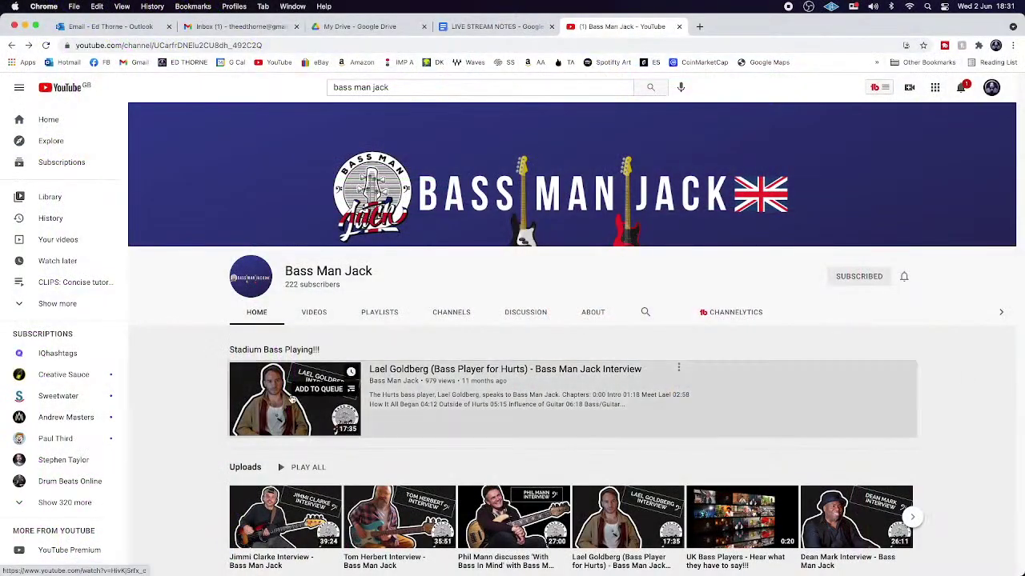
# Step: Look at the featured Lael Goldberg interview on the Bass Man Jack channel page
pyautogui.click(292, 401)
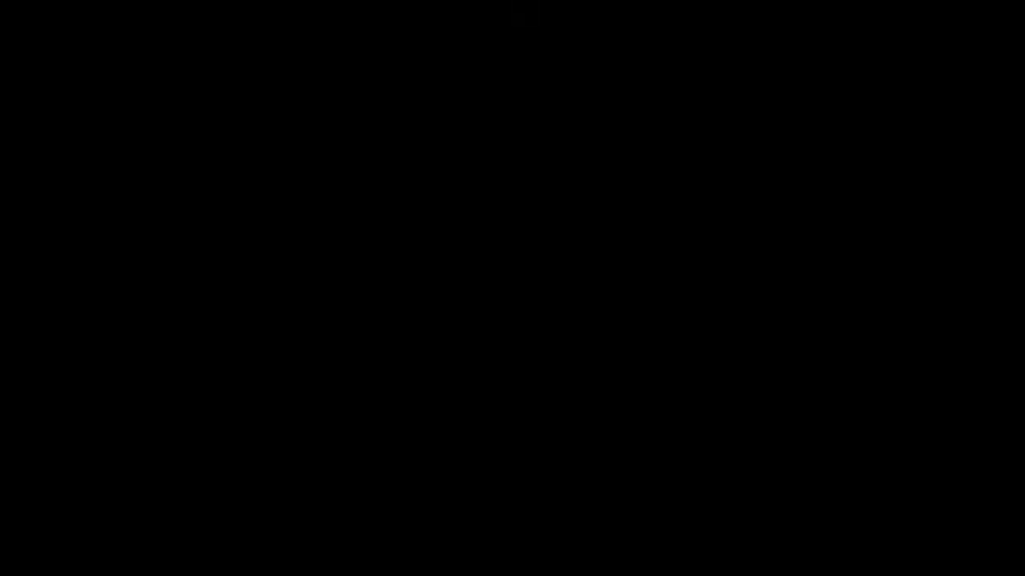
pyautogui.scroll(-1, 40, 491)
pyautogui.scroll(2, 50, 526)
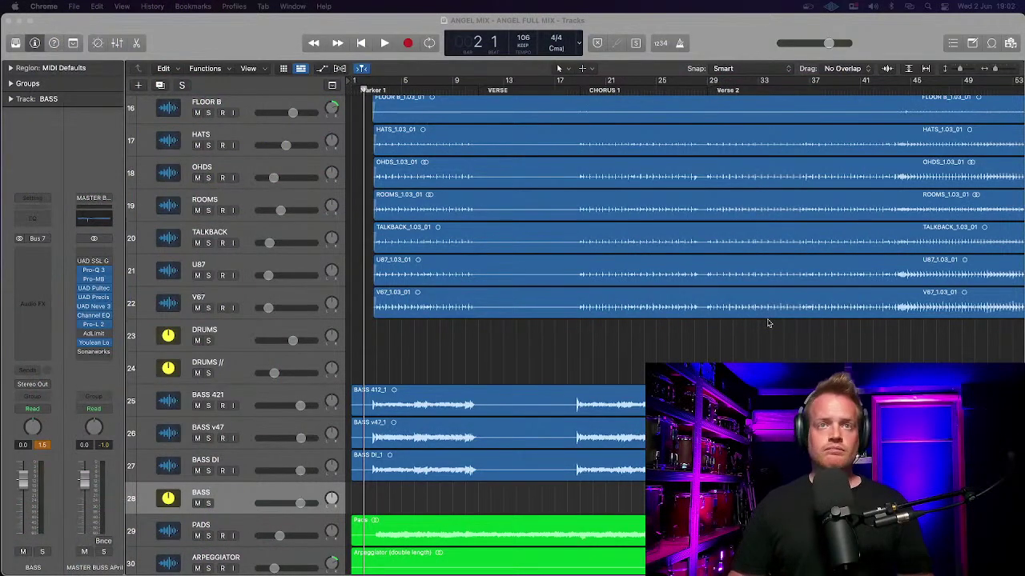
# Step: Switch to Logic Pro and look over the full ANGEL MIX arrangement with all tracks from drums to master buss
pyautogui.click(736, 350)
pyautogui.press('super+Left')
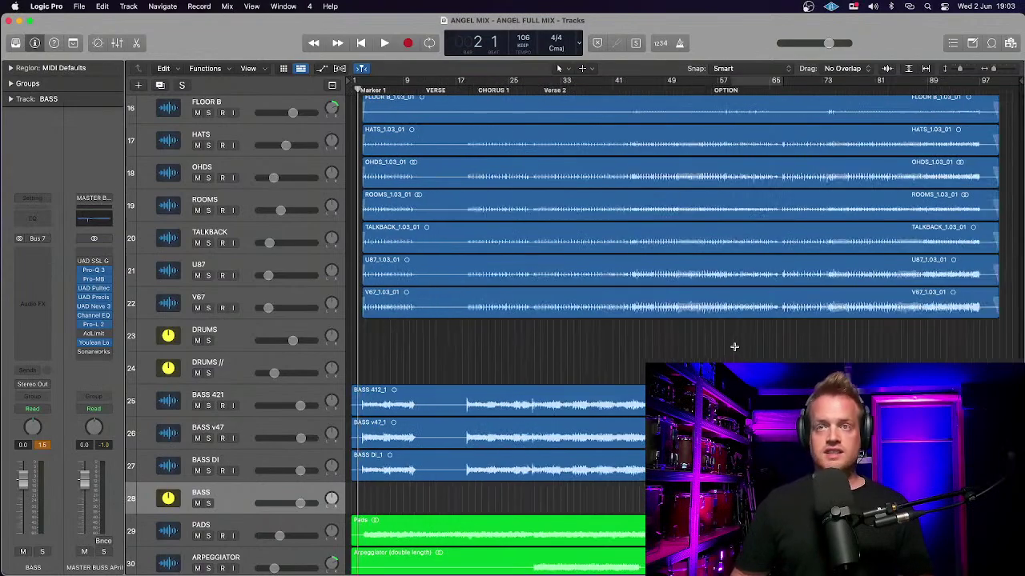
pyautogui.press('super+Up')
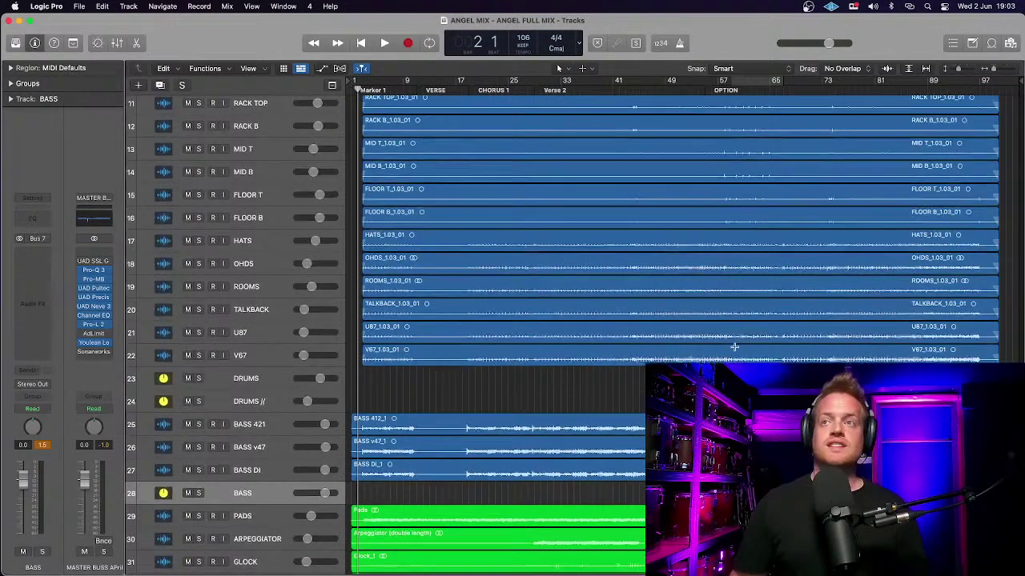
pyautogui.press('super+Up')
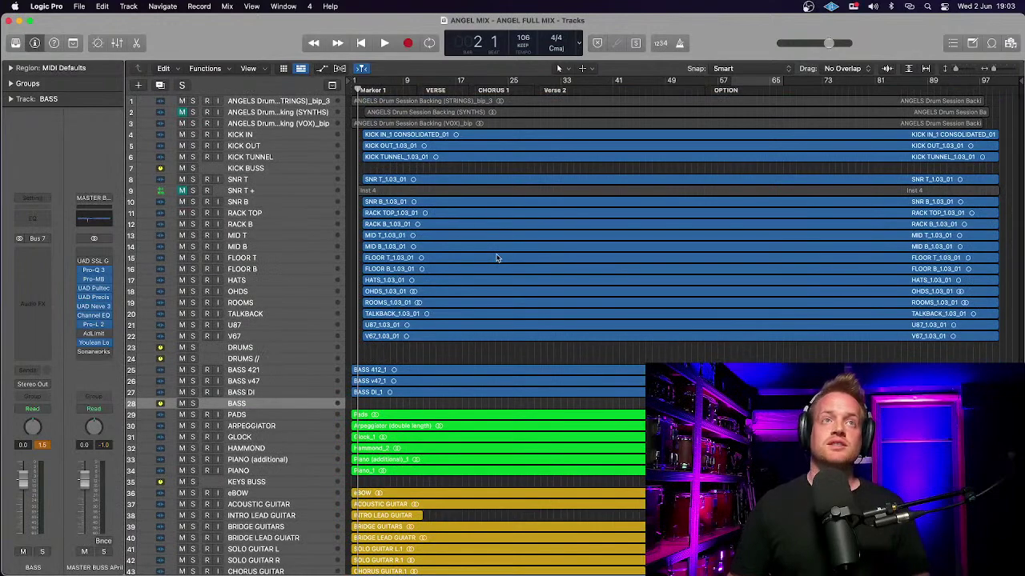
pyautogui.scroll(-1, 449, 212)
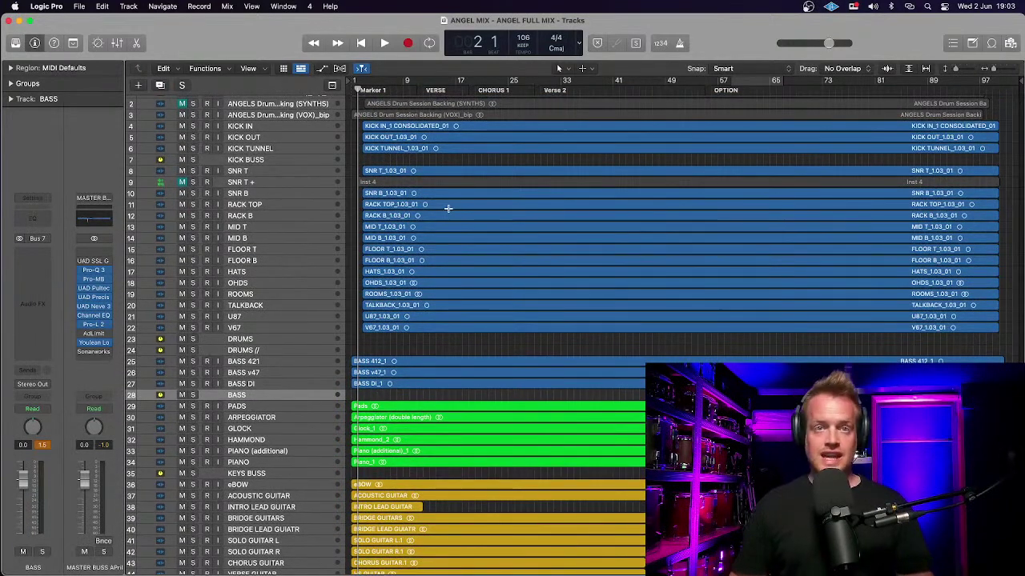
pyautogui.press('super+Up')
pyautogui.press('super+Up')
pyautogui.press('super+Up')
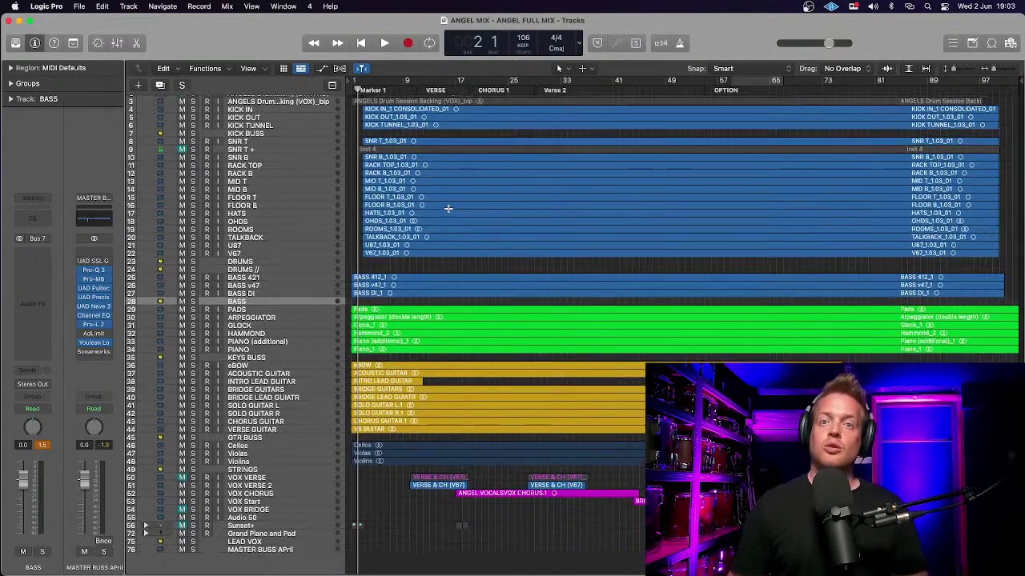
# Step: Examine the BASS 421, BASS v47 and BASS DI tracks and the BASS buss up close around the song's opening bars
pyautogui.press('super+Down')
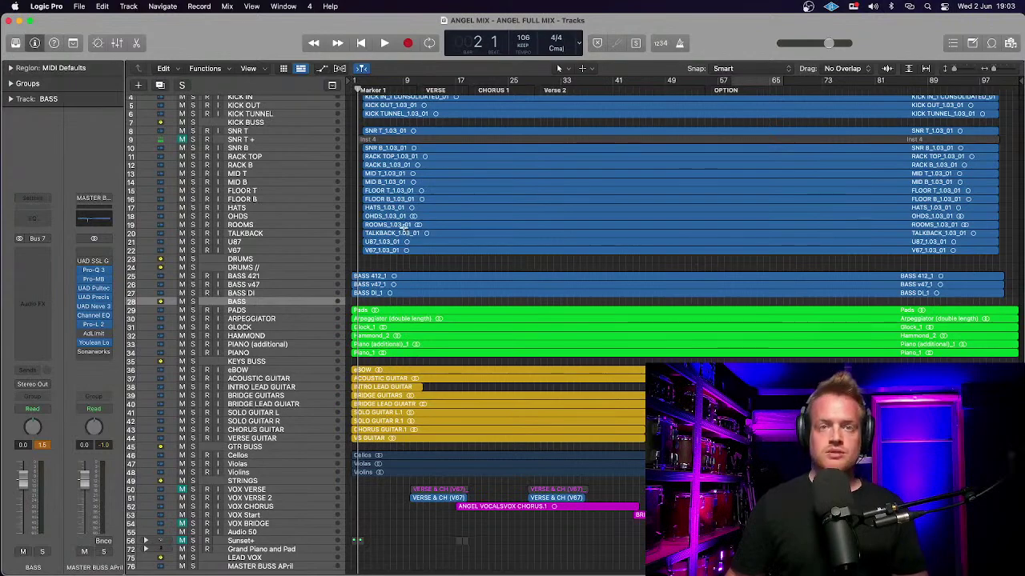
pyautogui.press('super+Down')
pyautogui.press('super+Down')
pyautogui.press('super+Down')
pyautogui.press('super+Down')
pyautogui.press('super+Right')
pyautogui.press('super+Down')
pyautogui.press('super+Down')
pyautogui.press('super+Down')
pyautogui.press('super+Right')
pyautogui.press('super+Right')
pyautogui.press('super+Down')
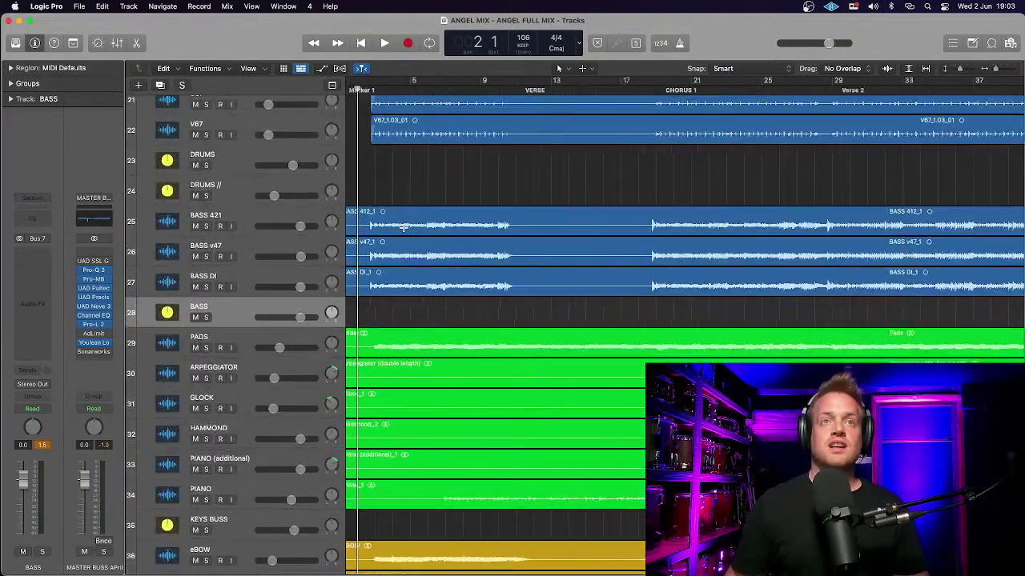
pyautogui.hscroll(-2, 404, 230)
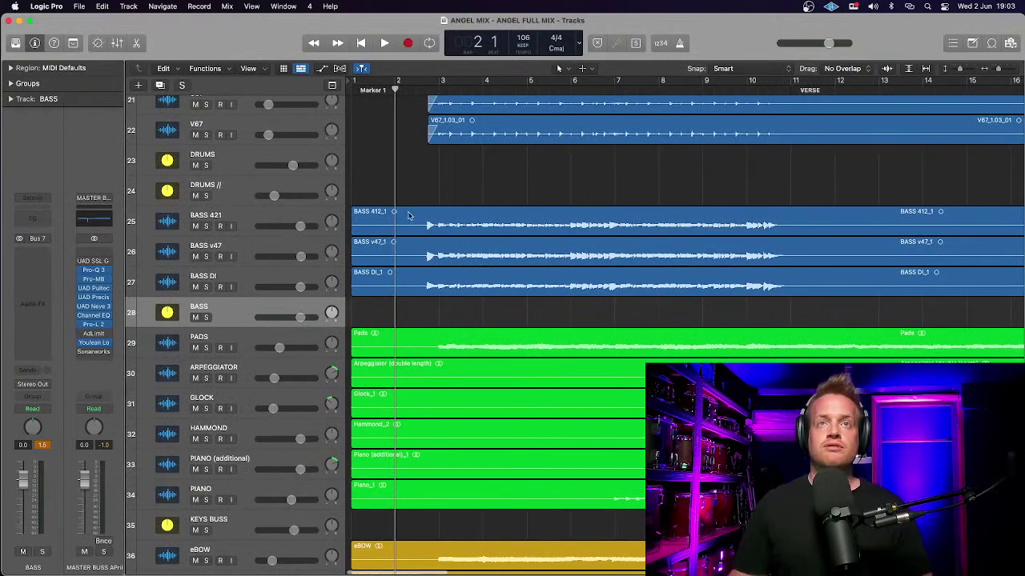
# Step: Inspect the channel strips of the BASS 421 and BASS DI tracks
pyautogui.click(303, 217)
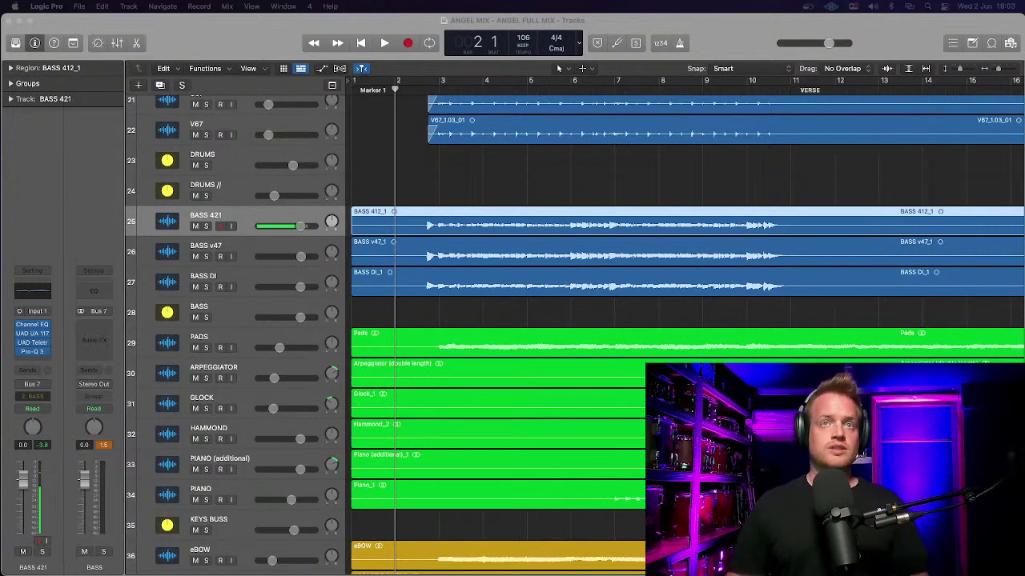
pyautogui.click(244, 277)
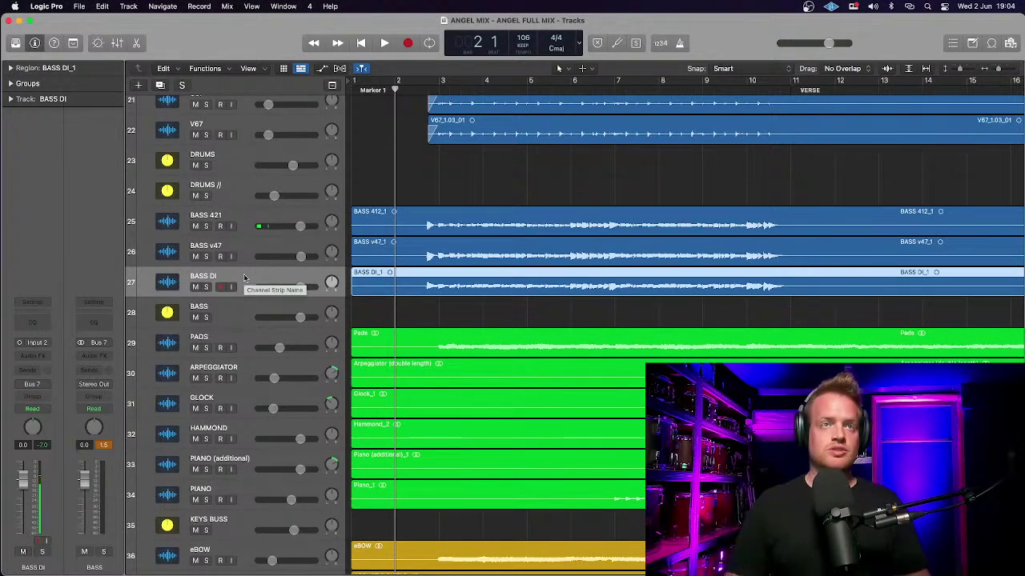
pyautogui.hscroll(1, 243, 273)
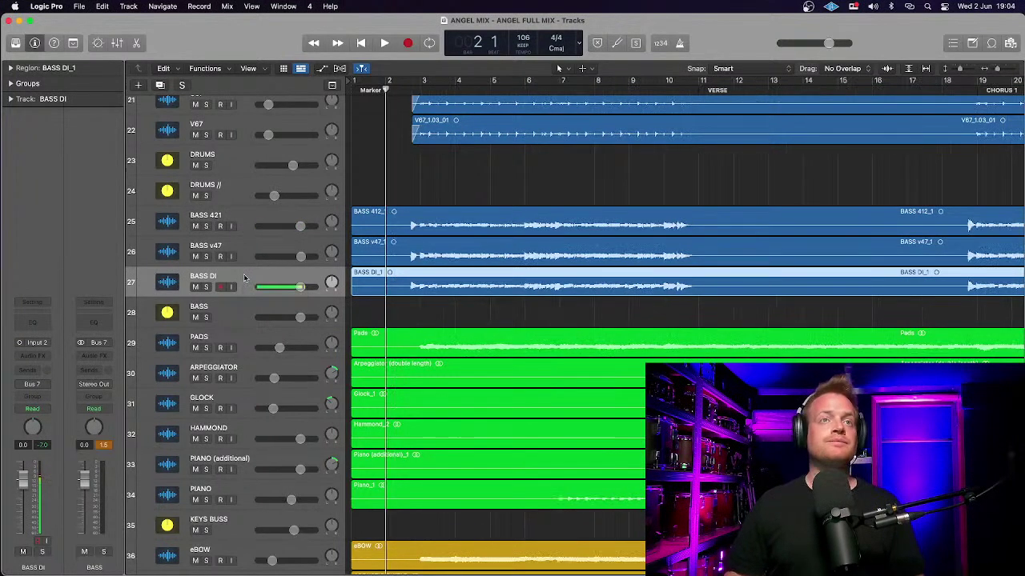
pyautogui.scroll(1, 279, 274)
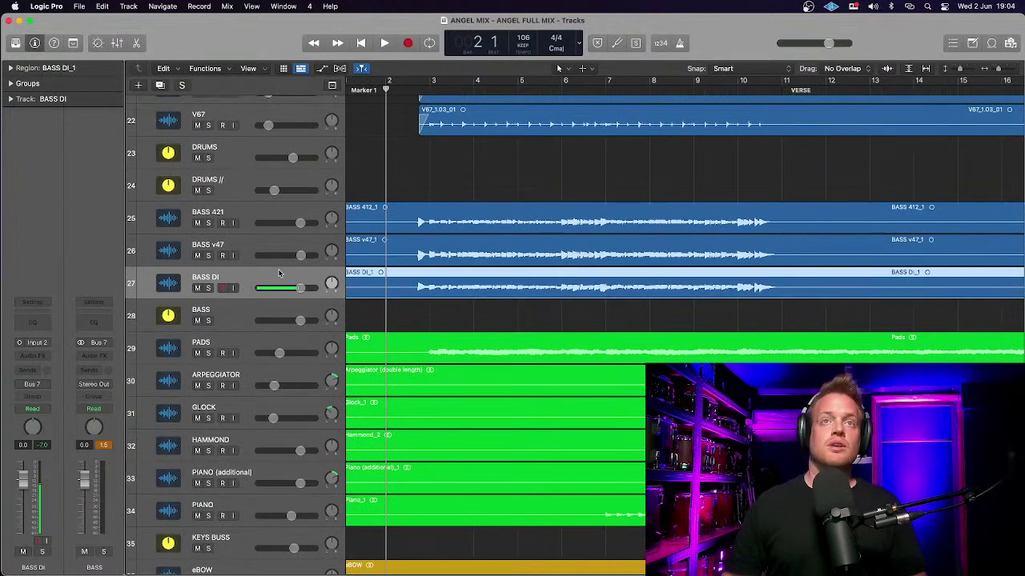
# Step: Audition the BASS 421 track in solo from bar 2 beat 3, and clear its solo once playback is stopped
pyautogui.click(249, 224)
pyautogui.click(238, 252)
pyautogui.click(194, 230)
pyautogui.press('s')
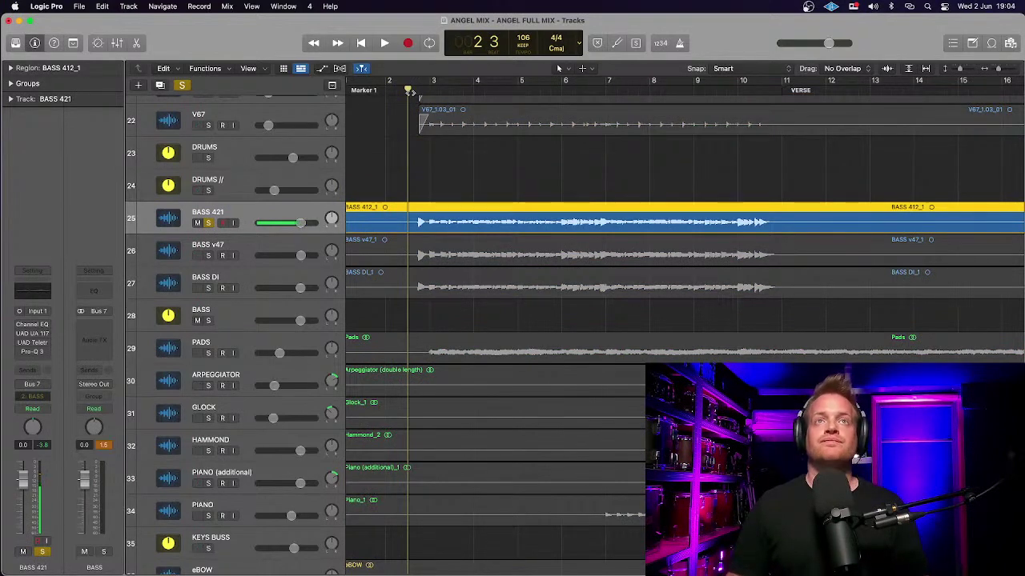
pyautogui.press('space')
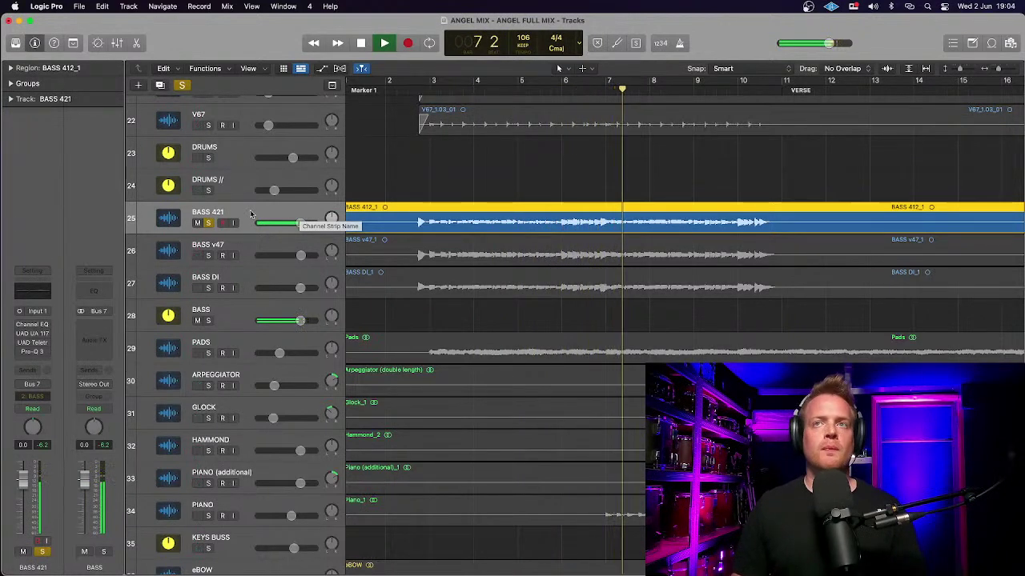
pyautogui.press('space')
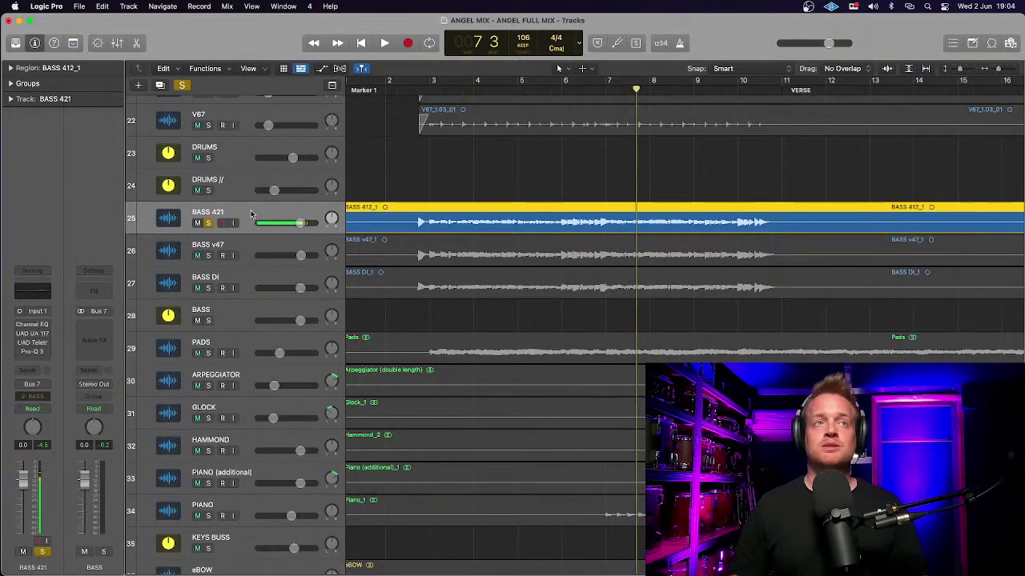
pyautogui.click(210, 225)
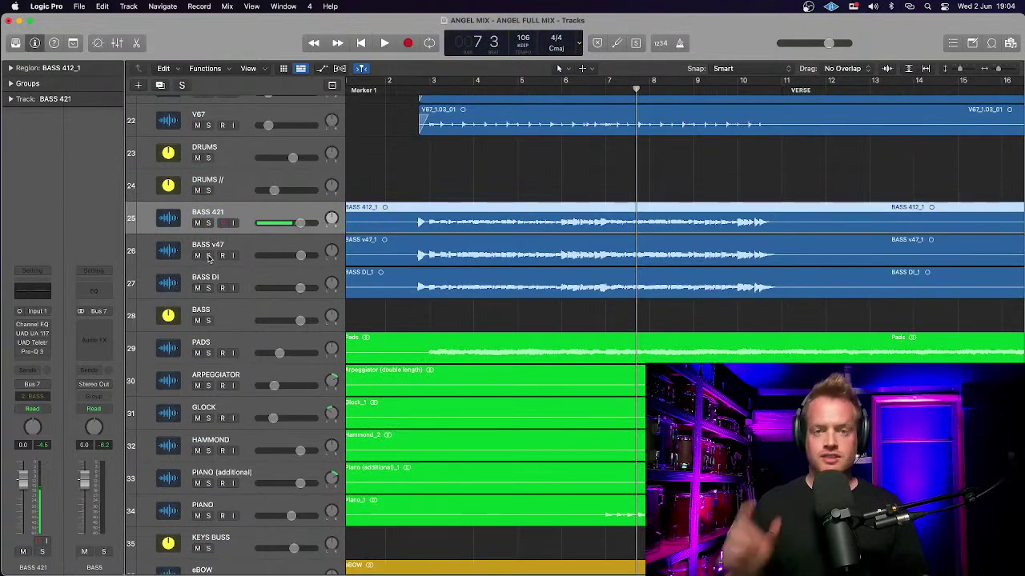
# Step: Solo the BASS v47 track and listen to it from bar 2 beat 3
pyautogui.click(209, 256)
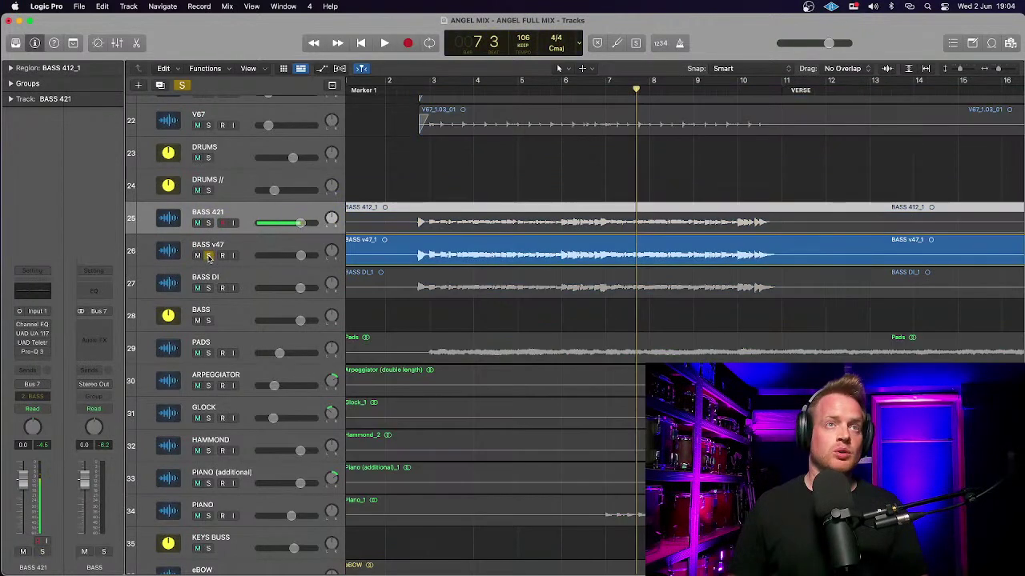
pyautogui.click(251, 248)
pyautogui.click(410, 89)
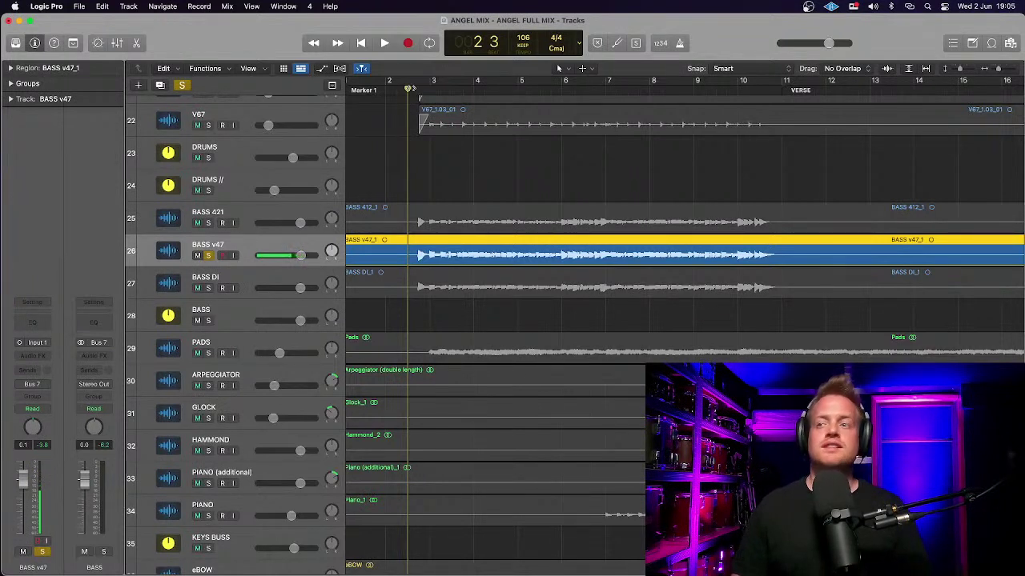
pyautogui.press('space')
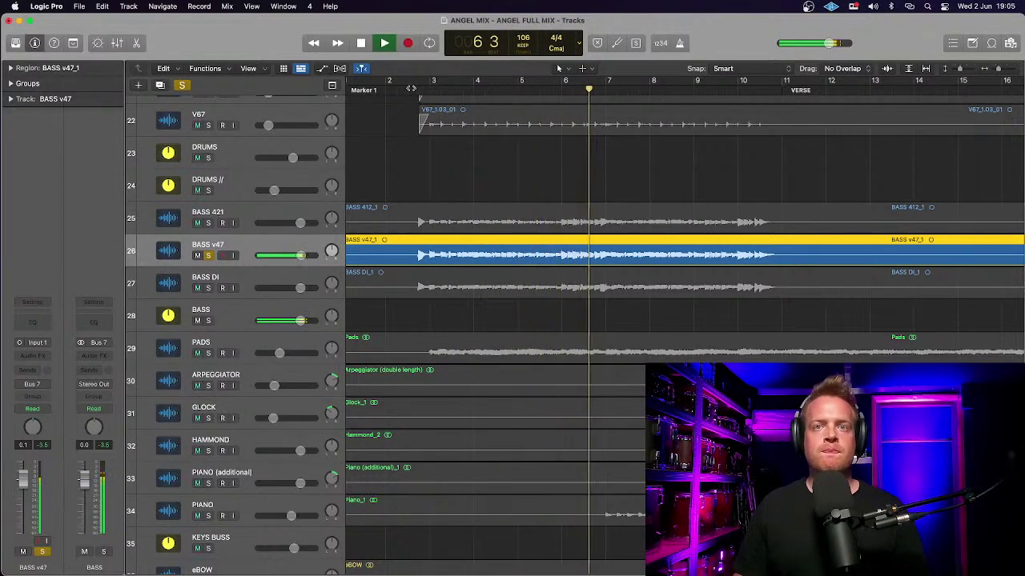
pyautogui.press('space')
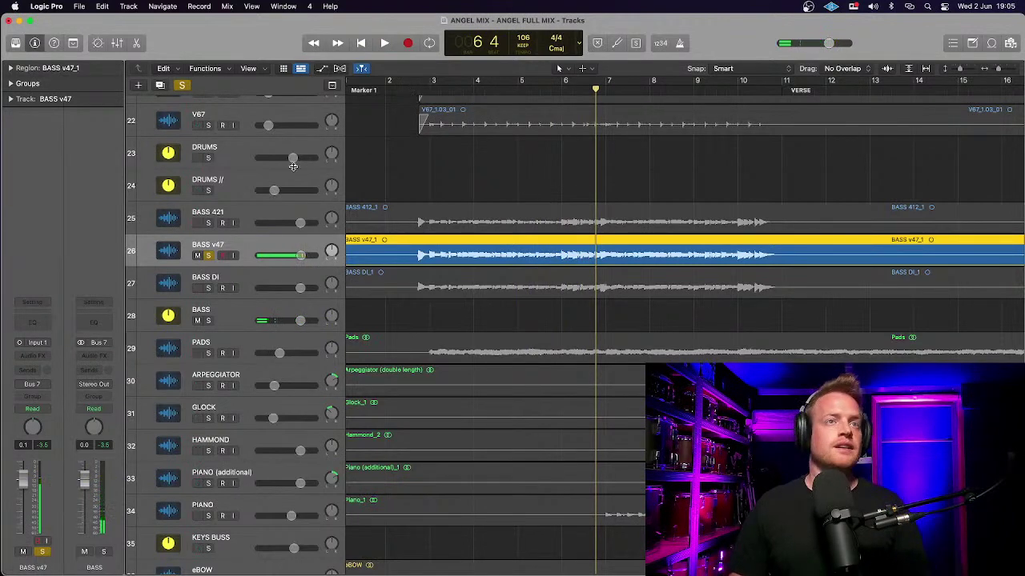
# Step: Swap the solo from BASS v47 to BASS DI, listen to it from bar 2 beat 3, and clear the solo
pyautogui.click(208, 288)
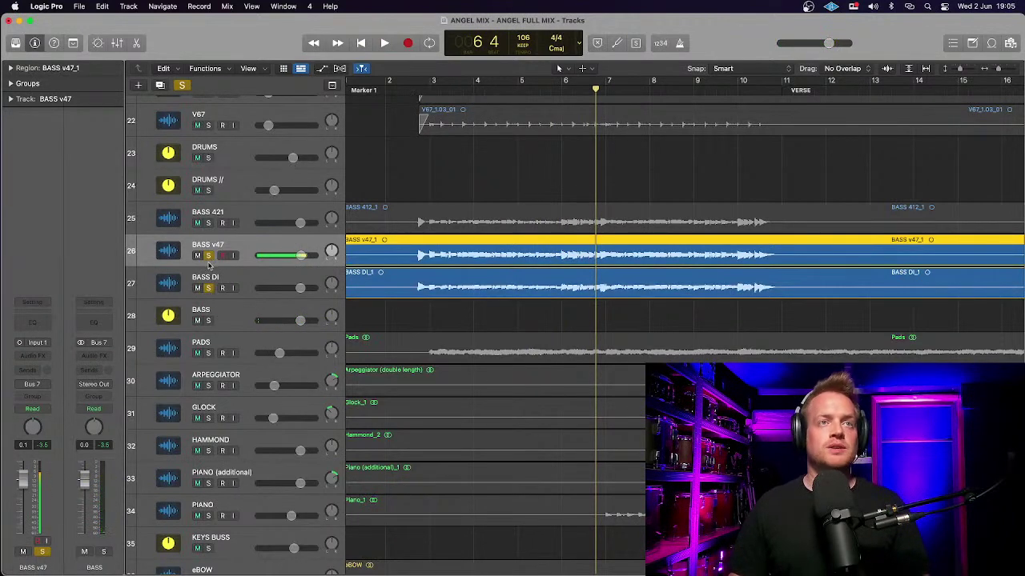
pyautogui.click(209, 255)
pyautogui.press('space')
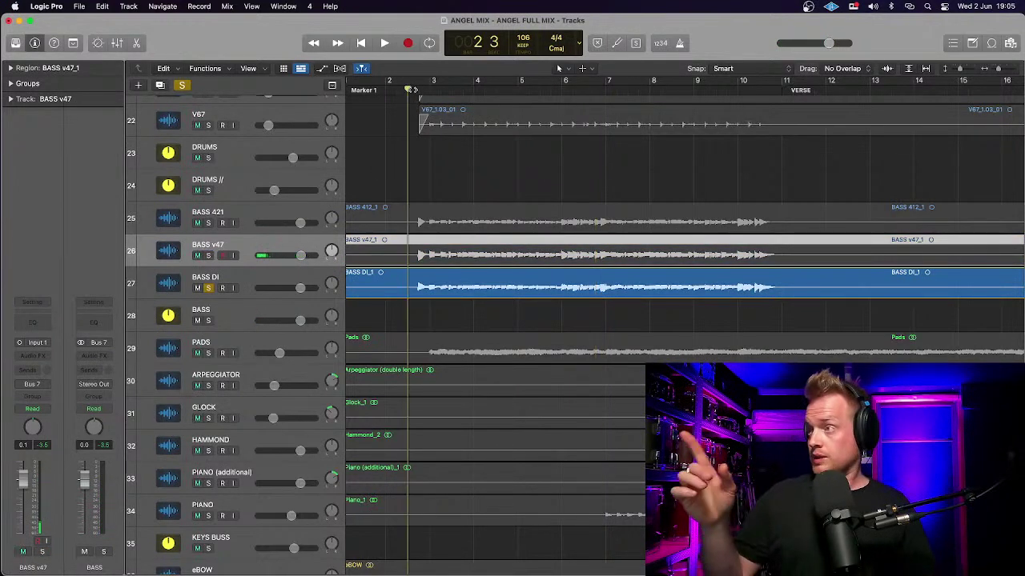
pyautogui.press('space')
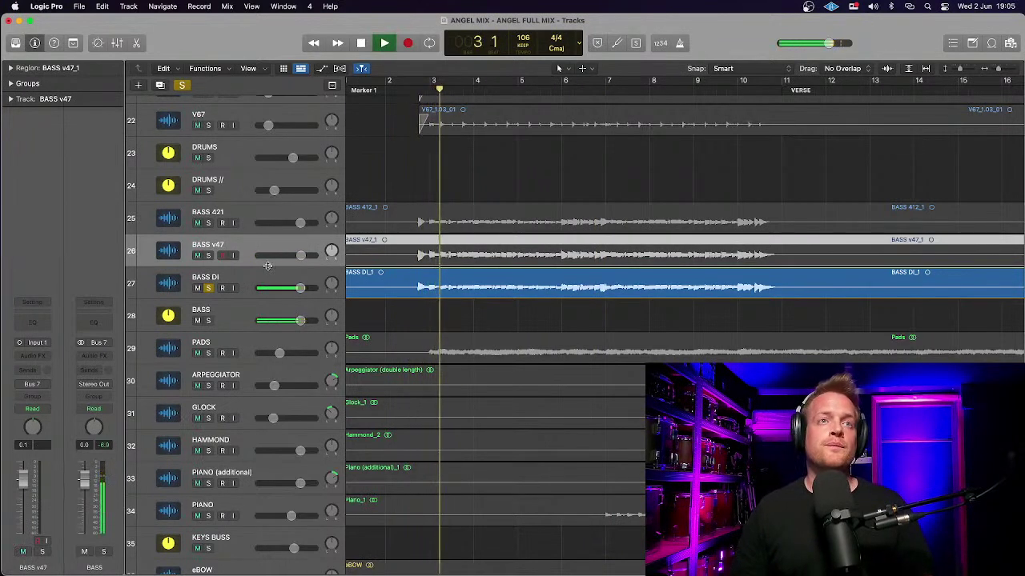
pyautogui.click(244, 314)
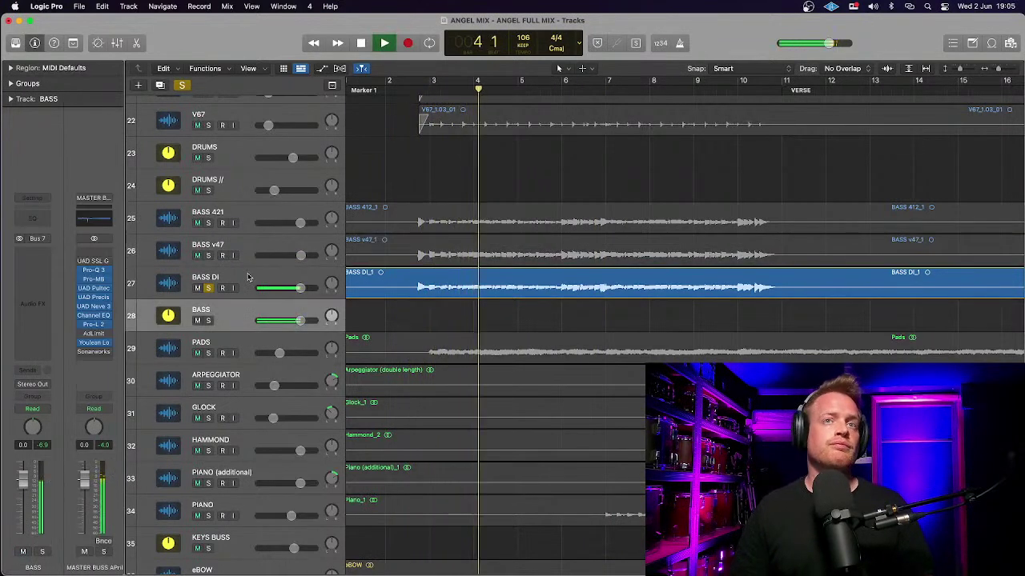
pyautogui.click(248, 277)
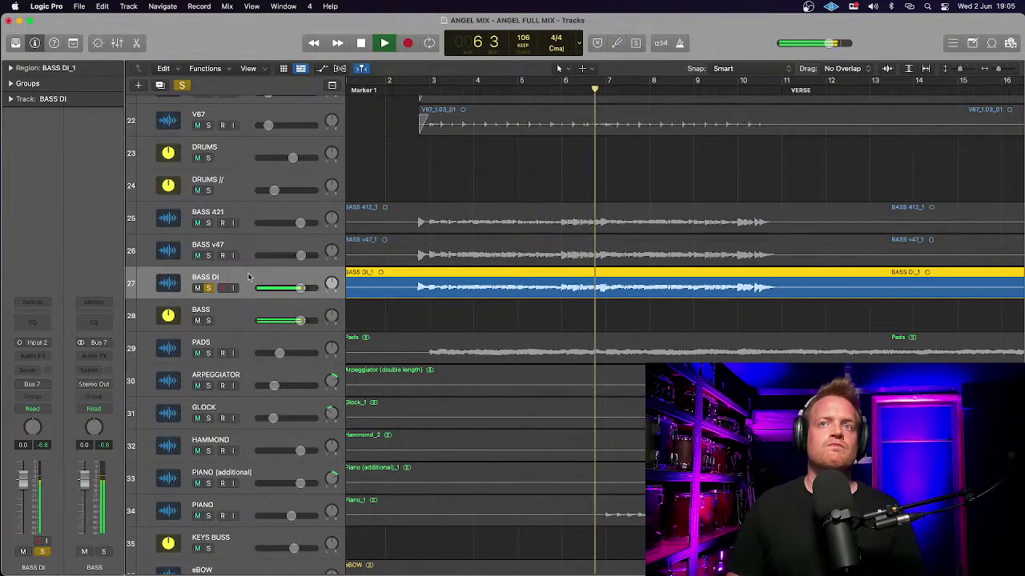
pyautogui.press('space')
pyautogui.click(207, 289)
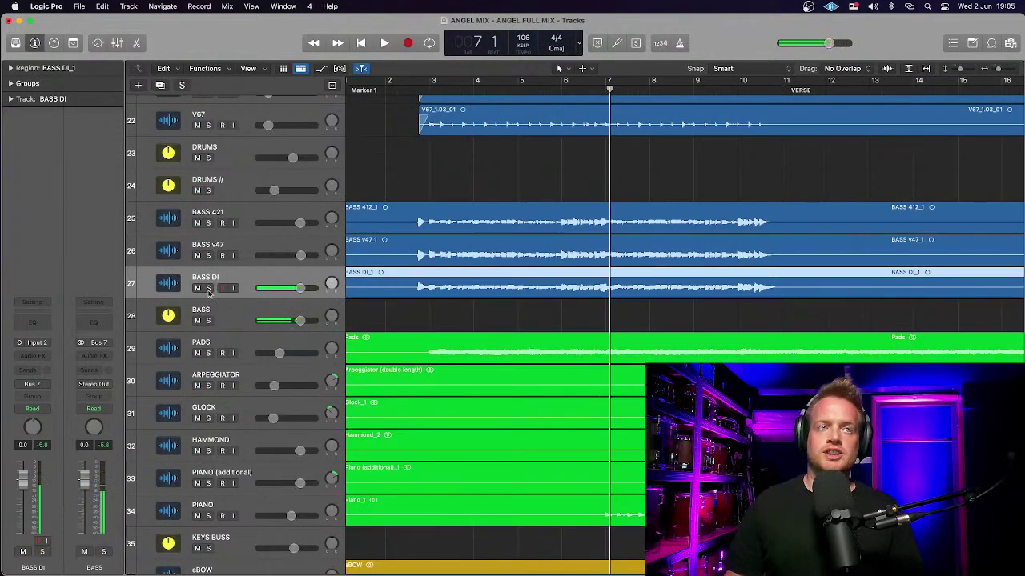
# Step: Select the BASS 421, BASS v47 and BASS DI tracks together and review their output bus routing options
pyautogui.click(227, 319)
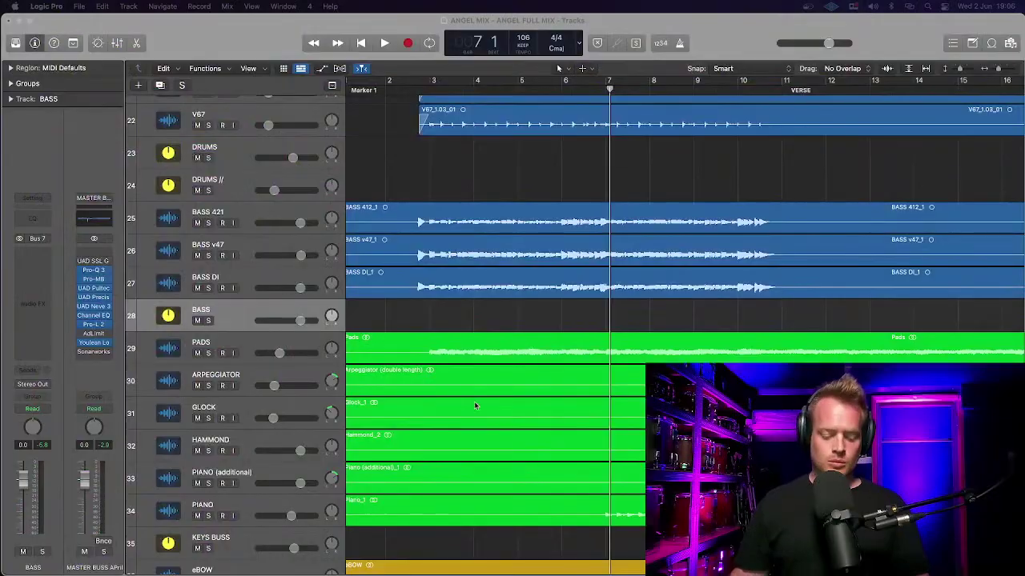
pyautogui.click(250, 224)
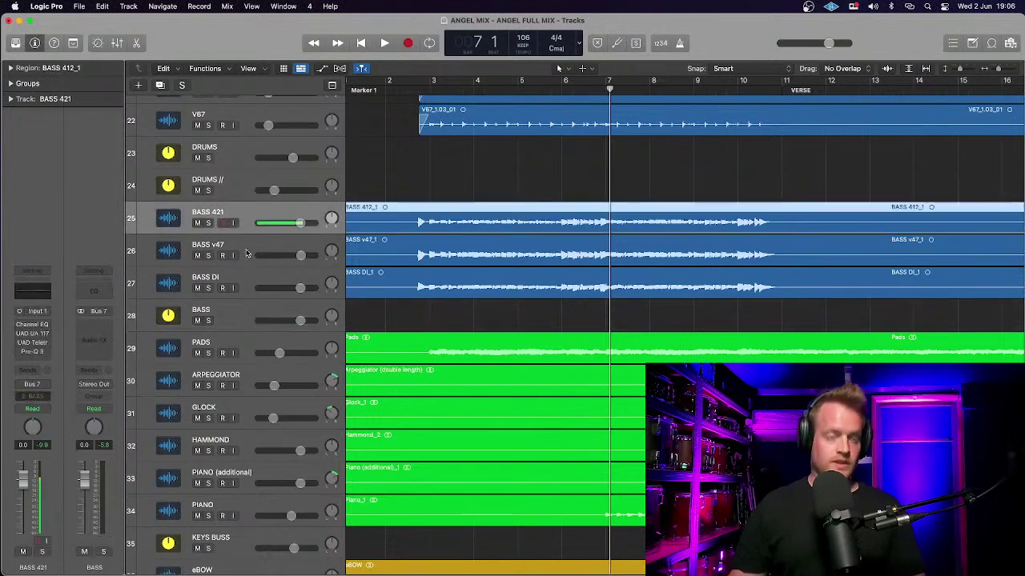
pyautogui.keyDown('shift'); pyautogui.click(246, 254); pyautogui.keyUp('shift')
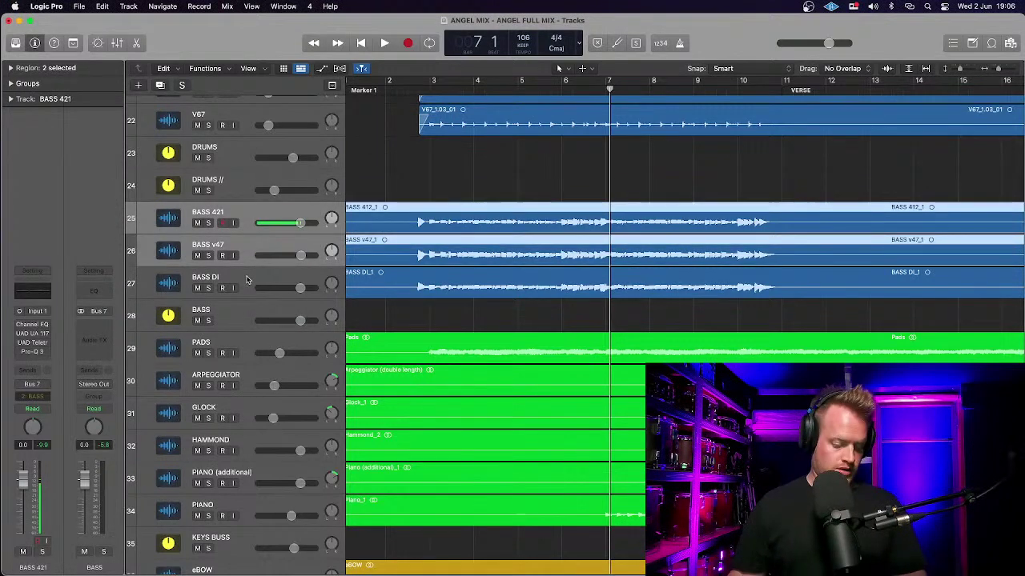
pyautogui.keyDown('shift'); pyautogui.click(247, 279); pyautogui.keyUp('shift')
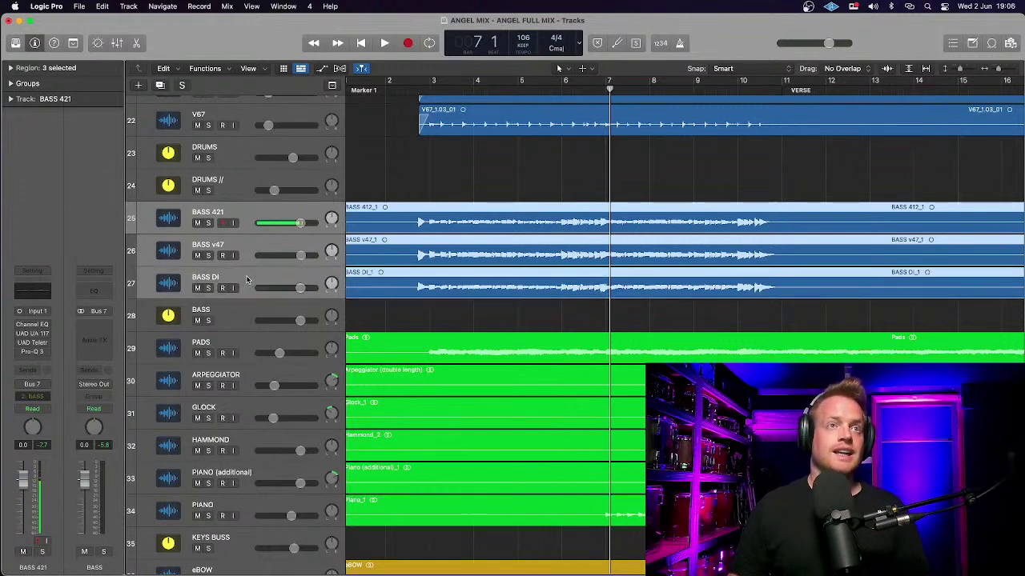
pyautogui.click(42, 387)
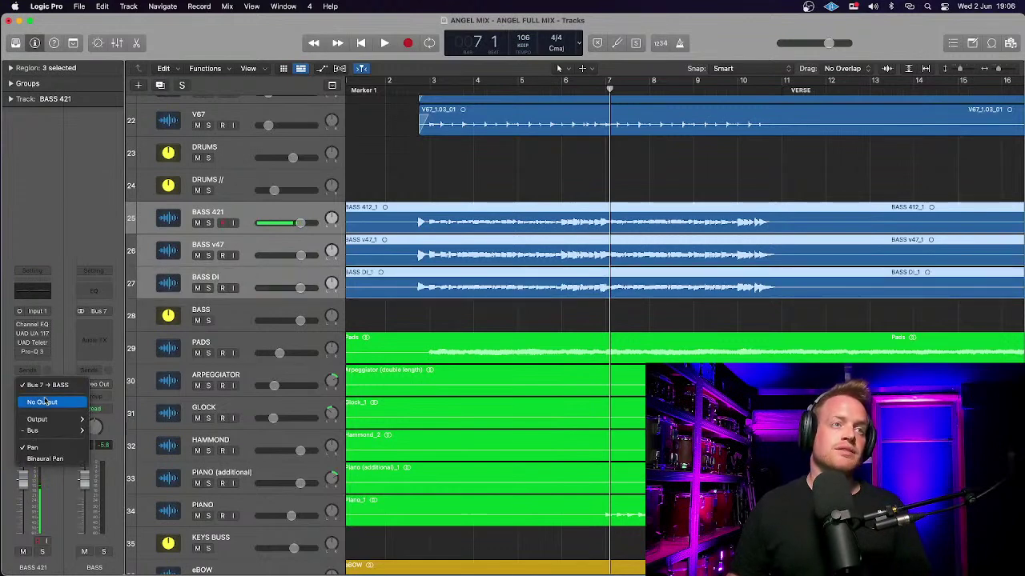
pyautogui.moveTo(48, 430)
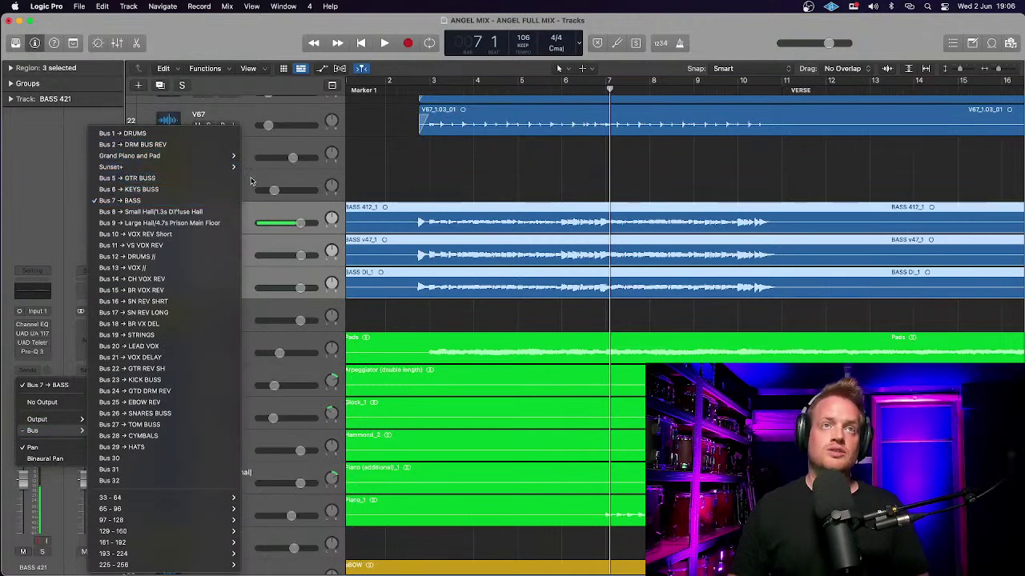
pyautogui.click(248, 264)
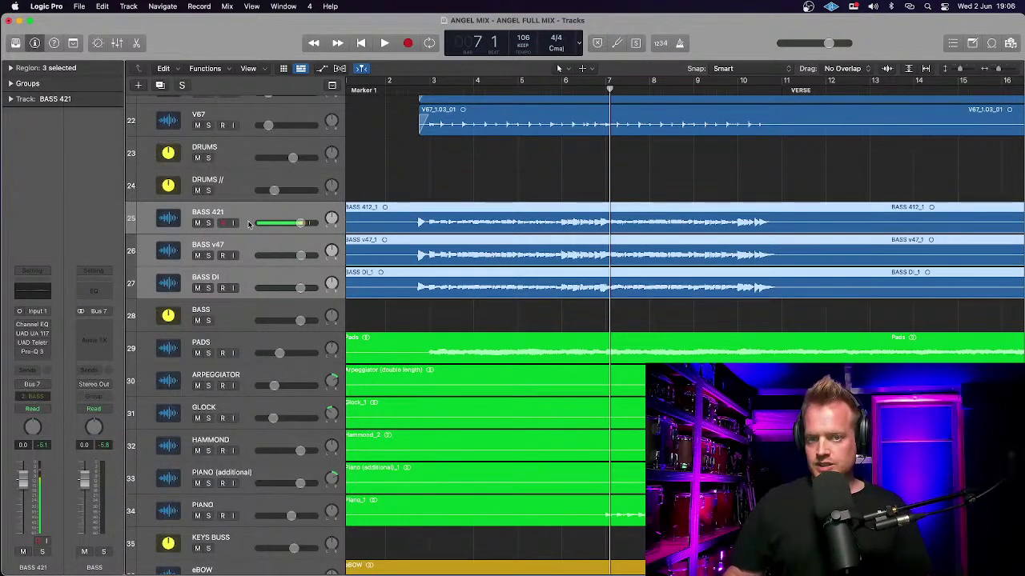
# Step: Select the BASS buss, set a cycle range from just before bar 3 to bar 11, and start playback
pyautogui.click(237, 321)
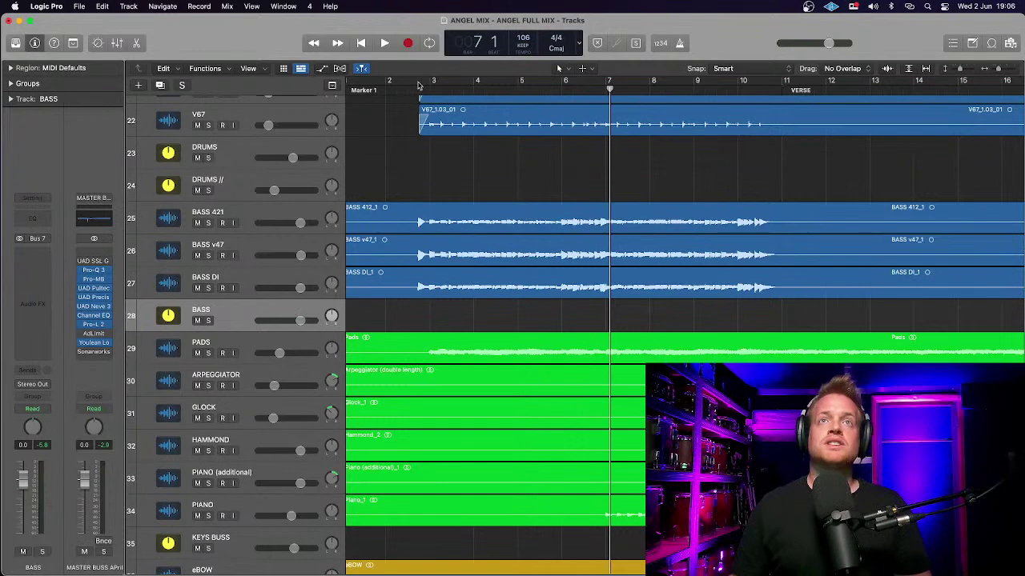
pyautogui.moveTo(417, 83); pyautogui.dragTo(780, 85)
pyautogui.press('space')
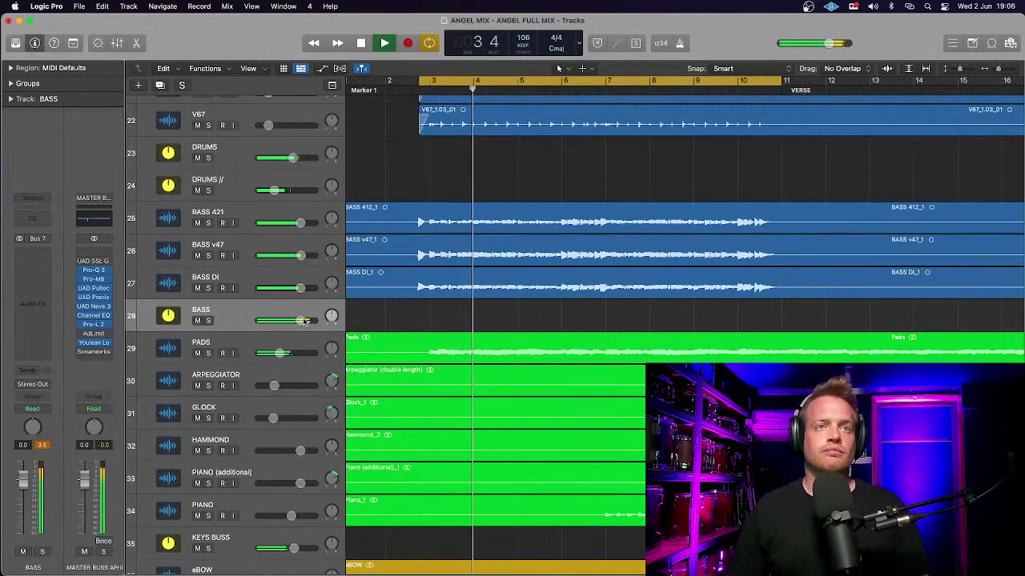
# Step: Lower the BASS buss fader to -3.5 dB while the mix plays, and audition the buss in solo
pyautogui.moveTo(305, 322); pyautogui.dragTo(287, 324)
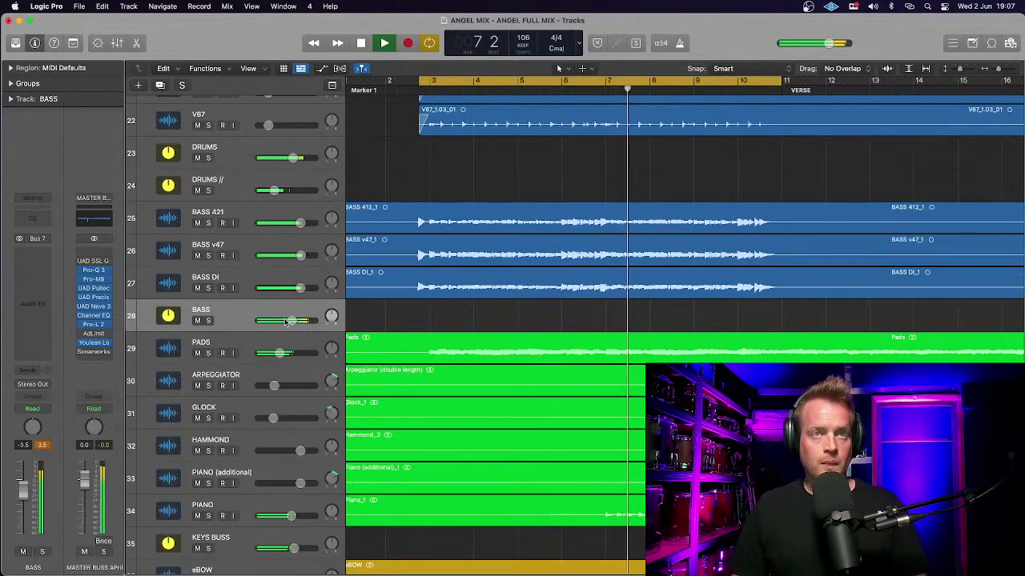
pyautogui.click(288, 321)
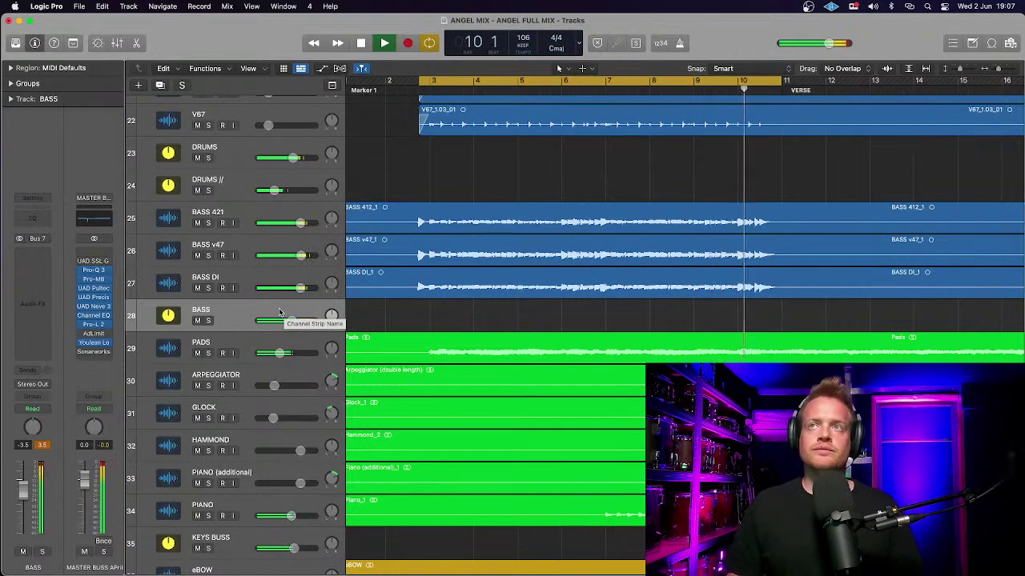
pyautogui.press('space')
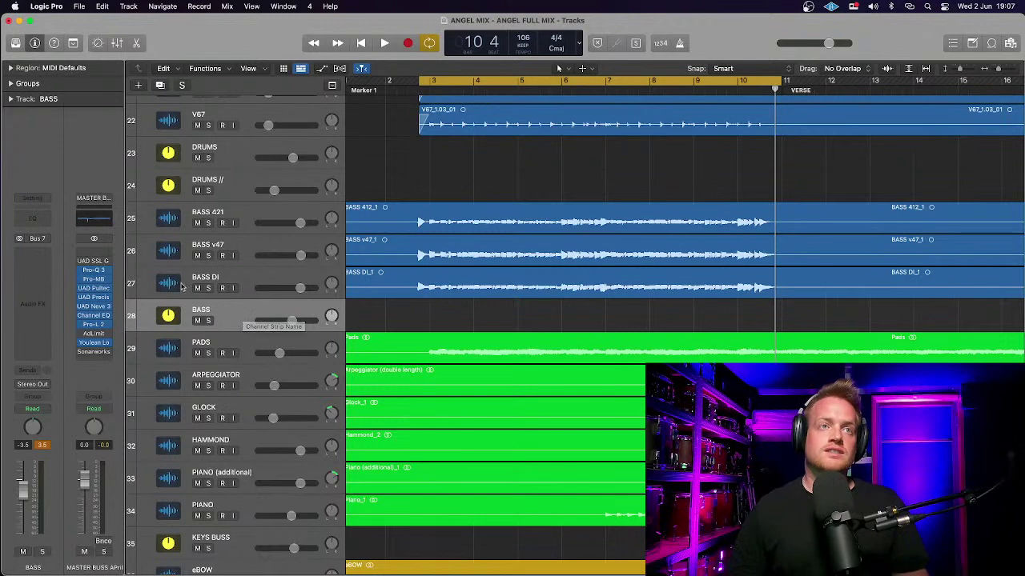
pyautogui.click(208, 321)
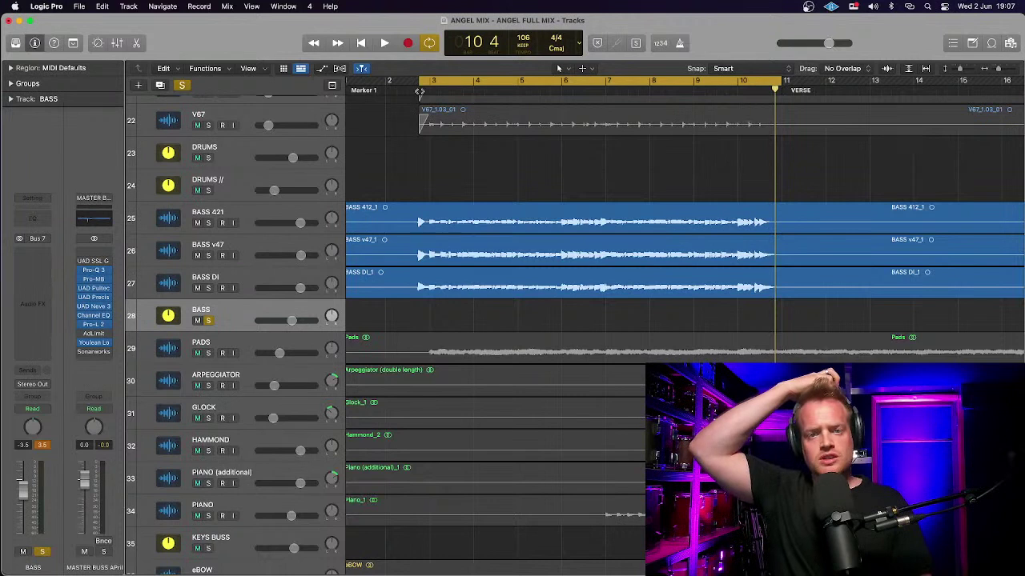
pyautogui.press('space')
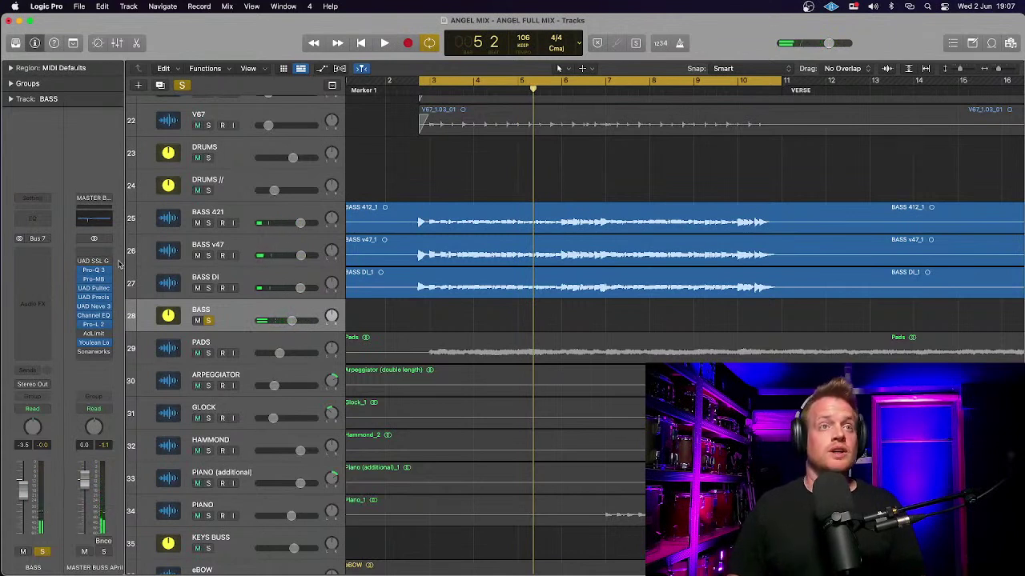
# Step: Try Channel EQ on the BASS buss, nudging one band to 915 Hz at -0.1 dB, and bypass and close it
pyautogui.click(47, 255)
pyautogui.moveTo(52, 325)
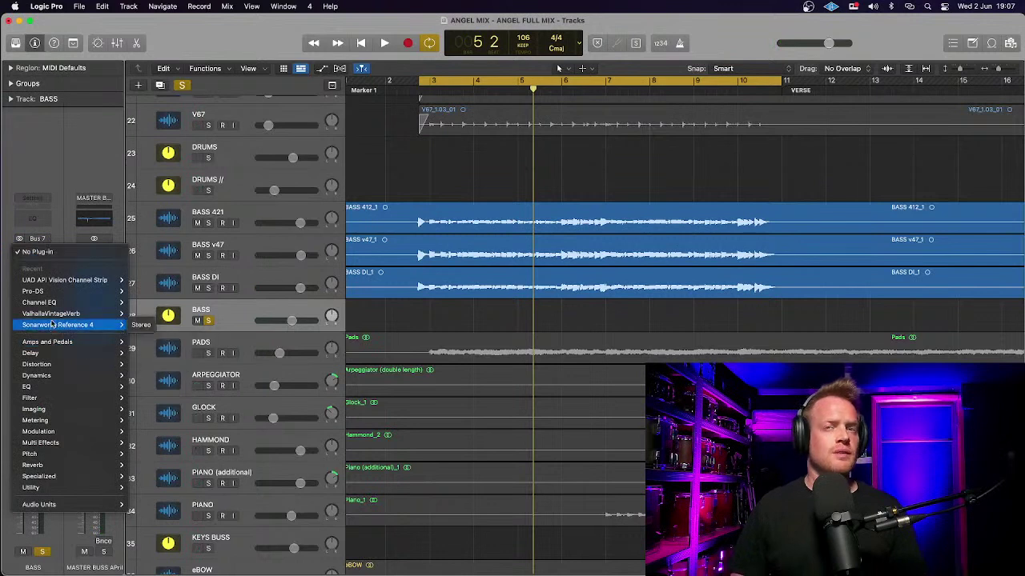
pyautogui.moveTo(87, 505)
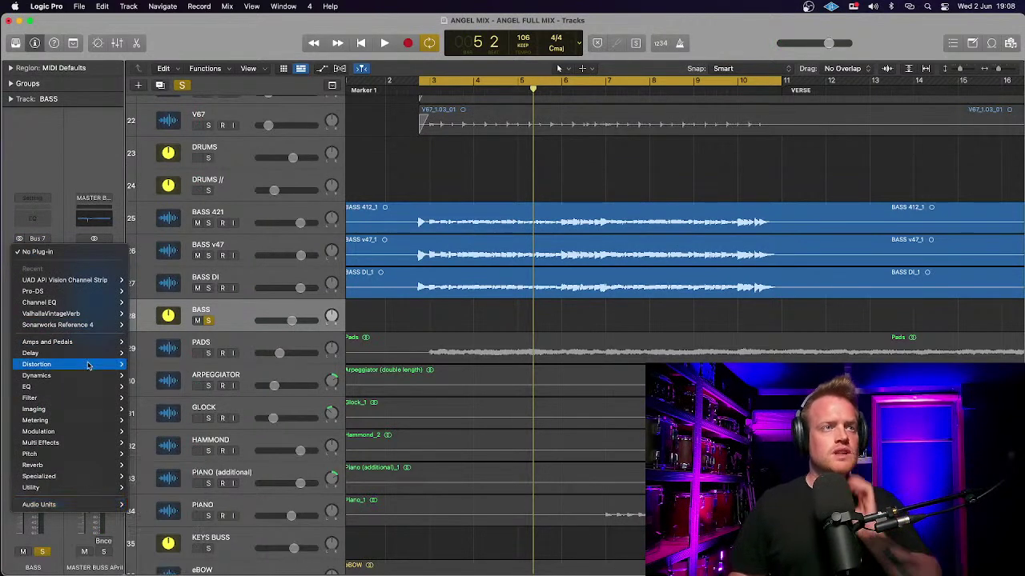
pyautogui.click(39, 302)
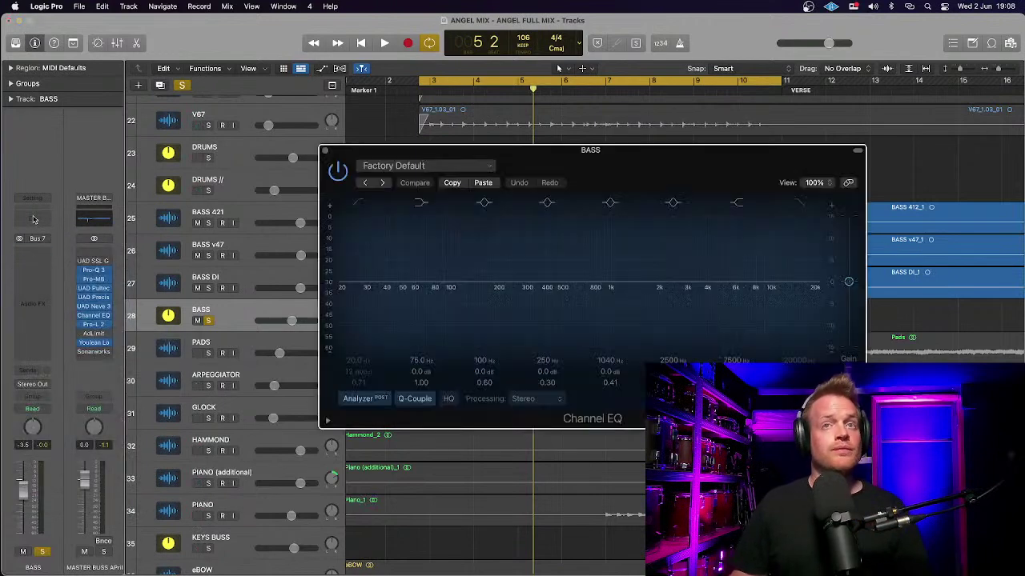
pyautogui.moveTo(618, 286)
pyautogui.mouseDown()
pyautogui.moveTo(603, 297)
pyautogui.moveTo(605, 285)
pyautogui.mouseUp()
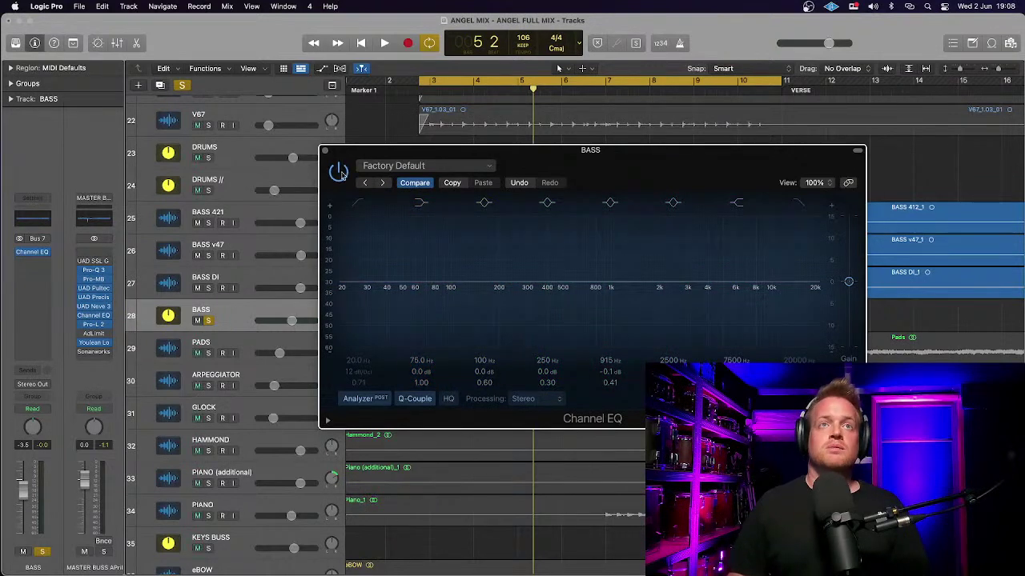
pyautogui.click(324, 150)
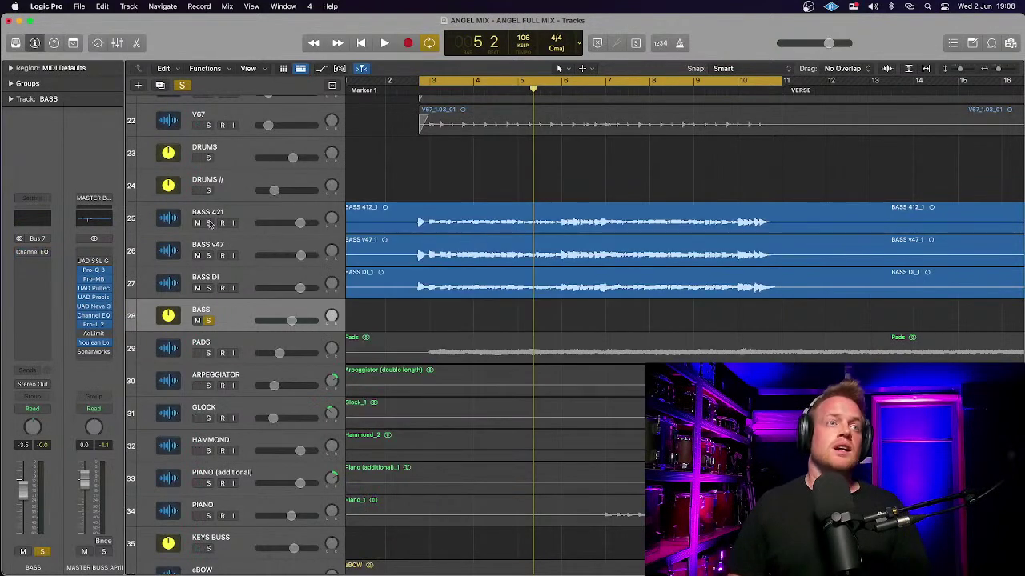
# Step: Replace the Channel EQ on the BASS buss with FabFilter Pro-Q 3, and move its window clear of the bass regions
pyautogui.click(48, 255)
pyautogui.moveTo(92, 522)
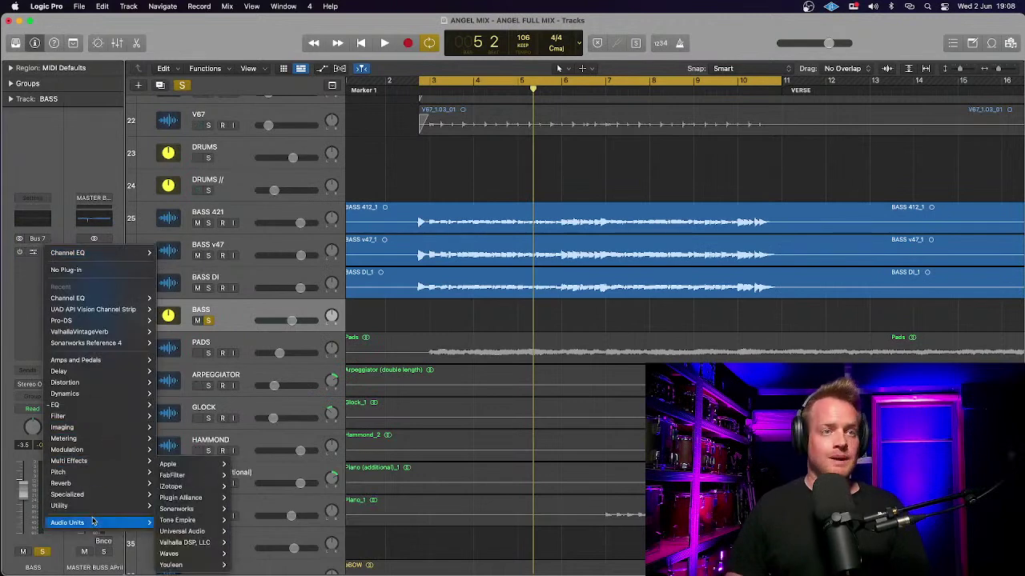
pyautogui.moveTo(186, 478)
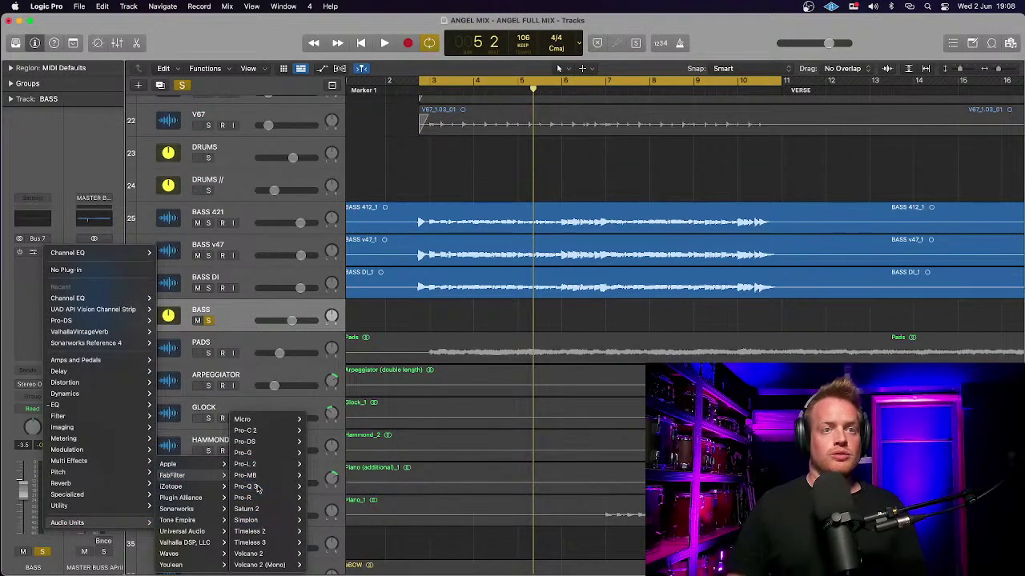
pyautogui.click(257, 487)
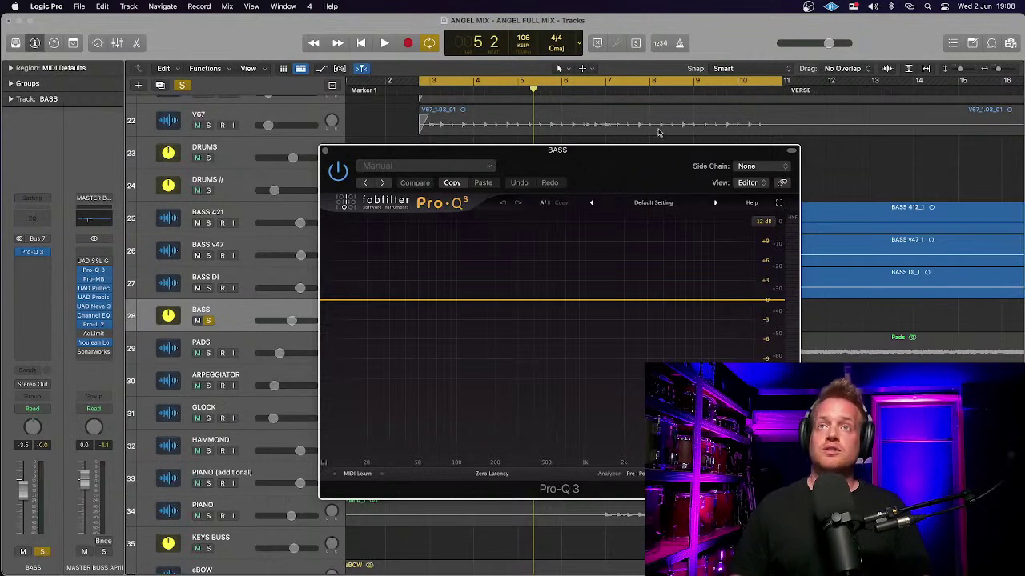
pyautogui.moveTo(644, 157); pyautogui.dragTo(452, 88)
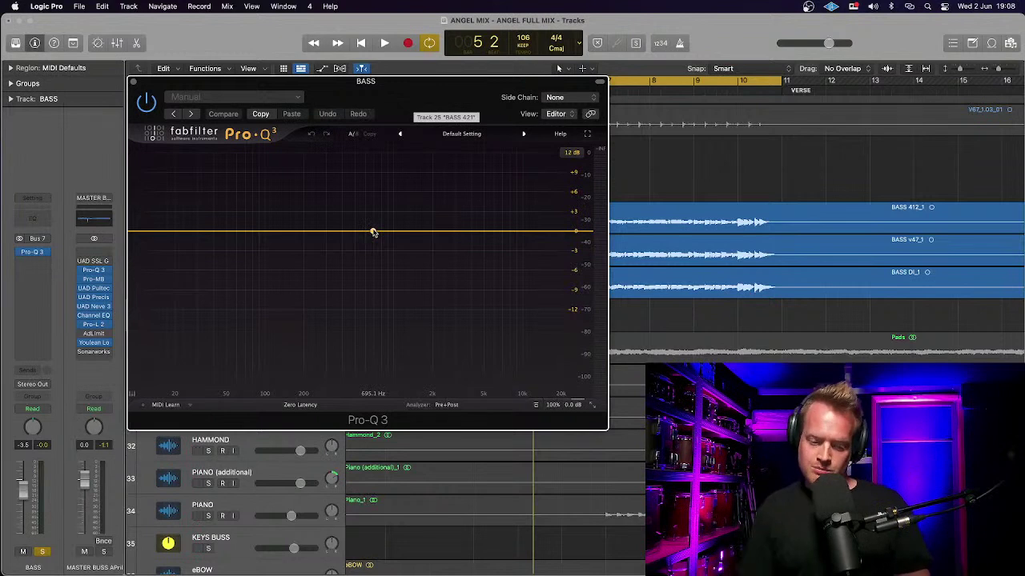
# Step: Add a bell band at about 367 Hz in Pro-Q 3 while the bass plays, and set its Q to about 2.16
pyautogui.press('space')
pyautogui.moveTo(373, 231); pyautogui.dragTo(338, 232)
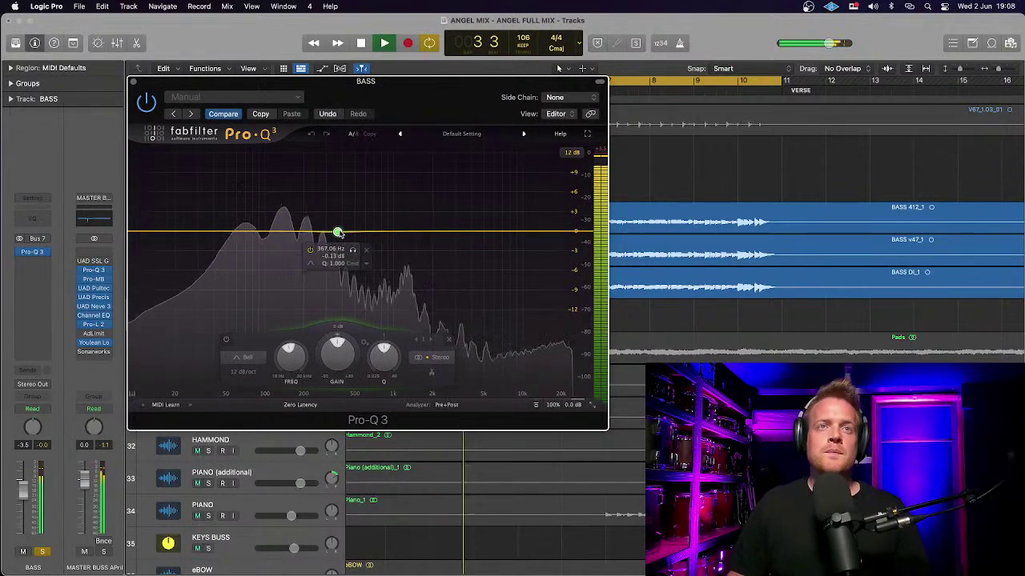
pyautogui.scroll(5, 380, 360)
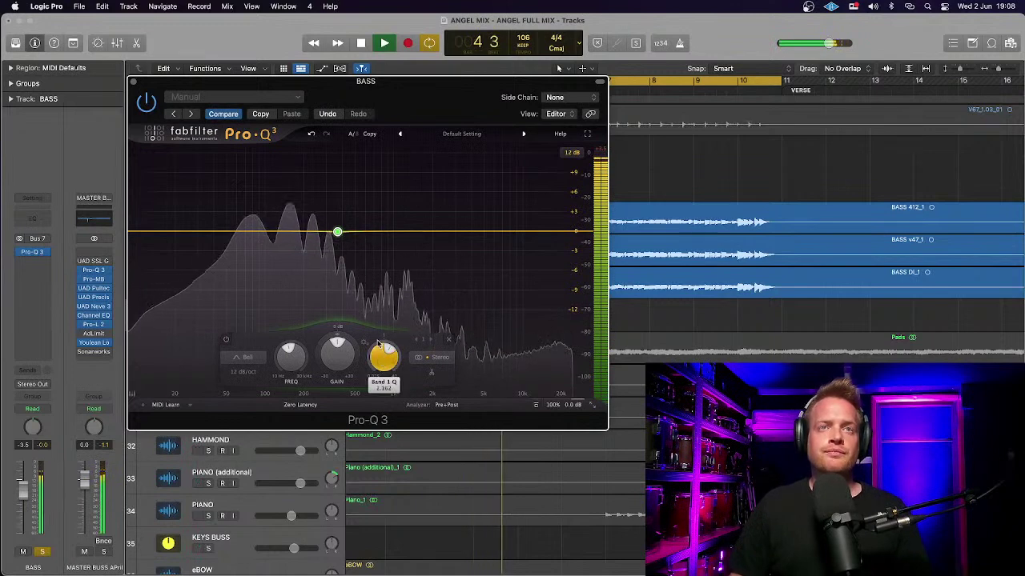
pyautogui.press('space')
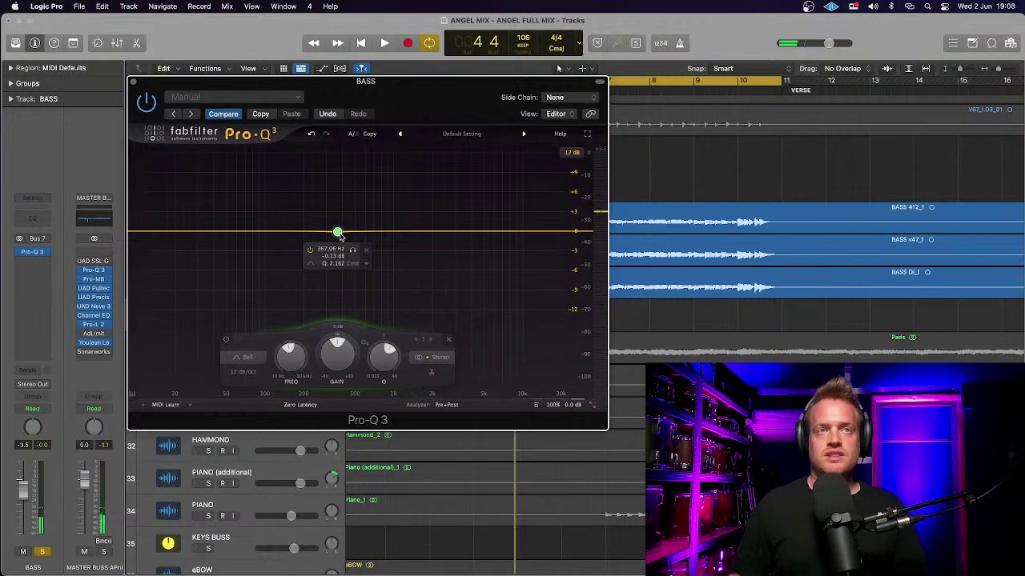
# Step: Sweep the low-mid bell band during playback, give it a slight negative dynamic range, and settle it at about 318 Hz
pyautogui.moveTo(337, 233)
pyautogui.mouseDown()
pyautogui.moveTo(291, 194)
pyautogui.moveTo(394, 196)
pyautogui.moveTo(339, 226)
pyautogui.mouseUp()
pyautogui.press('space')
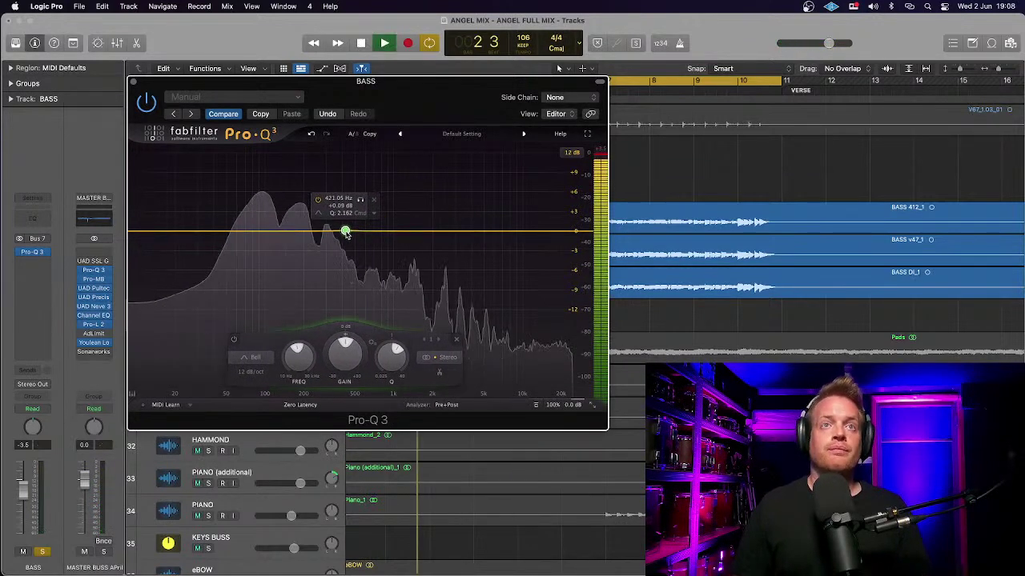
pyautogui.moveTo(346, 234)
pyautogui.mouseDown()
pyautogui.moveTo(333, 206)
pyautogui.moveTo(281, 209)
pyautogui.moveTo(398, 209)
pyautogui.moveTo(322, 202)
pyautogui.moveTo(313, 192)
pyautogui.moveTo(233, 195)
pyautogui.moveTo(425, 198)
pyautogui.moveTo(313, 201)
pyautogui.moveTo(330, 232)
pyautogui.mouseUp()
pyautogui.press('space')
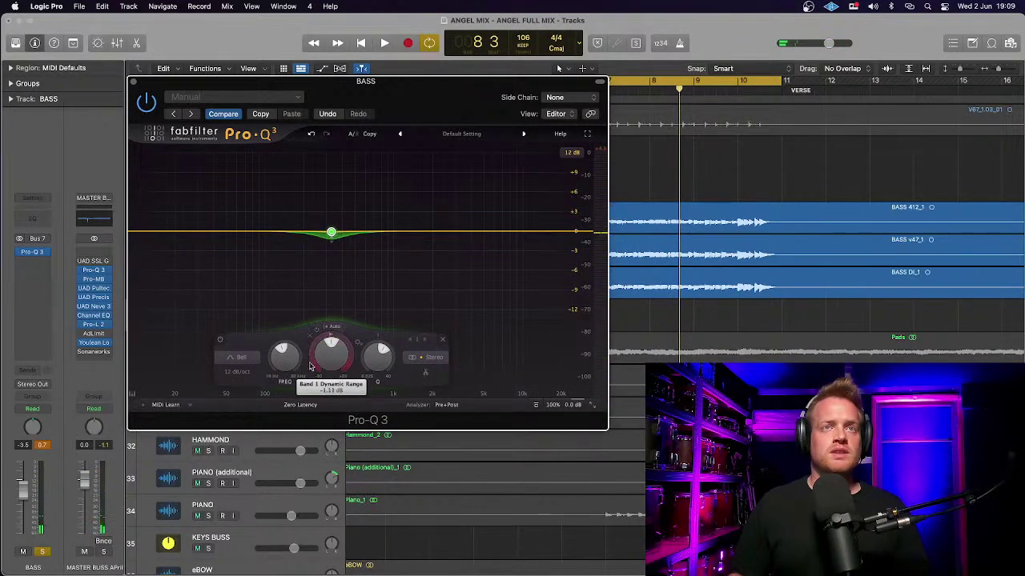
pyautogui.moveTo(333, 249)
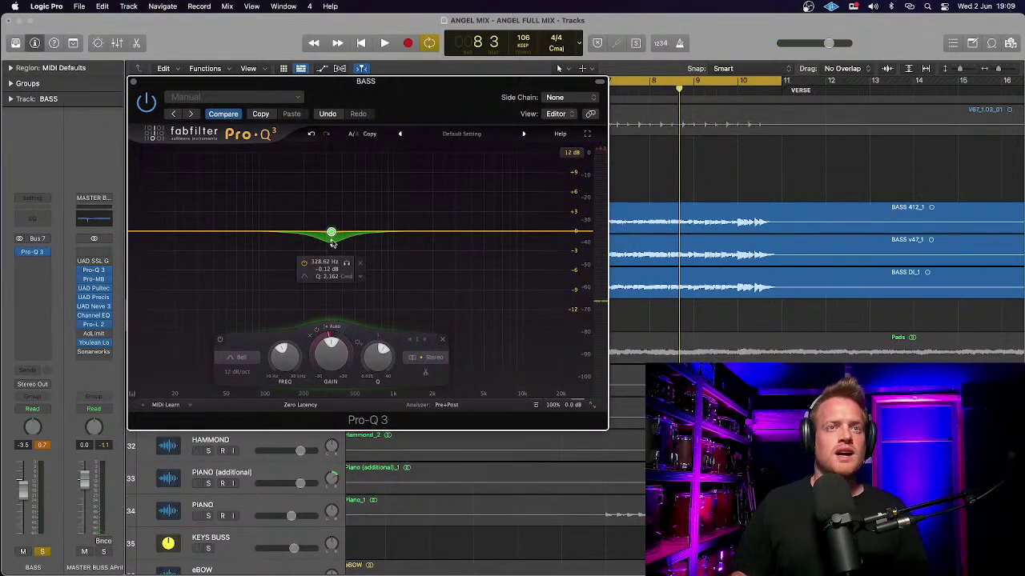
pyautogui.moveTo(332, 233); pyautogui.dragTo(329, 232)
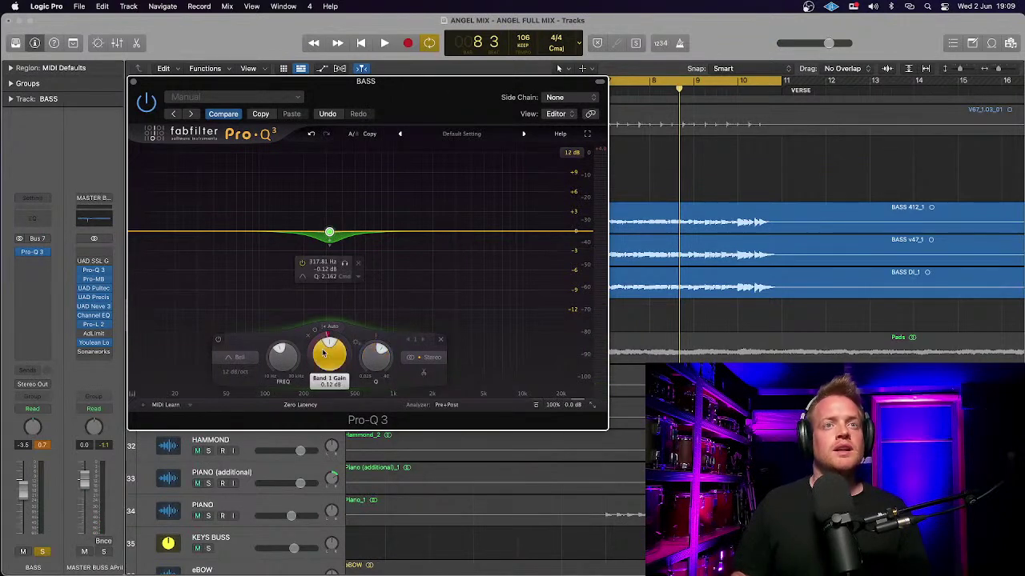
pyautogui.moveTo(323, 353)
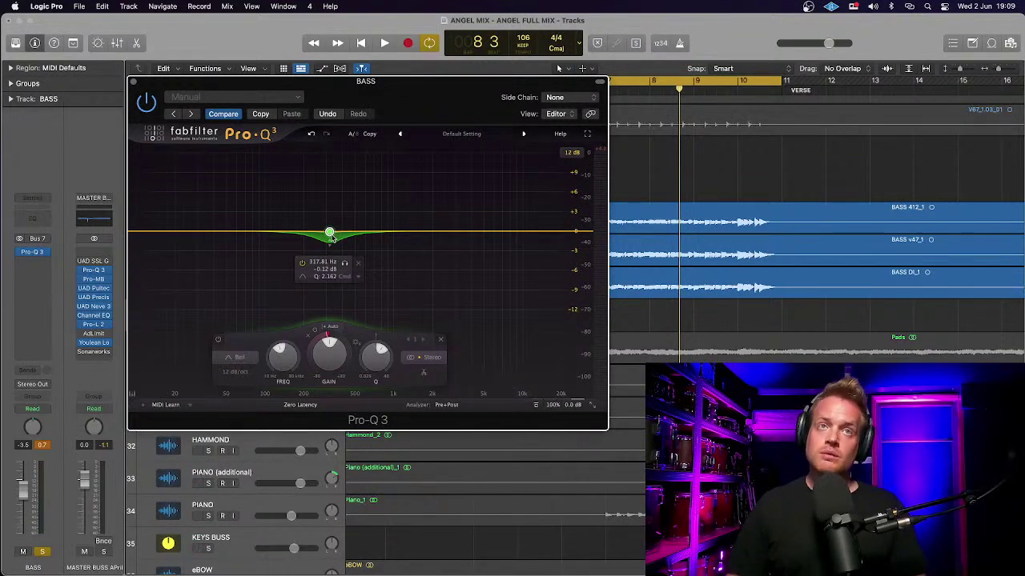
# Step: Deepen the low-mid band's dynamic range to about -3.1 dB during playback, and shift its frequency down to about 306 Hz
pyautogui.press('space')
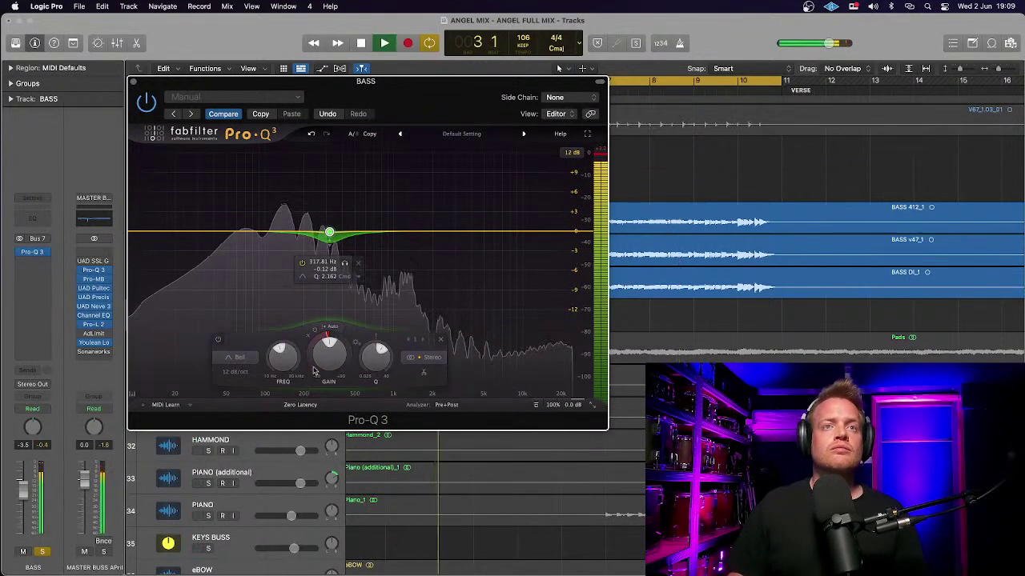
pyautogui.moveTo(313, 377); pyautogui.dragTo(310, 366)
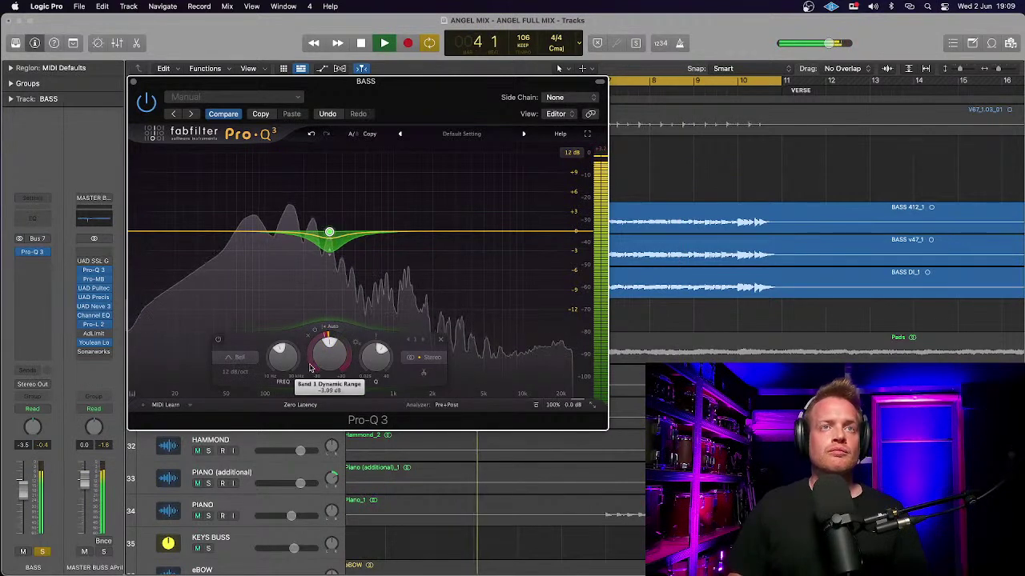
pyautogui.moveTo(327, 231)
pyautogui.moveTo(329, 232)
pyautogui.mouseDown()
pyautogui.moveTo(302, 231)
pyautogui.moveTo(326, 231)
pyautogui.mouseUp()
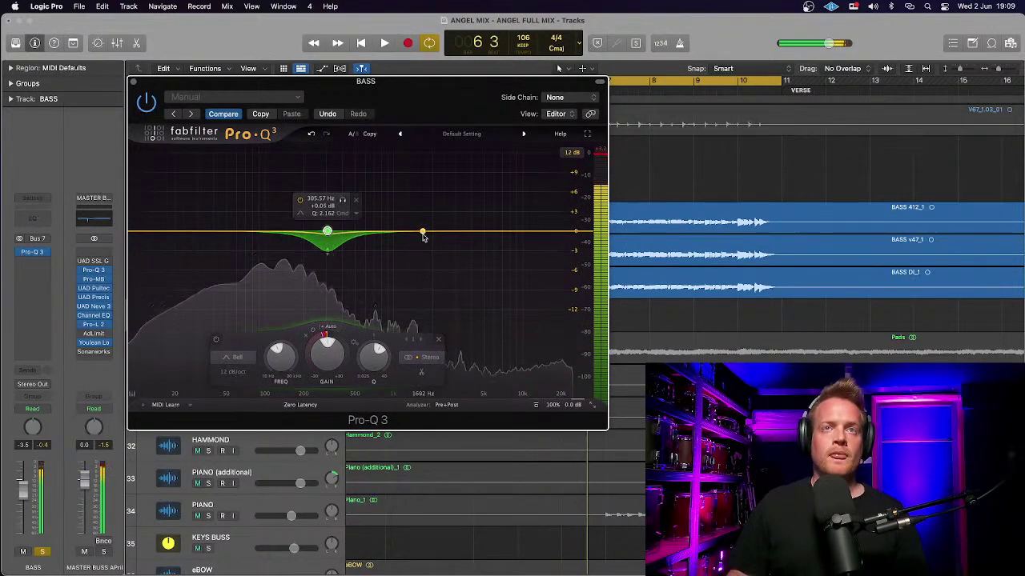
# Step: Add a second bell band boosting about 1.5 dB near 3.2 kHz, and fine-tune its frequency and Q while the bass plays
pyautogui.moveTo(423, 232); pyautogui.dragTo(461, 224)
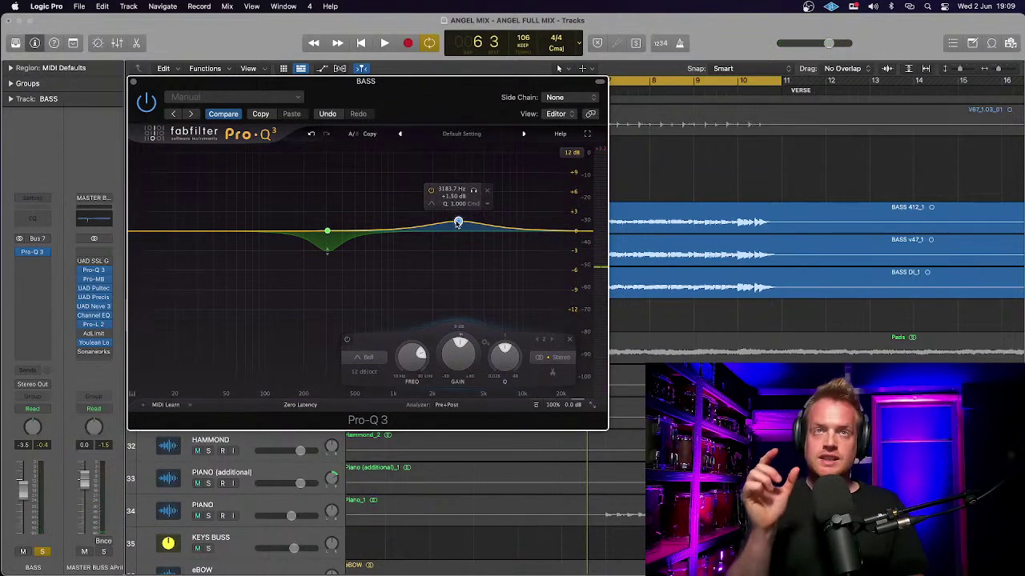
pyautogui.press('space')
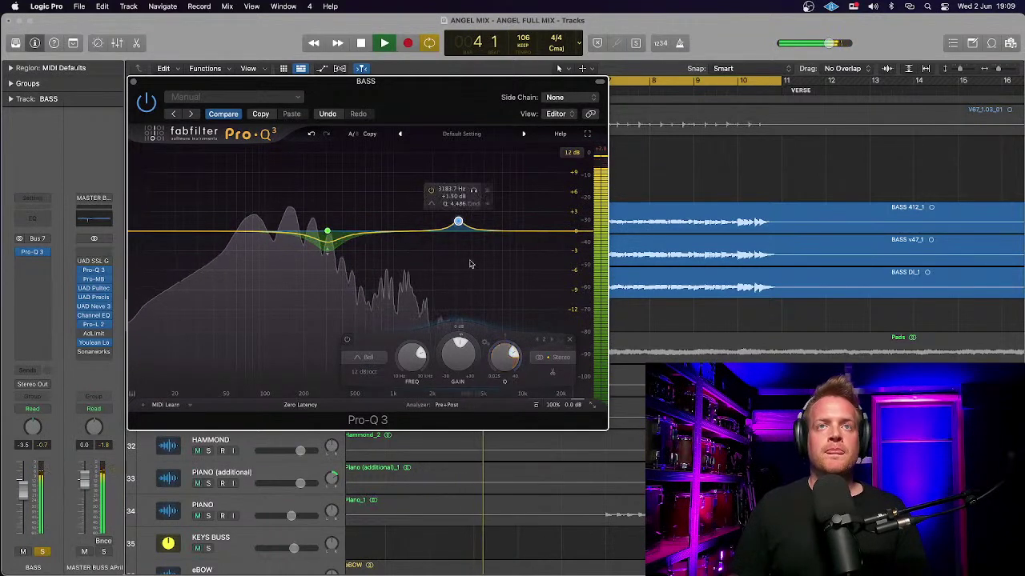
pyautogui.scroll(5, 457, 221)
pyautogui.moveTo(457, 222)
pyautogui.mouseDown()
pyautogui.moveTo(432, 210)
pyautogui.moveTo(465, 221)
pyautogui.mouseUp()
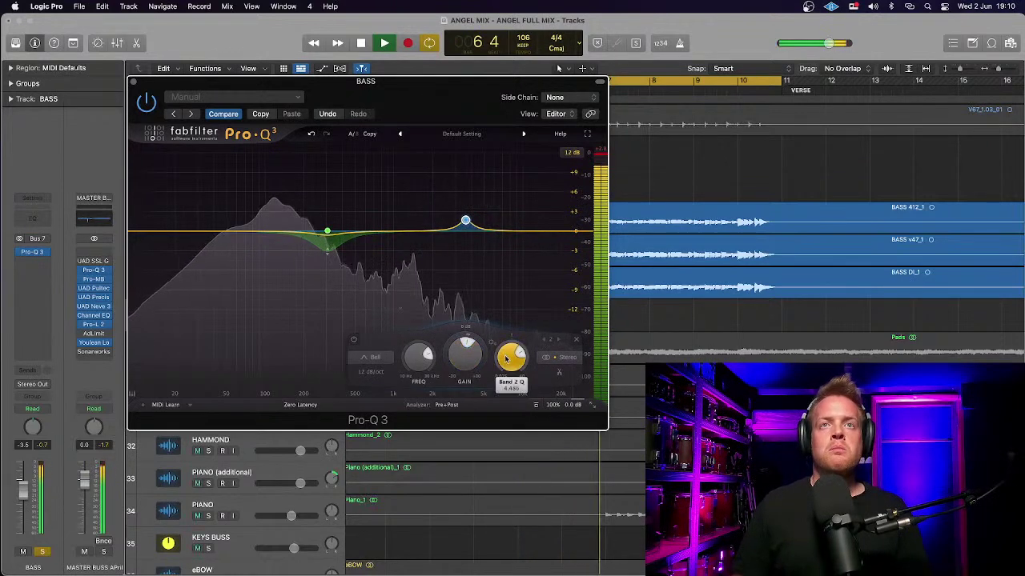
pyautogui.press('space')
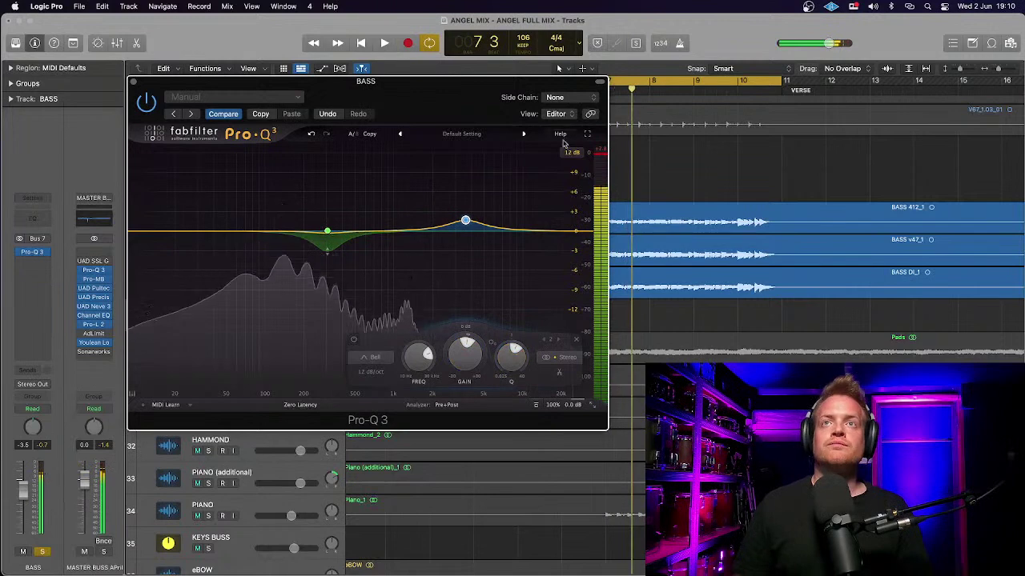
# Step: Add a third band in the top end, change its shape to High Cut, and place it at about 10.8 kHz
pyautogui.click(546, 231)
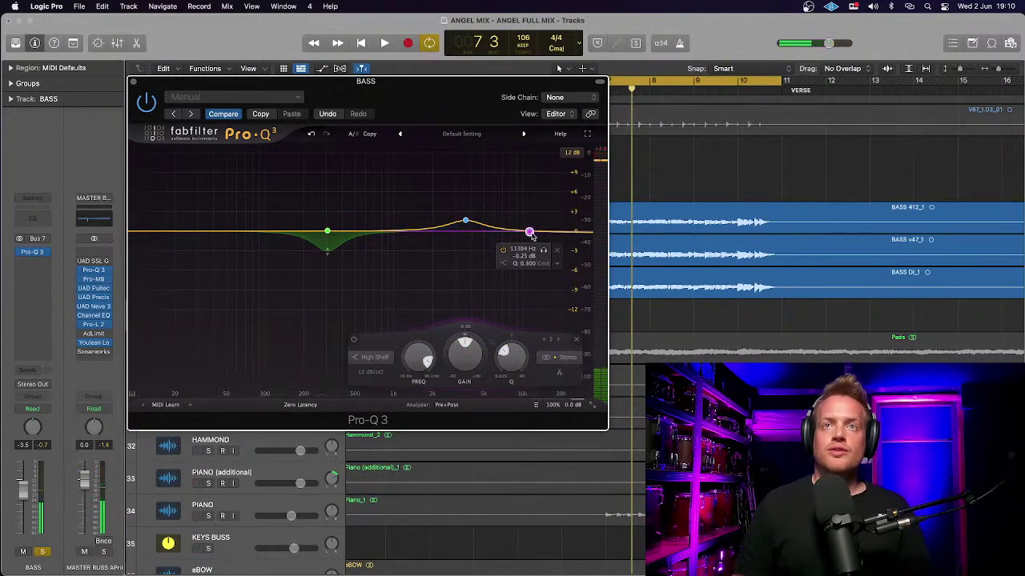
pyautogui.moveTo(532, 232); pyautogui.dragTo(541, 238)
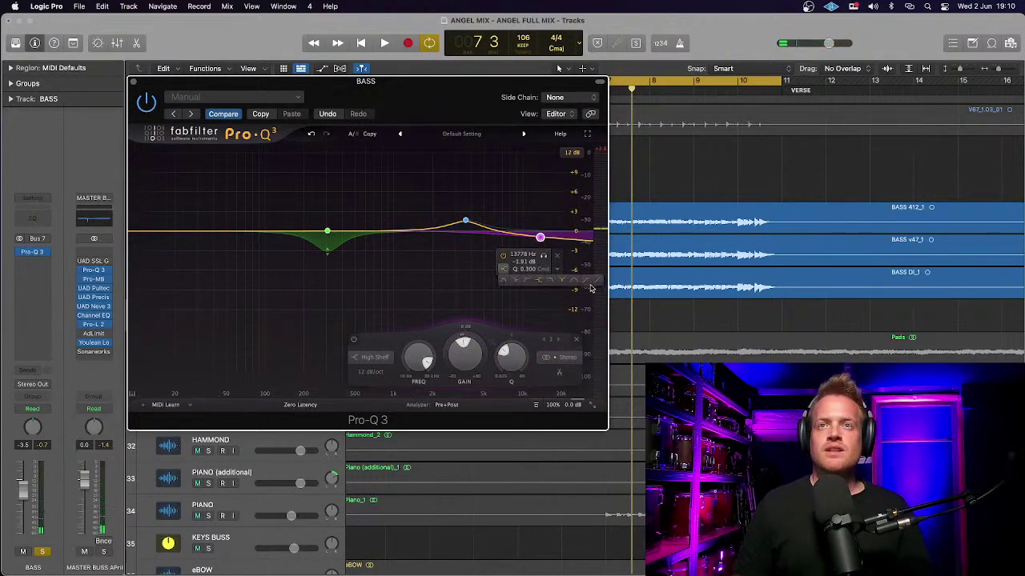
pyautogui.click(549, 282)
pyautogui.moveTo(540, 296); pyautogui.dragTo(527, 230)
# Step: Audition the high cut, steepen its slope to 48 dB/oct, and fine-tune its Q at about 10.8 kHz
pyautogui.press('space')
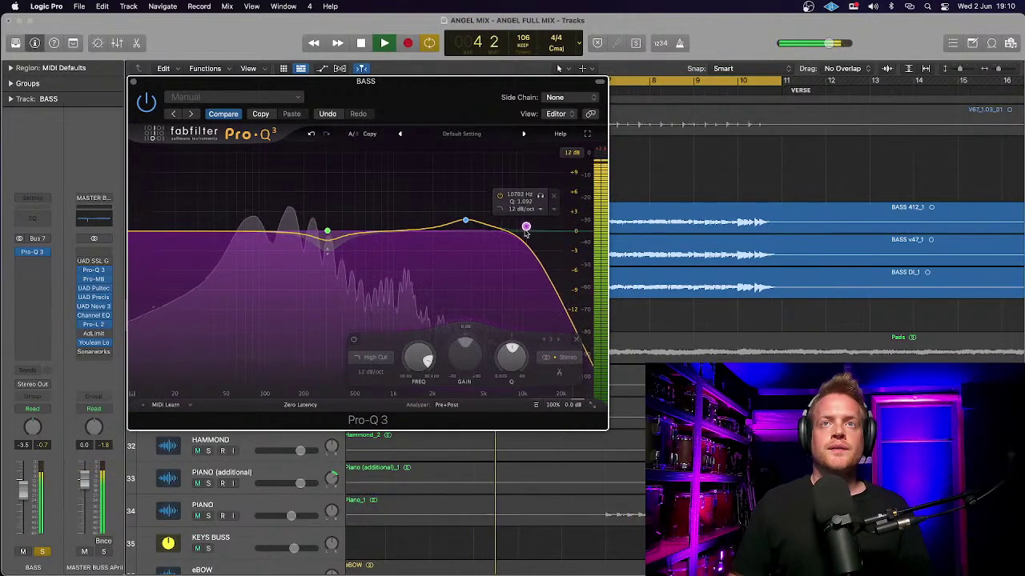
pyautogui.press('space')
pyautogui.click(541, 211)
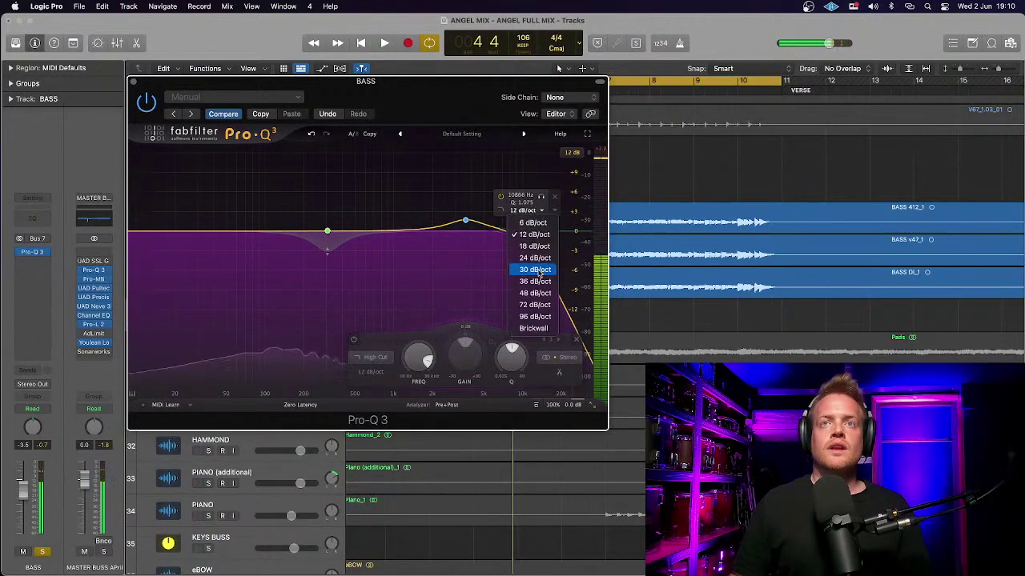
pyautogui.click(534, 293)
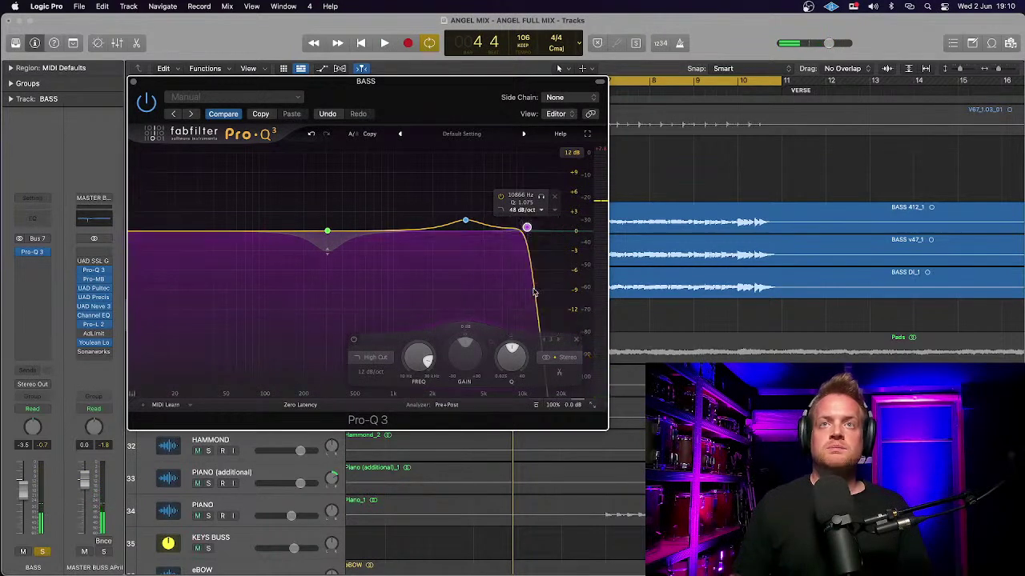
pyautogui.press('space')
pyautogui.moveTo(526, 230)
pyautogui.mouseDown()
pyautogui.moveTo(569, 229)
pyautogui.moveTo(527, 233)
pyautogui.mouseUp()
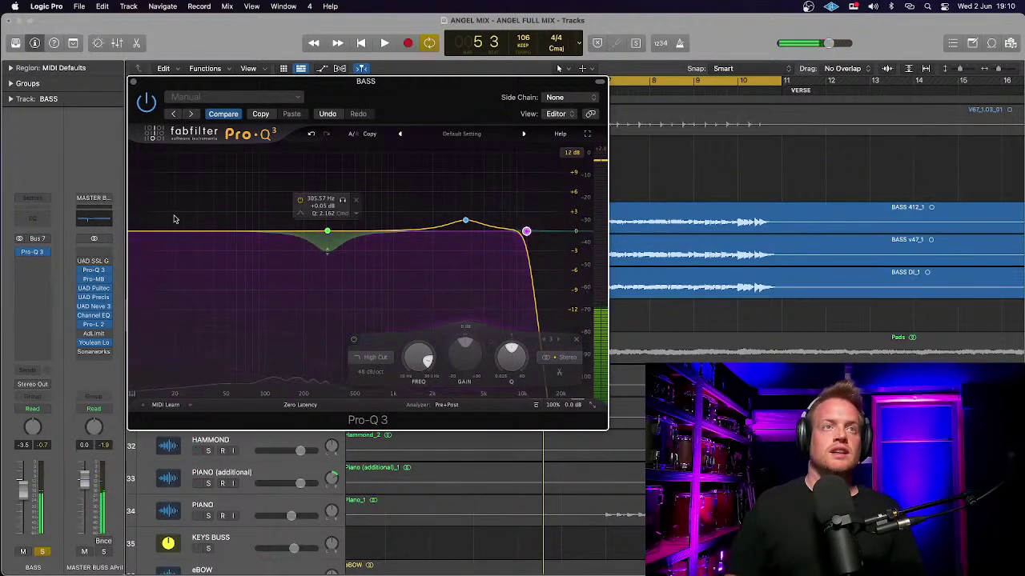
# Step: Add a low-end band, make it a 48 dB/oct Low Cut, and place it at about 20 Hz during playback
pyautogui.moveTo(171, 233); pyautogui.dragTo(162, 253)
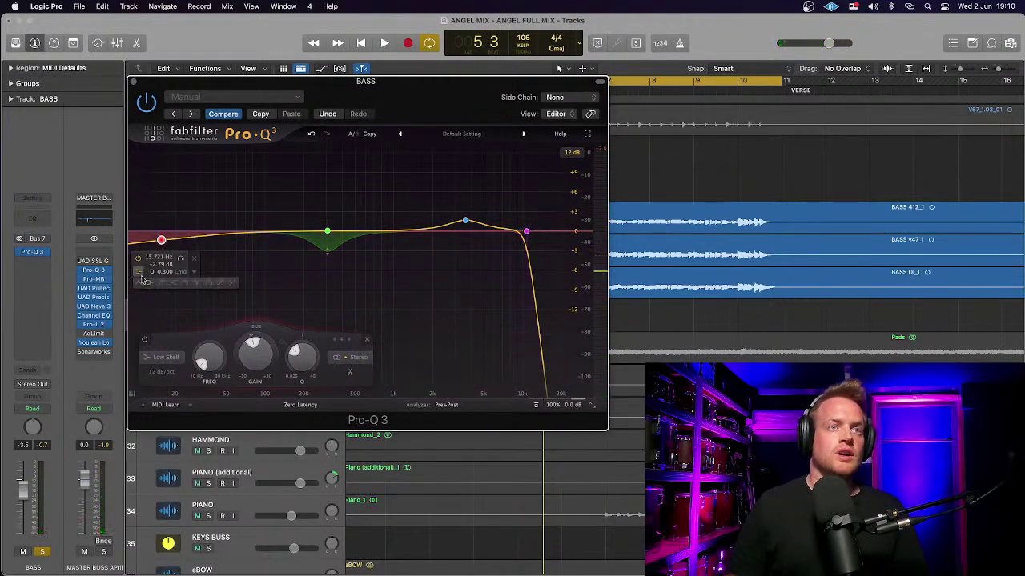
pyautogui.click(161, 284)
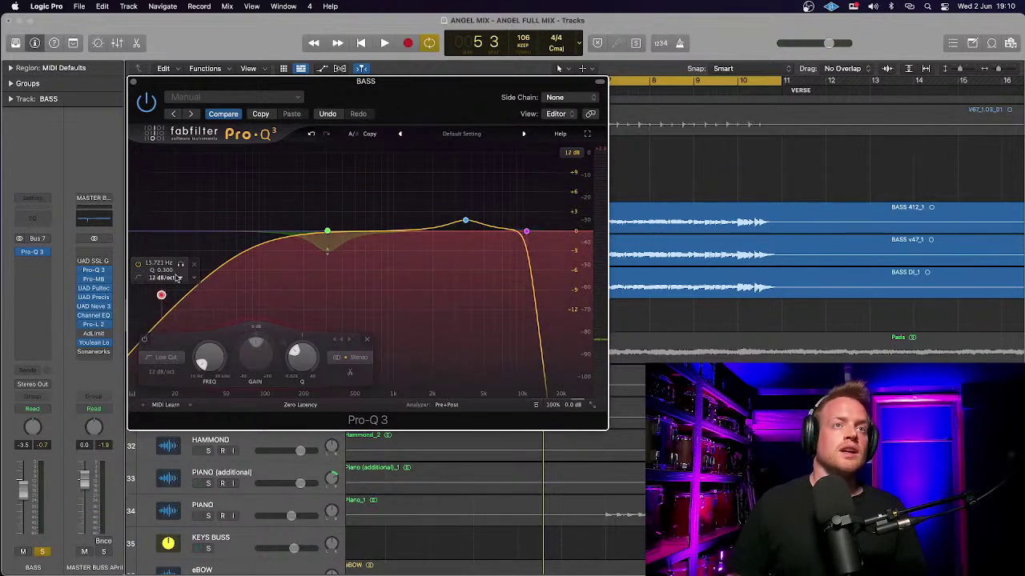
pyautogui.click(164, 361)
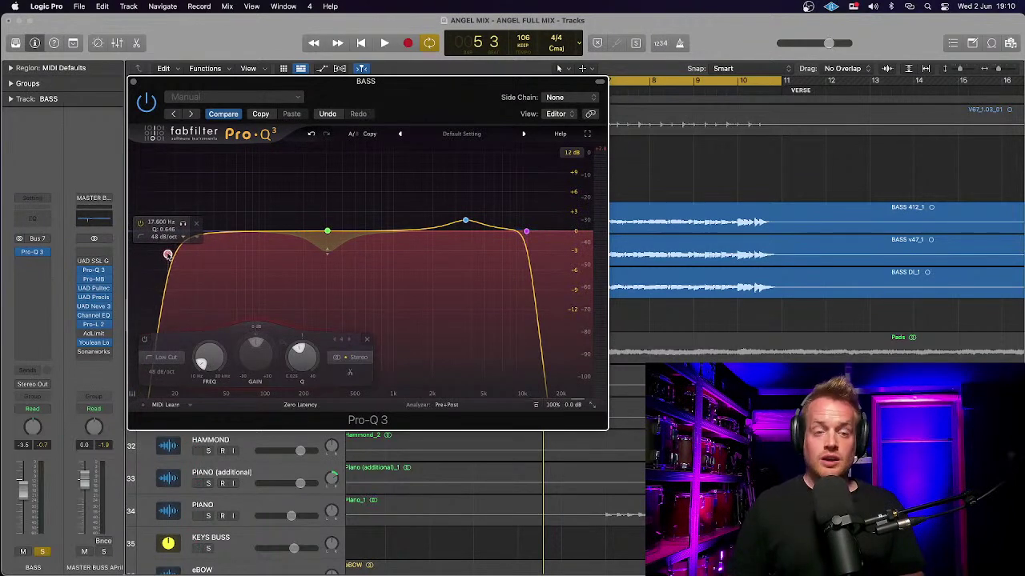
pyautogui.press('space')
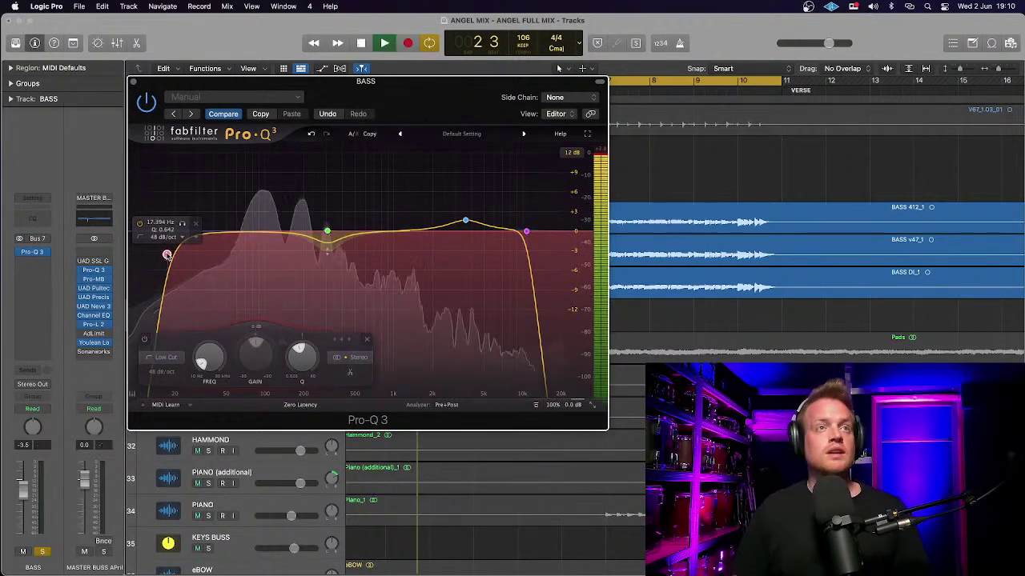
pyautogui.moveTo(167, 255)
pyautogui.mouseDown()
pyautogui.moveTo(135, 254)
pyautogui.moveTo(299, 260)
pyautogui.moveTo(173, 259)
pyautogui.mouseUp()
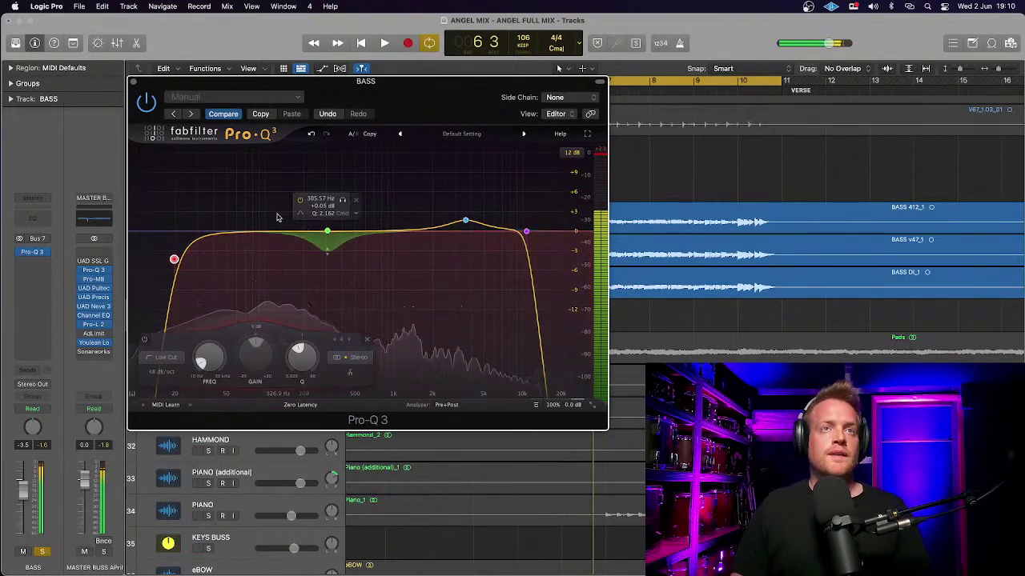
# Step: Close the bass EQ, solo the DRUMS buss alongside BASS, and play them together
pyautogui.click(134, 82)
pyautogui.scroll(10, 310, 261)
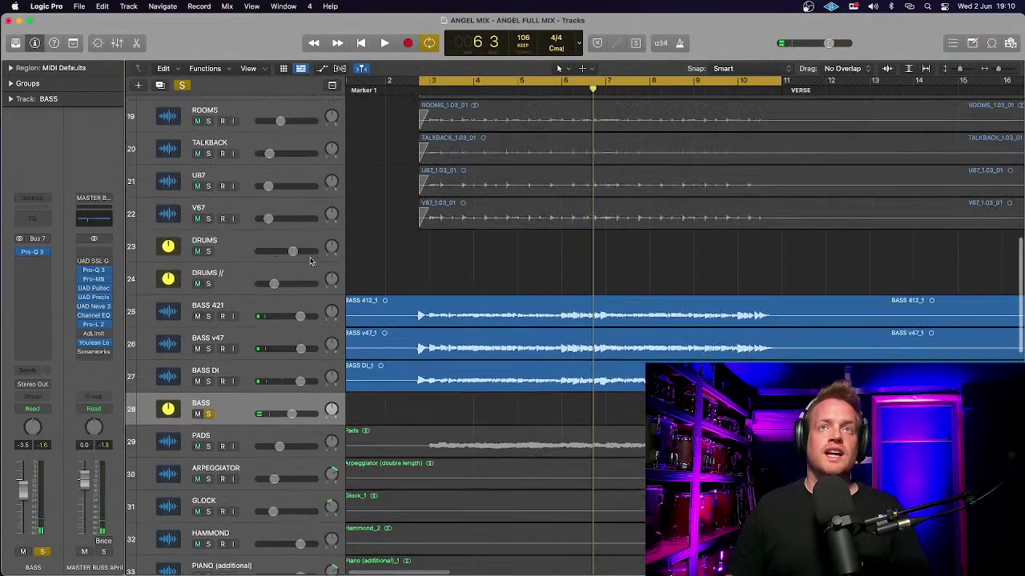
pyautogui.scroll(-9, 311, 261)
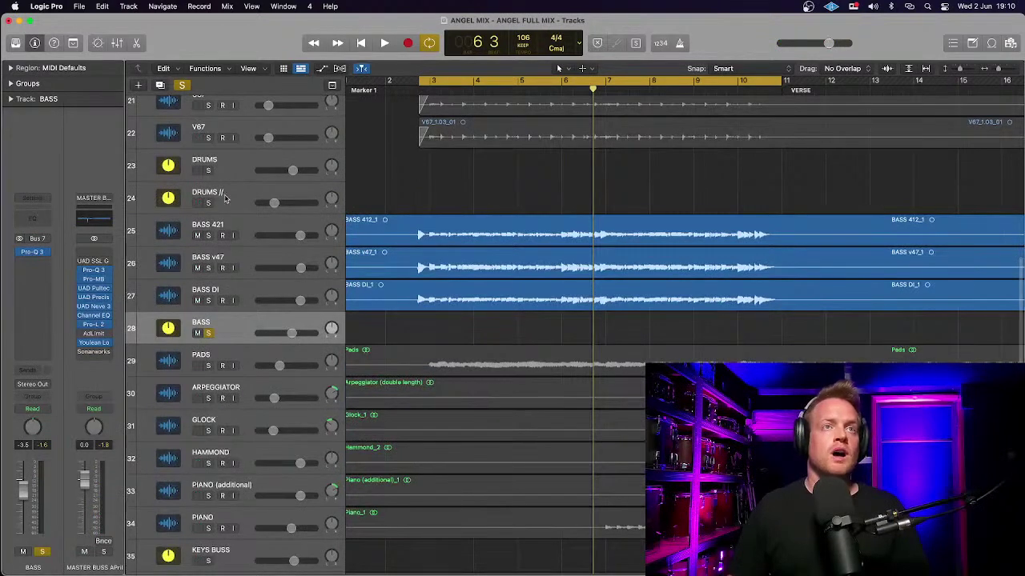
pyautogui.click(208, 170)
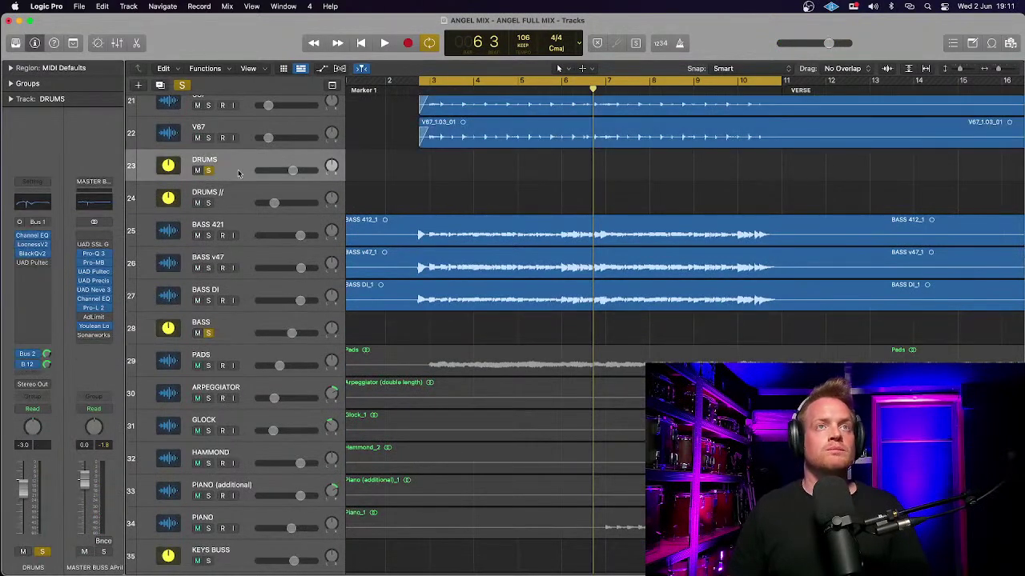
pyautogui.press('space')
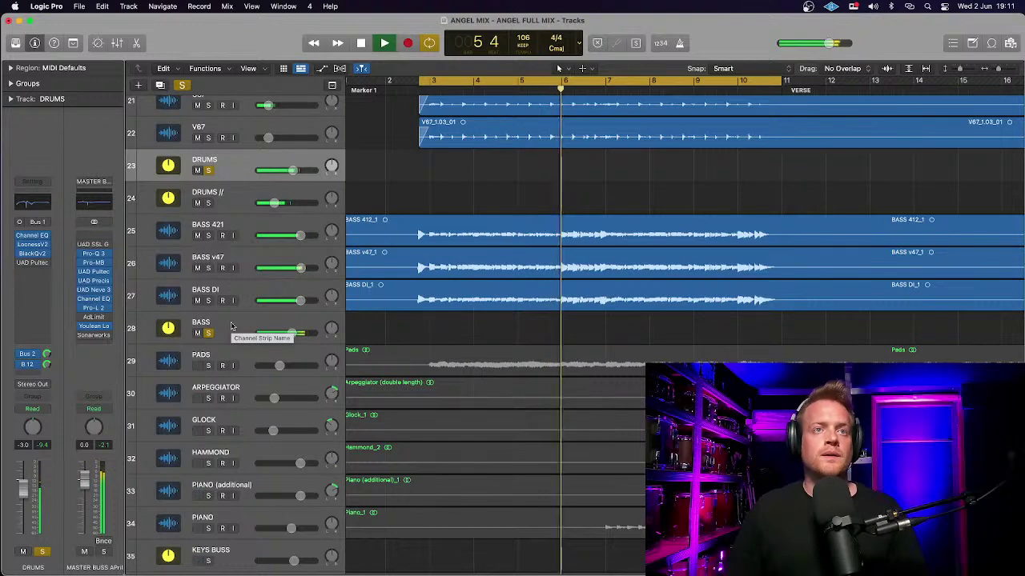
# Step: Solo INTRO LEAD GUITAR with the drums and bass, switch off its Bus 16 send, and play the three together
pyautogui.scroll(-7, 237, 327)
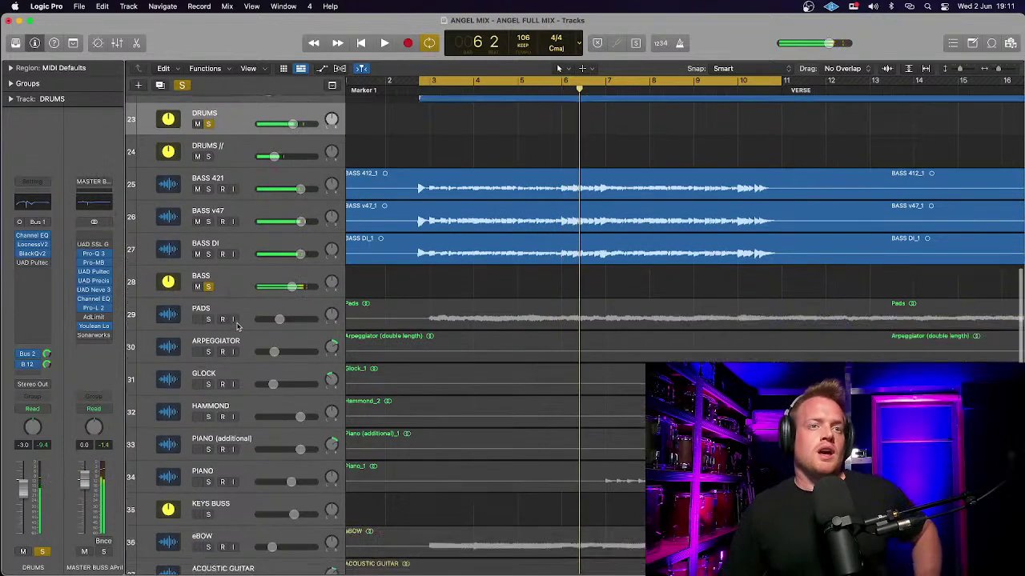
pyautogui.click(212, 437)
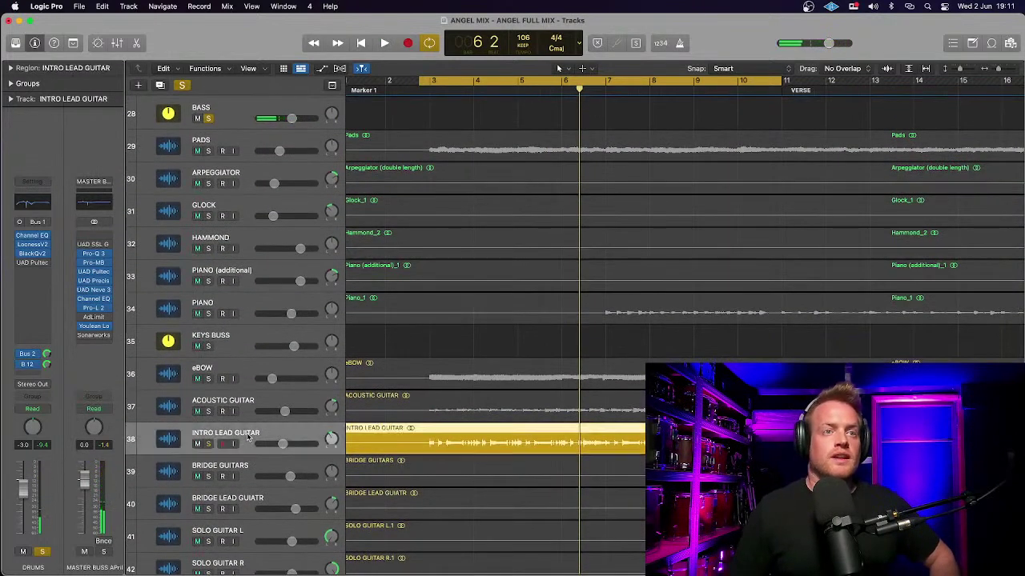
pyautogui.click(32, 366)
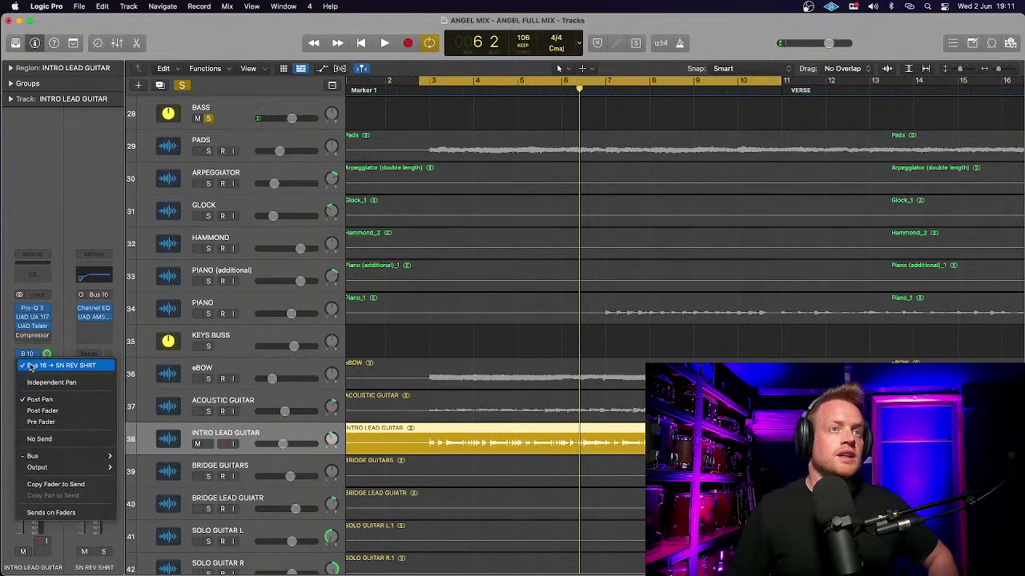
pyautogui.click(60, 339)
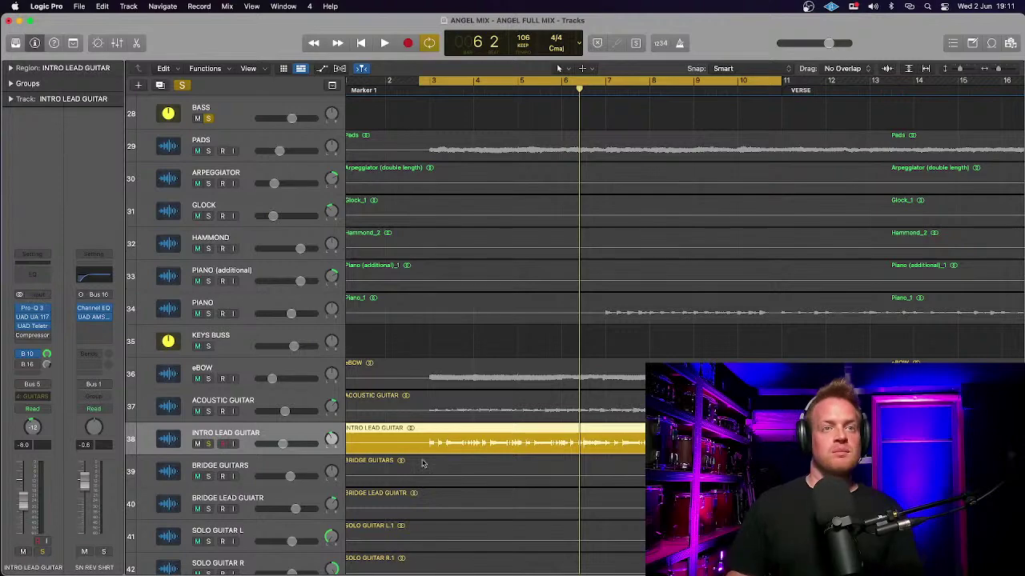
pyautogui.press('space')
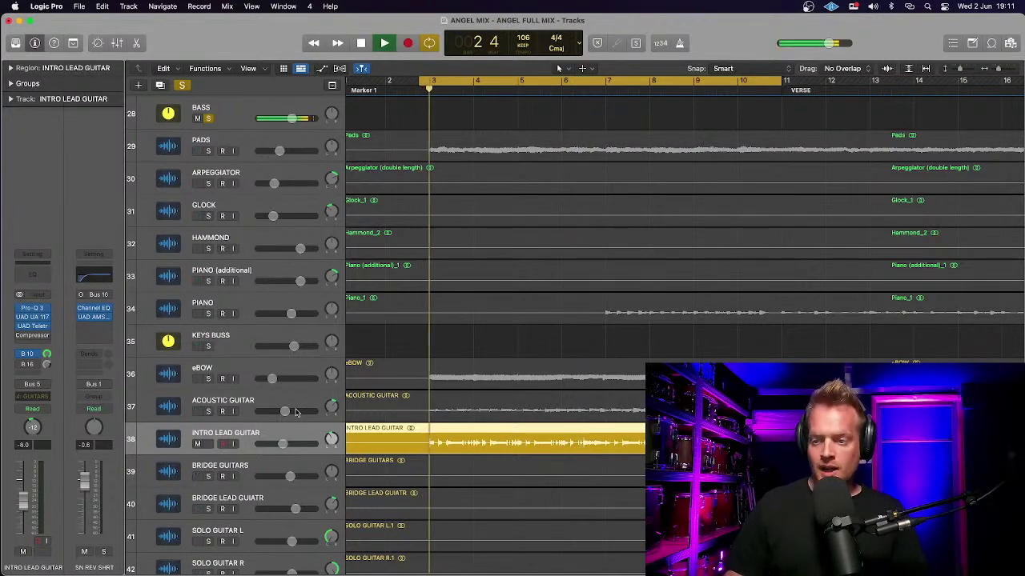
pyautogui.scroll(8, 275, 420)
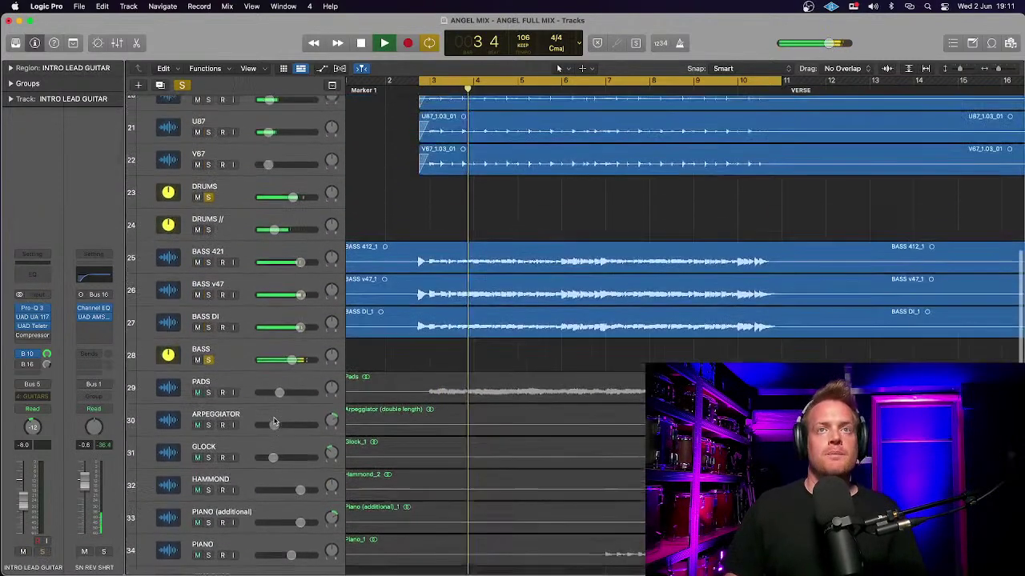
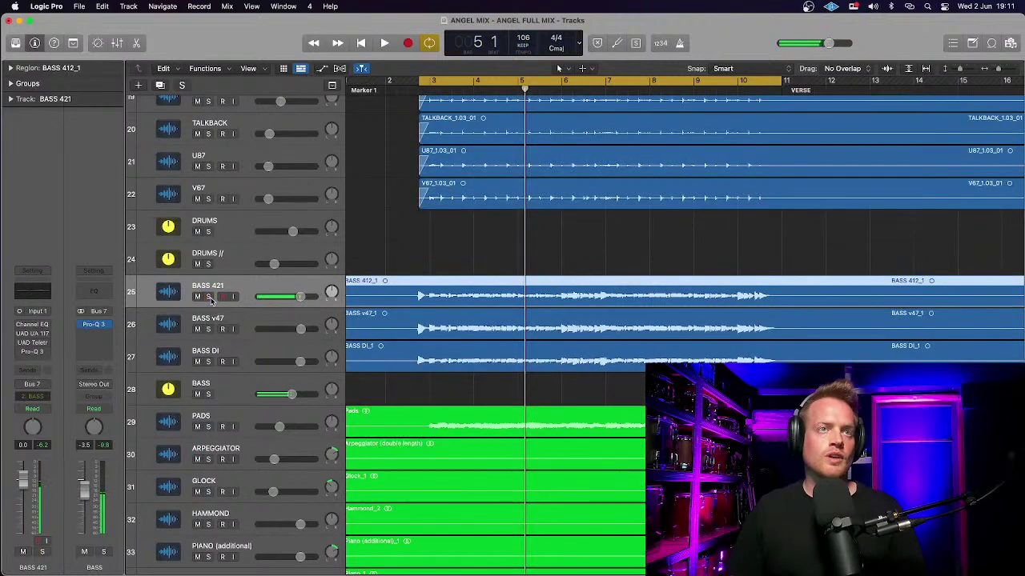
# Step: Audition the BASS v47 track on its own, and clear its solo
pyautogui.click(208, 329)
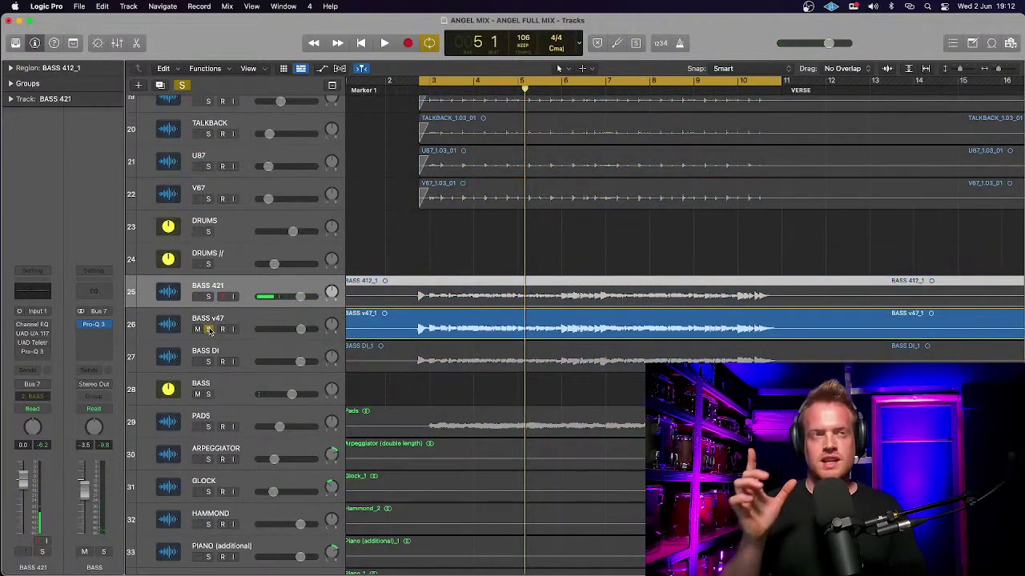
pyautogui.press('space')
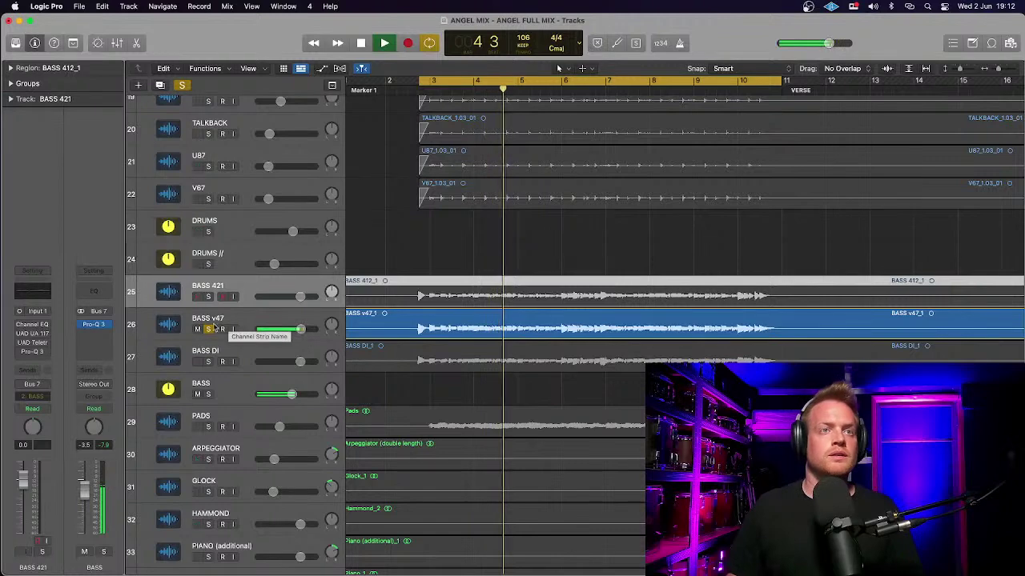
pyautogui.click(208, 329)
pyautogui.press('space')
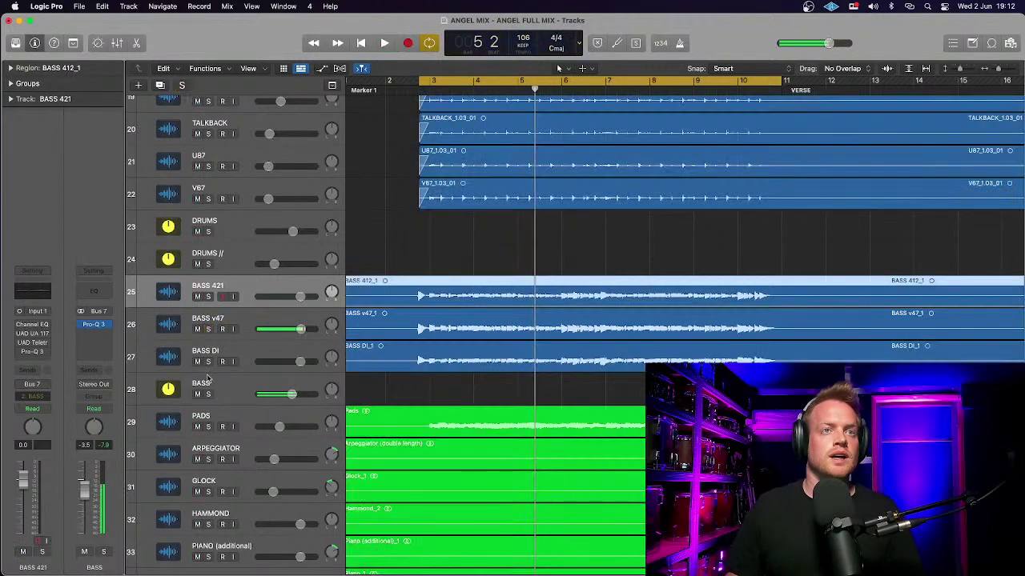
# Step: Audition the BASS DI track on its own, clear its solo, and select the track
pyautogui.click(208, 362)
pyautogui.press('space')
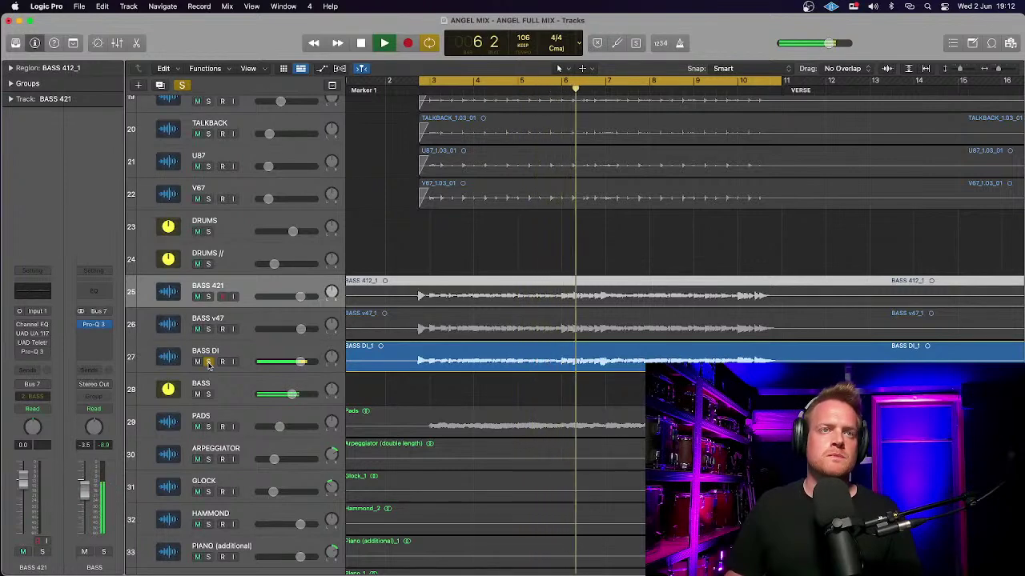
pyautogui.press('space')
pyautogui.click(208, 363)
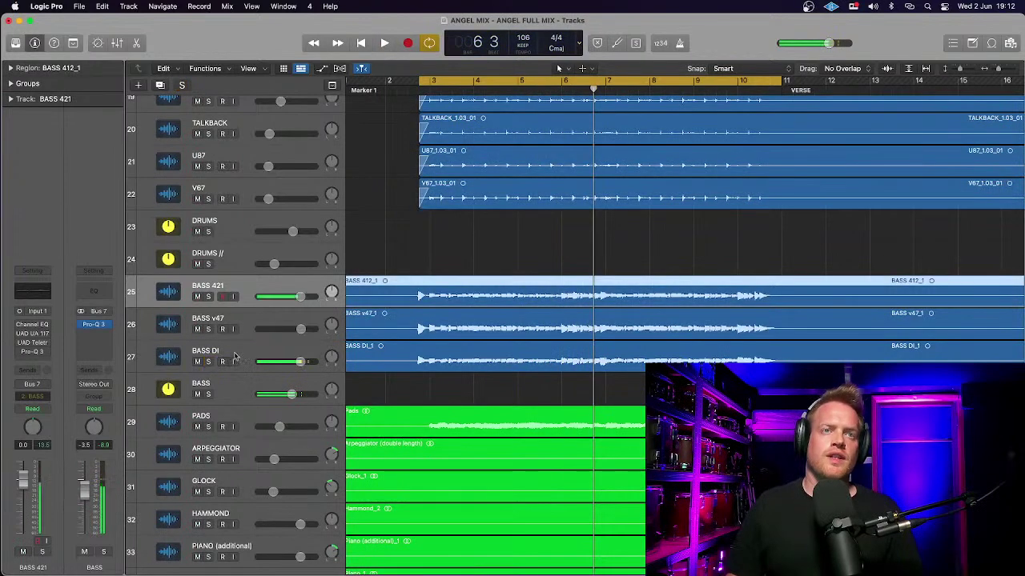
pyautogui.click(240, 356)
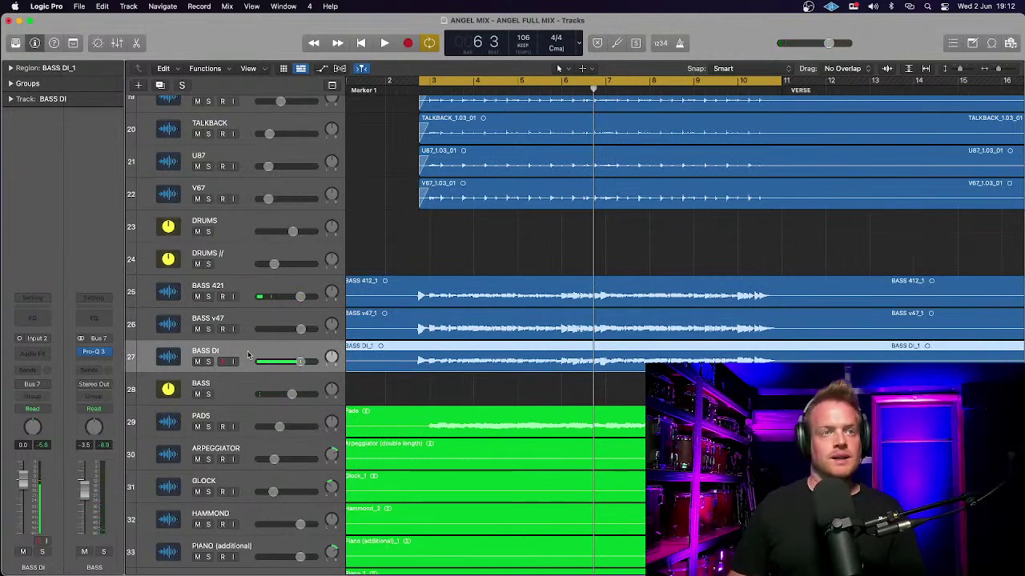
# Step: Solo BASS 421 during playback, and pull the BASS v47 and BASS DI faders all the way down
pyautogui.click(208, 297)
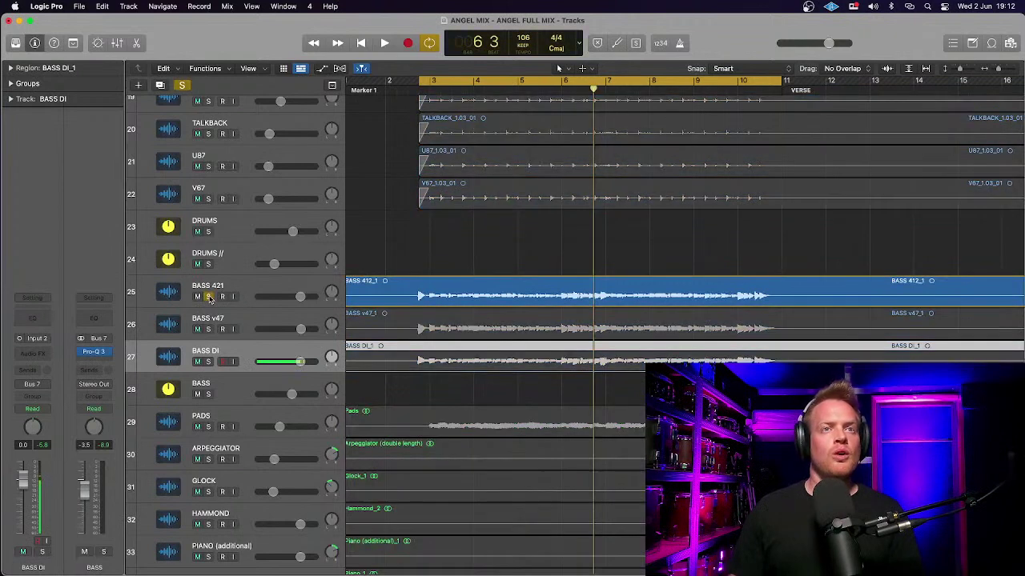
pyautogui.press('space')
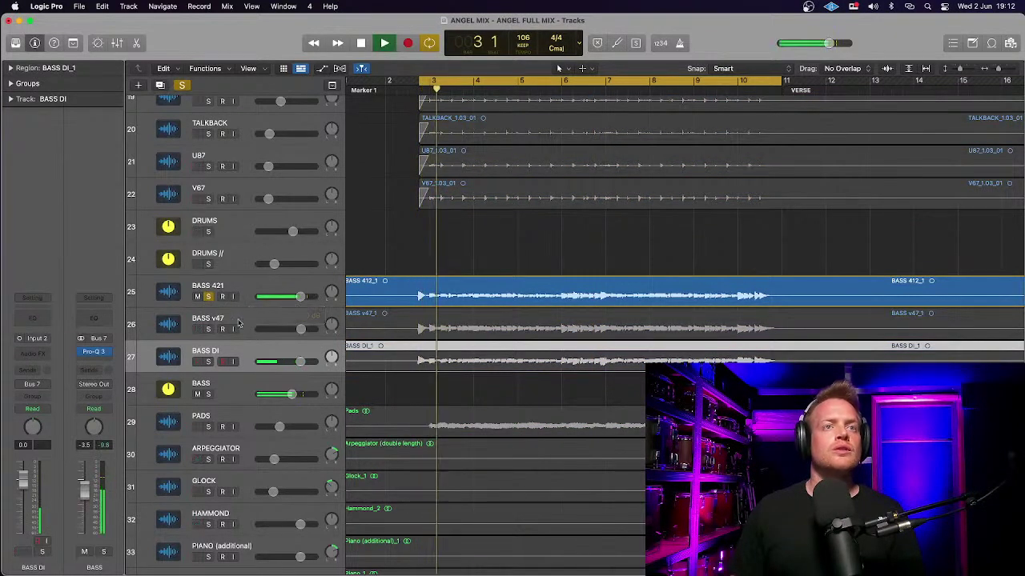
pyautogui.moveTo(279, 332); pyautogui.dragTo(240, 333)
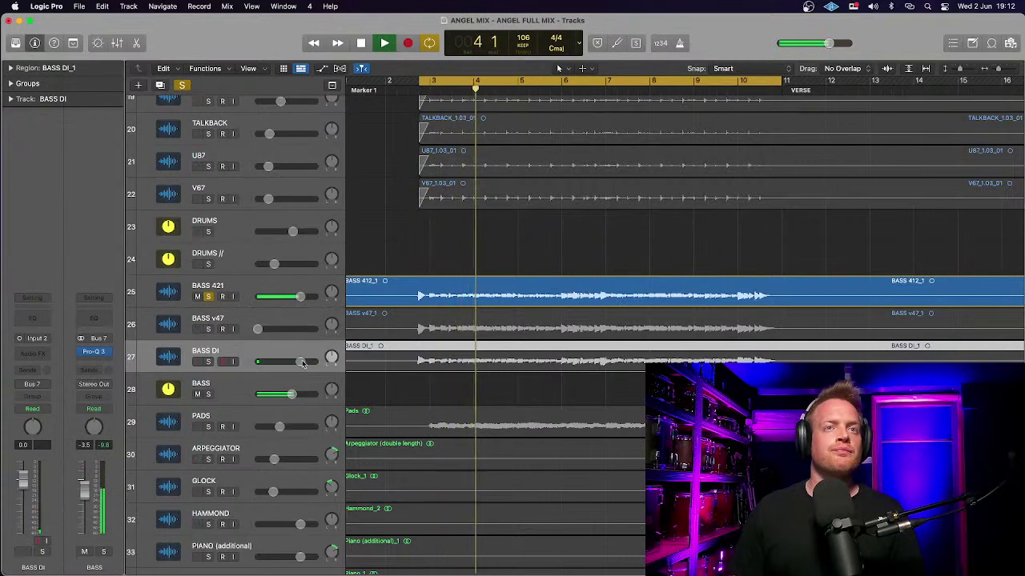
pyautogui.moveTo(301, 362); pyautogui.dragTo(187, 367)
# Step: Solo BASS v47 with BASS 421, raise its fader until the two blend, and clear both solos
pyautogui.click(208, 329)
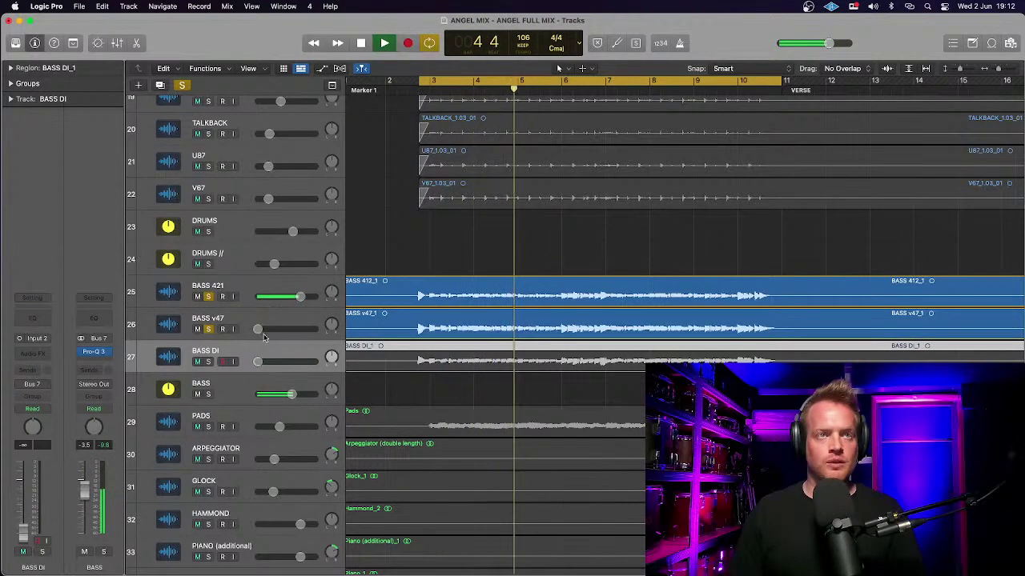
pyautogui.moveTo(258, 331); pyautogui.dragTo(293, 329)
pyautogui.press('space')
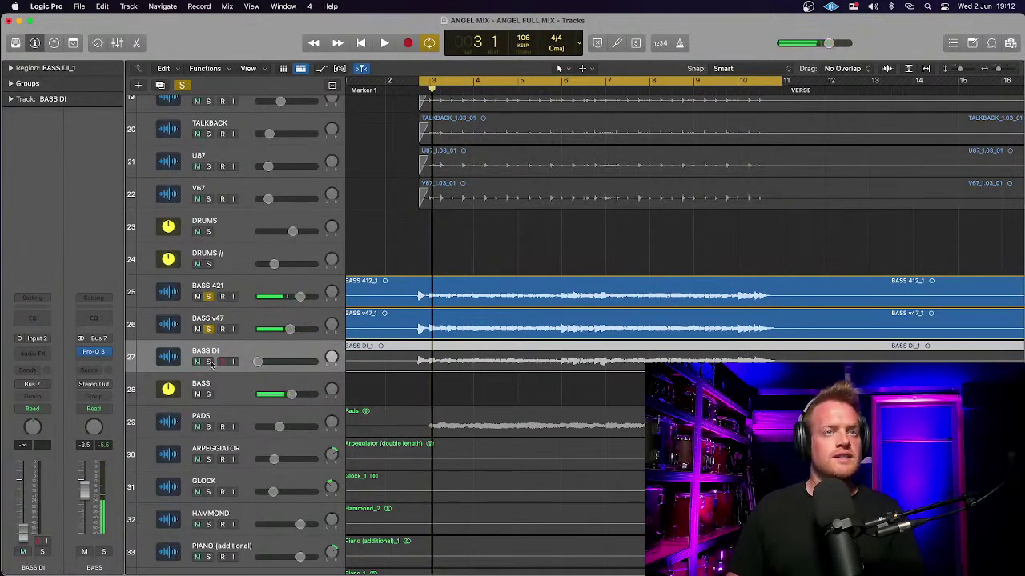
pyautogui.click(223, 361)
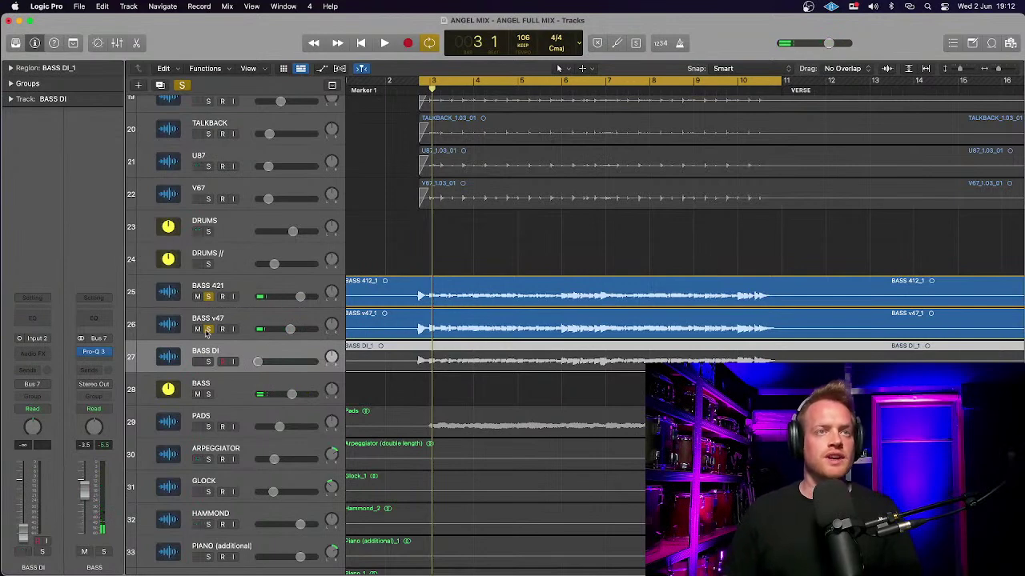
pyautogui.click(208, 329)
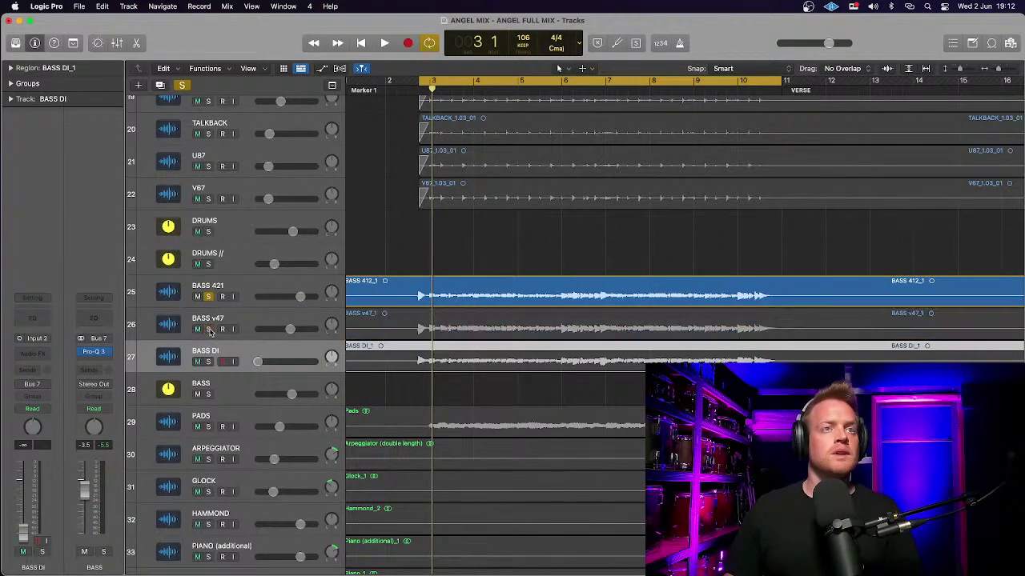
pyautogui.click(209, 296)
# Step: Load the BASS DI channel strip setting on the BASS DI track, and move its Channel EQ high cut to 7650 Hz
pyautogui.click(248, 349)
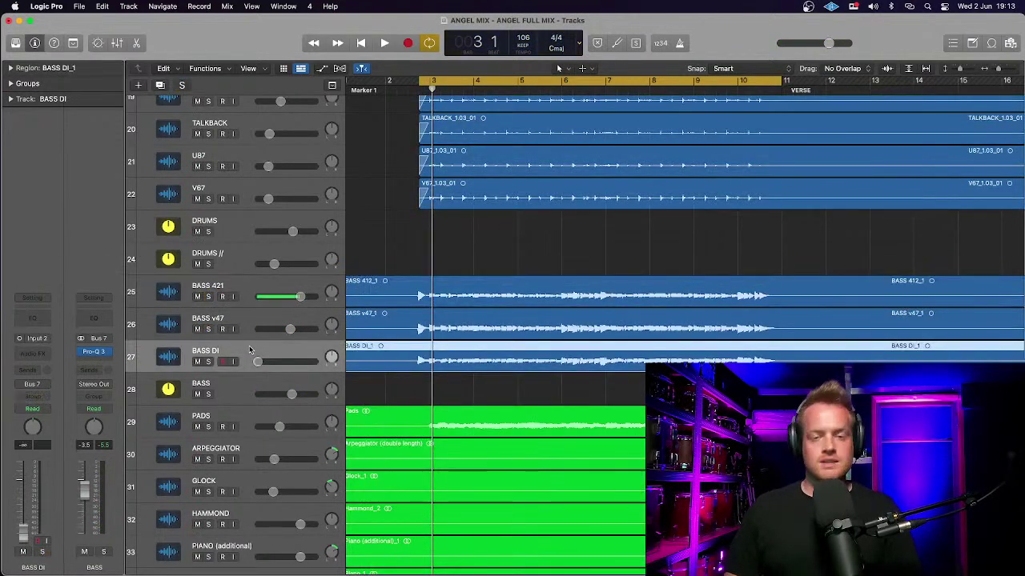
pyautogui.click(46, 300)
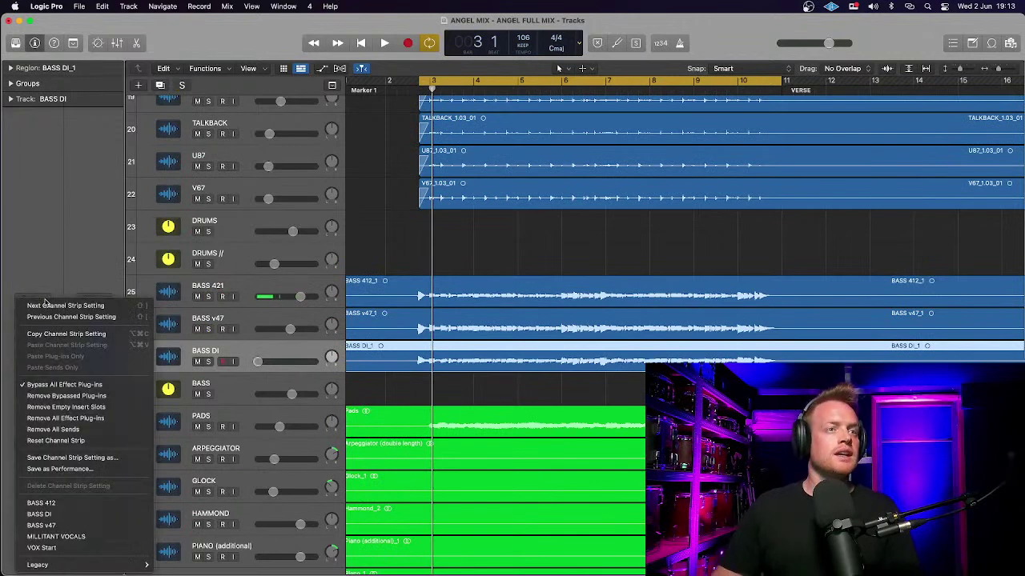
pyautogui.click(73, 515)
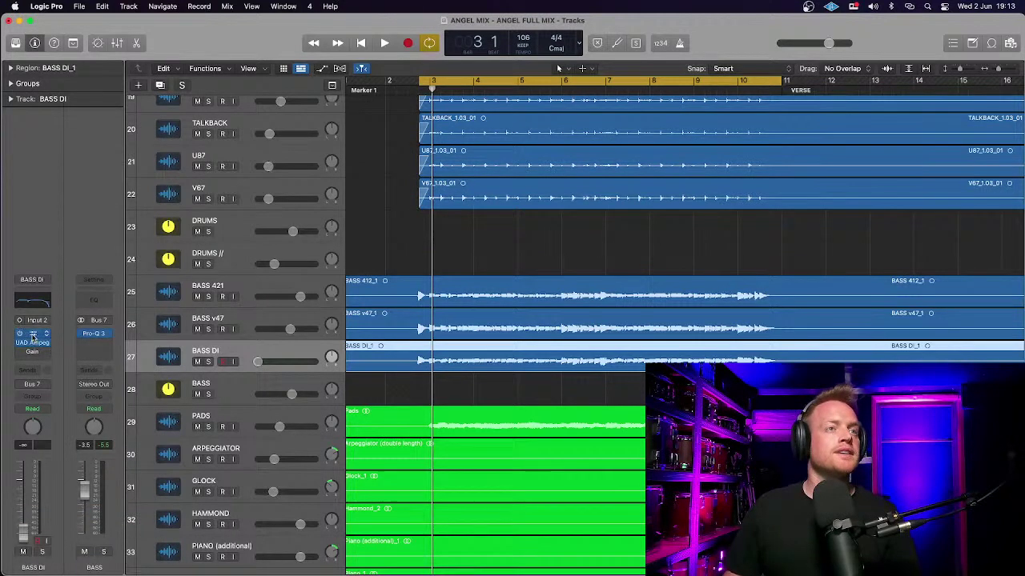
pyautogui.click(33, 335)
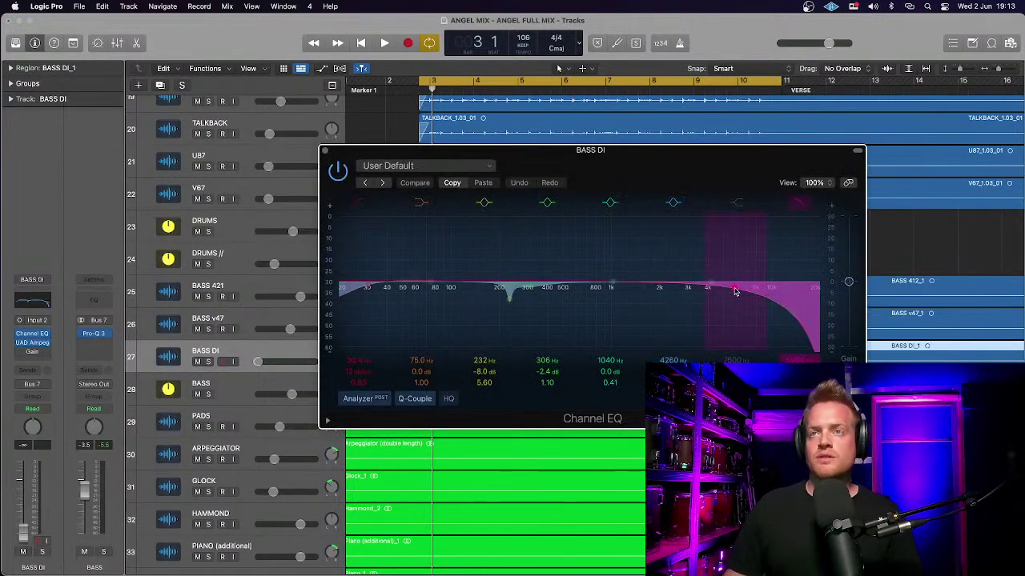
pyautogui.moveTo(734, 292); pyautogui.dragTo(738, 287)
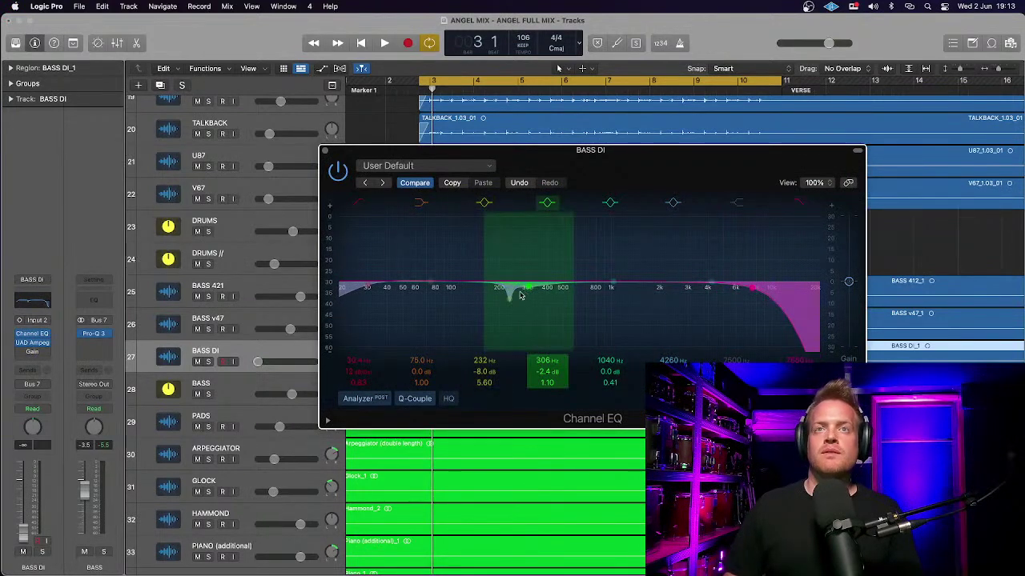
# Step: Solo BASS DI with its fader at 0.2 dB, compare its Channel EQ bypassed and engaged during playback, and leave the EQ on
pyautogui.click(337, 169)
pyautogui.moveTo(325, 152); pyautogui.dragTo(488, 102)
pyautogui.press('s')
pyautogui.press('space')
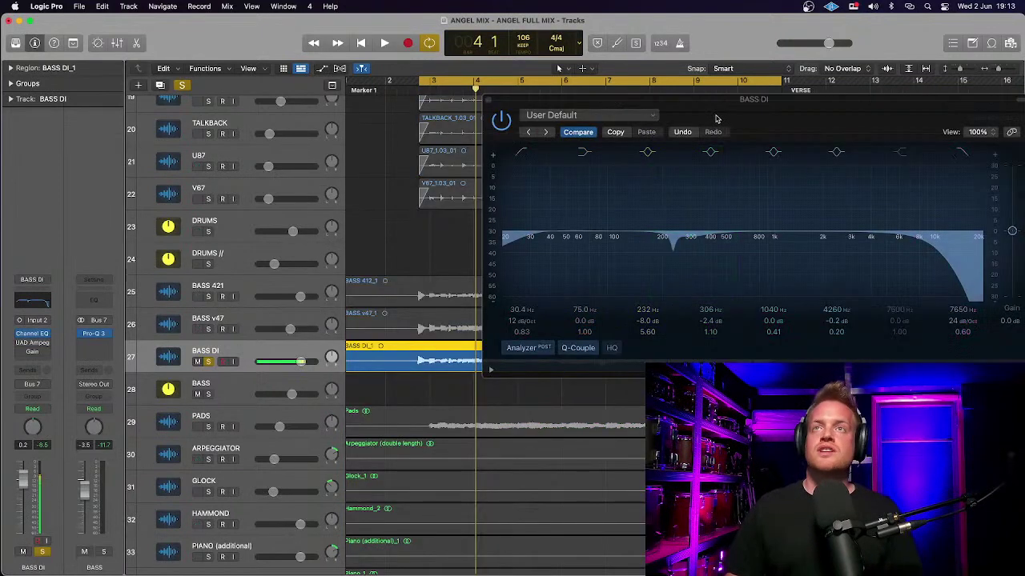
pyautogui.moveTo(712, 110); pyautogui.dragTo(357, 76)
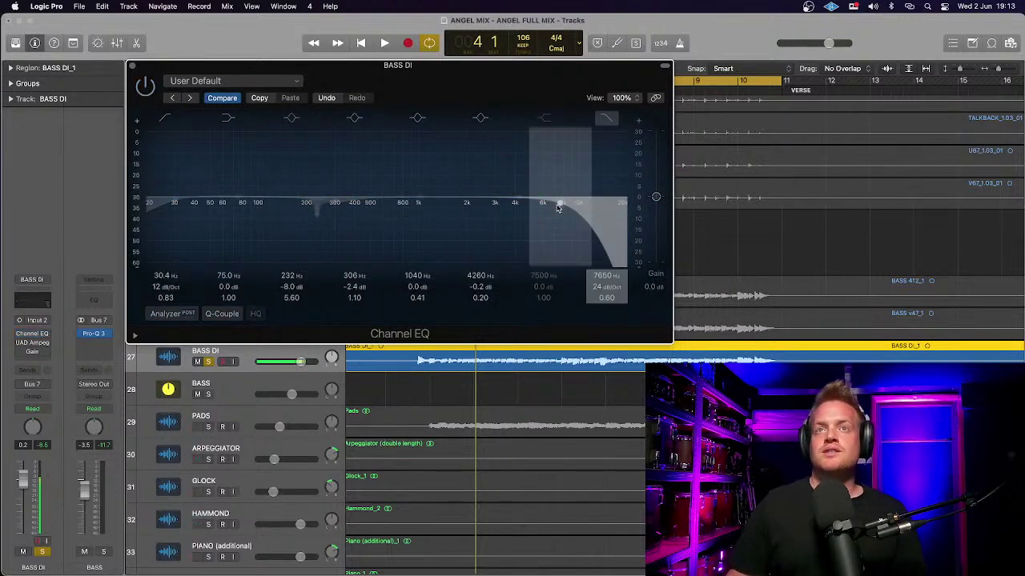
pyautogui.press('space')
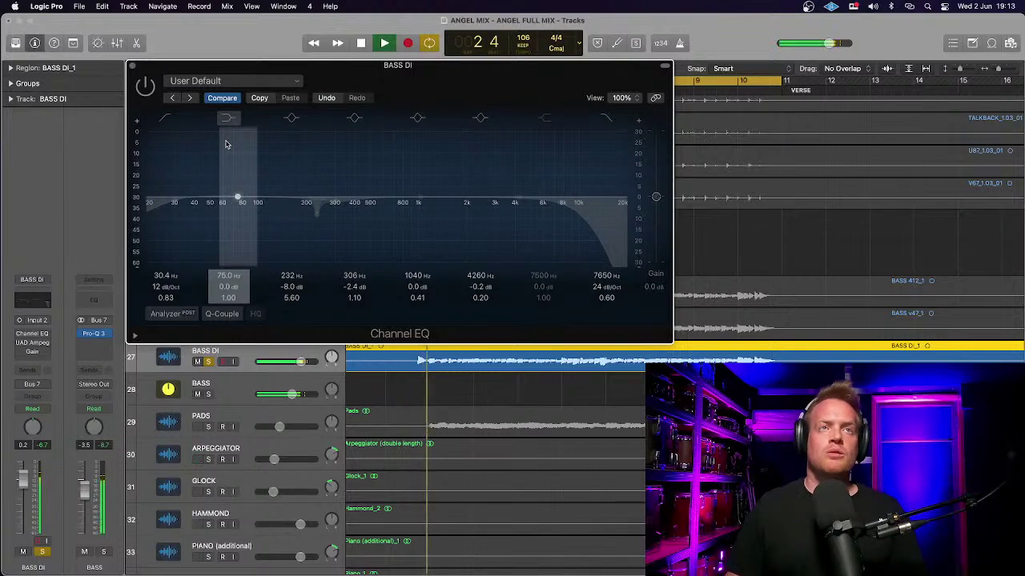
pyautogui.click(146, 84)
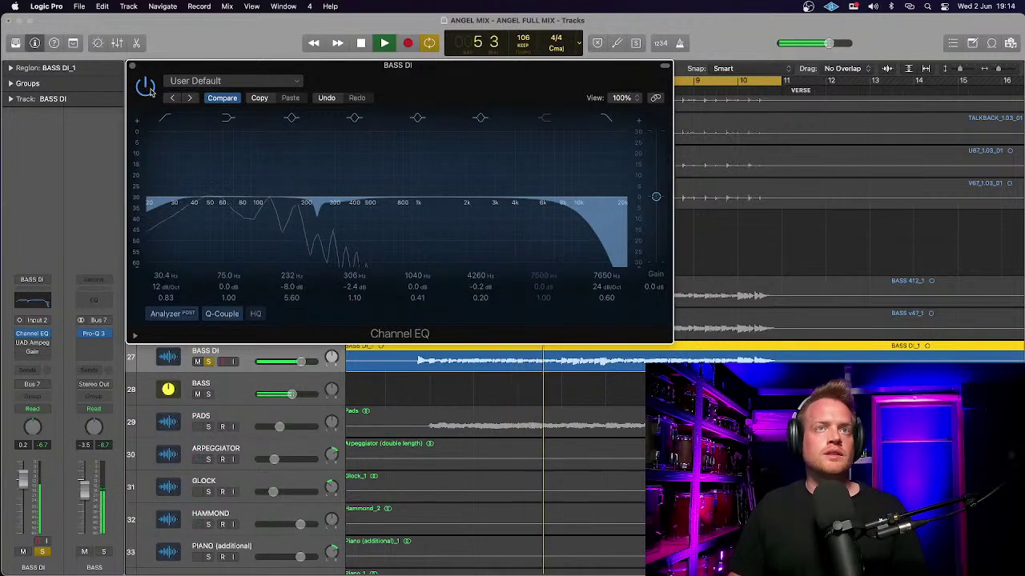
pyautogui.moveTo(316, 212); pyautogui.dragTo(315, 234)
pyautogui.press('space')
pyautogui.click(133, 67)
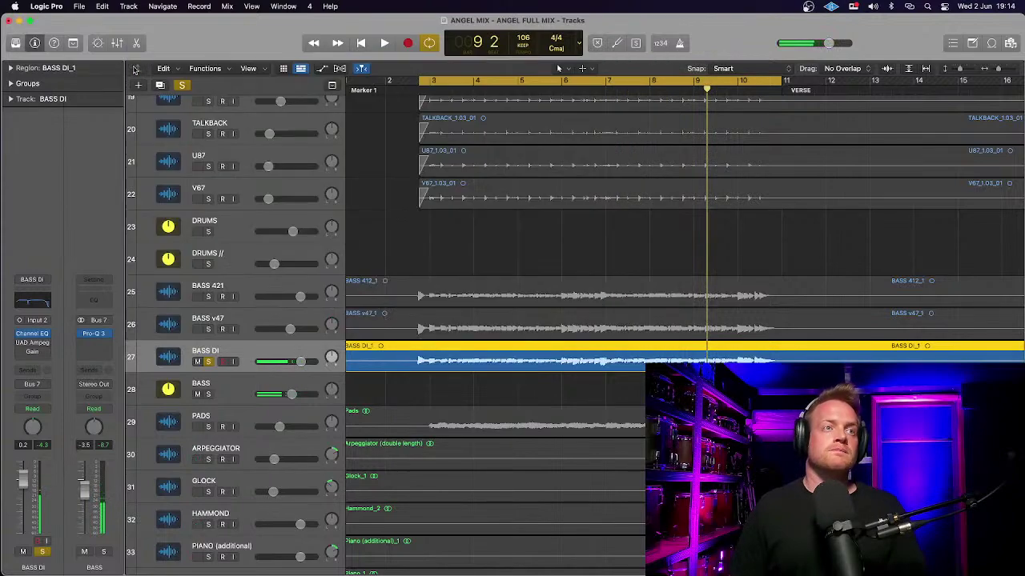
# Step: Open the UAD Ampeg SVTVR amp on BASS DI with the Low End 4x10 preset, and switch the plug-in on
pyautogui.click(32, 344)
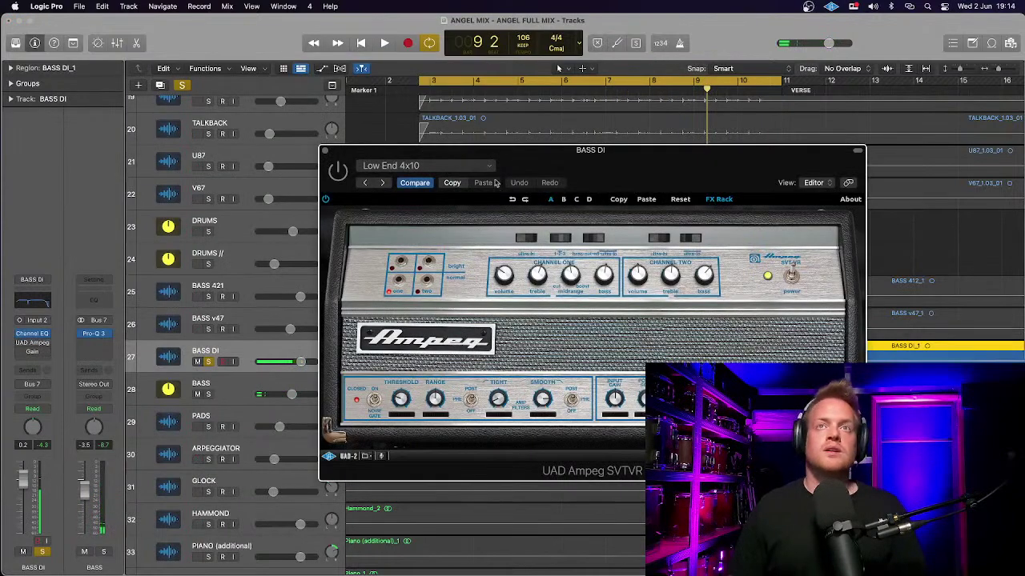
pyautogui.moveTo(524, 152); pyautogui.dragTo(330, 83)
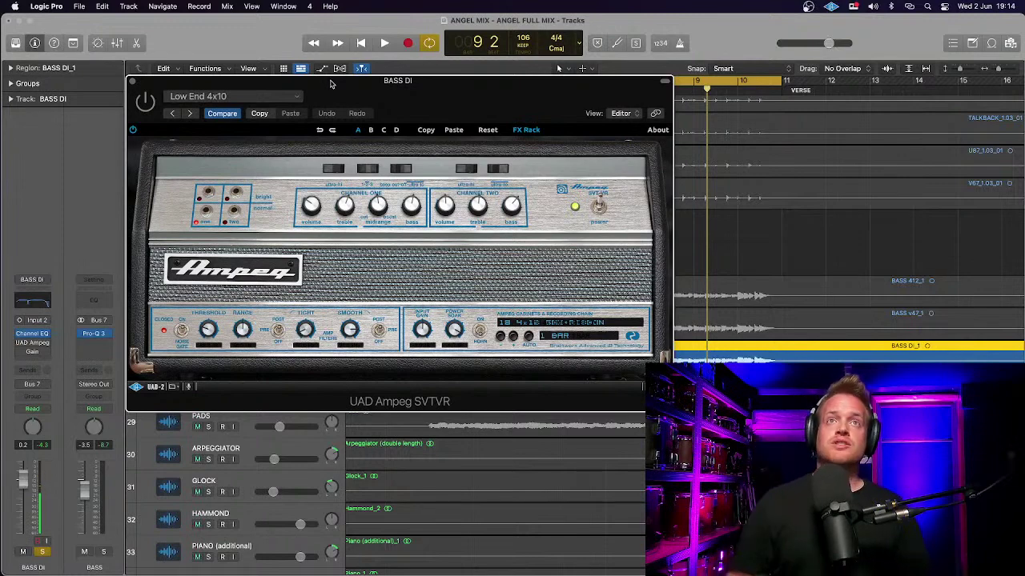
pyautogui.moveTo(330, 83); pyautogui.dragTo(328, 70)
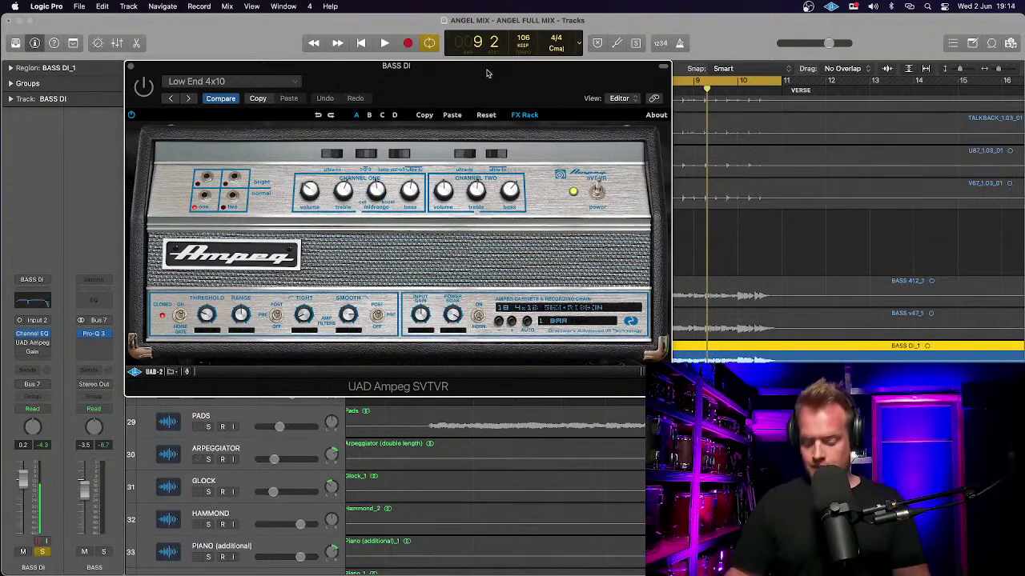
pyautogui.click(32, 344)
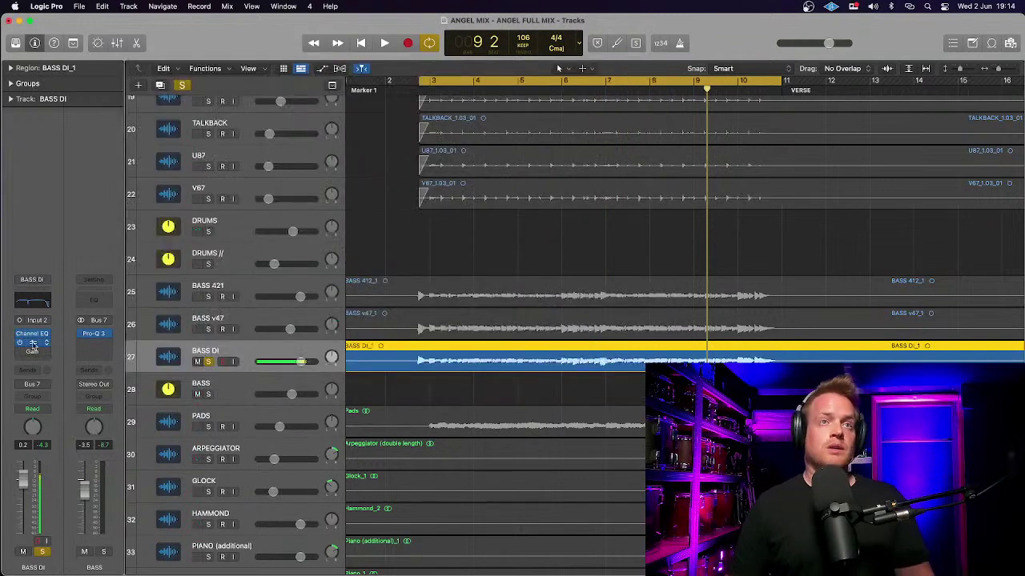
pyautogui.click(34, 344)
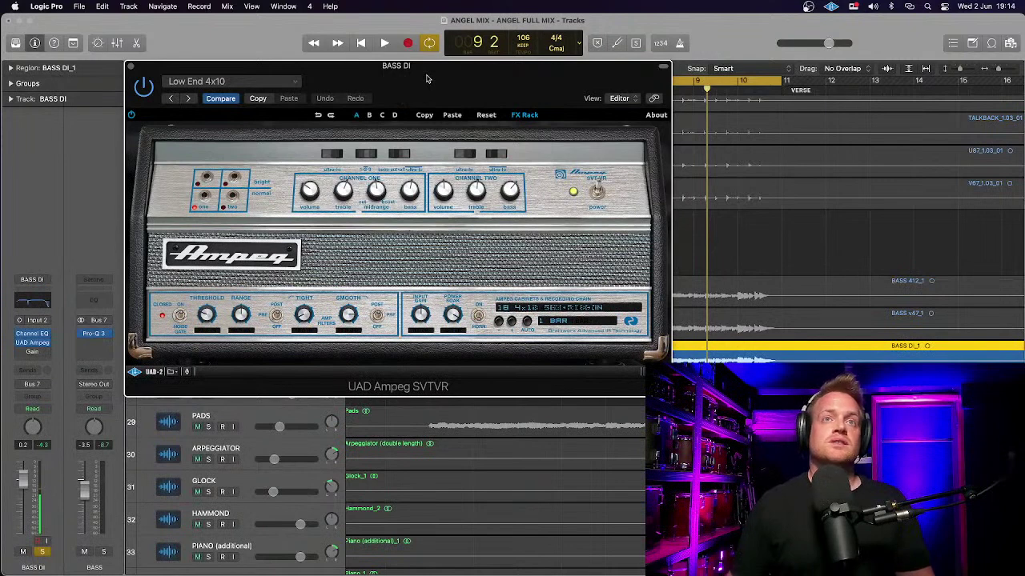
# Step: Switch the Ampeg SVTVR to the bright input of channel two, and compare BASS DI with the amp engaged and bypassed
pyautogui.press('space')
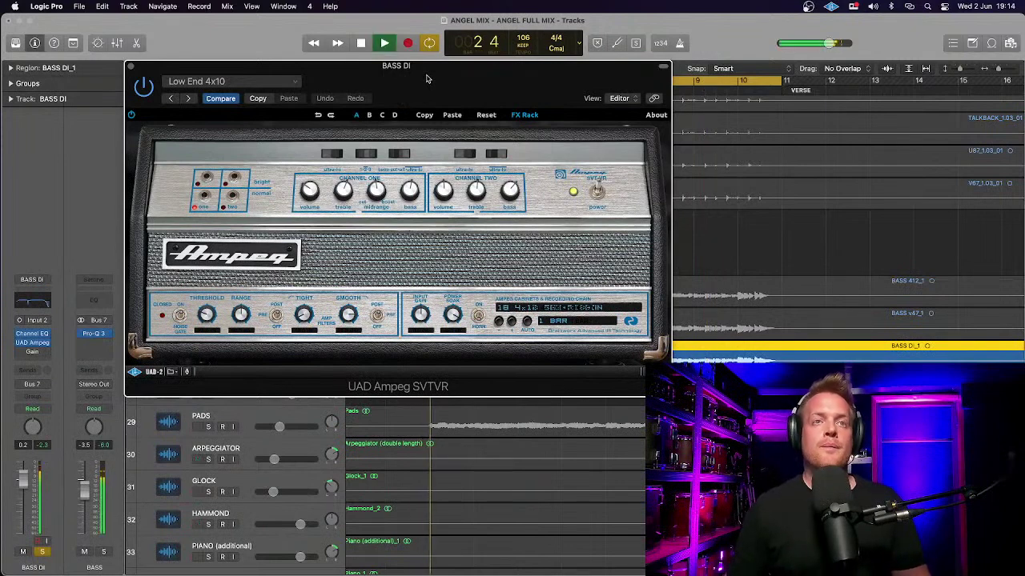
pyautogui.click(233, 204)
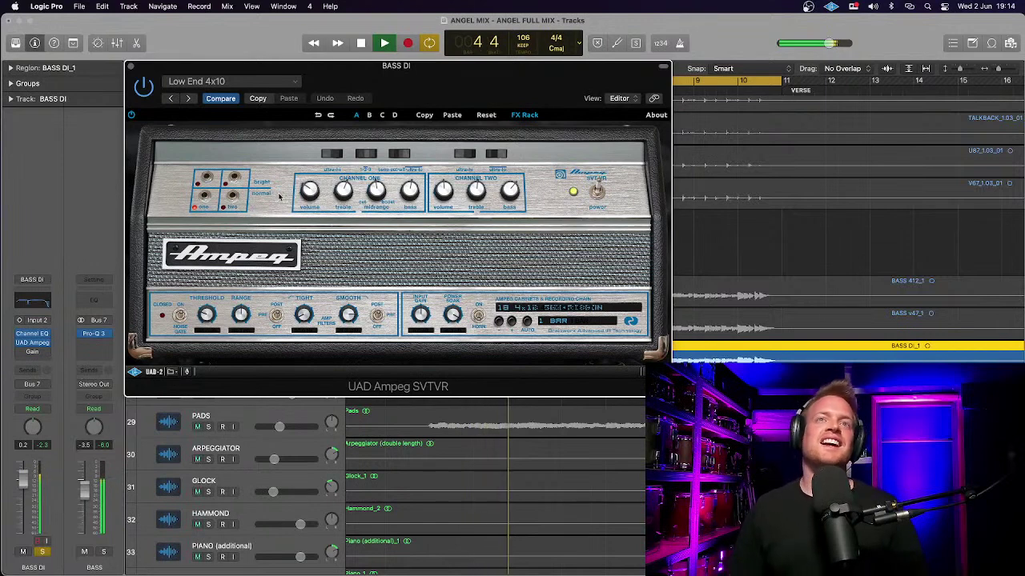
pyautogui.press('space')
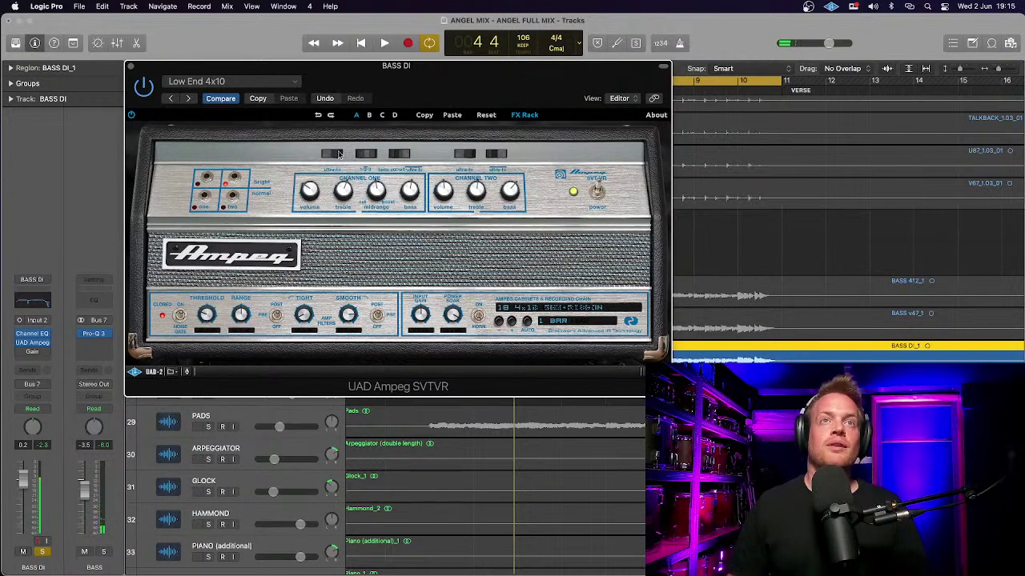
pyautogui.press('space')
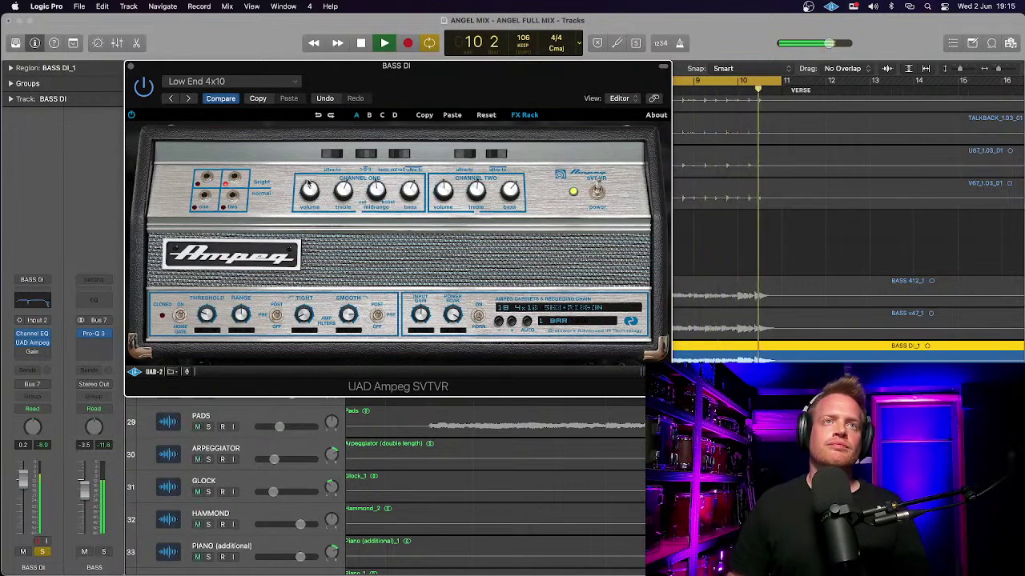
pyautogui.press('space')
pyautogui.press('space')
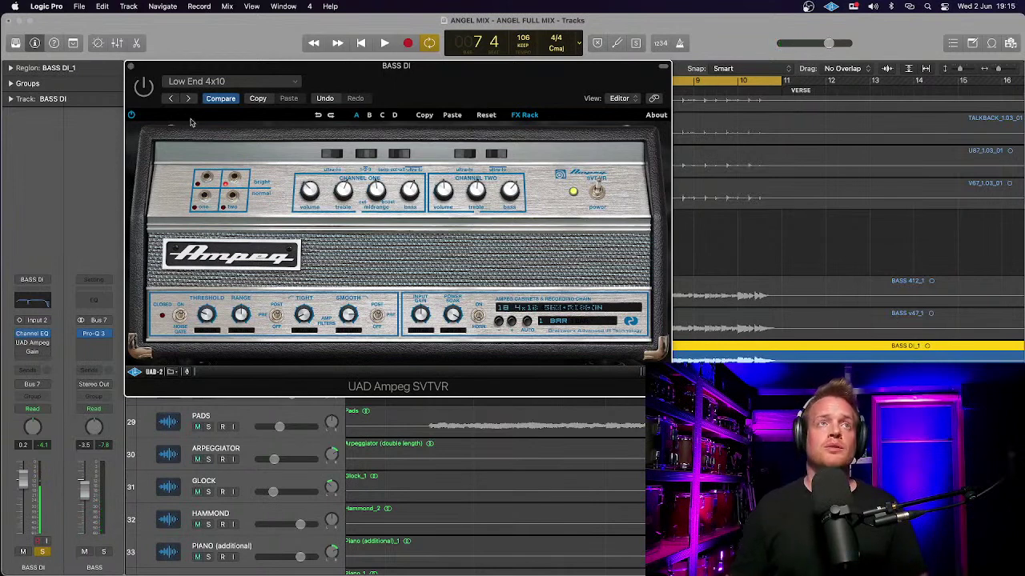
pyautogui.click(133, 69)
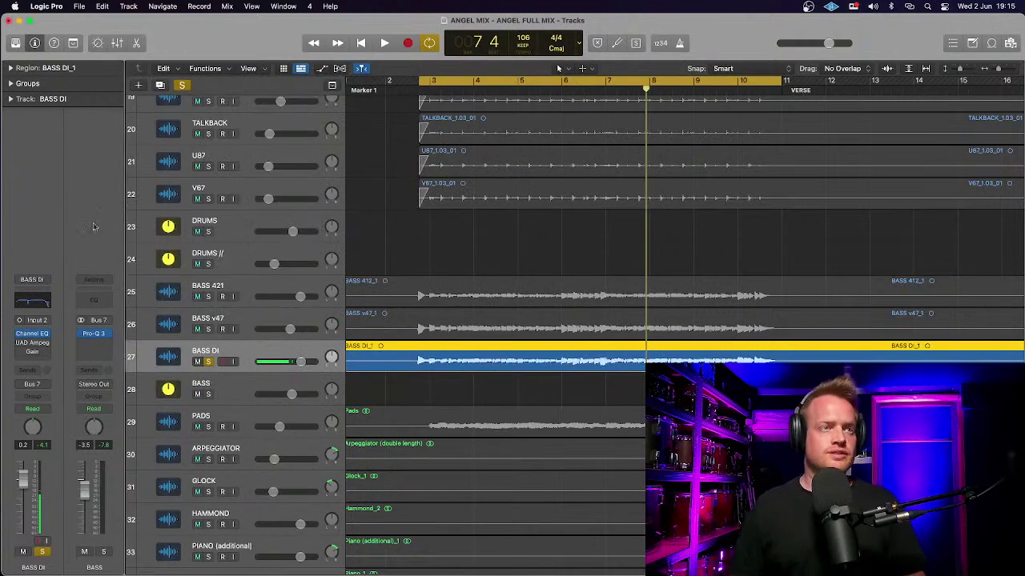
# Step: Replace the UAD Ampeg SVTVR on BASS DI with the mono UAD Gallien Krueger 800RB
pyautogui.click(53, 343)
pyautogui.moveTo(77, 564)
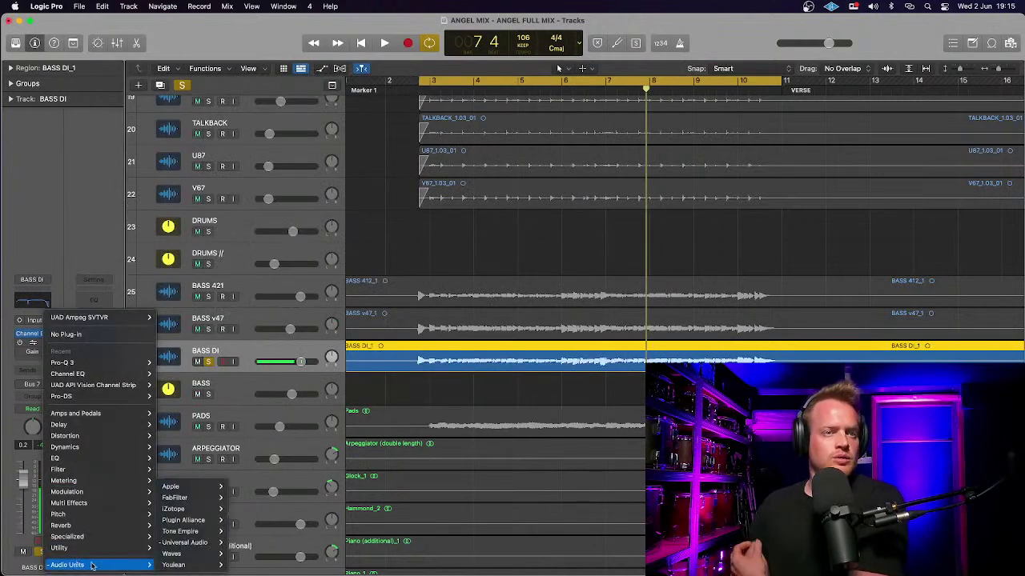
pyautogui.moveTo(196, 542)
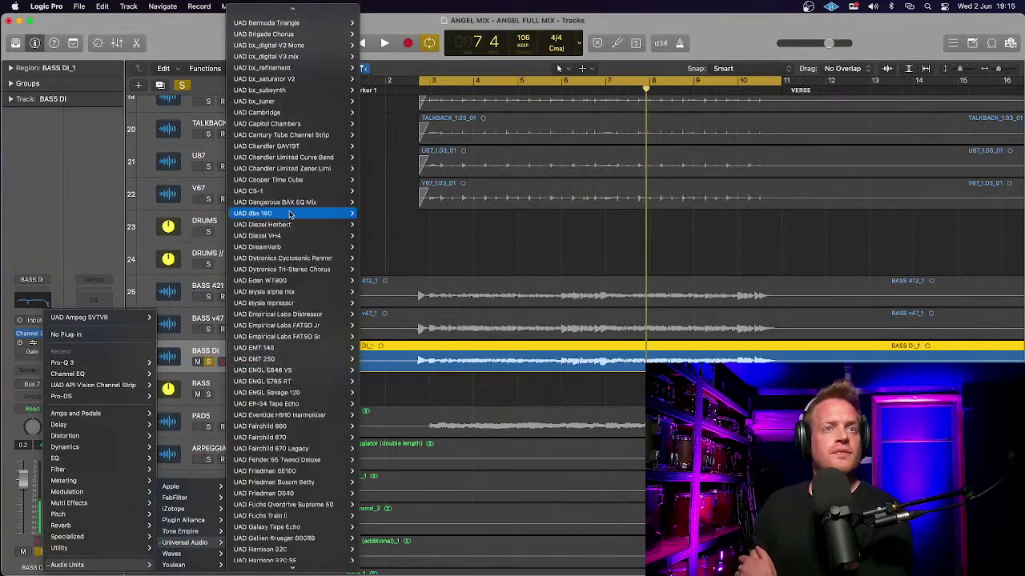
pyautogui.scroll(-10, 290, 215)
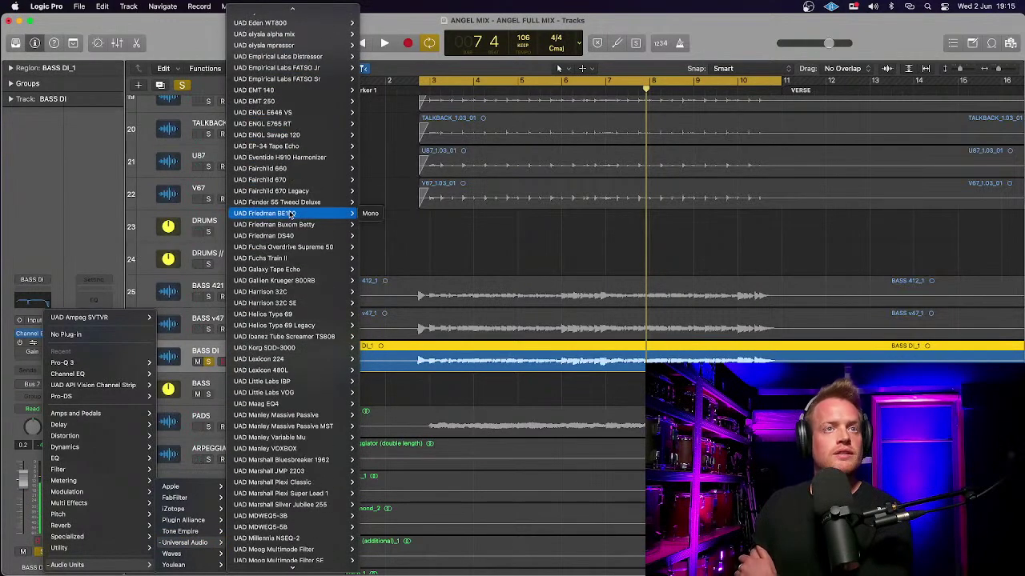
pyautogui.click(370, 280)
pyautogui.moveTo(512, 144); pyautogui.dragTo(329, 74)
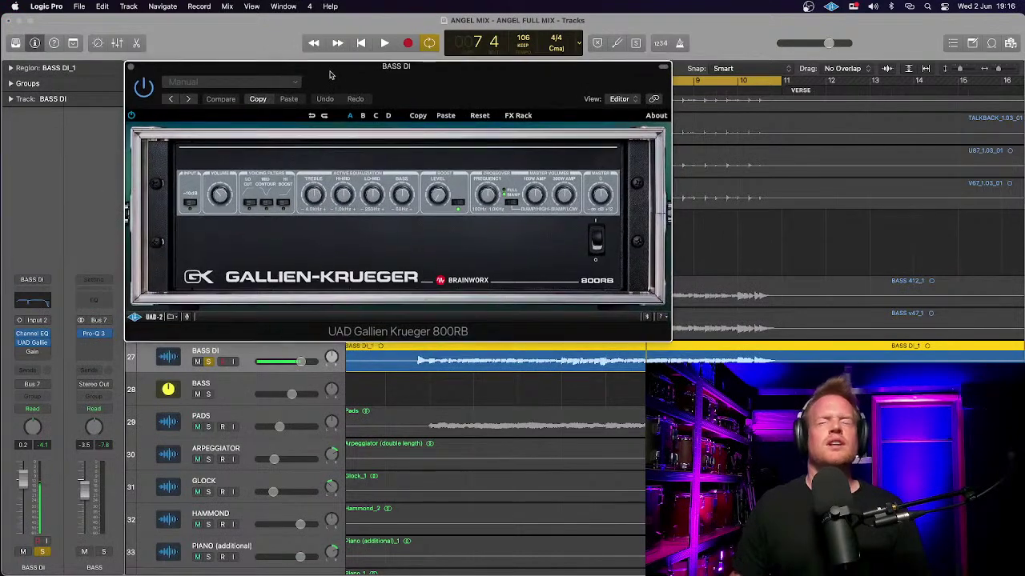
# Step: Audition the Gallien Krueger factory presets from Rock Solid Bass B onward, comparing with bypass during playback, and settle on Rock Tight Bass B
pyautogui.click(294, 84)
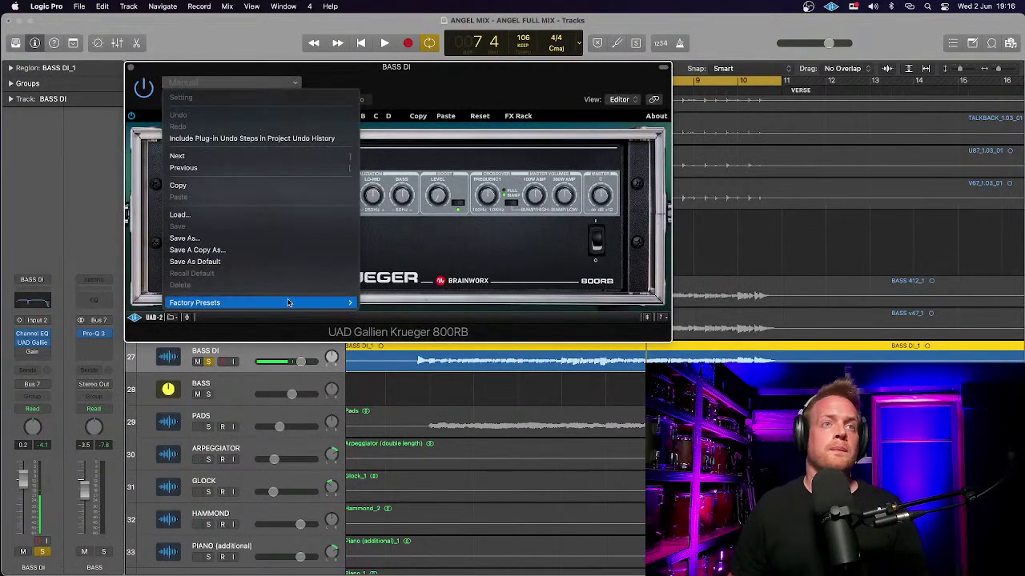
pyautogui.moveTo(288, 302)
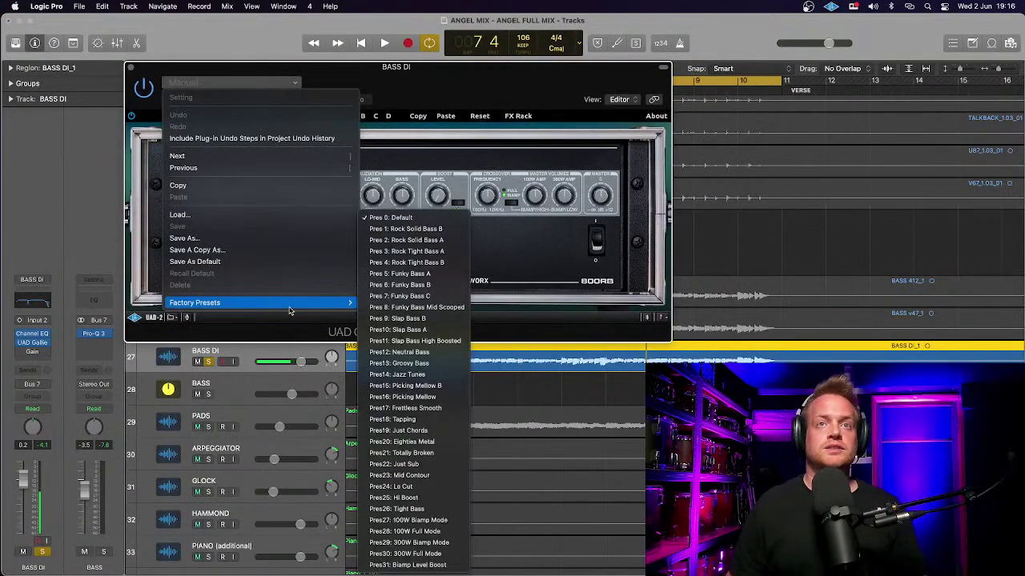
pyautogui.click(433, 231)
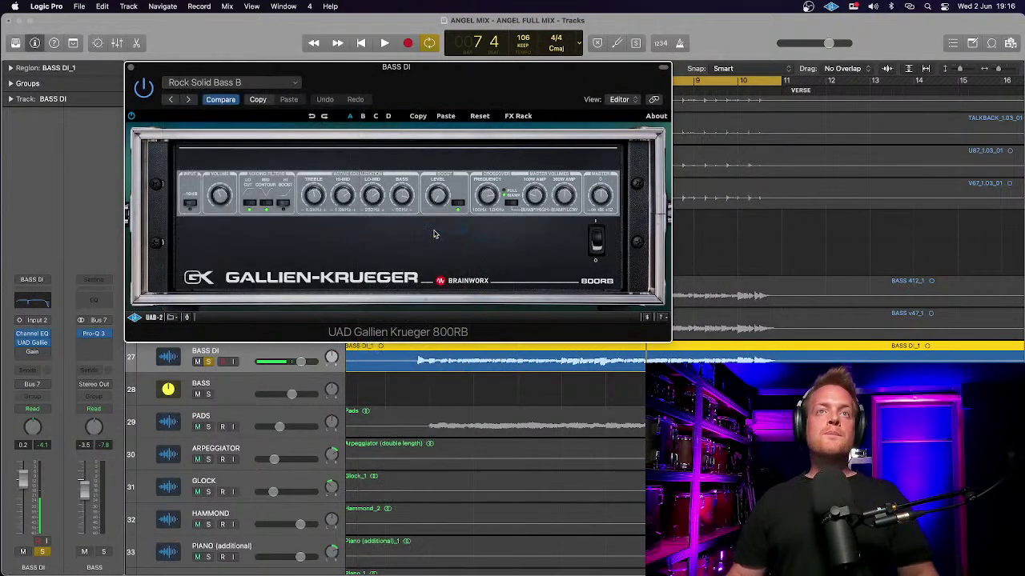
pyautogui.press('space')
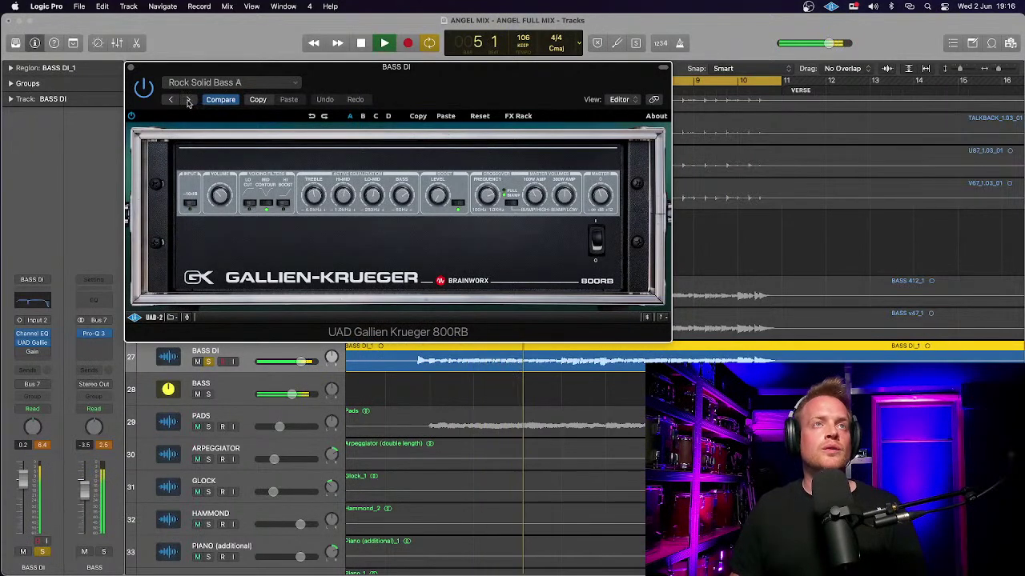
pyautogui.click(144, 88)
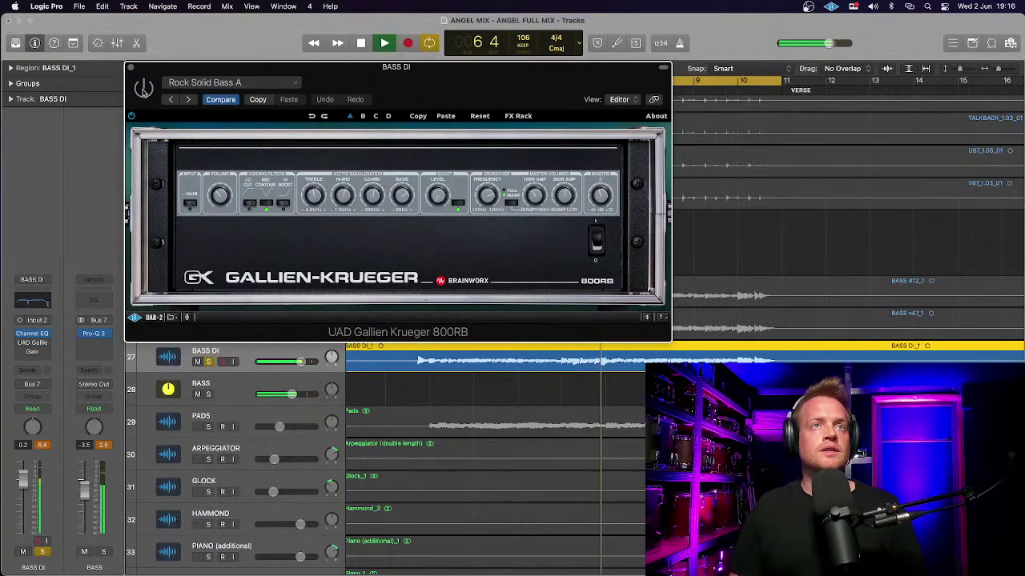
pyautogui.click(144, 88)
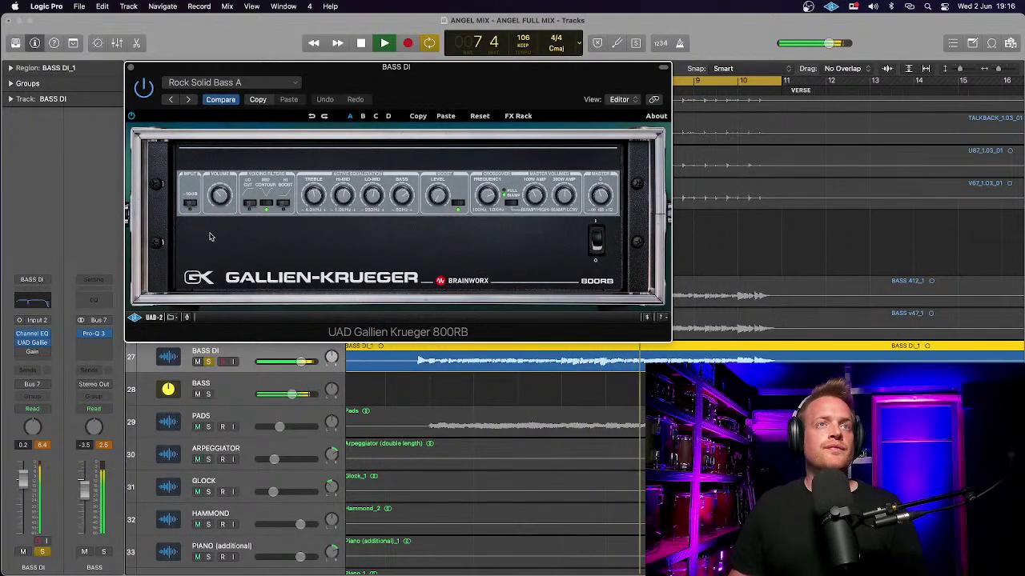
pyautogui.click(189, 102)
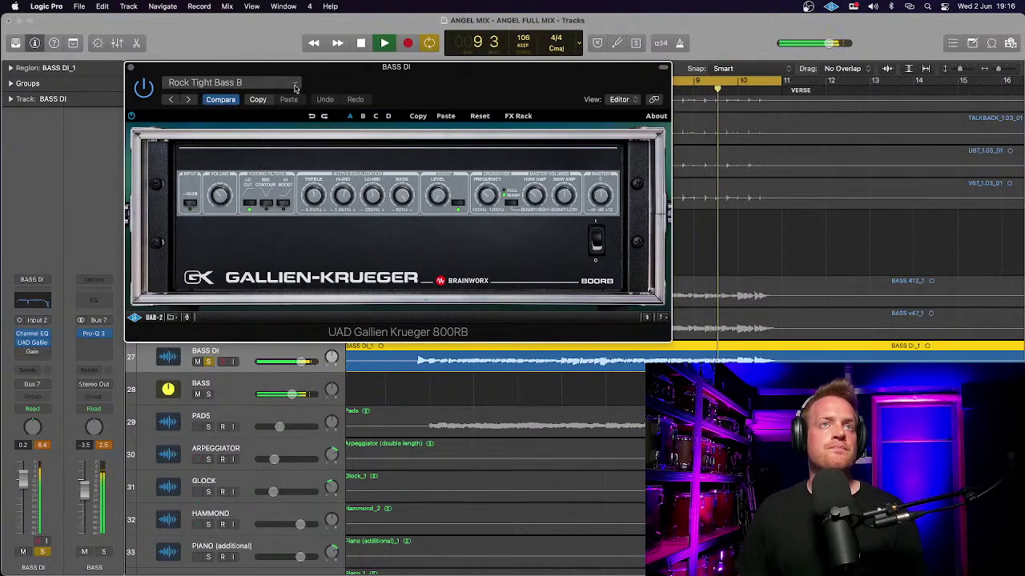
pyautogui.press('space')
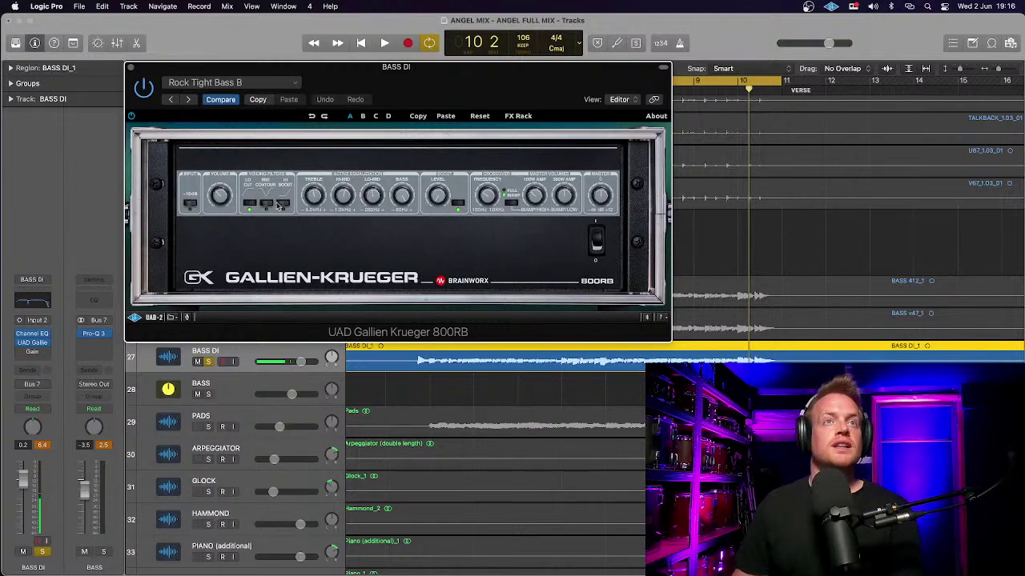
# Step: Switch off the Gallien Krueger's Lo Cut filter on BASS DI, trim its master level while listening back, and close the plug-in
pyautogui.press('space')
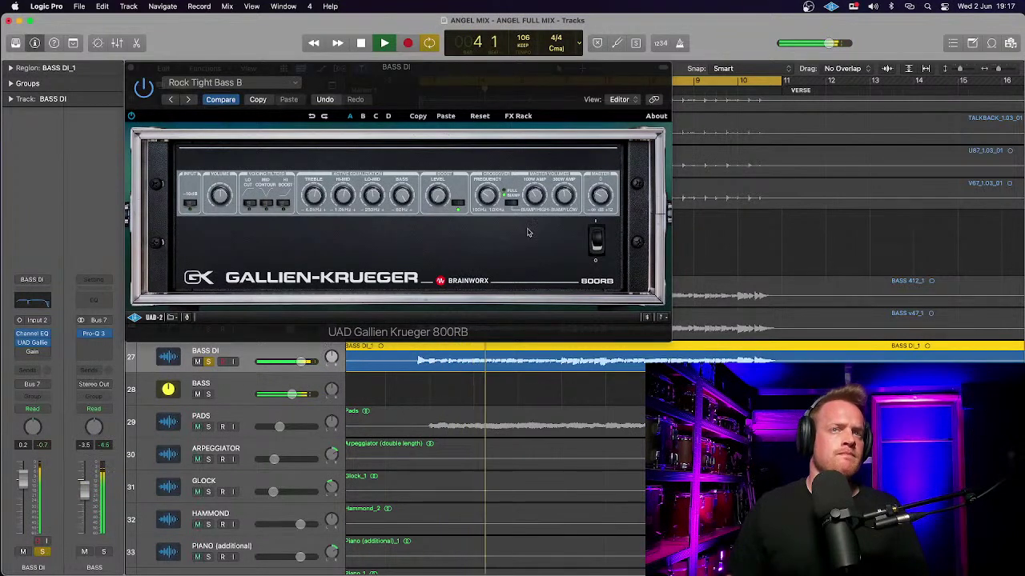
pyautogui.click(594, 199)
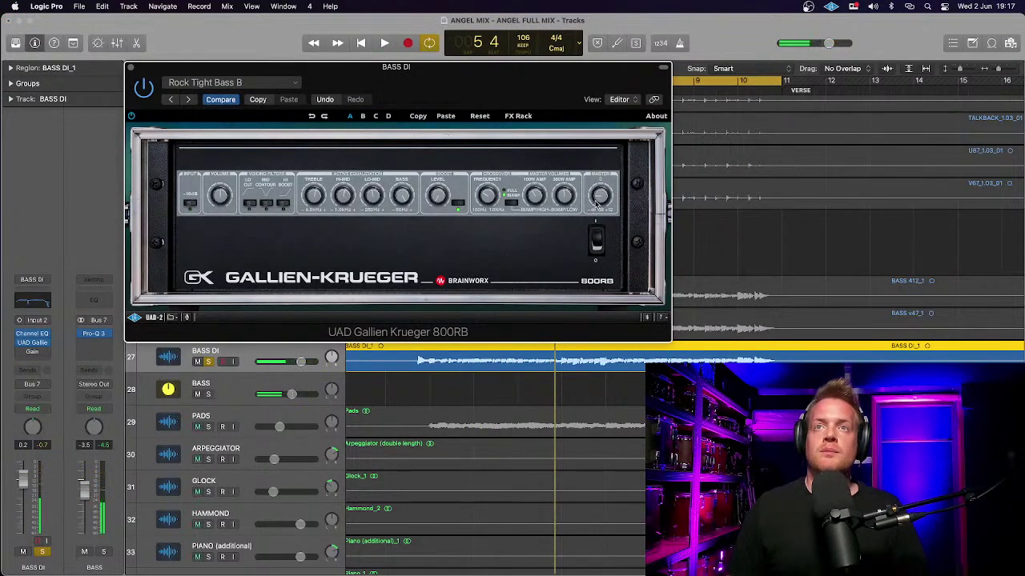
pyautogui.press('space')
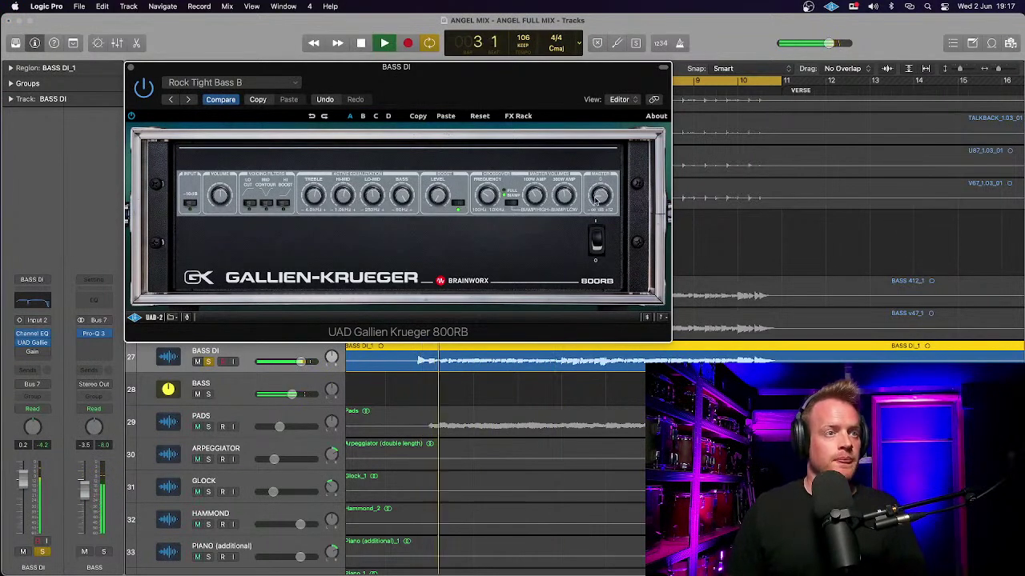
pyautogui.click(56, 434)
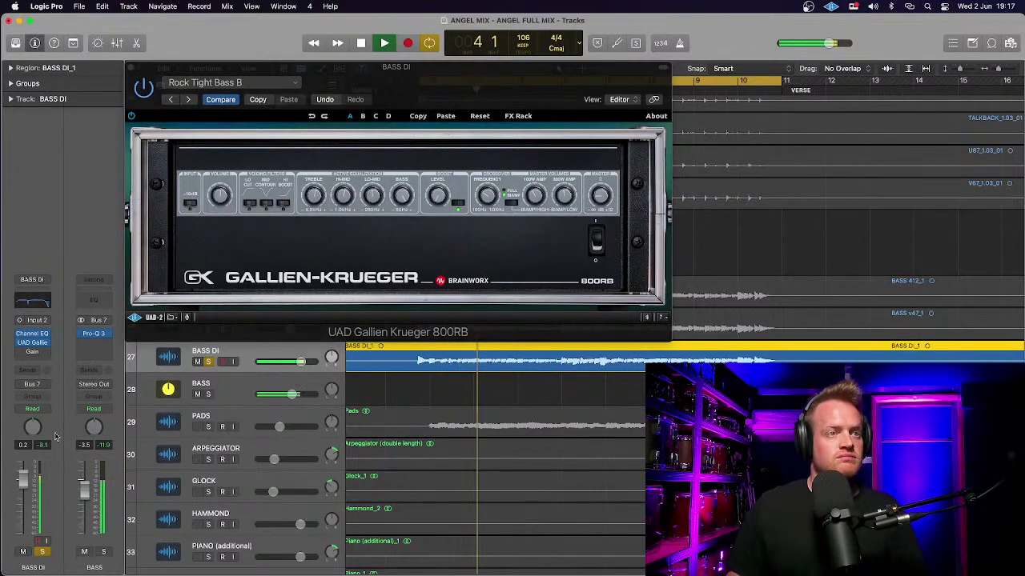
pyautogui.press('space')
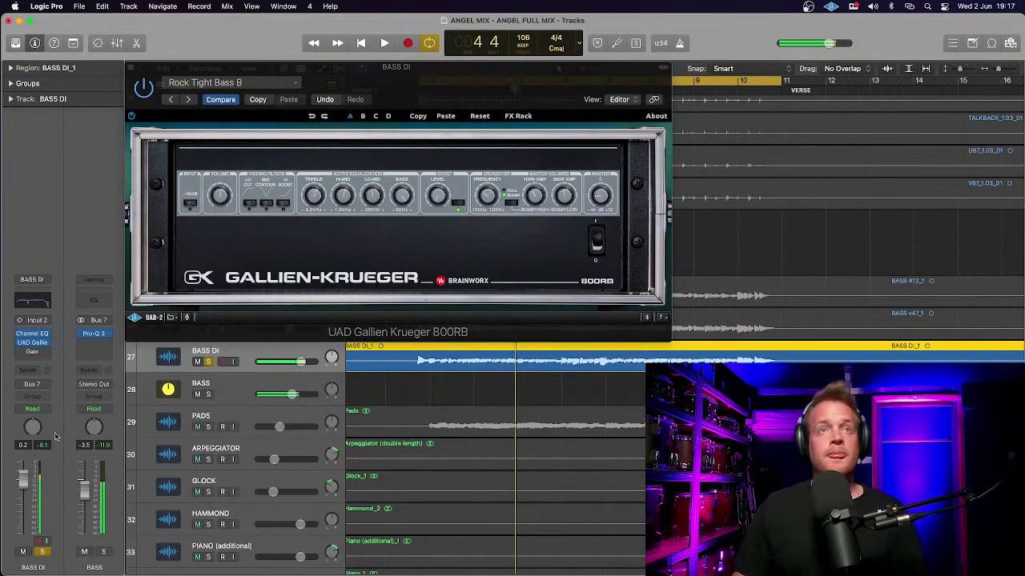
pyautogui.click(132, 69)
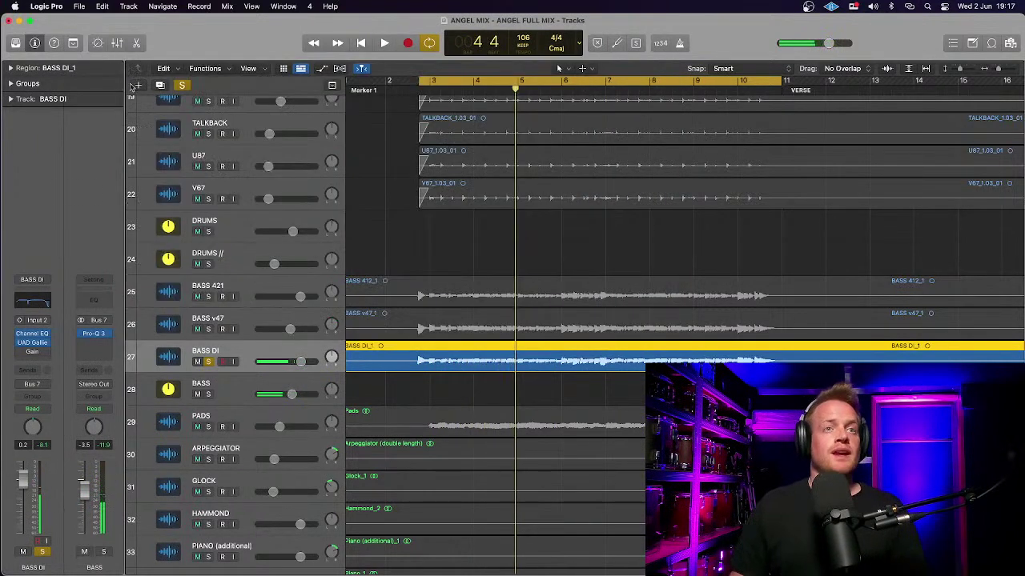
# Step: Solo BASS v47 and BASS 421 alongside BASS DI, and blend the DI up from silence to -1.2 dB during playback
pyautogui.click(209, 330)
pyautogui.click(208, 297)
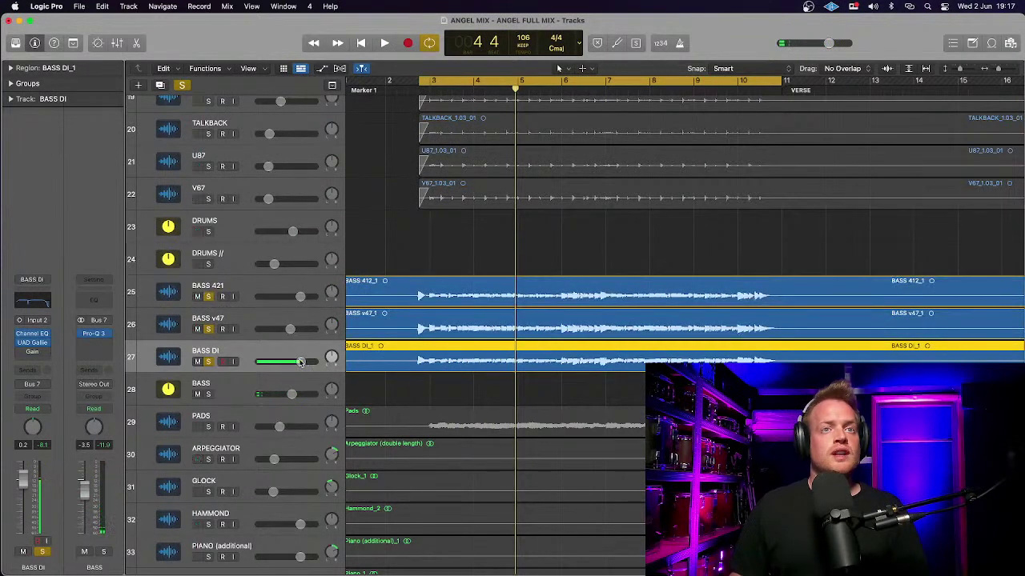
pyautogui.press('space')
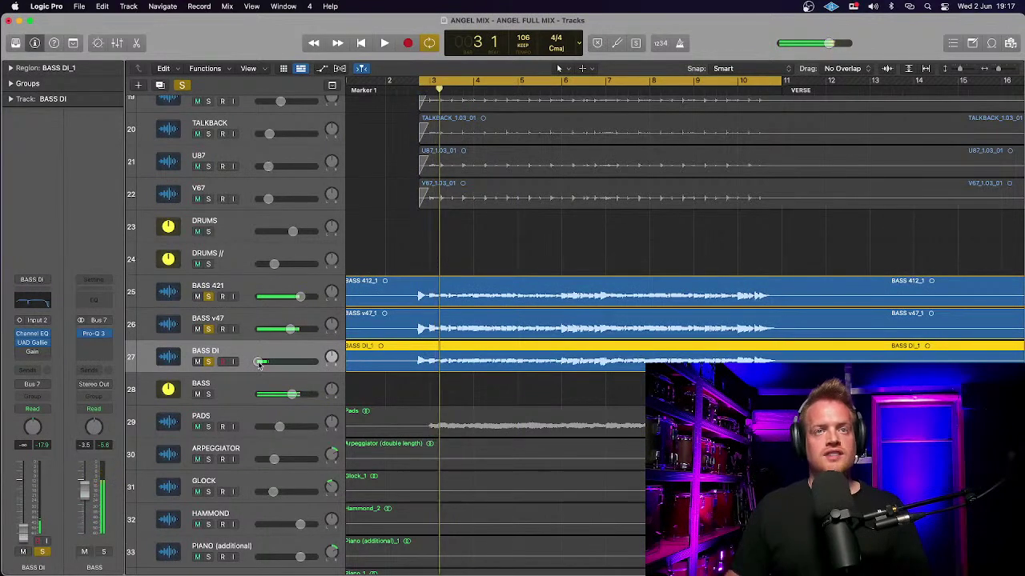
pyautogui.press('space')
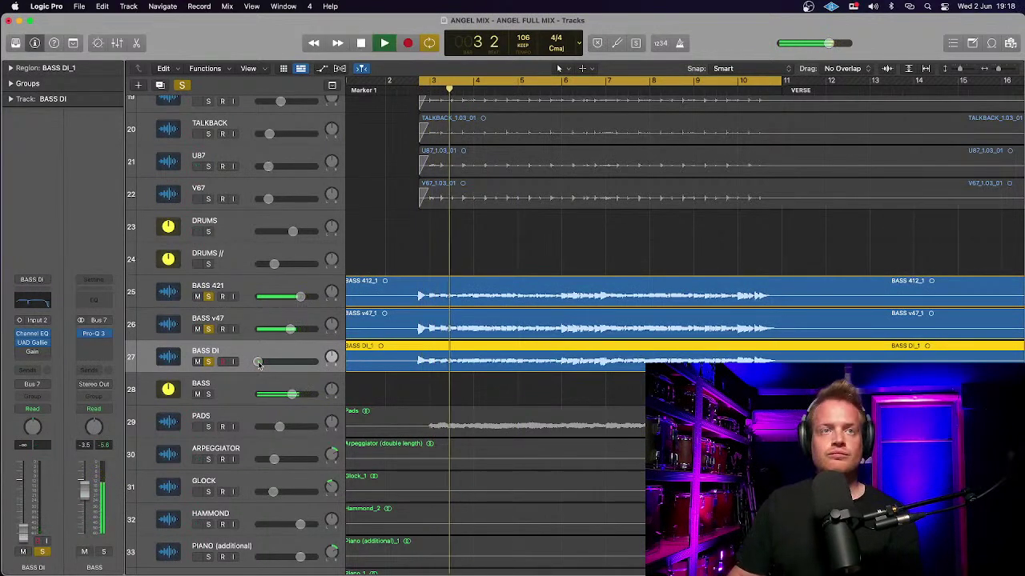
pyautogui.moveTo(258, 363); pyautogui.dragTo(297, 362)
# Step: Compare the blend with and without BASS 421, and fine-tune the levels to -0.4 dB for BASS 421 and -0.6 dB for BASS DI
pyautogui.click(207, 297)
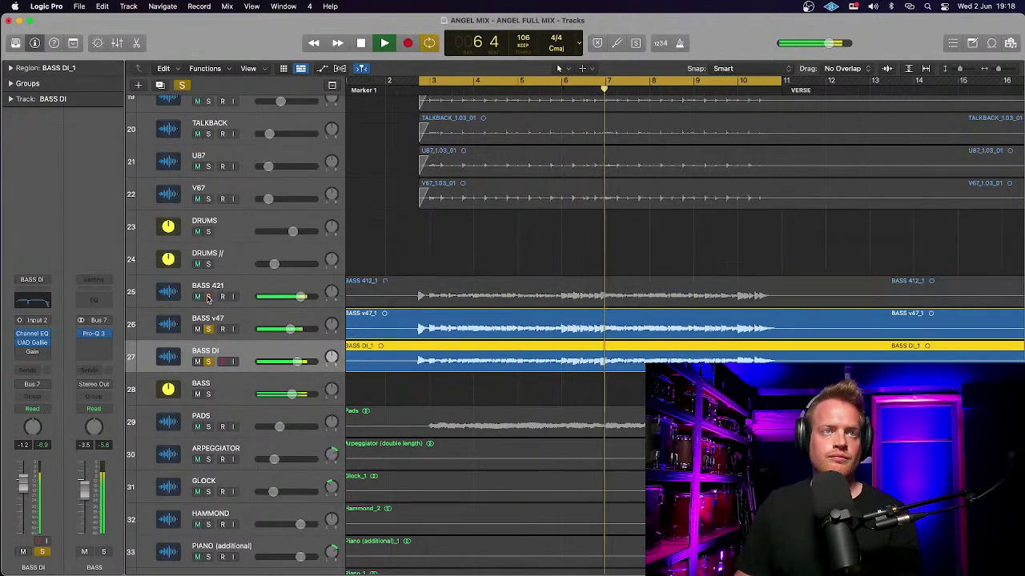
pyautogui.click(207, 297)
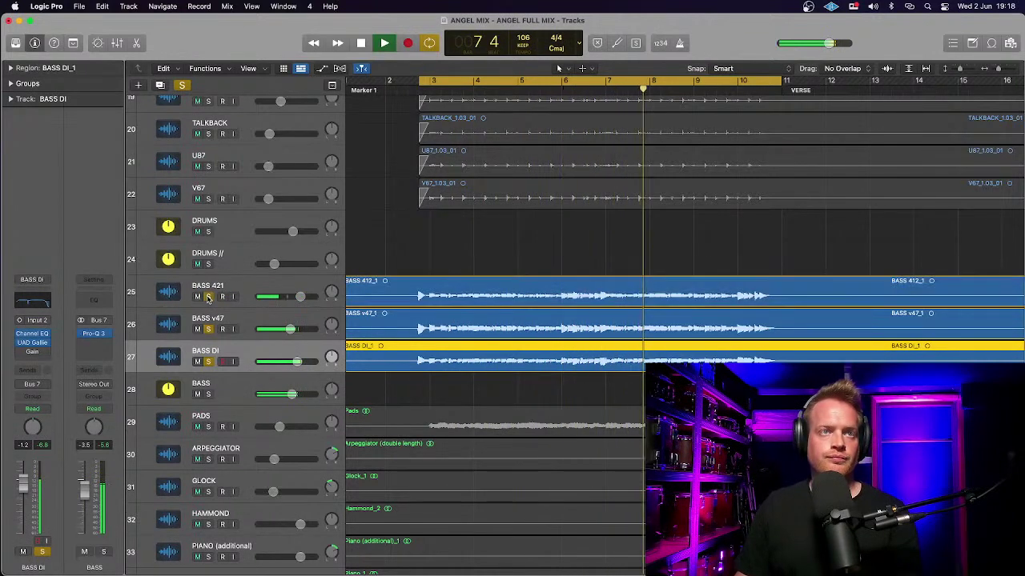
pyautogui.moveTo(299, 297); pyautogui.dragTo(298, 297)
pyautogui.moveTo(296, 361); pyautogui.dragTo(301, 365)
pyautogui.press('space')
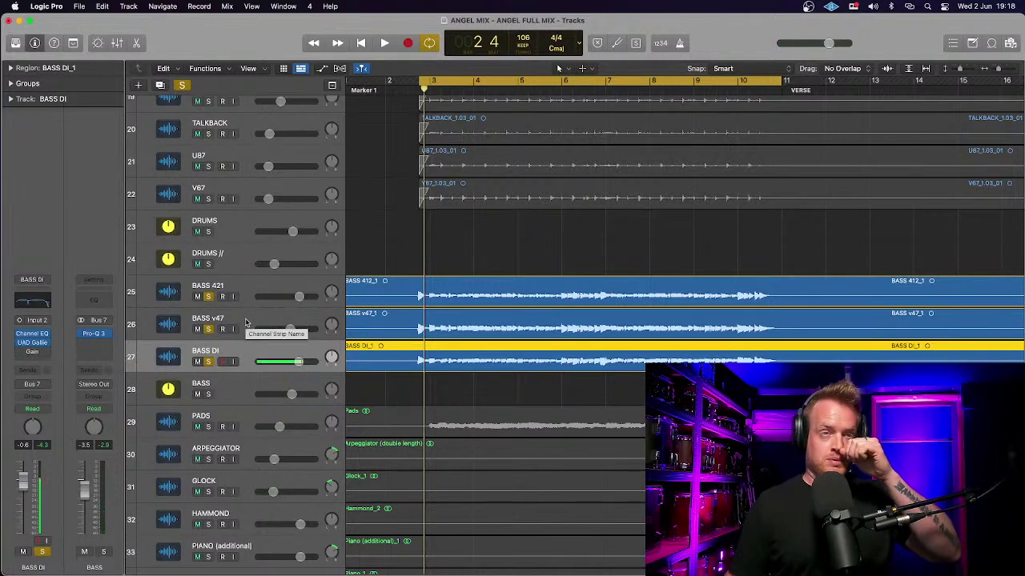
# Step: Remove the UAD 1176, UAD Teletronix and Pro-Q 3 plug-ins from BASS 421, keeping only its Channel EQ
pyautogui.click(250, 291)
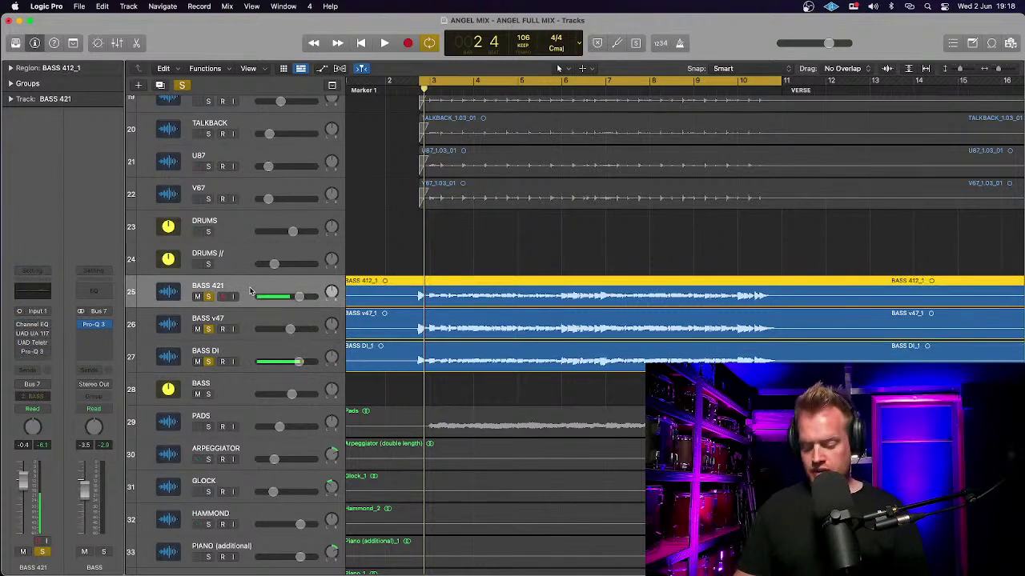
pyautogui.click(46, 336)
pyautogui.click(64, 324)
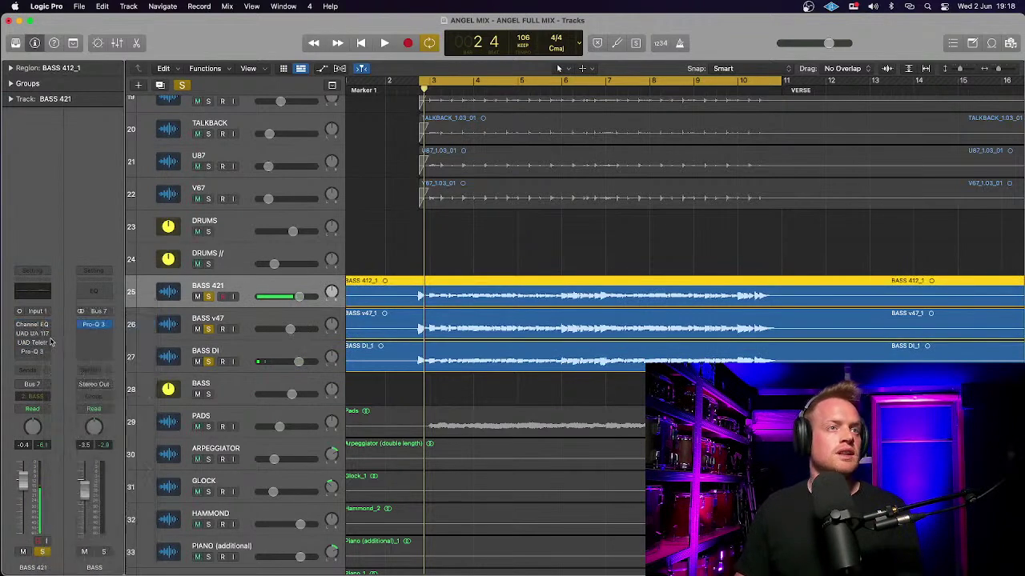
pyautogui.click(46, 343)
pyautogui.click(66, 325)
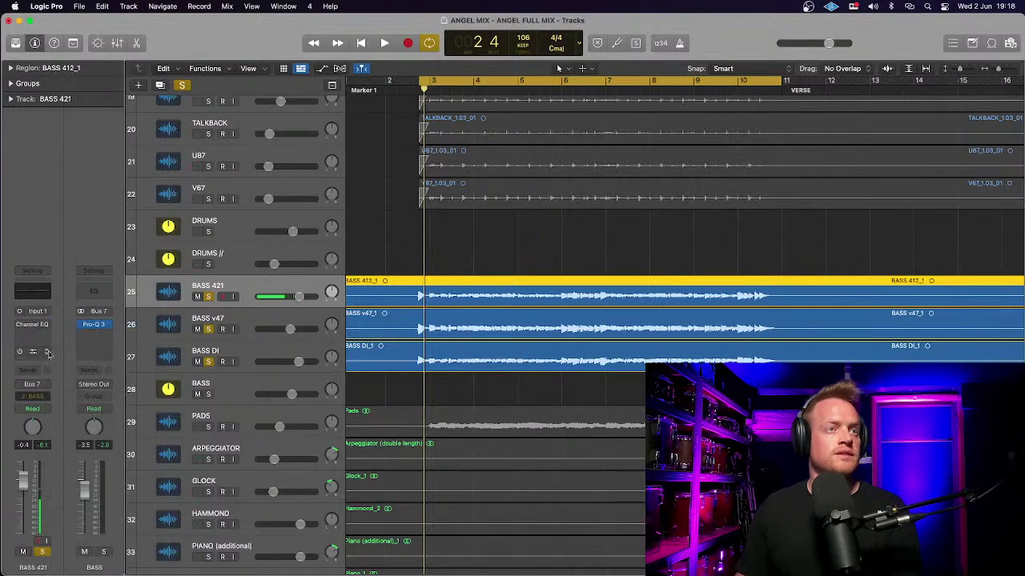
pyautogui.click(46, 339)
pyautogui.click(62, 316)
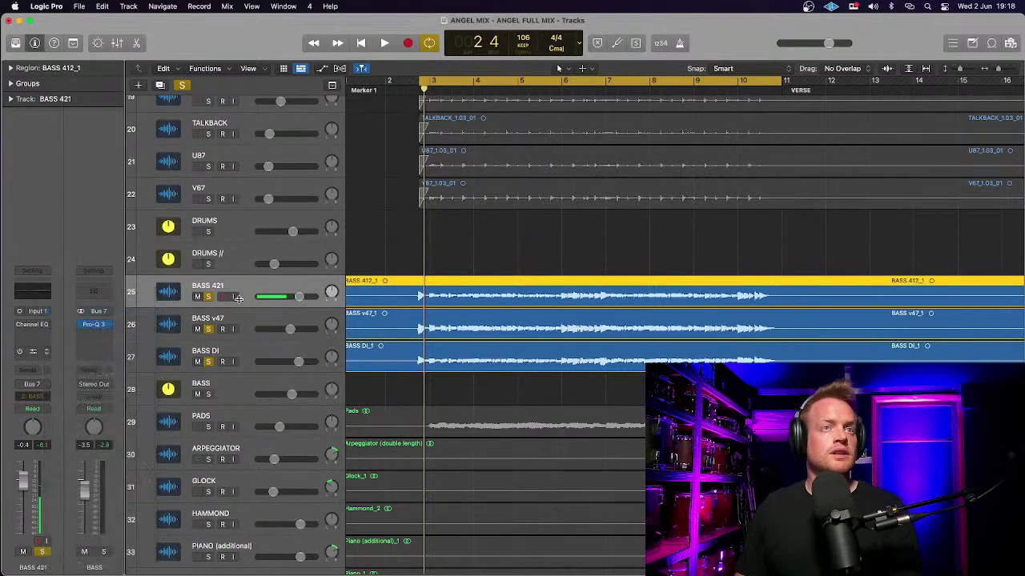
# Step: In BASS 421's Channel EQ, add a narrow cut at 218 Hz and lower the upper-mid band to -0.2 dB at 3440 Hz
pyautogui.click(32, 318)
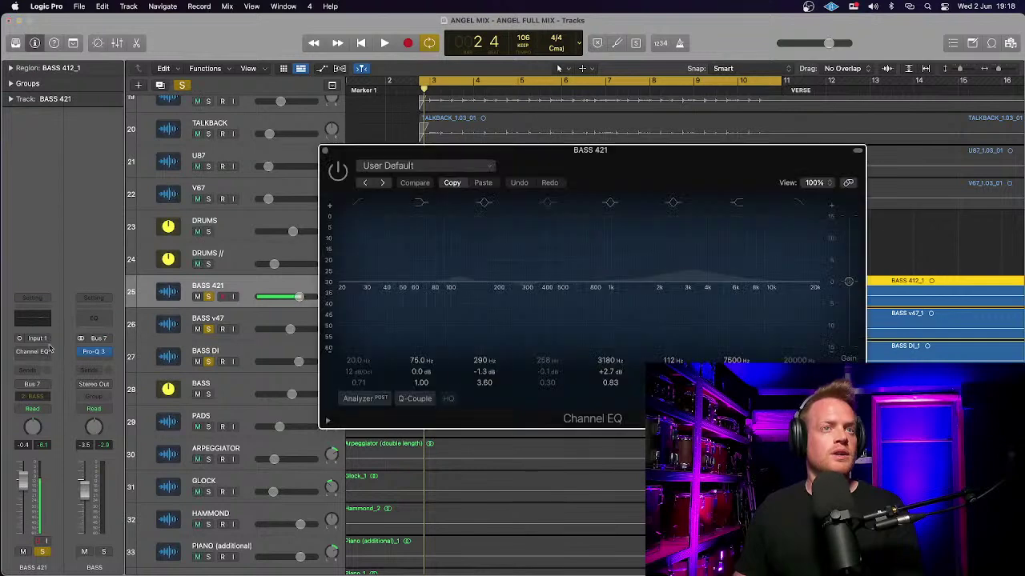
pyautogui.moveTo(459, 276); pyautogui.dragTo(502, 299)
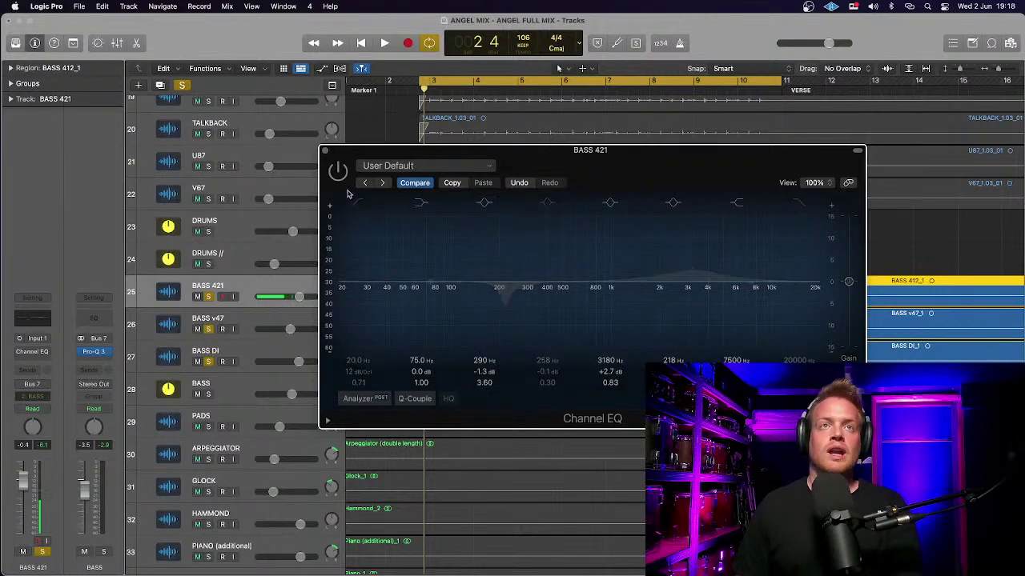
pyautogui.moveTo(693, 274); pyautogui.dragTo(698, 290)
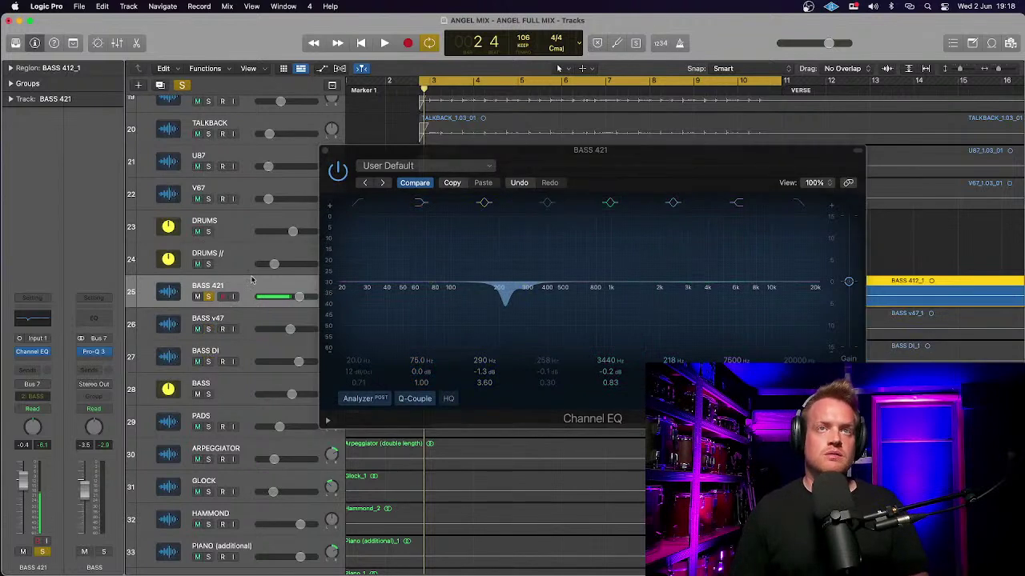
# Step: Play BASS 421 soloed on its own and compare its Channel EQ bypassed and engaged
pyautogui.click(337, 171)
pyautogui.press('space')
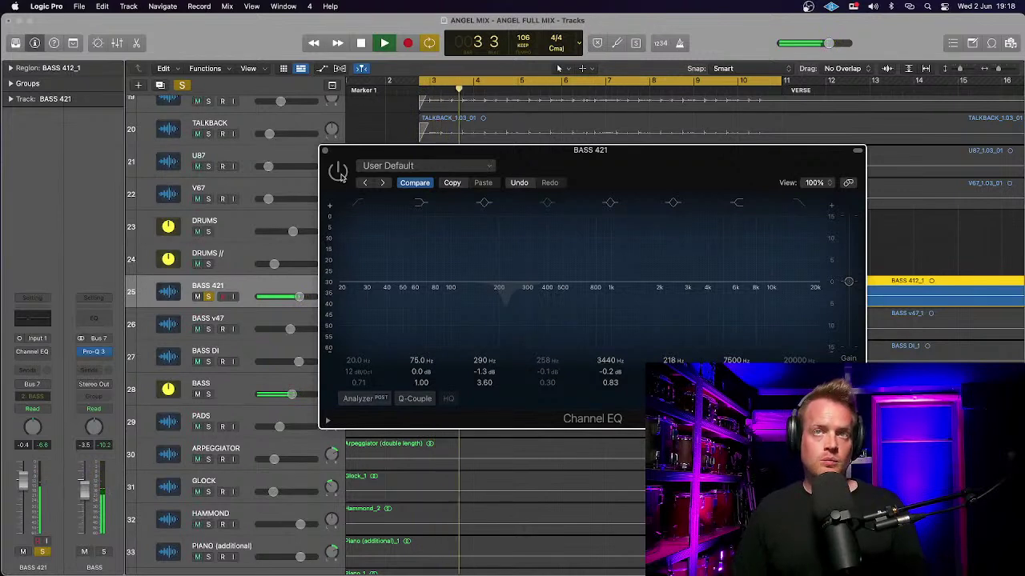
pyautogui.click(337, 170)
# Step: Move the 290 Hz band of BASS 421's Channel EQ to 1000 Hz as a wide -4.1 dB cut with a Q of 0.54
pyautogui.moveTo(501, 285); pyautogui.dragTo(612, 286)
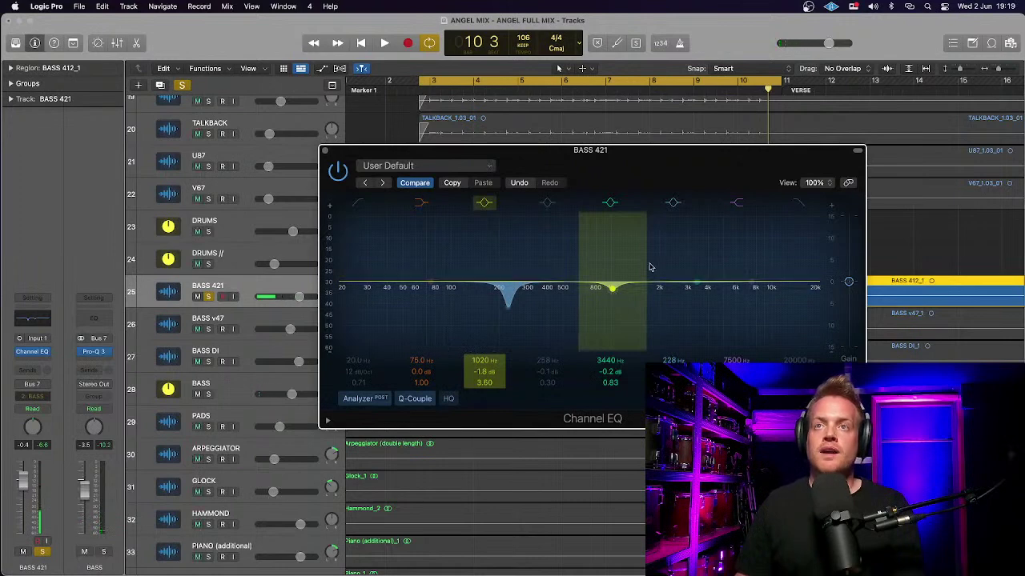
pyautogui.moveTo(645, 265); pyautogui.dragTo(657, 265)
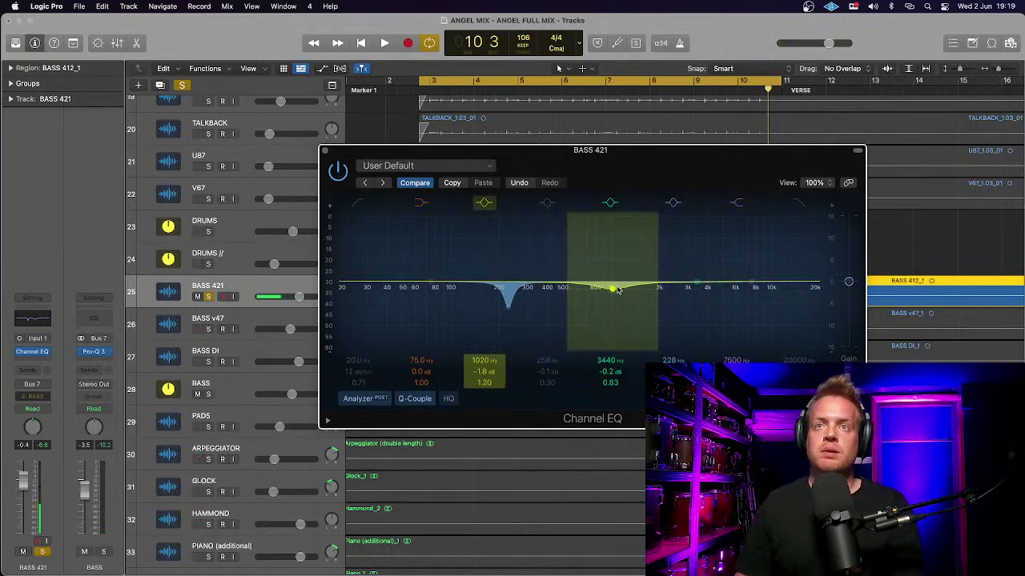
pyautogui.moveTo(610, 304); pyautogui.dragTo(609, 305)
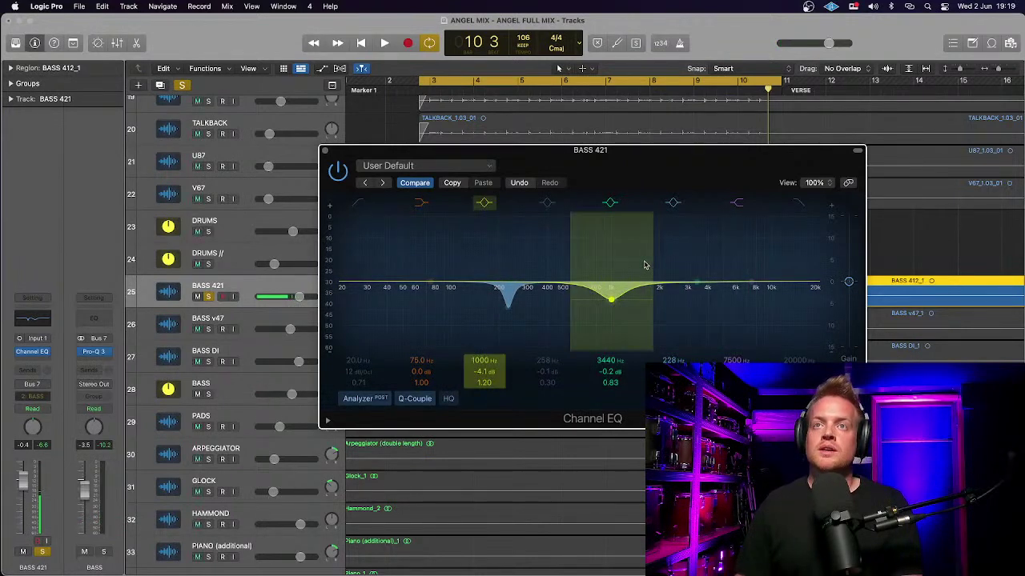
pyautogui.moveTo(649, 261); pyautogui.dragTo(660, 260)
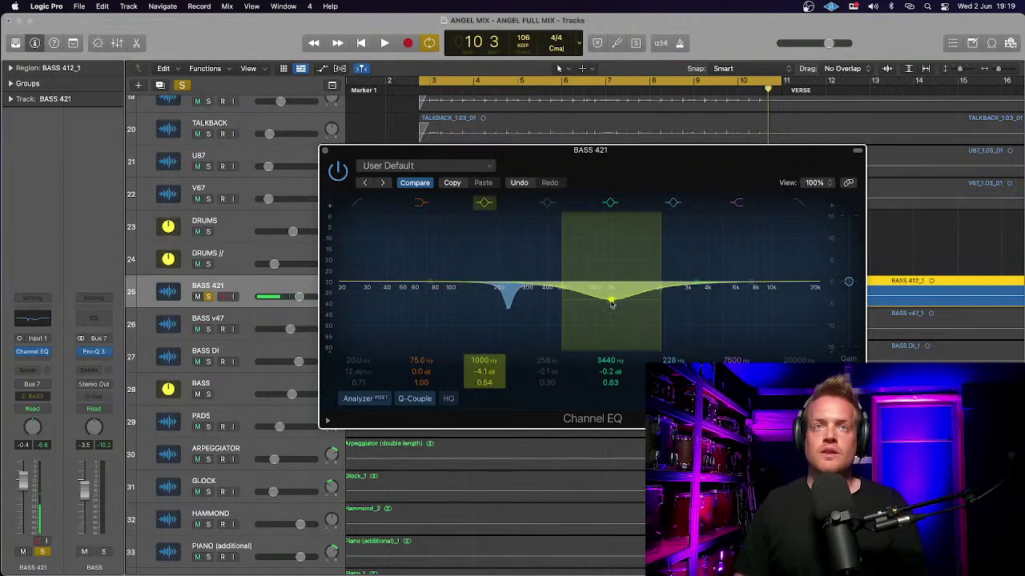
# Step: Compare the BASS 421 EQ with bypass during playback, and deepen the wide midrange cut to -6.2 dB at 995 Hz
pyautogui.click(336, 170)
pyautogui.click(337, 171)
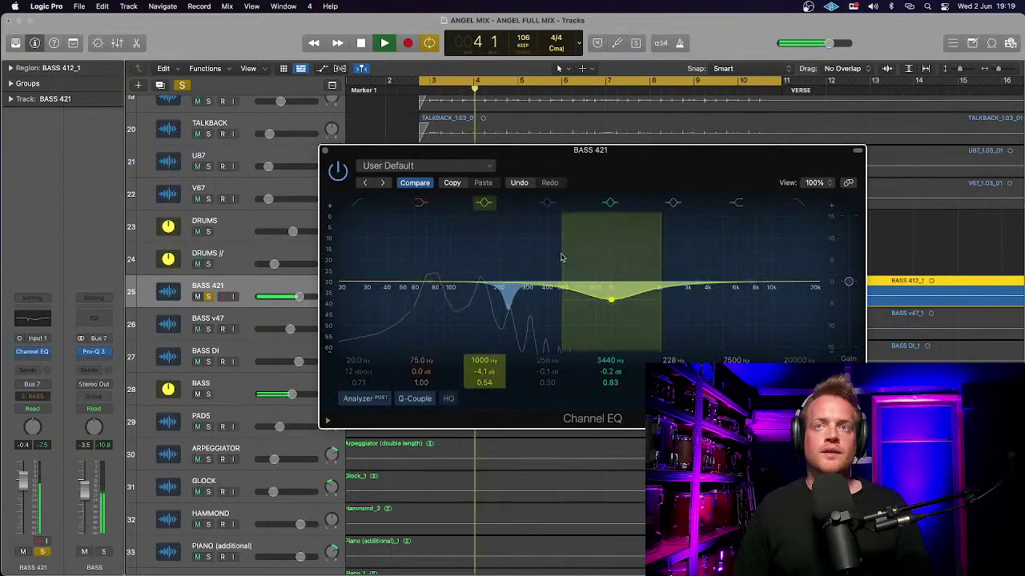
pyautogui.moveTo(610, 301); pyautogui.dragTo(610, 307)
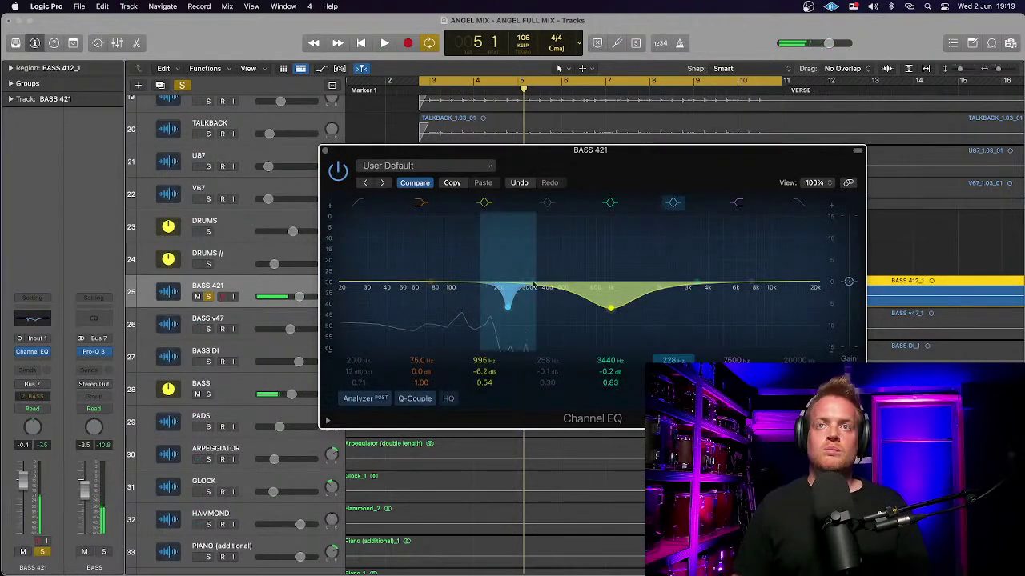
pyautogui.press('space')
# Step: Shape another Channel EQ band on BASS 421 into a -7.6 dB cut at 670 Hz with a Q of 3.60
pyautogui.moveTo(547, 285); pyautogui.dragTo(580, 300)
pyautogui.press('space')
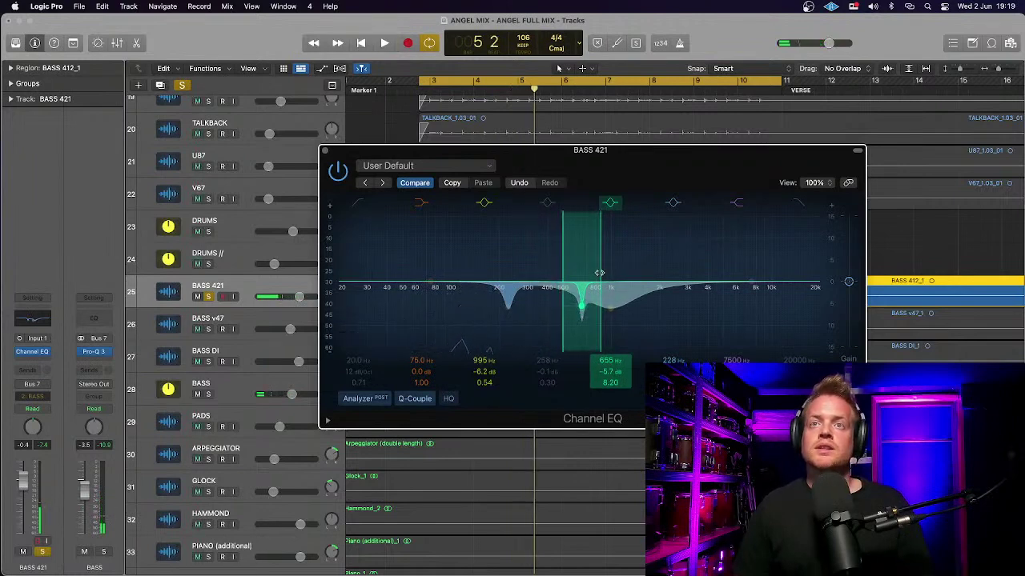
pyautogui.moveTo(599, 273); pyautogui.dragTo(602, 273)
pyautogui.moveTo(581, 312); pyautogui.dragTo(581, 321)
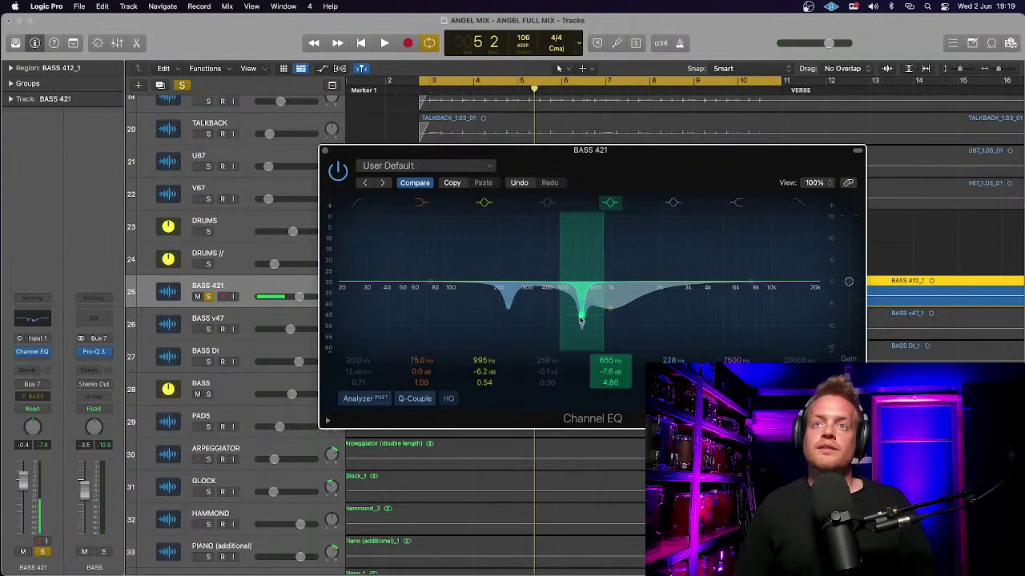
pyautogui.moveTo(606, 266); pyautogui.dragTo(612, 267)
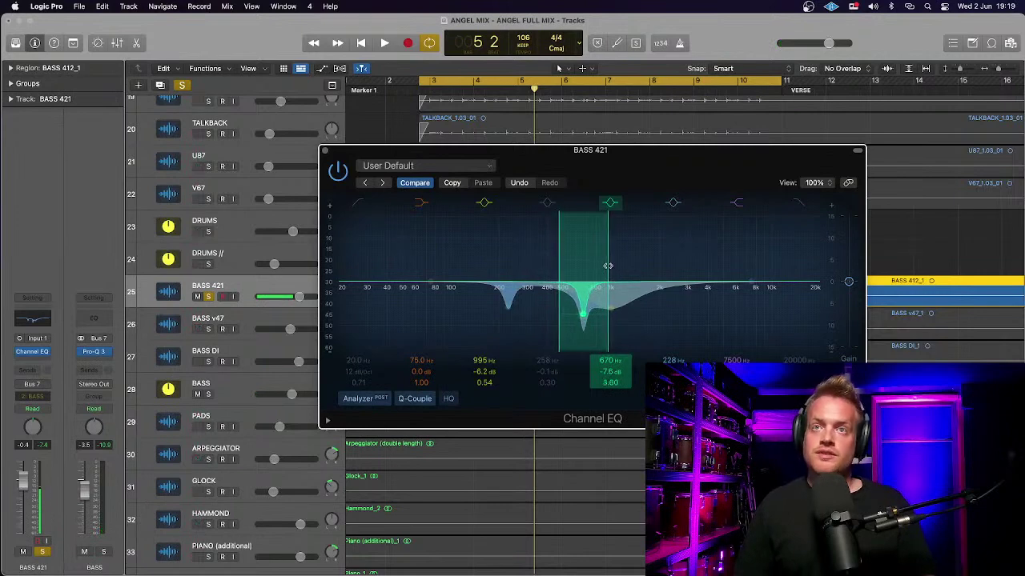
# Step: Solo the BASS buss instead of BASS 421, play the combined bass sound, and close the BASS 421 Channel EQ
pyautogui.click(208, 297)
pyautogui.press('space')
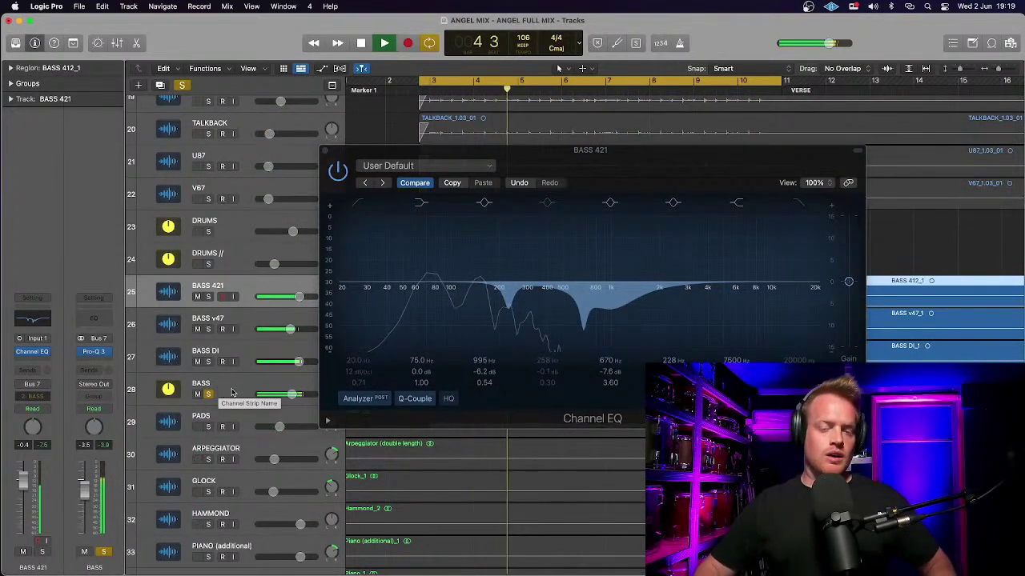
pyautogui.press('space')
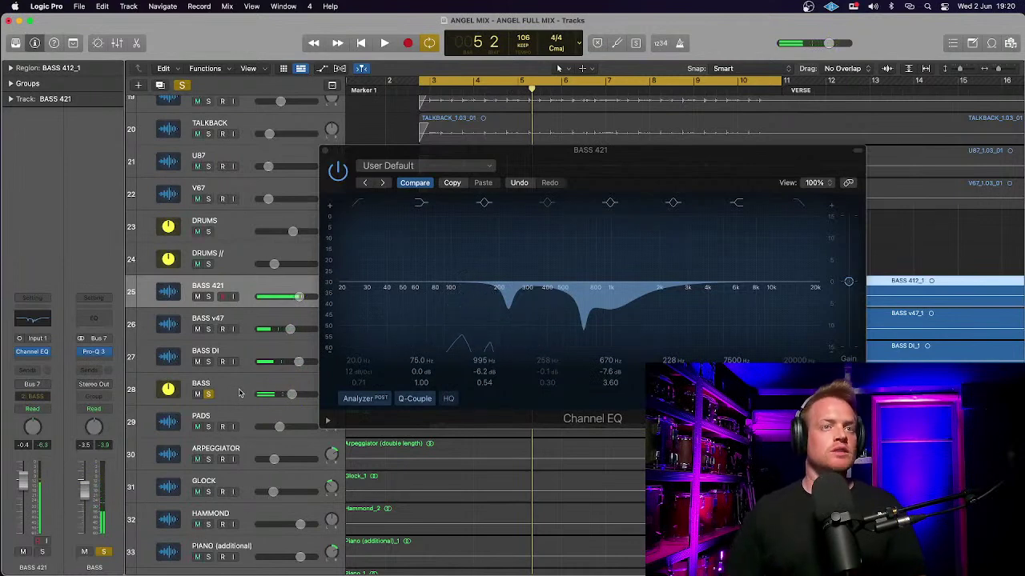
pyautogui.click(239, 392)
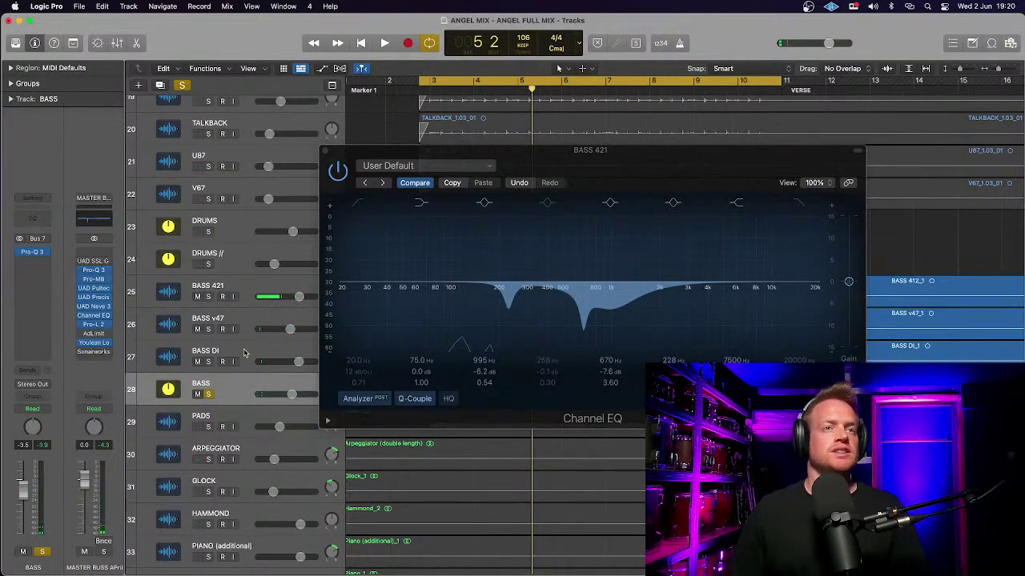
pyautogui.click(244, 353)
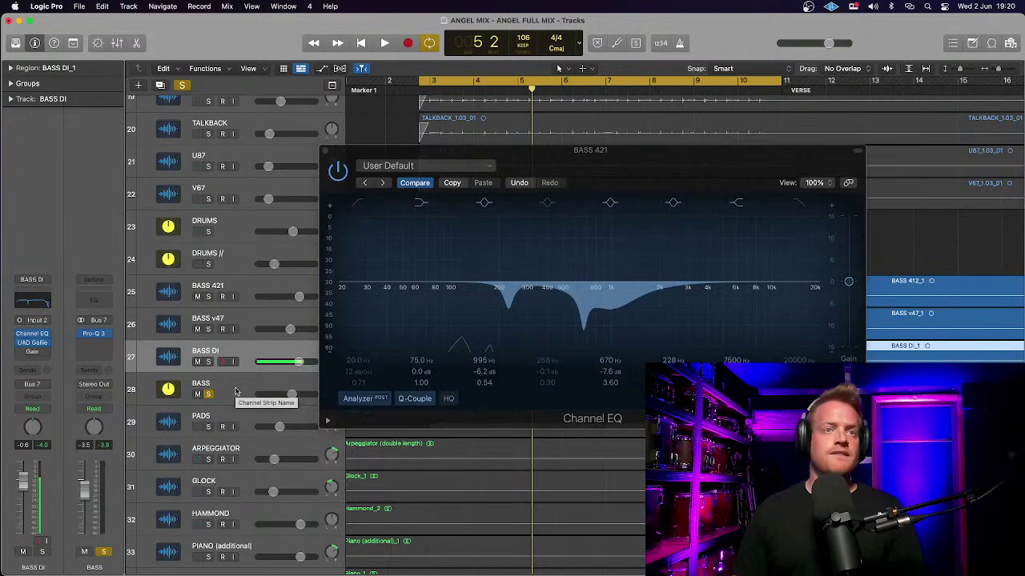
pyautogui.click(247, 290)
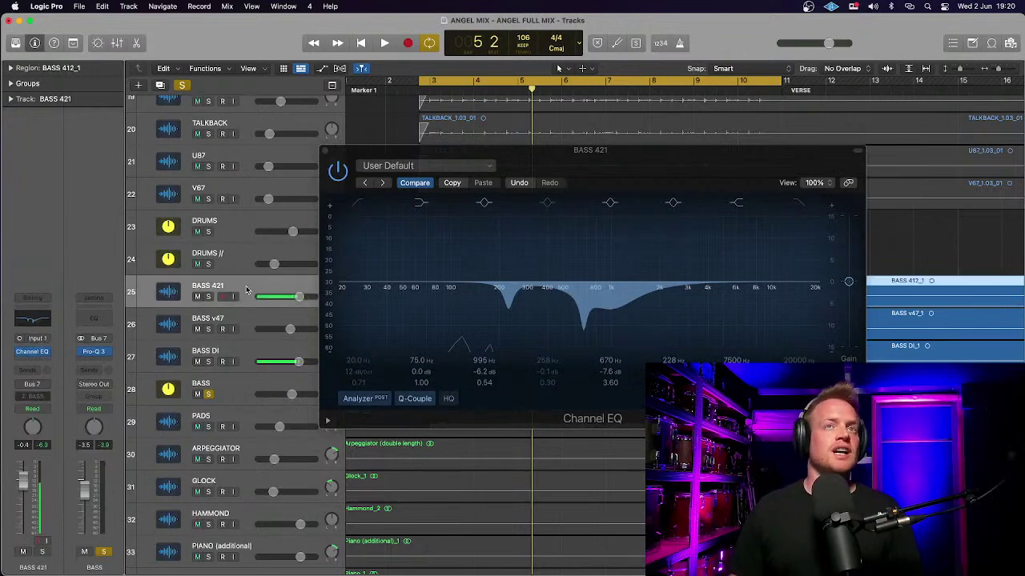
pyautogui.press('super+w')
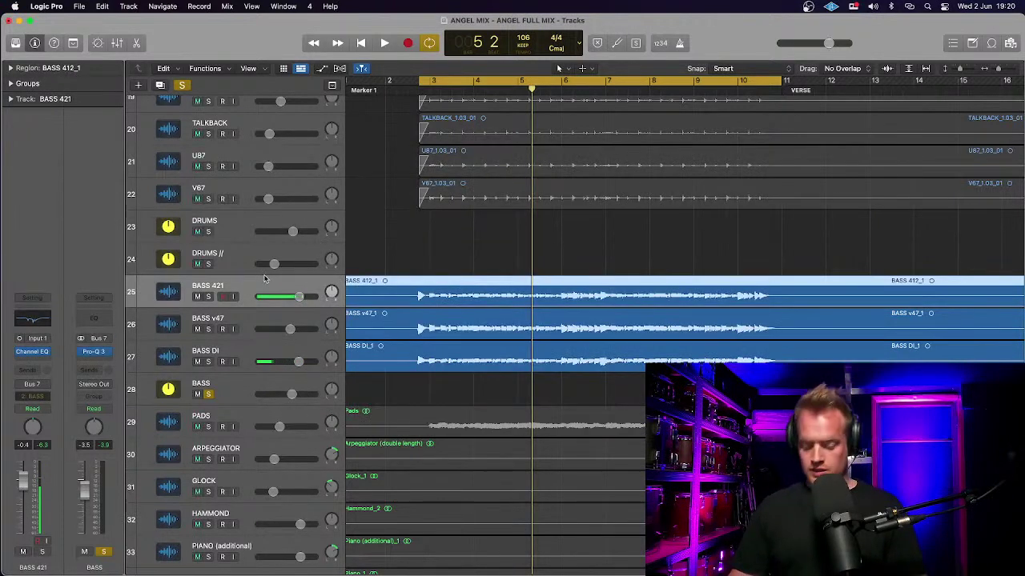
# Step: Examine the BASS 421, BASS v47 and BASS DI waveforms up close, going back to the opening bass note
pyautogui.press('super+Right')
pyautogui.press('super+Right')
pyautogui.press('super+Right')
pyautogui.press('super+Down')
pyautogui.press('super+Down')
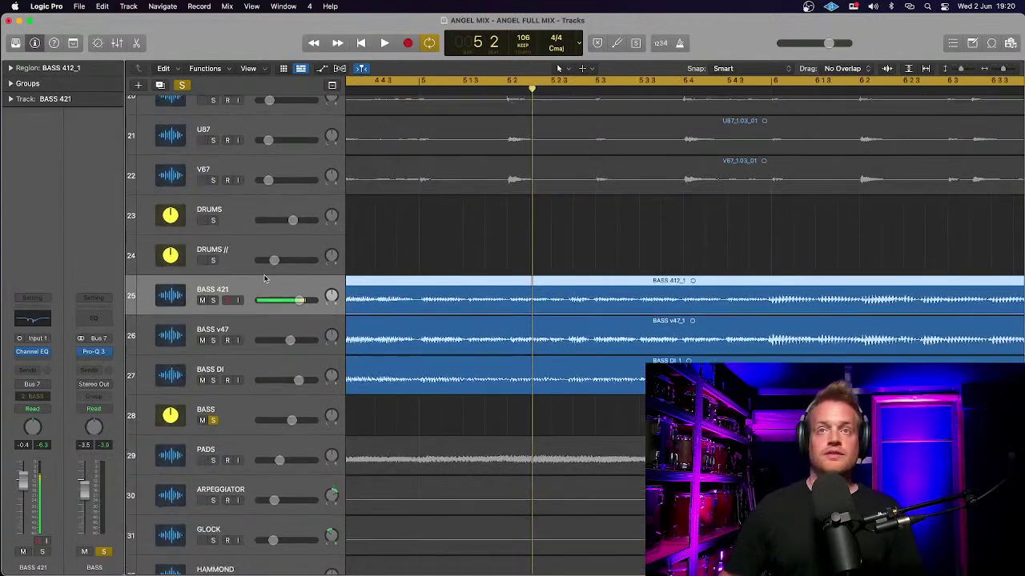
pyautogui.press('super+Down')
pyautogui.press('super+Down')
pyautogui.press('super+Right')
pyautogui.press('super+Right')
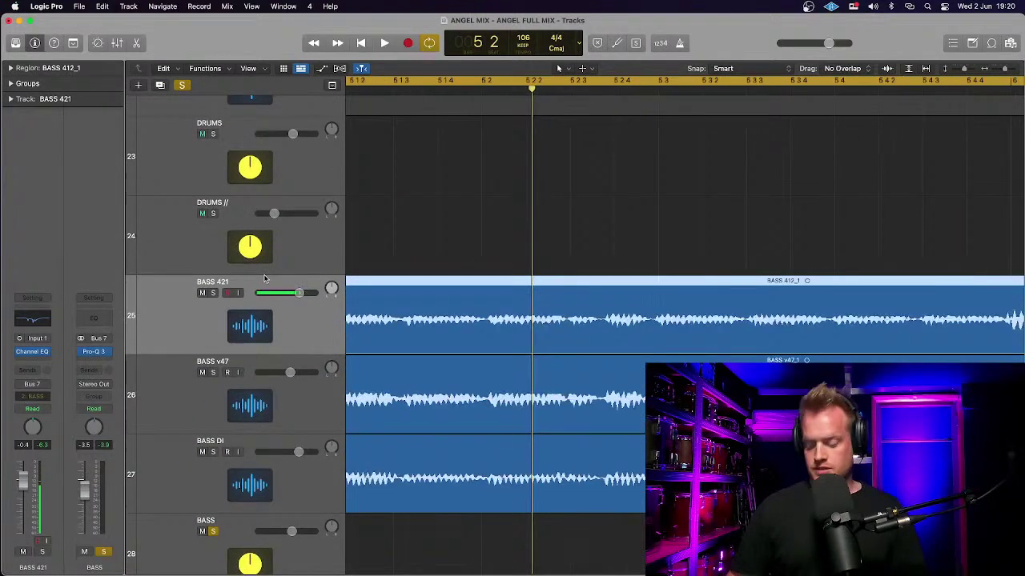
pyautogui.press('super+Right')
pyautogui.hscroll(-5, 264, 278)
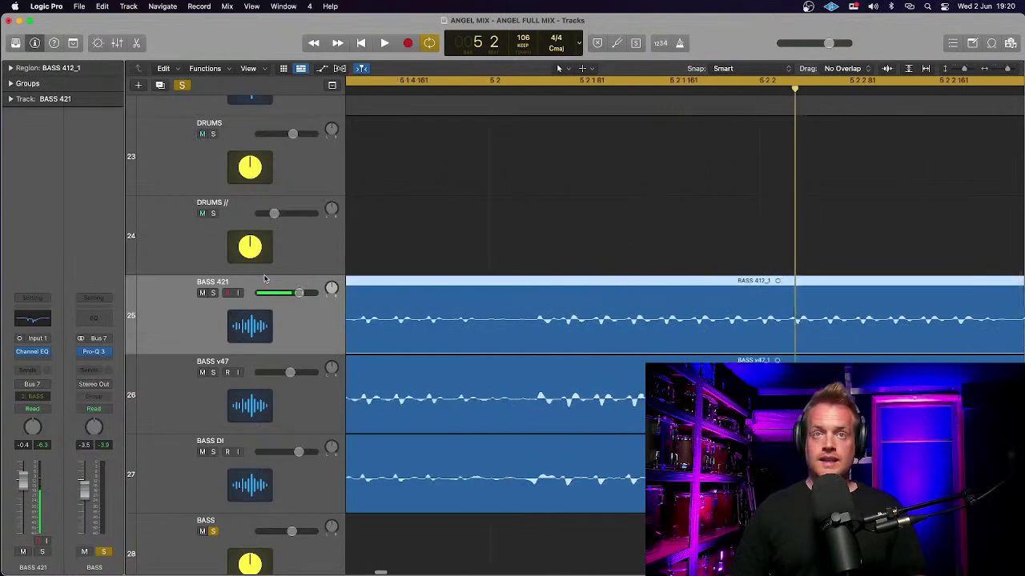
pyautogui.hscroll(-5, 735, 270)
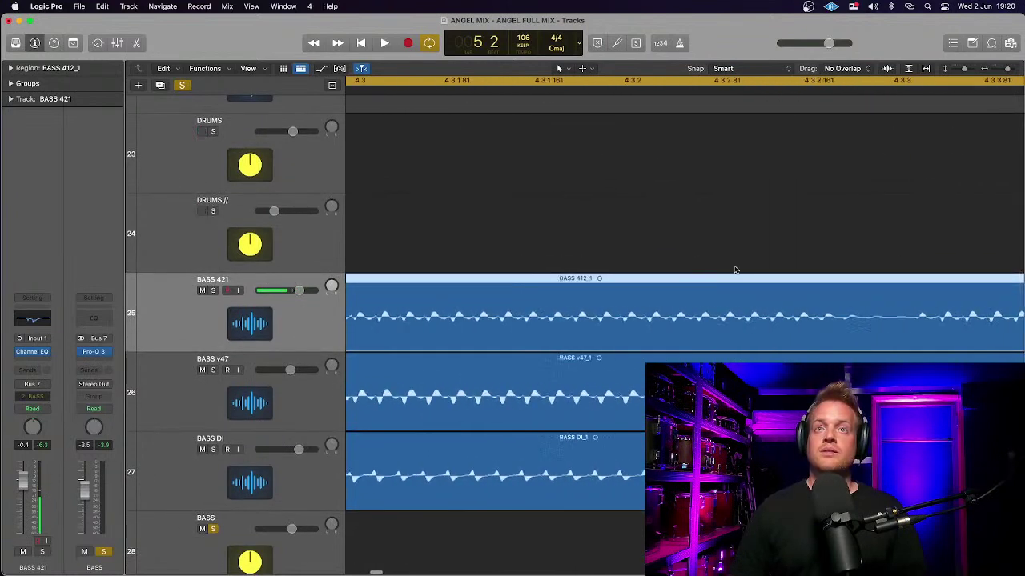
pyautogui.hscroll(-5, 734, 270)
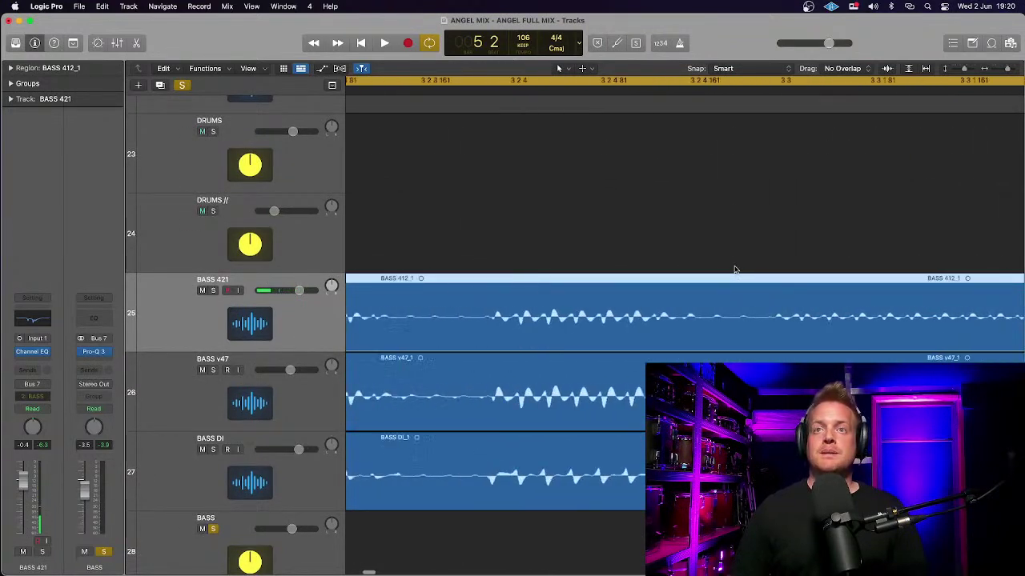
pyautogui.hscroll(3, 735, 270)
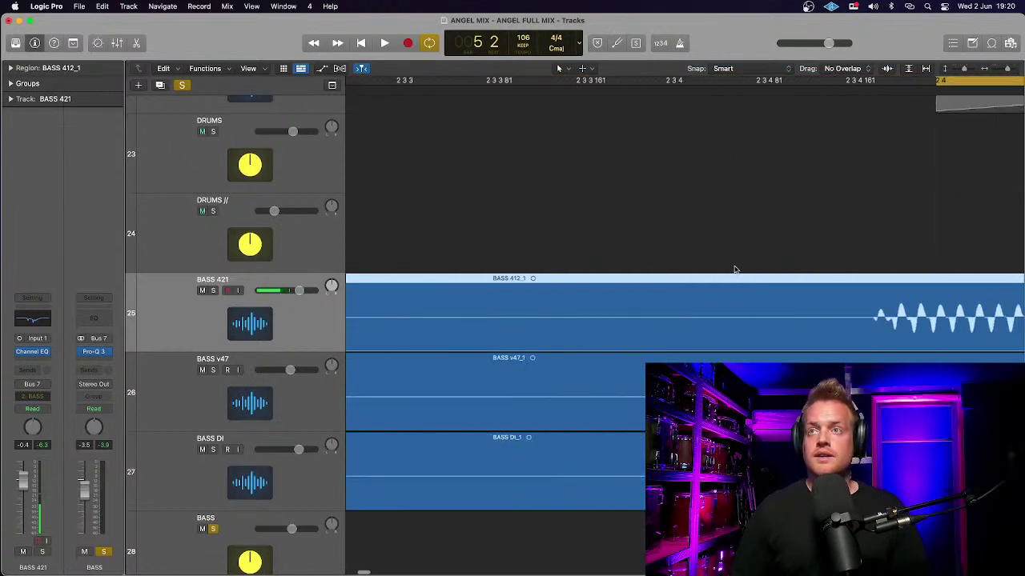
# Step: Place the playhead at bar 2 beat 4 on the opening bass note and enlarge the waveforms with waveform zoom
pyautogui.click(569, 90)
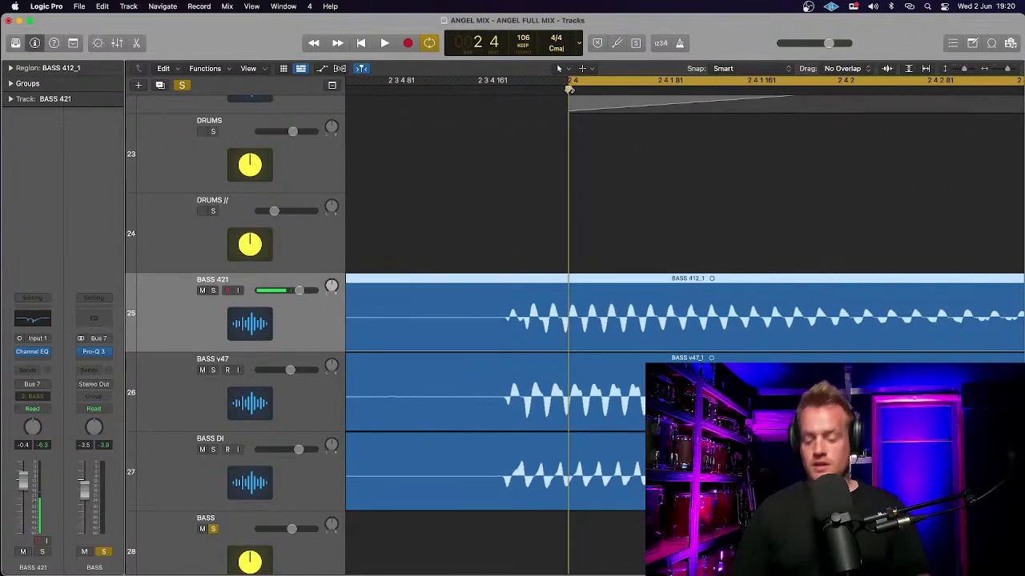
pyautogui.press('ctrl+alt+super+Up')
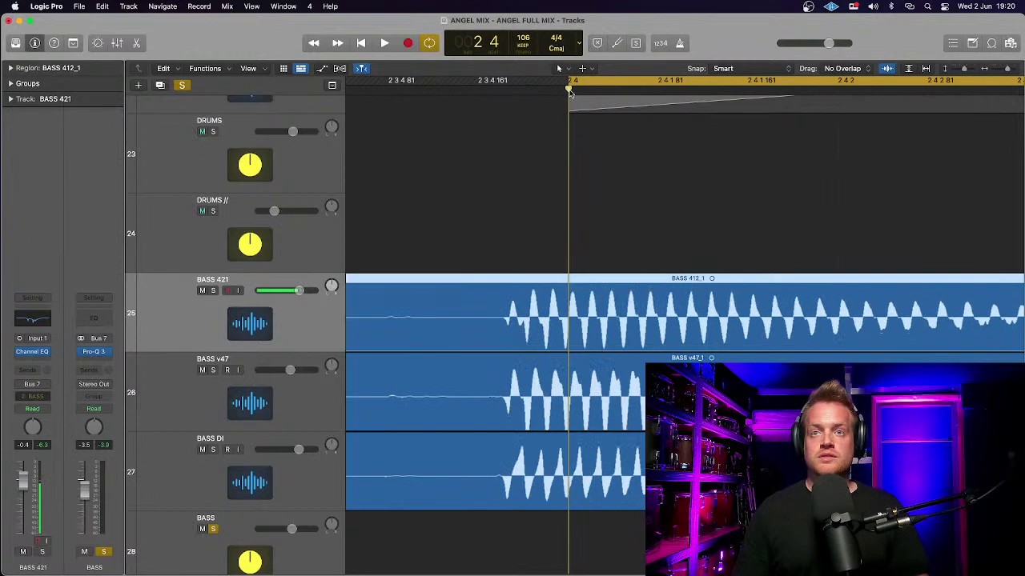
pyautogui.press('super+Down')
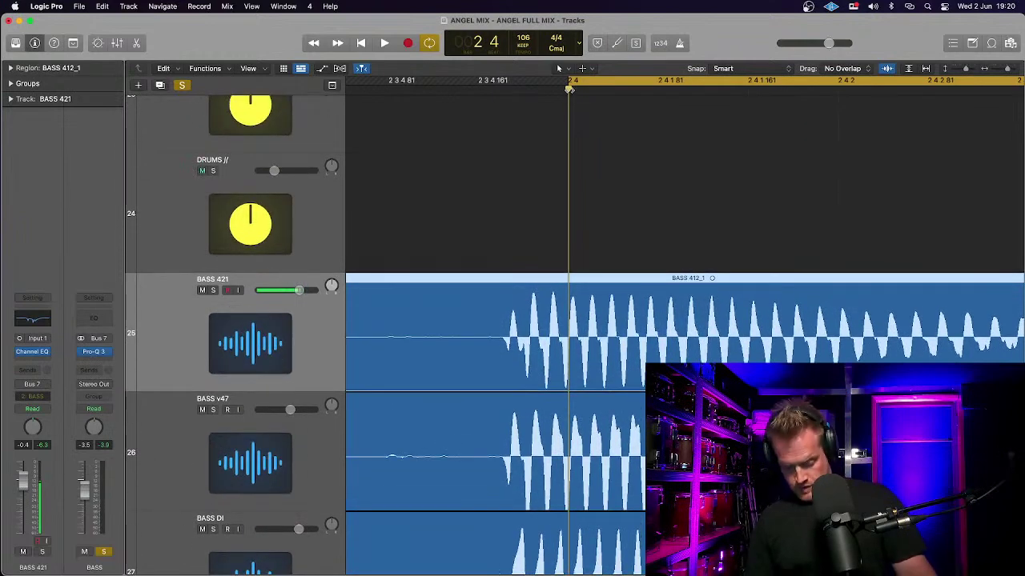
pyautogui.press('super+Down')
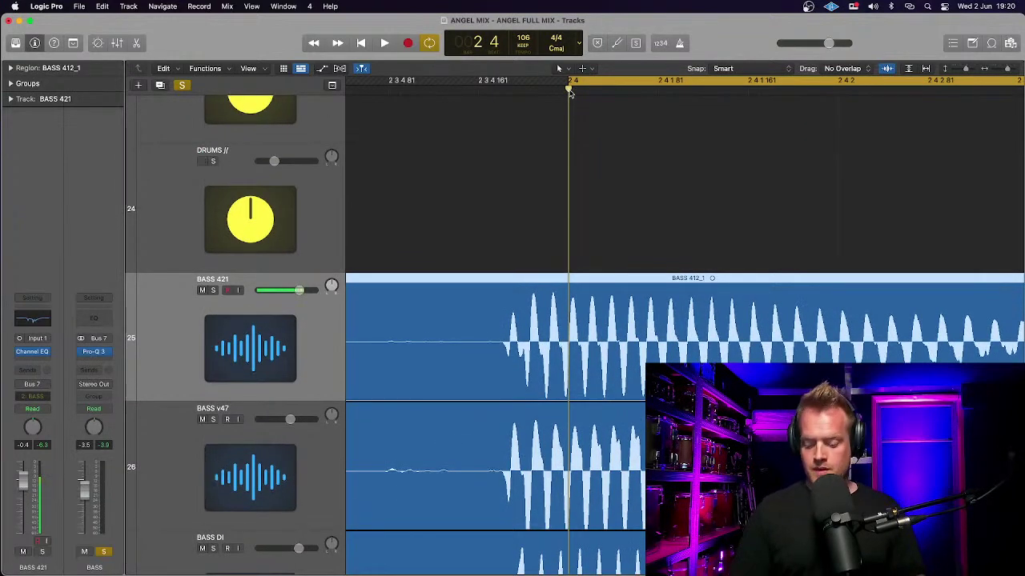
pyautogui.press('ctrl+alt+super+Down')
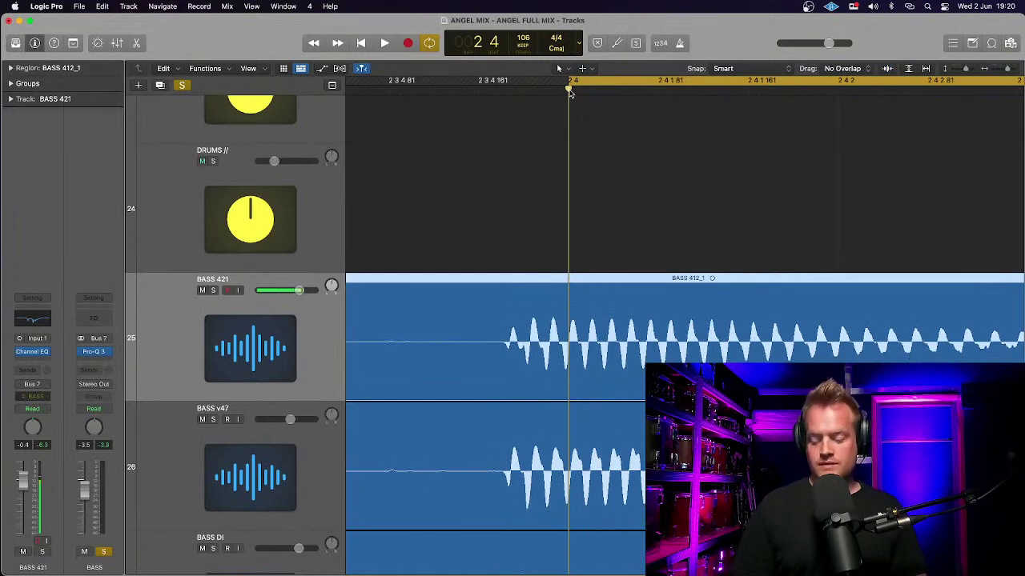
pyautogui.press('ctrl+alt+super+Up')
pyautogui.press('ctrl+alt+super+Up')
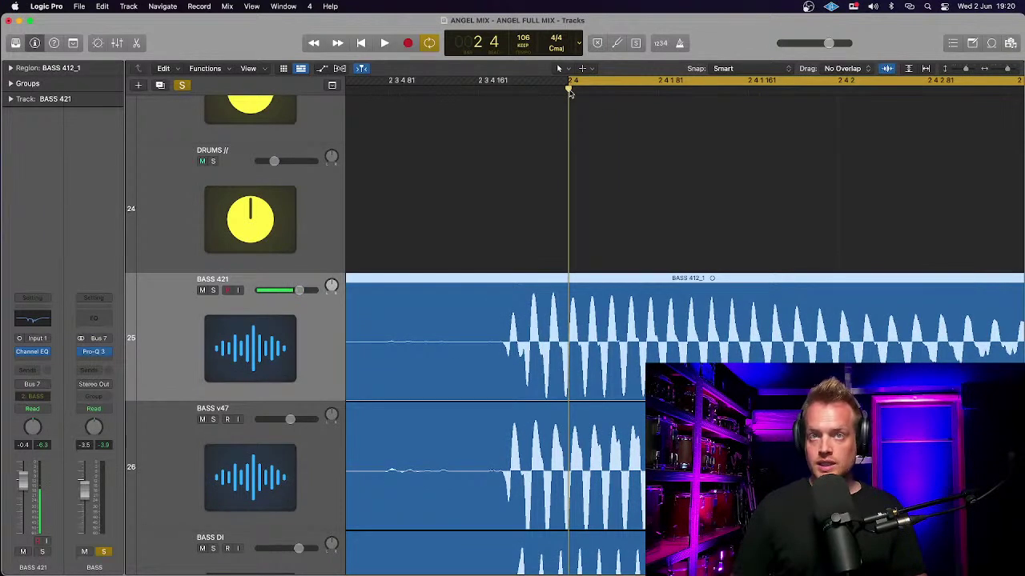
# Step: Align the playhead with a trough of the BASS 421 waveform and compare its phase alignment with BASS v47 and BASS DI
pyautogui.press('super+Down')
pyautogui.press('super+Right')
pyautogui.press('super+Right')
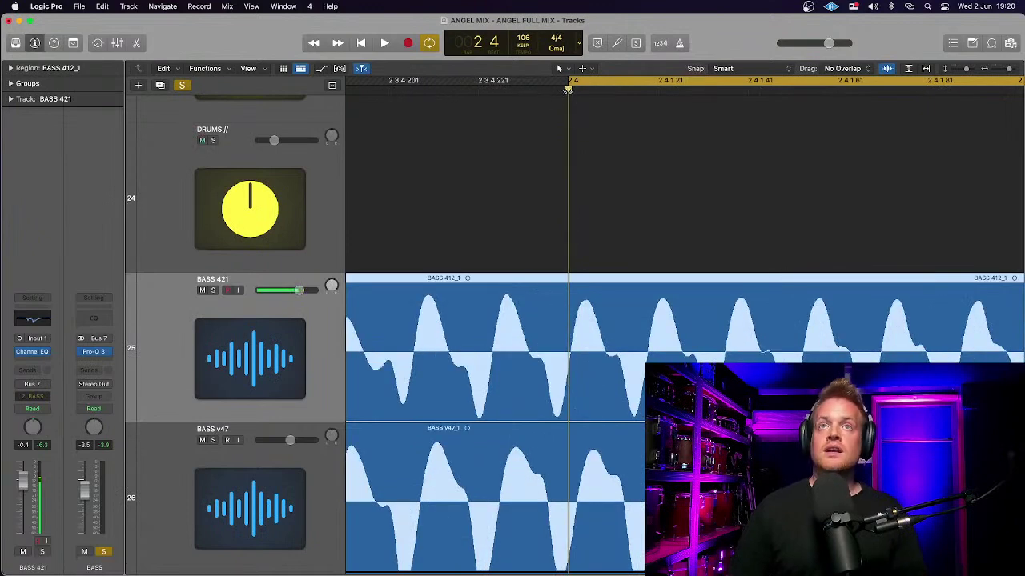
pyautogui.moveTo(567, 89); pyautogui.dragTo(558, 96)
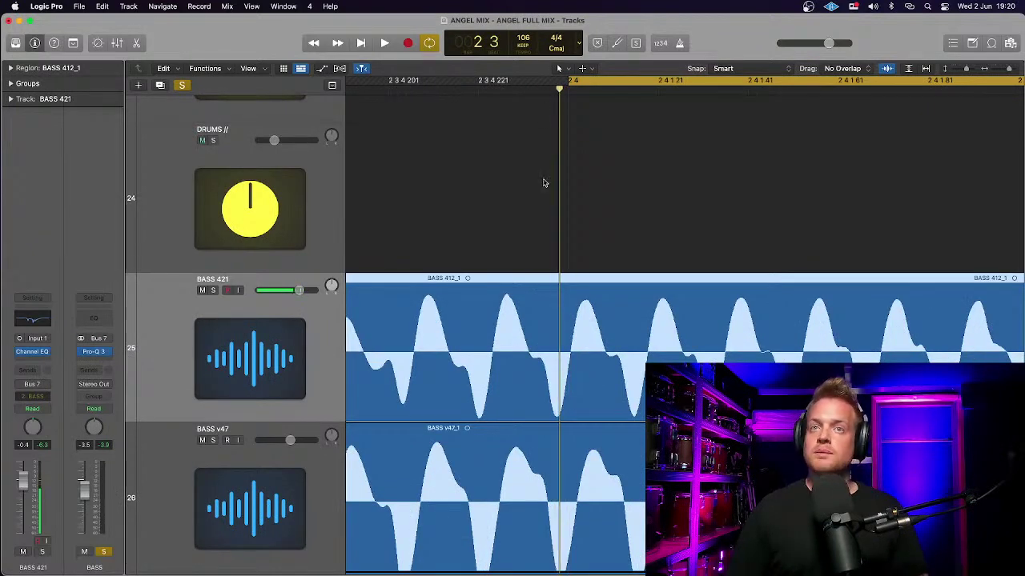
pyautogui.scroll(-5, 542, 183)
pyautogui.scroll(2, 562, 249)
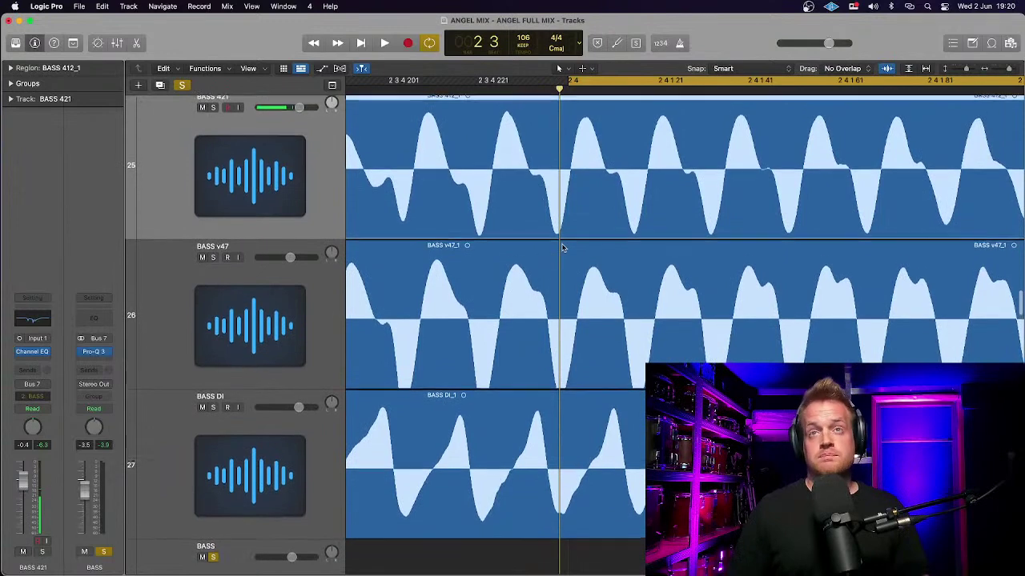
pyautogui.scroll(5, 562, 248)
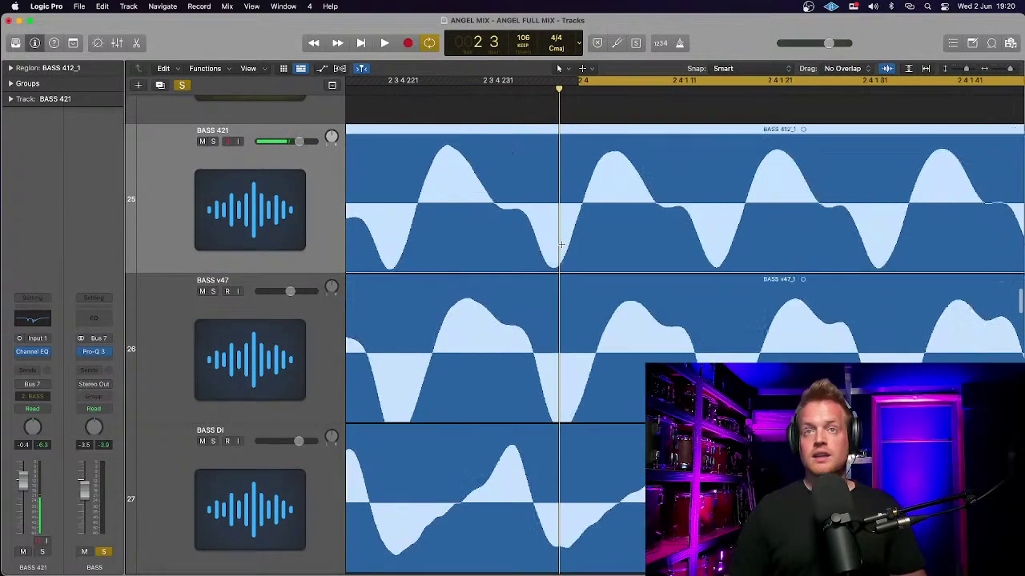
pyautogui.scroll(-2, 561, 244)
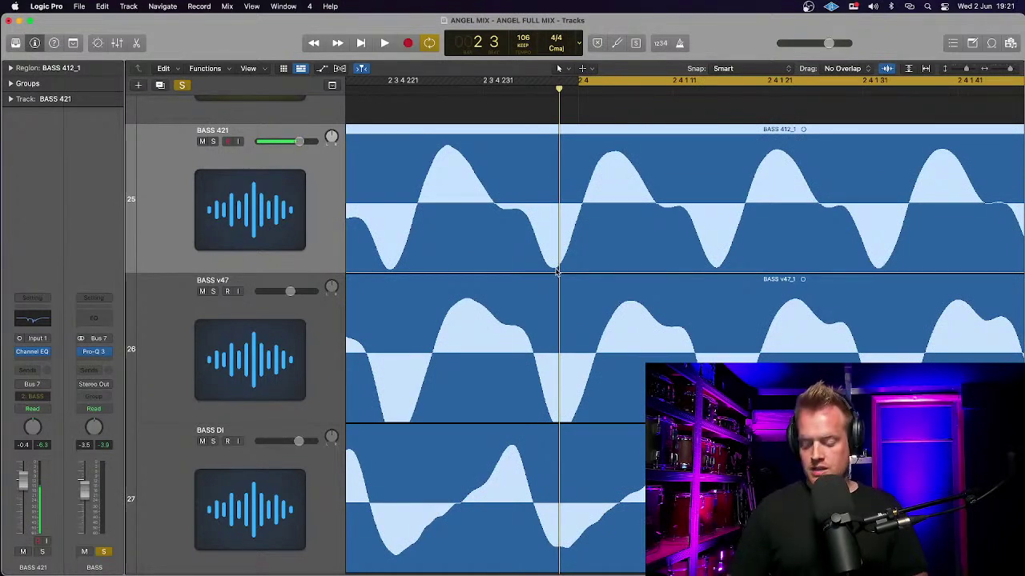
pyautogui.scroll(-2, 554, 269)
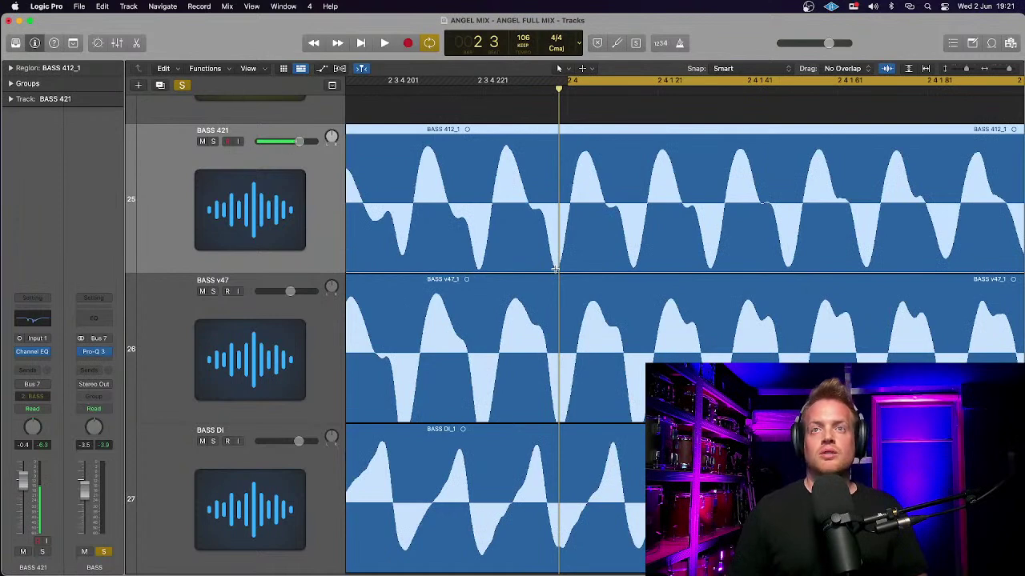
pyautogui.scroll(-2, 555, 269)
pyautogui.scroll(-2, 555, 269)
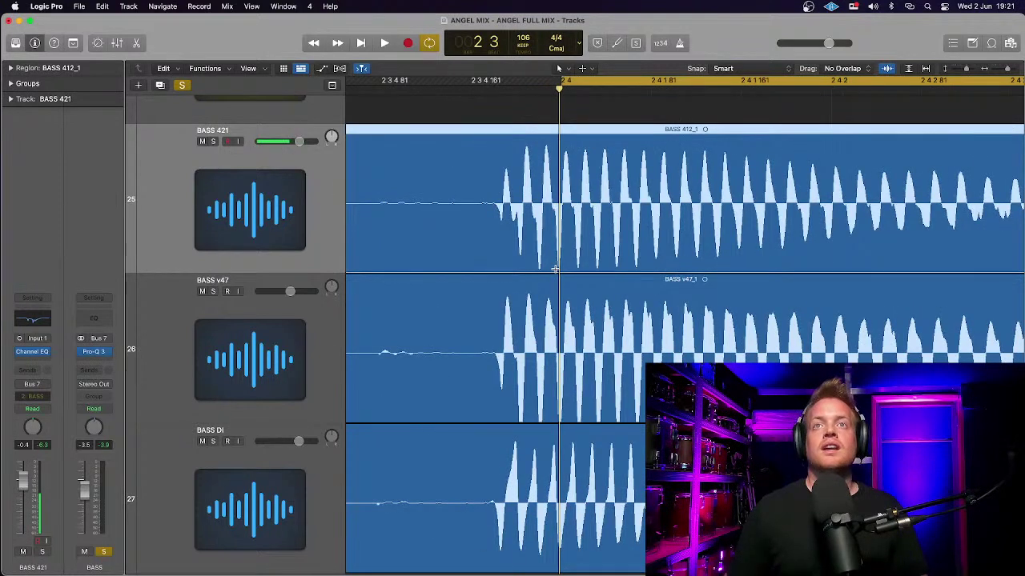
pyautogui.scroll(-5, 555, 269)
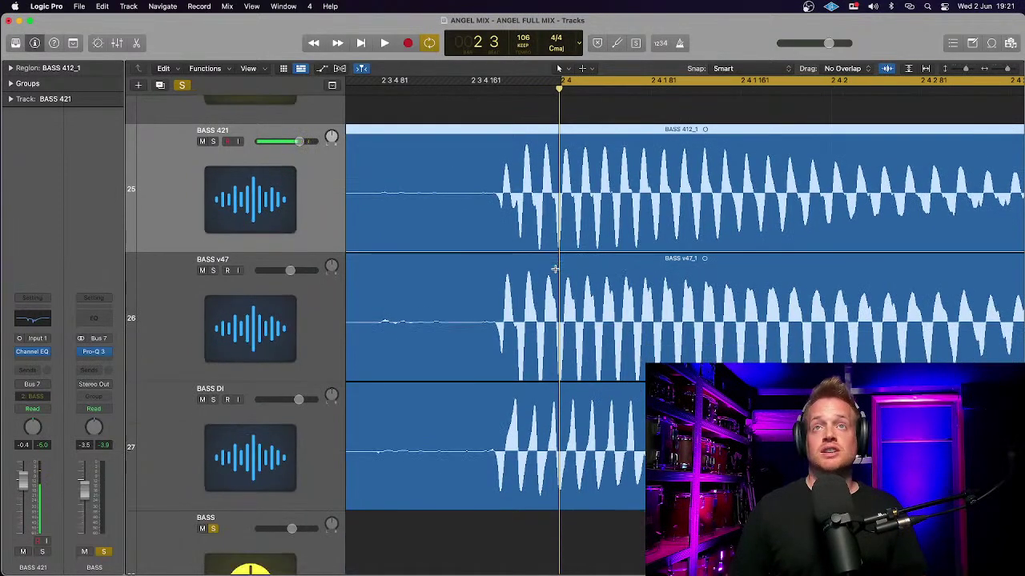
pyautogui.scroll(-4, 555, 269)
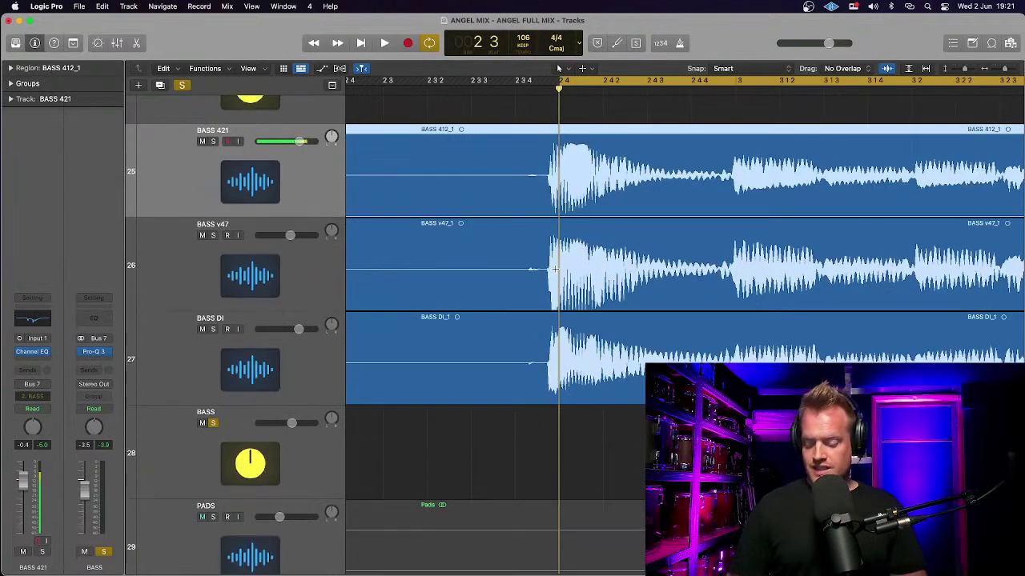
pyautogui.scroll(-5, 555, 269)
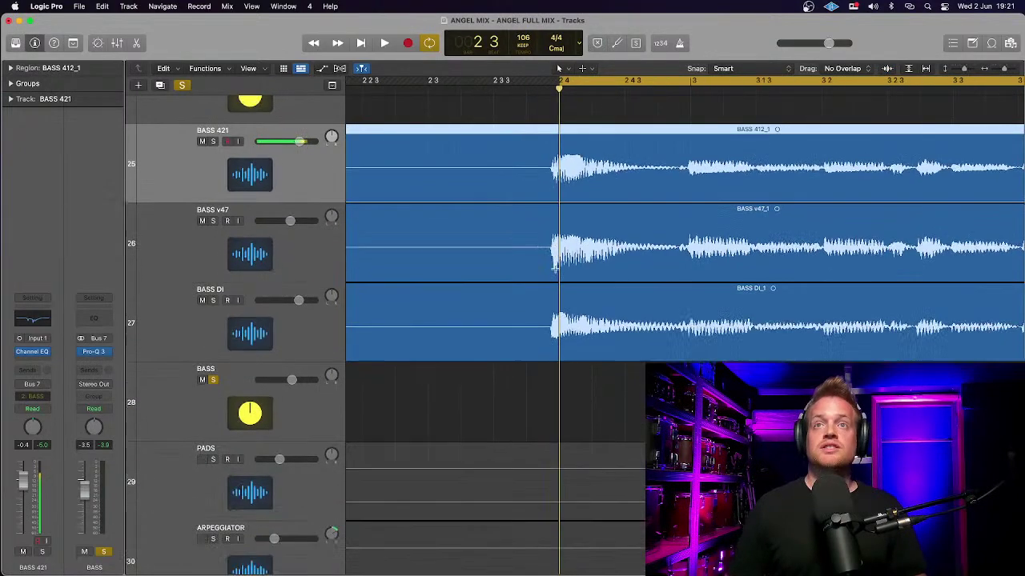
pyautogui.hscroll(6, 555, 269)
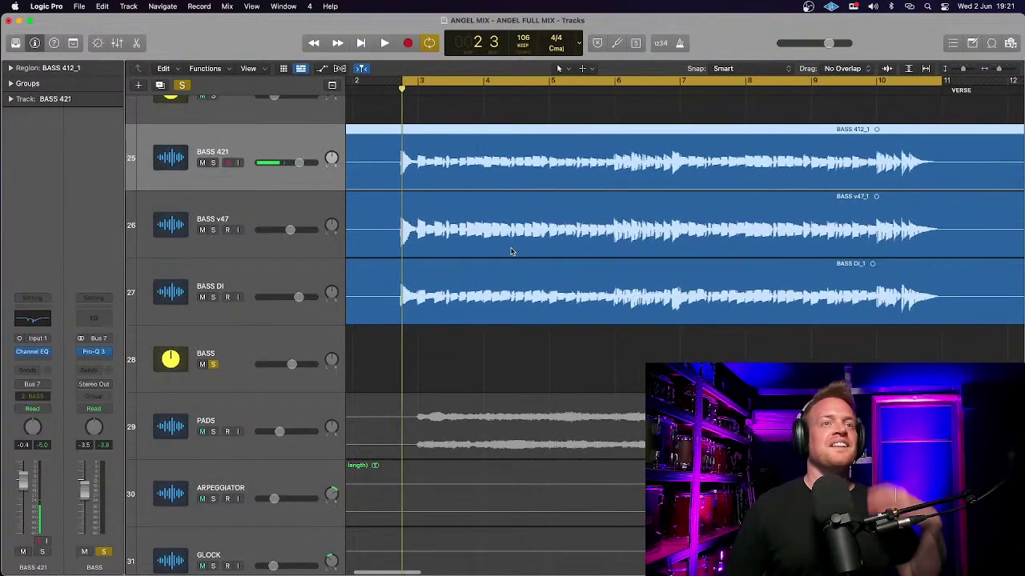
# Step: Copy the UAD Gallien Krueger amp from BASS DI to the BASS buss after Pro-Q 3, and bypass it on BASS DI
pyautogui.scroll(2, 462, 240)
pyautogui.click(254, 334)
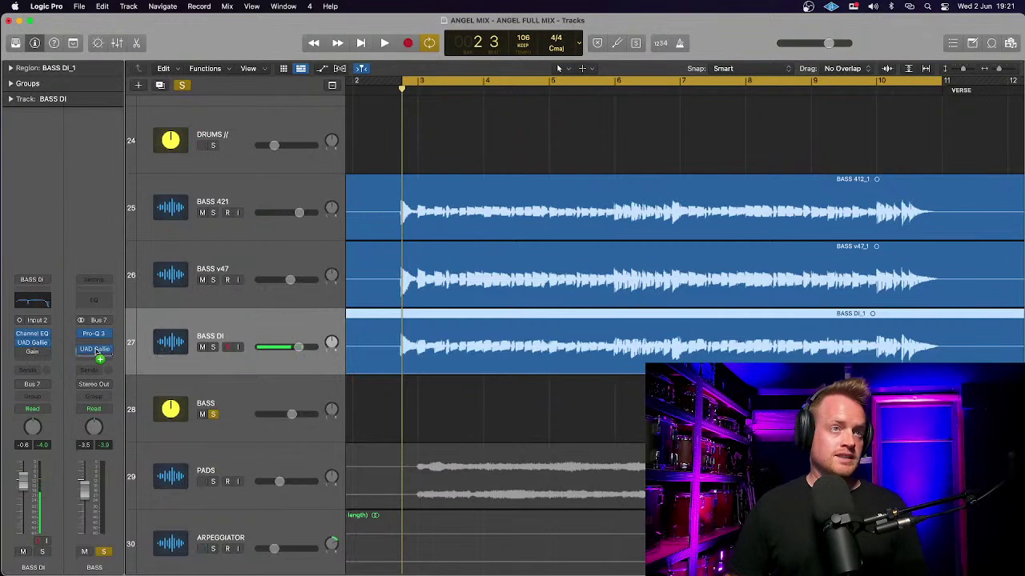
pyautogui.moveTo(93, 349); pyautogui.dragTo(94, 349)
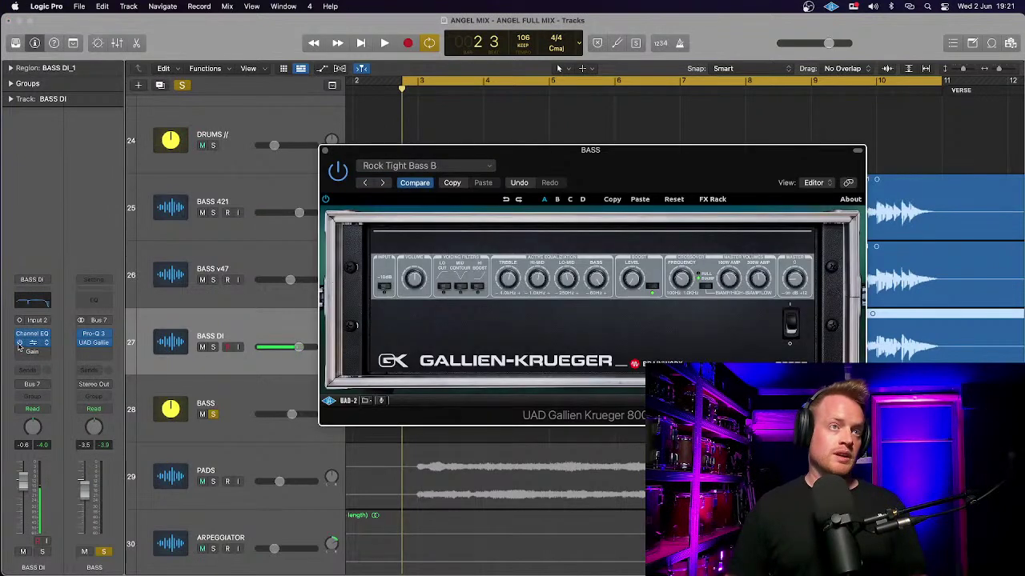
pyautogui.click(325, 152)
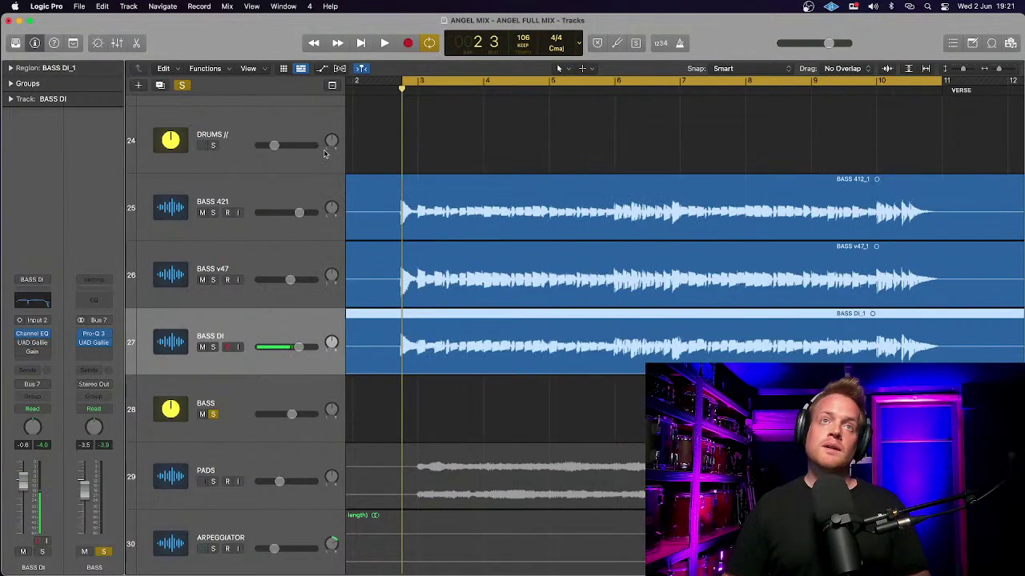
# Step: Select the BASS buss and check its Pro-Q 3 curve and UAD Gallien Krueger amp settings
pyautogui.click(232, 392)
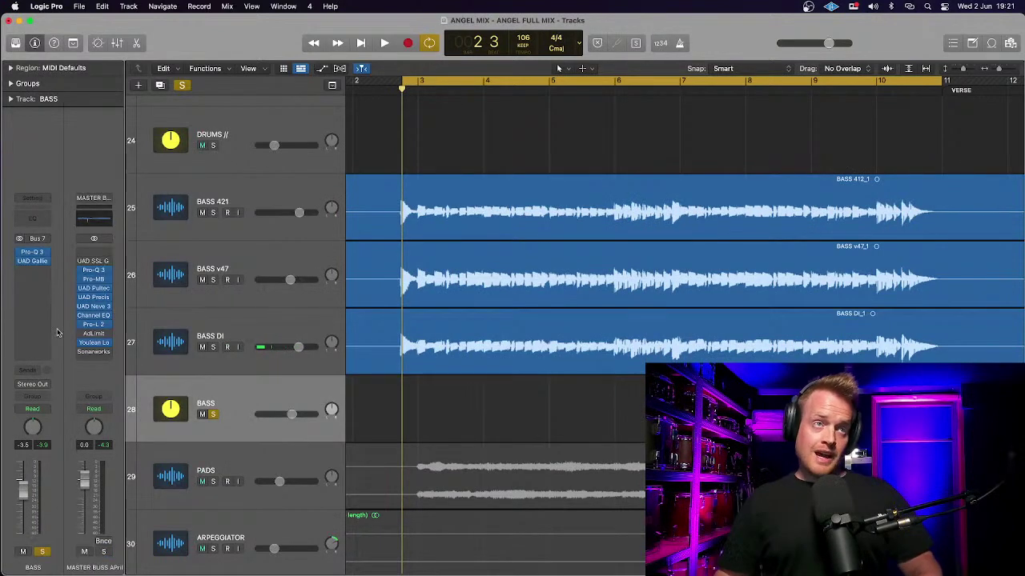
pyautogui.click(31, 254)
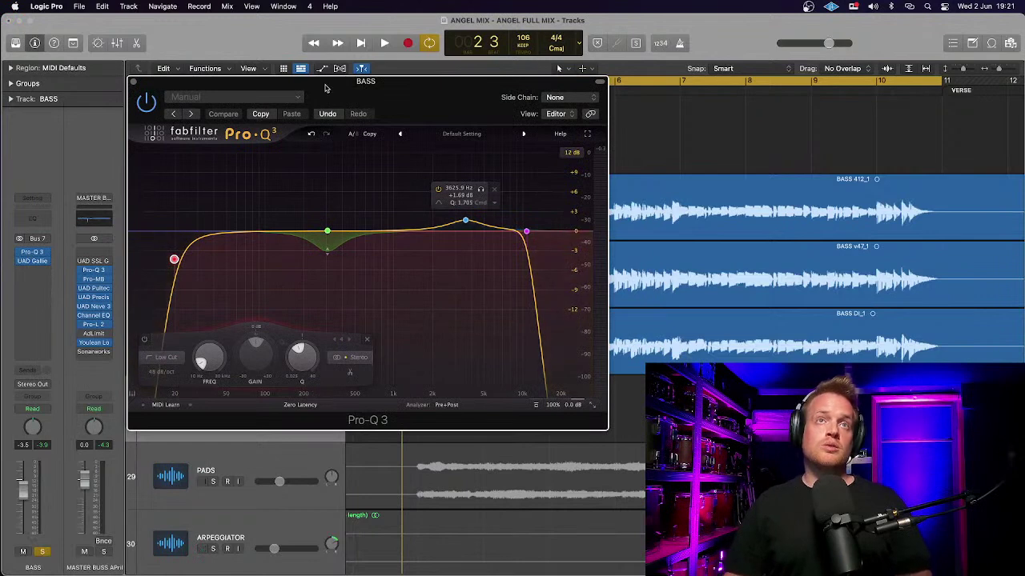
pyautogui.click(133, 81)
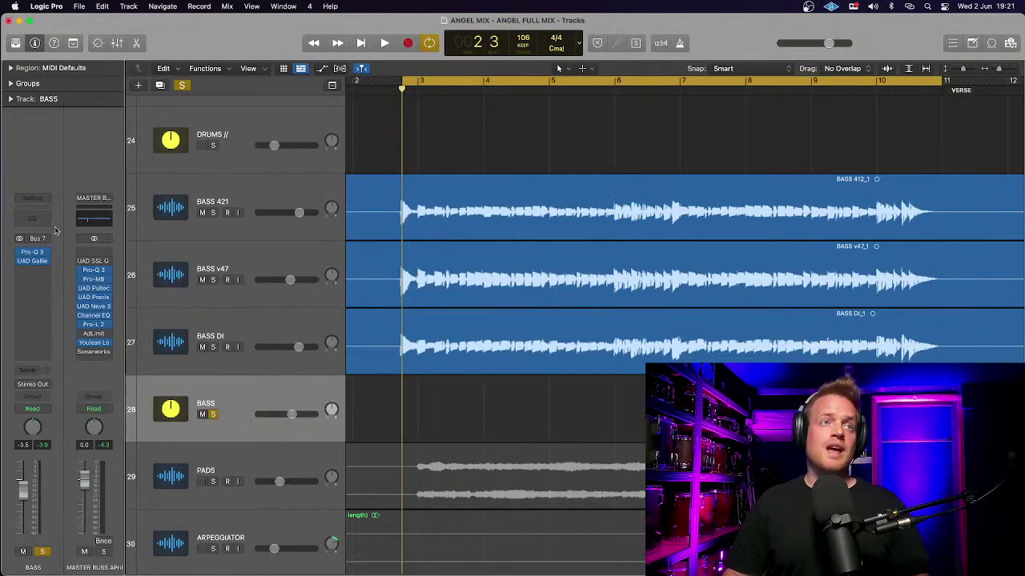
pyautogui.click(33, 264)
pyautogui.click(33, 265)
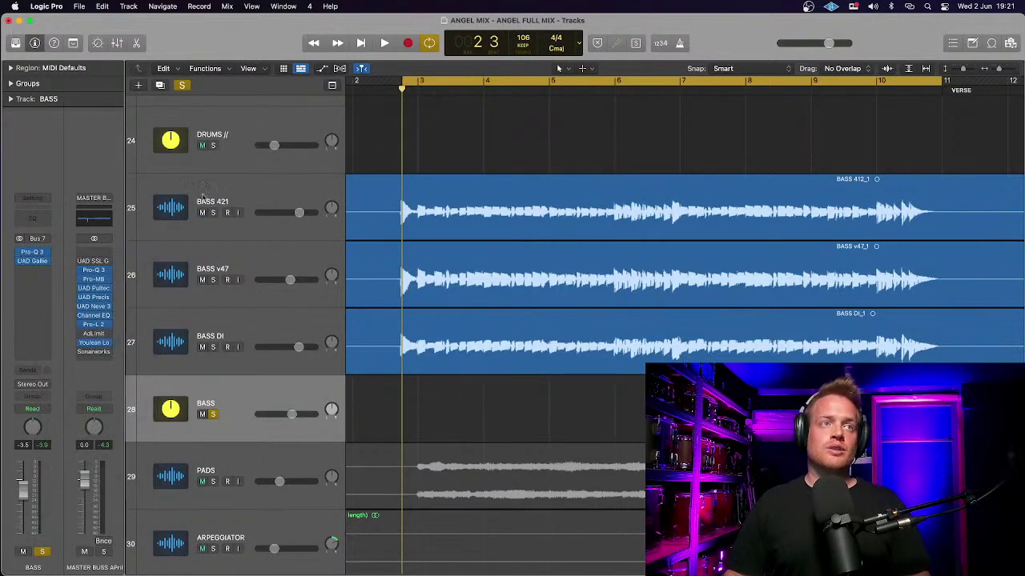
pyautogui.click(32, 262)
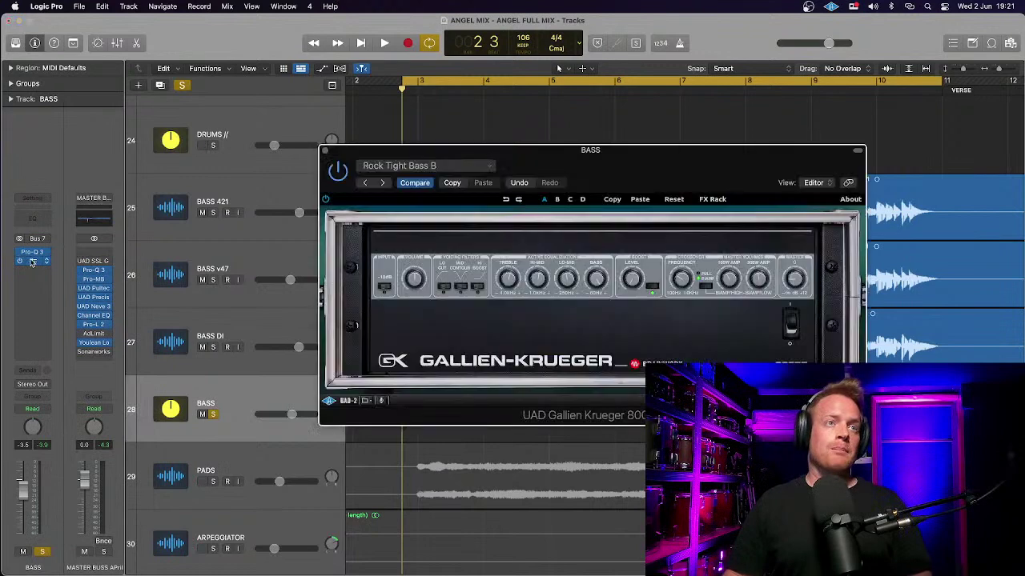
pyautogui.click(324, 152)
# Step: Play back the soloed BASS buss and bypass its UAD Gallien Krueger amp, comparing the sound with and without it
pyautogui.press('space')
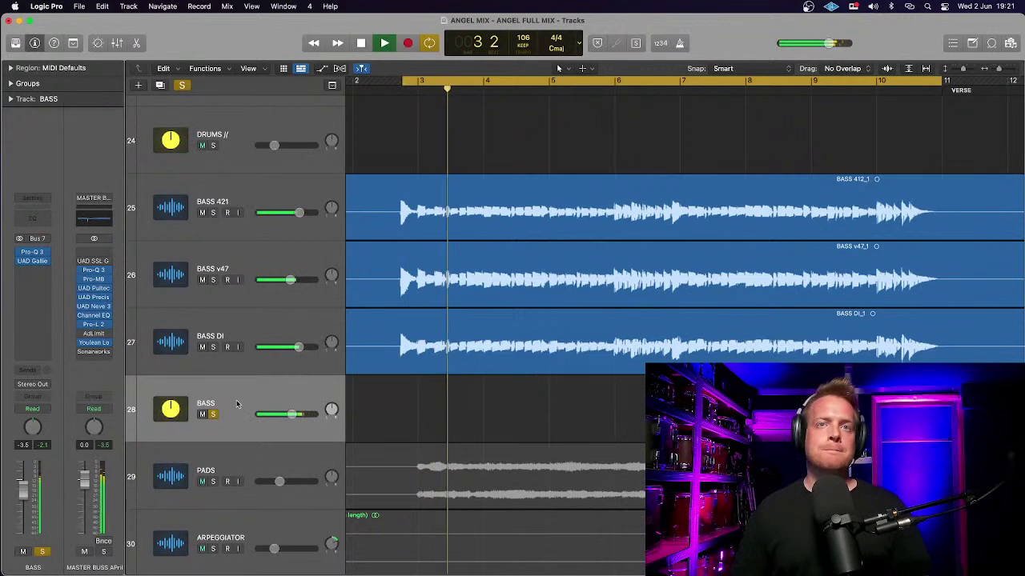
pyautogui.press('space')
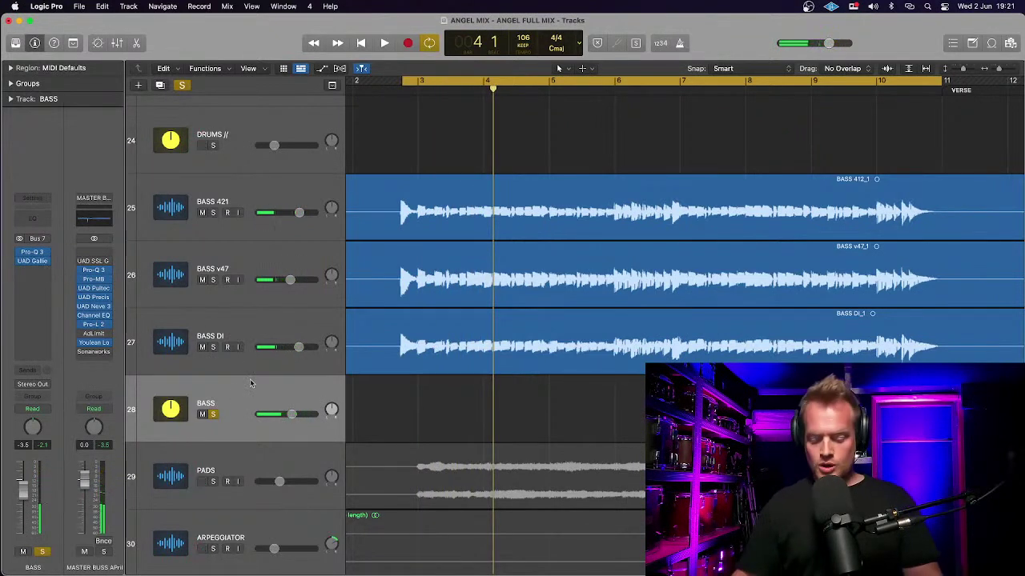
pyautogui.press('space')
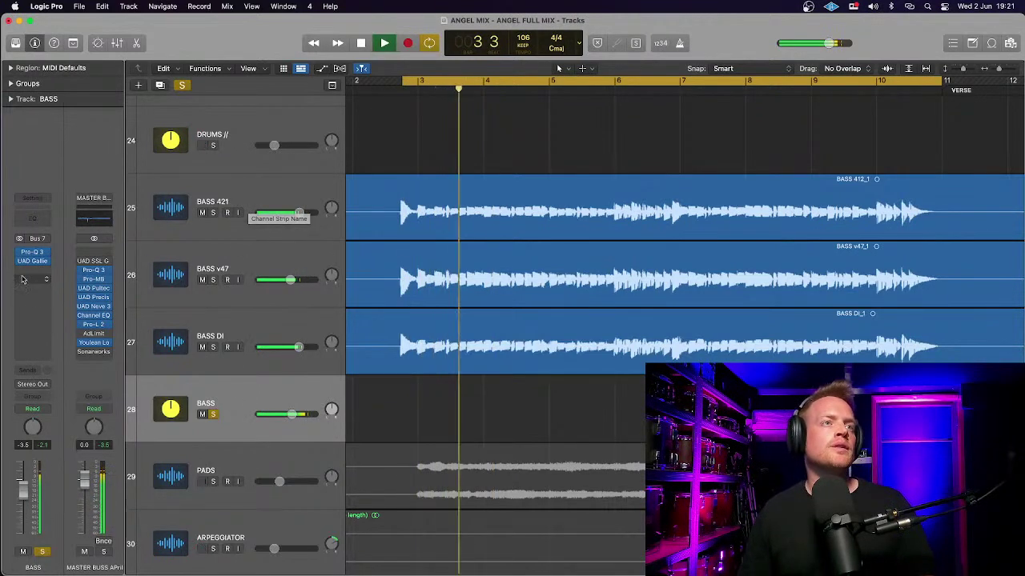
pyautogui.moveTo(20, 266)
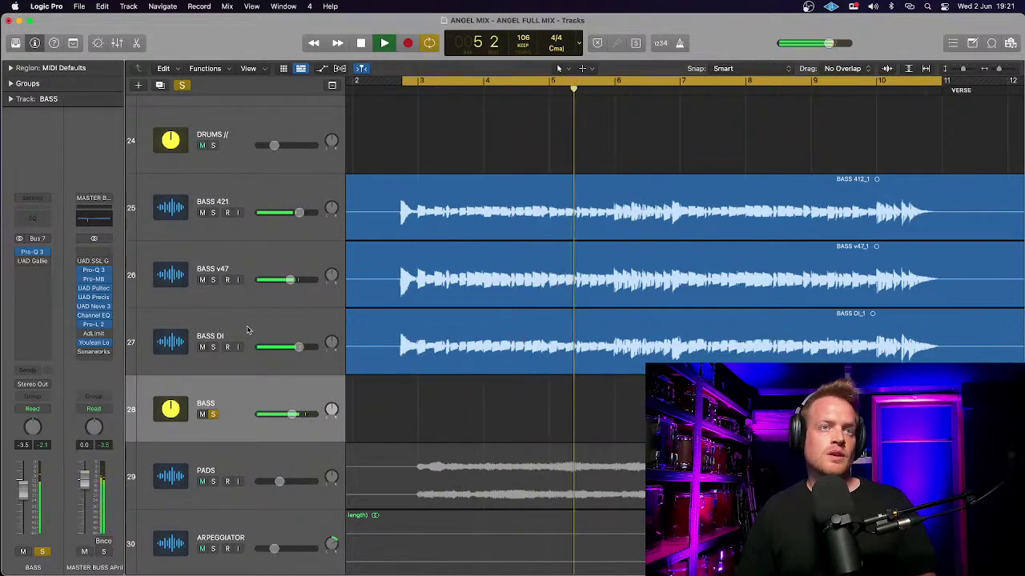
pyautogui.click(220, 328)
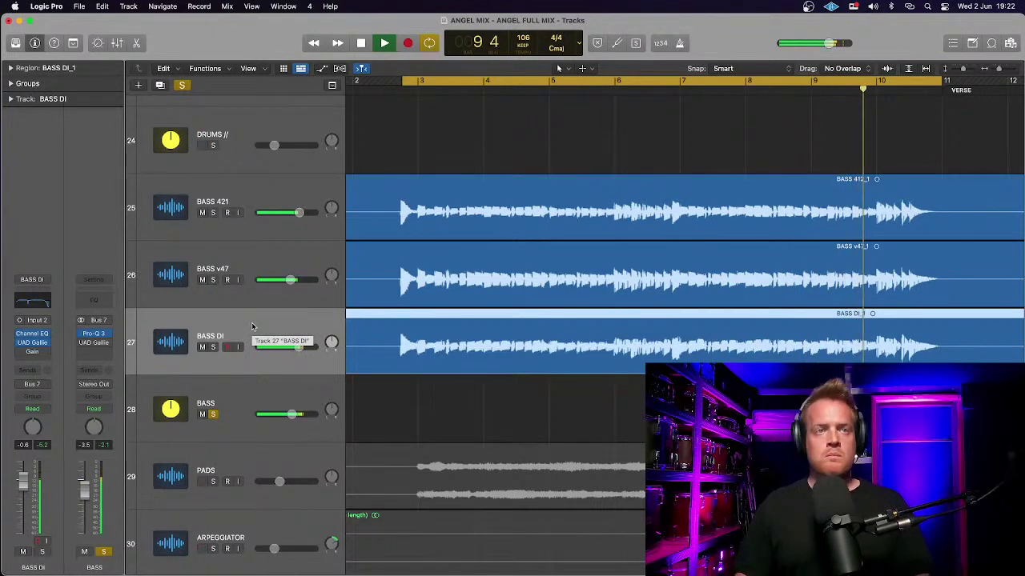
pyautogui.press('space')
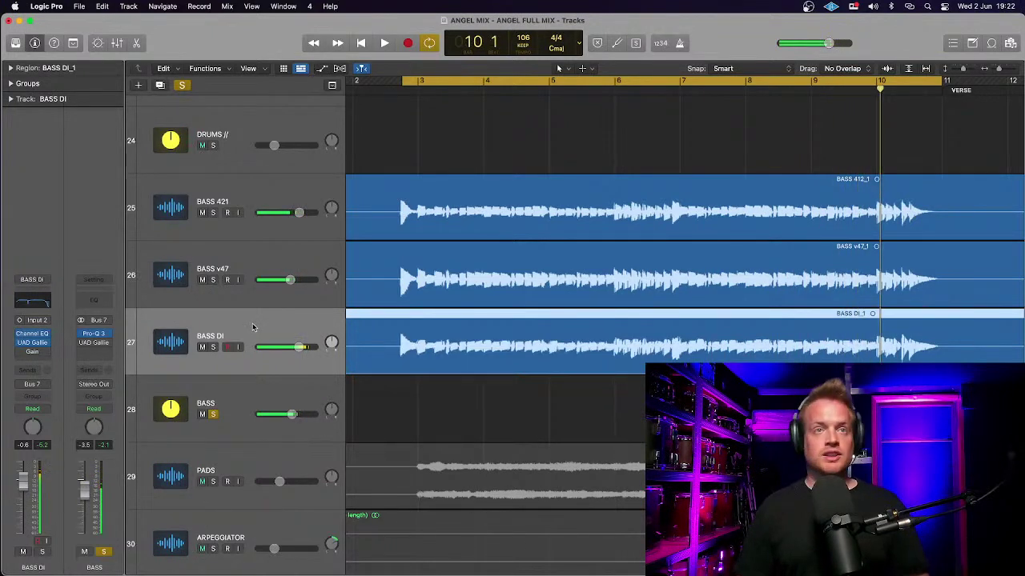
# Step: Insert the Universal Audio UAD Teletronix LA-2 compressor on the BASS buss after the UAD Gallien Krueger
pyautogui.press('super+Left')
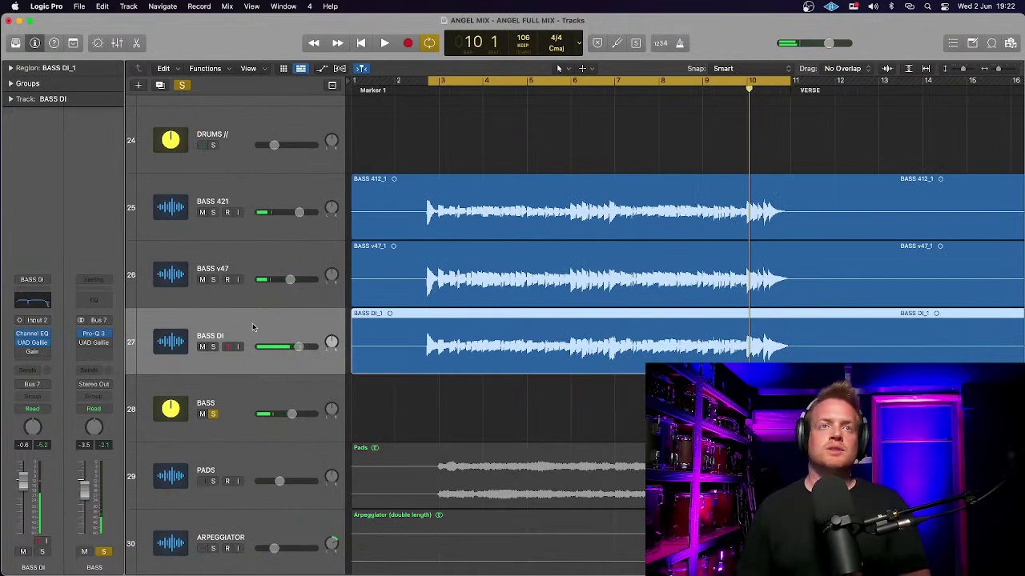
pyautogui.click(237, 410)
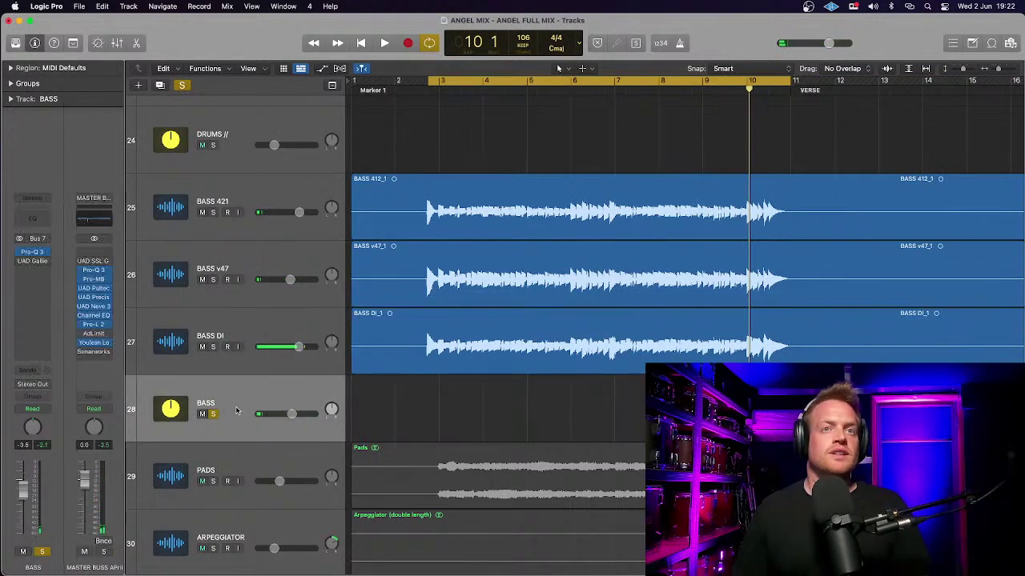
pyautogui.click(44, 273)
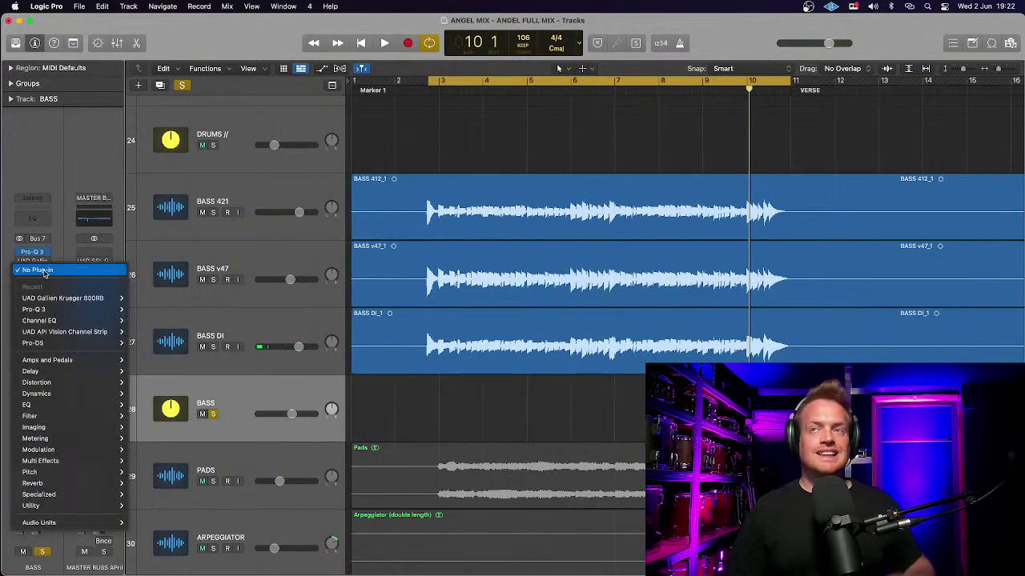
pyautogui.moveTo(61, 525)
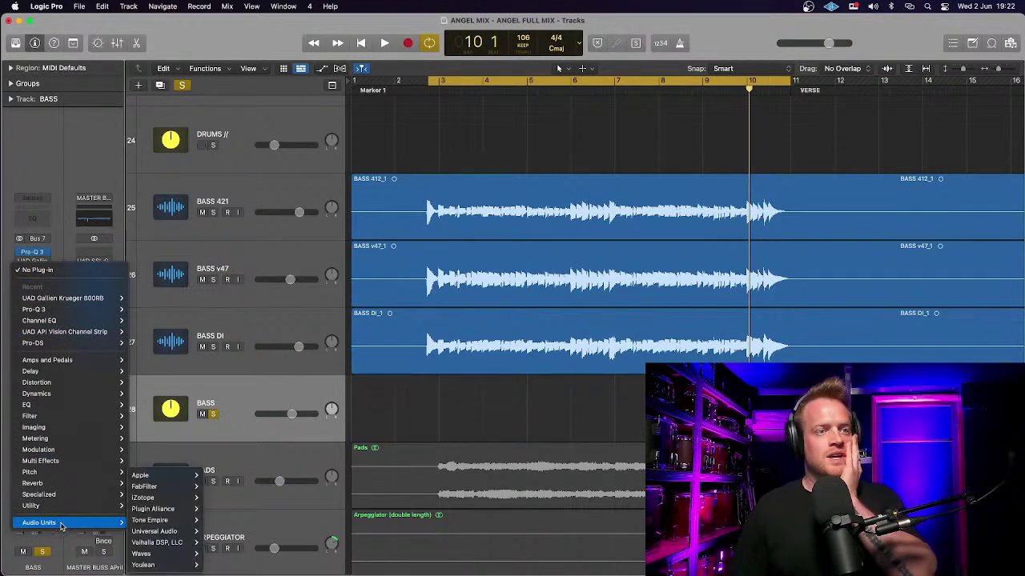
pyautogui.moveTo(160, 531)
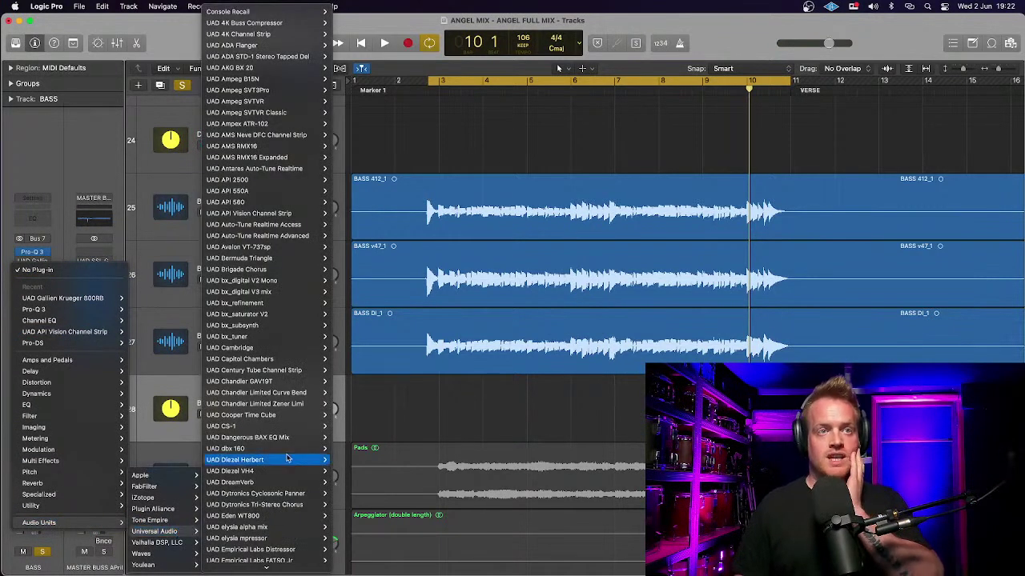
pyautogui.scroll(-20, 300, 296)
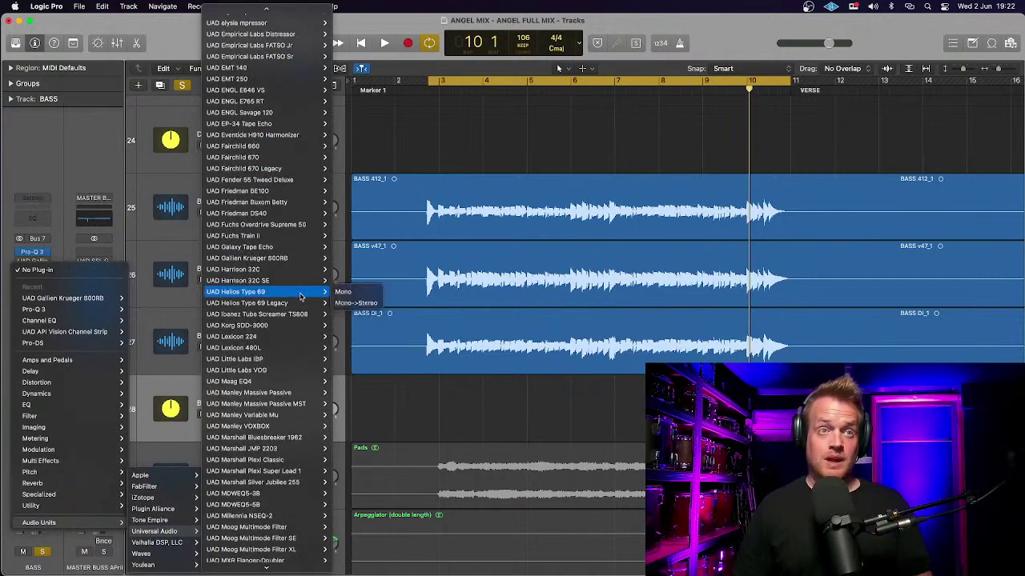
pyautogui.scroll(-20, 300, 296)
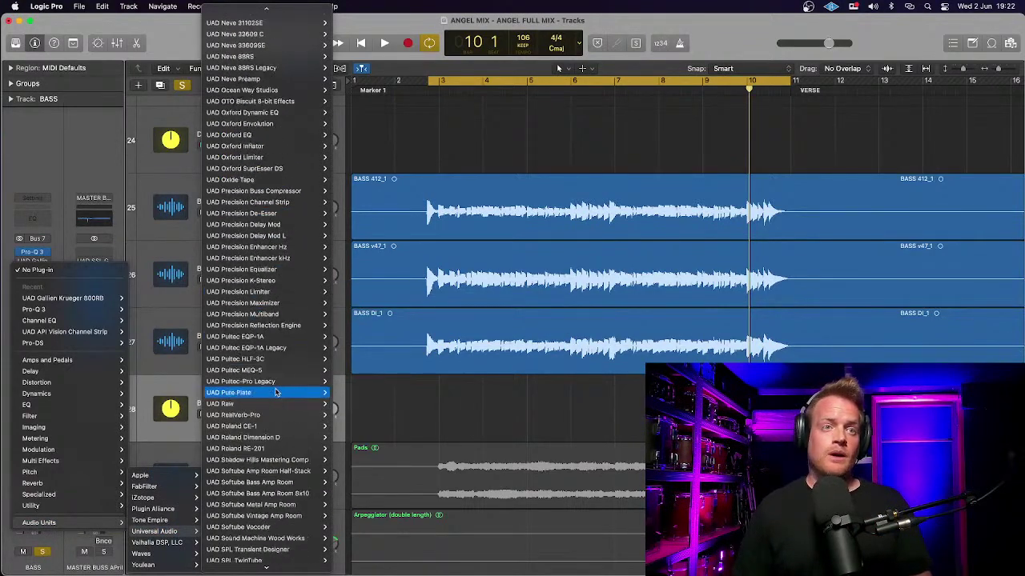
pyautogui.moveTo(273, 370)
pyautogui.scroll(-15, 273, 370)
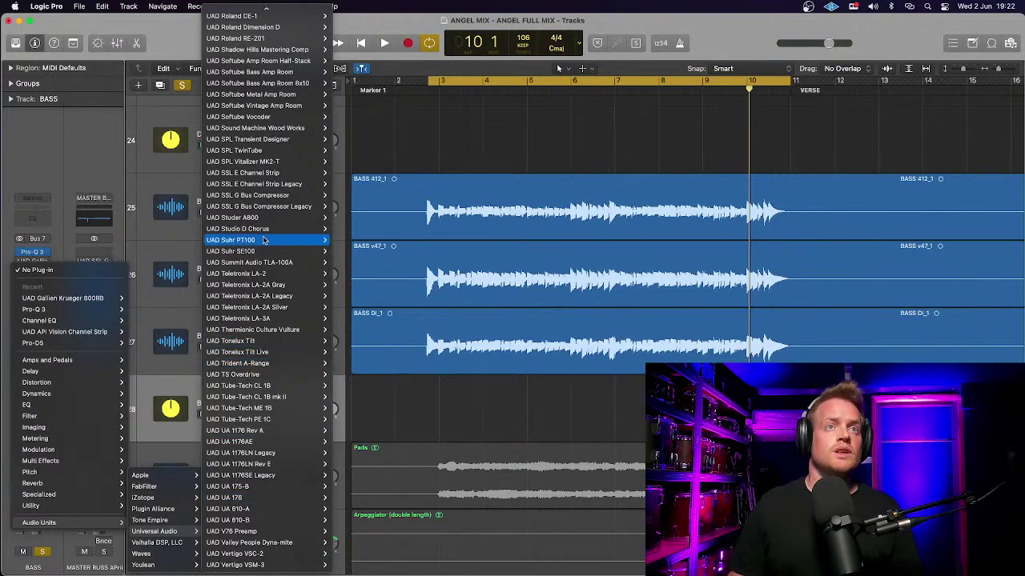
pyautogui.moveTo(263, 274)
pyautogui.click(343, 274)
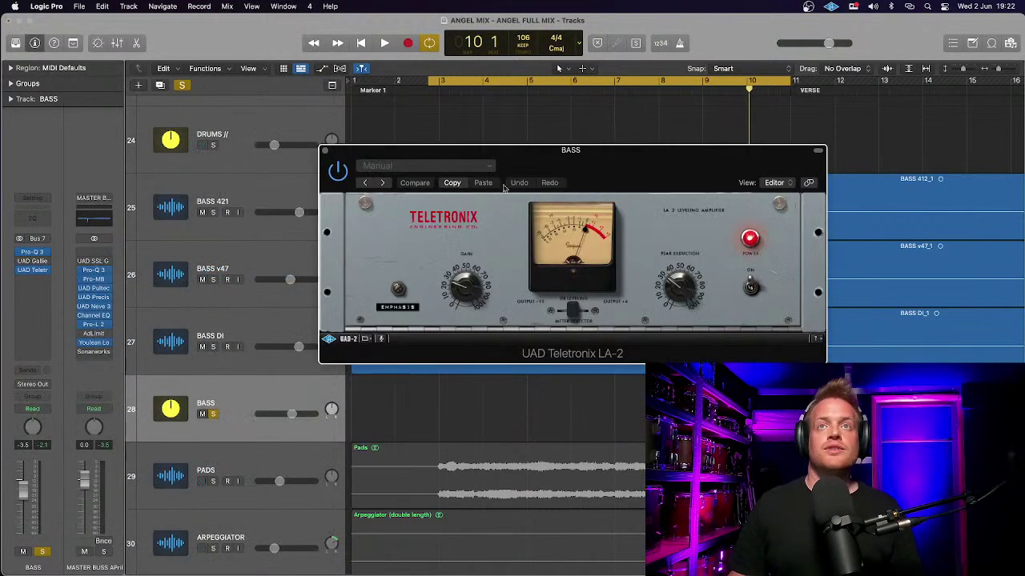
# Step: Play the soloed BASS buss through the UAD Teletronix LA-2 and judge its gain and peak reduction by ear
pyautogui.moveTo(536, 158); pyautogui.dragTo(343, 109)
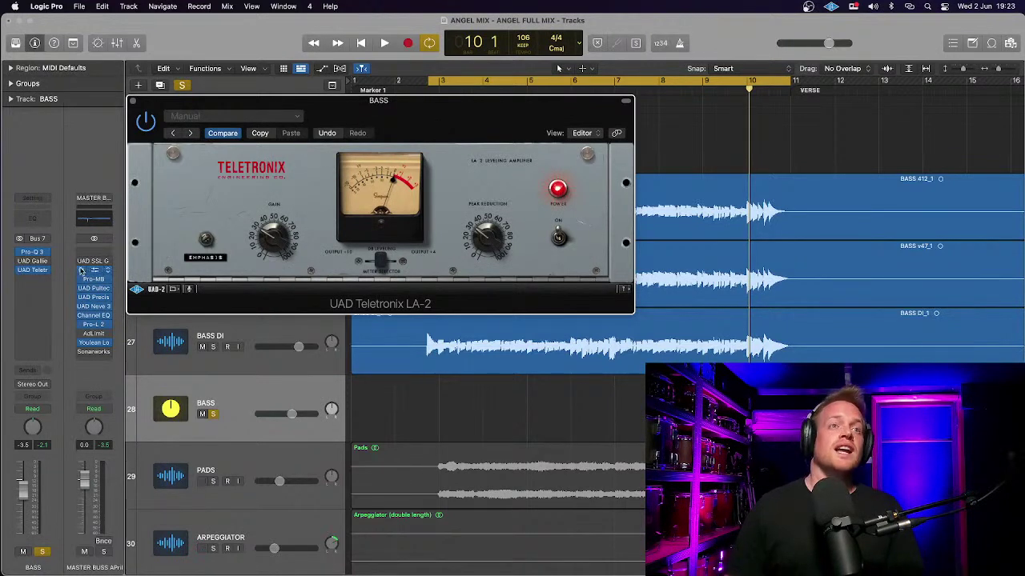
pyautogui.press('space')
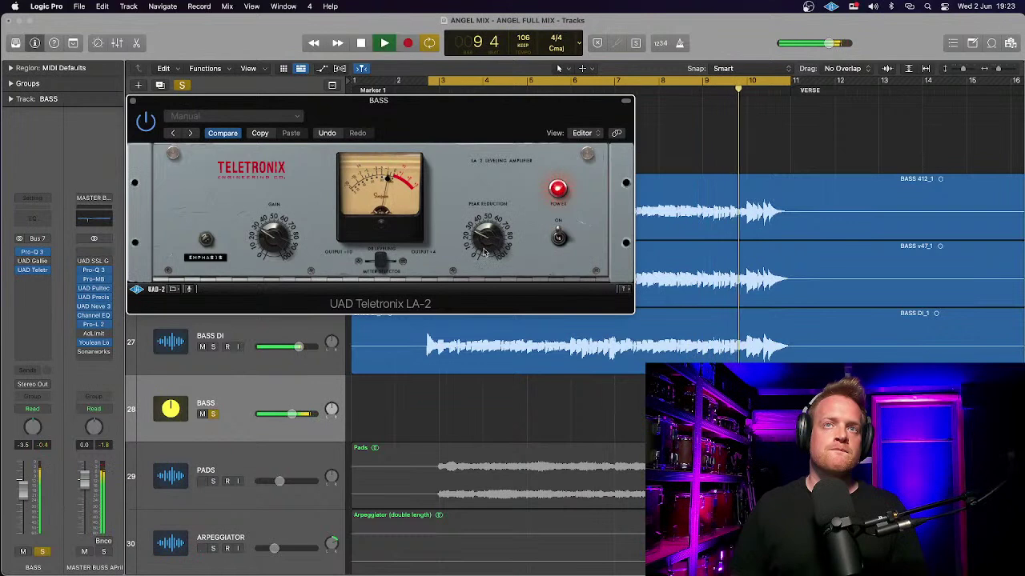
pyautogui.press('space')
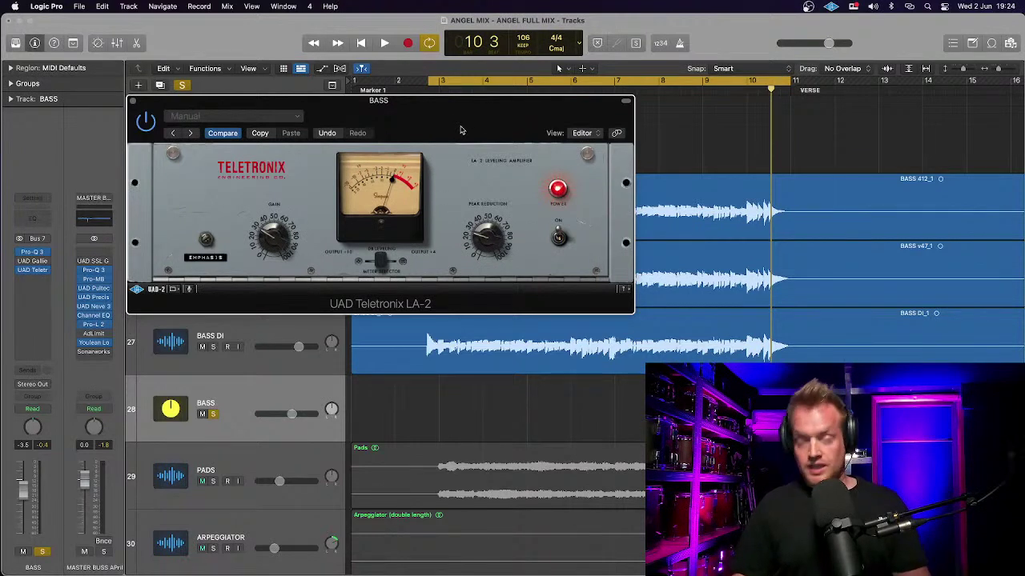
pyautogui.press('space')
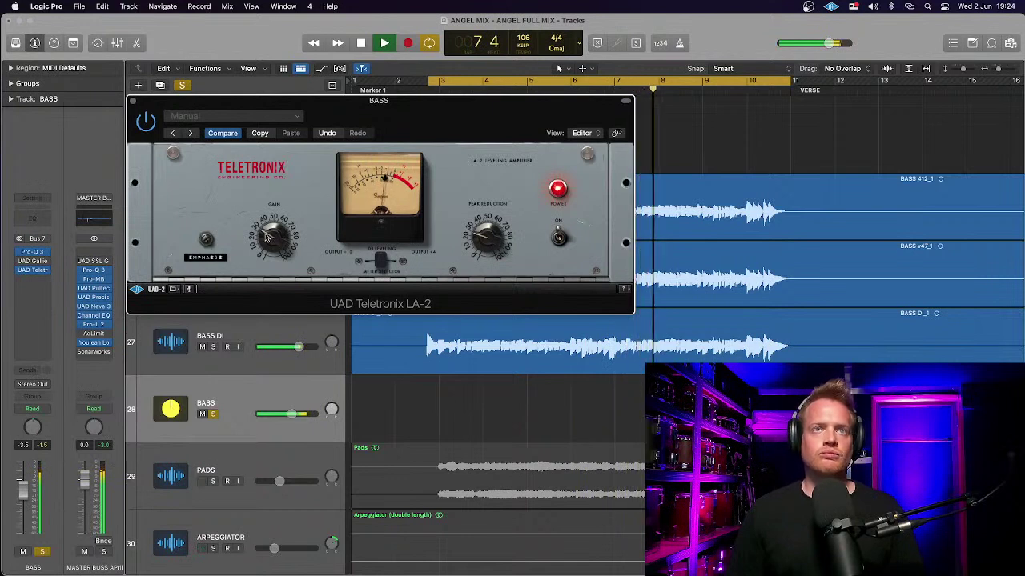
pyautogui.press('space')
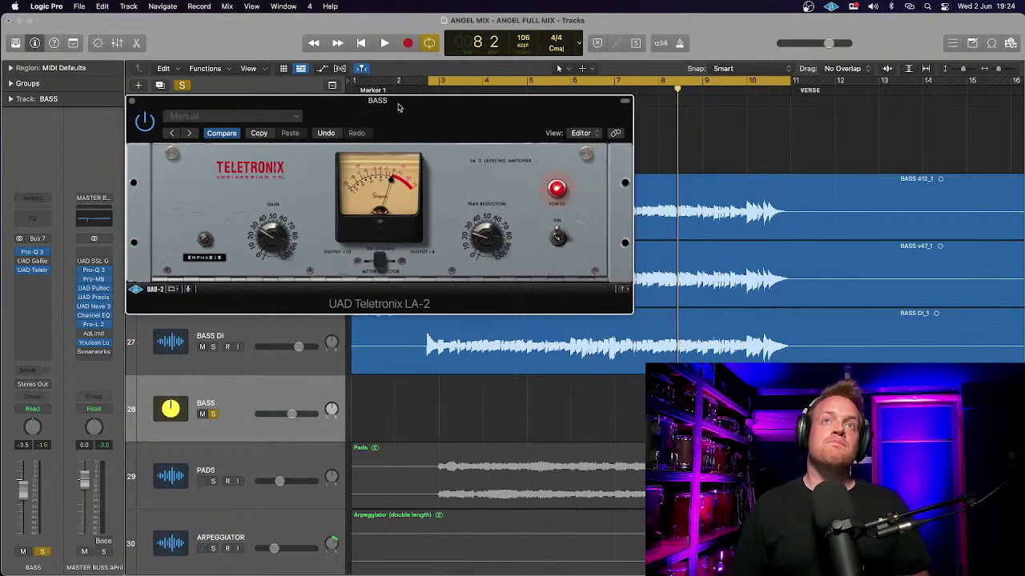
pyautogui.moveTo(398, 106); pyautogui.dragTo(396, 107)
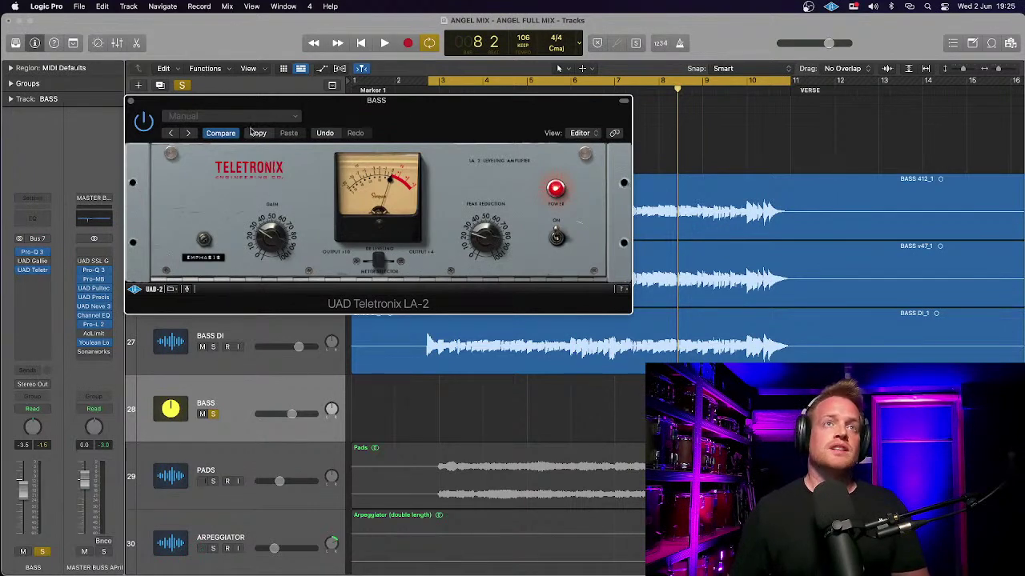
# Step: Solo the DRUMS buss alongside BASS and play both to check the LA-2 gain against the drums
pyautogui.moveTo(245, 105); pyautogui.dragTo(523, 118)
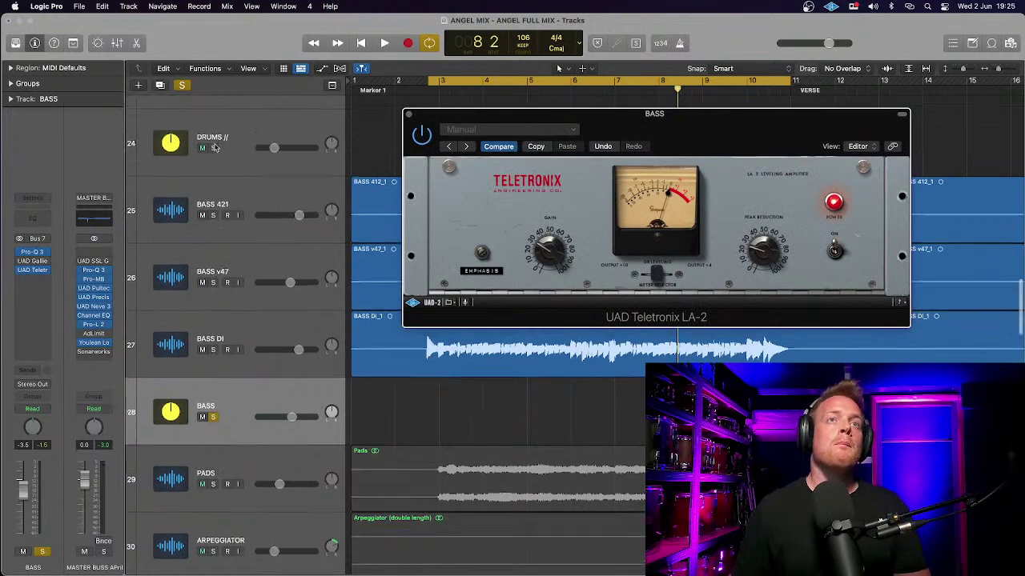
pyautogui.scroll(2, 214, 126)
pyautogui.click(213, 119)
pyautogui.press('space')
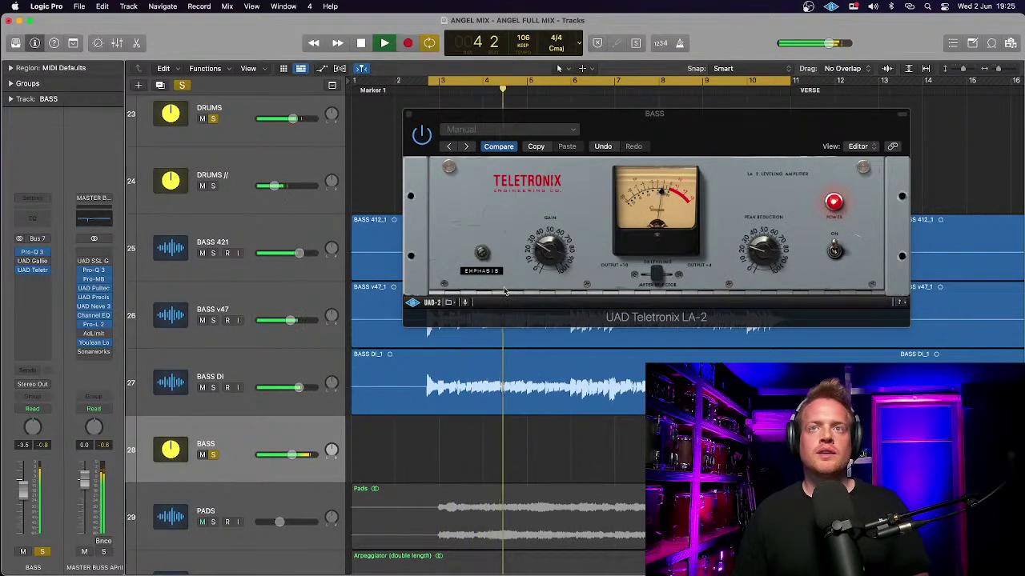
pyautogui.click(538, 250)
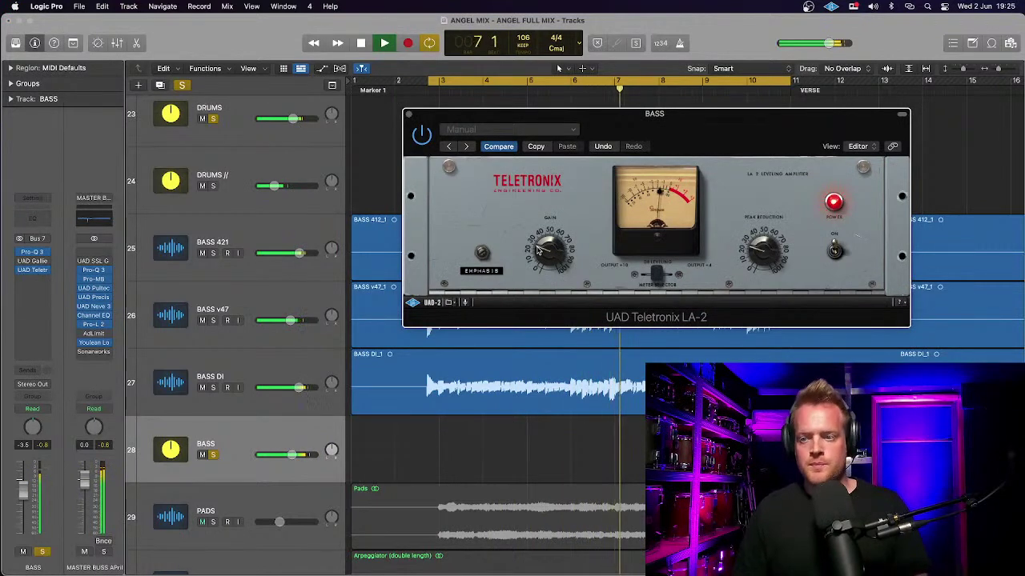
pyautogui.press('space')
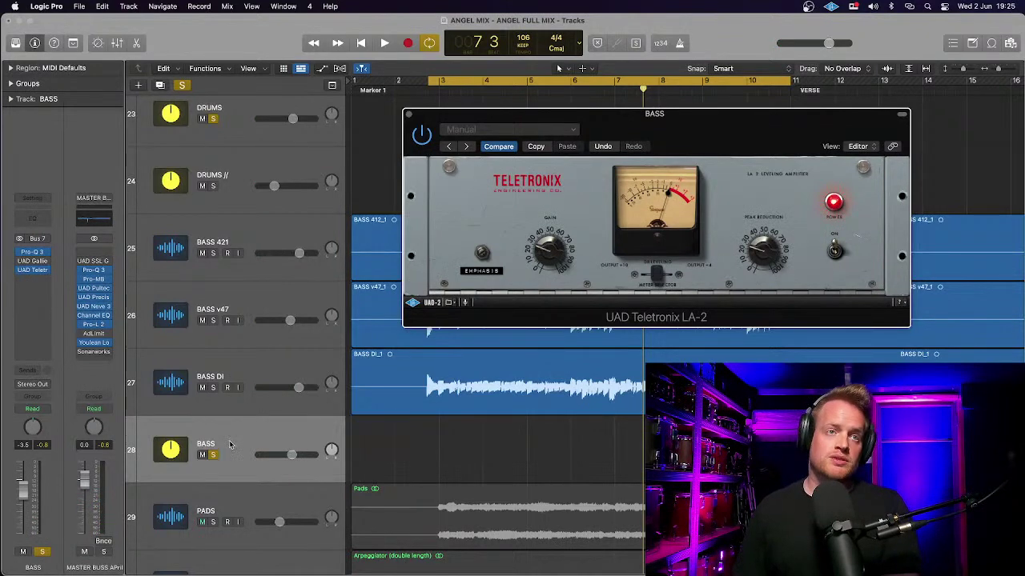
# Step: Lower the BASS buss volume to -12.8 dB, balancing it by ear against the soloed drums
pyautogui.press('v')
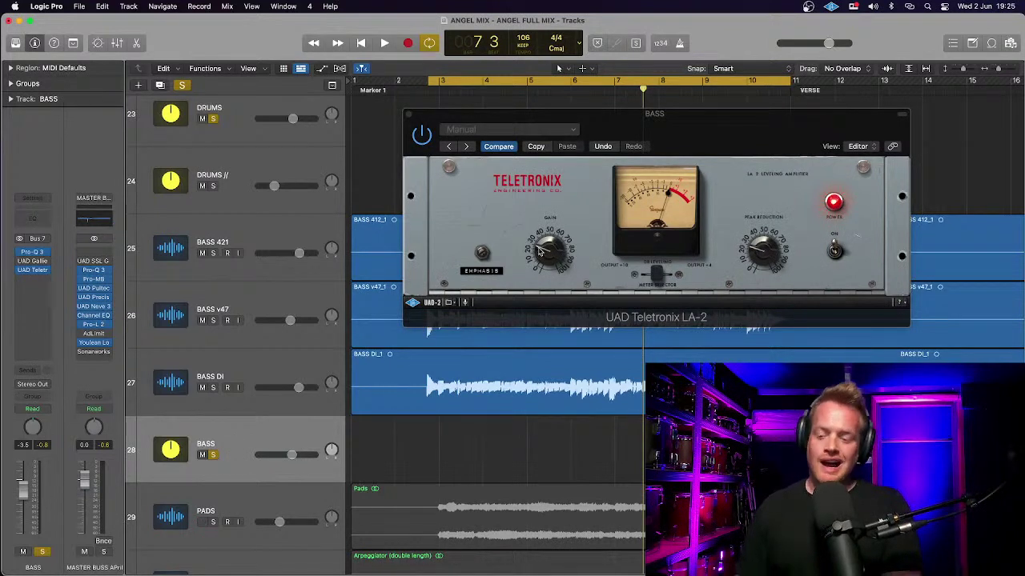
pyautogui.click(538, 251)
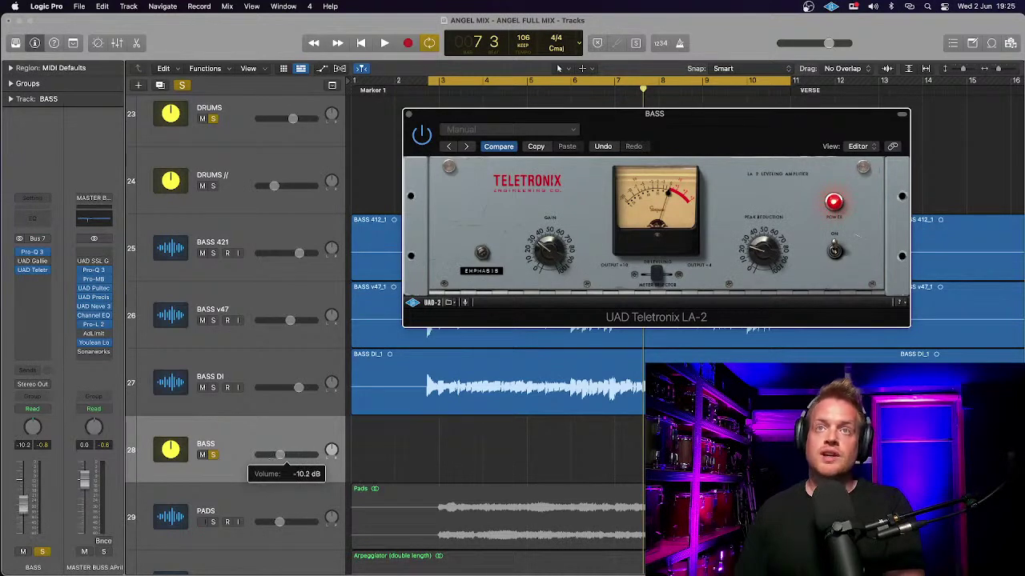
pyautogui.click(533, 247)
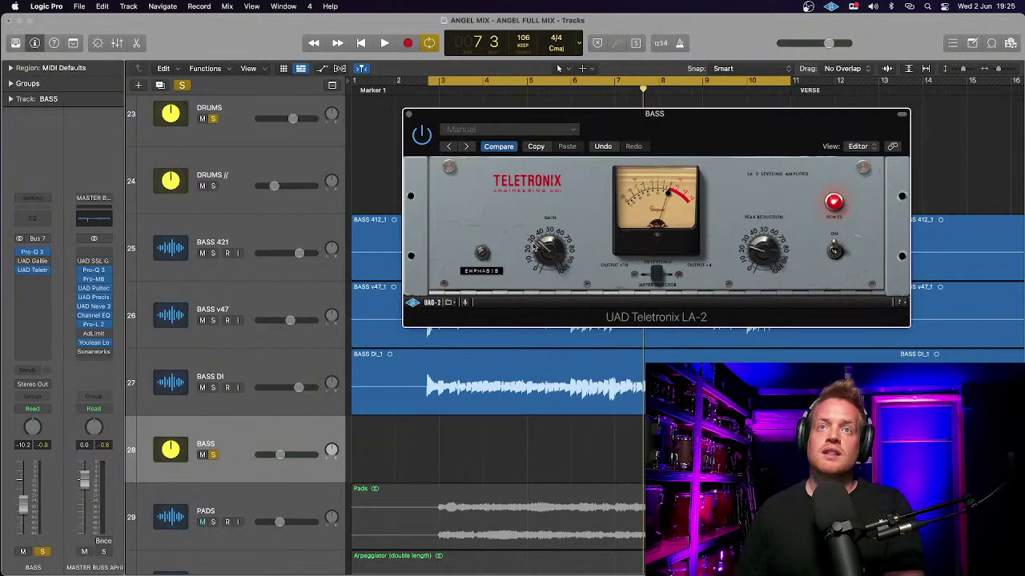
pyautogui.press('space')
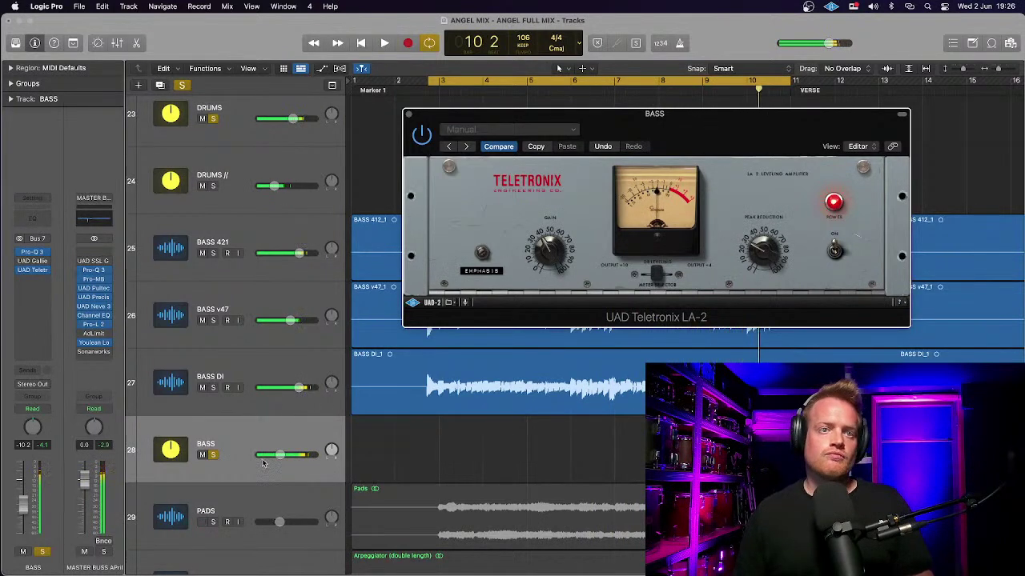
pyautogui.moveTo(279, 454); pyautogui.dragTo(280, 455)
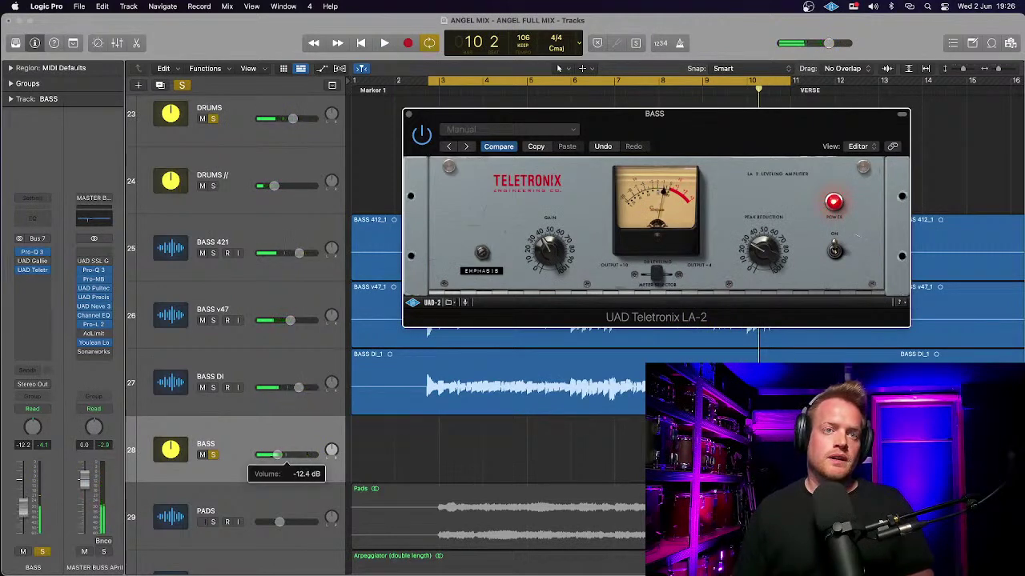
pyautogui.press('space')
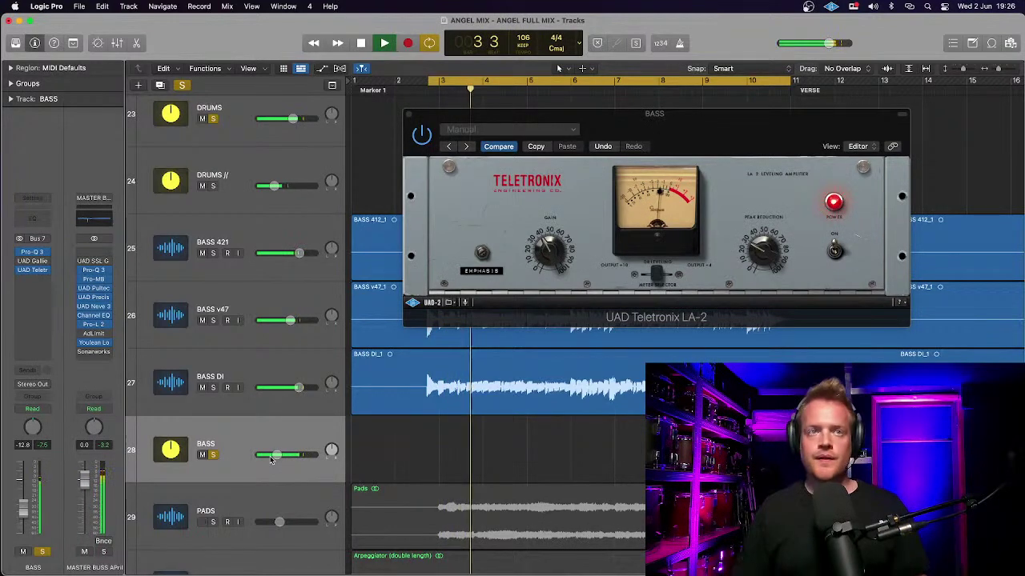
pyautogui.press('space')
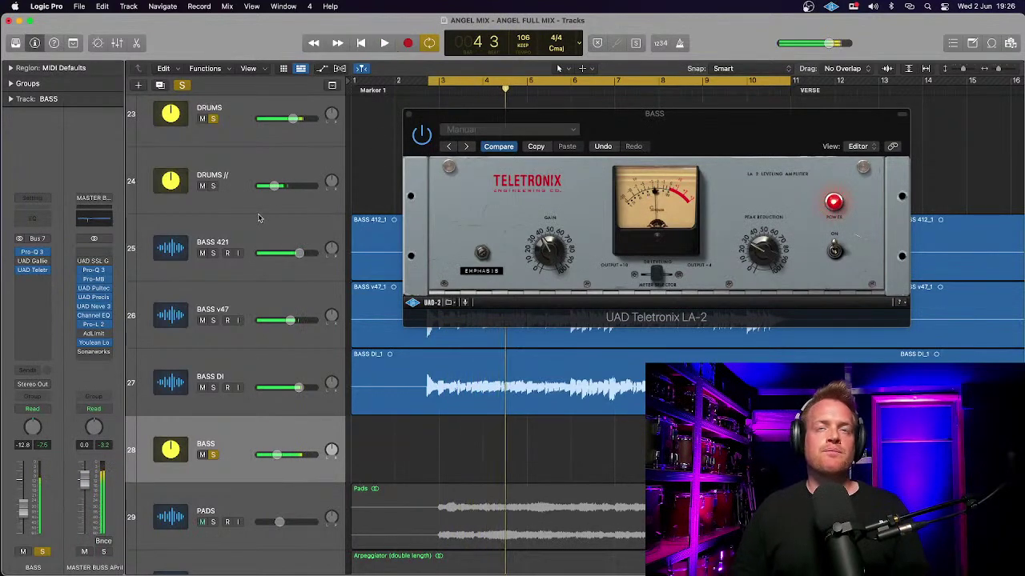
# Step: Close the Teletronix LA-2 window, clear all solos and play the full mix to hear the bass in context
pyautogui.click(406, 117)
pyautogui.click(407, 116)
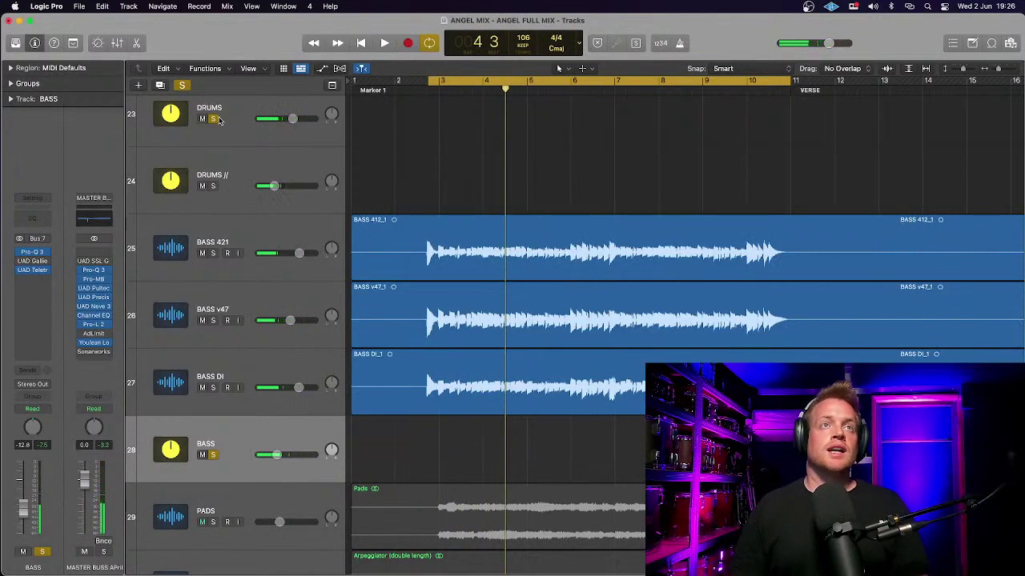
pyautogui.hotkey('ctrl', 's')
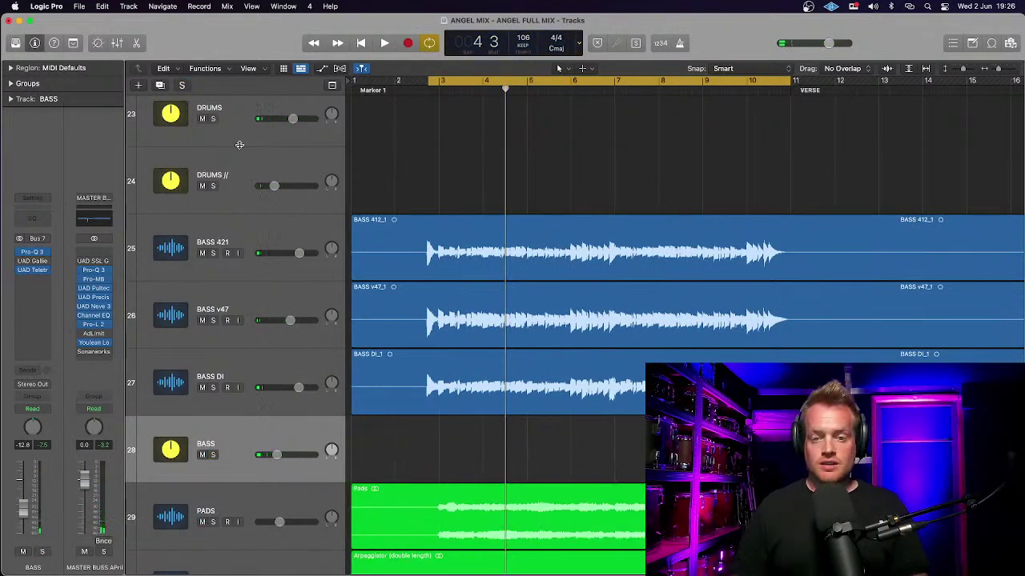
pyautogui.press('space')
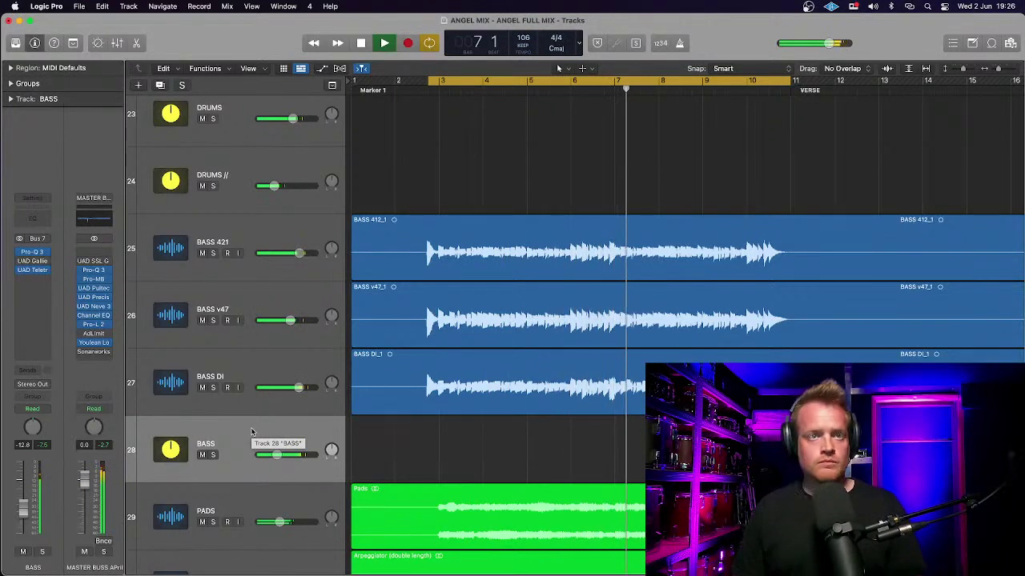
# Step: Raise the BASS buss volume to about -11.8 dB, judging the balance against the full mix
pyautogui.click(276, 454)
pyautogui.moveTo(276, 454); pyautogui.dragTo(278, 454)
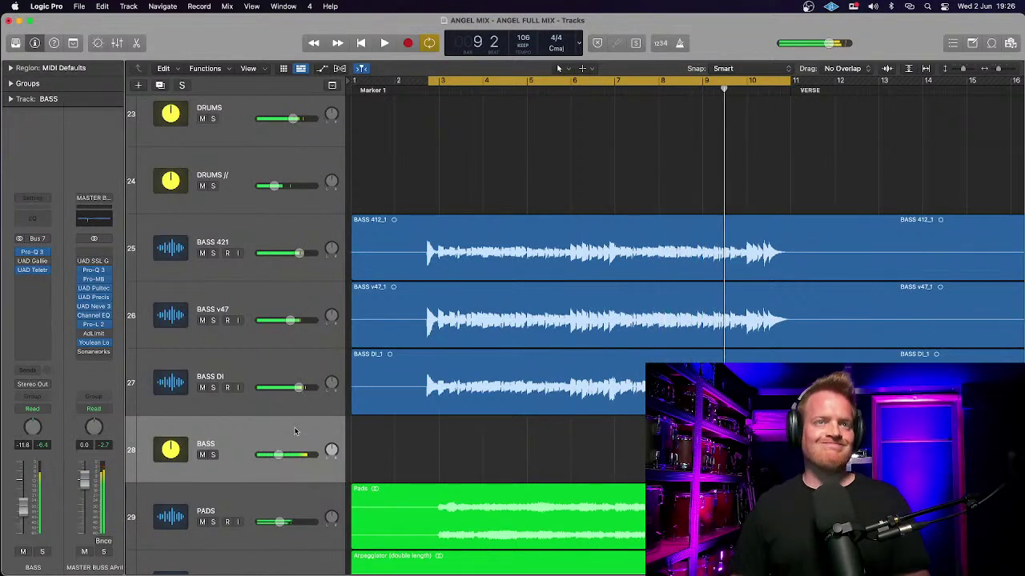
# Step: Open the Channel EQ on the BASS 421 track and add a broad boost of +2.6 dB at 3520 Hz
pyautogui.click(283, 232)
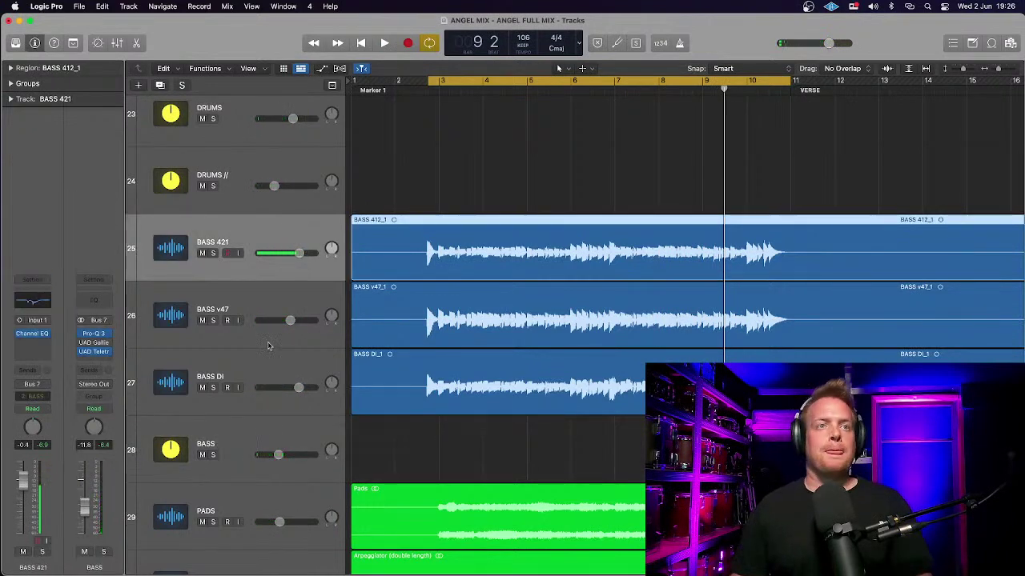
pyautogui.click(267, 357)
pyautogui.click(260, 230)
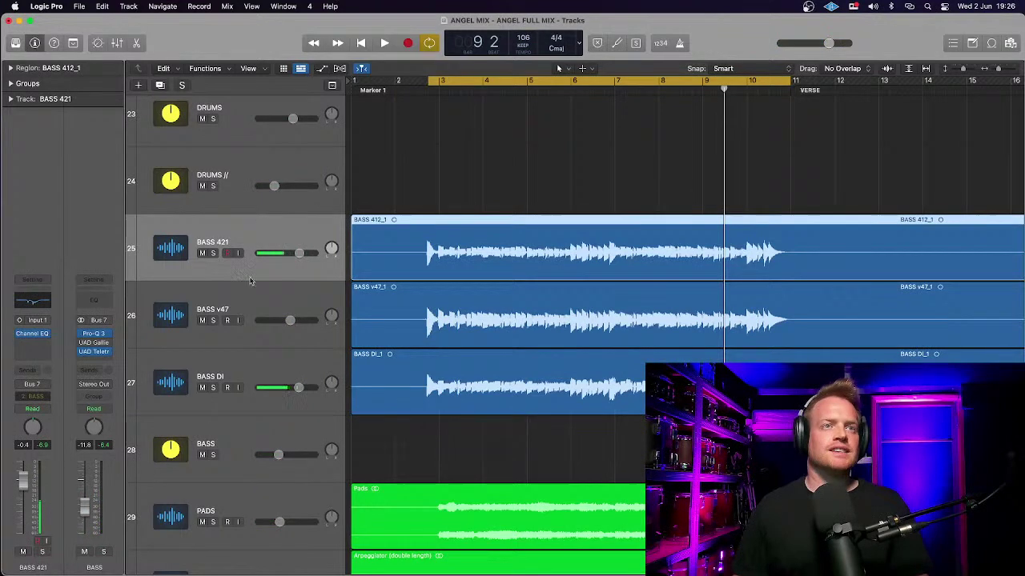
pyautogui.click(245, 304)
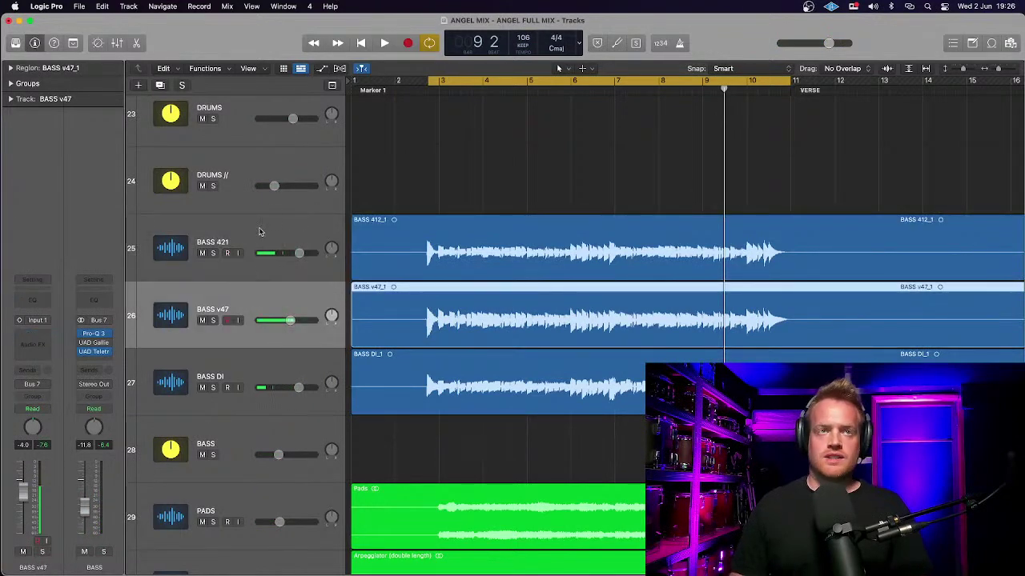
pyautogui.click(258, 232)
pyautogui.click(254, 299)
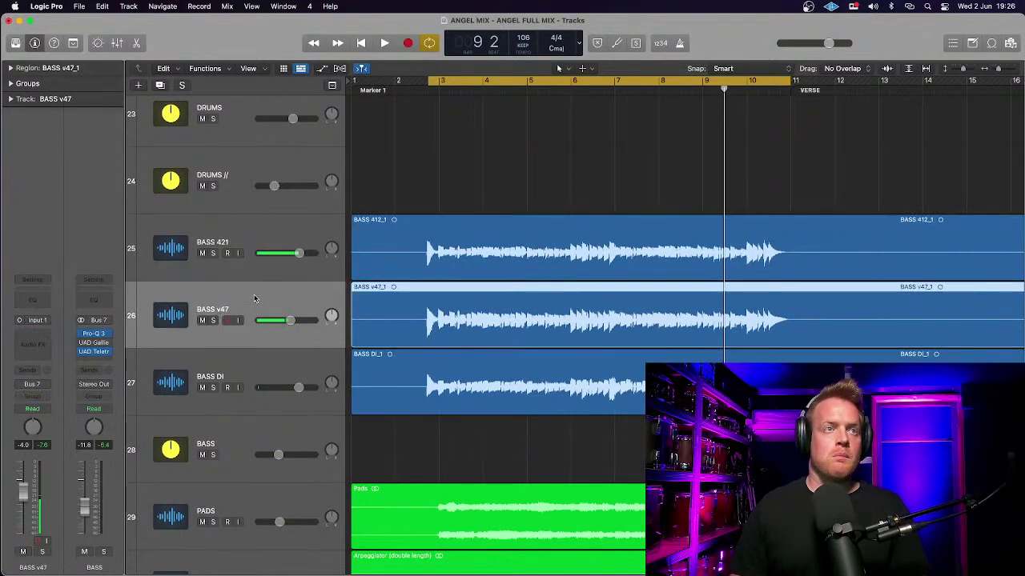
pyautogui.click(245, 239)
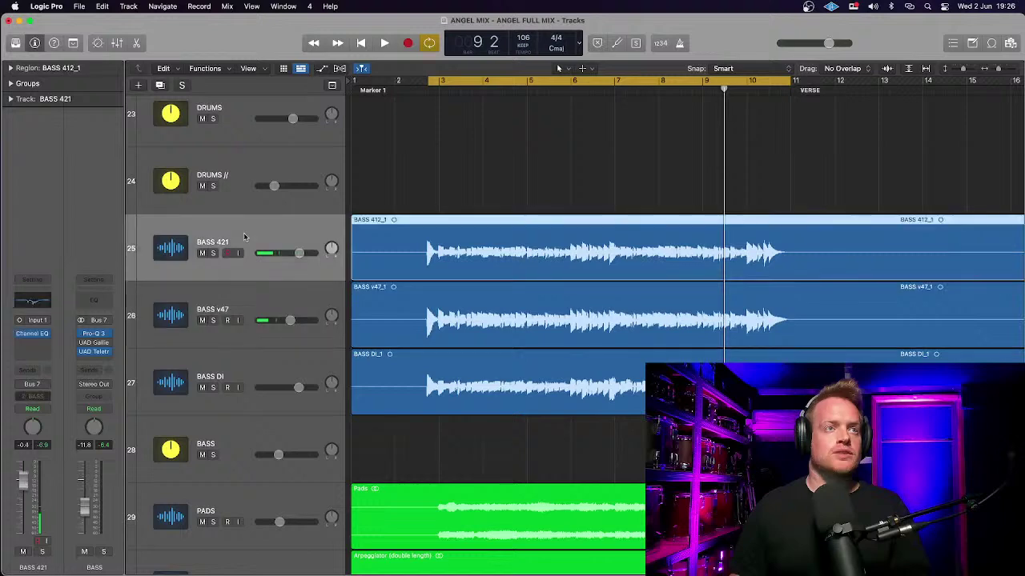
pyautogui.press('e')
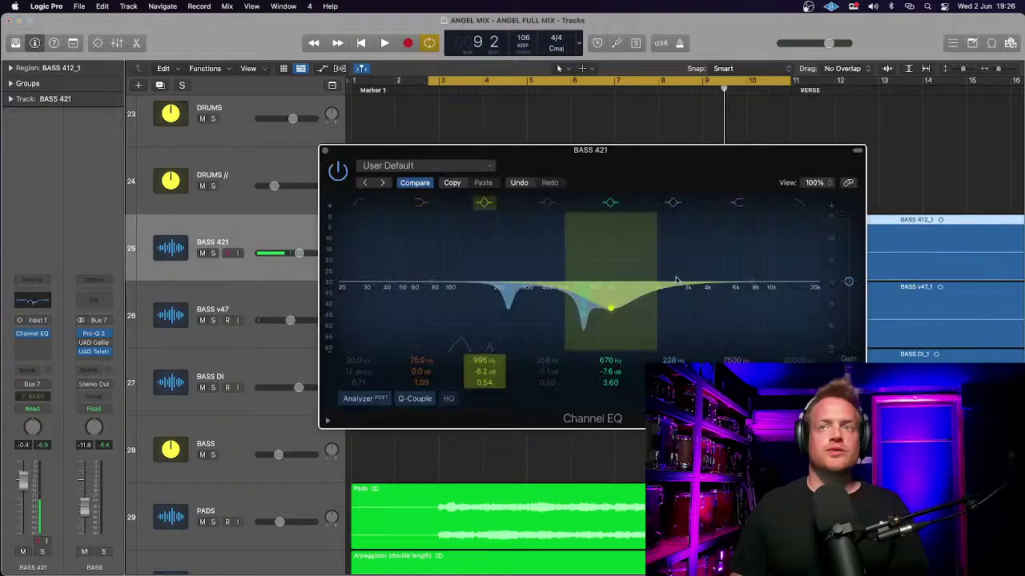
pyautogui.moveTo(530, 284); pyautogui.dragTo(698, 271)
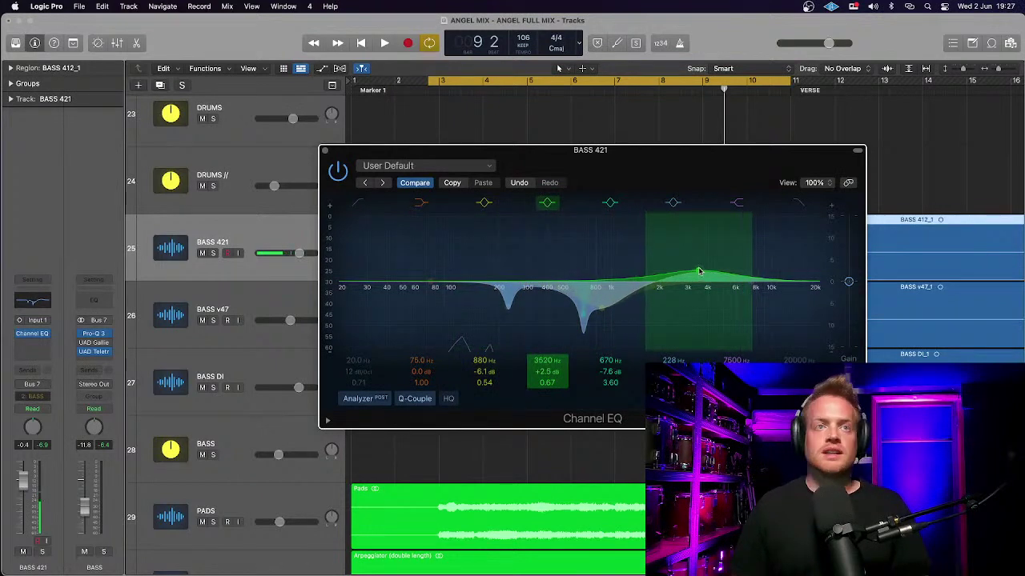
# Step: Check the Pro-Q 3 curve on the BASS buss and close its window
pyautogui.click(225, 435)
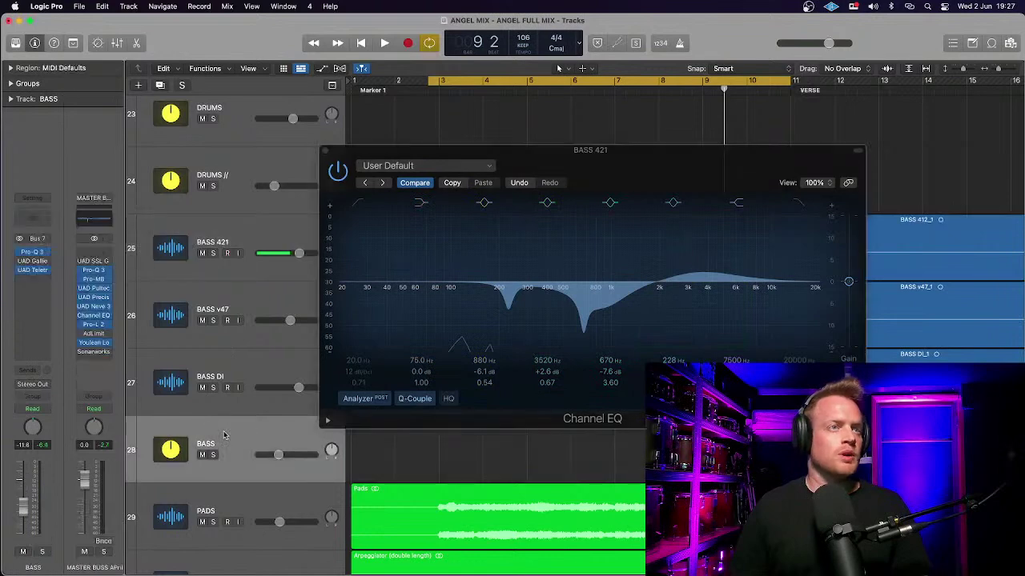
pyautogui.click(33, 253)
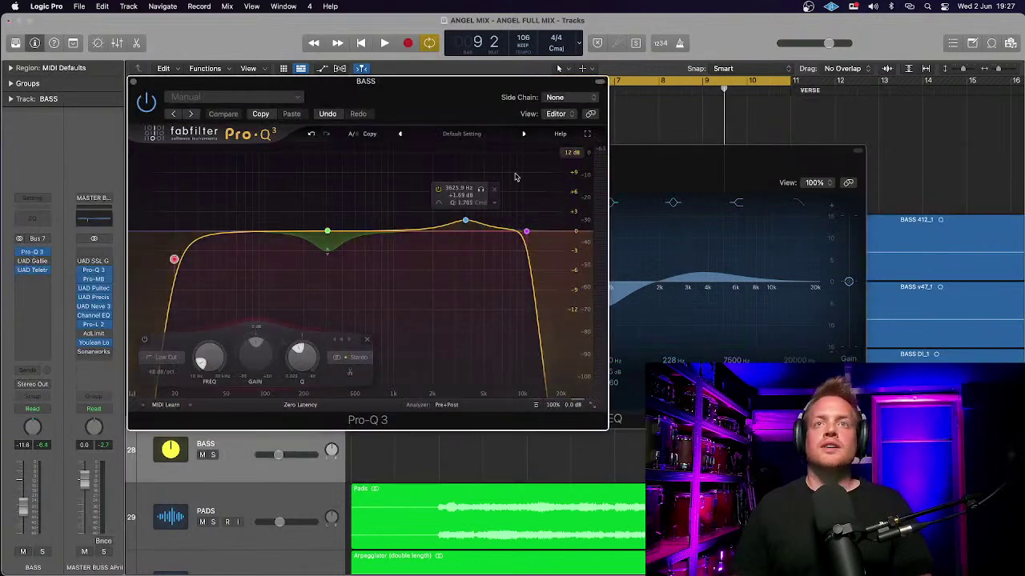
pyautogui.click(133, 82)
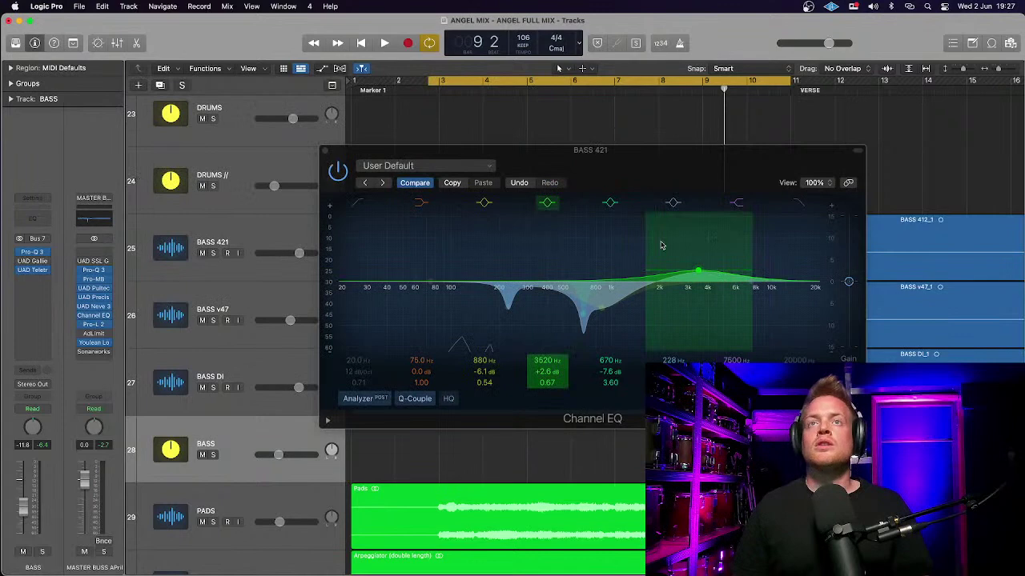
# Step: Shift the BASS 421 upper-mid boost to 3120 Hz at +2.8 dB during full-mix playback and close the Channel EQ
pyautogui.press('space')
pyautogui.moveTo(614, 150); pyautogui.dragTo(465, 100)
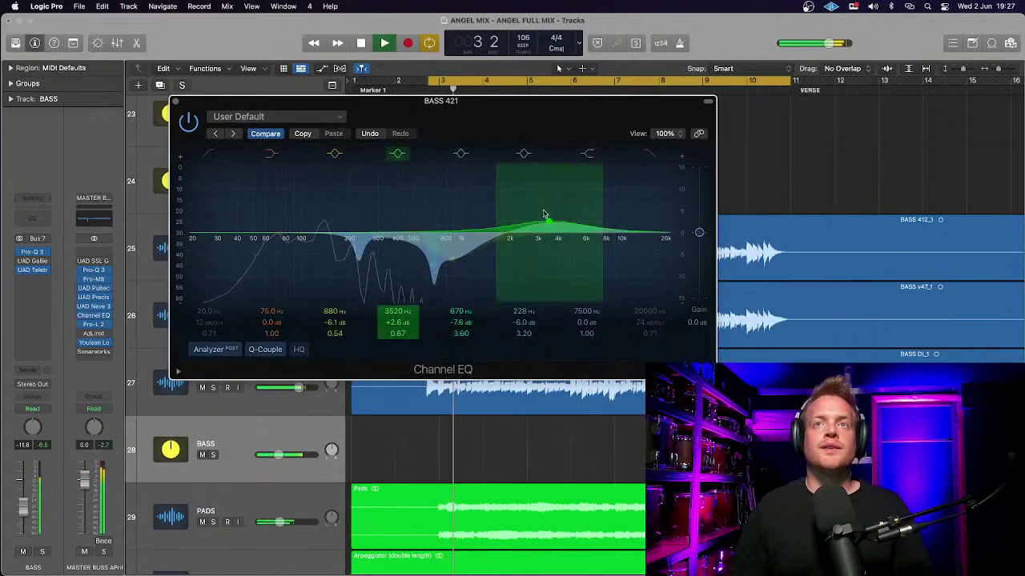
pyautogui.moveTo(543, 214)
pyautogui.mouseDown()
pyautogui.moveTo(556, 178)
pyautogui.moveTo(521, 194)
pyautogui.moveTo(537, 195)
pyautogui.moveTo(542, 224)
pyautogui.mouseUp()
pyautogui.press('space')
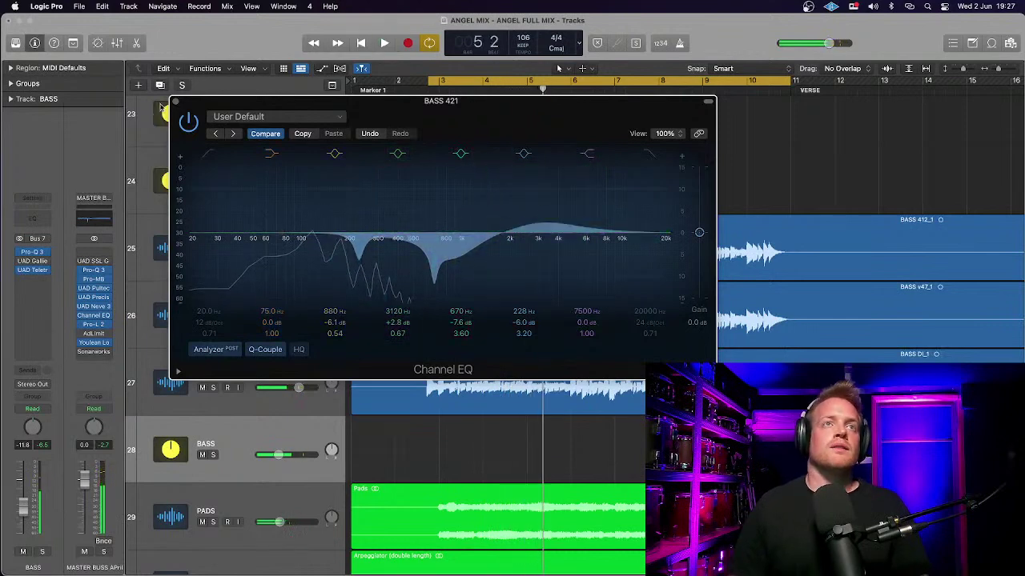
pyautogui.click(175, 101)
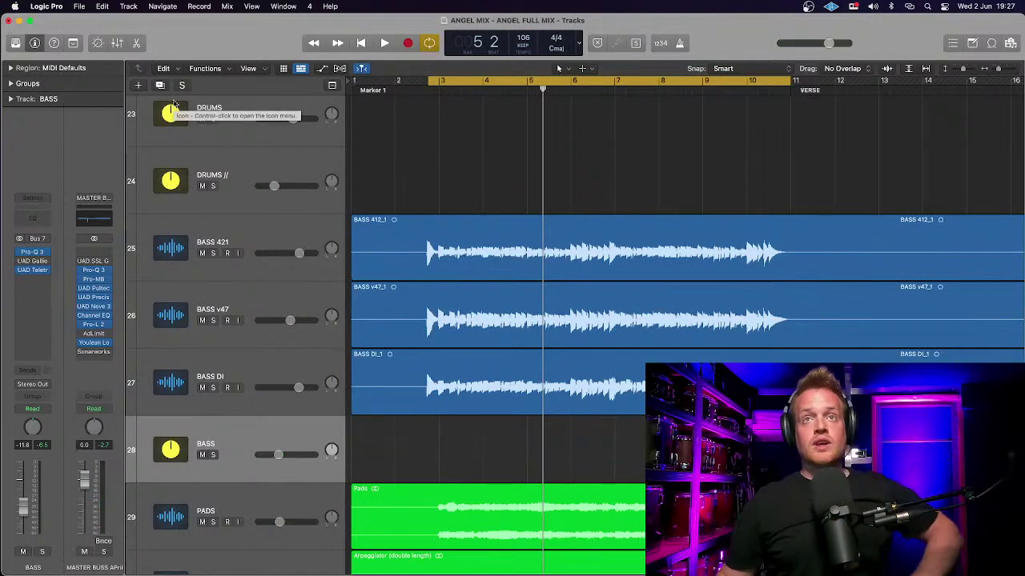
# Step: Inspect the UAD Gallien Krueger 800RB settings on the BASS DI track during playback and close the plug-in
pyautogui.click(140, 384)
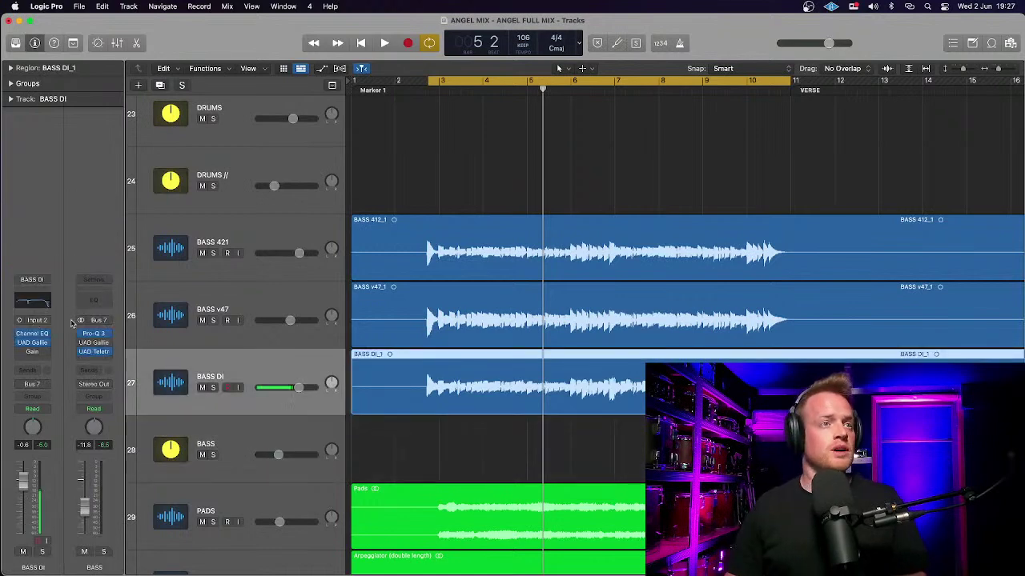
pyautogui.click(32, 343)
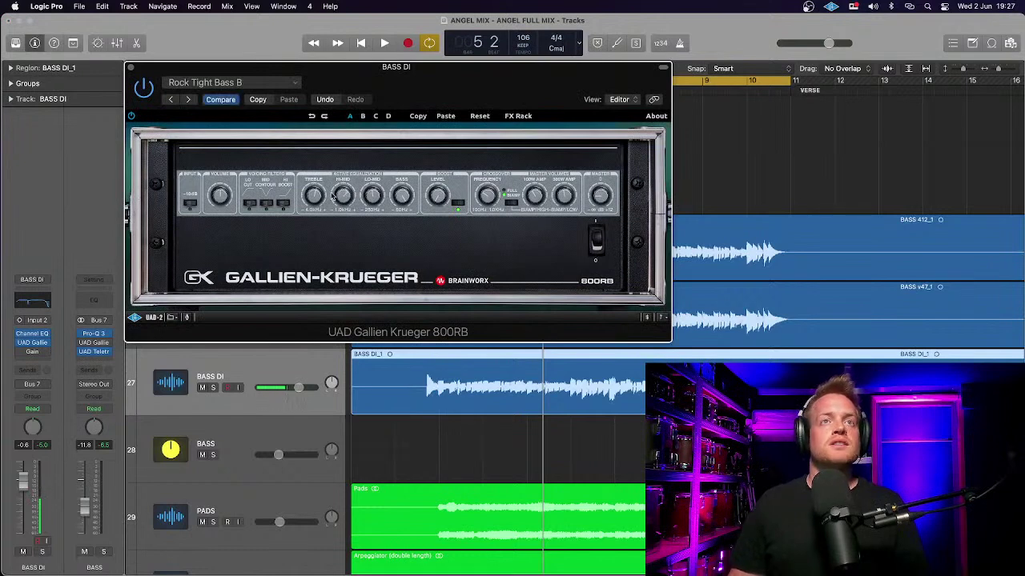
pyautogui.press('space')
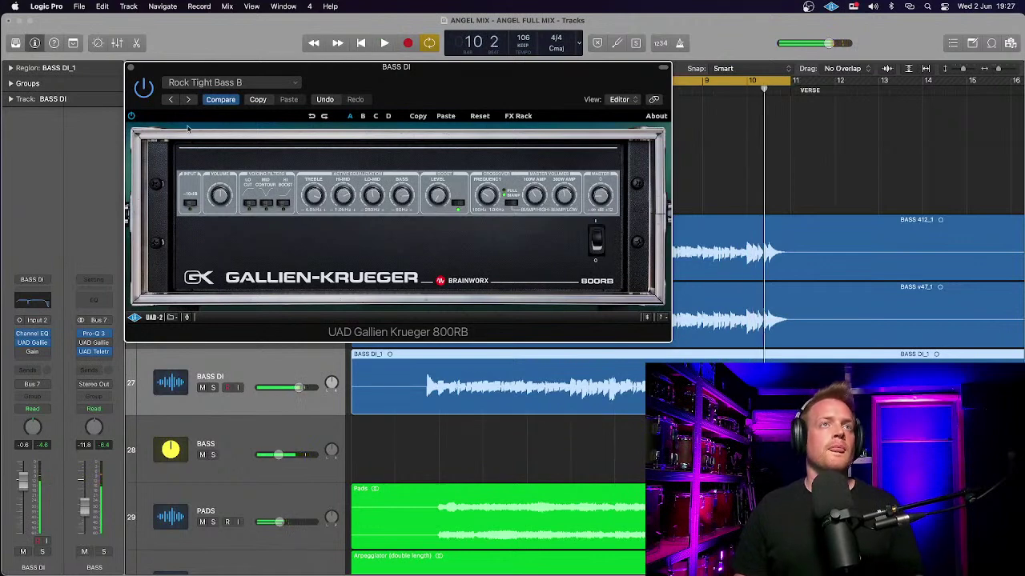
pyautogui.click(133, 69)
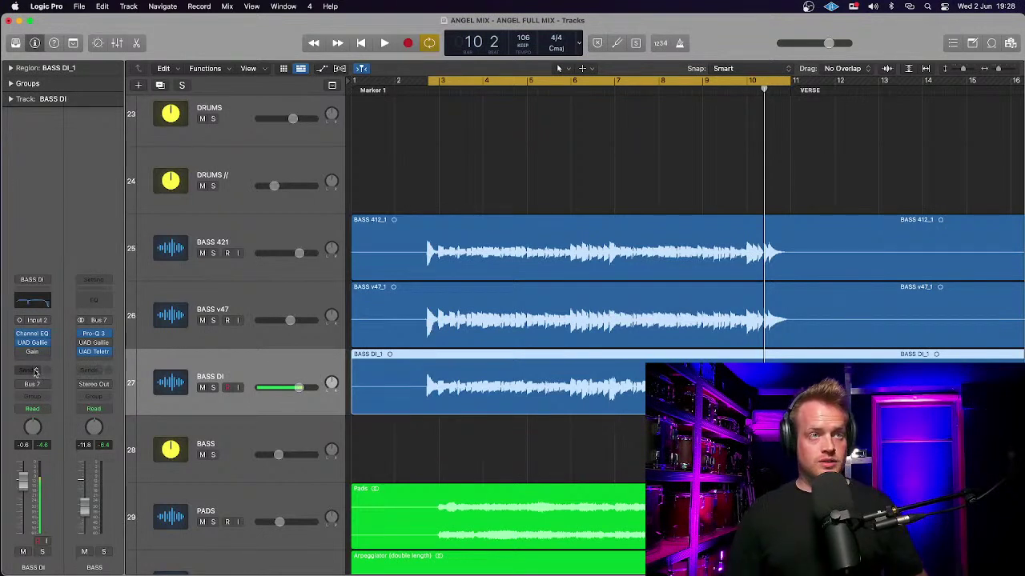
# Step: Add a send from the BASS buss to the unused Bus 30
pyautogui.click(229, 453)
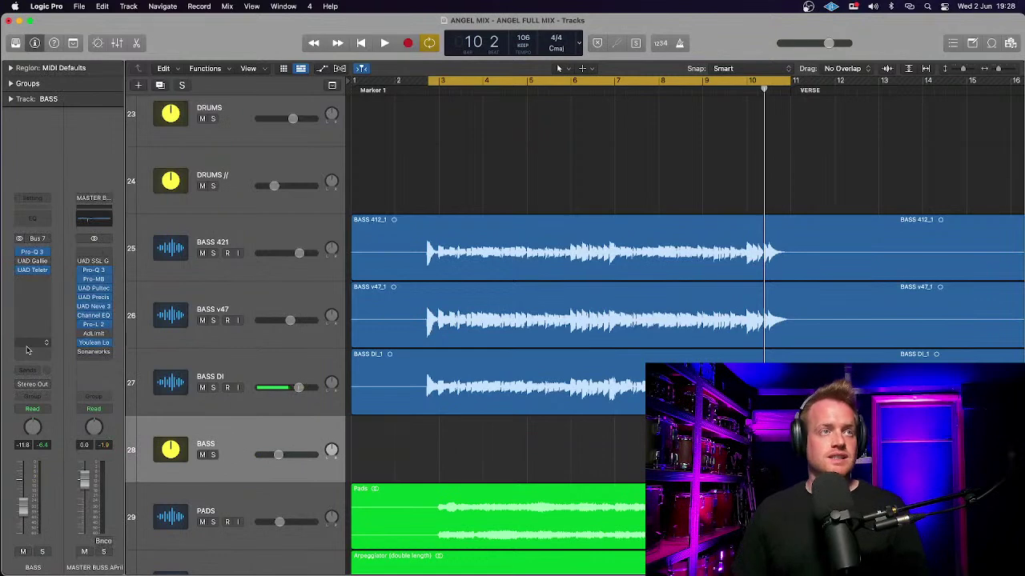
pyautogui.click(37, 372)
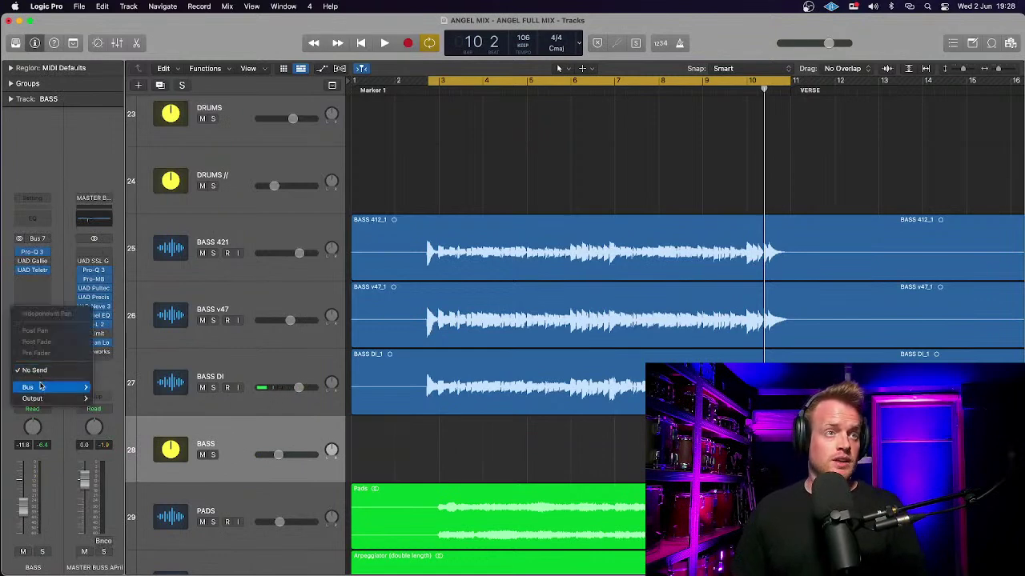
pyautogui.click(37, 383)
pyautogui.click(37, 378)
pyautogui.moveTo(32, 387)
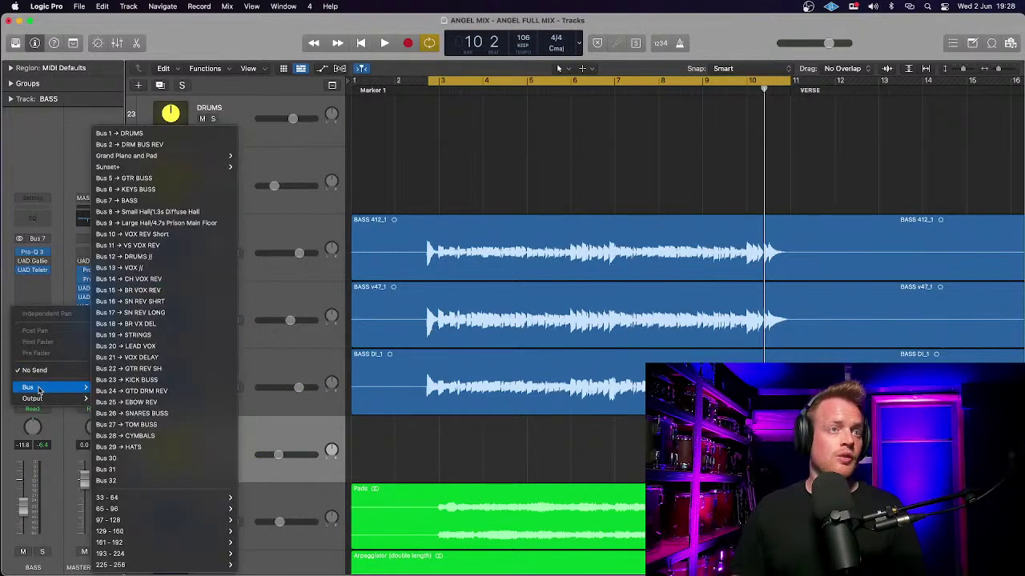
pyautogui.click(128, 457)
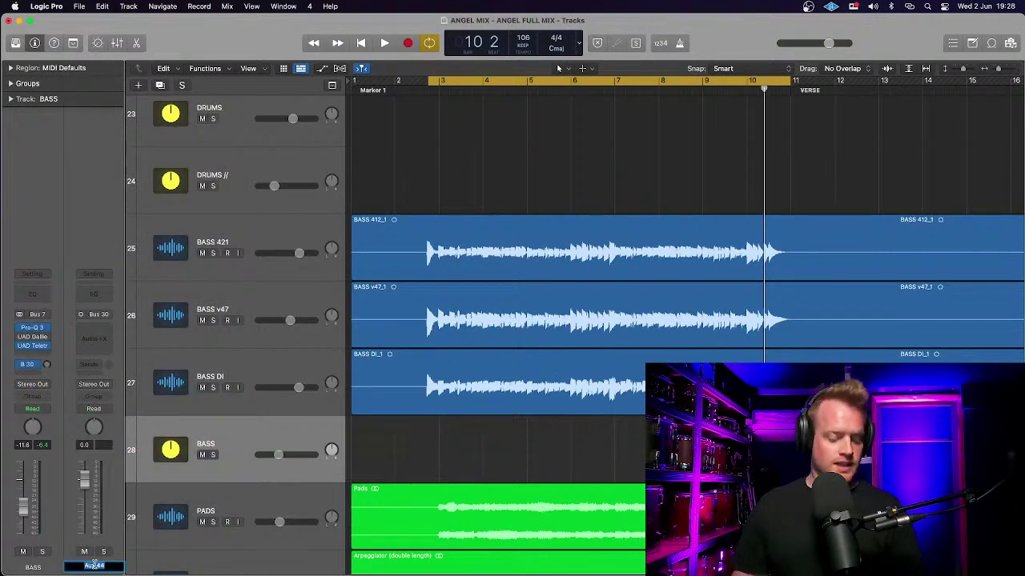
# Step: Name the new Bus 30 aux channel BASS // and set the BASS buss send level to 0 dB
pyautogui.write('ASS //')
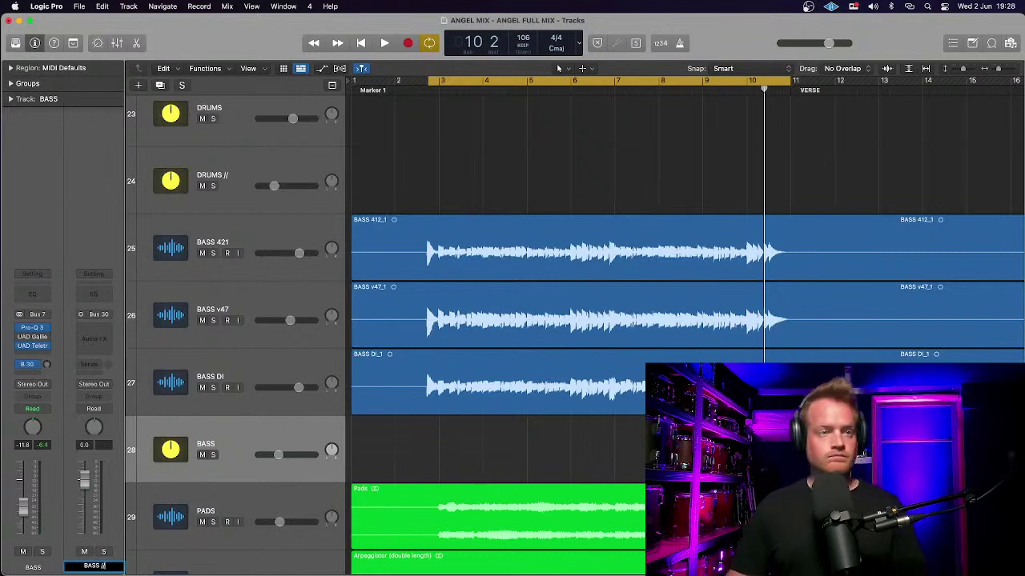
pyautogui.press('Return')
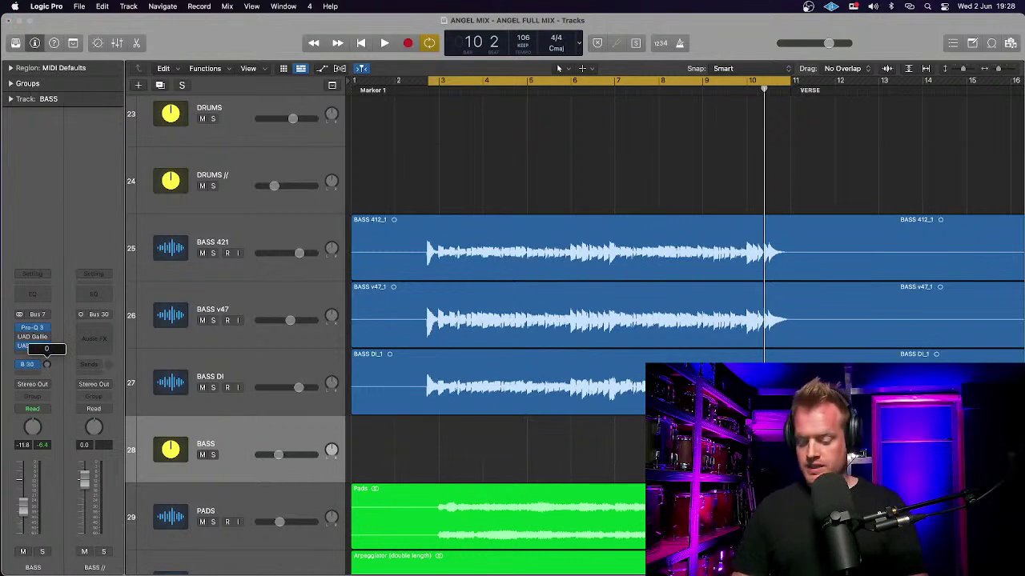
pyautogui.press('Return')
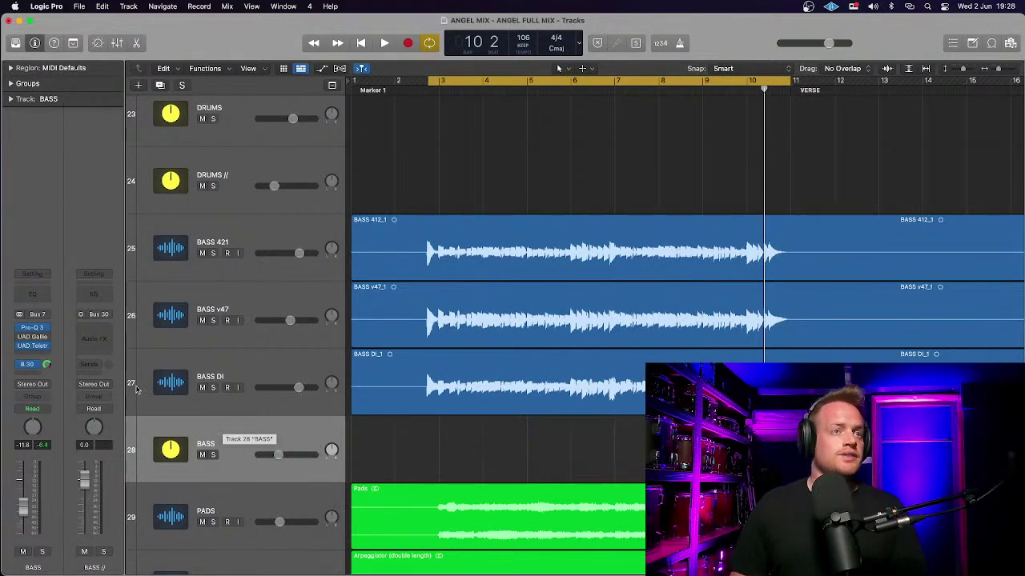
# Step: Insert the UAD Studer A800 tape plug-in on the BASS // aux channel
pyautogui.click(106, 329)
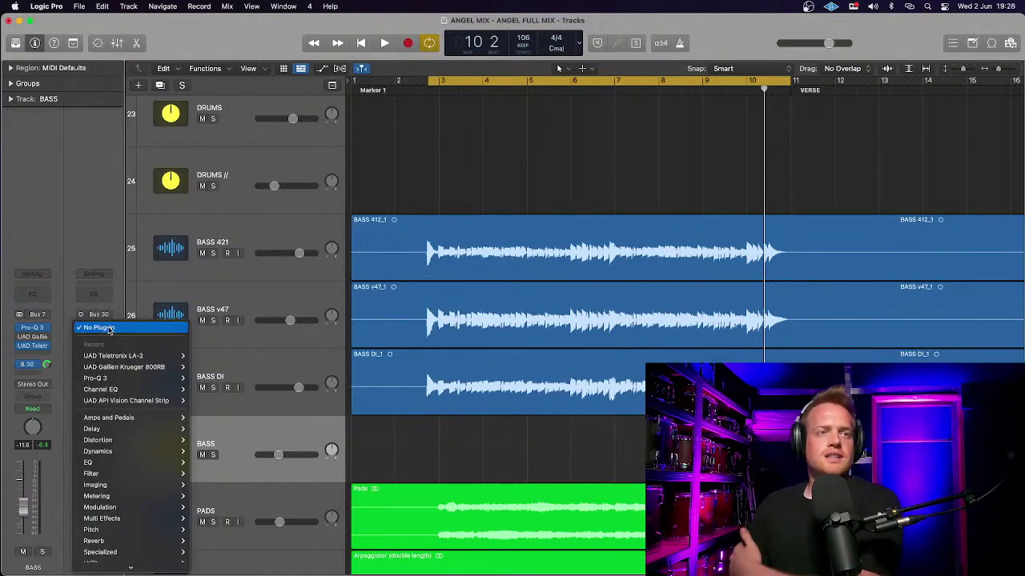
pyautogui.moveTo(156, 566)
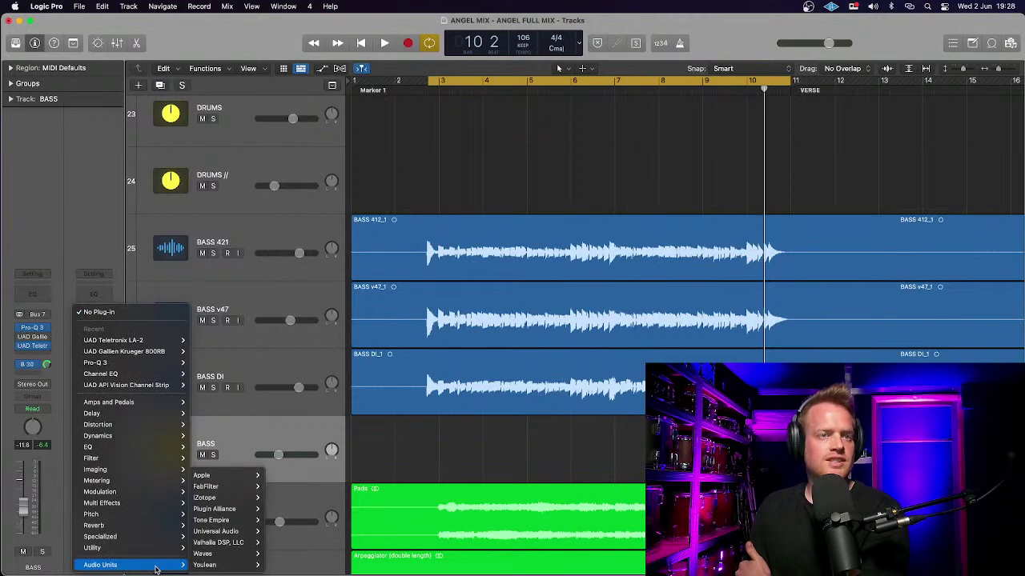
pyautogui.moveTo(224, 549)
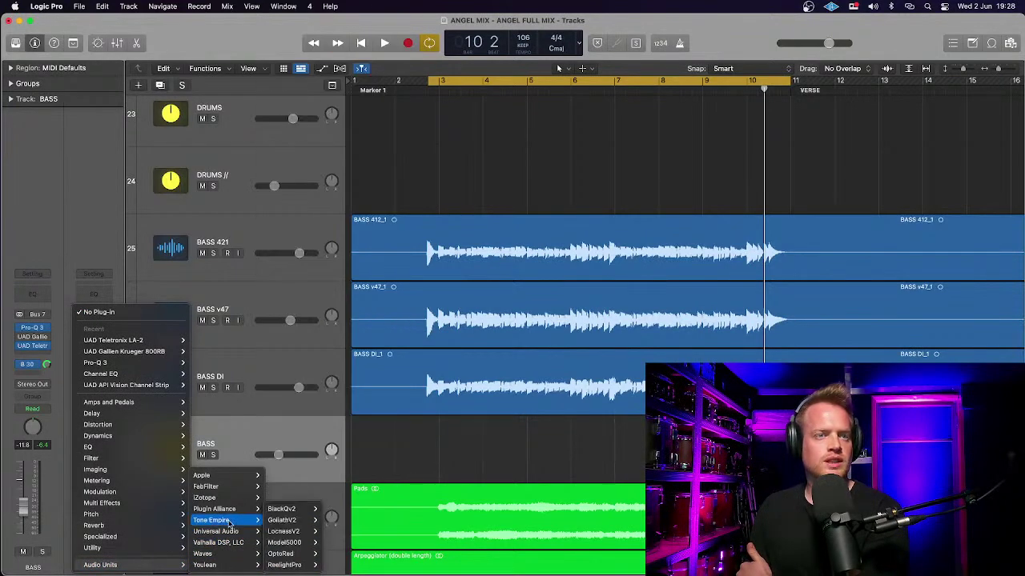
pyautogui.moveTo(229, 511)
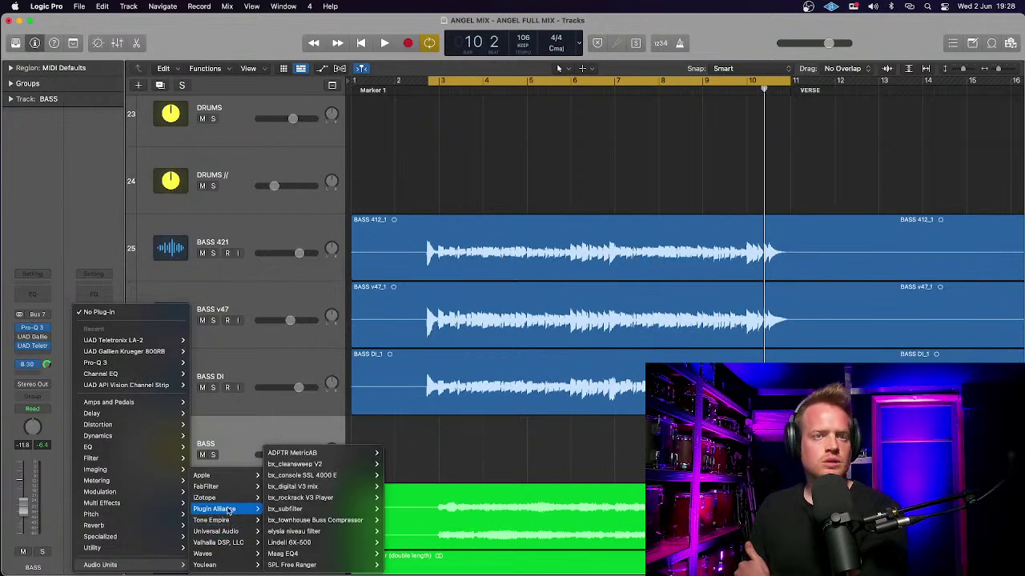
pyautogui.moveTo(321, 490)
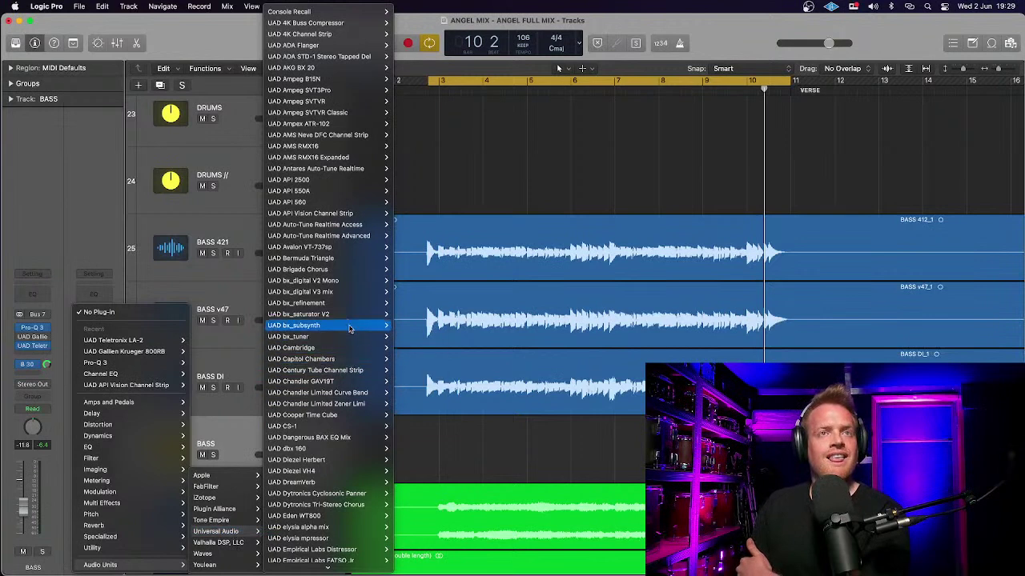
pyautogui.moveTo(346, 252)
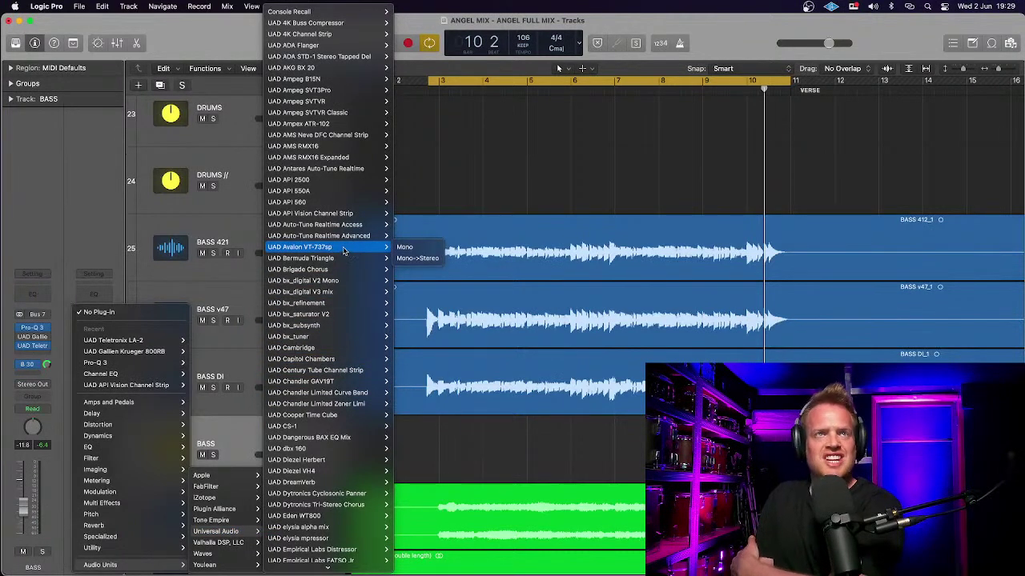
pyautogui.click(312, 223)
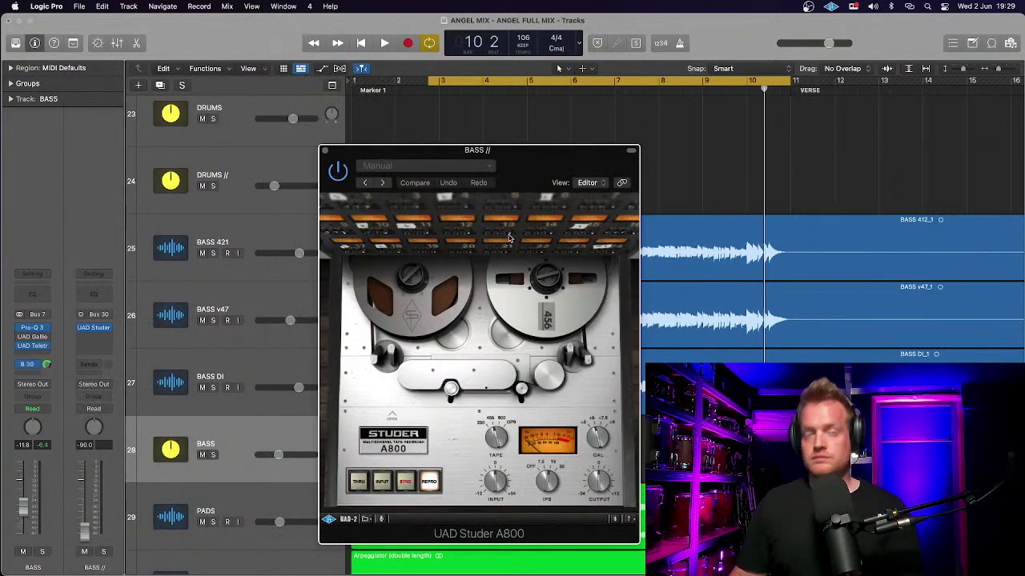
# Step: Bring the BASS // fader to -0.1 dB, solo the channel and play it through the Studer A800
pyautogui.moveTo(539, 159); pyautogui.dragTo(346, 73)
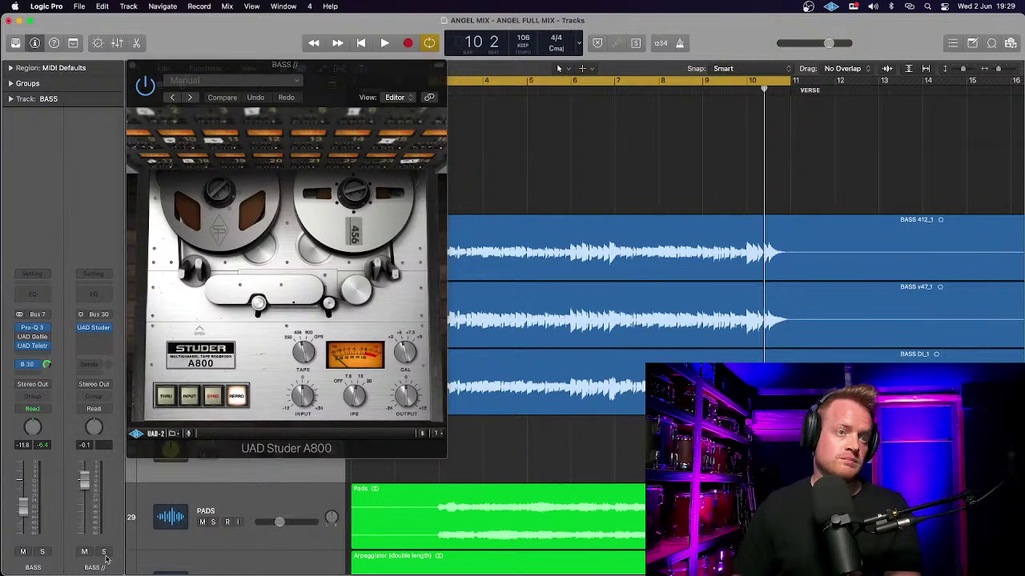
pyautogui.click(103, 553)
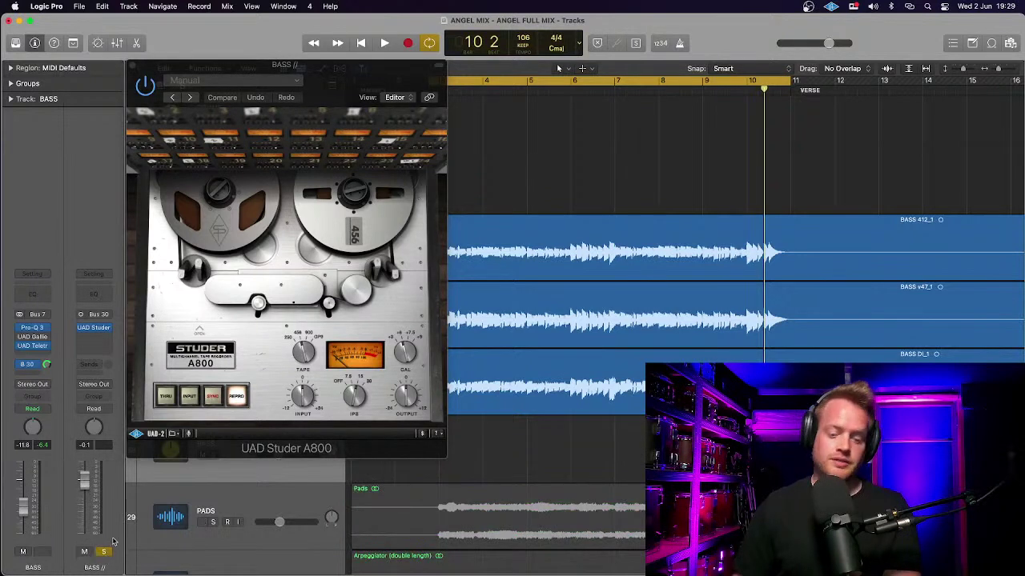
pyautogui.press('space')
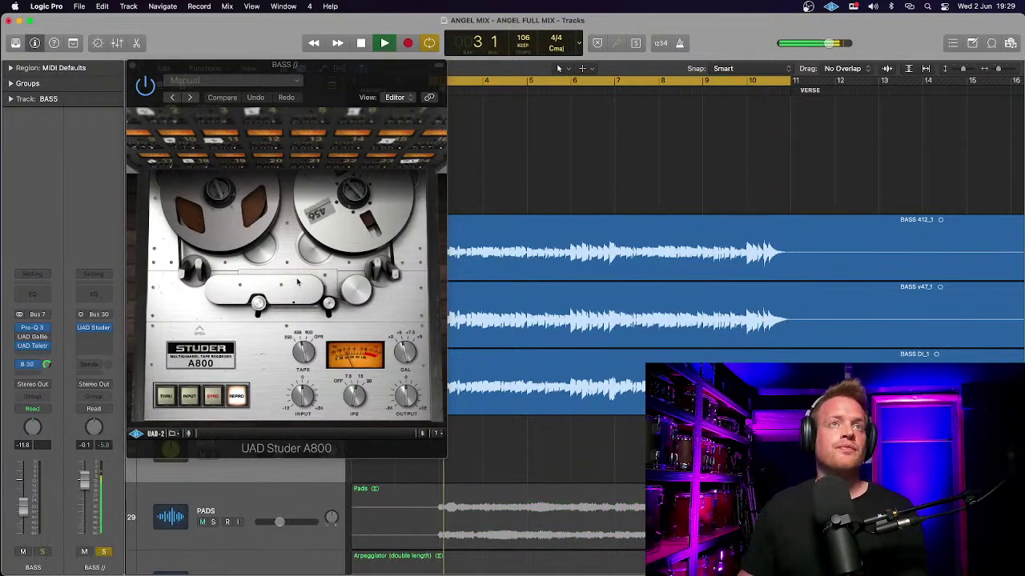
# Step: Load the factory preset Bass-30IPS GP9 +3 in the Studer A800 and raise its input level slightly
pyautogui.click(286, 84)
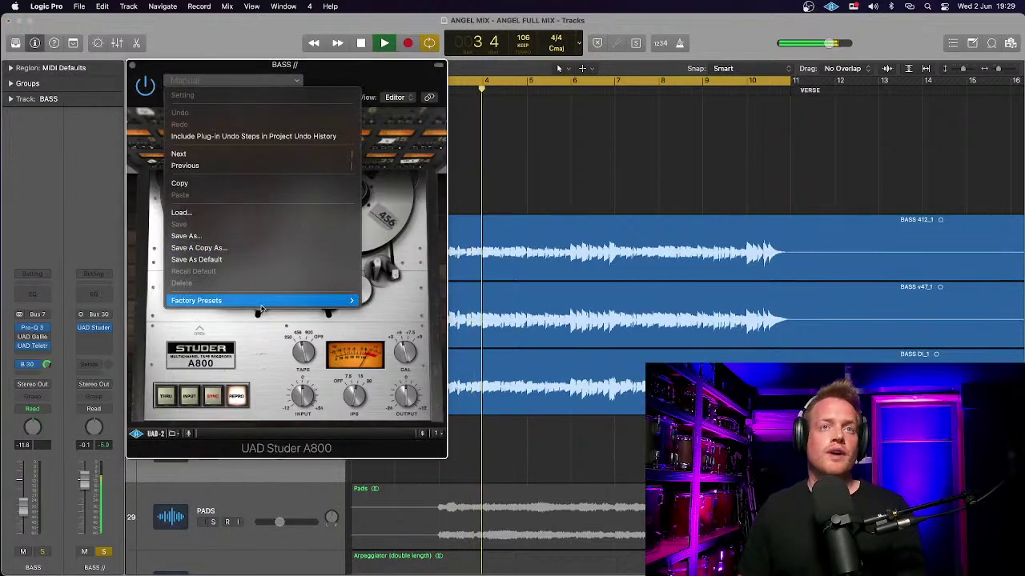
pyautogui.moveTo(261, 304)
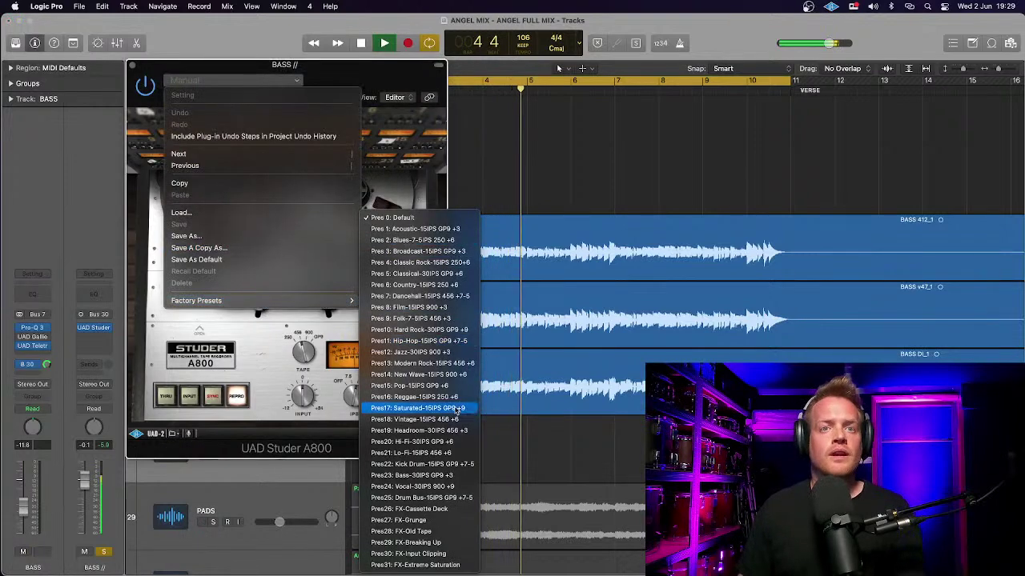
pyautogui.click(421, 475)
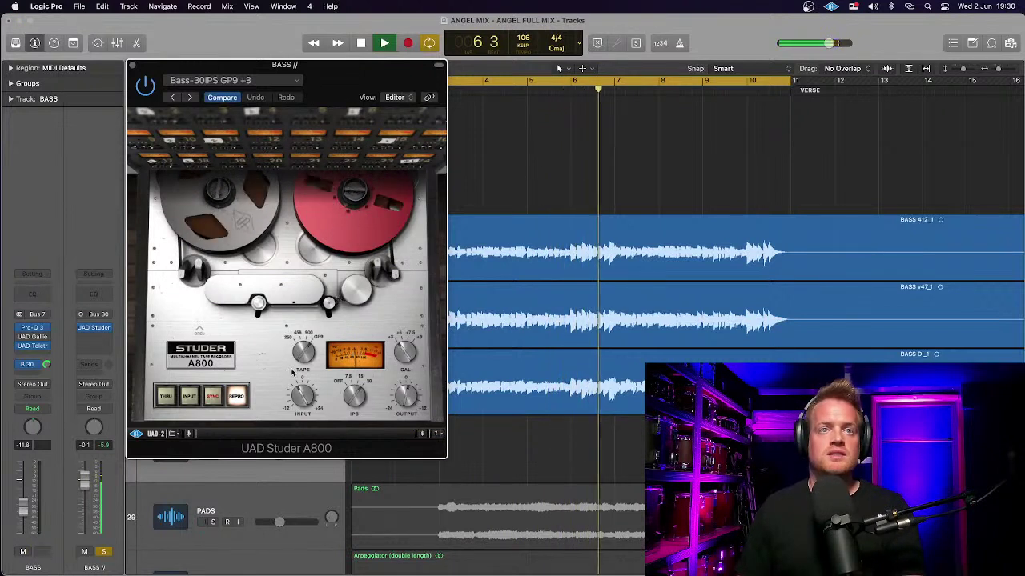
pyautogui.moveTo(302, 398); pyautogui.dragTo(302, 390)
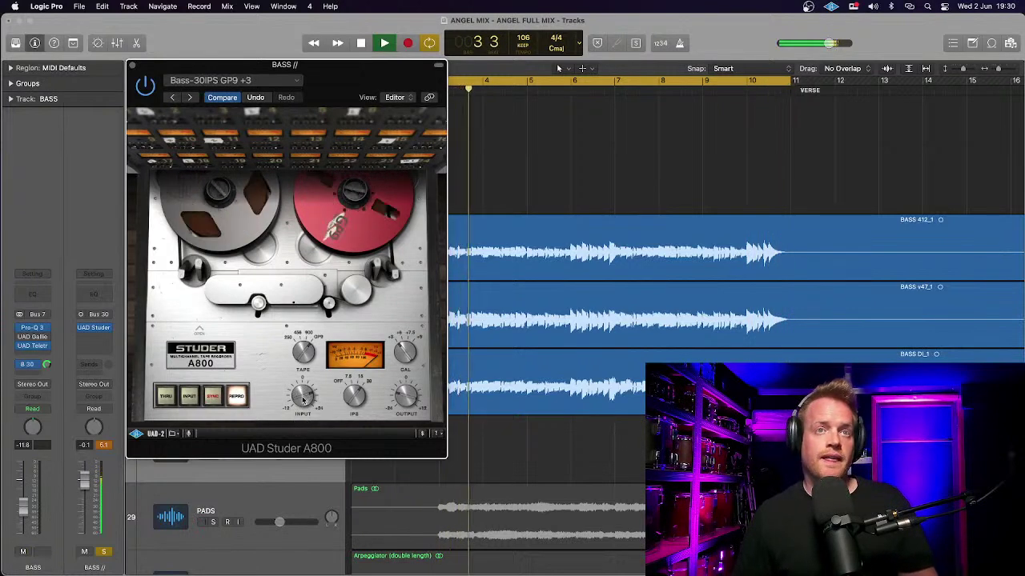
# Step: Compare the BASS // sound with the Studer A800 bypassed and active, and stop playback
pyautogui.click(144, 88)
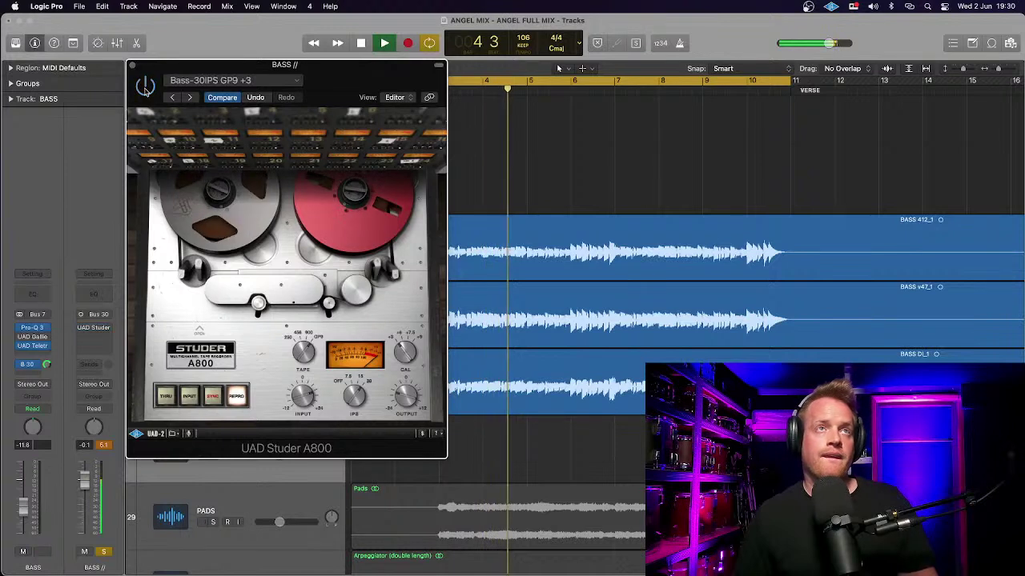
pyautogui.click(144, 87)
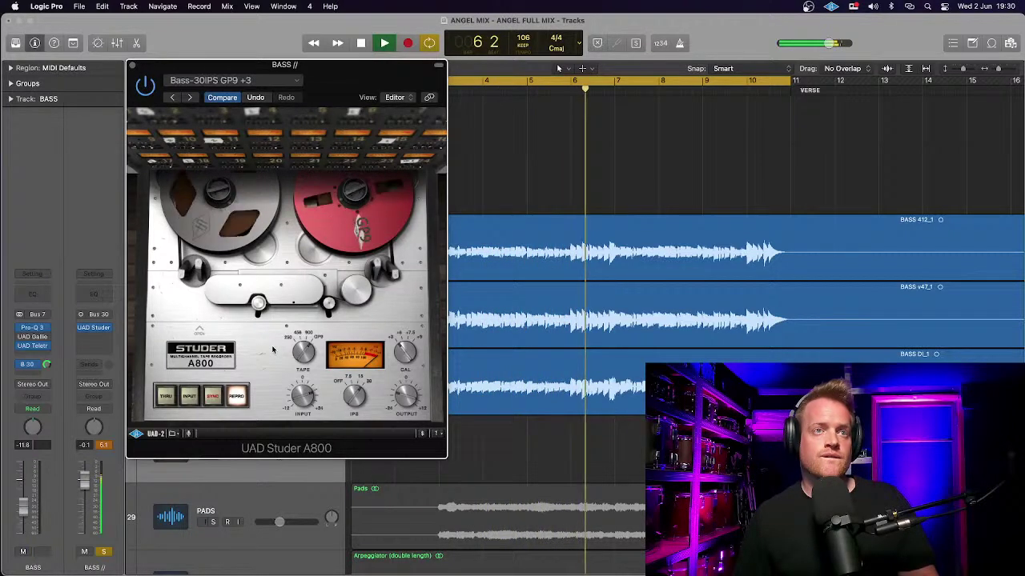
pyautogui.press('space')
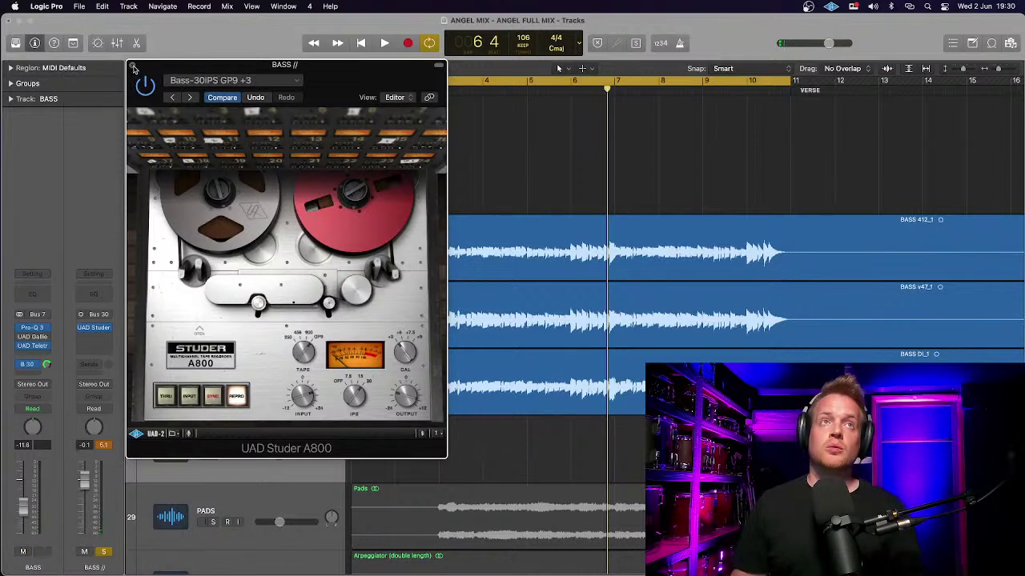
# Step: Load the factory preset Saturated-15IPS GP9 +9 in the Studer A800, audition it and close the plug-in
pyautogui.click(288, 82)
pyautogui.moveTo(337, 300)
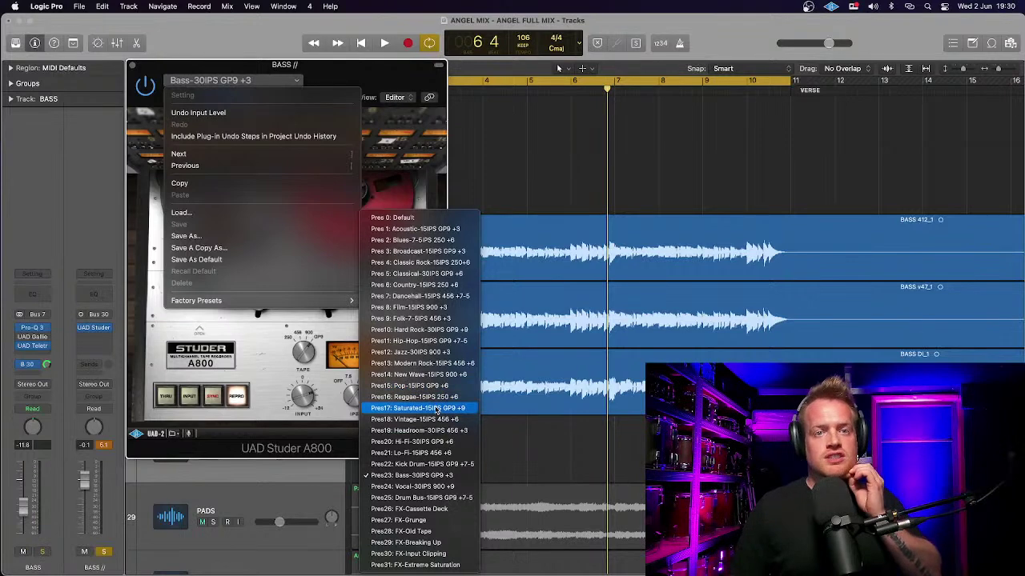
pyautogui.click(436, 408)
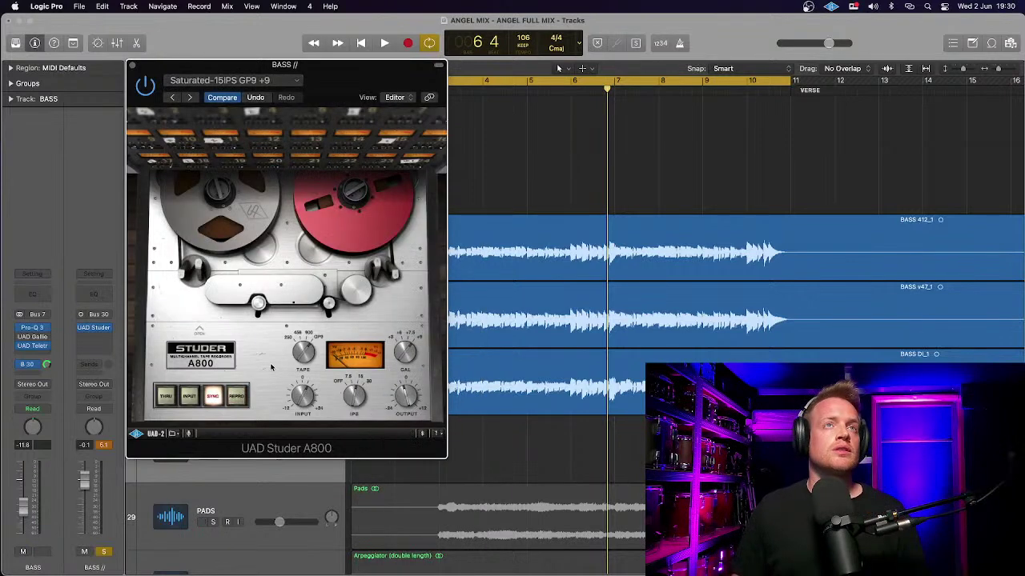
pyautogui.press('space')
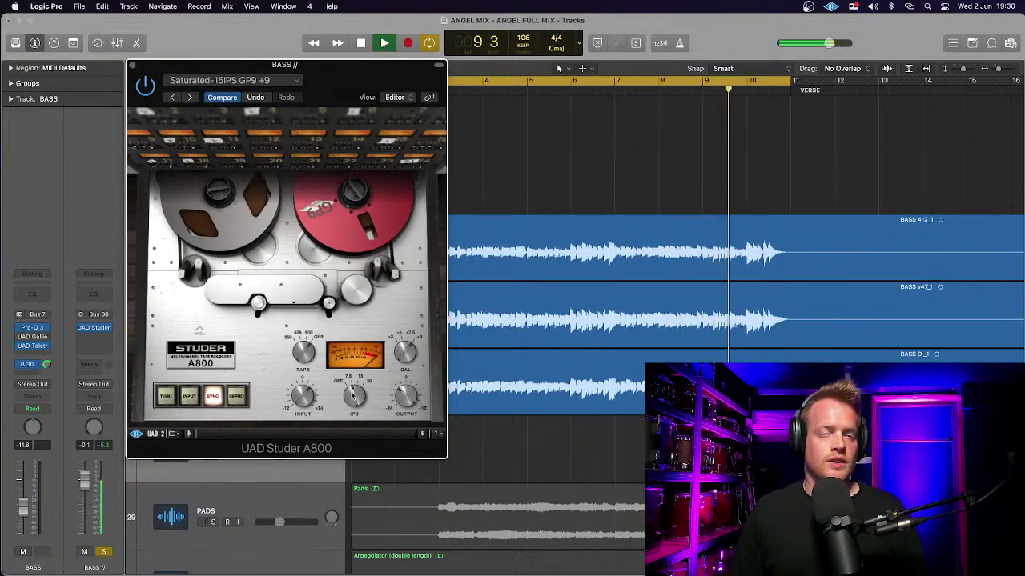
pyautogui.press('space')
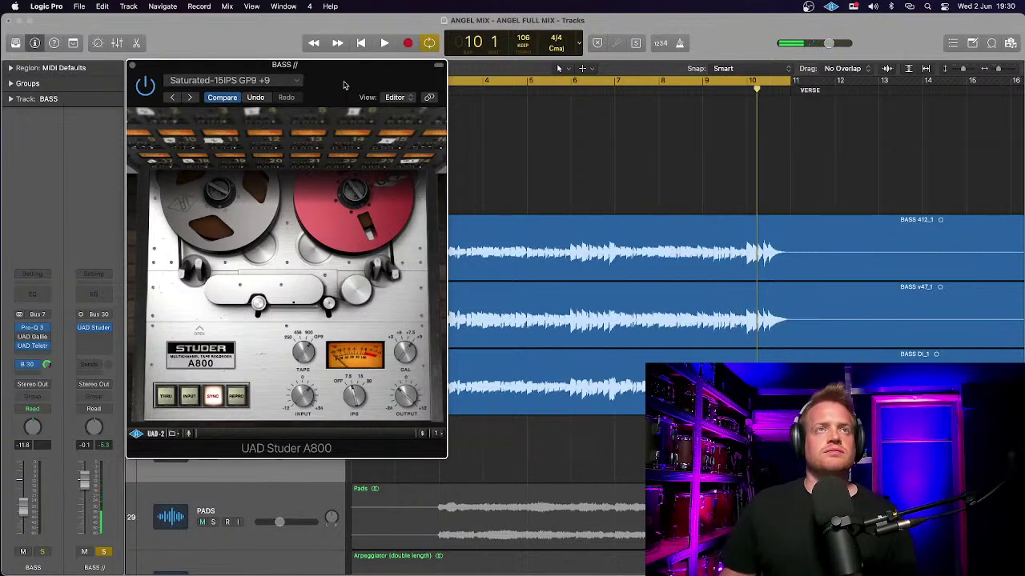
pyautogui.click(133, 65)
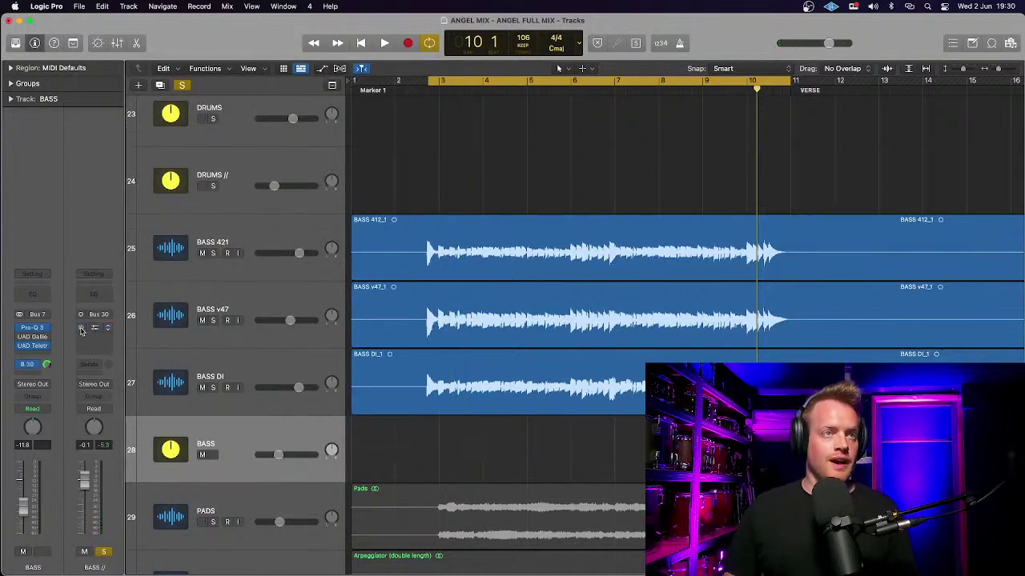
# Step: Insert the Tone Empire BlackQv2 plug-in after the Studer A800 on the BASS // channel and move its window aside
pyautogui.click(110, 337)
pyautogui.moveTo(100, 563)
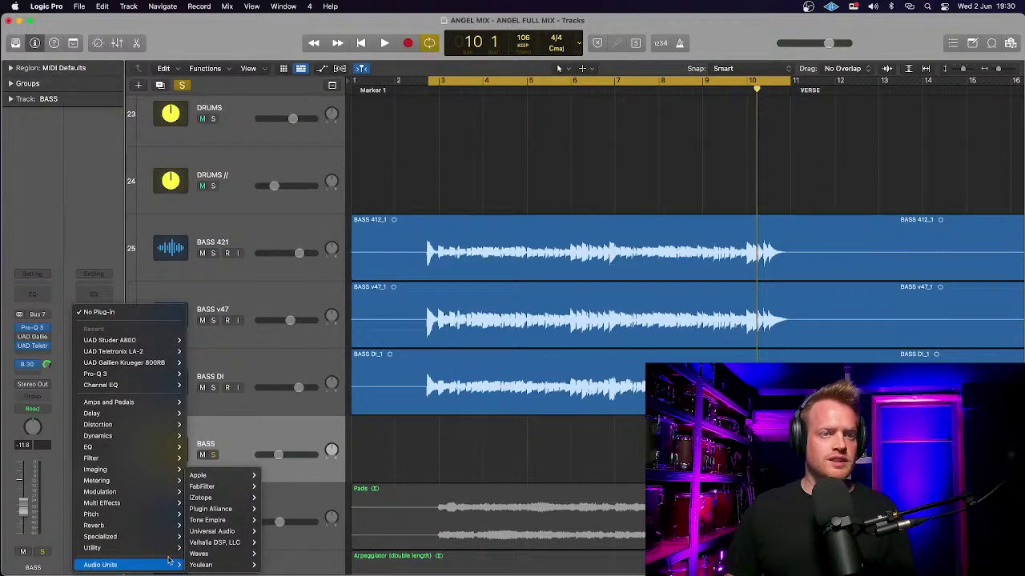
pyautogui.moveTo(212, 543)
pyautogui.moveTo(219, 524)
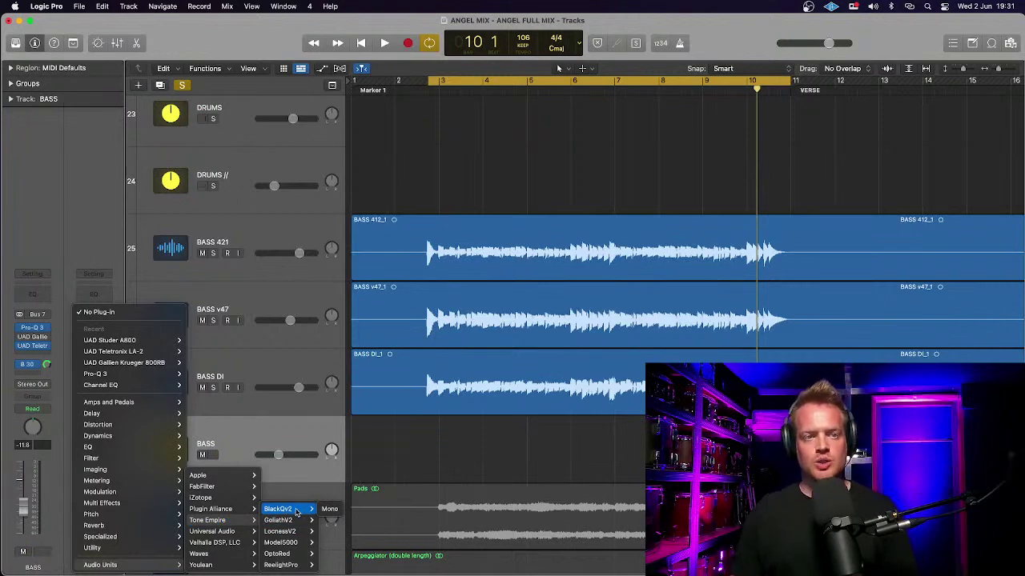
pyautogui.click(296, 510)
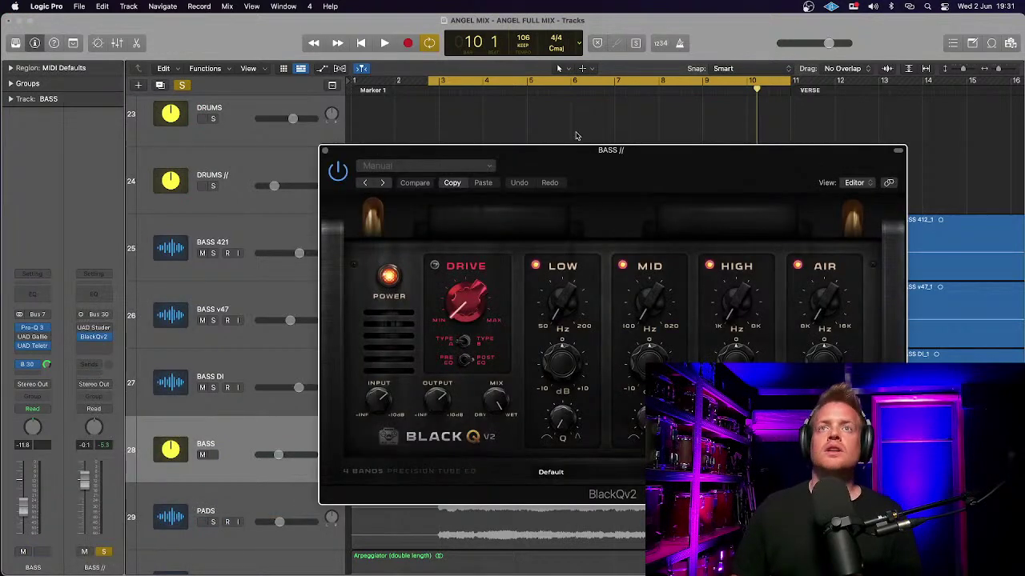
pyautogui.moveTo(574, 161); pyautogui.dragTo(382, 93)
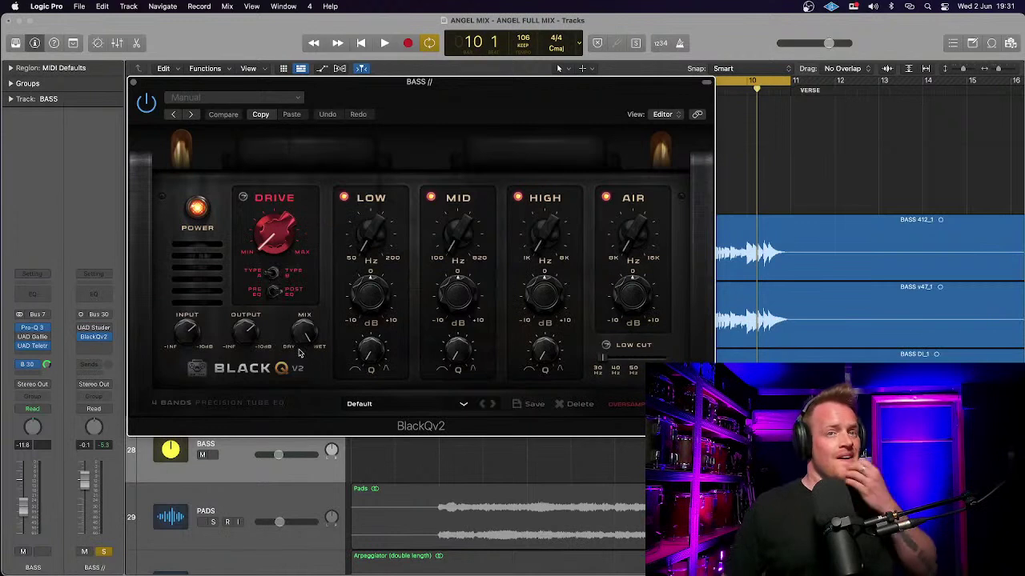
# Step: Load the Bass preset Superfuzz in BlackQv2 and start playback to hear it
pyautogui.click(462, 404)
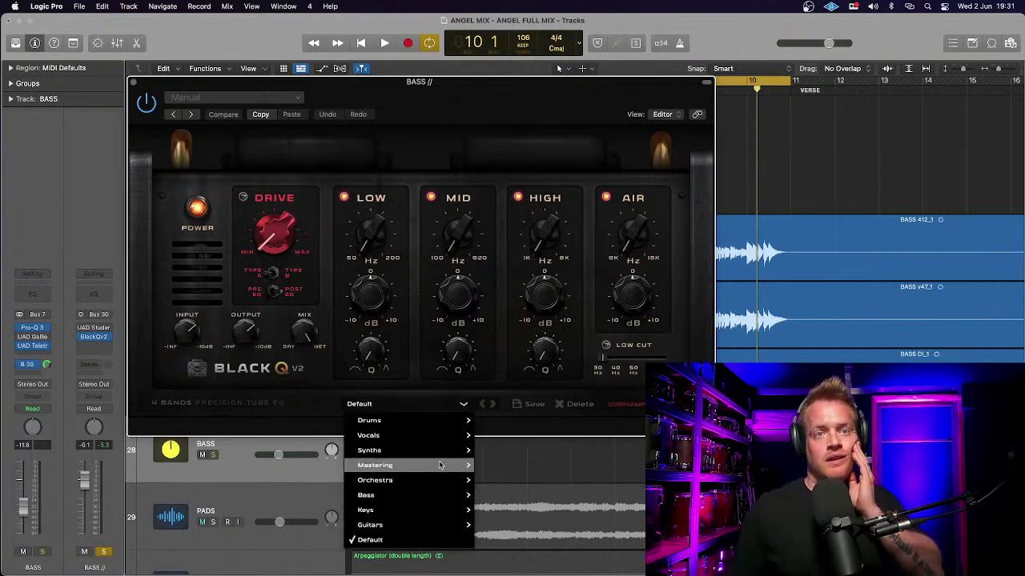
pyautogui.moveTo(429, 498)
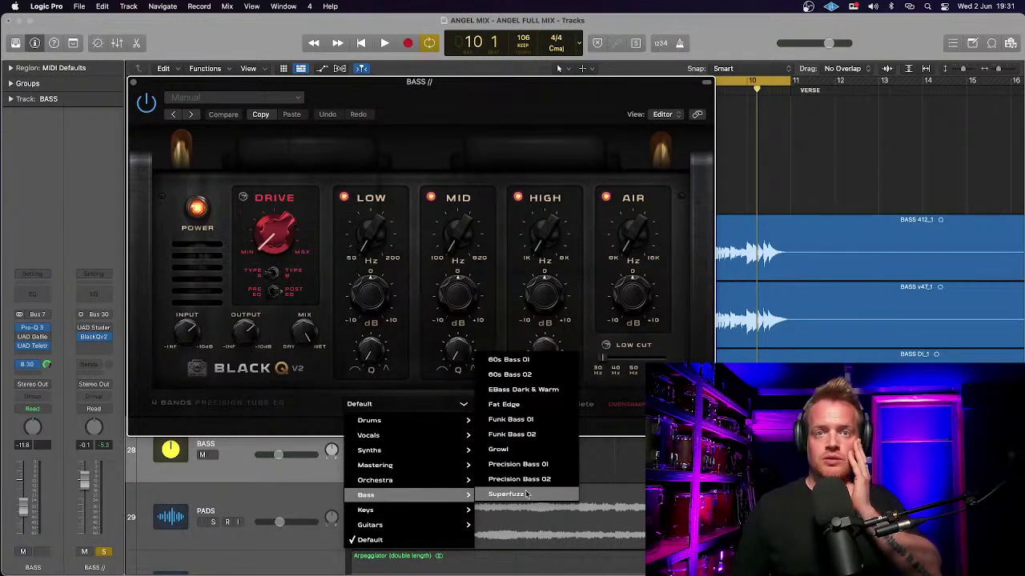
pyautogui.click(528, 494)
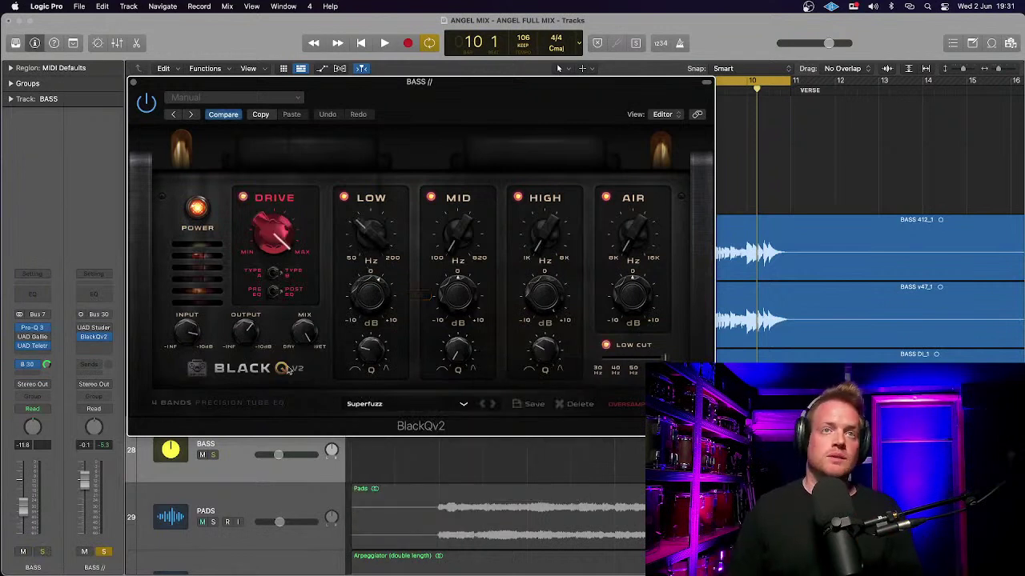
pyautogui.press('space')
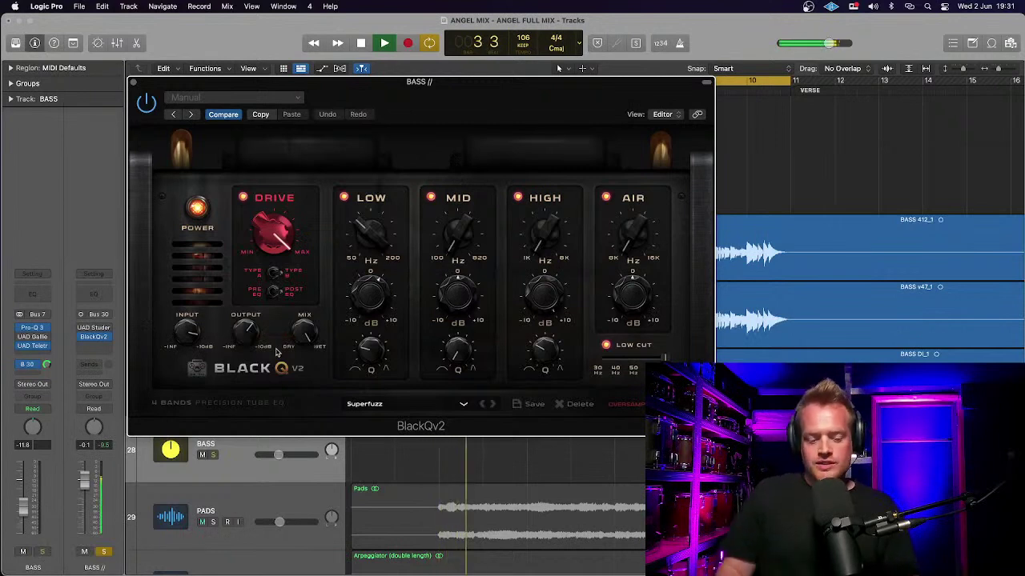
# Step: Boost the BlackQv2 AIR band's gain, raise the HIGH band's frequency and stop playback
pyautogui.moveTo(272, 246)
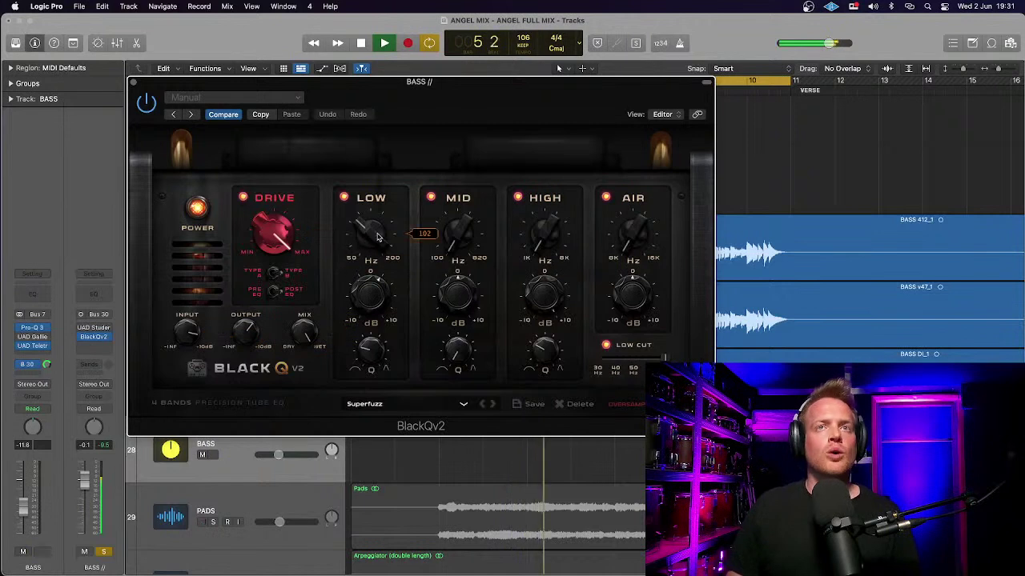
pyautogui.moveTo(461, 287)
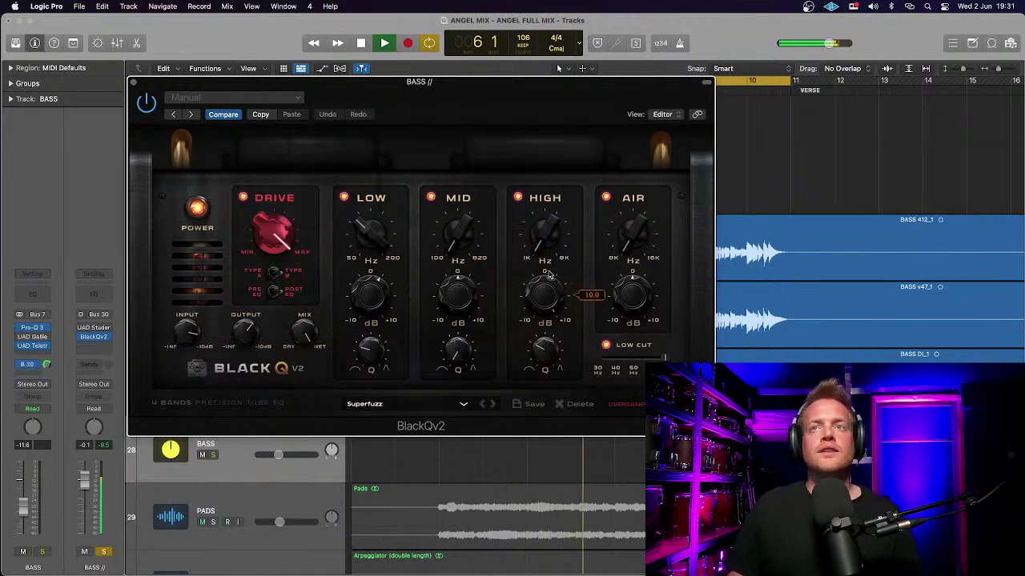
pyautogui.moveTo(633, 295); pyautogui.dragTo(632, 271)
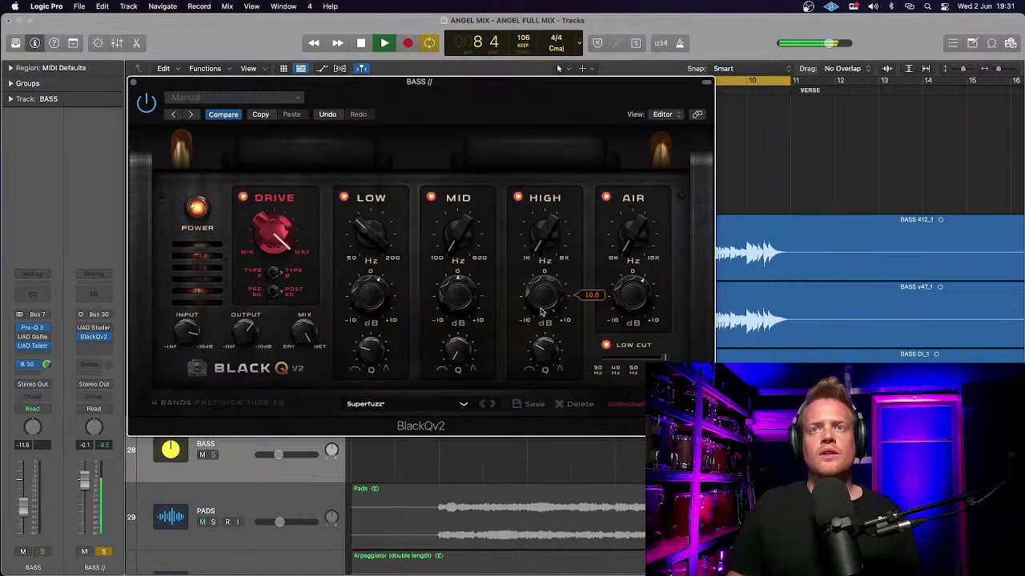
pyautogui.moveTo(541, 240); pyautogui.dragTo(541, 199)
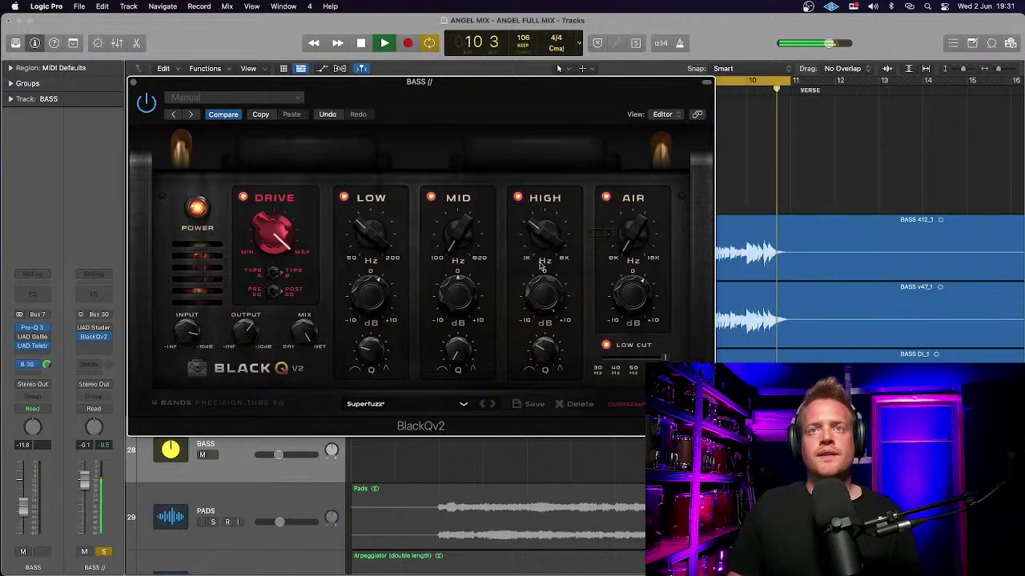
pyautogui.moveTo(540, 290); pyautogui.dragTo(540, 289)
pyautogui.press('space')
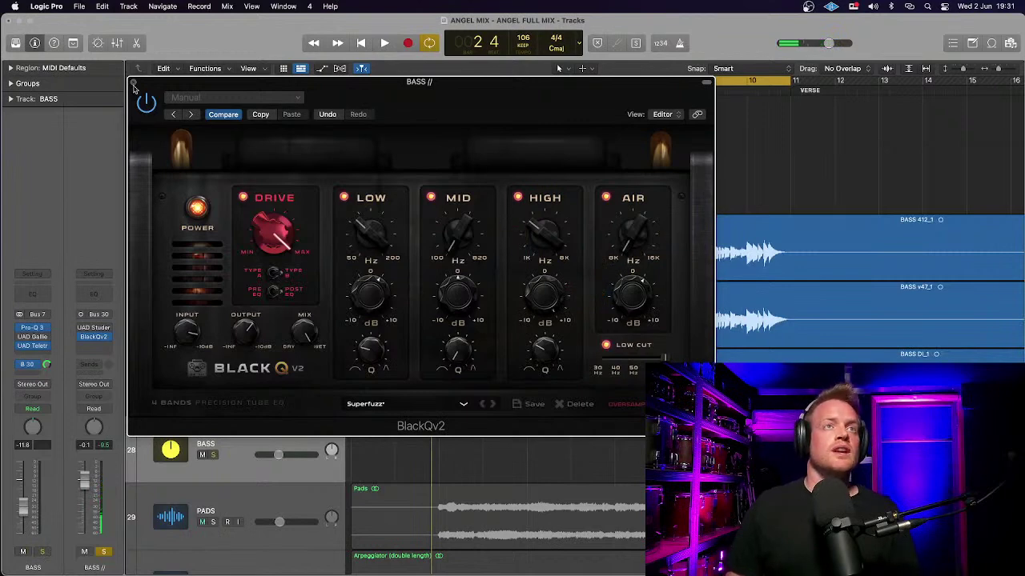
# Step: Add a Channel EQ to the BASS // channel and enable its high cut at 12600 Hz
pyautogui.click(95, 295)
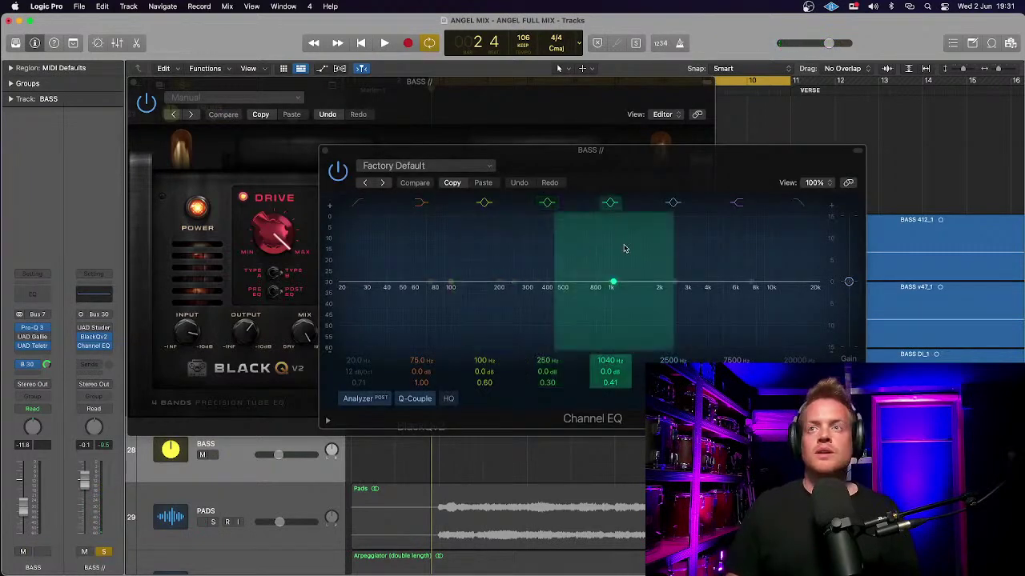
pyautogui.click(800, 205)
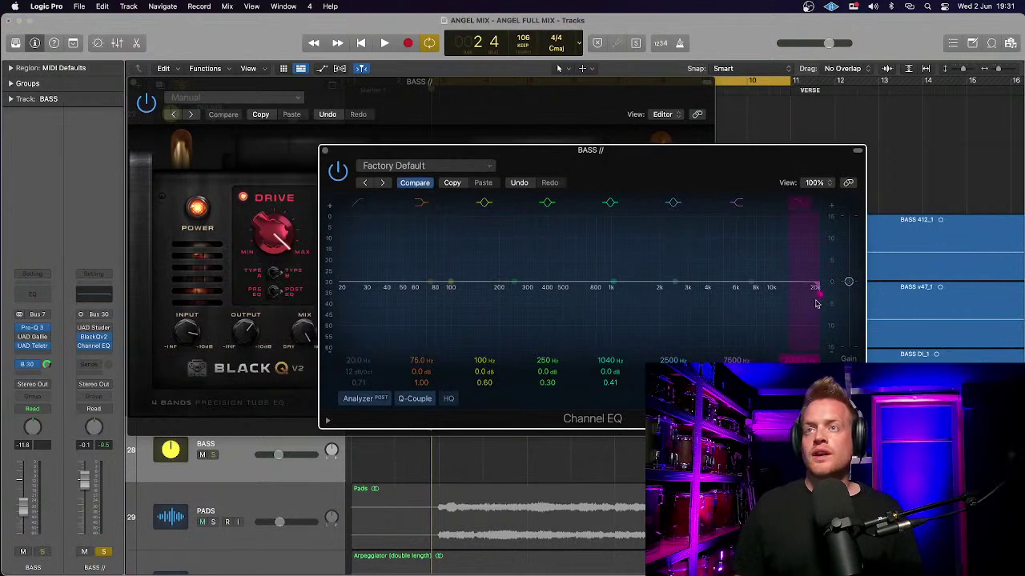
pyautogui.moveTo(818, 298); pyautogui.dragTo(794, 356)
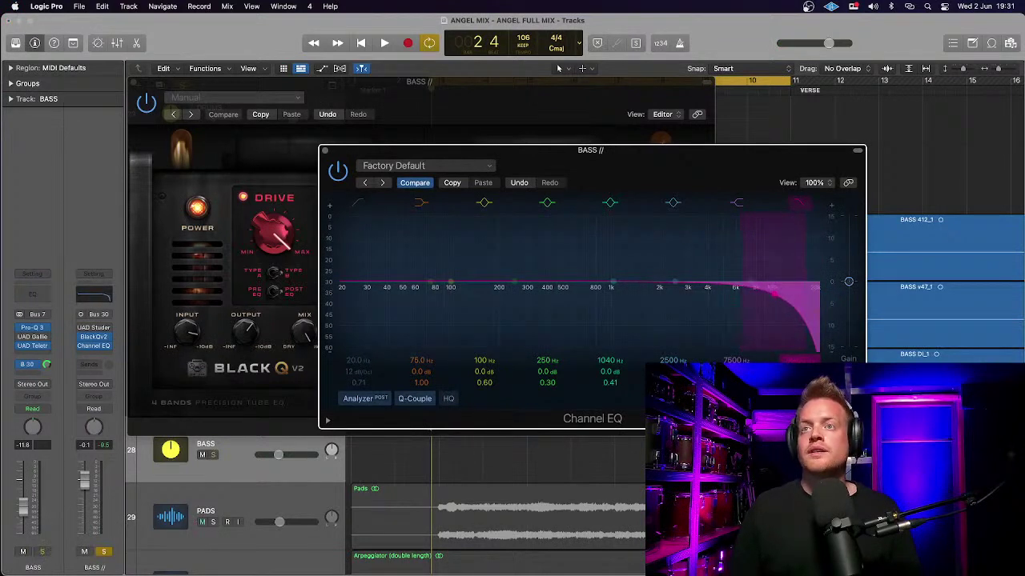
pyautogui.moveTo(794, 357); pyautogui.dragTo(807, 357)
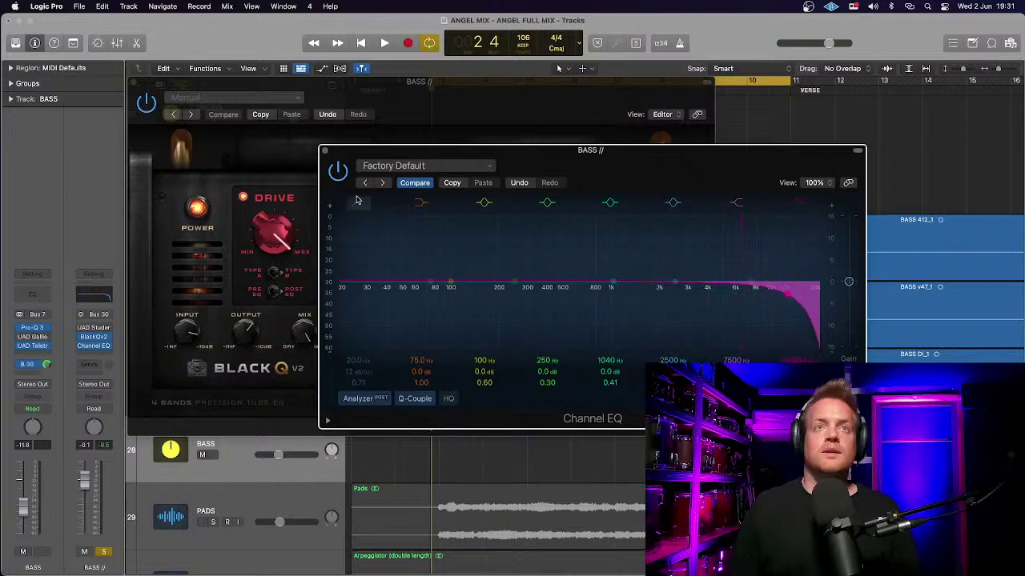
# Step: Enable the Channel EQ's low cut at 30.4 Hz with a 12 dB/Oct slope and 0.83 Q, and close the EQ
pyautogui.click(358, 201)
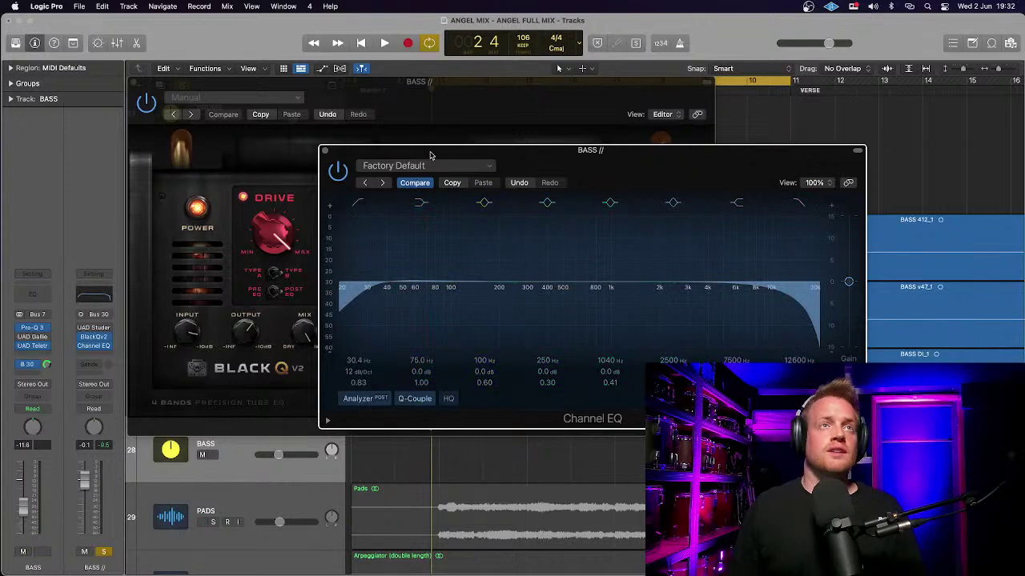
pyautogui.moveTo(430, 155); pyautogui.dragTo(234, 82)
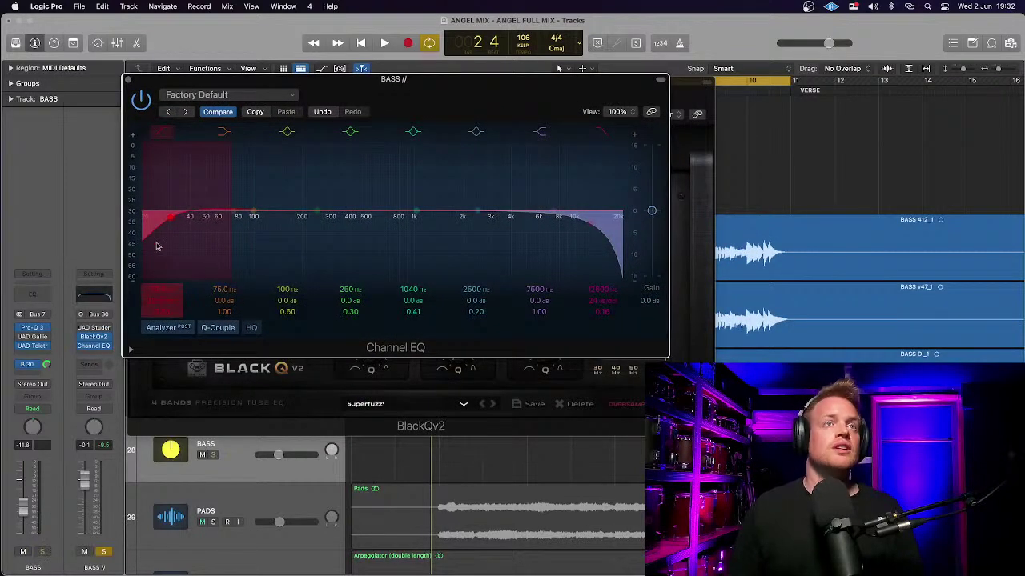
pyautogui.click(130, 82)
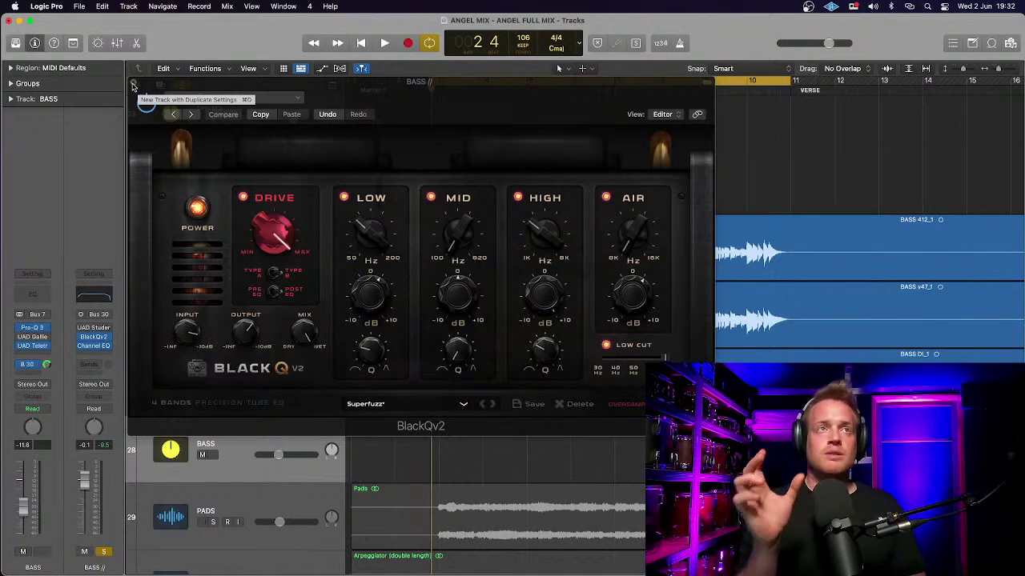
# Step: During playback, set the BlackQv2 LOW band to 153 Hz with 3.0 dB gain and a Q of 0.769
pyautogui.press('space')
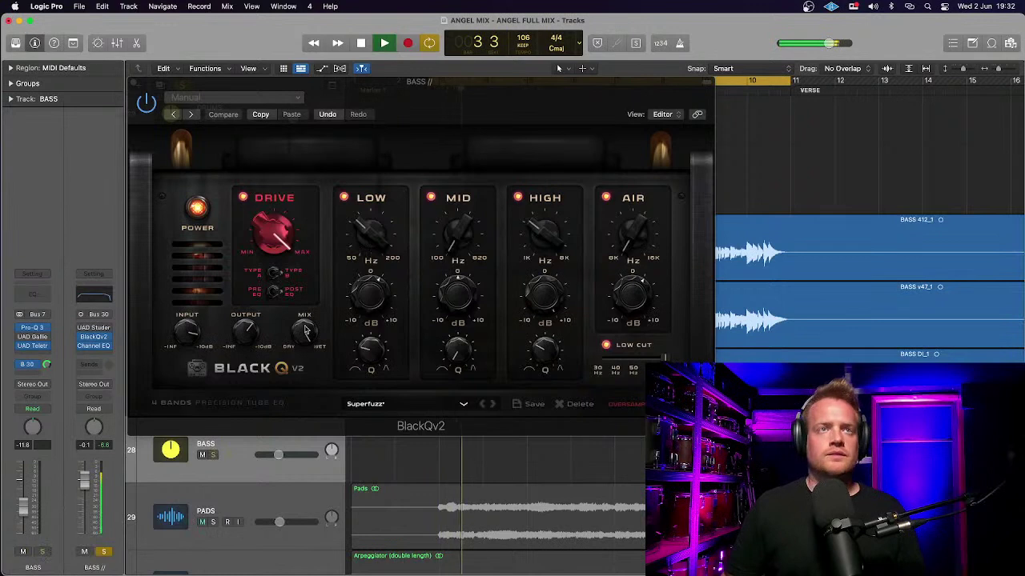
pyautogui.moveTo(367, 237); pyautogui.dragTo(372, 187)
pyautogui.moveTo(360, 302); pyautogui.dragTo(360, 295)
pyautogui.moveTo(361, 346); pyautogui.dragTo(361, 343)
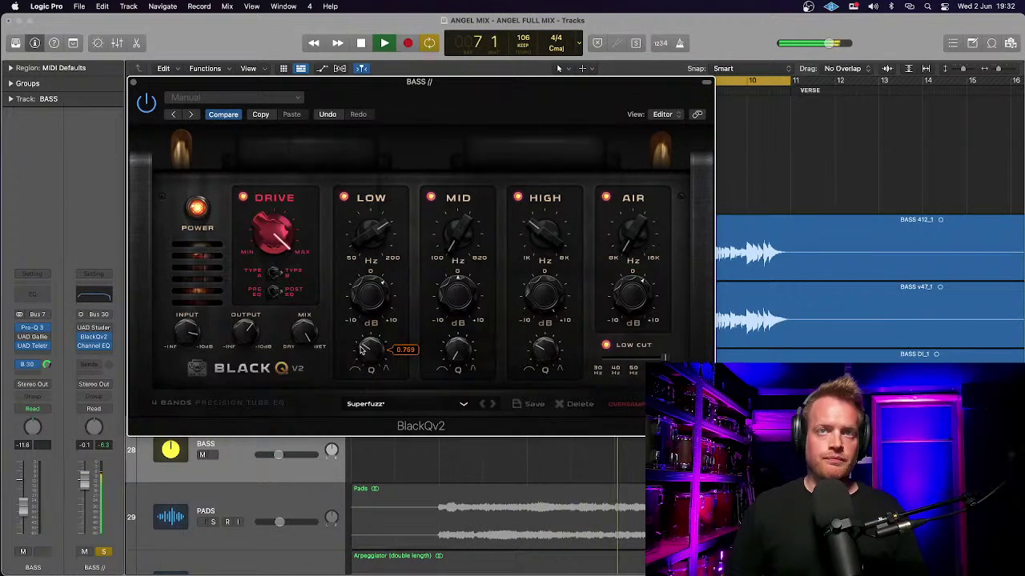
# Step: Set the BlackQv2 MID band's frequency to 459 Hz with a slight gain cut and stop playback
pyautogui.moveTo(452, 304)
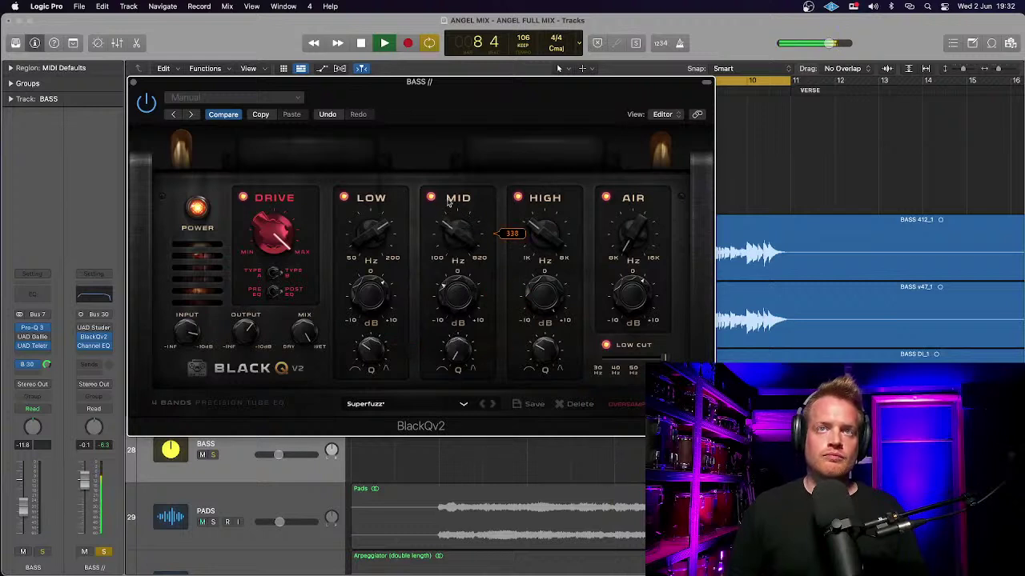
pyautogui.moveTo(453, 170); pyautogui.dragTo(451, 185)
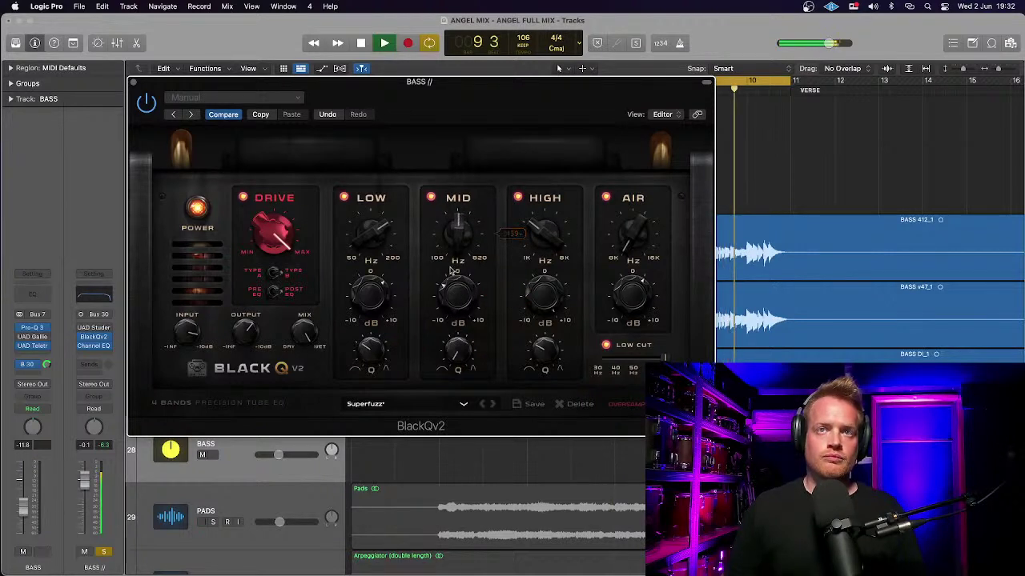
pyautogui.moveTo(452, 292); pyautogui.dragTo(448, 295)
pyautogui.press('space')
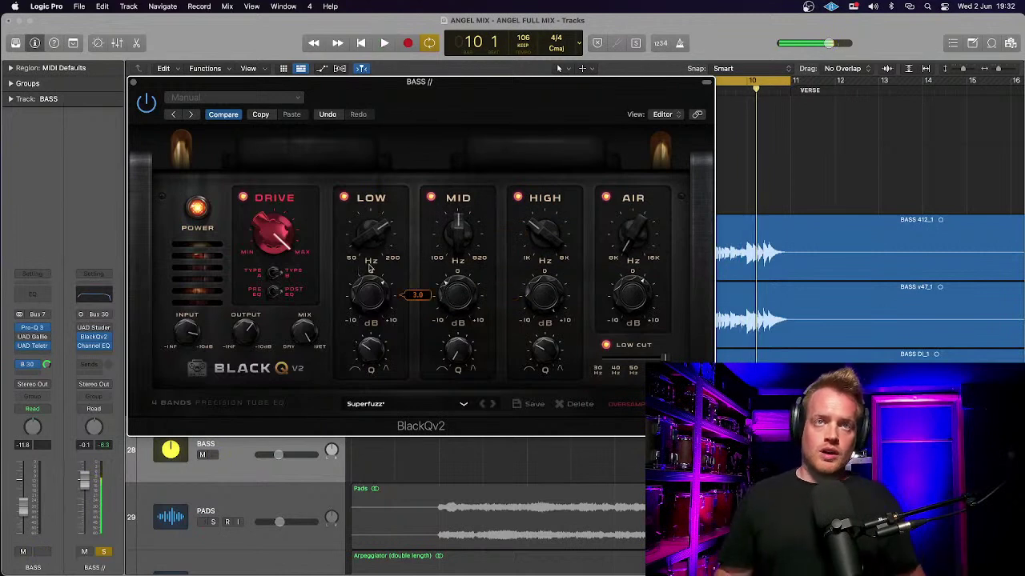
# Step: Review the frequency, gain and Q values of the BlackQv2 LOW, MID and HIGH bands
pyautogui.moveTo(377, 235)
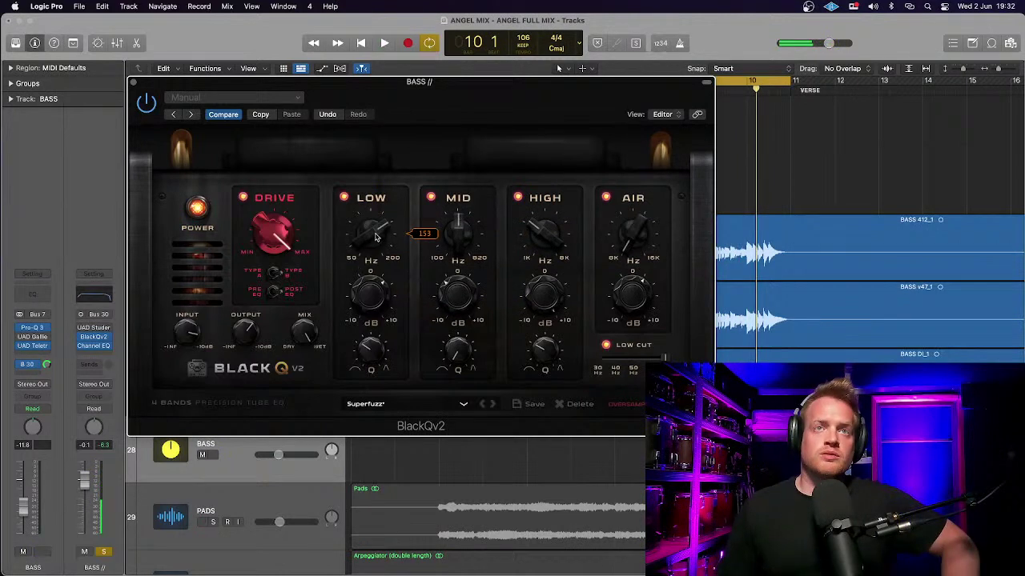
pyautogui.moveTo(365, 350)
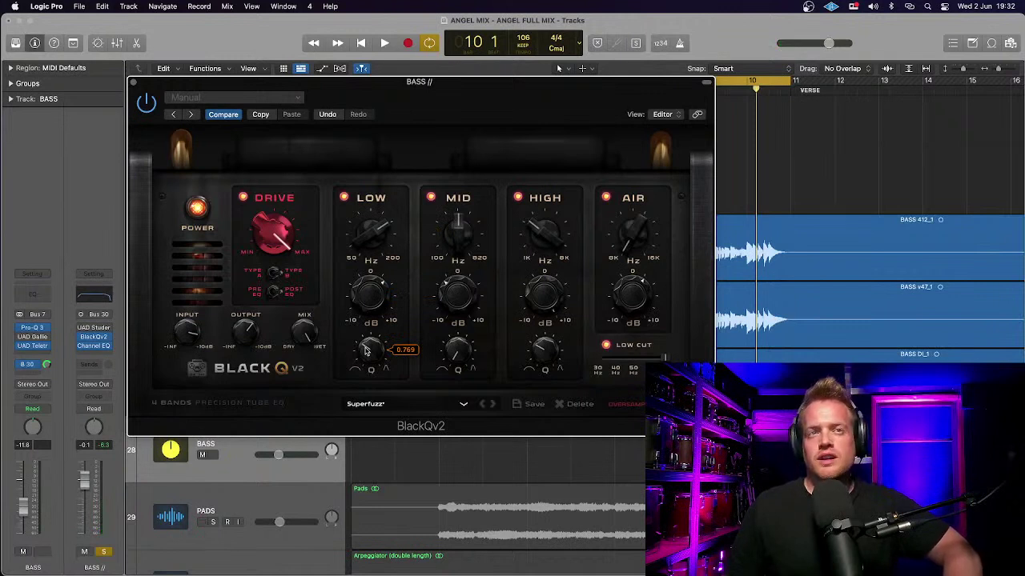
pyautogui.moveTo(369, 298)
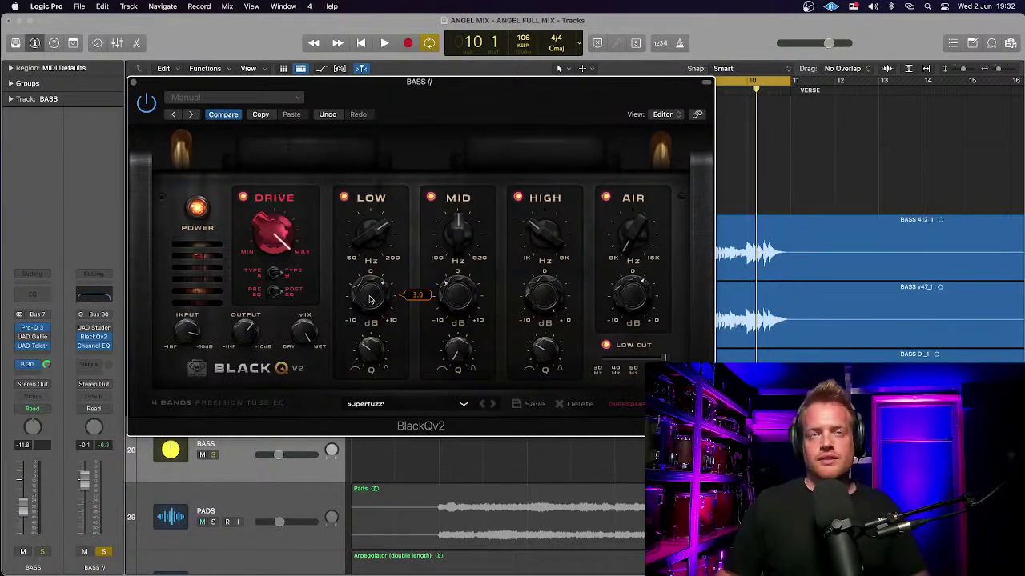
pyautogui.moveTo(461, 236)
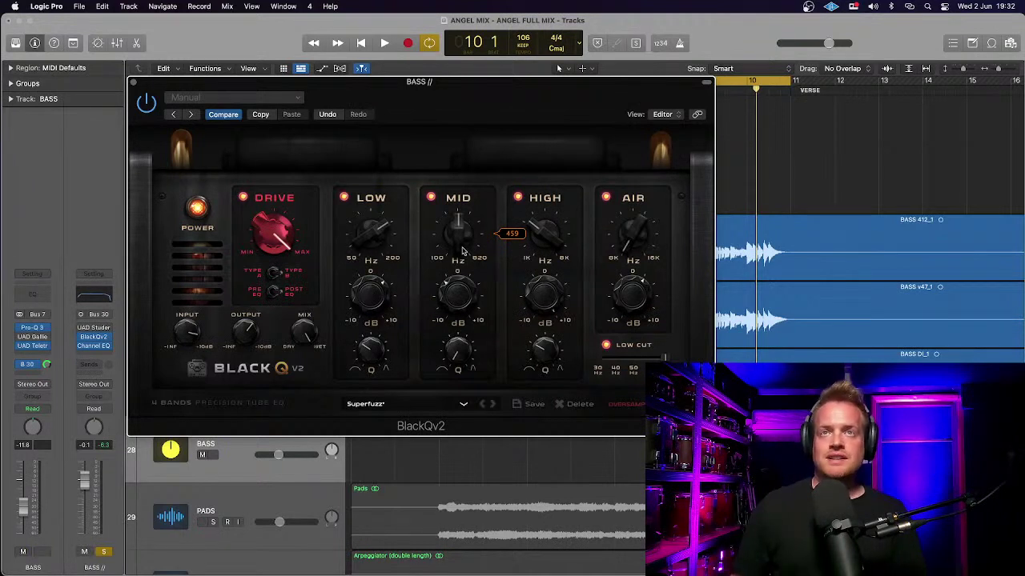
pyautogui.moveTo(529, 243)
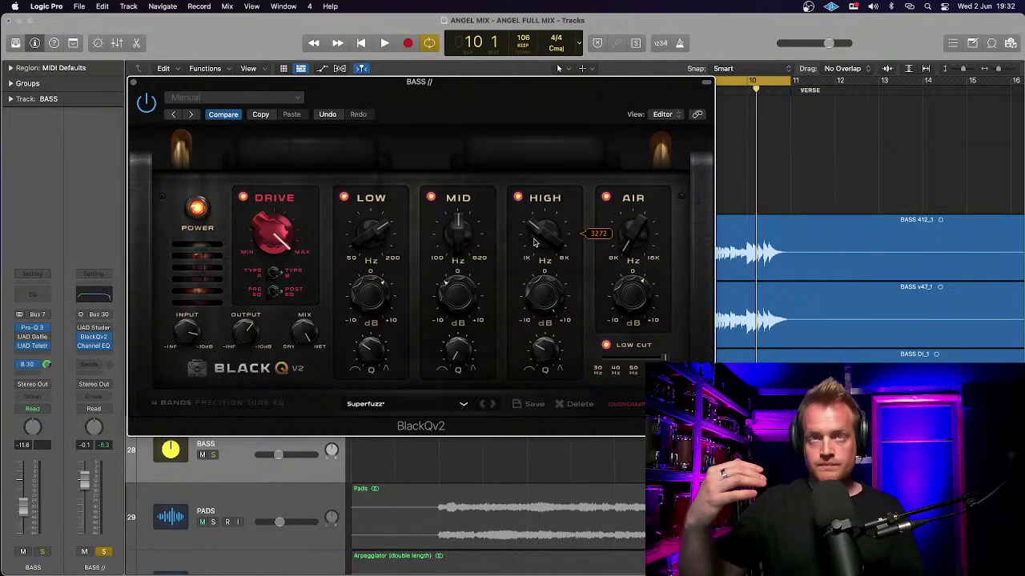
pyautogui.moveTo(541, 297)
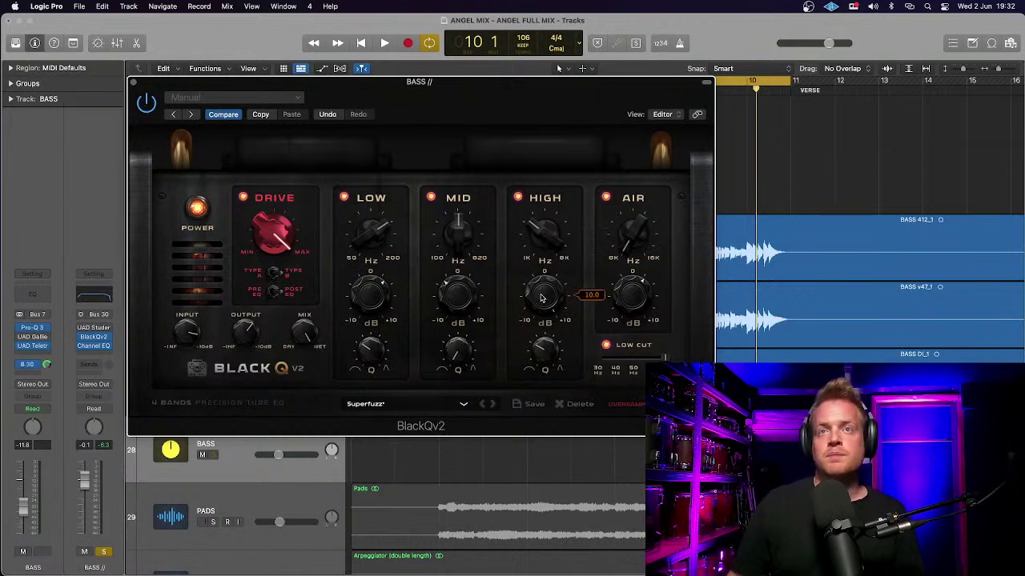
pyautogui.moveTo(541, 357)
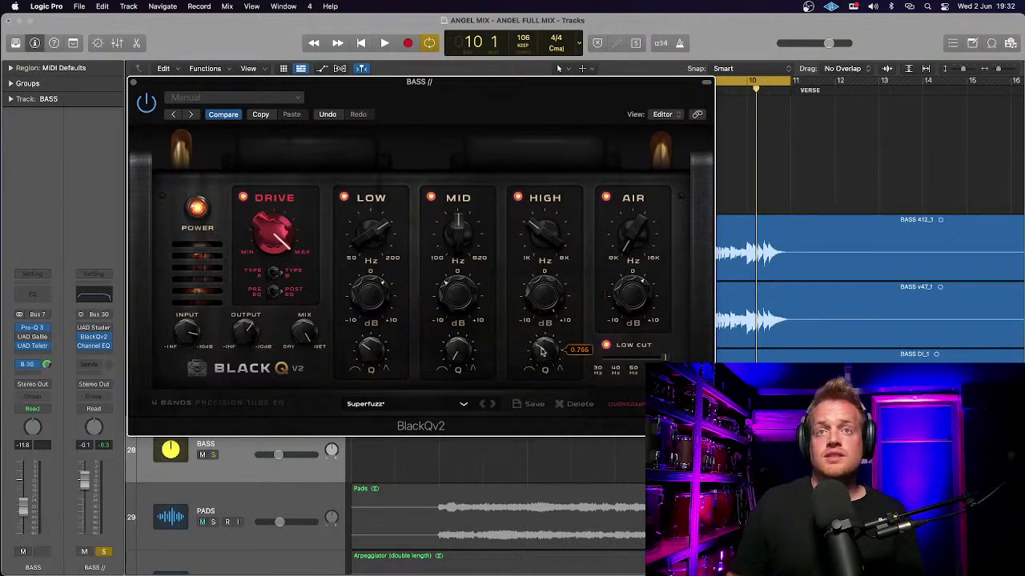
# Step: Set the BlackQv2 low cut between 40 and 50 Hz while listening, and stop playback
pyautogui.moveTo(606, 366)
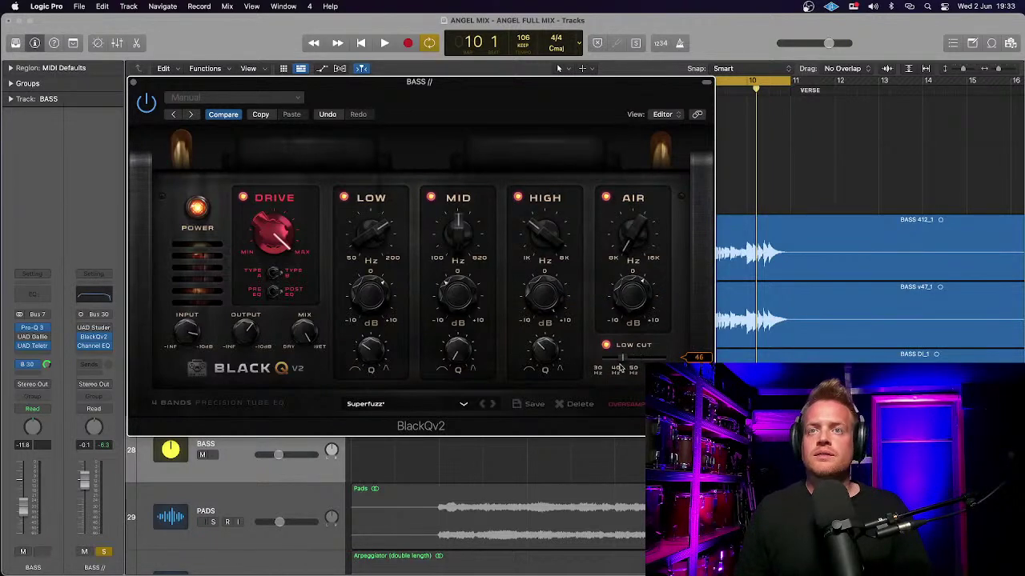
pyautogui.press('space')
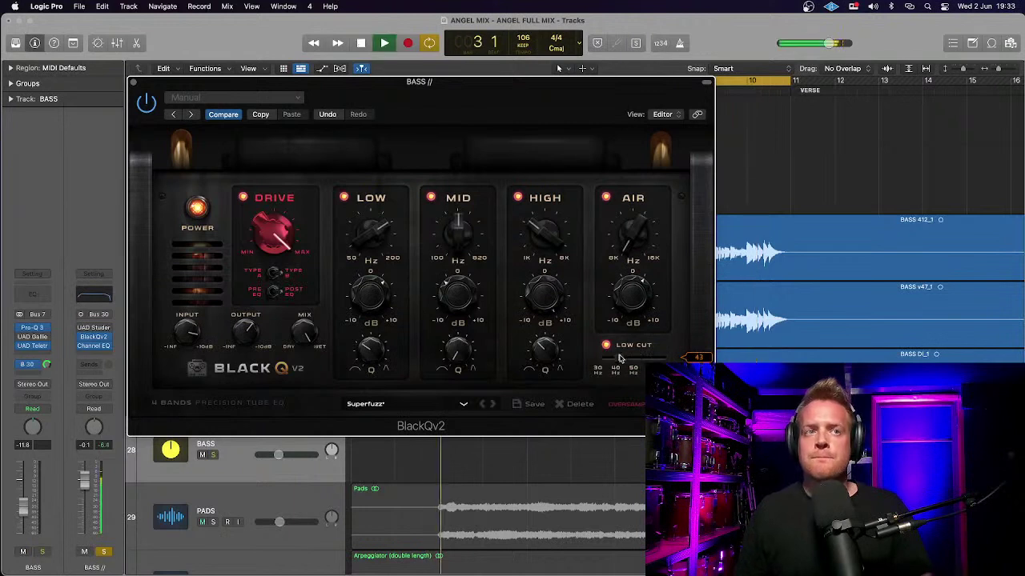
pyautogui.moveTo(619, 358)
pyautogui.mouseDown()
pyautogui.moveTo(666, 360)
pyautogui.moveTo(623, 364)
pyautogui.mouseUp()
pyautogui.press('space')
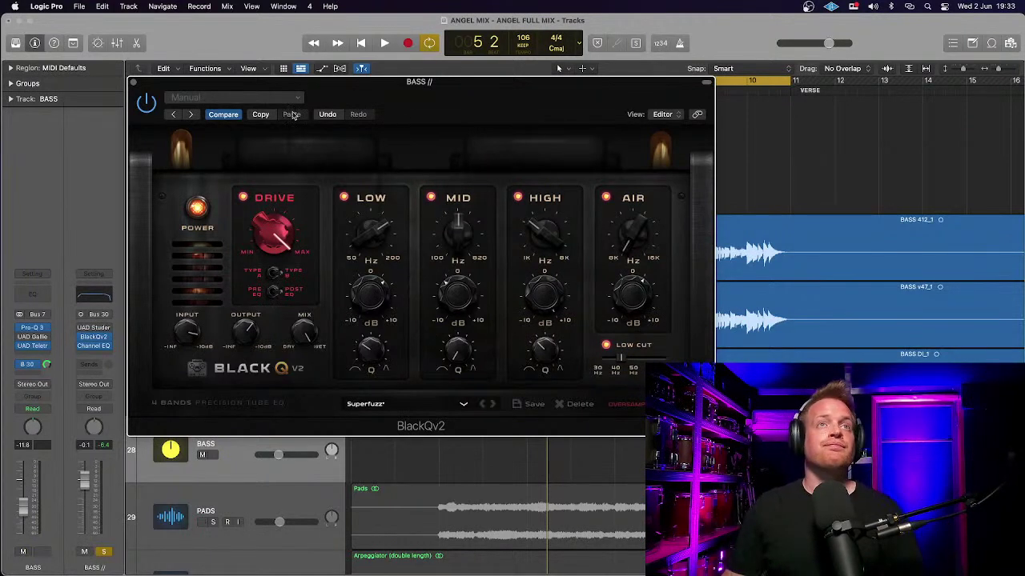
# Step: Cut 2.1 dB at 46 Hz with a Q of 1.70 in the BASS // Channel EQ during playback, and close both plug-in windows
pyautogui.moveTo(140, 89); pyautogui.dragTo(138, 89)
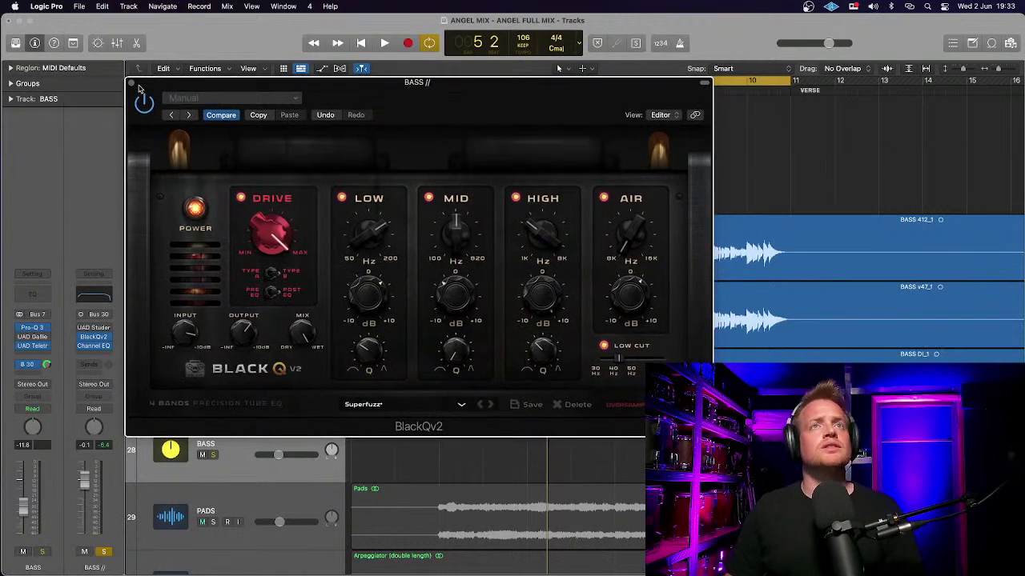
pyautogui.press('space')
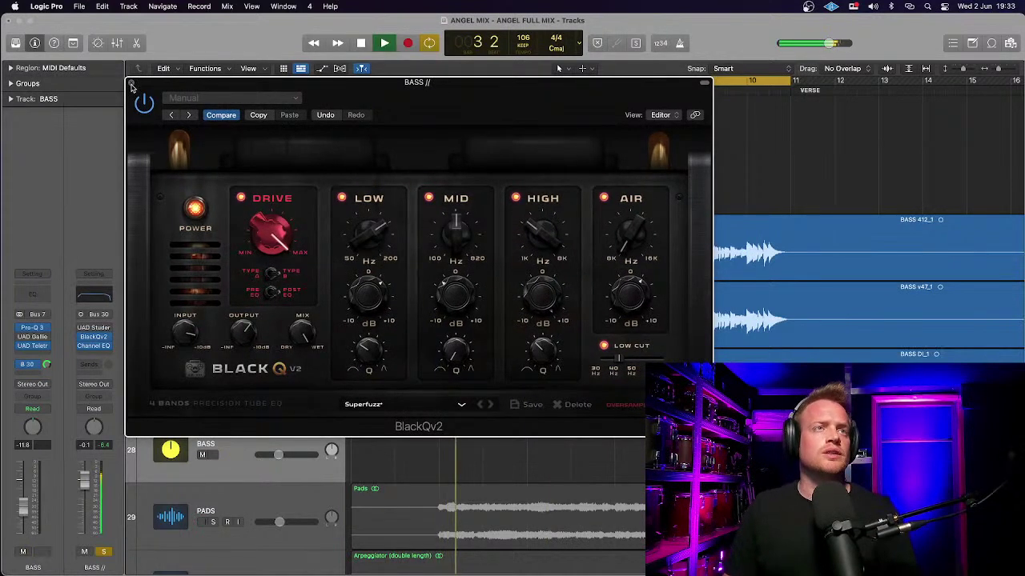
pyautogui.click(93, 295)
pyautogui.moveTo(417, 212); pyautogui.dragTo(201, 227)
pyautogui.click(139, 99)
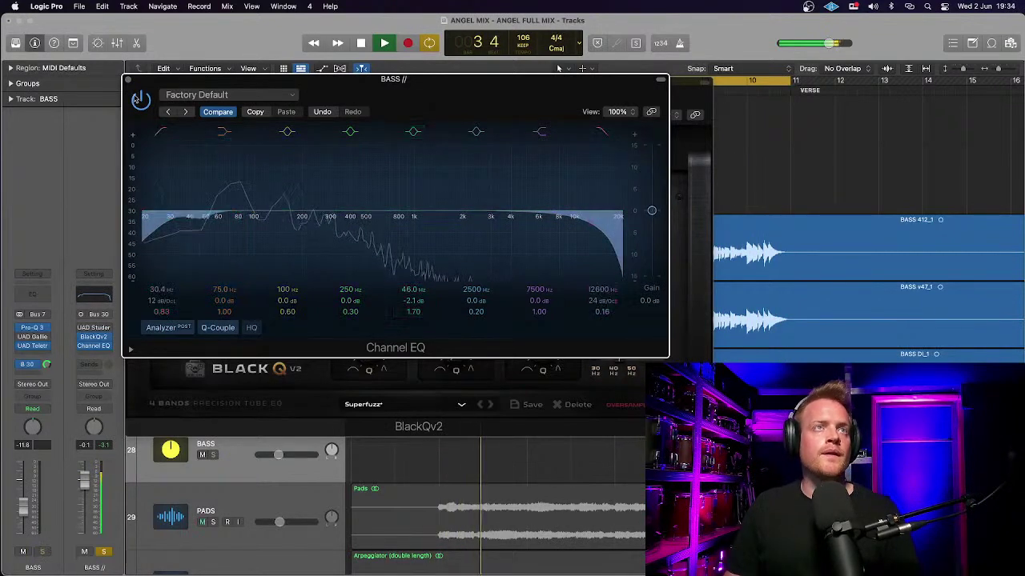
pyautogui.click(253, 372)
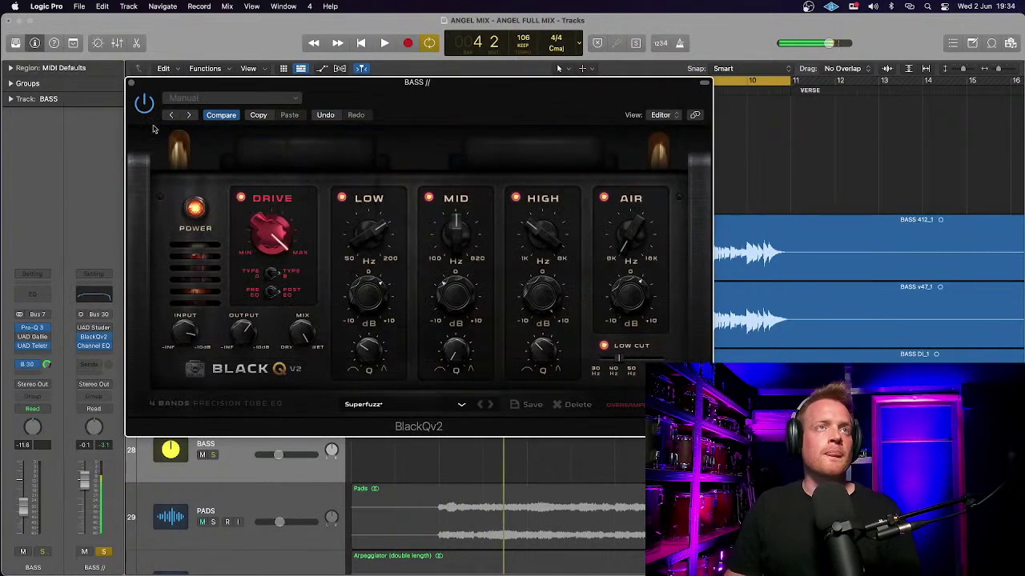
pyautogui.click(130, 85)
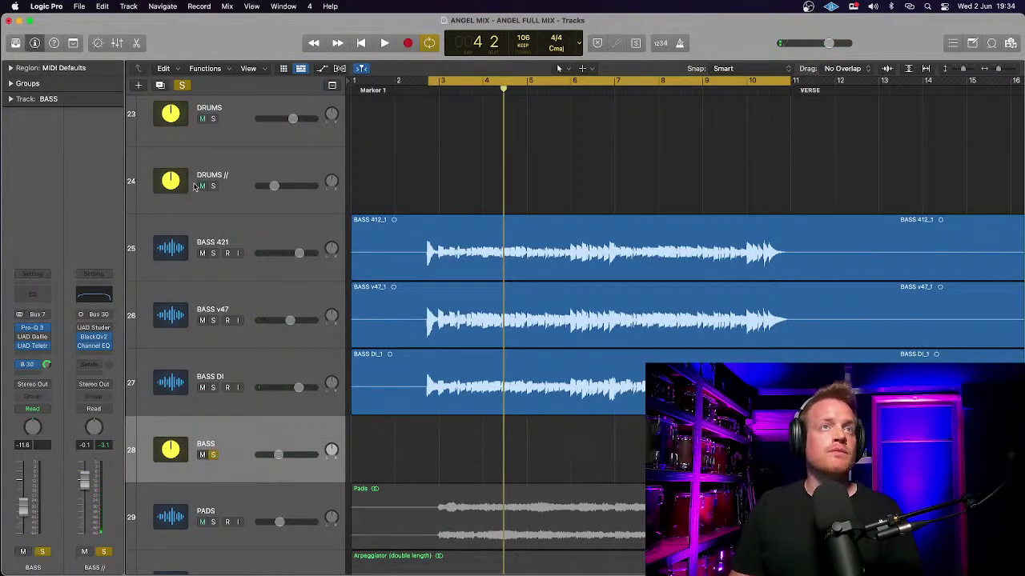
# Step: Take BASS // out of solo, pull its fader fully down and blend it in at -16.8 dB during playback
pyautogui.click(180, 85)
pyautogui.click(213, 455)
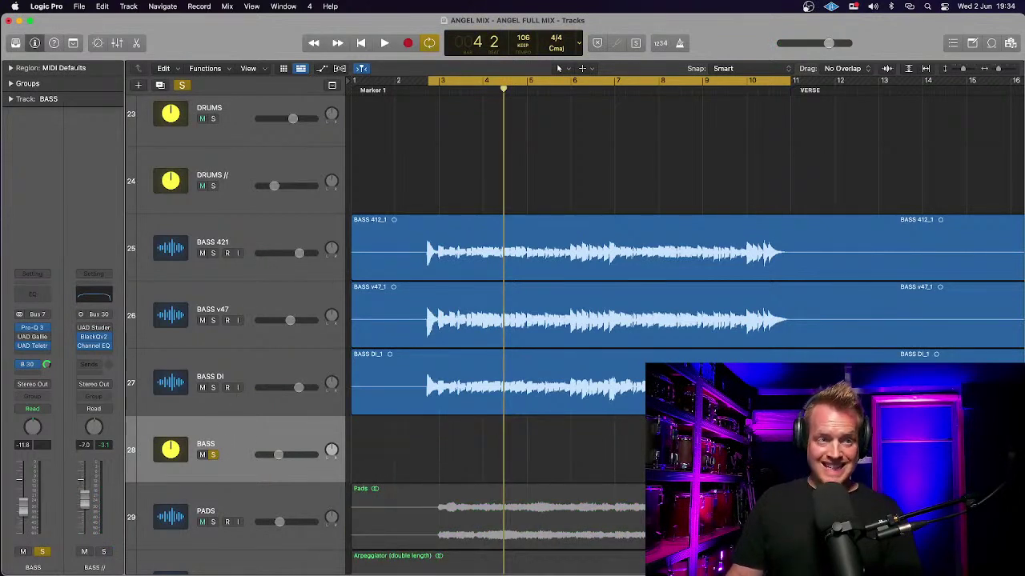
pyautogui.moveTo(89, 555)
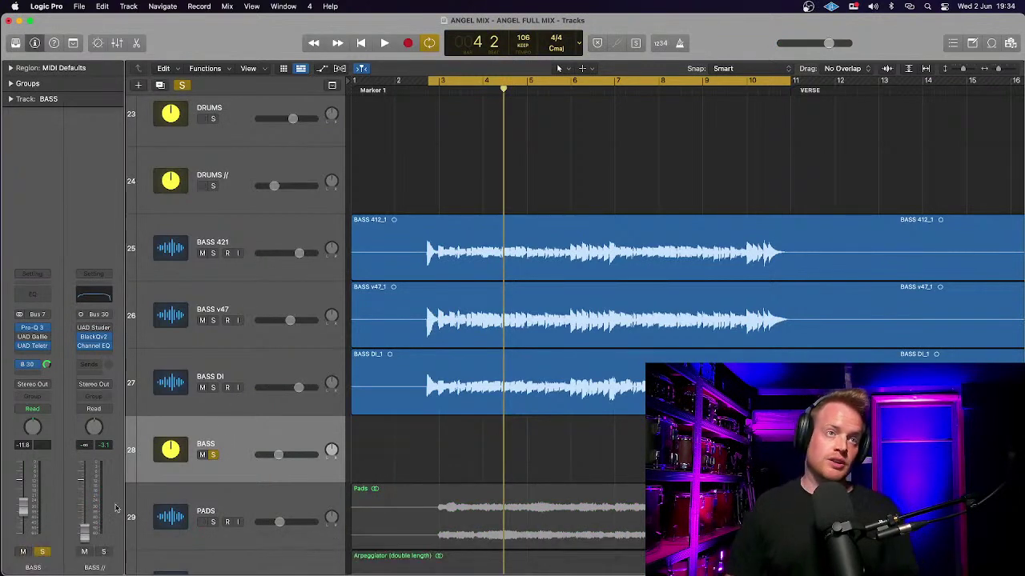
pyautogui.press('space')
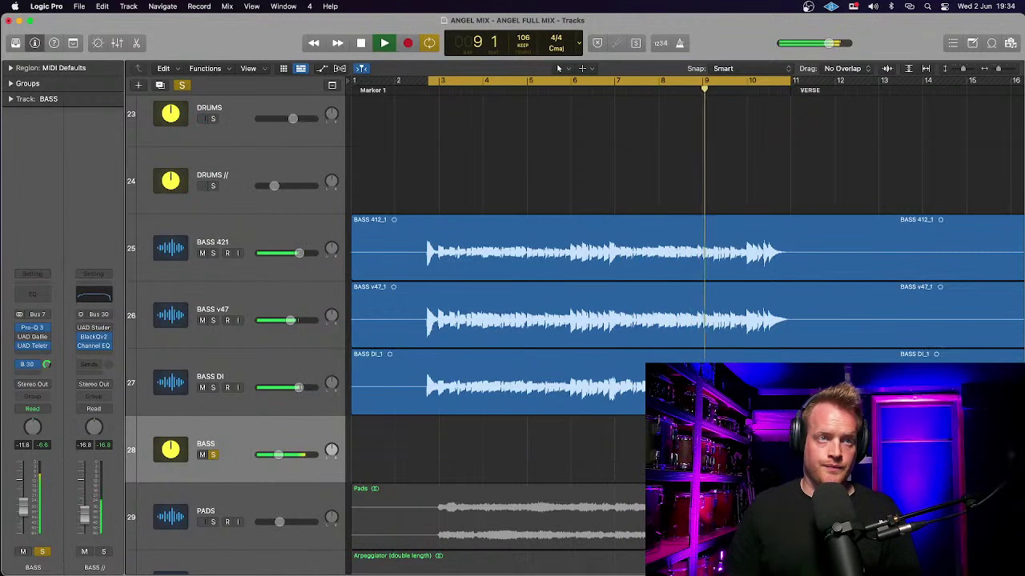
# Step: Stop playback and move the Channel EQ ahead of BlackQv2 in the BASS // insert chain
pyautogui.press('space')
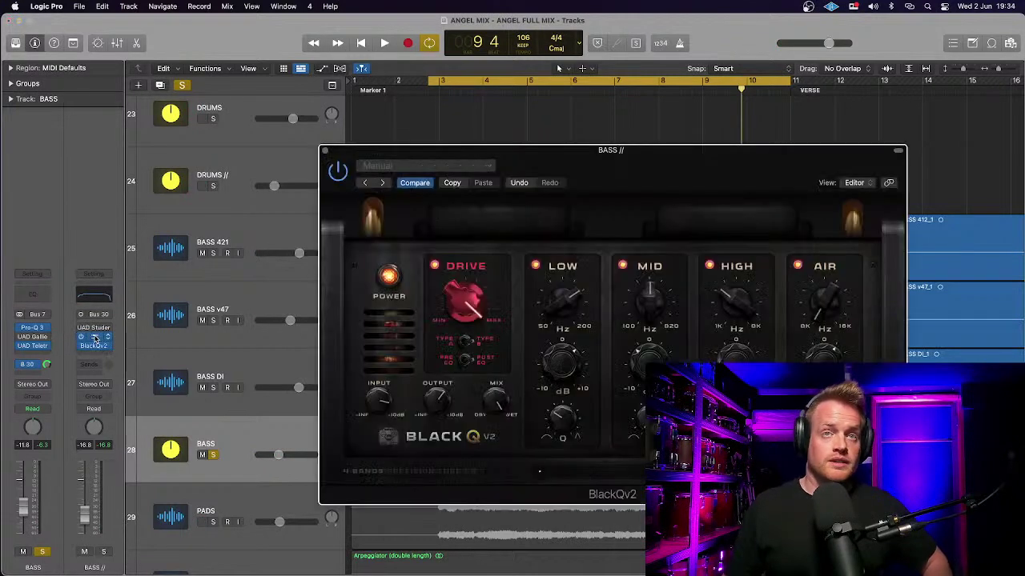
pyautogui.click(323, 151)
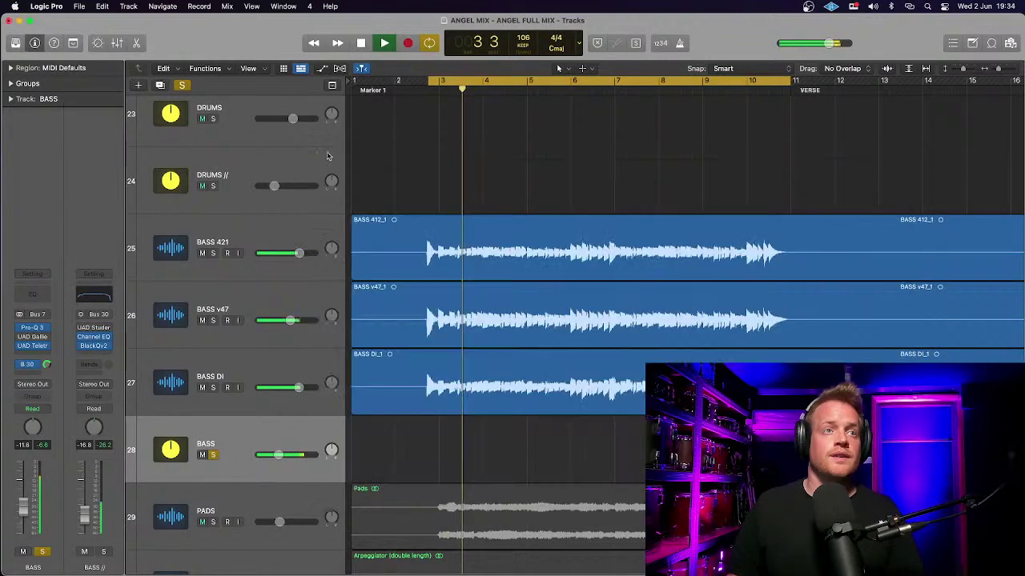
# Step: Cut 6.5 dB at 300 Hz with a Q of 1.50 in the BASS // Channel EQ and lower the high shelf to 5900 Hz
pyautogui.click(94, 336)
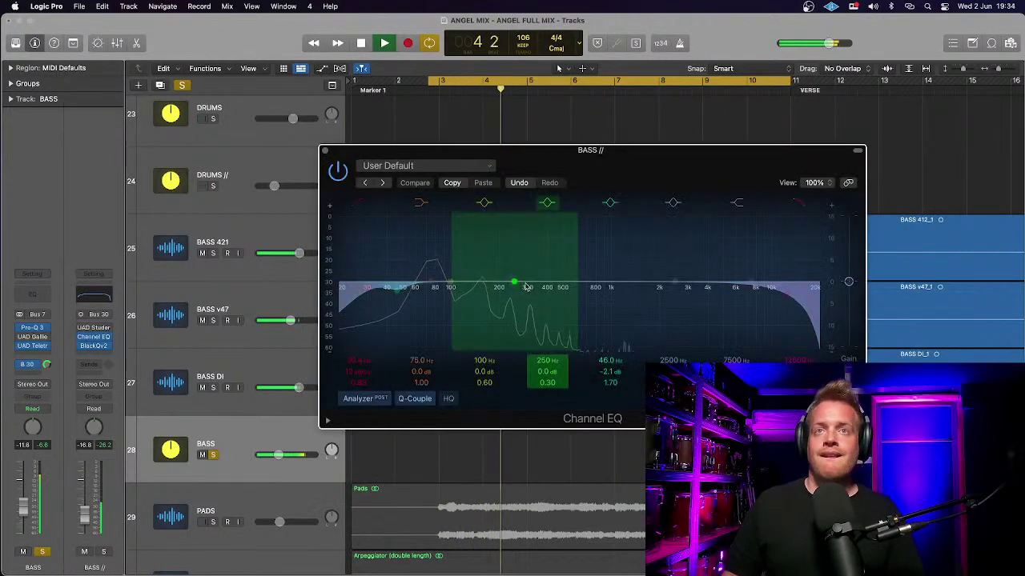
pyautogui.moveTo(516, 285); pyautogui.dragTo(527, 313)
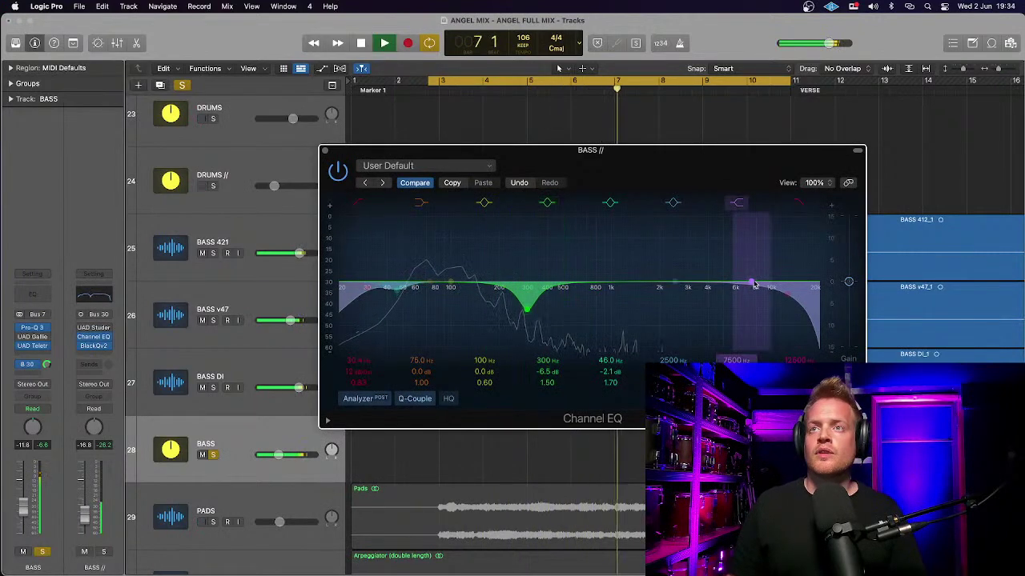
pyautogui.moveTo(752, 286); pyautogui.dragTo(738, 287)
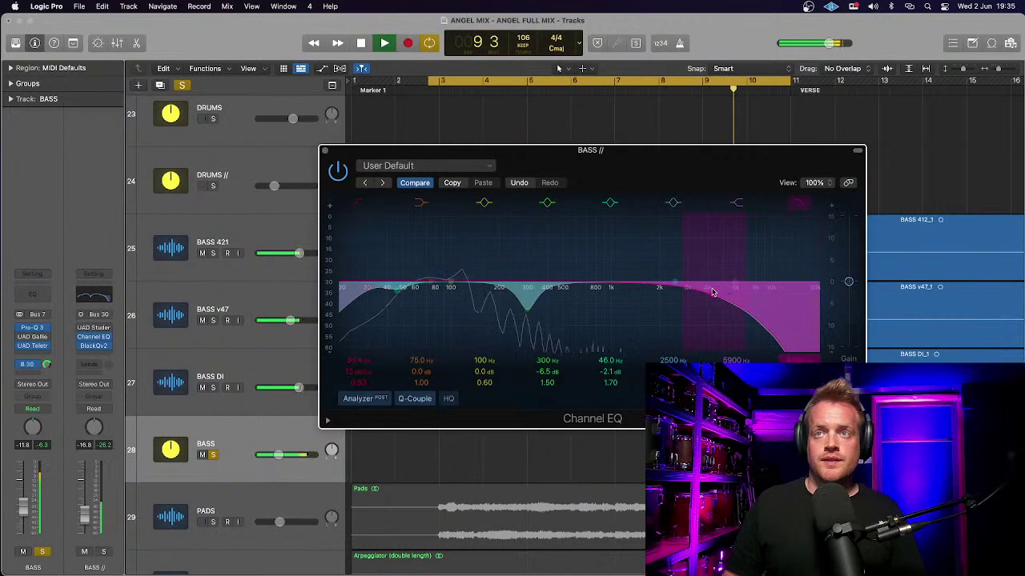
# Step: Set the Channel EQ's high cut to about 6 kHz, sharpen its Q and close the EQ
pyautogui.moveTo(717, 292); pyautogui.dragTo(732, 286)
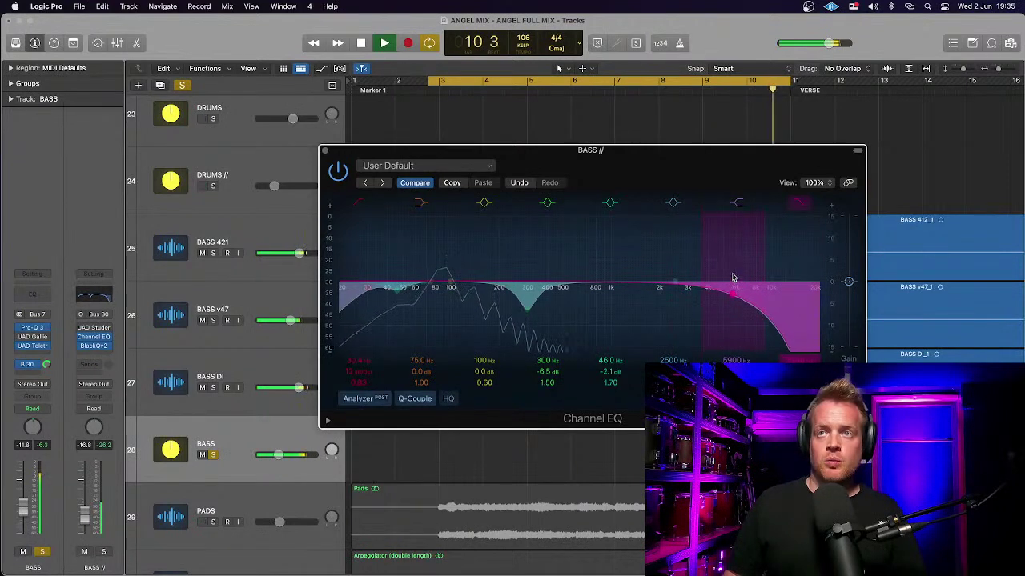
pyautogui.scroll(2, 735, 293)
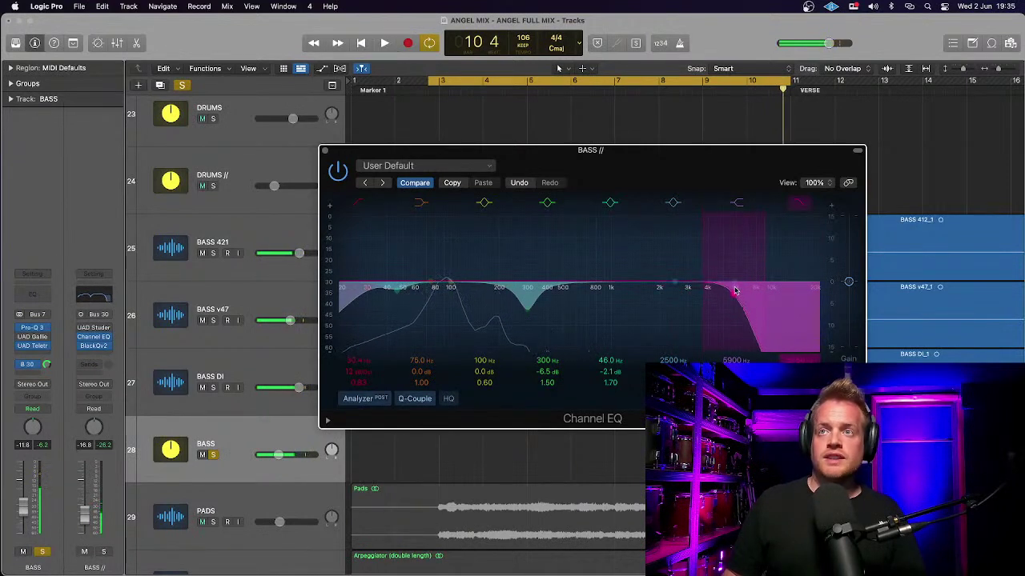
pyautogui.click(324, 151)
# Step: Compare the bass with BASS // muted and unmuted during playback, and lower the BASS // fader to -17.4 dB
pyautogui.press('space')
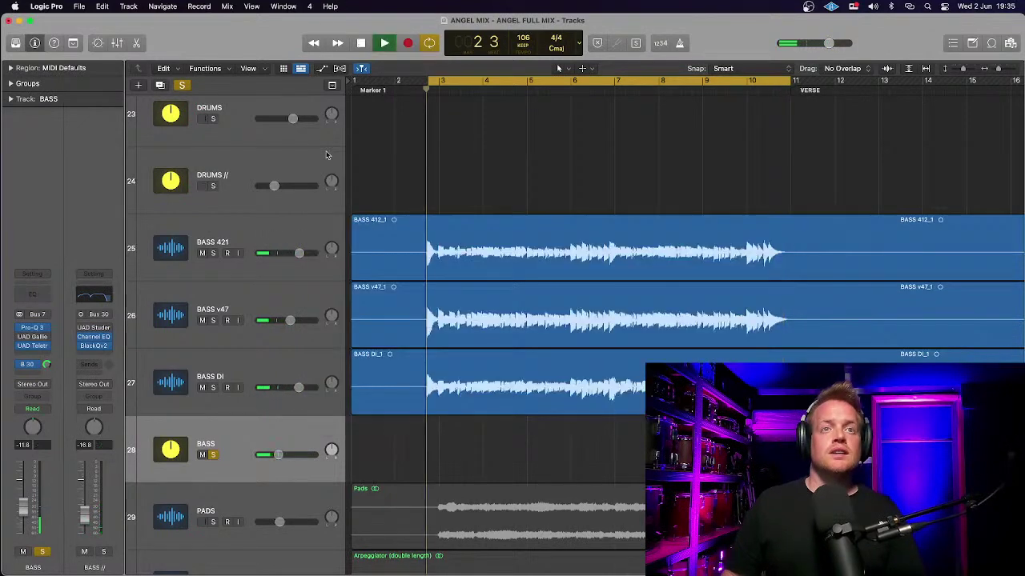
pyautogui.click(84, 552)
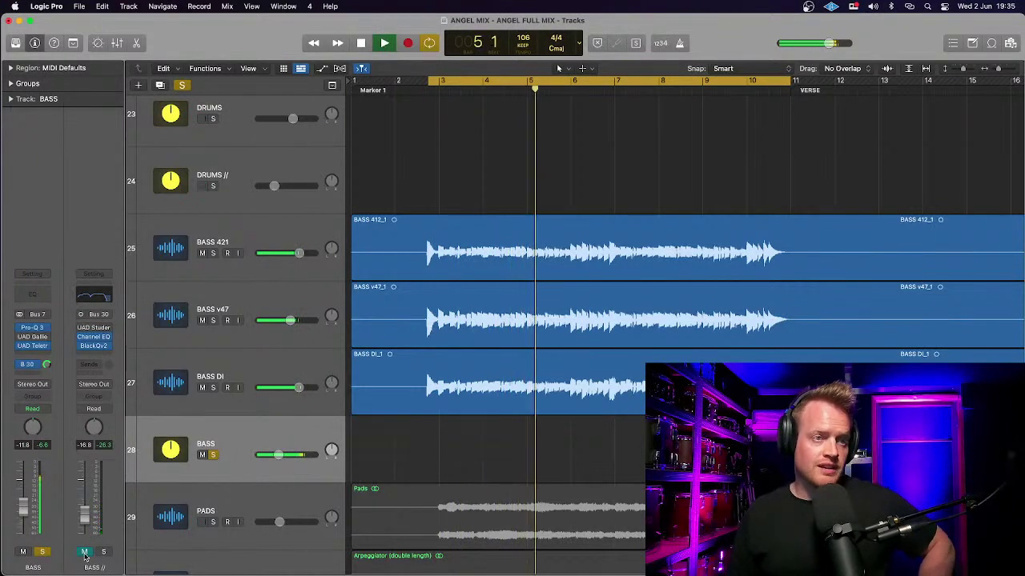
pyautogui.click(84, 553)
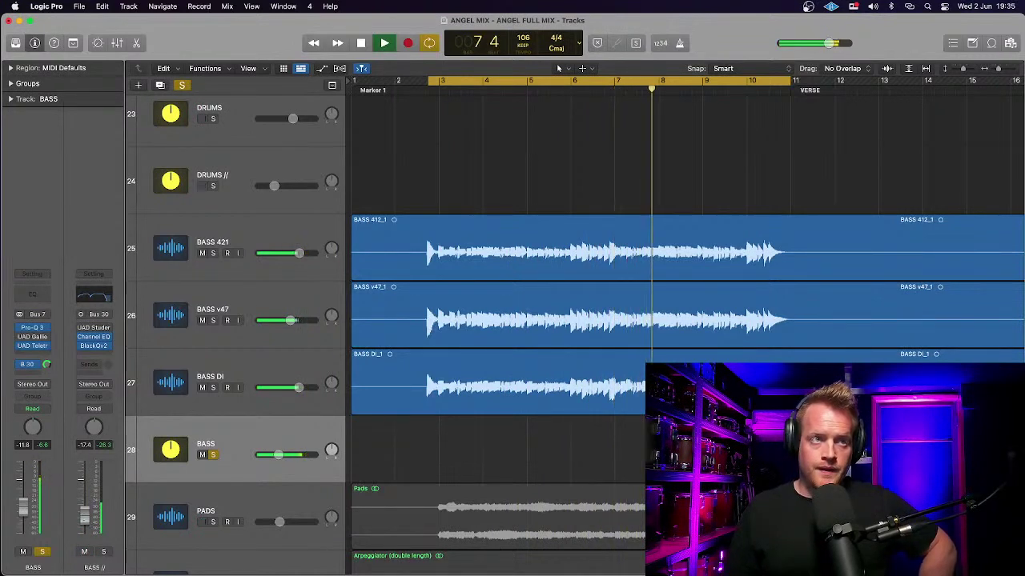
# Step: Inspect the BlackQv2 plug-in on the BASS // channel and audition the soloed bass with its drive settings
pyautogui.press('space')
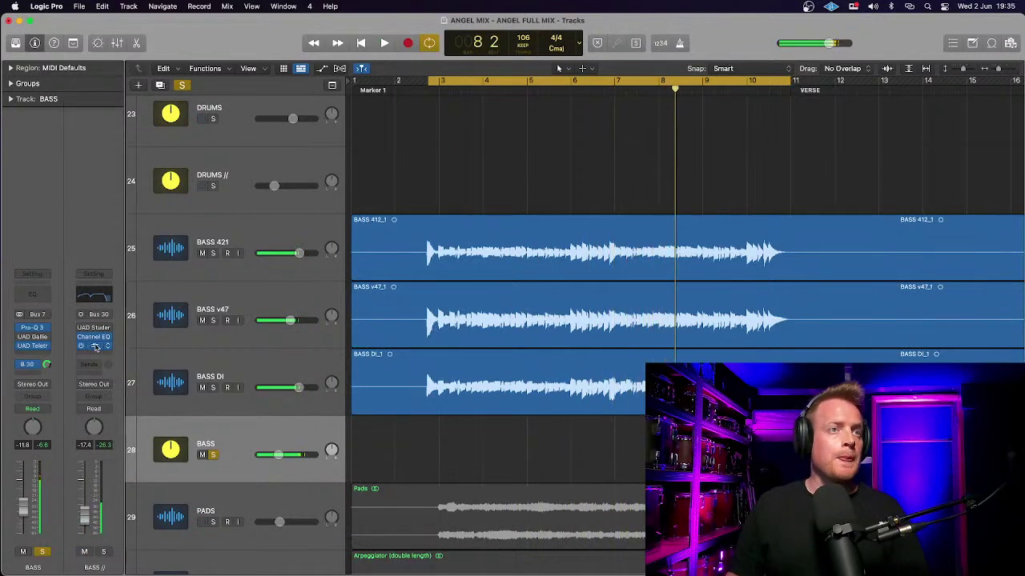
pyautogui.click(94, 346)
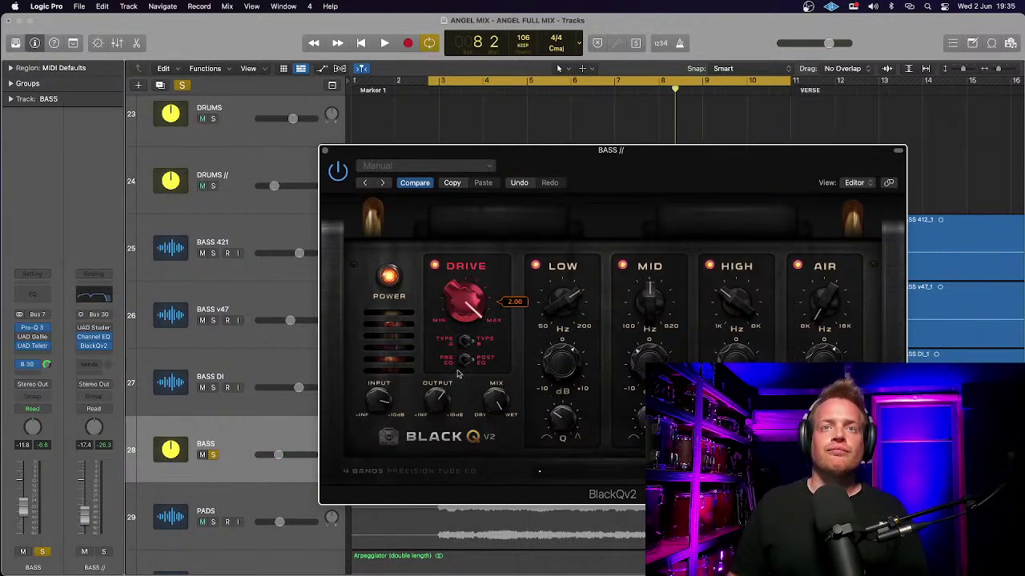
pyautogui.press('space')
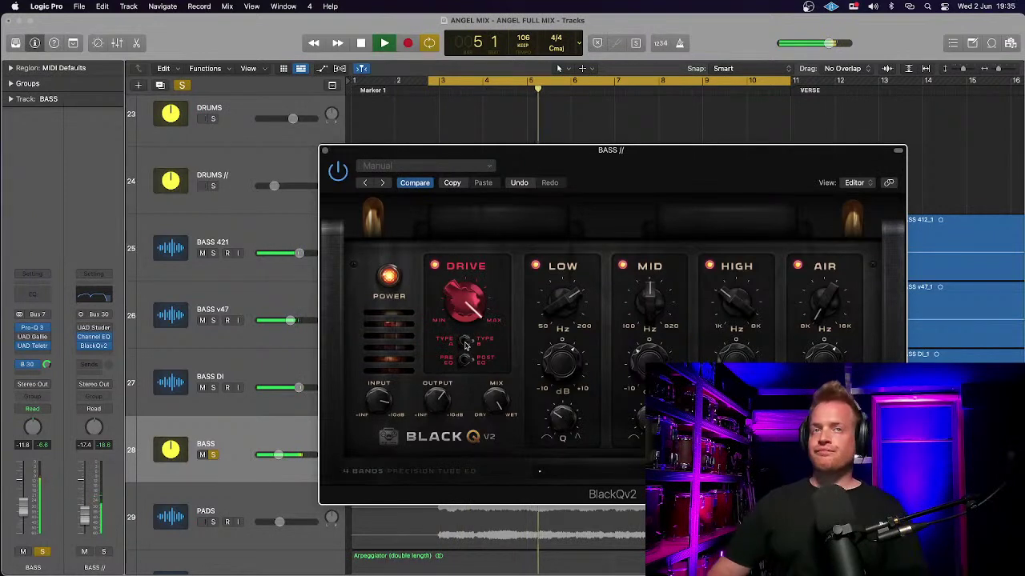
pyautogui.press('space')
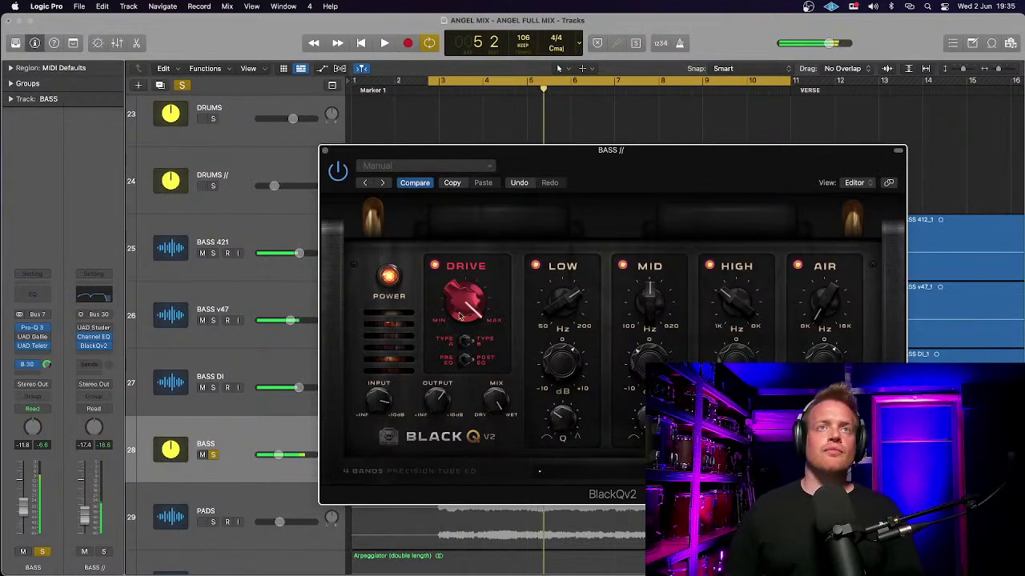
pyautogui.click(324, 152)
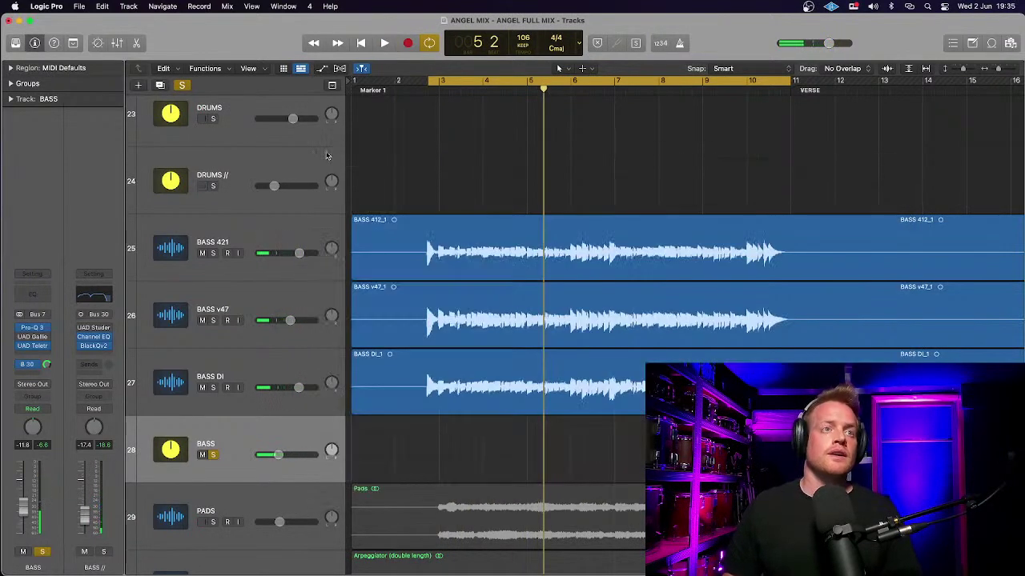
# Step: Unsolo the BASS track and play back the bass within the full mix
pyautogui.click(213, 455)
pyautogui.press('space')
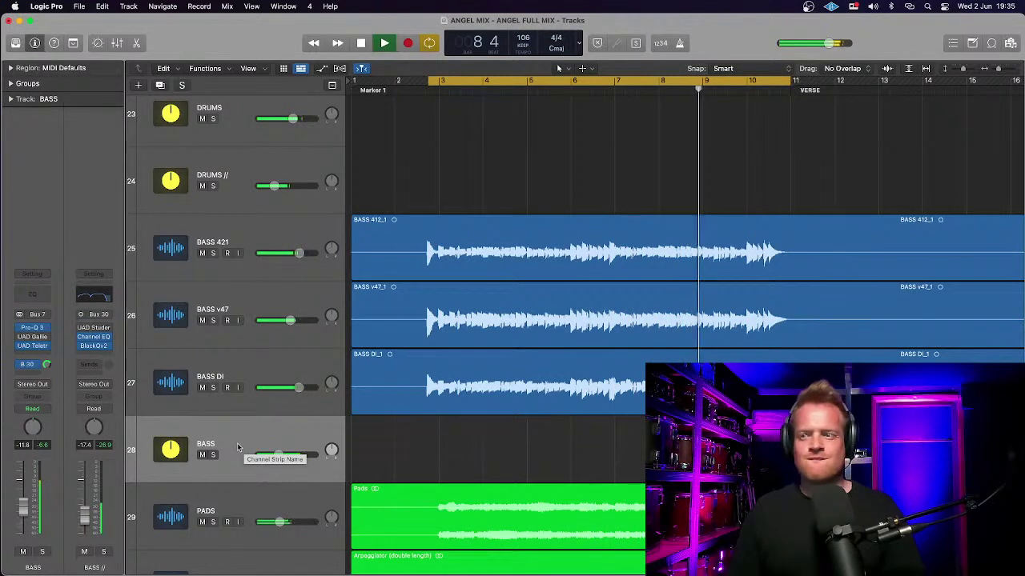
pyautogui.press('space')
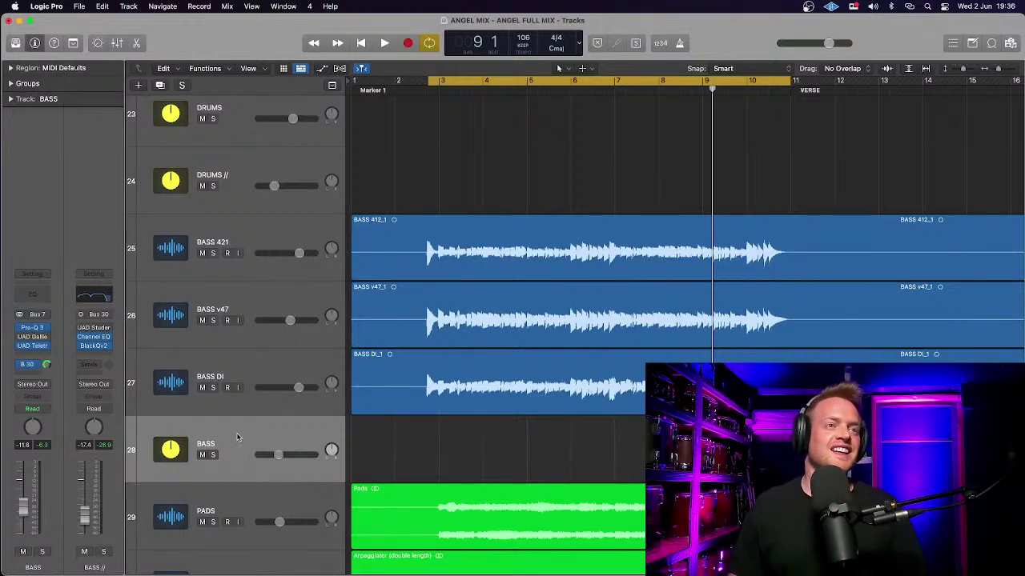
# Step: Add a send from the BASS channel to Bus 31 and name its aux channel BASS // COMP
pyautogui.click(32, 366)
pyautogui.moveTo(28, 389)
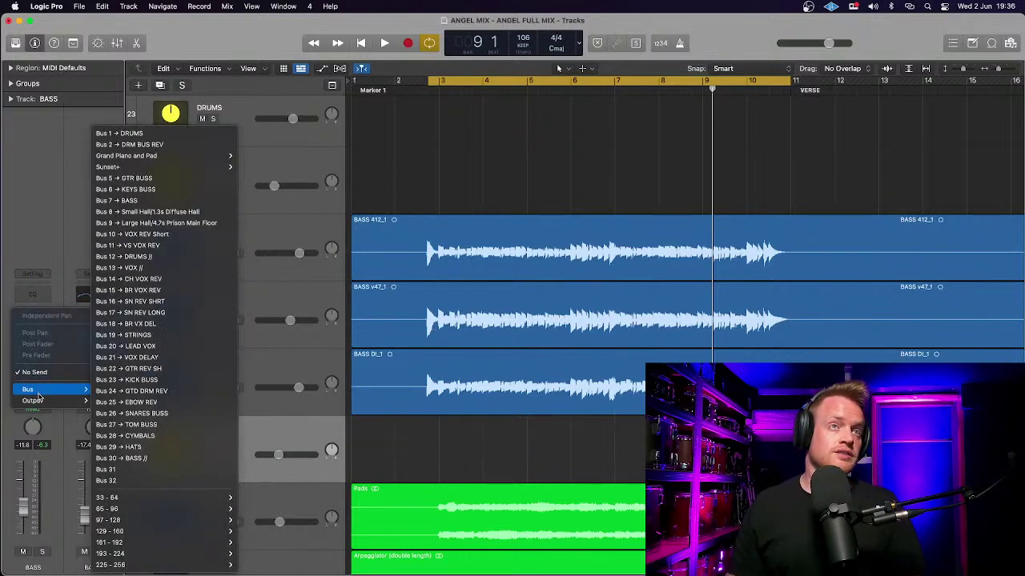
pyautogui.click(107, 470)
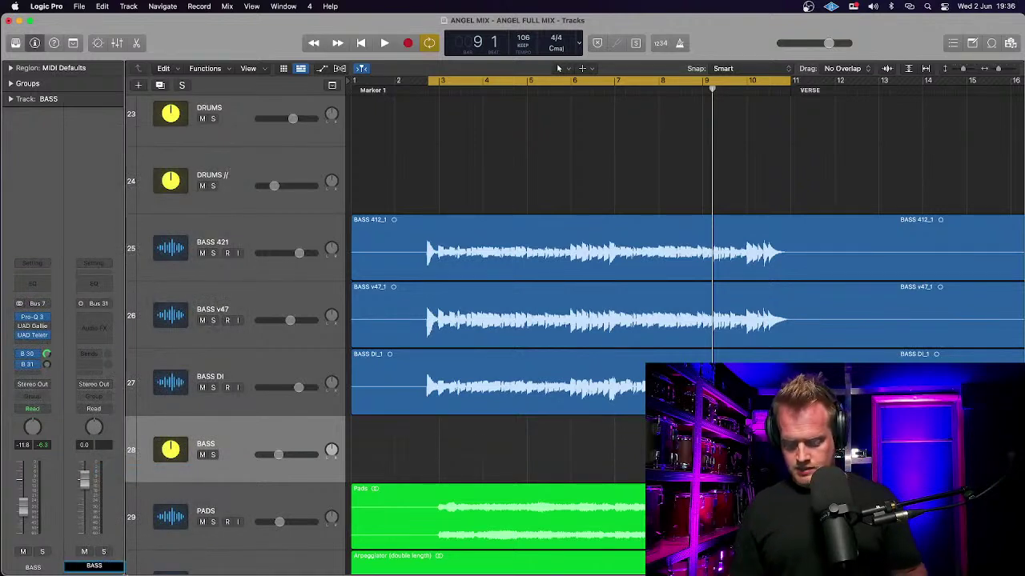
pyautogui.moveTo(116, 570)
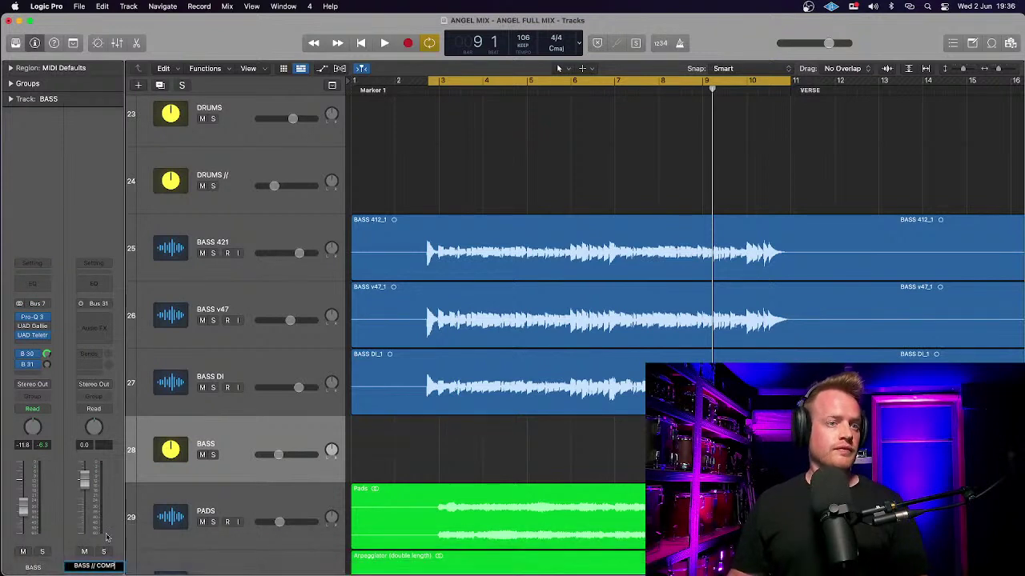
# Step: Insert the UAD API Vision Channel Strip plug-in on the BASS // COMP channel
pyautogui.click(108, 319)
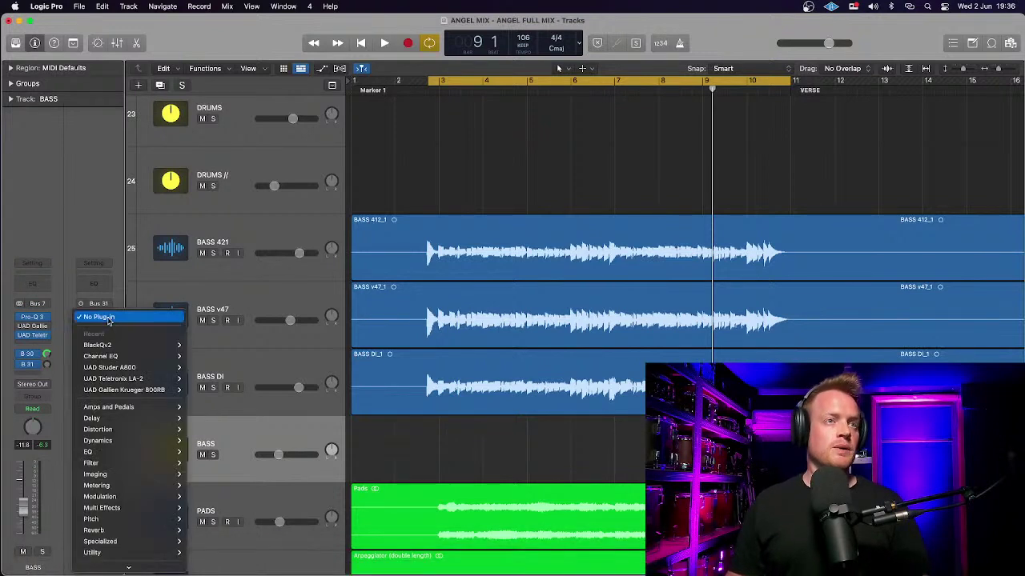
pyautogui.moveTo(128, 568)
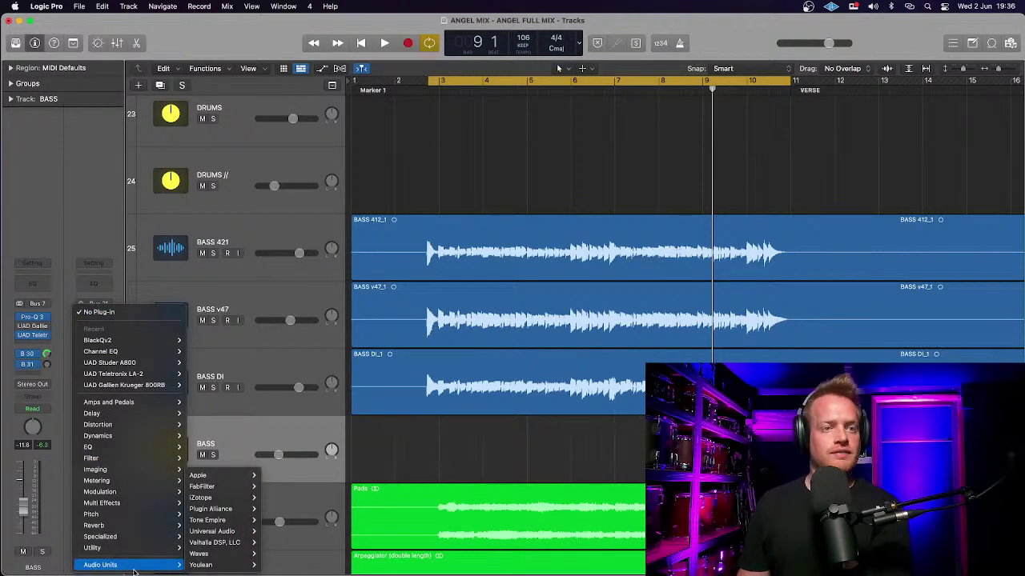
pyautogui.moveTo(214, 544)
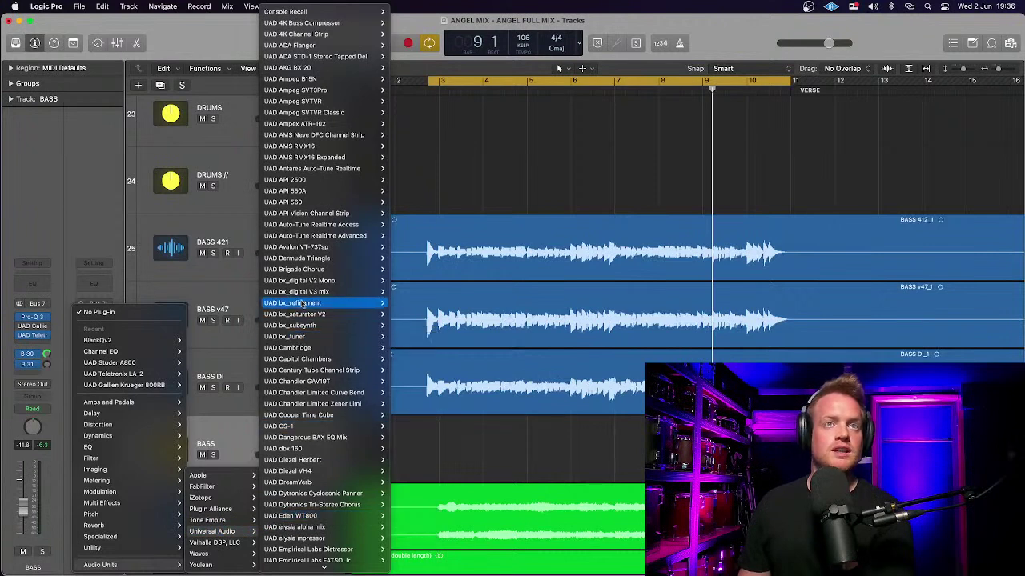
pyautogui.moveTo(301, 304)
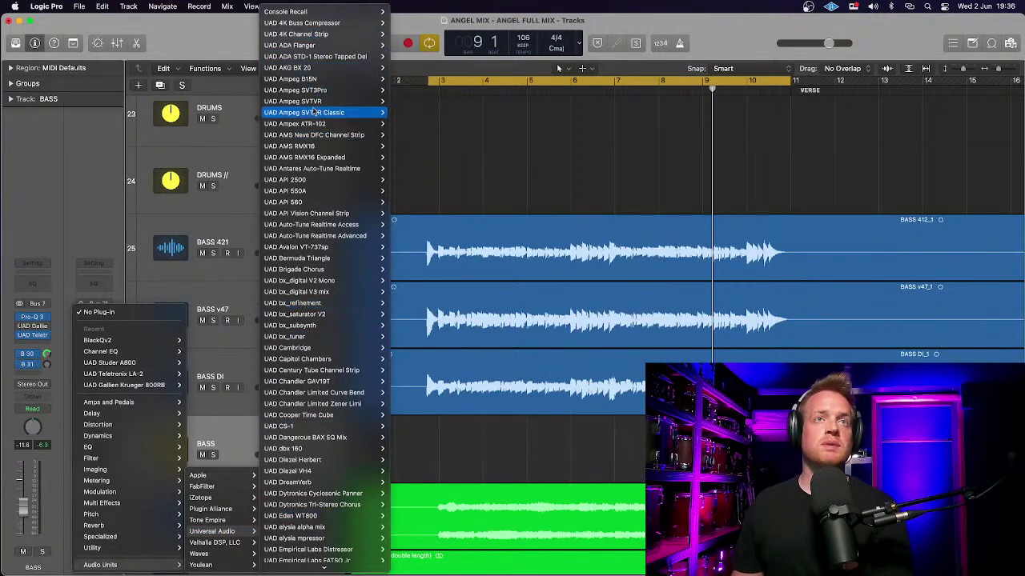
pyautogui.moveTo(309, 215)
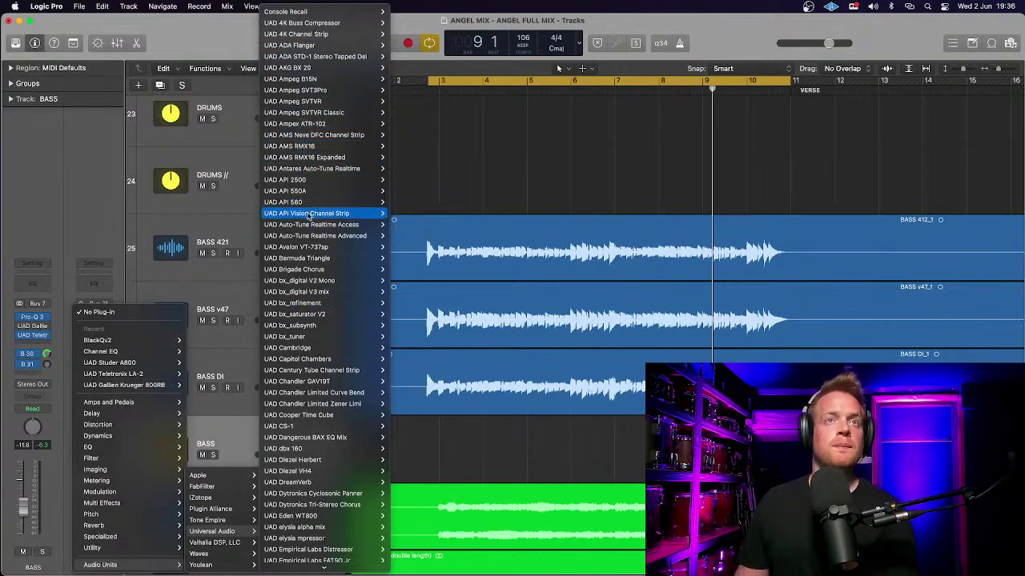
pyautogui.click(409, 215)
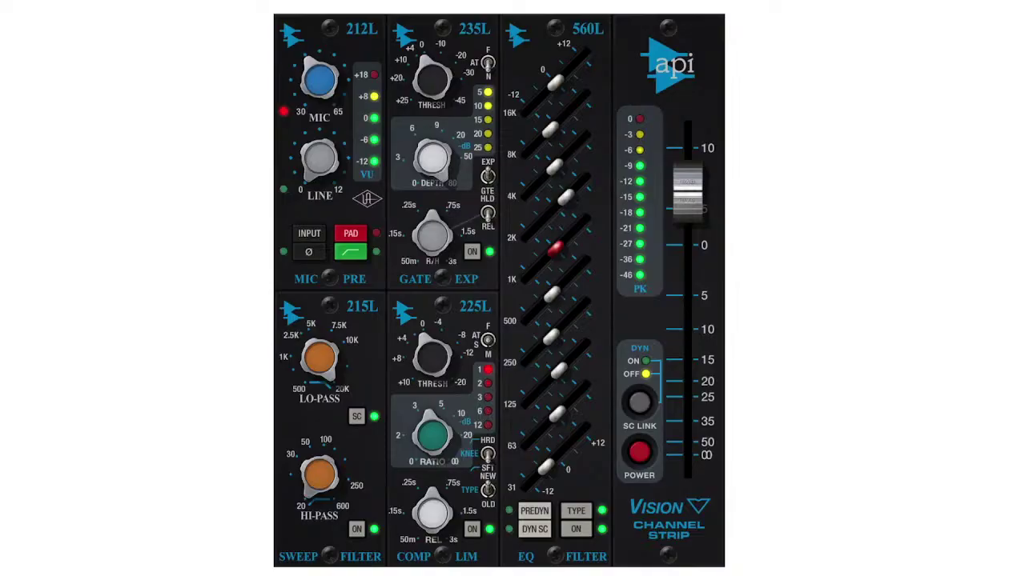
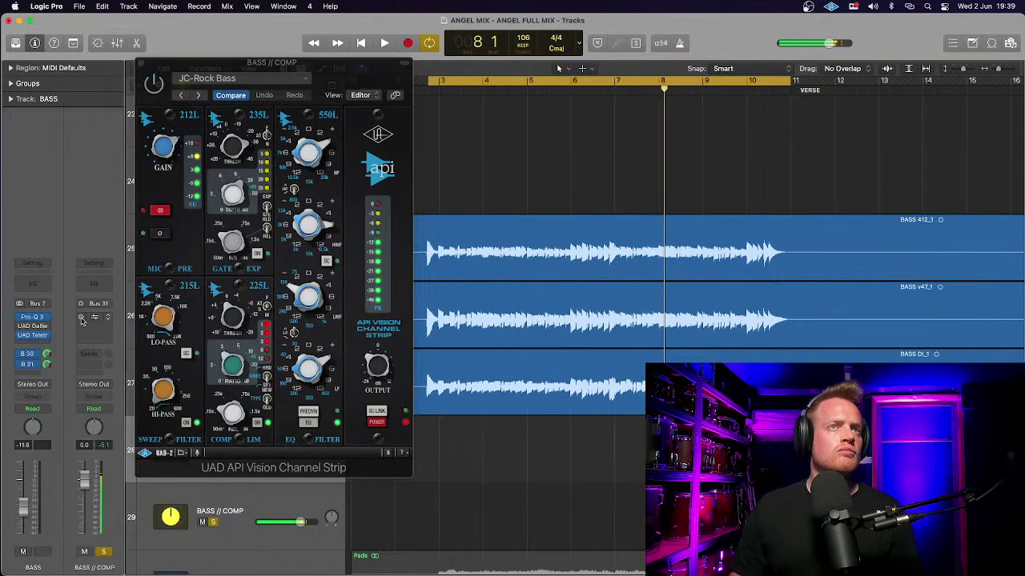
# Step: Fine-tune the 212L preamp gain on the API Vision Channel Strip while playing the soloed BASS // COMP channel
pyautogui.moveTo(335, 78); pyautogui.dragTo(361, 104)
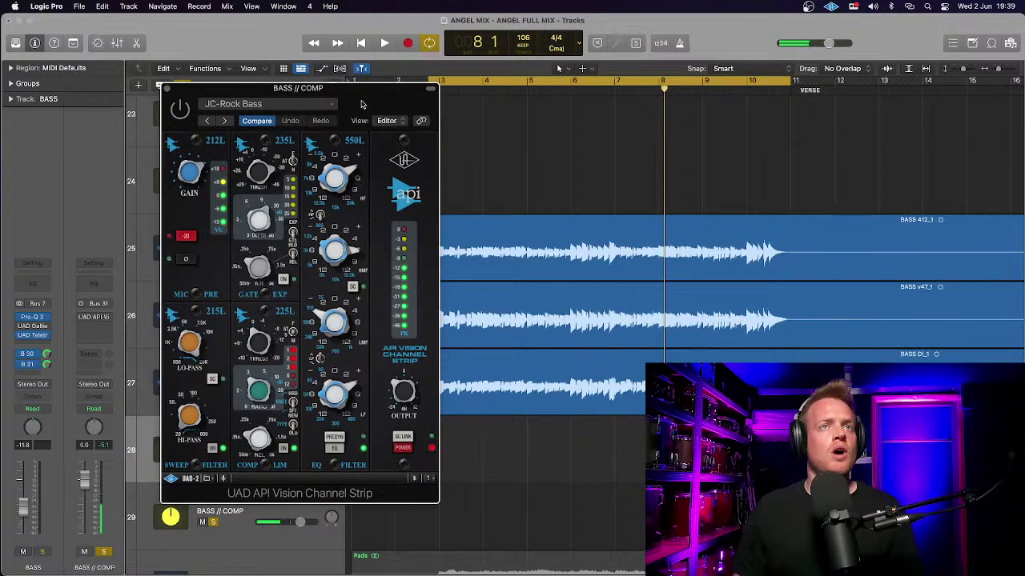
pyautogui.click(81, 323)
pyautogui.press('Escape')
pyautogui.press('space')
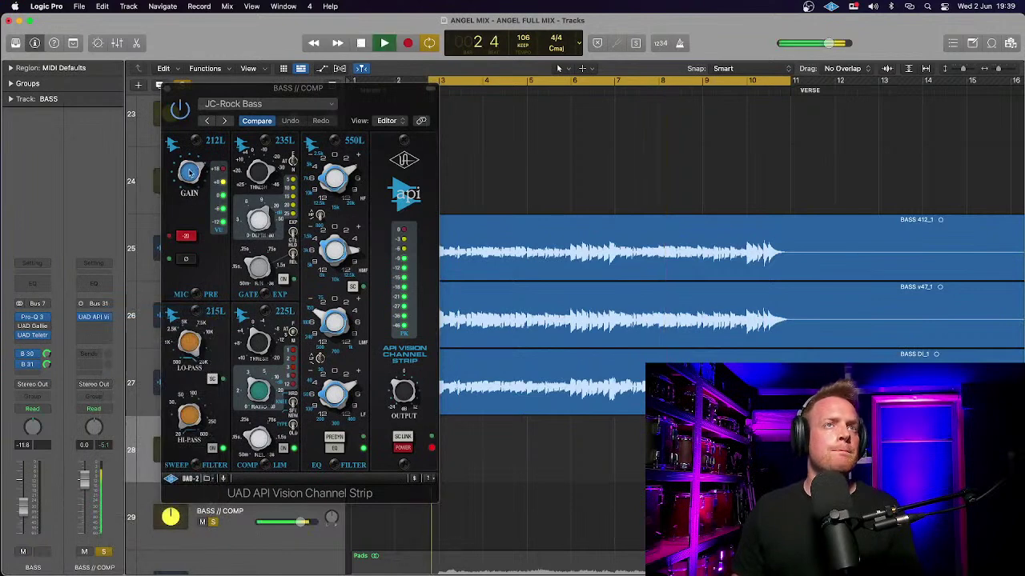
pyautogui.moveTo(189, 171); pyautogui.dragTo(187, 175)
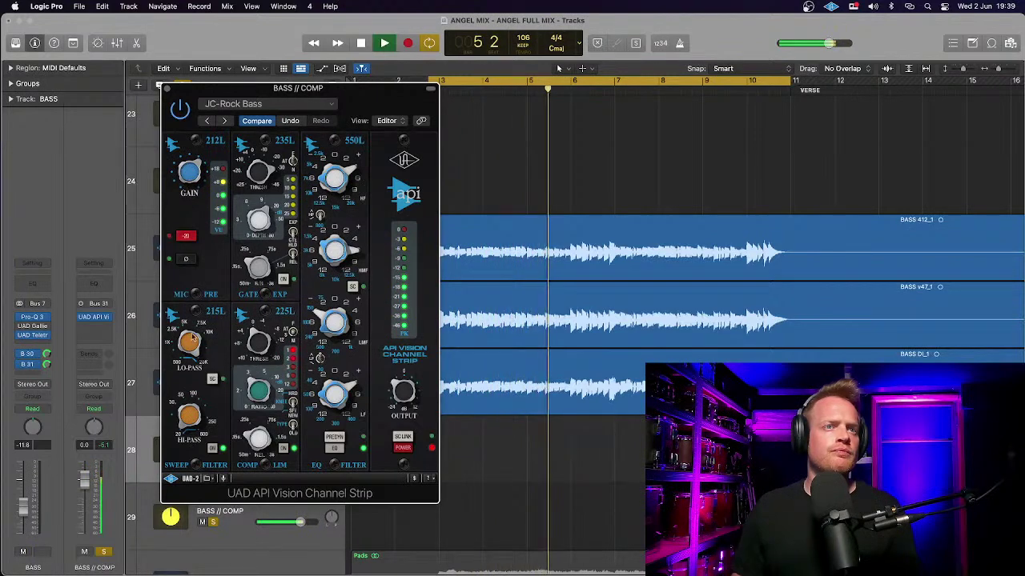
pyautogui.press('space')
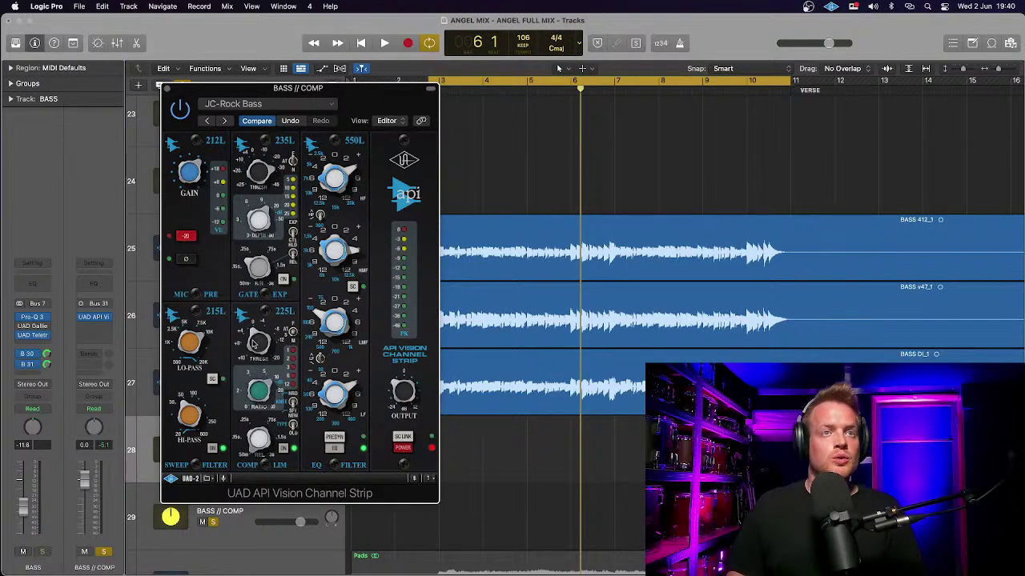
# Step: Audition the 225L compressor section of the channel strip over repeated playback of the soloed parallel bass
pyautogui.press('space')
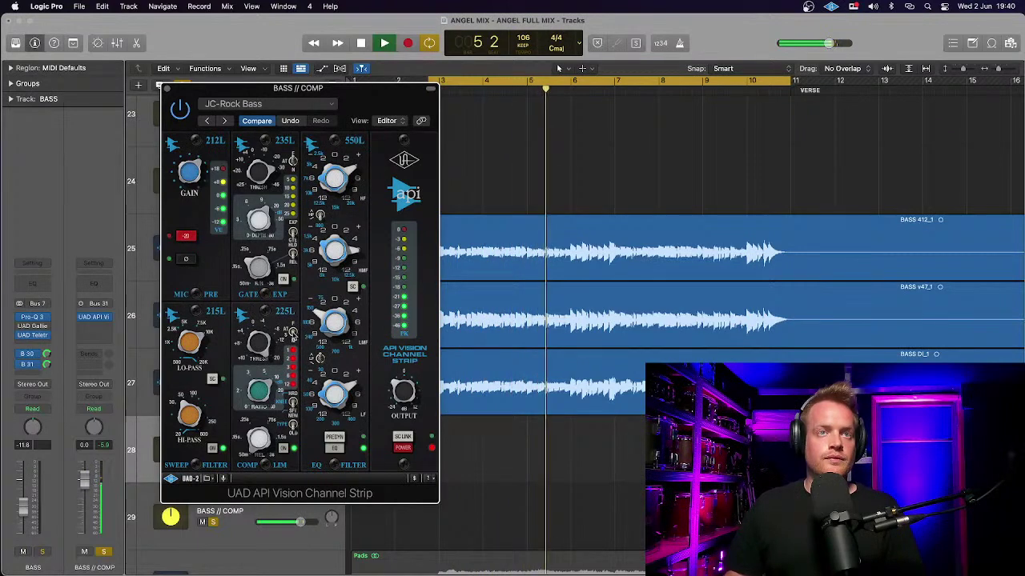
pyautogui.press('space')
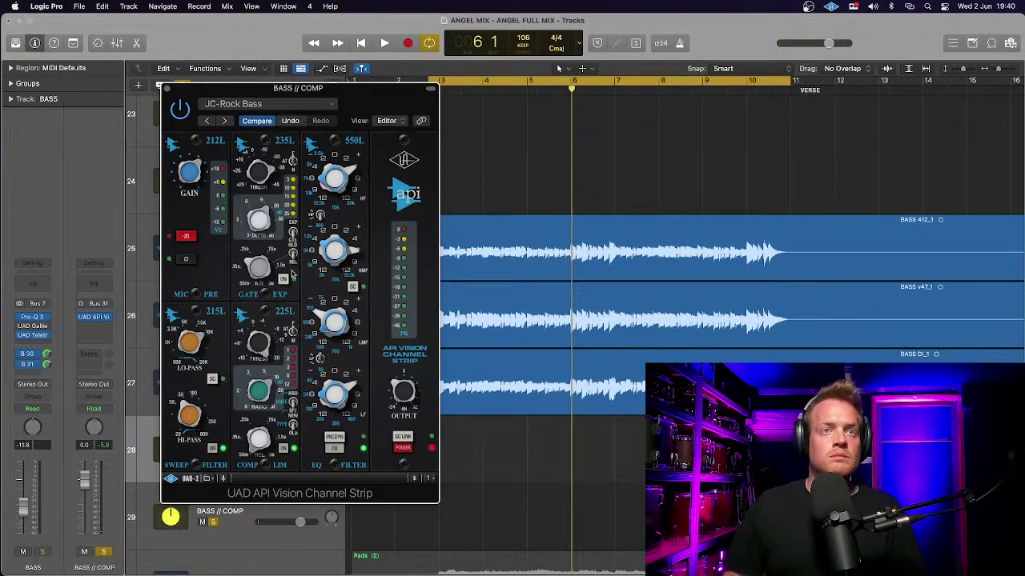
pyautogui.press('space')
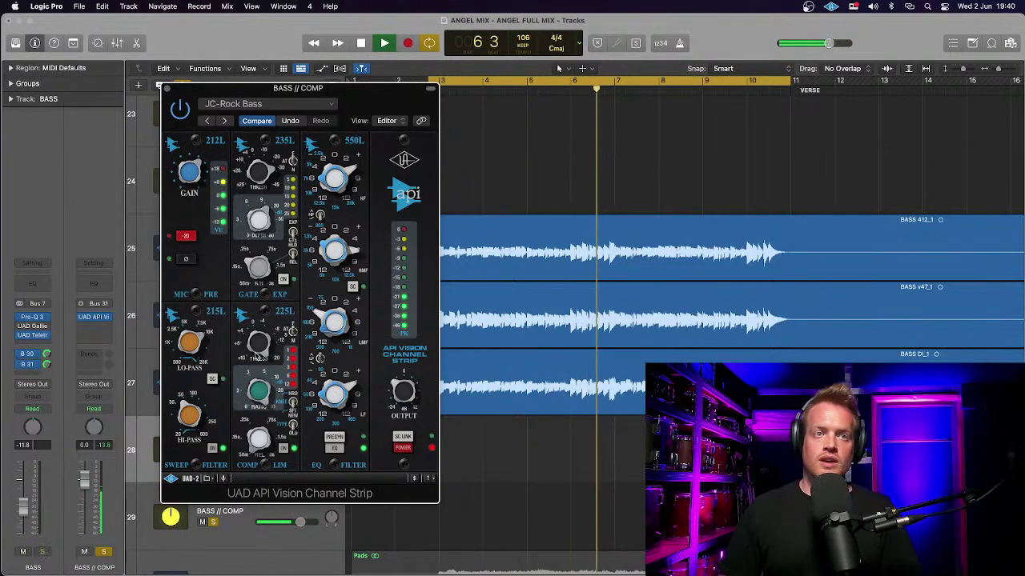
pyautogui.press('space')
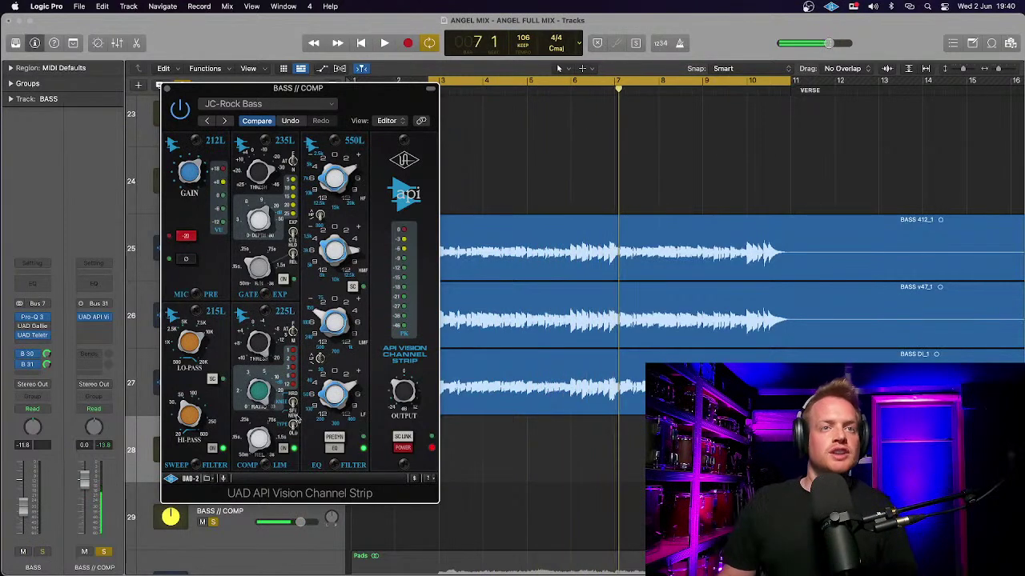
pyautogui.press('space')
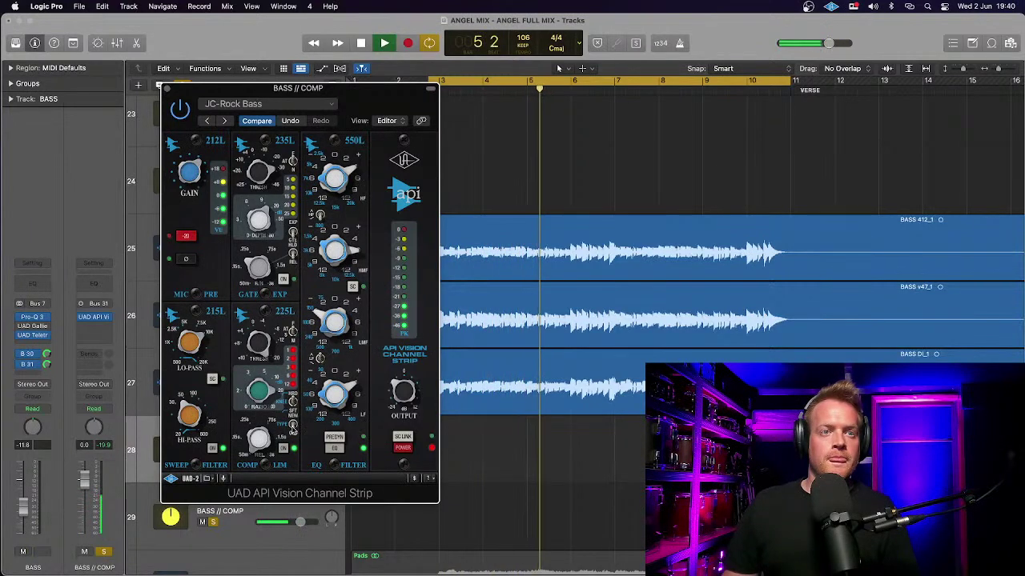
pyautogui.press('space')
pyautogui.press('space')
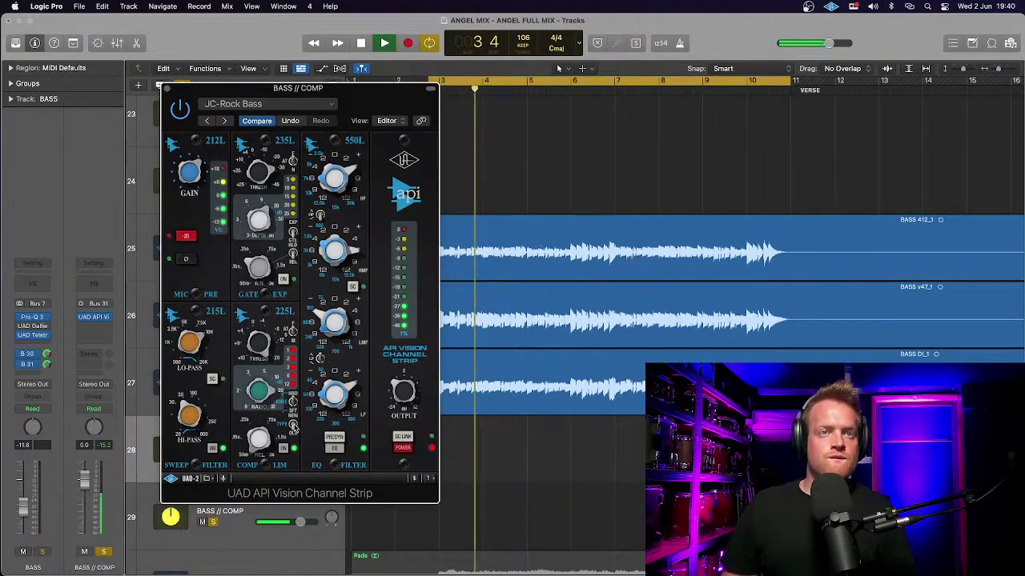
pyautogui.press('space')
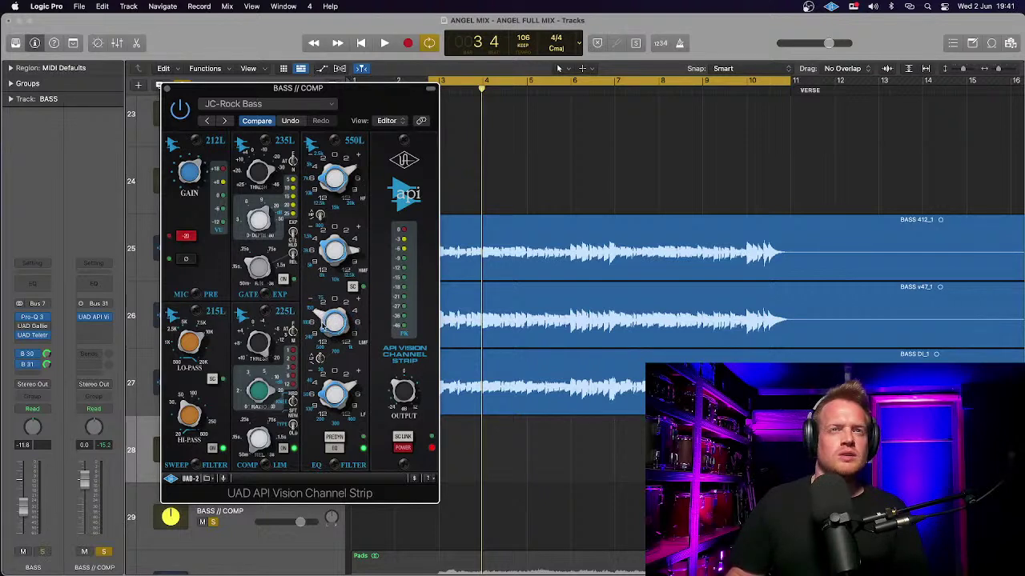
# Step: Compare the channel strip's EQ with PREDYN on and off during playback, leaving PREDYN on
pyautogui.press('space')
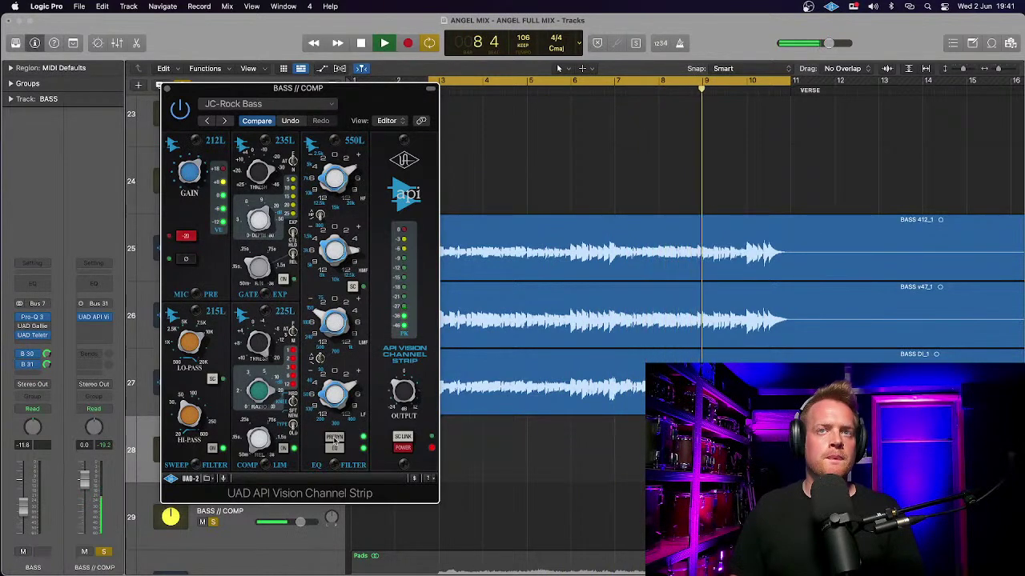
pyautogui.press('space')
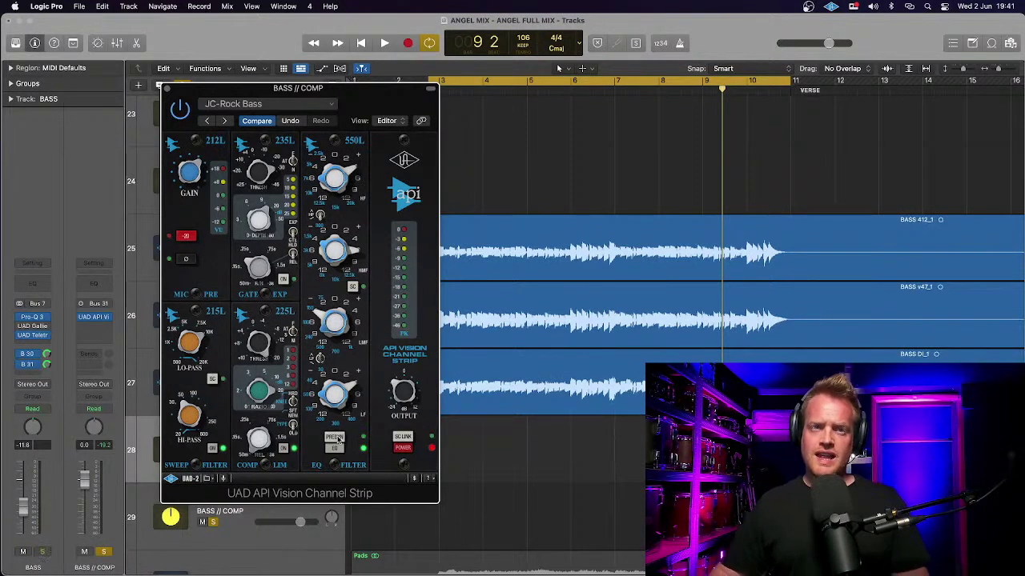
pyautogui.press('space')
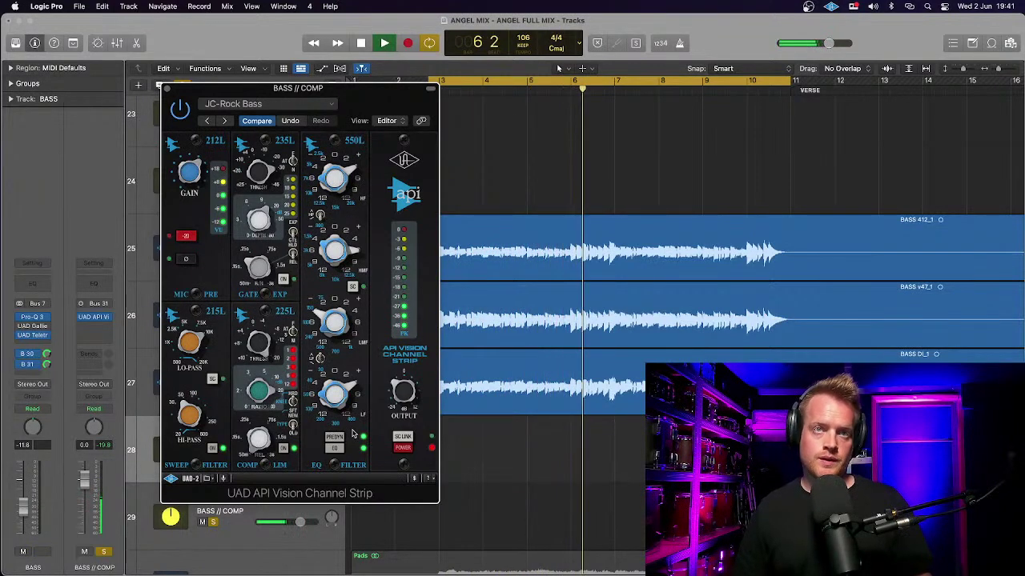
pyautogui.press('space')
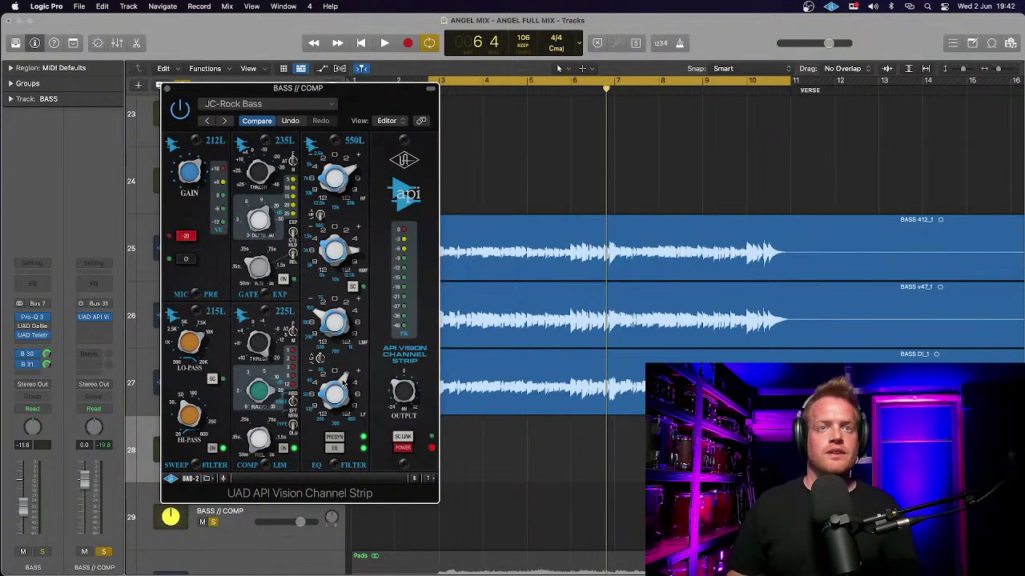
# Step: Turn on the 215L sweep filter's SC switch on the API Vision Channel Strip while auditioning the soloed parallel bass
pyautogui.press('space')
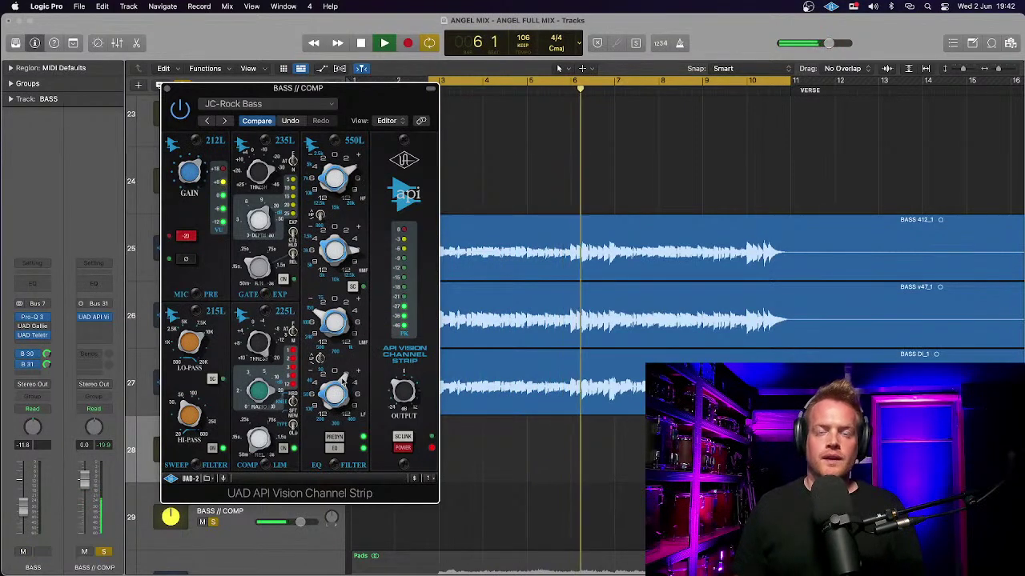
pyautogui.press('space')
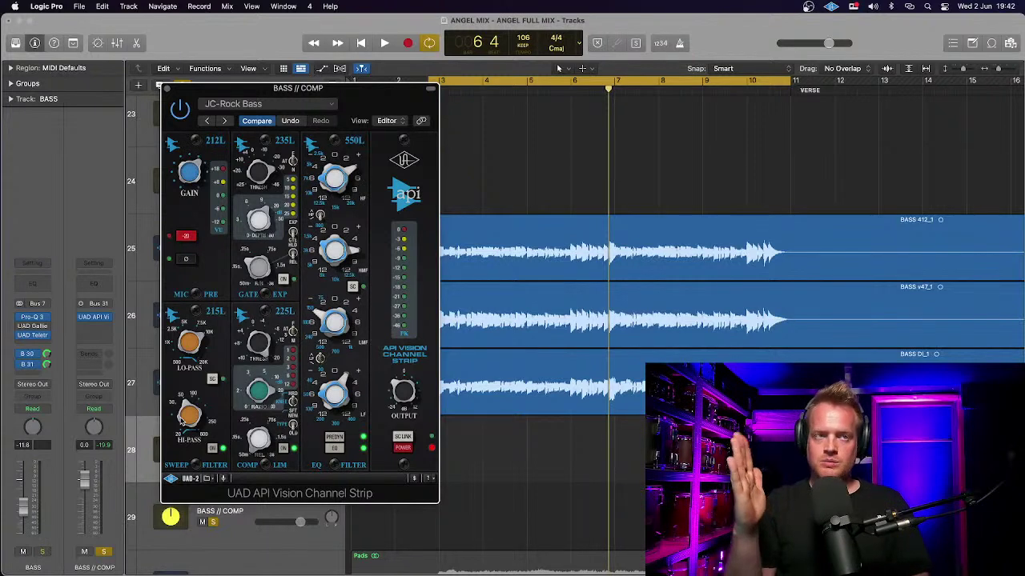
pyautogui.press('space')
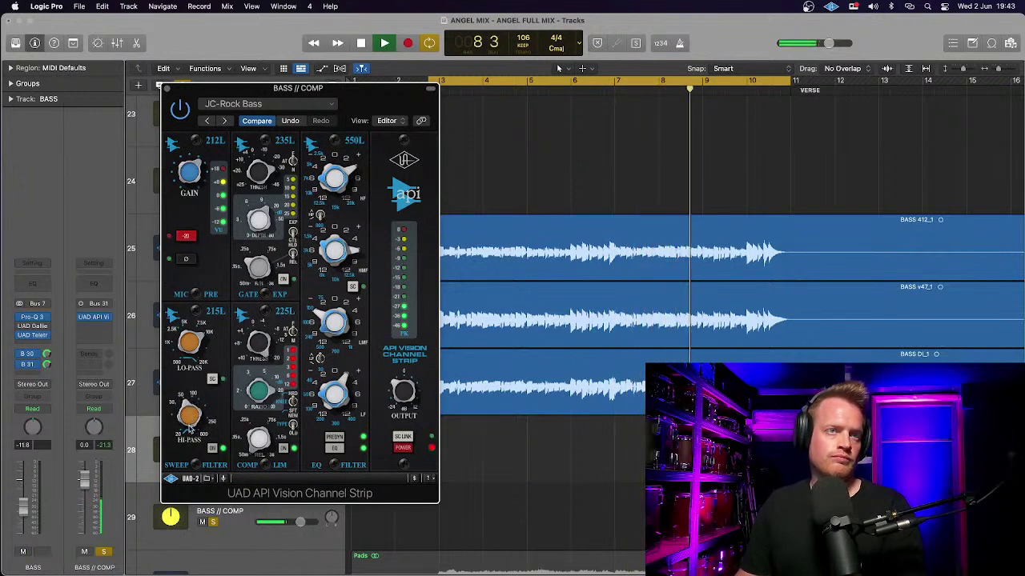
pyautogui.click(213, 379)
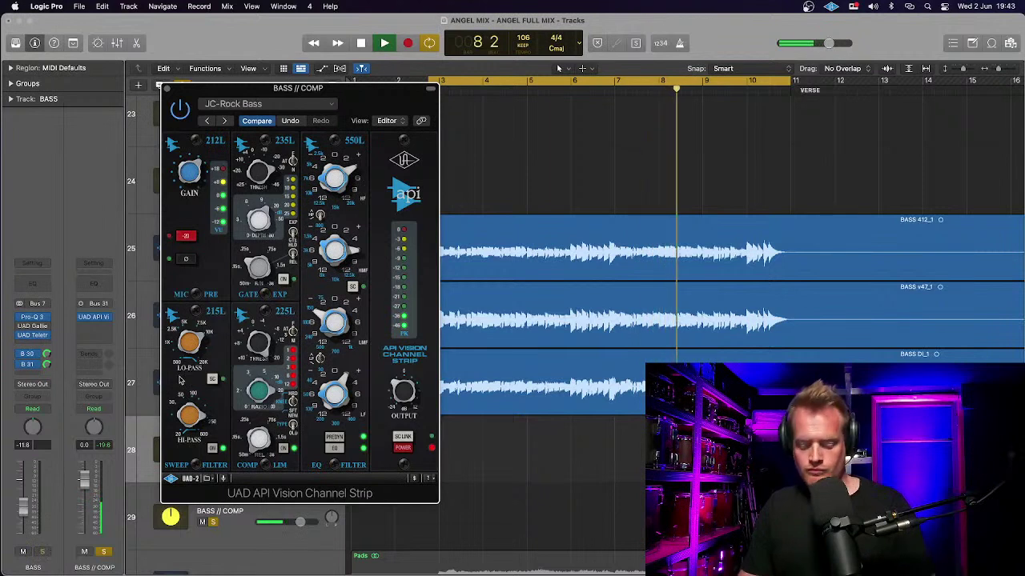
pyautogui.press('space')
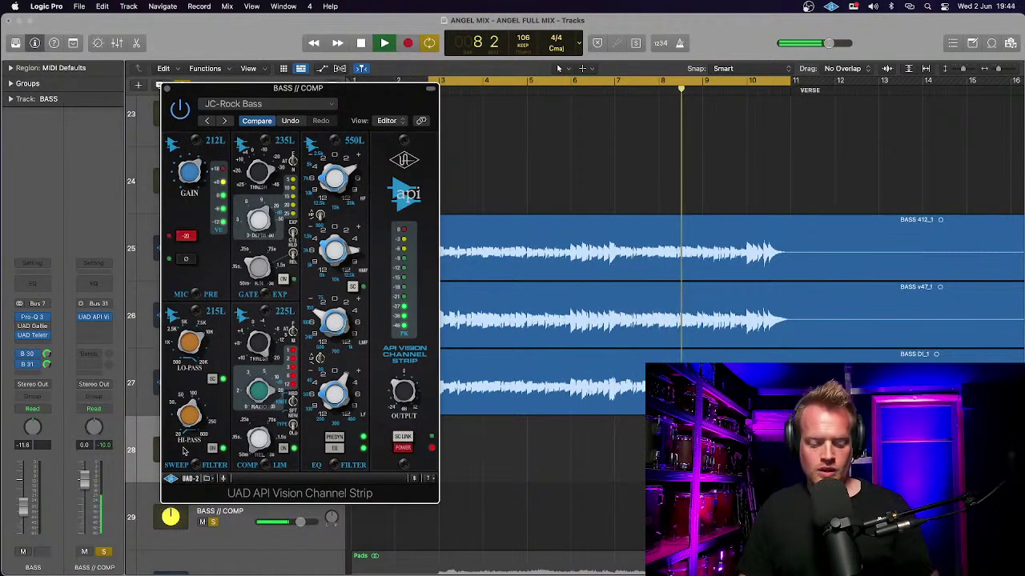
pyautogui.press('space')
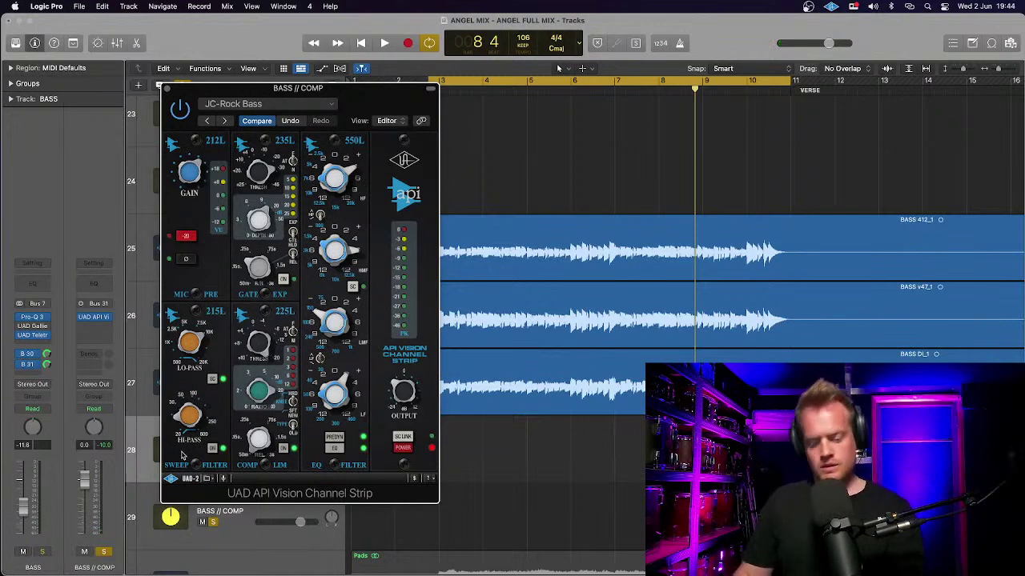
pyautogui.press('space')
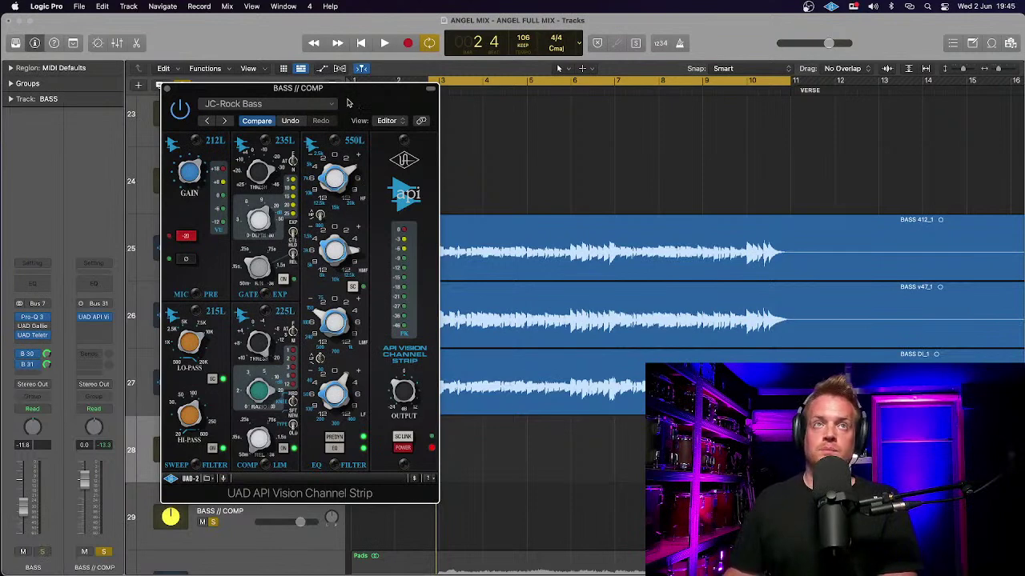
# Step: Insert the UAD Empirical Labs Distressor after the API Vision Channel Strip on the BASS // COMP channel
pyautogui.moveTo(348, 103); pyautogui.dragTo(319, 96)
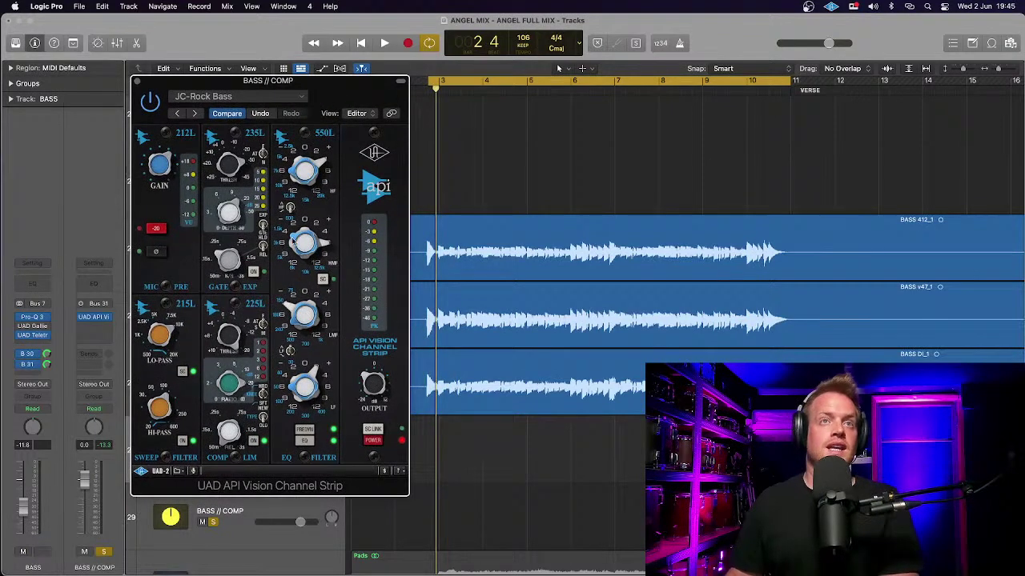
pyautogui.click(138, 81)
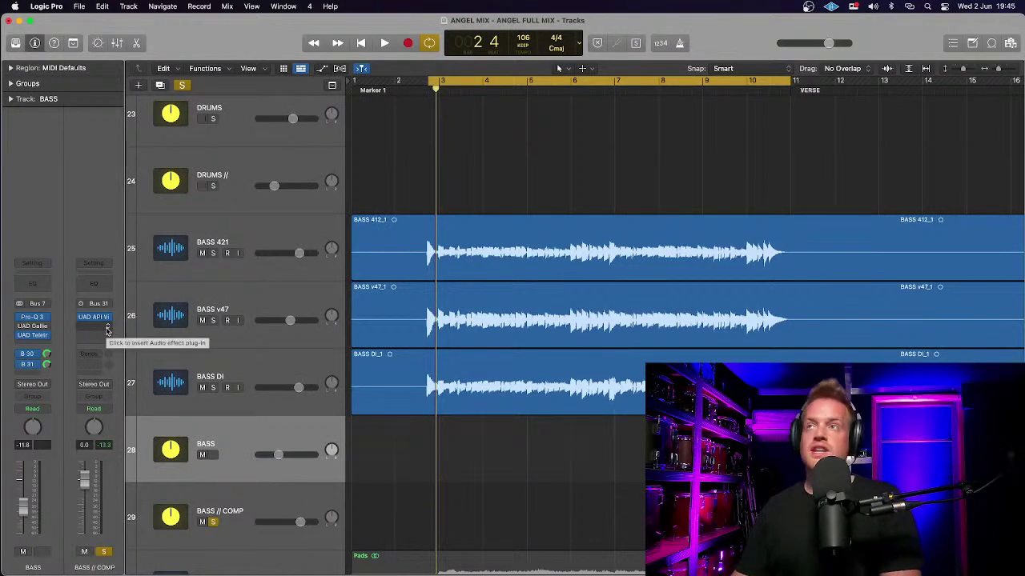
pyautogui.click(107, 330)
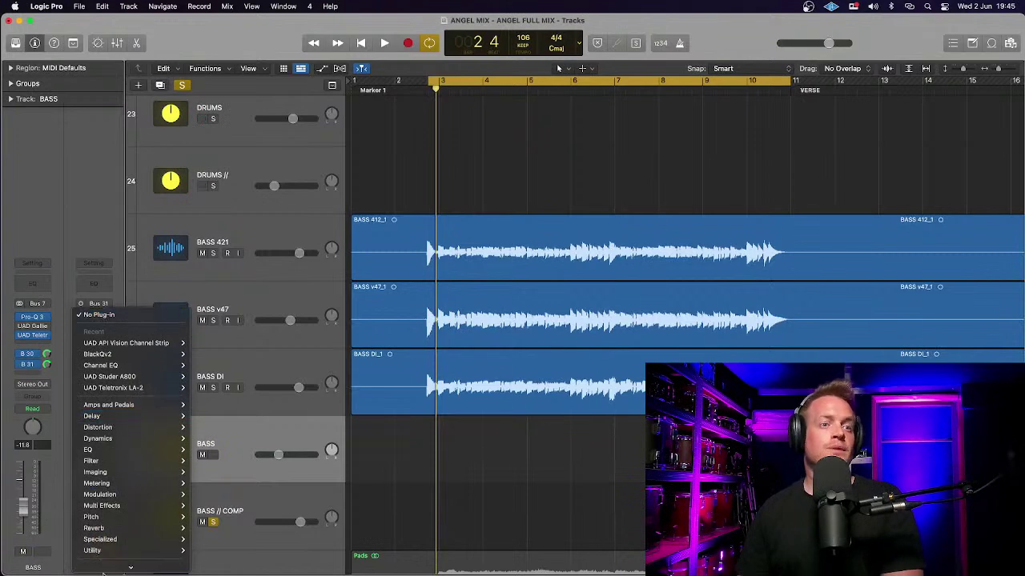
pyautogui.moveTo(144, 565)
pyautogui.moveTo(216, 531)
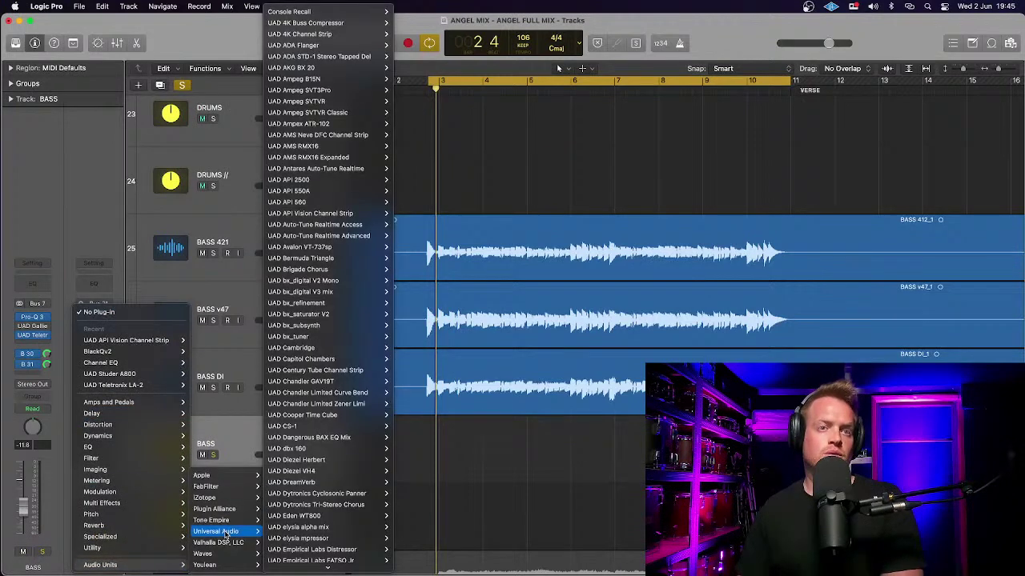
pyautogui.moveTo(337, 416)
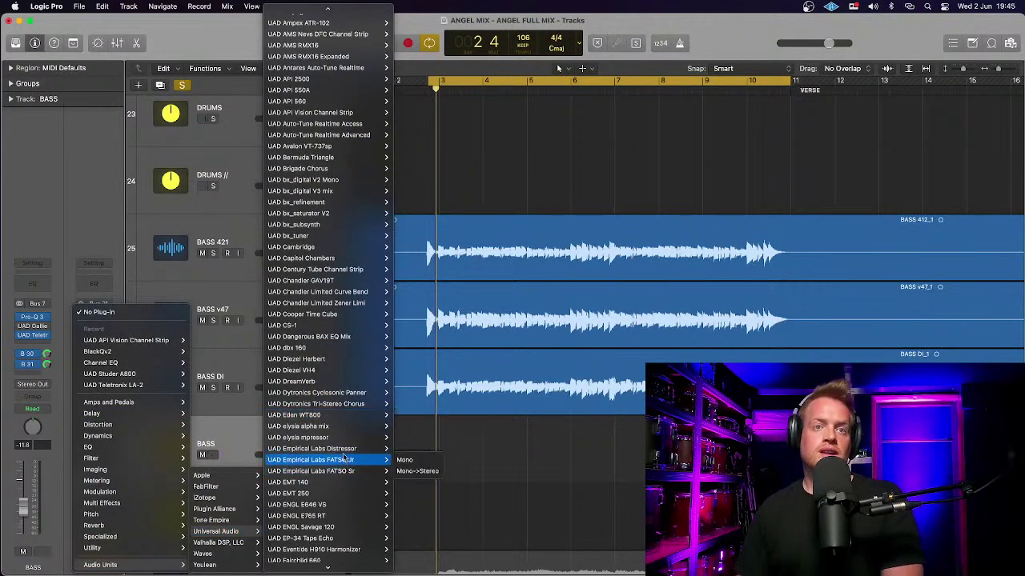
pyautogui.click(343, 451)
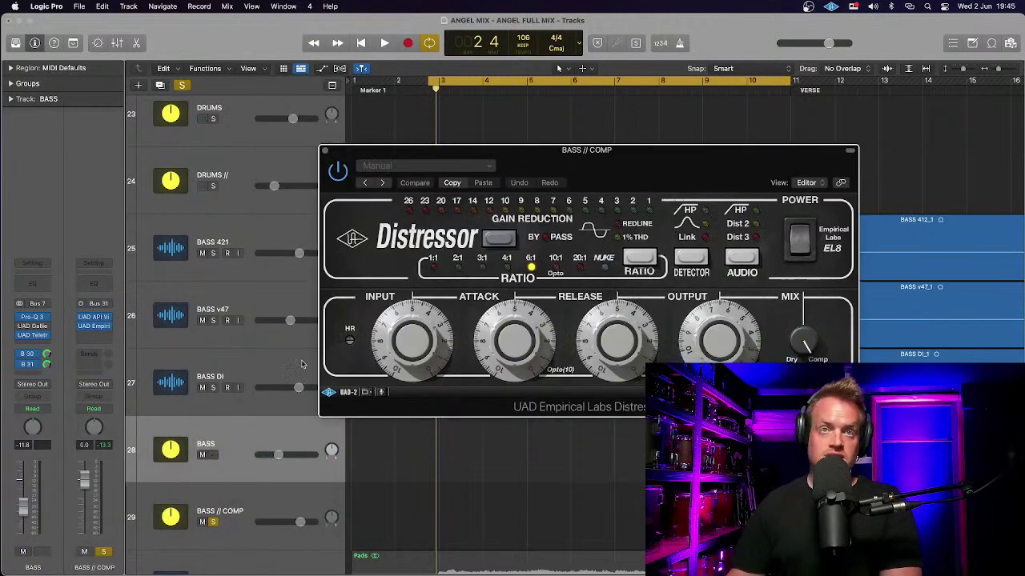
pyautogui.moveTo(520, 158); pyautogui.dragTo(329, 89)
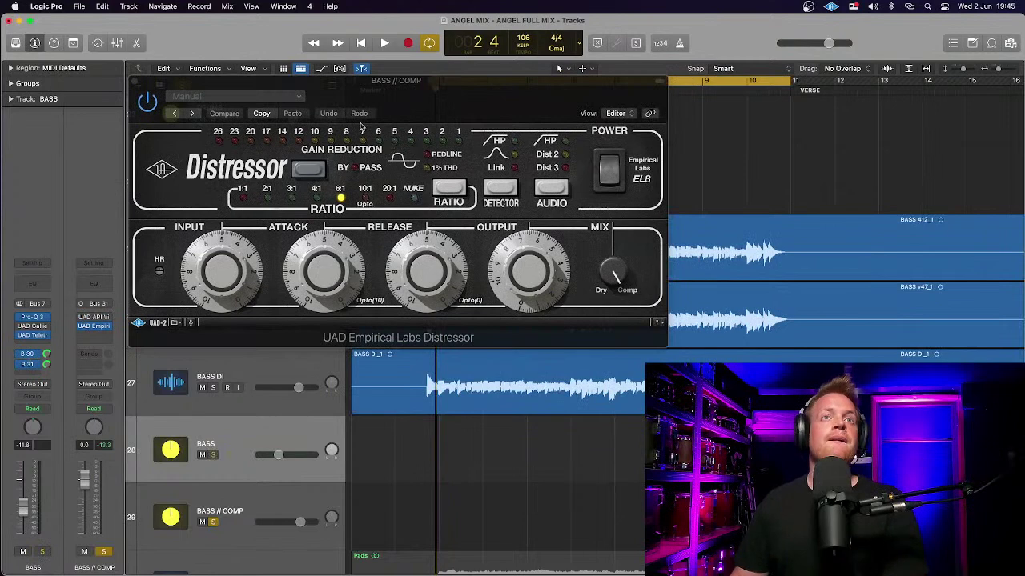
# Step: Load the HD-60hz Fuzz factory preset in the Distressor
pyautogui.click(301, 101)
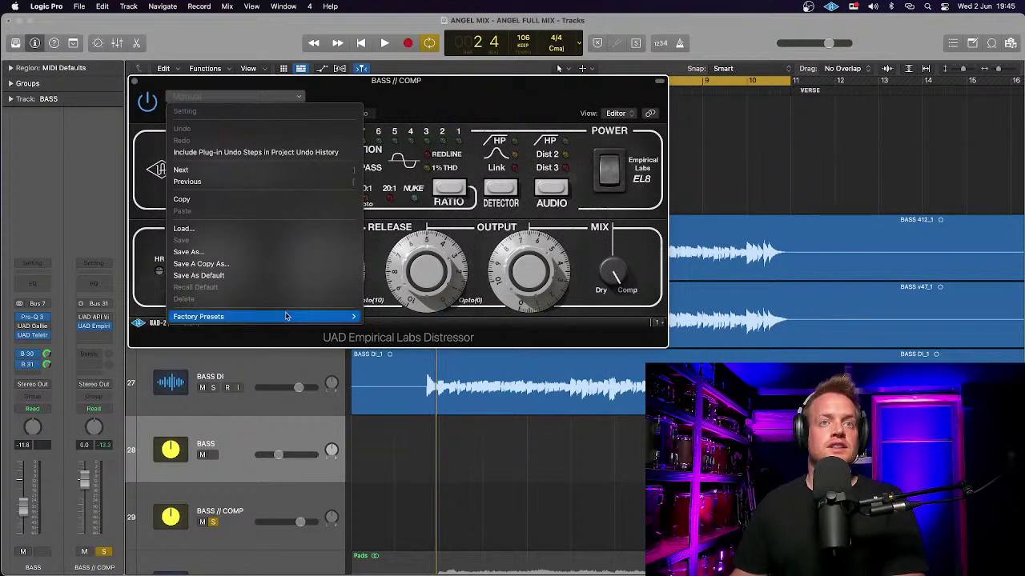
pyautogui.moveTo(306, 317)
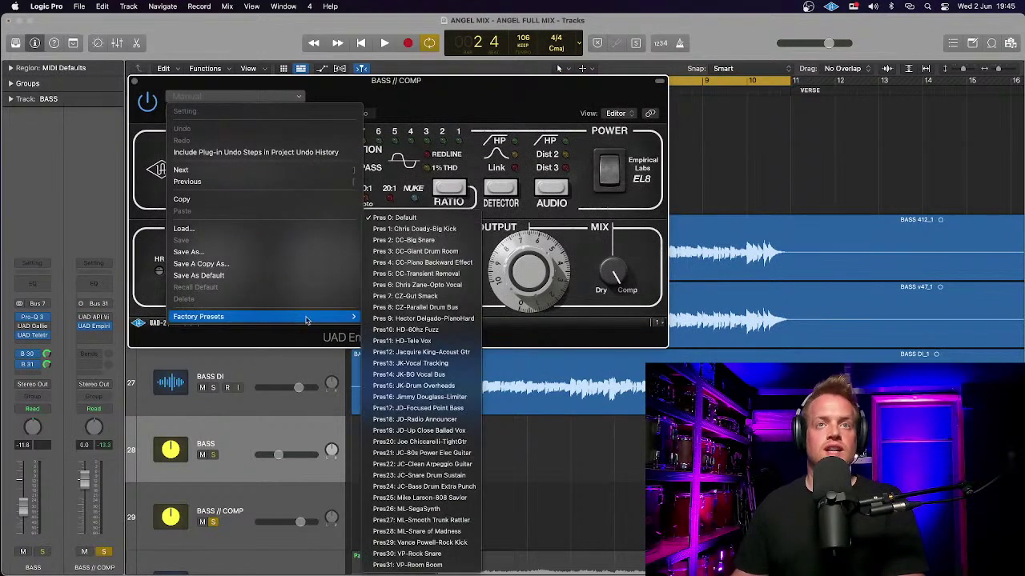
pyautogui.click(442, 331)
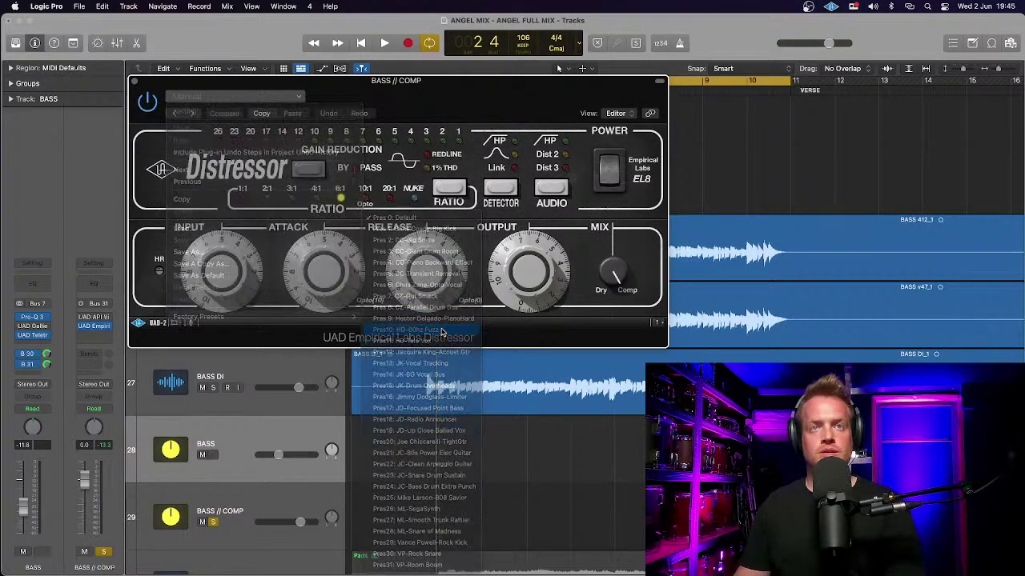
# Step: Audition the Distressor's 20:1 ratio, switch it to NUKE, and set the mix fully to Comp during playback
pyautogui.press('space')
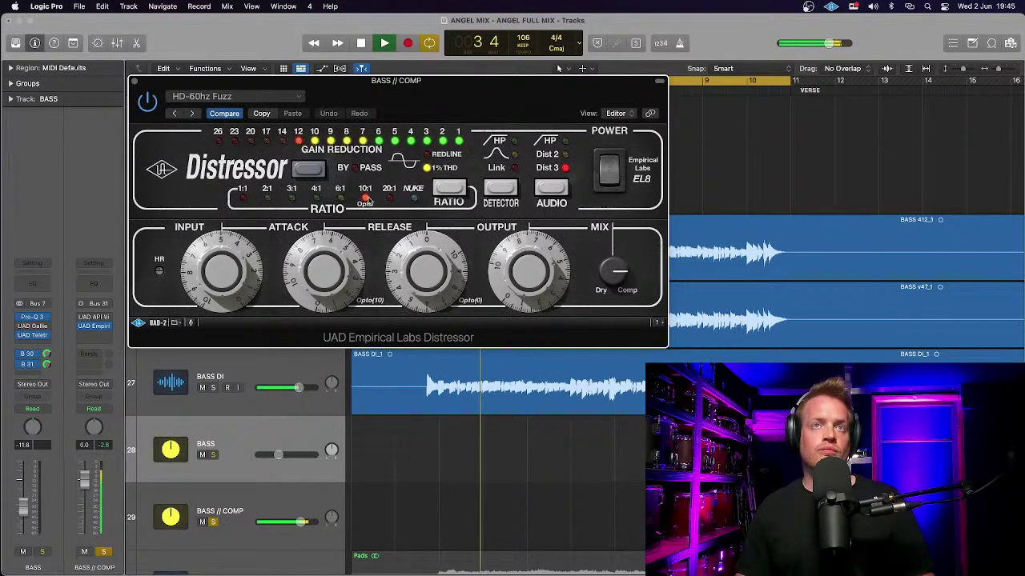
pyautogui.click(389, 198)
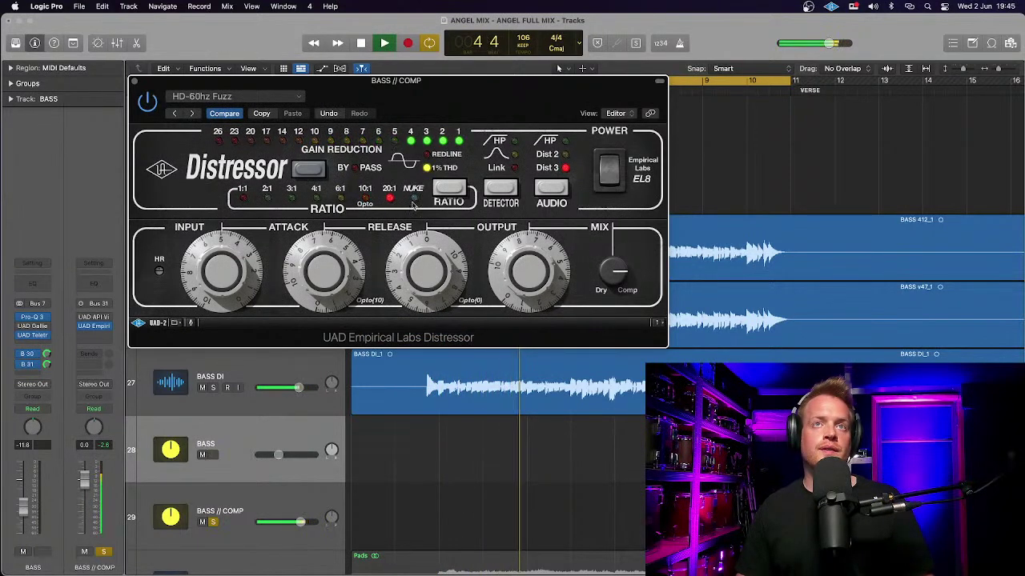
pyautogui.click(413, 194)
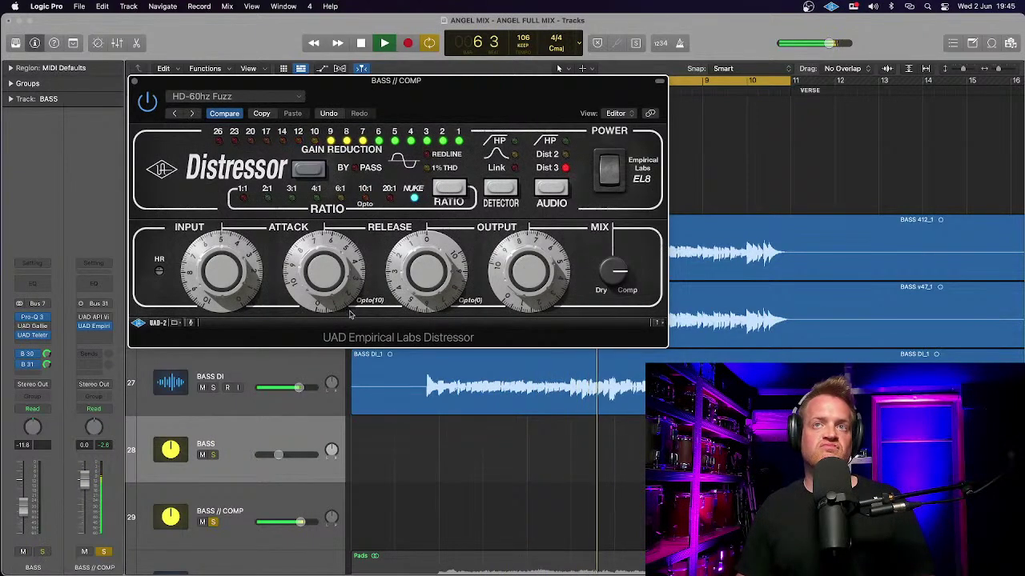
pyautogui.moveTo(606, 276); pyautogui.dragTo(607, 240)
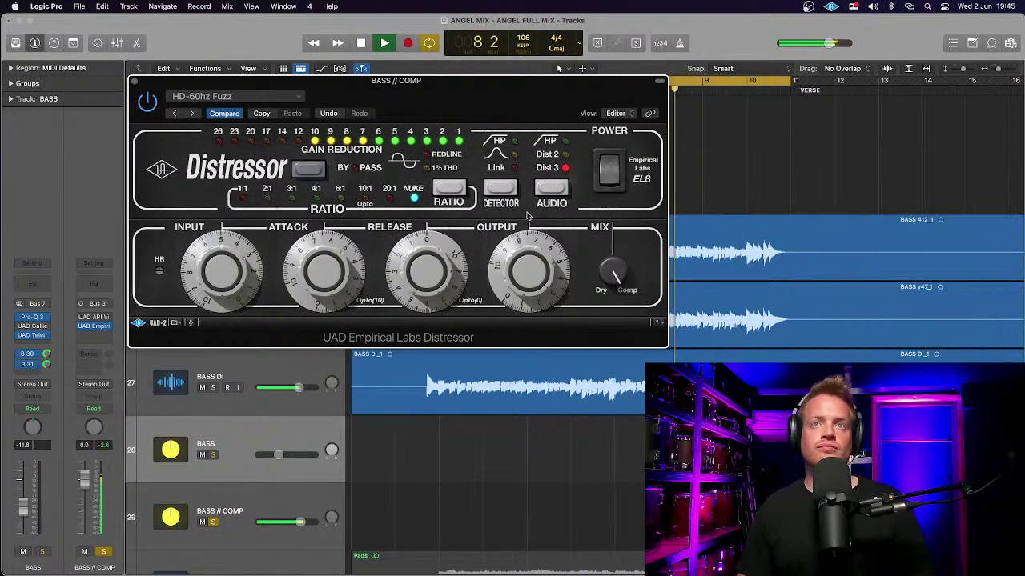
# Step: Cycle through the Distressor's audio modes during playback, ending with HP, Dist 2 and Dist 3 all off, and close the plug-in
pyautogui.click(547, 190)
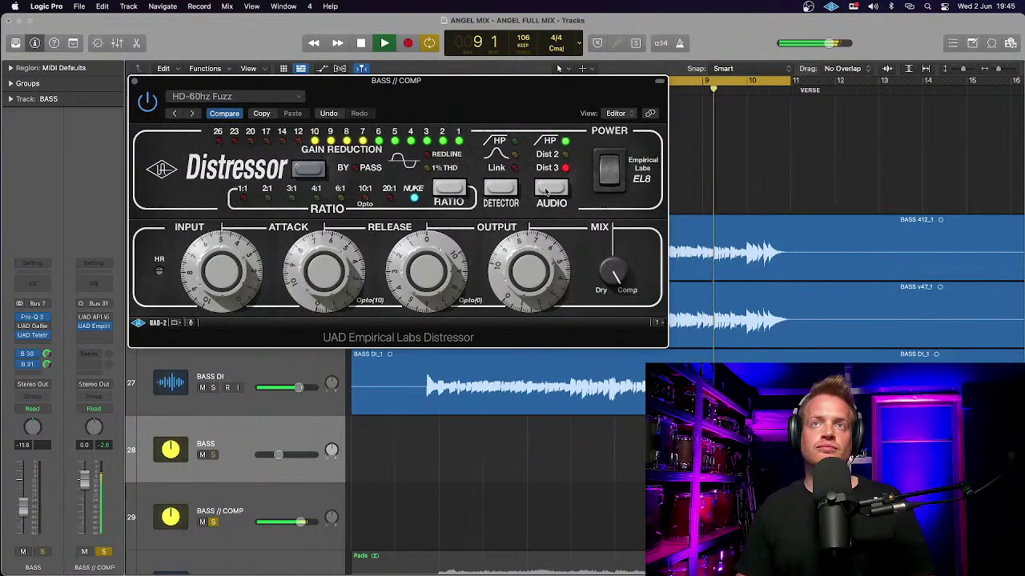
pyautogui.click(547, 191)
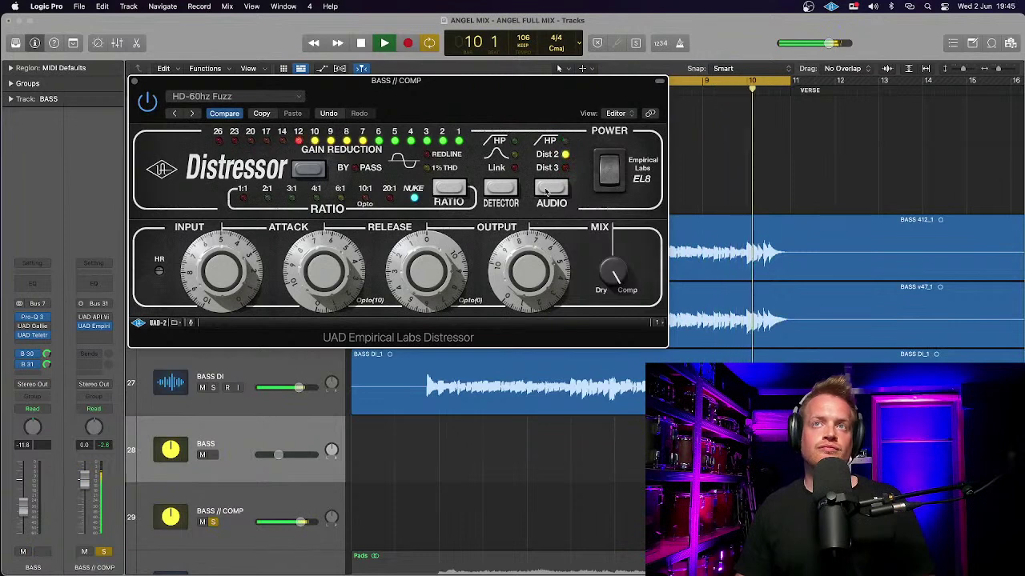
pyautogui.click(546, 191)
pyautogui.click(547, 190)
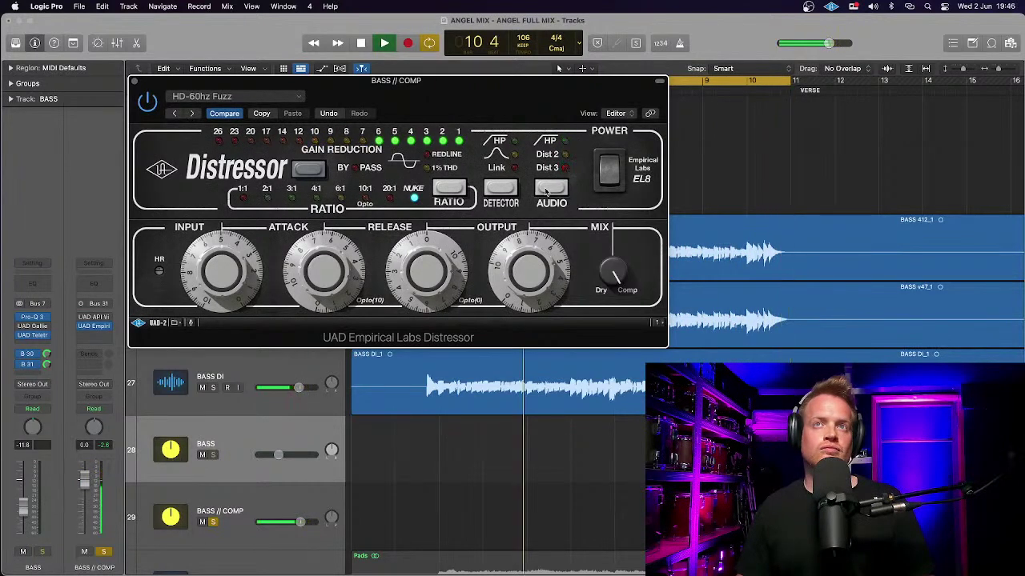
pyautogui.press('space')
pyautogui.click(133, 82)
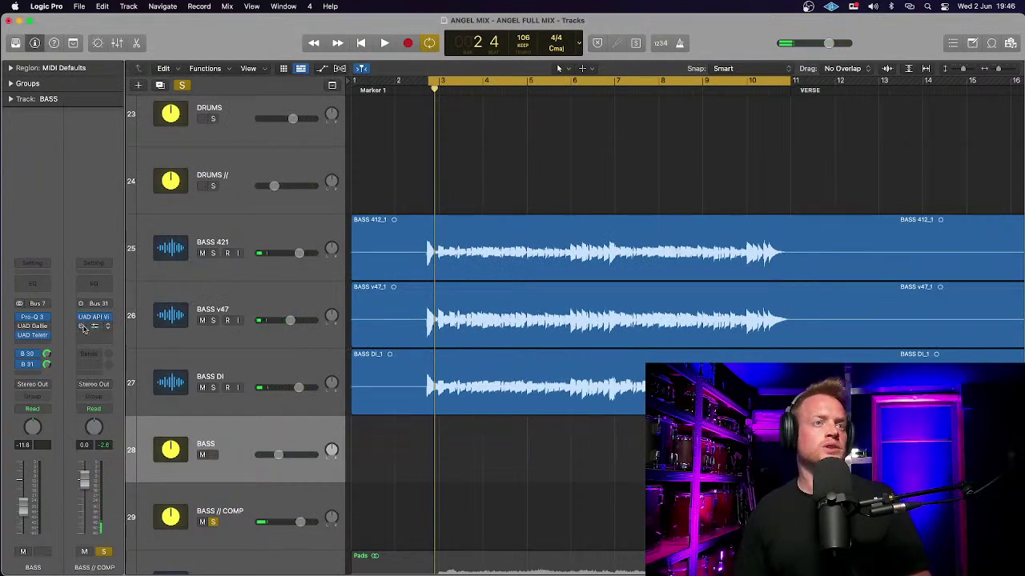
# Step: Raise the API Vision Channel Strip's output level with the Distressor bypassed, and audition the parallel bass
pyautogui.press('space')
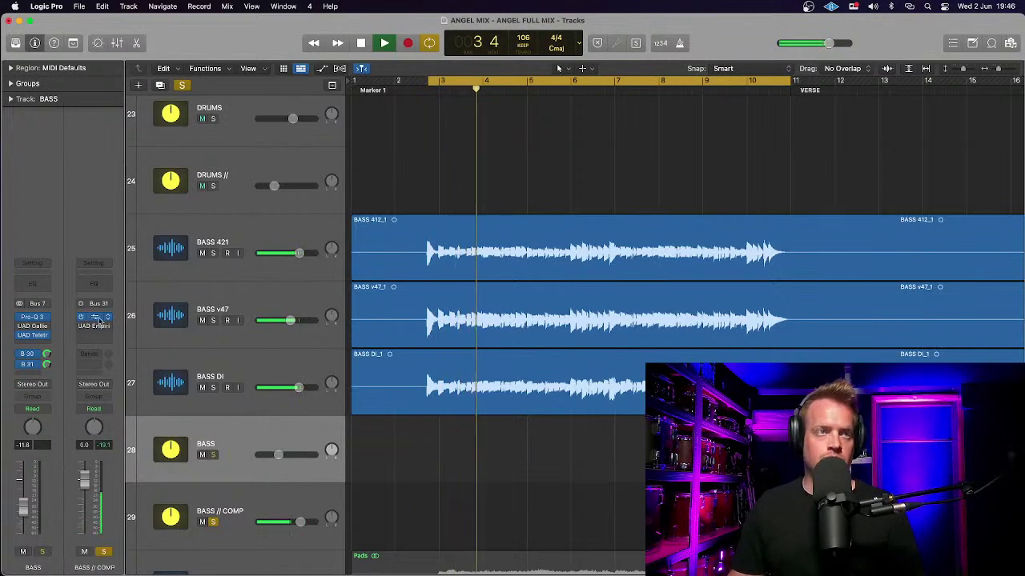
pyautogui.click(96, 318)
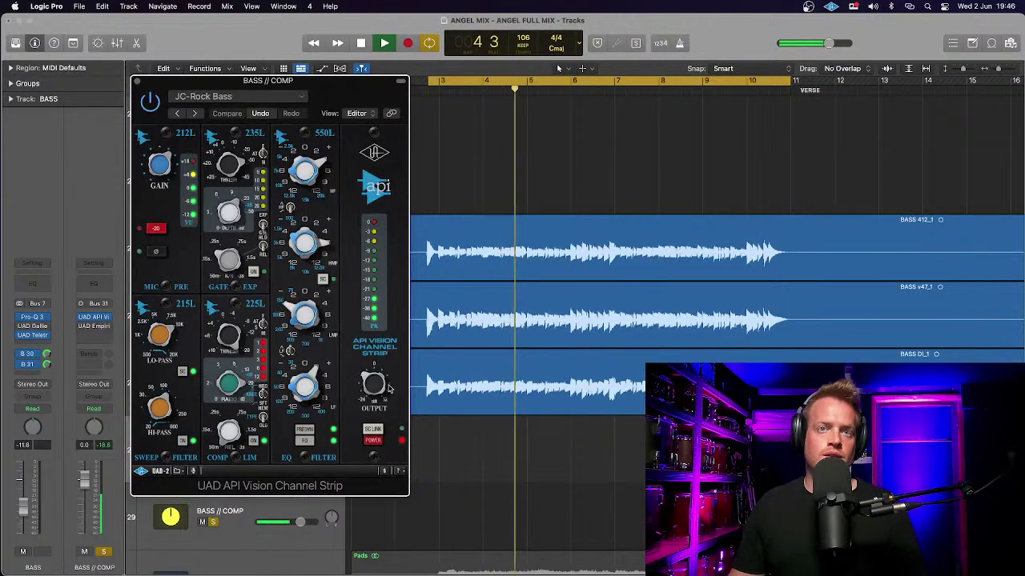
pyautogui.moveTo(369, 381); pyautogui.dragTo(373, 385)
pyautogui.press('space')
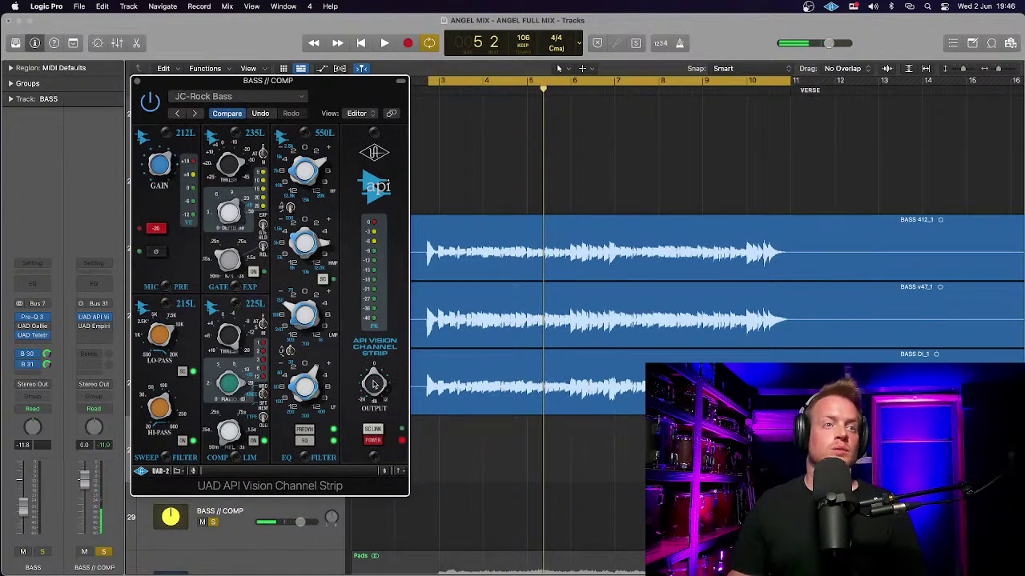
pyautogui.press('space')
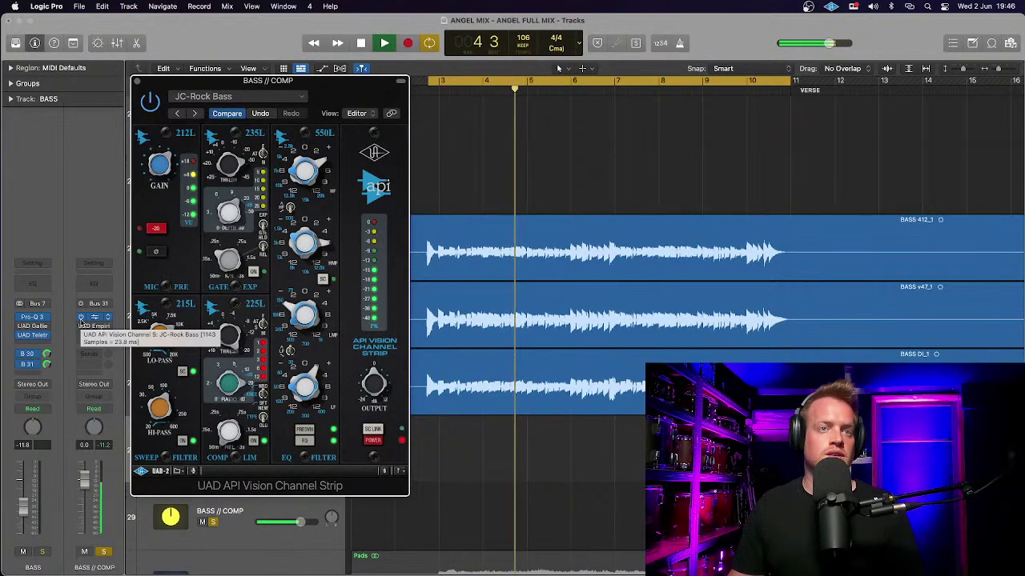
pyautogui.press('space')
# Step: Re-enable the Distressor and adjust its output level while playing the parallel bass
pyautogui.click(81, 325)
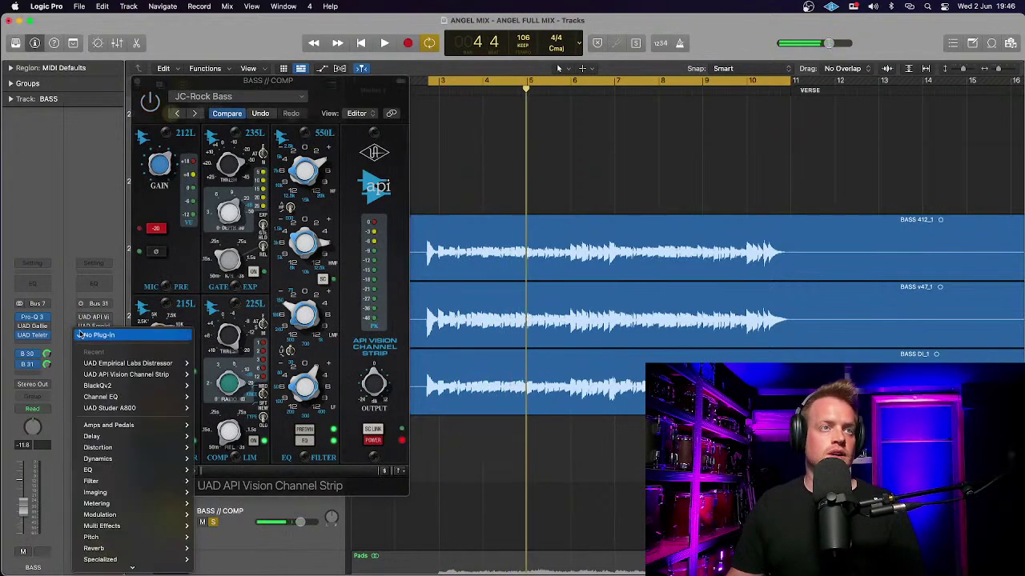
pyautogui.click(80, 328)
pyautogui.press('space')
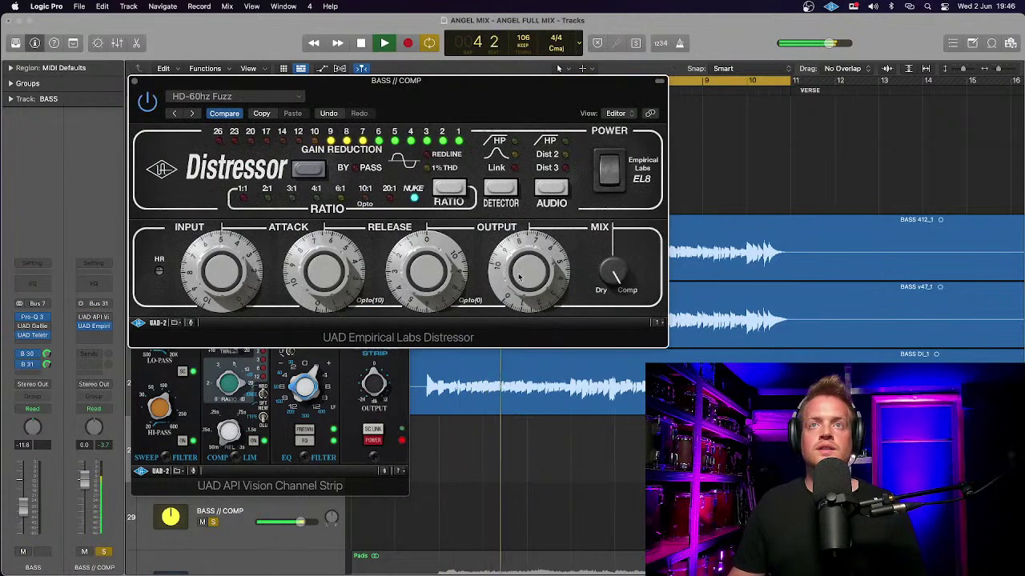
pyautogui.moveTo(522, 277); pyautogui.dragTo(516, 284)
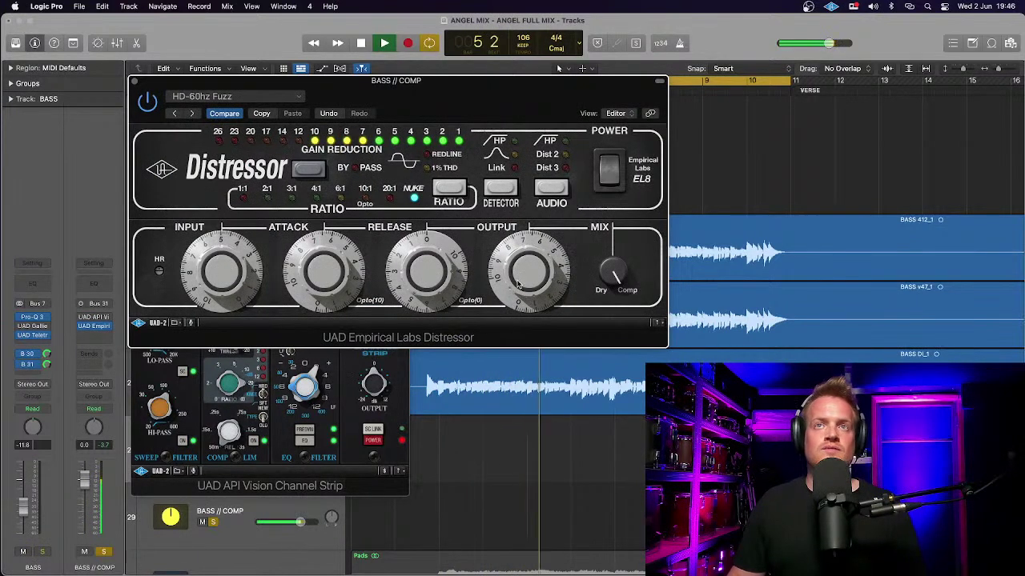
pyautogui.press('space')
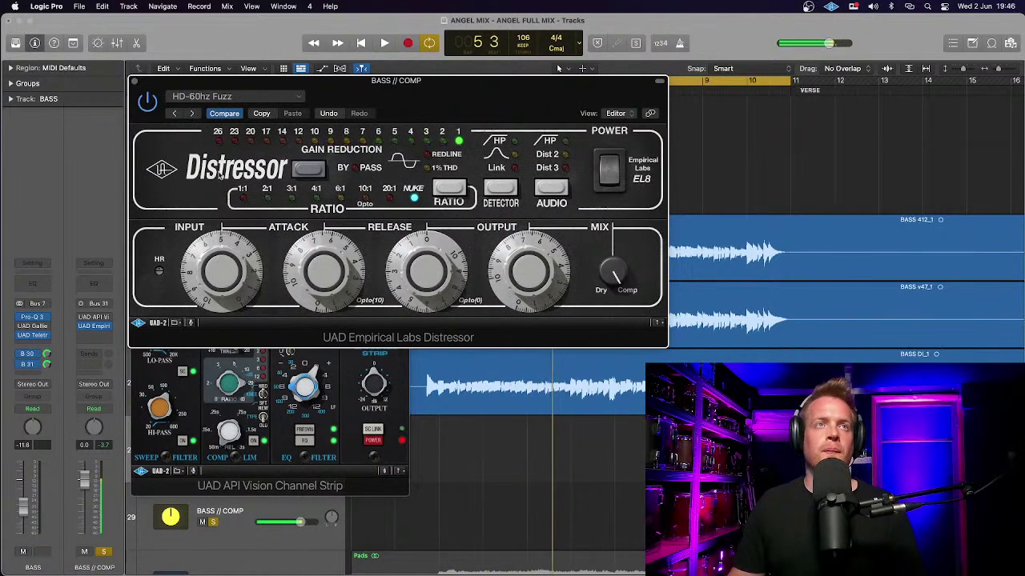
# Step: Close the Distressor and remove it from the BASS // COMP channel
pyautogui.click(133, 82)
pyautogui.click(108, 328)
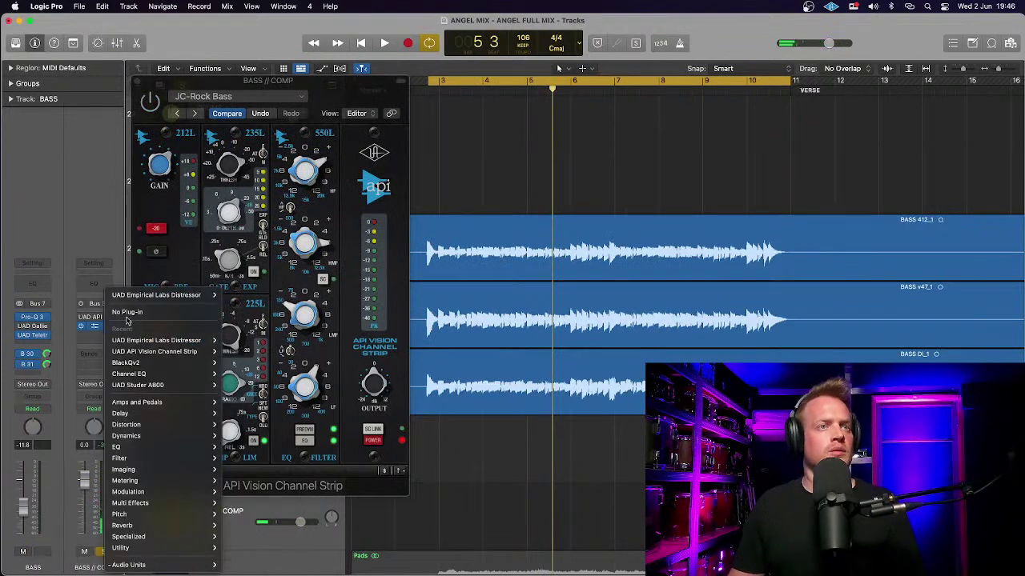
pyautogui.click(156, 293)
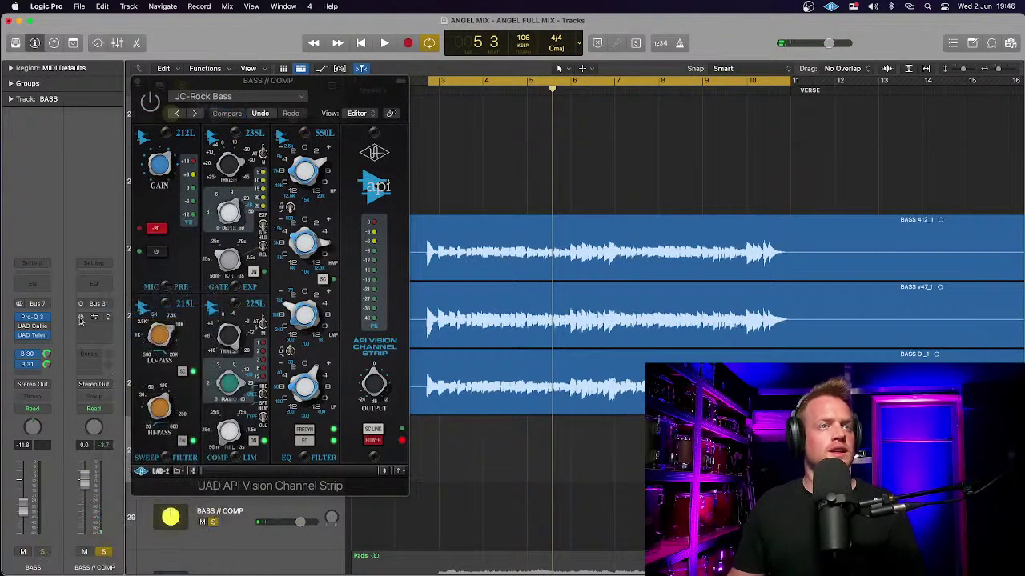
# Step: Close the API Vision Channel Strip and play the soloed BASS bus with BASS // COMP blended in at -5.5 dB
pyautogui.click(135, 83)
pyautogui.press('space')
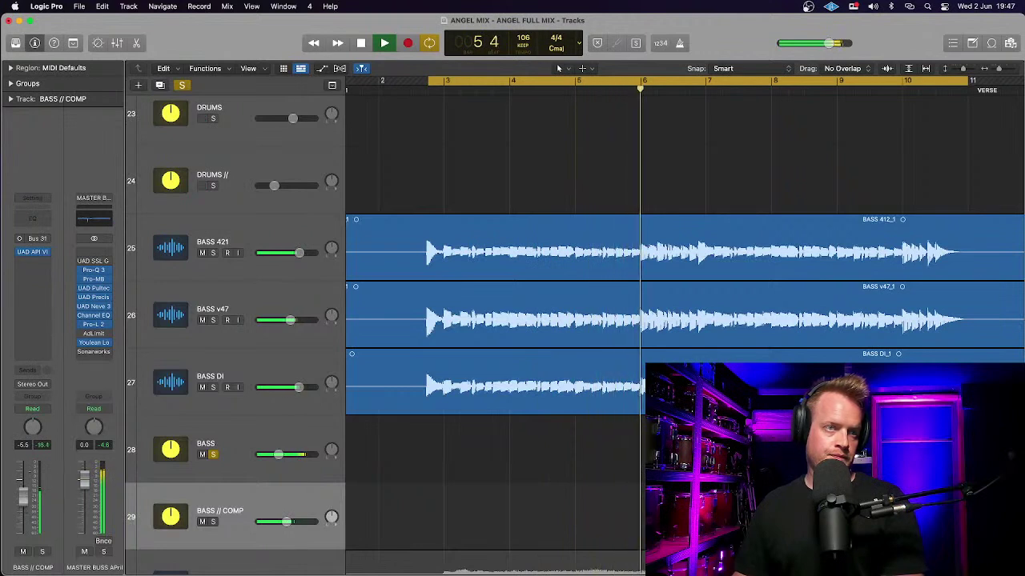
pyautogui.press('space')
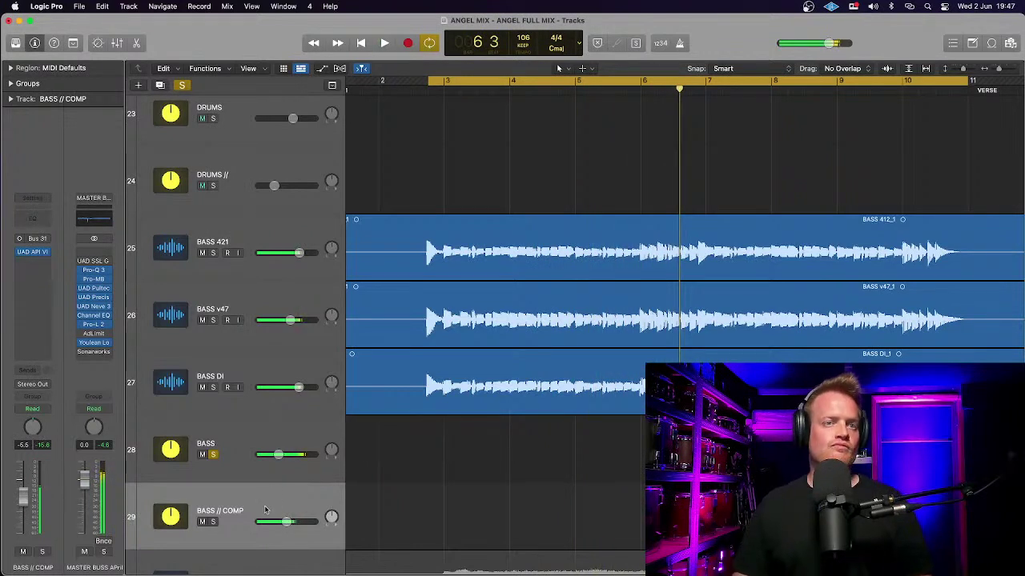
# Step: Add a Channel EQ to BASS // COMP, roll off its top end with a low-pass filter at 10700 Hz, and close it
pyautogui.click(37, 217)
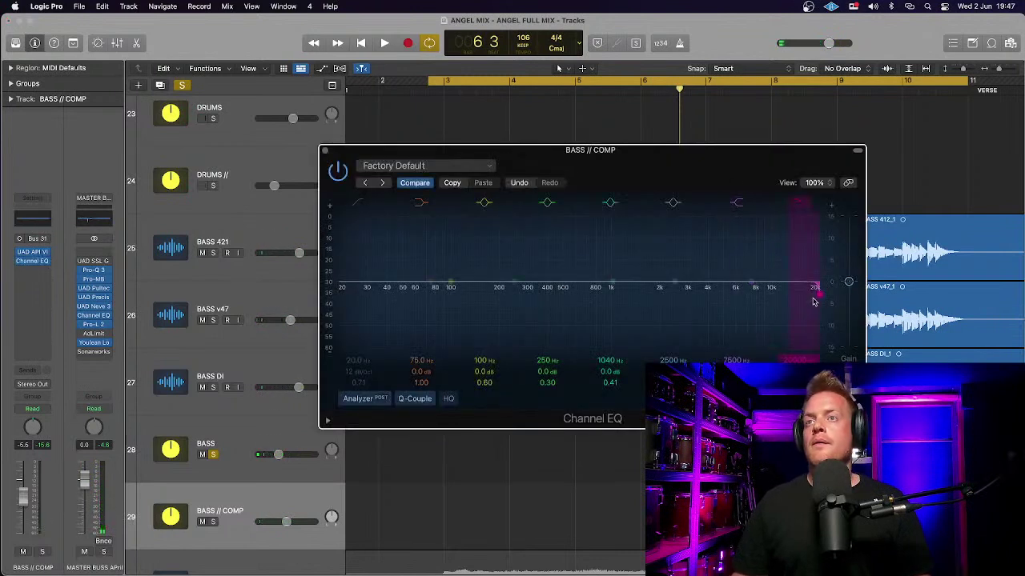
pyautogui.click(776, 295)
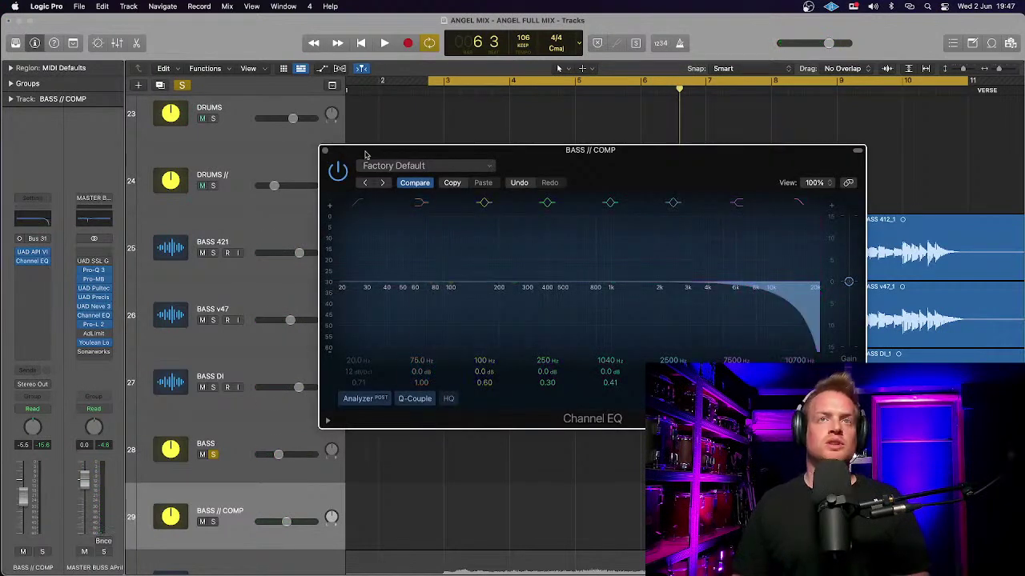
pyautogui.click(324, 152)
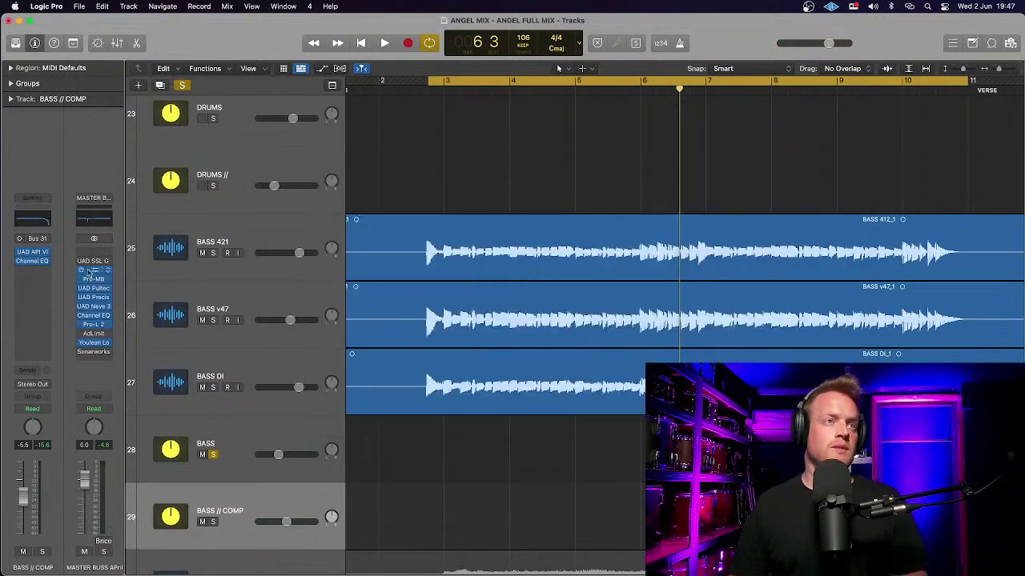
# Step: Review the API Vision Channel Strip settings on BASS // COMP, including the input gain, and close the plug-in
pyautogui.click(33, 253)
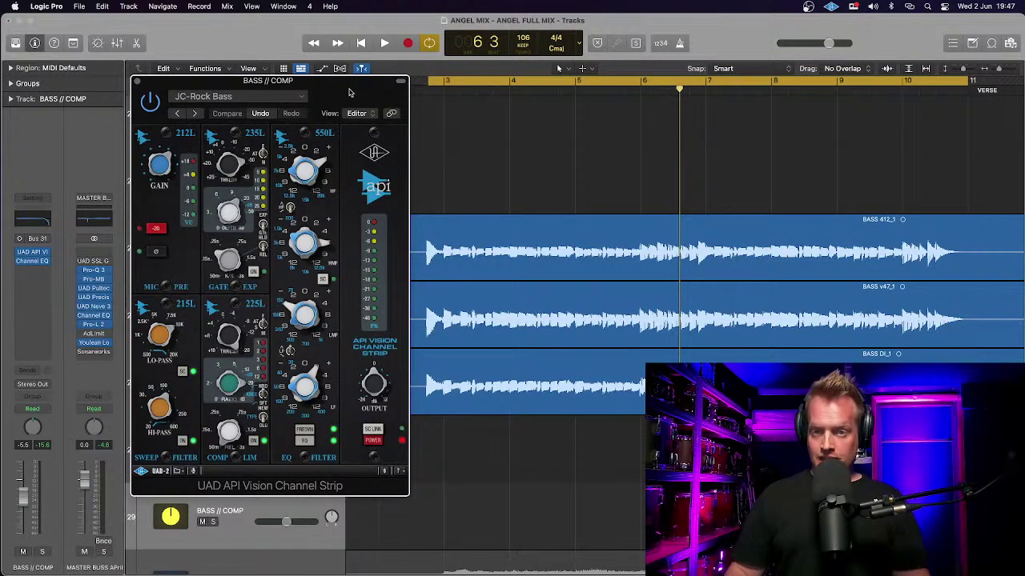
pyautogui.moveTo(349, 93); pyautogui.dragTo(344, 93)
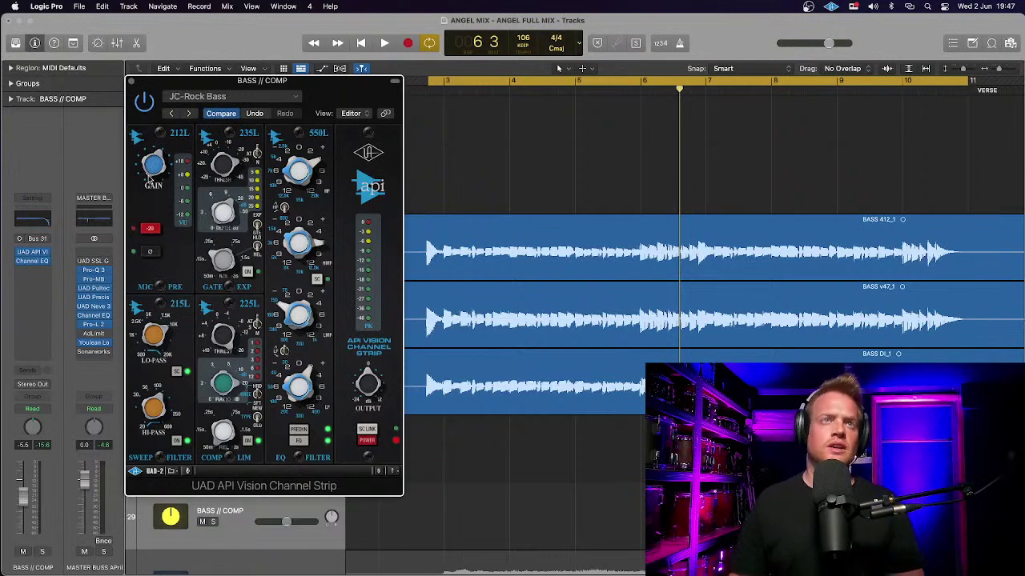
pyautogui.press('super+w')
# Step: Lower the BASS bus fader to about -13.4 dB while playing the soloed bass with its parallel compression
pyautogui.press('space')
pyautogui.click(213, 454)
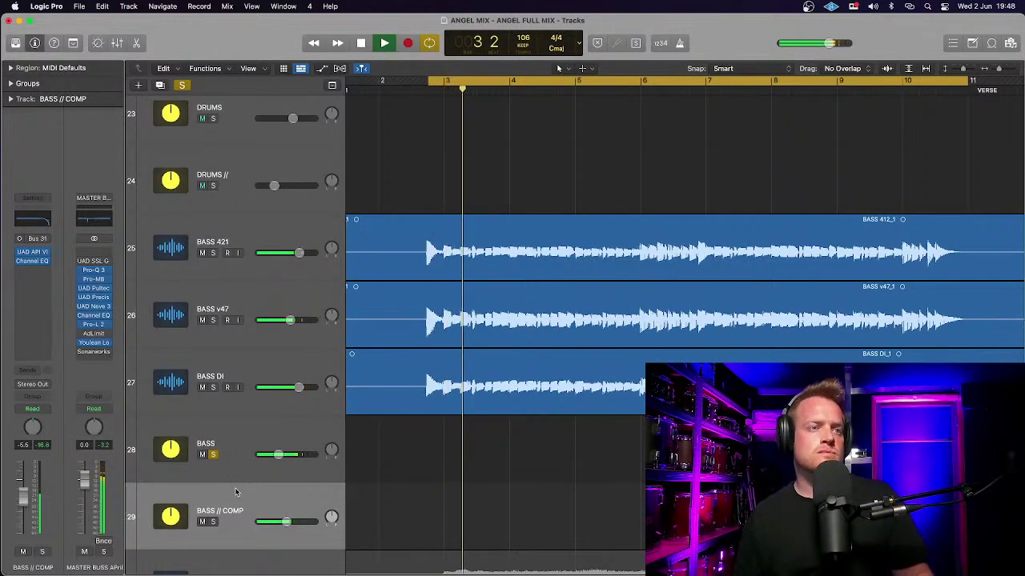
pyautogui.click(235, 453)
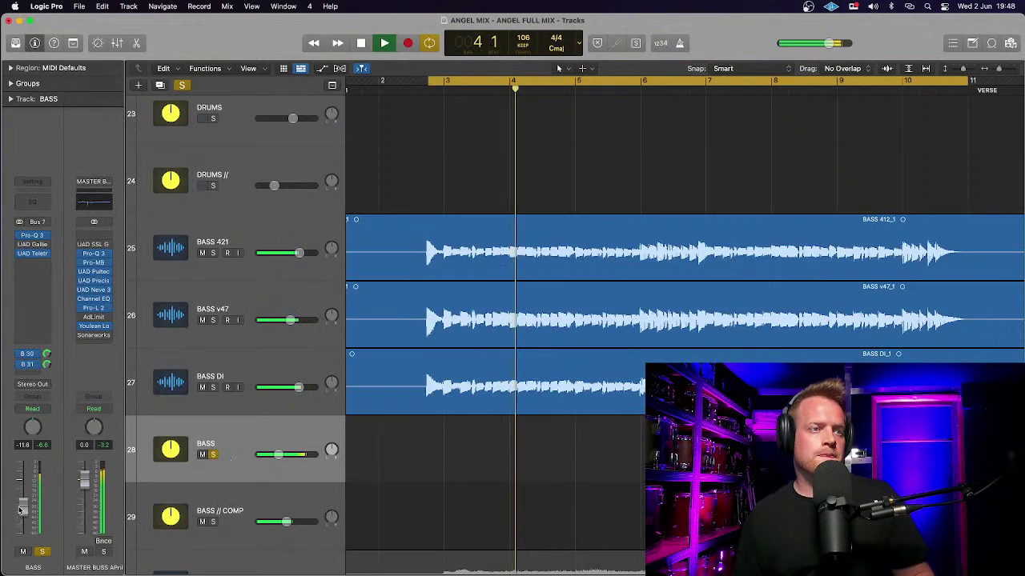
pyautogui.moveTo(21, 510); pyautogui.dragTo(22, 514)
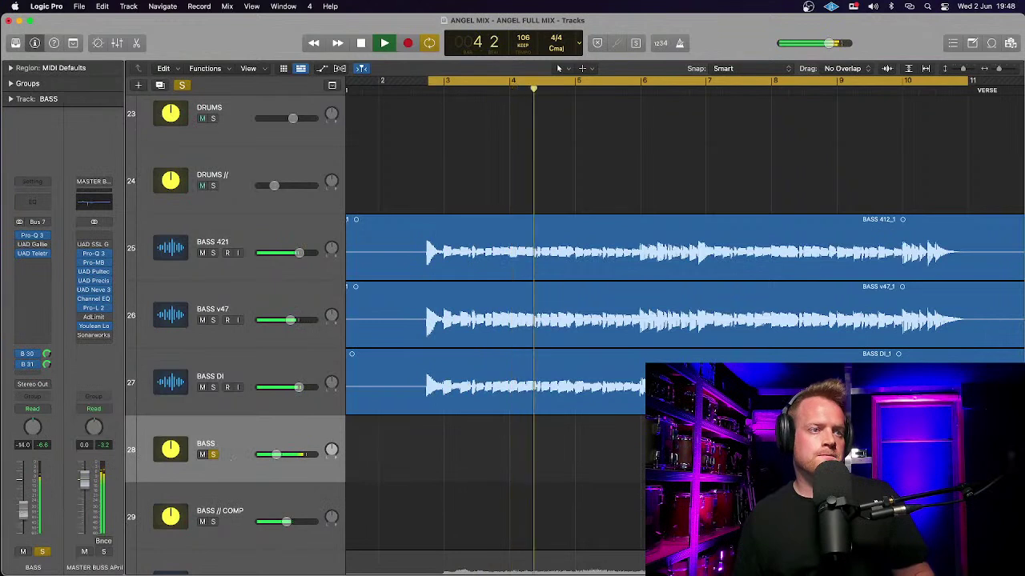
pyautogui.click(219, 509)
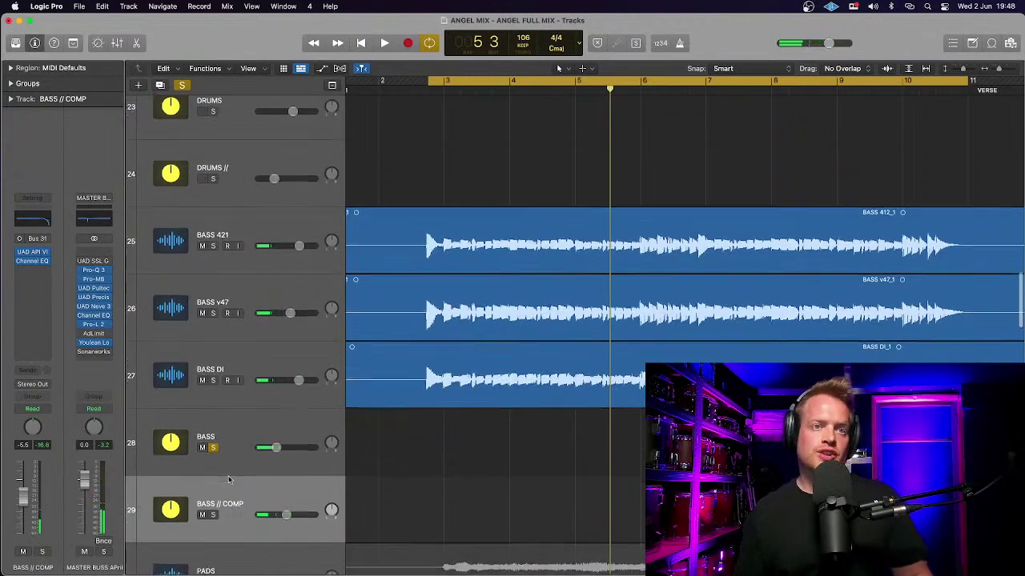
# Step: Create an arrangement track for the BASS bus's Bus 30 parallel channel and rename it BASS // SAT
pyautogui.scroll(-2, 233, 496)
pyautogui.click(232, 432)
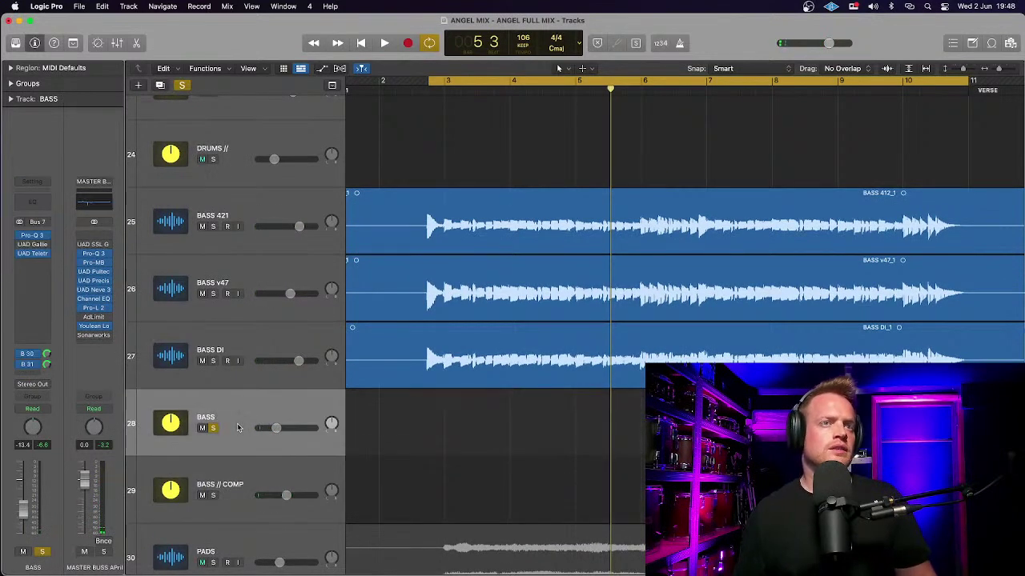
pyautogui.click(32, 362)
pyautogui.click(65, 478)
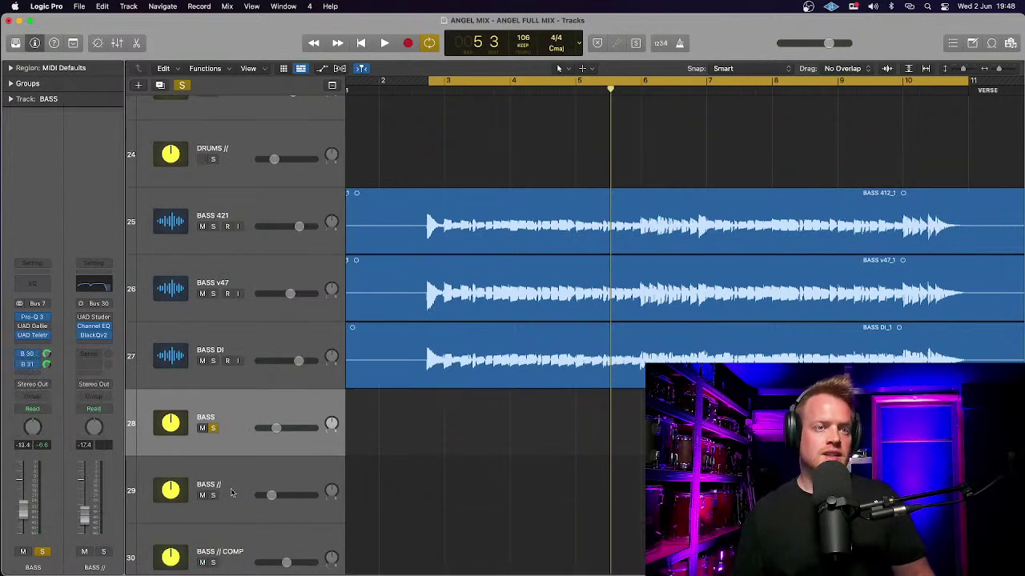
pyautogui.scroll(-1, 232, 492)
pyautogui.click(234, 471)
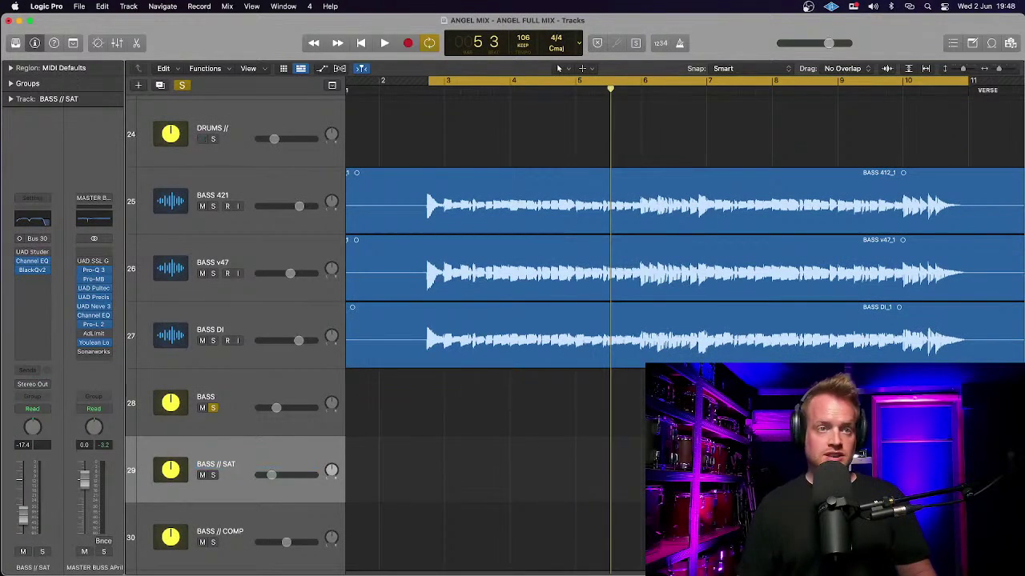
pyautogui.click(230, 535)
pyautogui.click(251, 473)
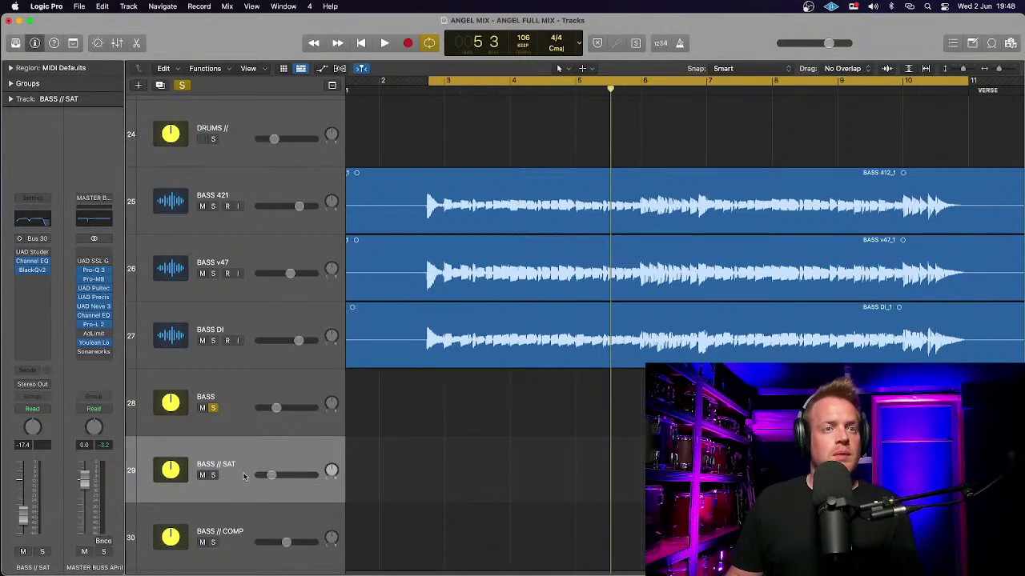
# Step: Lower the BASS // COMP fader to -6.6 dB, audition the blend, and look over its API Vision Channel Strip
pyautogui.click(227, 539)
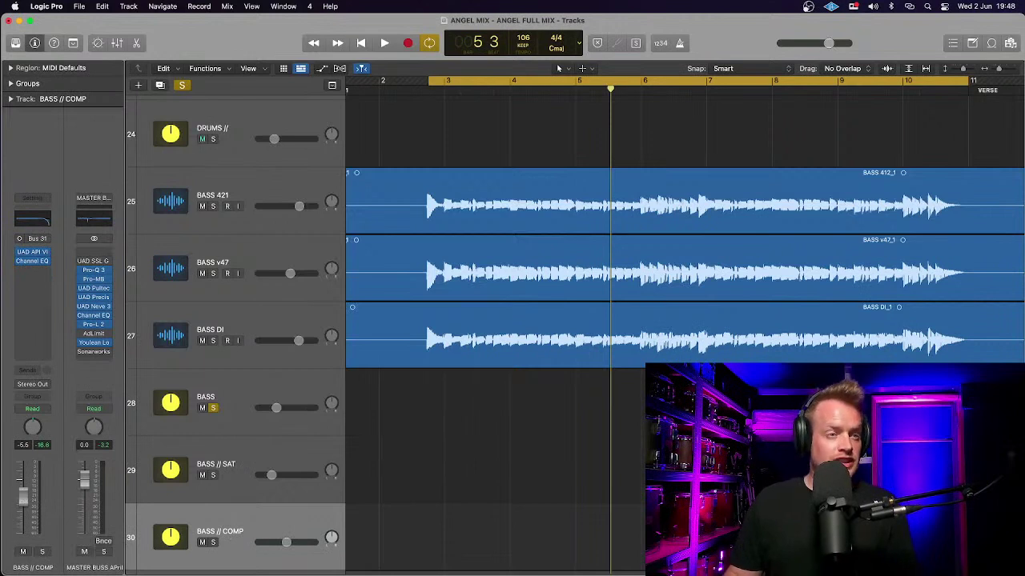
pyautogui.moveTo(24, 498)
pyautogui.mouseDown()
pyautogui.moveTo(24, 538)
pyautogui.moveTo(23, 500)
pyautogui.mouseUp()
pyautogui.press('space')
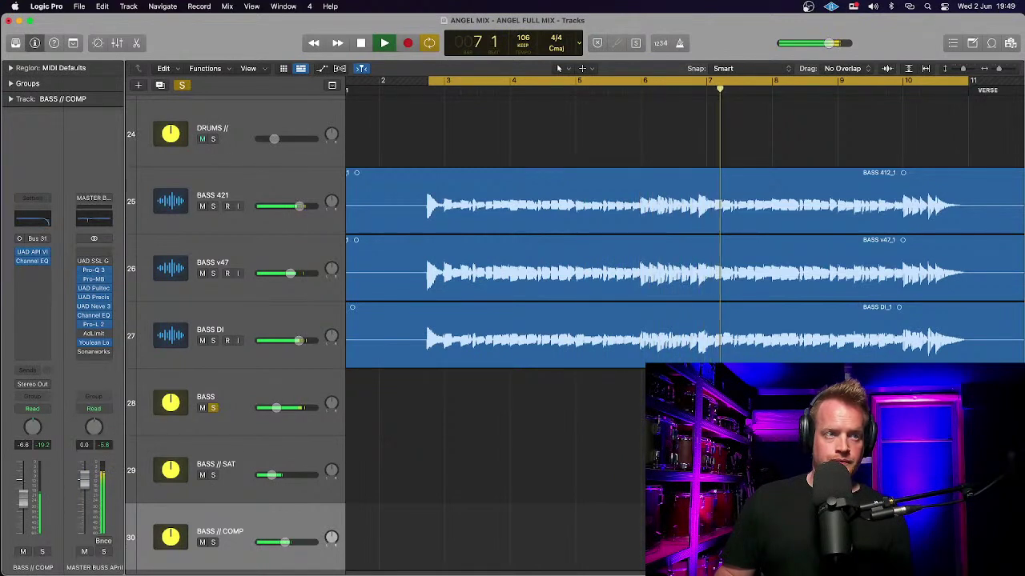
pyautogui.press('space')
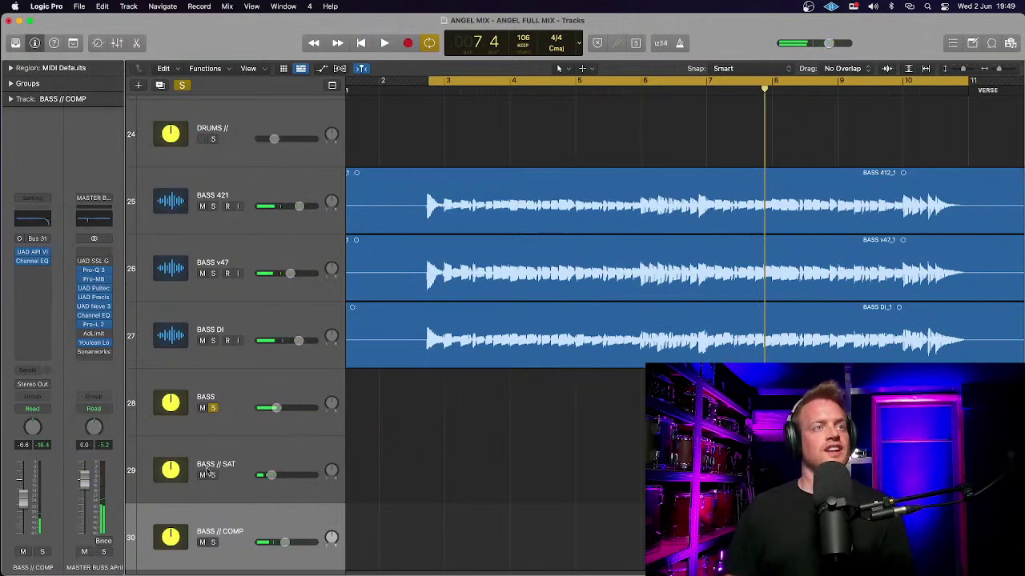
pyautogui.click(32, 256)
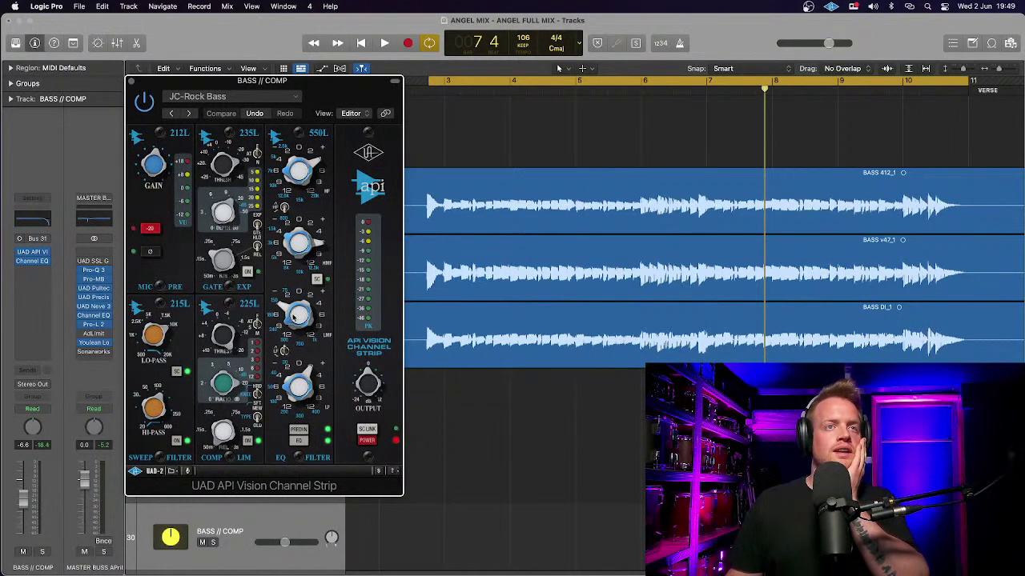
pyautogui.press('v')
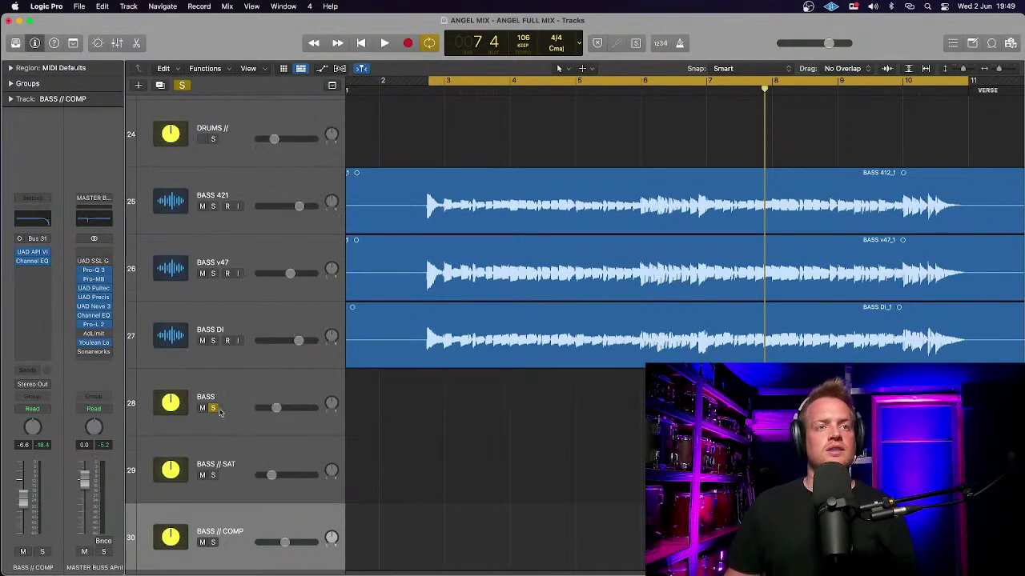
# Step: Unsolo the BASS bus and play the full mix to hear the bass in context
pyautogui.click(213, 409)
pyautogui.press('space')
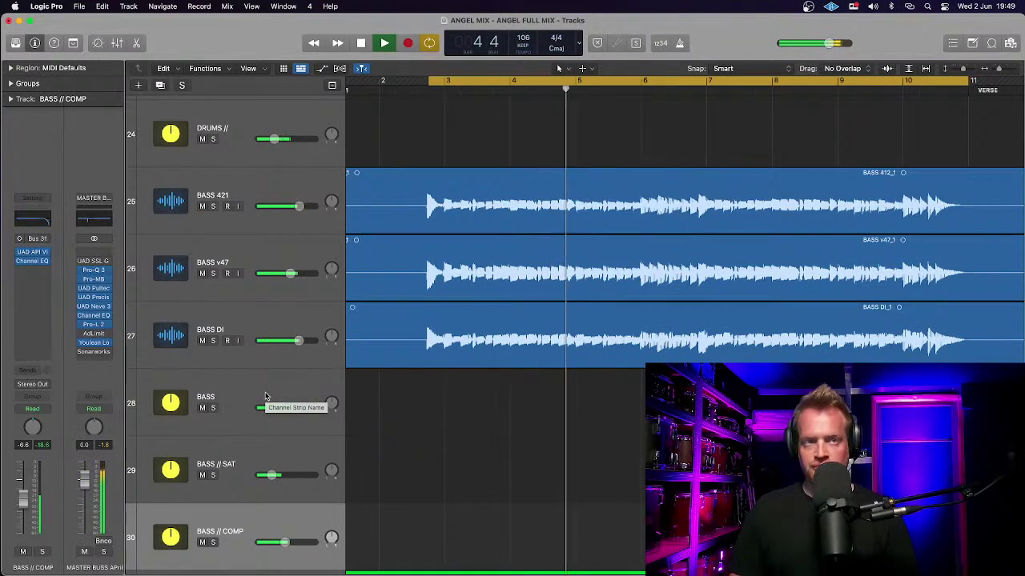
pyautogui.moveTo(276, 409)
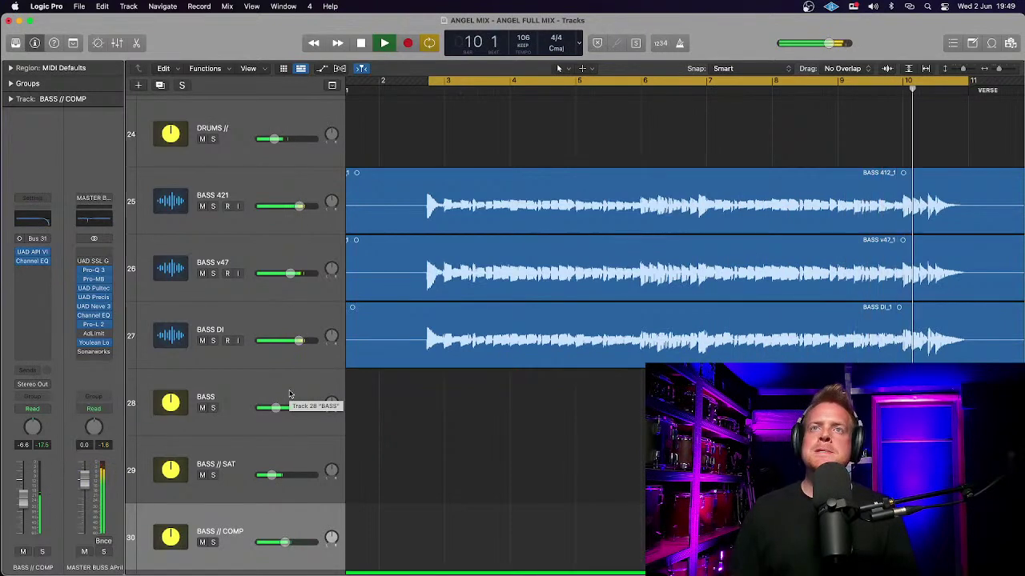
pyautogui.press('space')
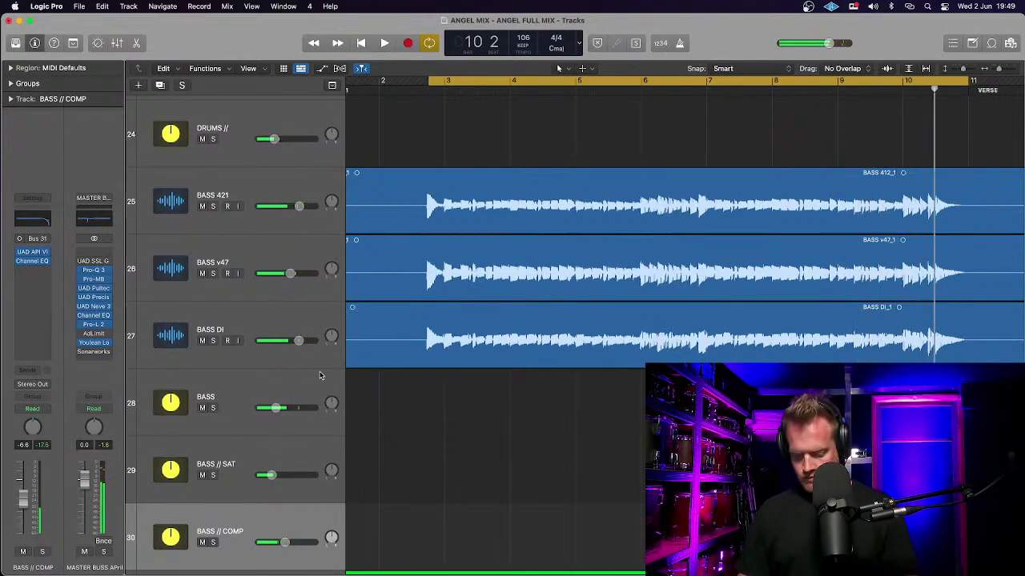
# Step: Look through the channel strips of the BASS bus and the BASS v47 and BASS 421 tracks in the arrangement
pyautogui.press('z')
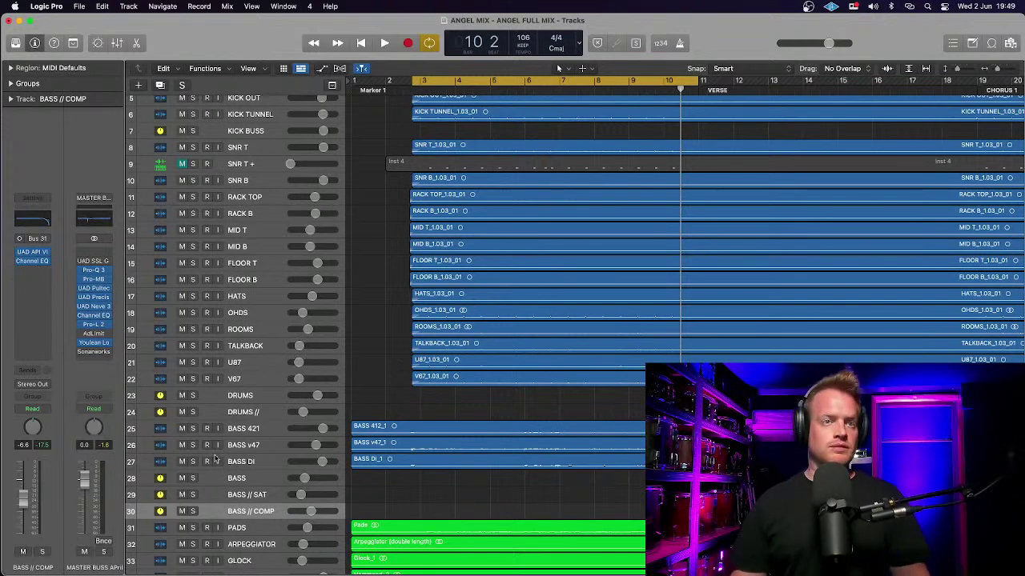
pyautogui.press('z')
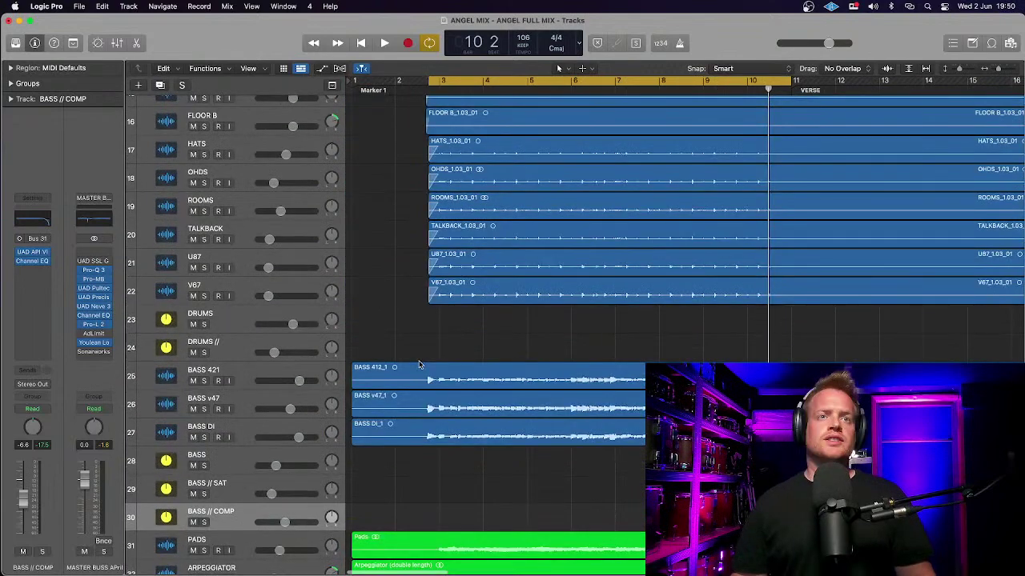
pyautogui.press('super+Down')
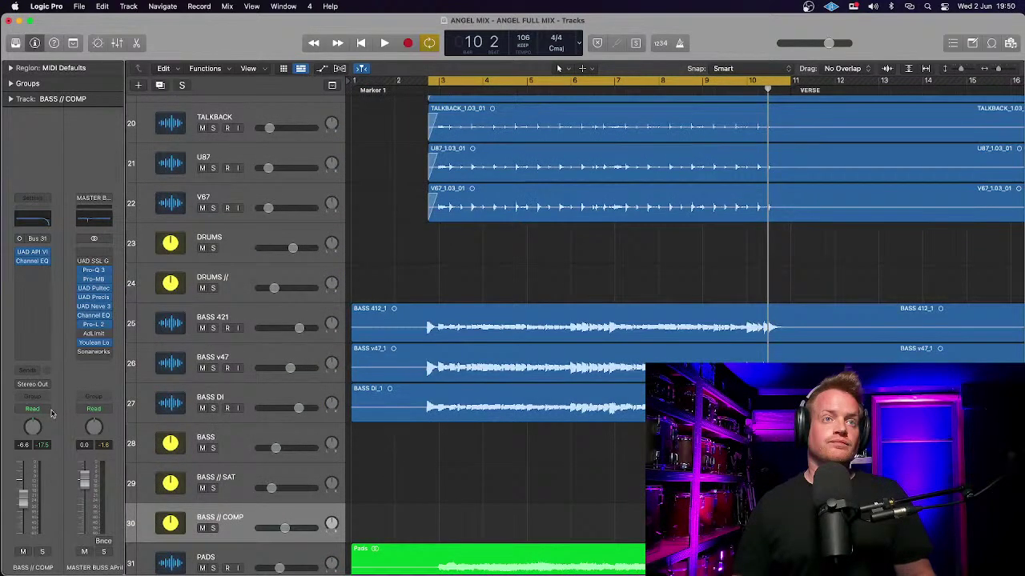
pyautogui.press('Up')
pyautogui.press('Up')
pyautogui.press('super+Down')
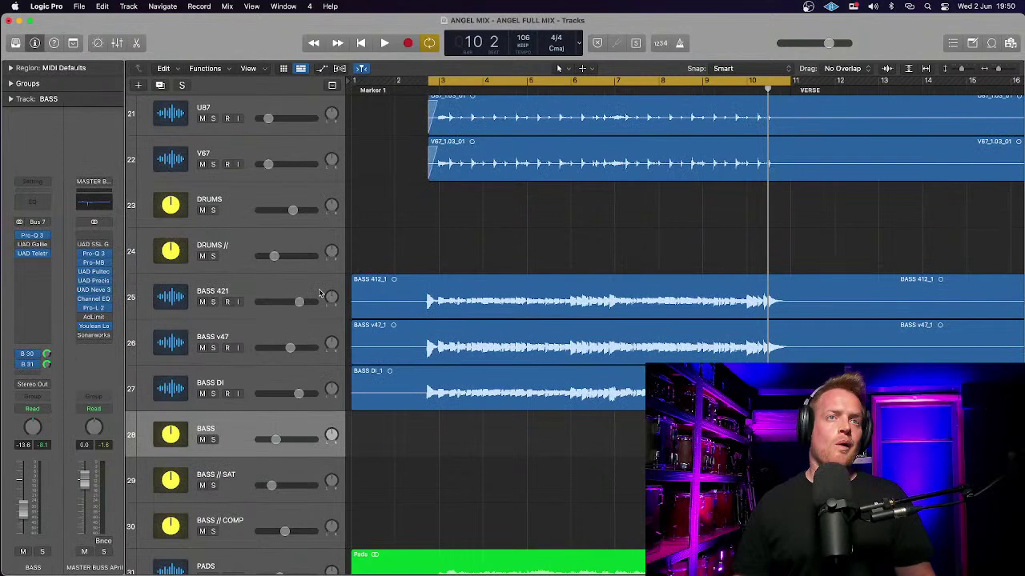
pyautogui.press('Up')
pyautogui.press('Up')
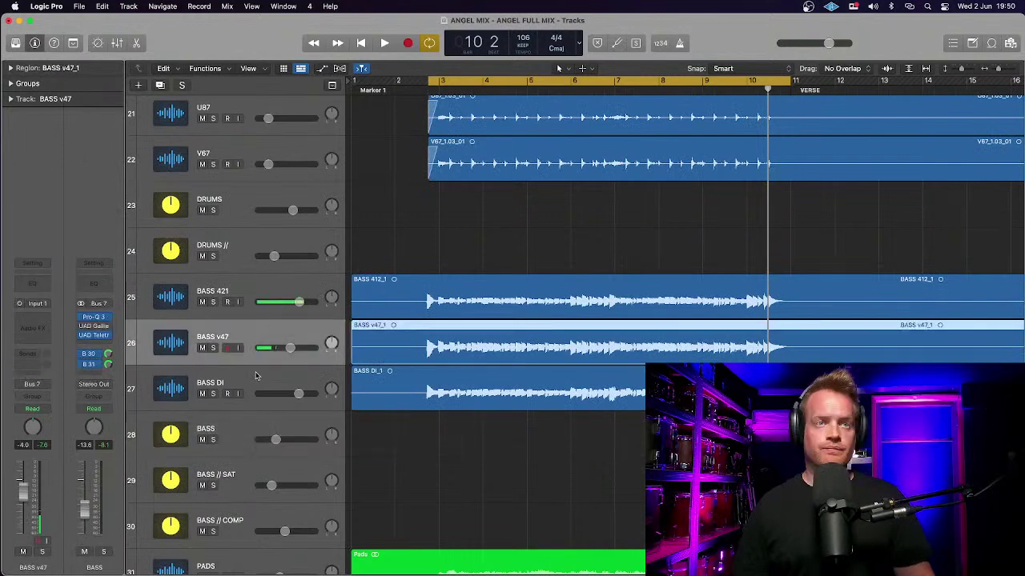
pyautogui.press('Down')
pyautogui.click(264, 288)
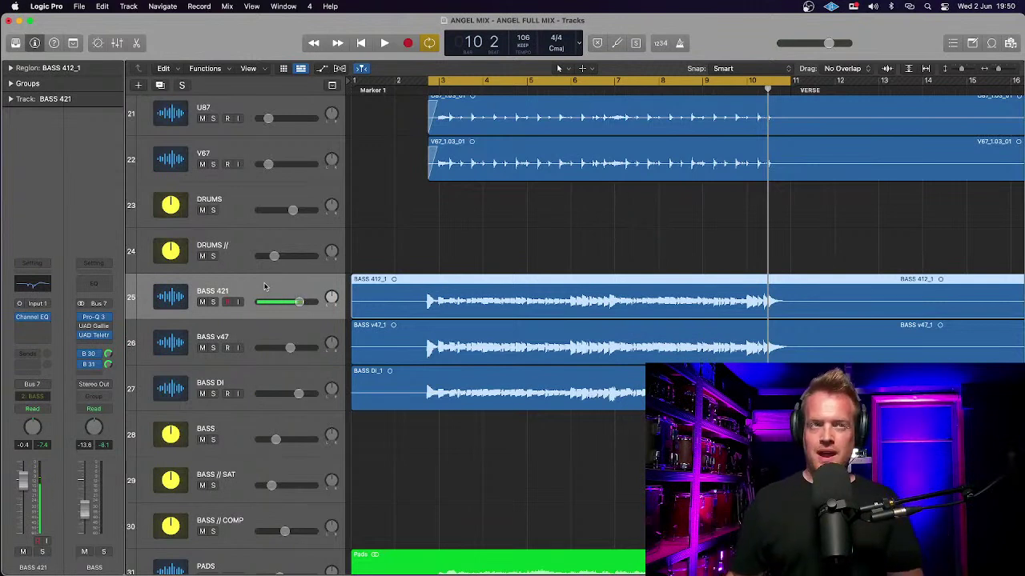
pyautogui.click(260, 329)
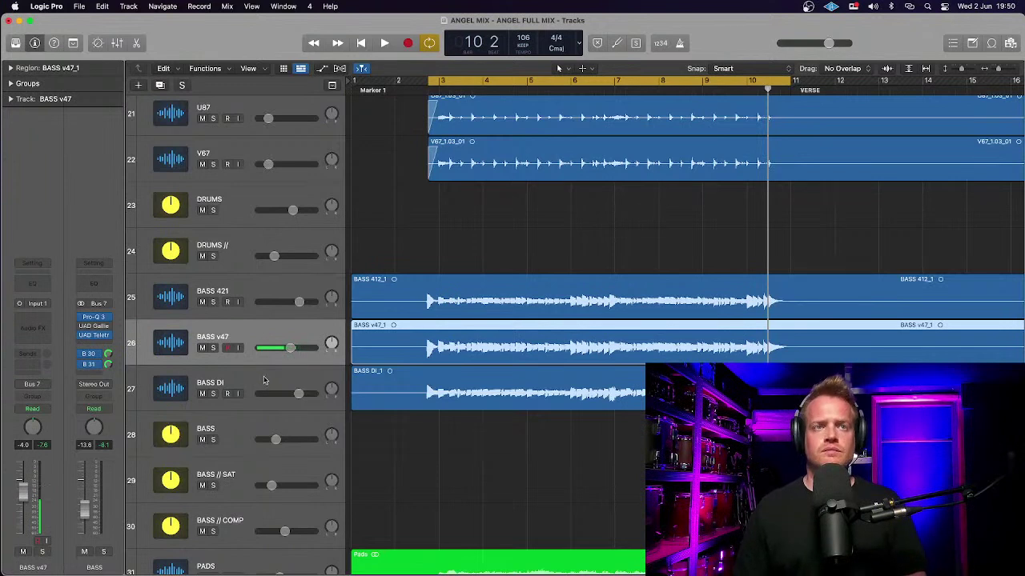
pyautogui.click(261, 285)
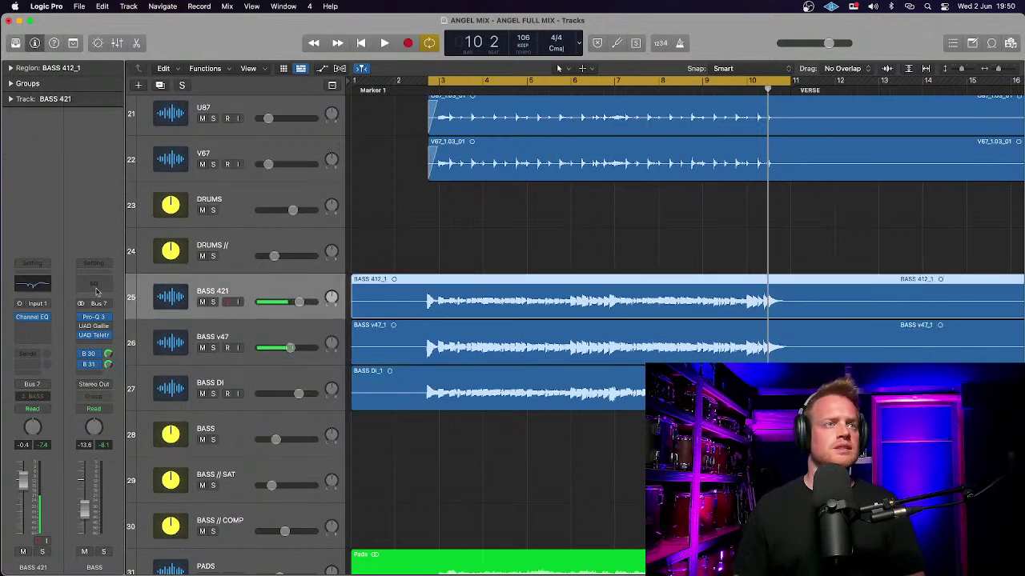
# Step: Examine the Channel EQ and the UAD Gallien Krueger 800RB settings on the BASS DI track
pyautogui.click(248, 381)
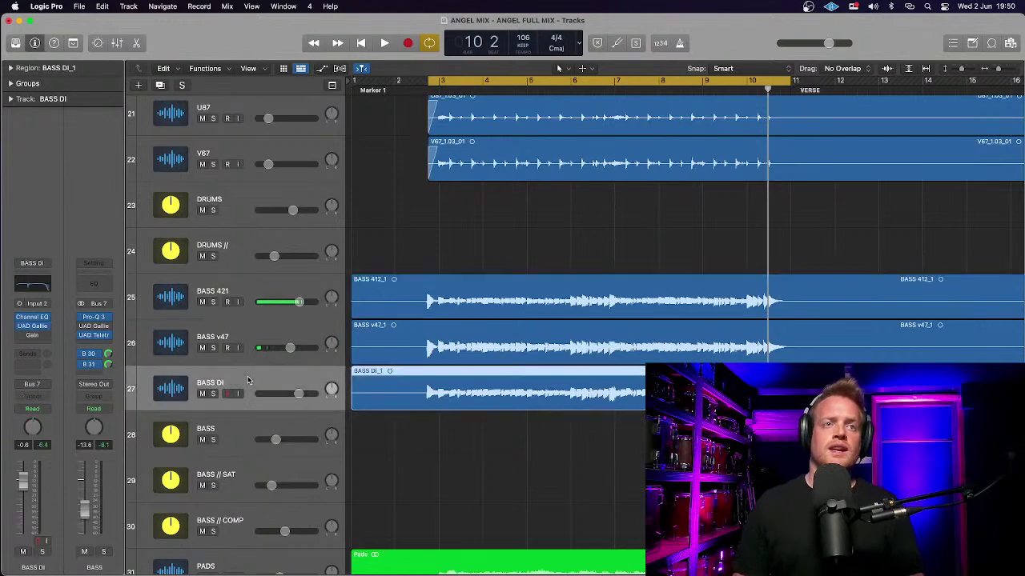
pyautogui.click(32, 319)
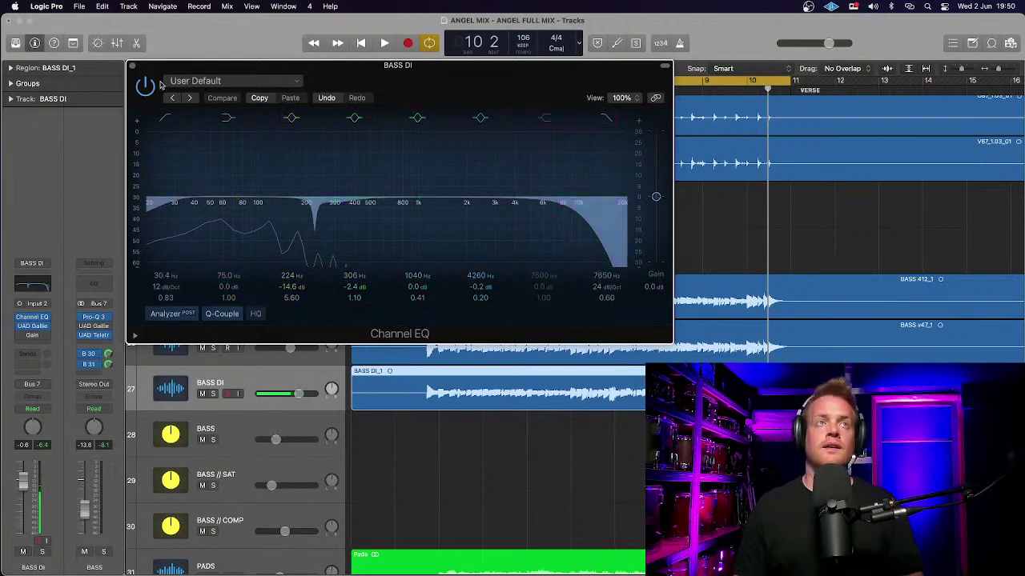
pyautogui.click(133, 66)
pyautogui.click(33, 328)
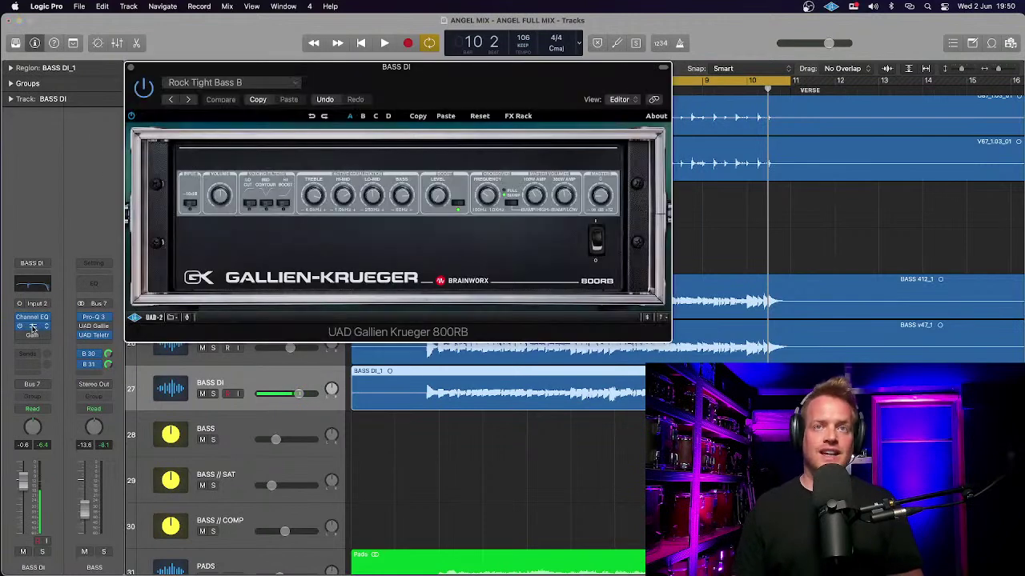
pyautogui.click(130, 67)
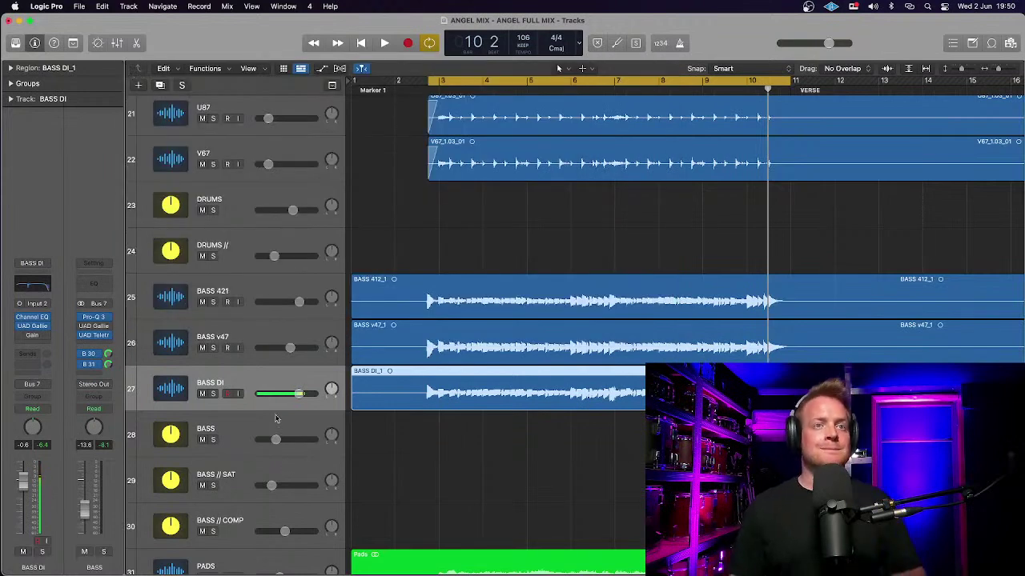
# Step: Look over the BASS 421, BASS v47 and BASS DI tracks as one selection, and return to the BASS bus
pyautogui.click(246, 433)
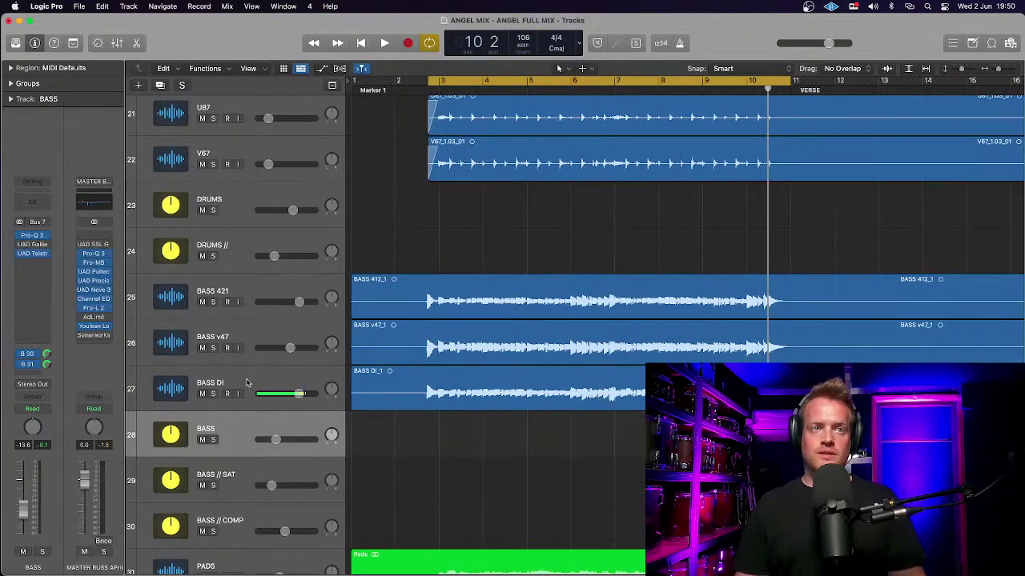
pyautogui.click(253, 283)
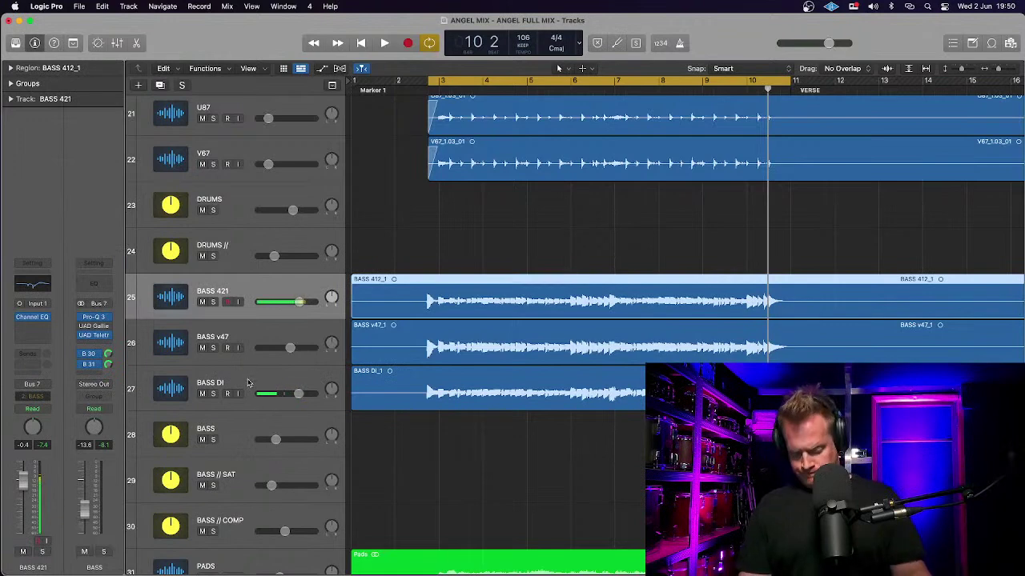
pyautogui.keyDown('shift'); pyautogui.click(247, 383); pyautogui.keyUp('shift')
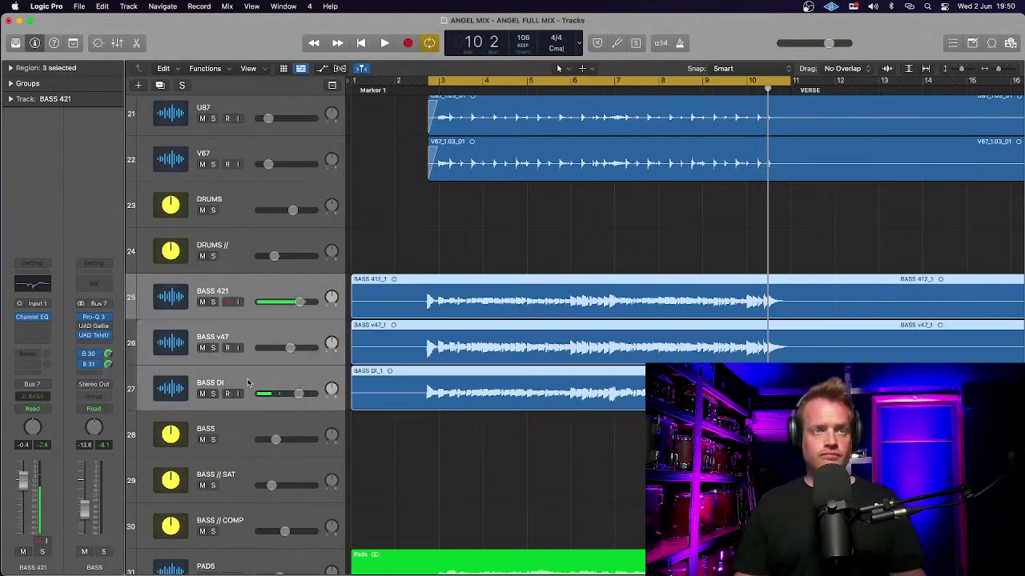
pyautogui.click(235, 429)
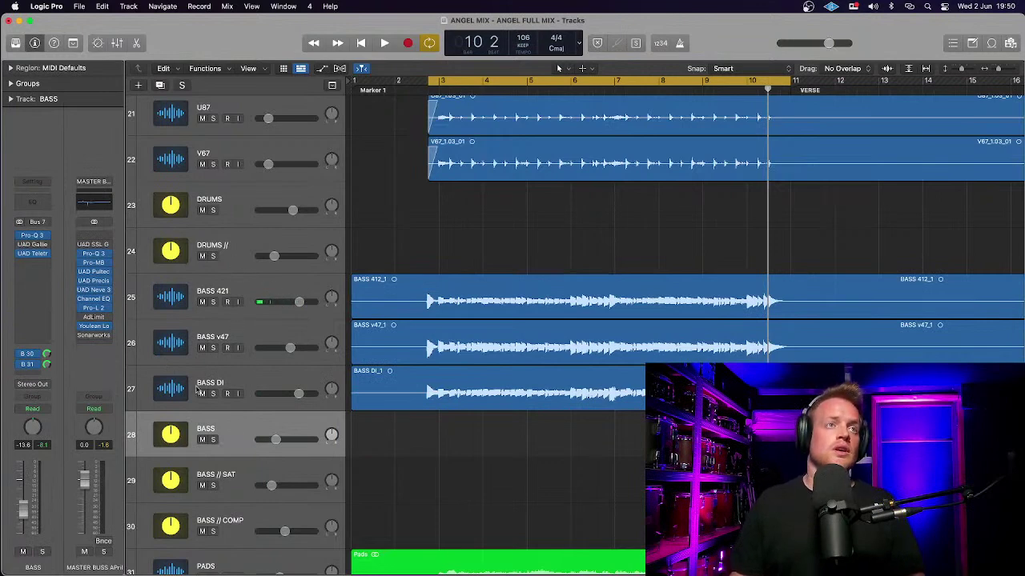
# Step: In the BASS bus's Pro-Q 3, move the low cut slightly lower and the high cut slightly higher in frequency
pyautogui.click(33, 235)
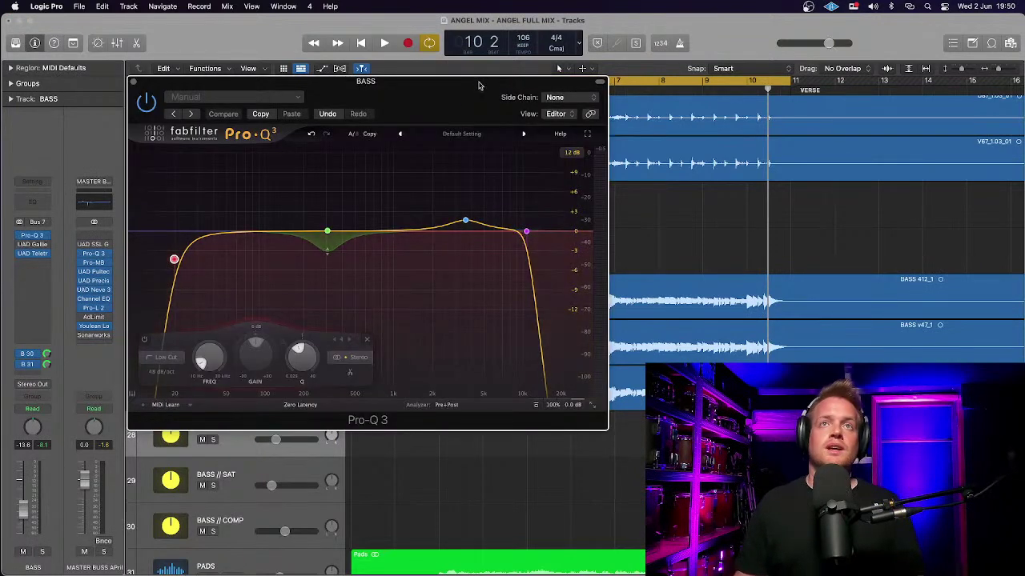
pyautogui.moveTo(479, 85); pyautogui.dragTo(477, 85)
pyautogui.click(327, 233)
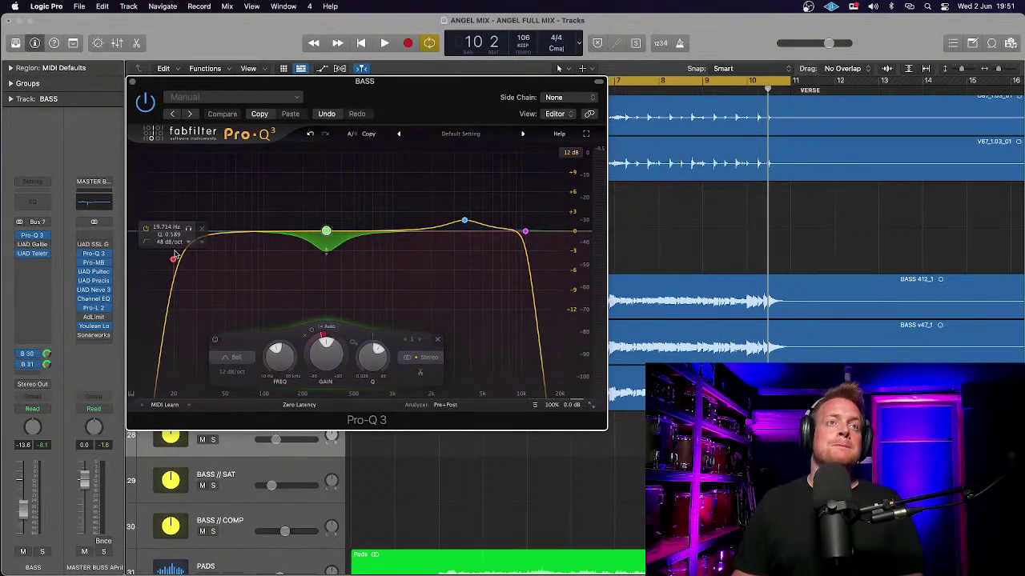
pyautogui.click(173, 261)
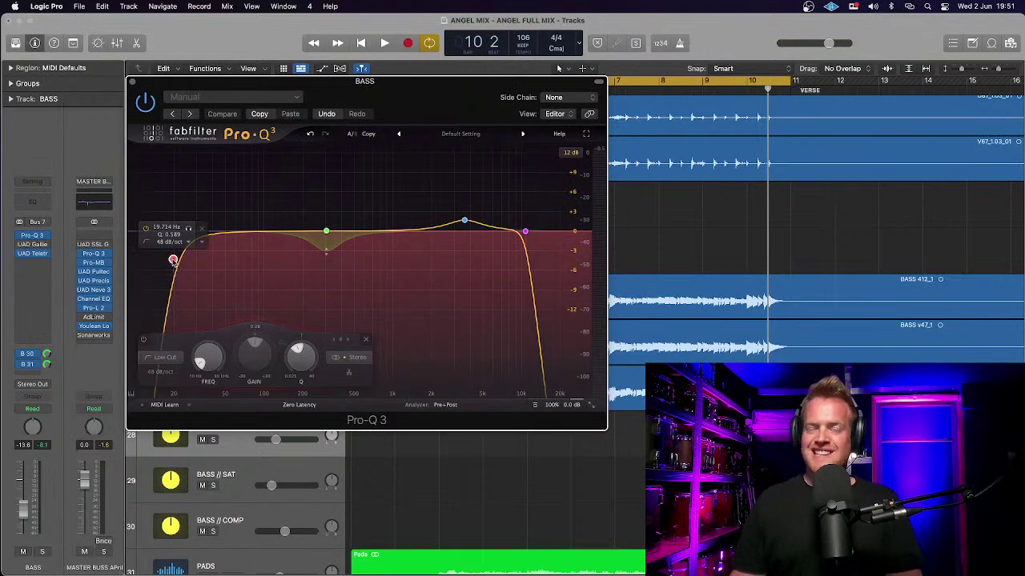
pyautogui.moveTo(173, 260); pyautogui.dragTo(163, 259)
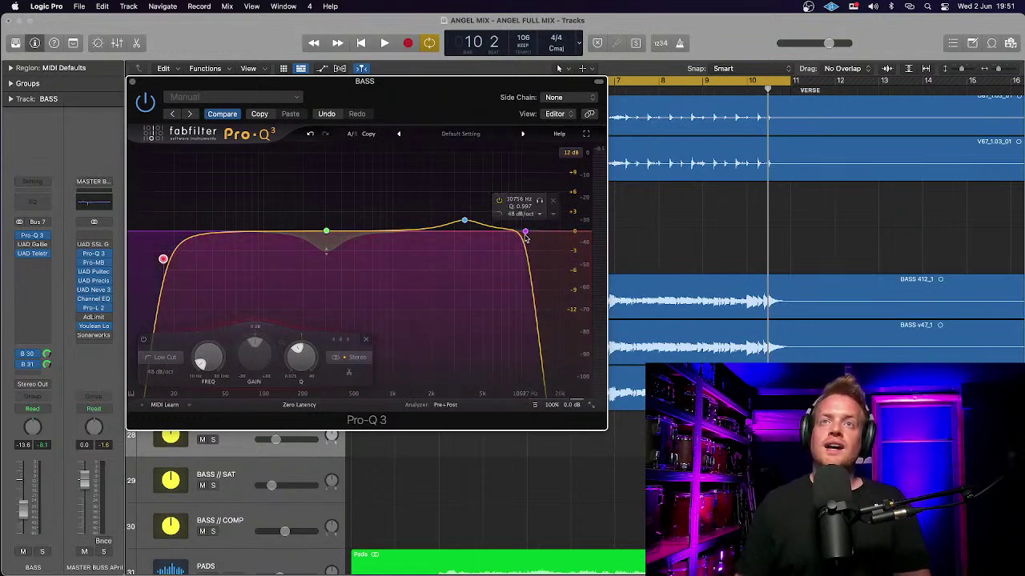
pyautogui.moveTo(525, 237); pyautogui.dragTo(532, 237)
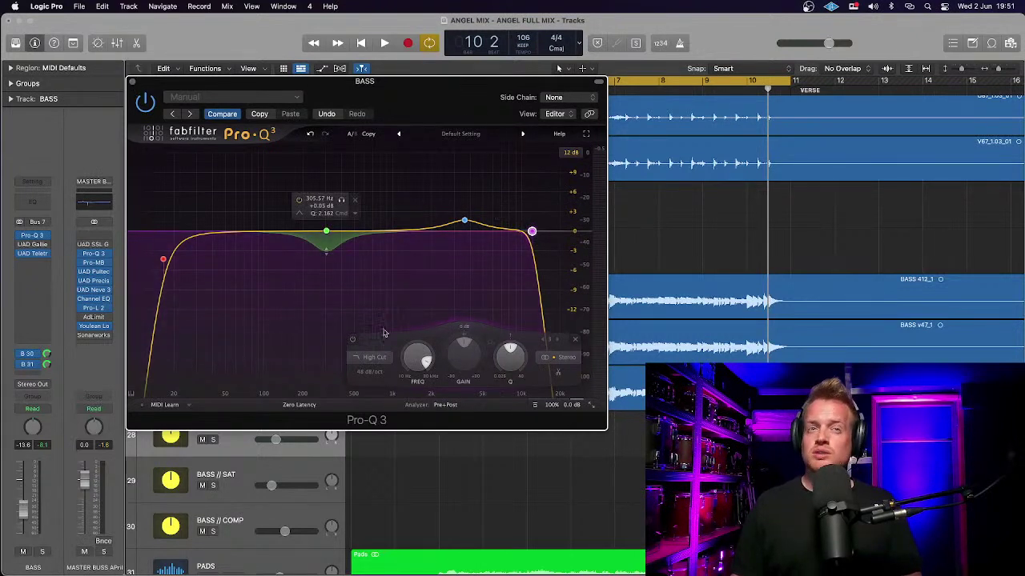
pyautogui.click(132, 83)
# Step: Examine the UAD Teletronix LA-2 settings on the BASS bus
pyautogui.click(32, 255)
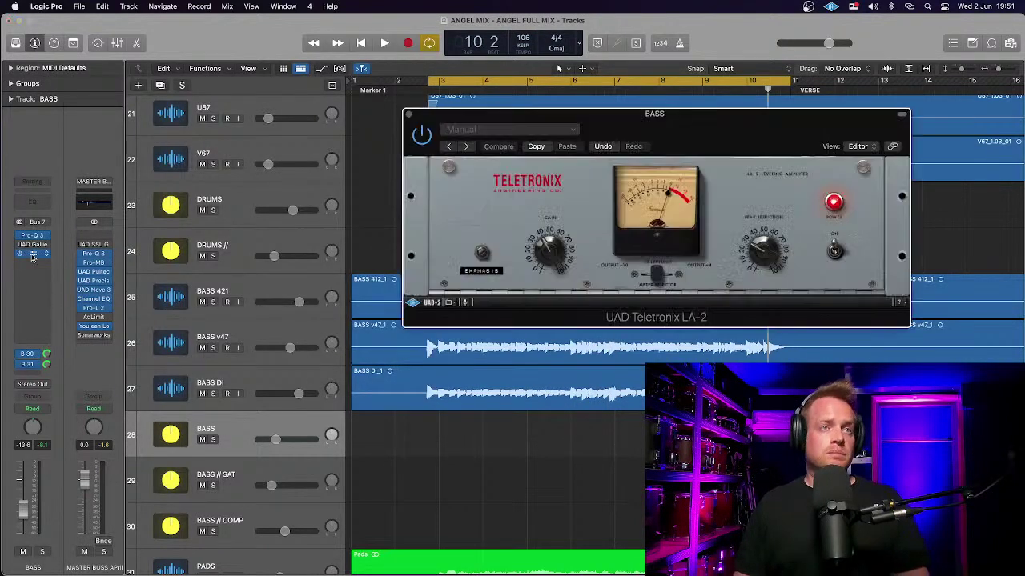
pyautogui.moveTo(550, 122); pyautogui.dragTo(276, 90)
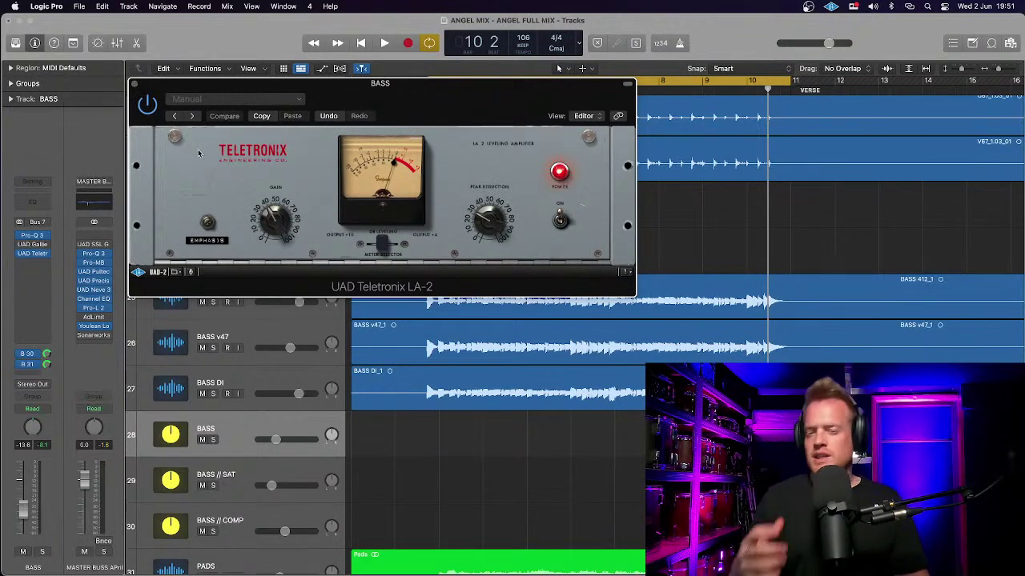
pyautogui.click(134, 84)
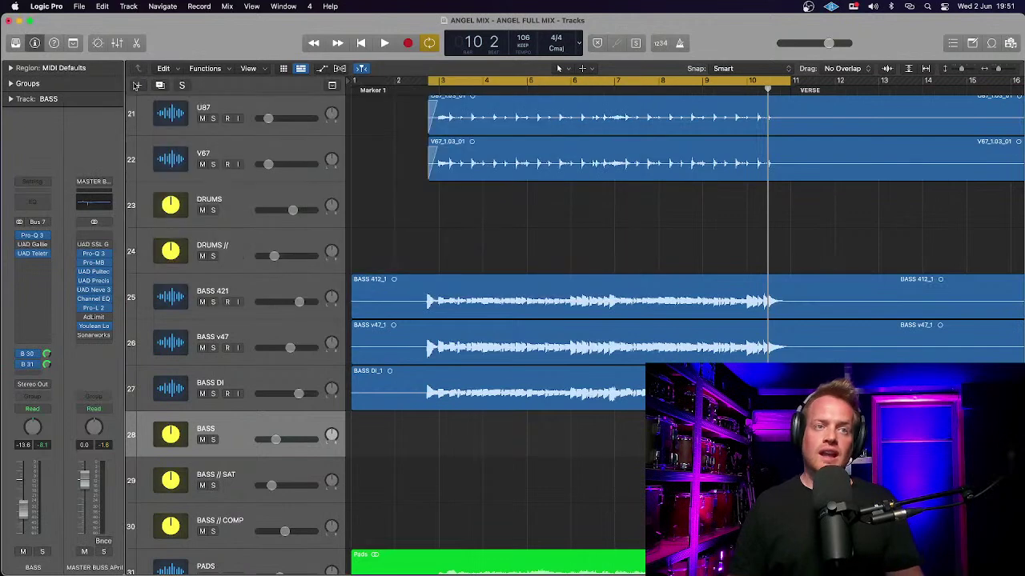
# Step: Follow the BASS bus's Bus 30 send to BASS // SAT and examine its BlackQv2 settings
pyautogui.click(232, 473)
pyautogui.click(233, 432)
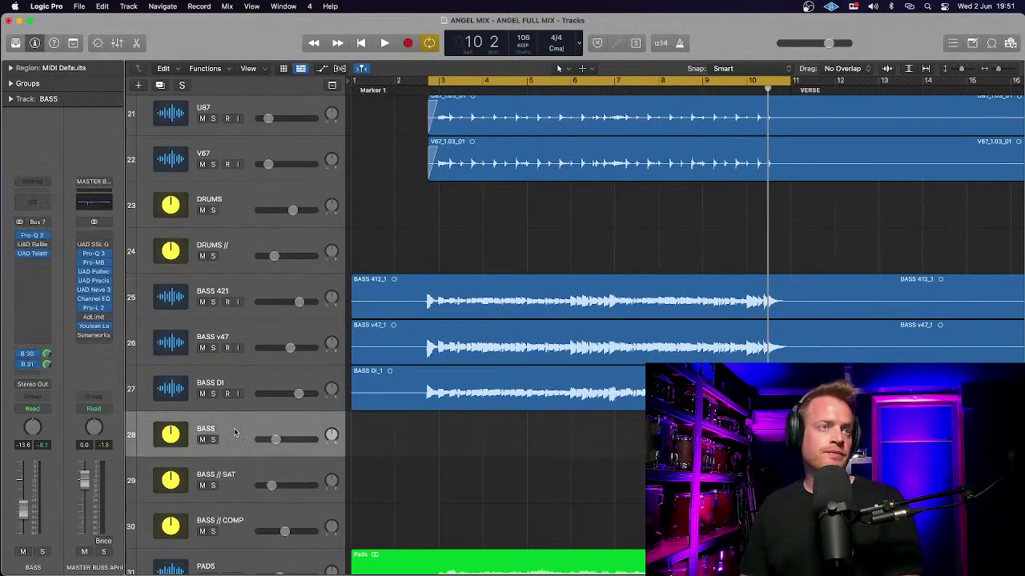
pyautogui.click(32, 355)
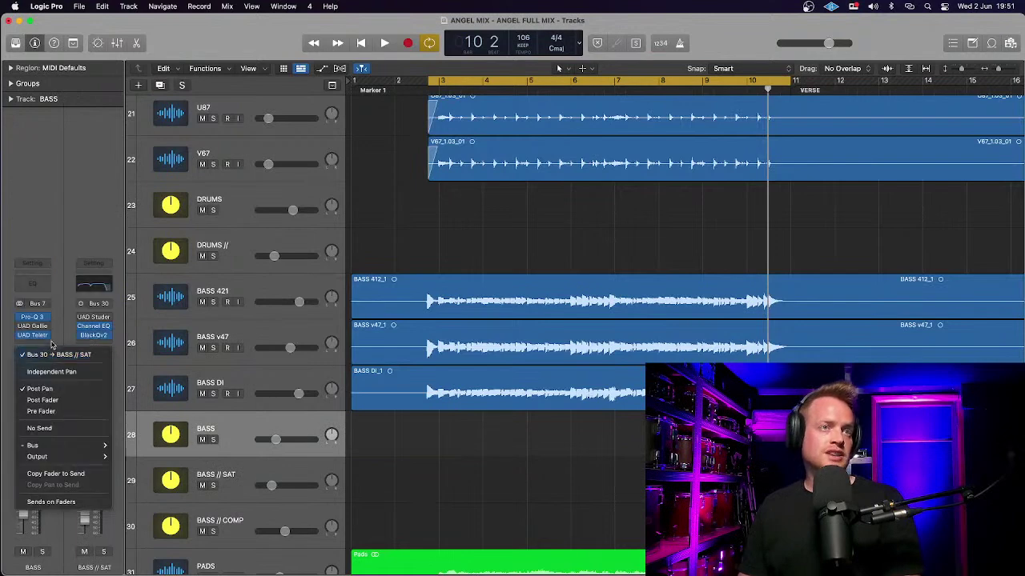
pyautogui.click(33, 354)
pyautogui.click(93, 336)
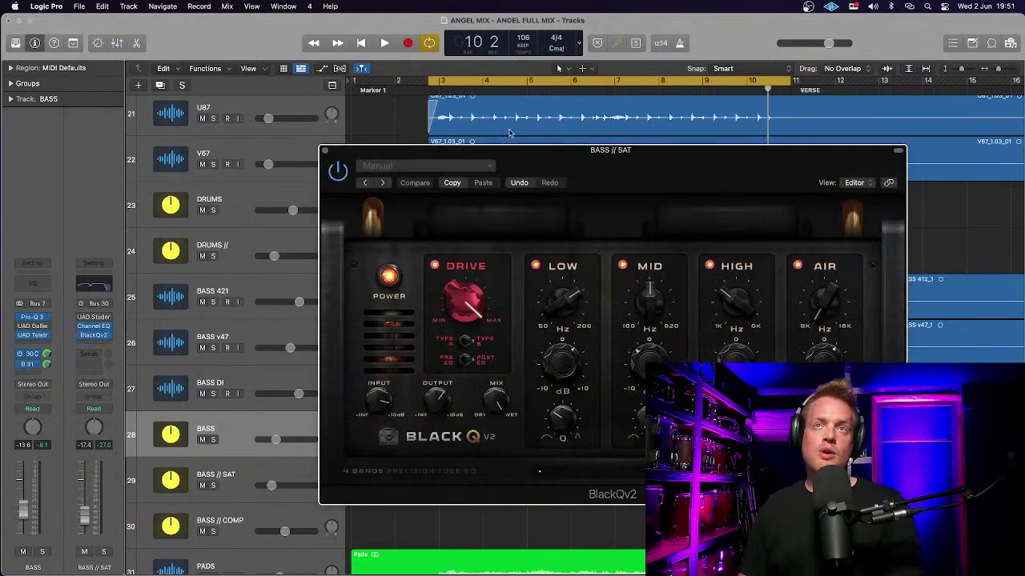
pyautogui.moveTo(579, 148); pyautogui.dragTo(380, 76)
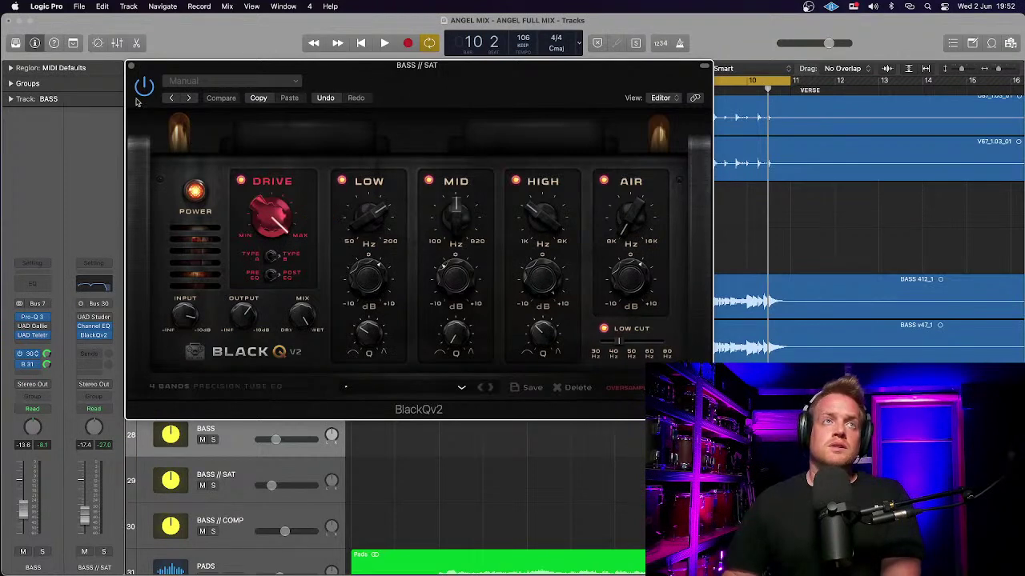
pyautogui.click(131, 67)
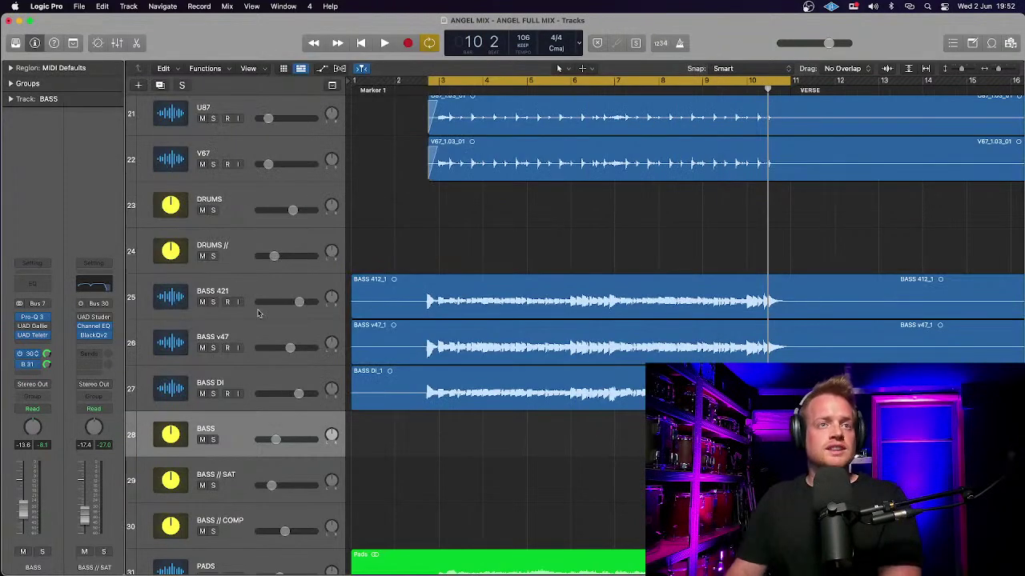
# Step: Lower the BASS // SAT fader slightly to -17.6 dB
pyautogui.click(240, 483)
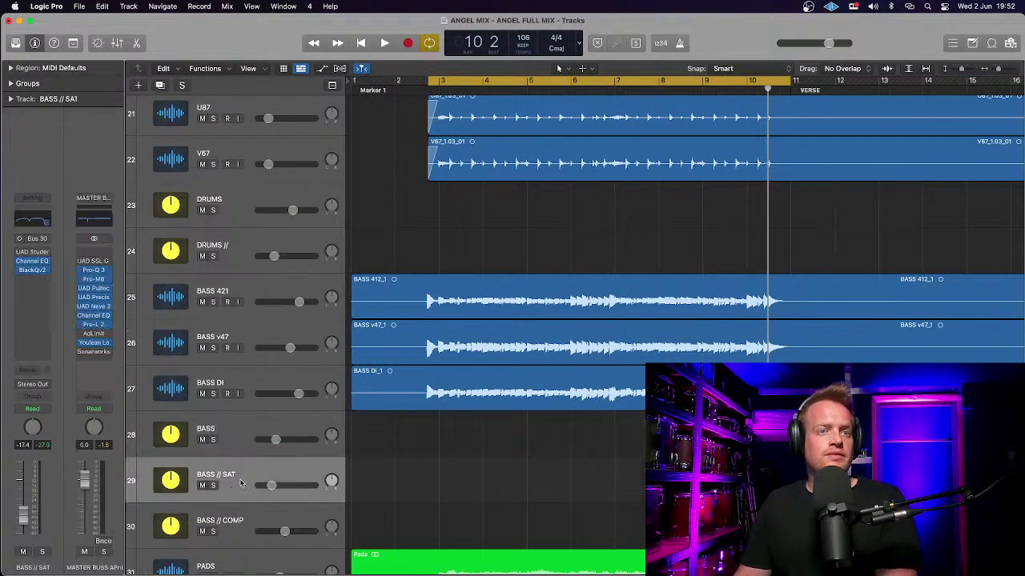
pyautogui.click(265, 488)
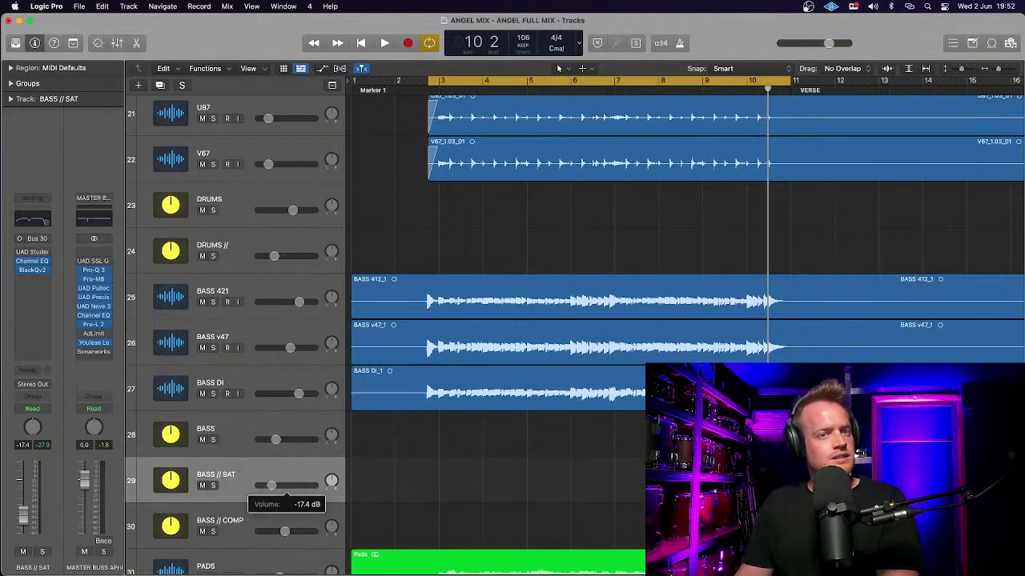
pyautogui.moveTo(270, 486); pyautogui.dragTo(270, 486)
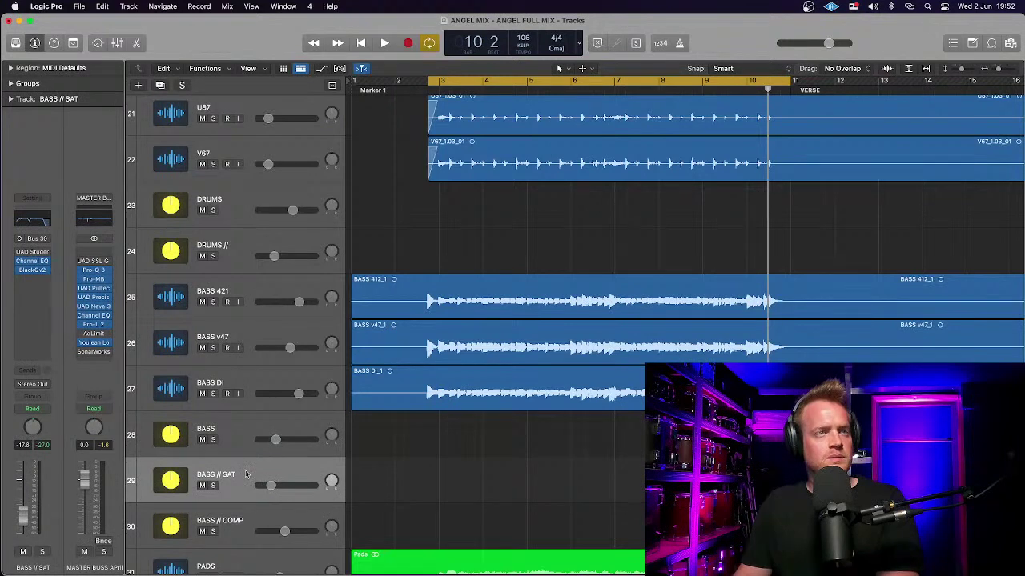
# Step: Follow the BASS bus's Bus 31 send to BASS // COMP and examine its UAD API Vision Channel Strip settings
pyautogui.click(230, 421)
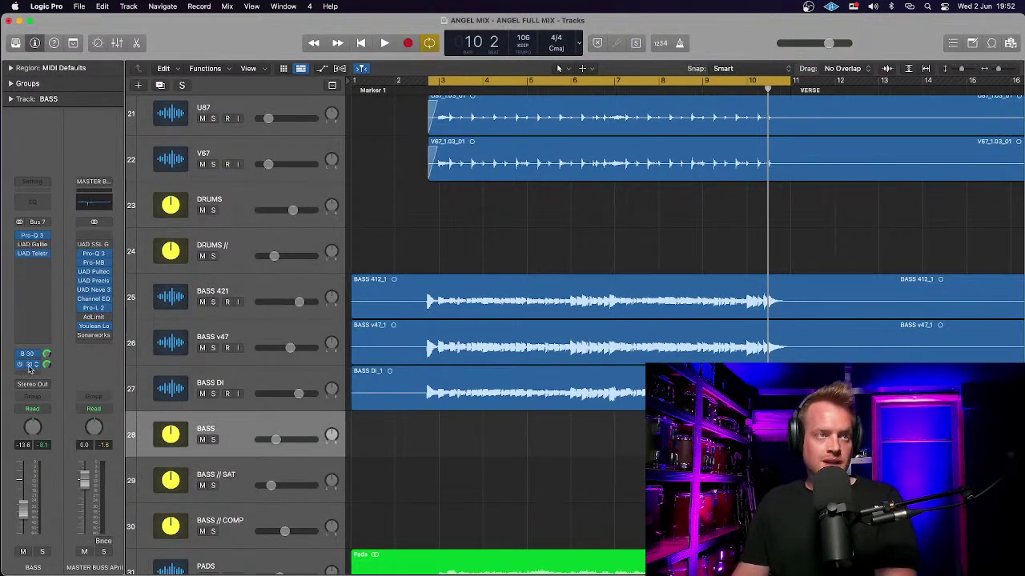
pyautogui.click(29, 366)
pyautogui.click(51, 365)
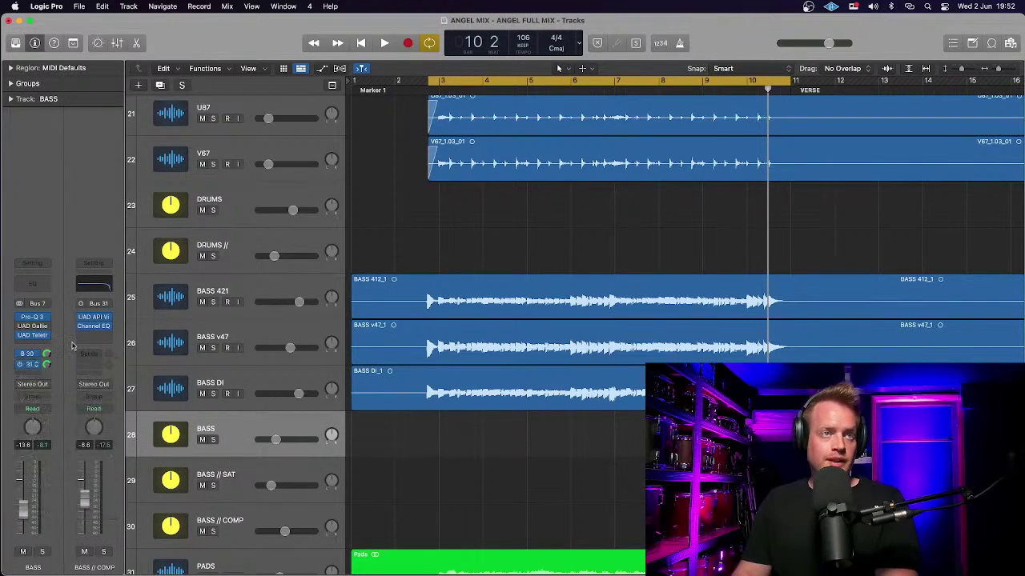
pyautogui.click(94, 319)
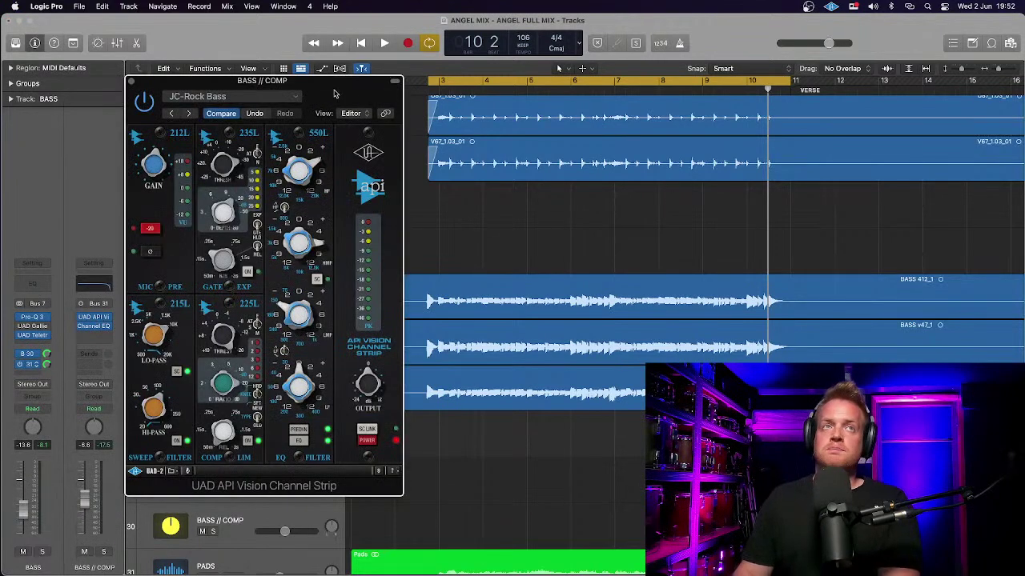
pyautogui.moveTo(334, 94); pyautogui.dragTo(334, 78)
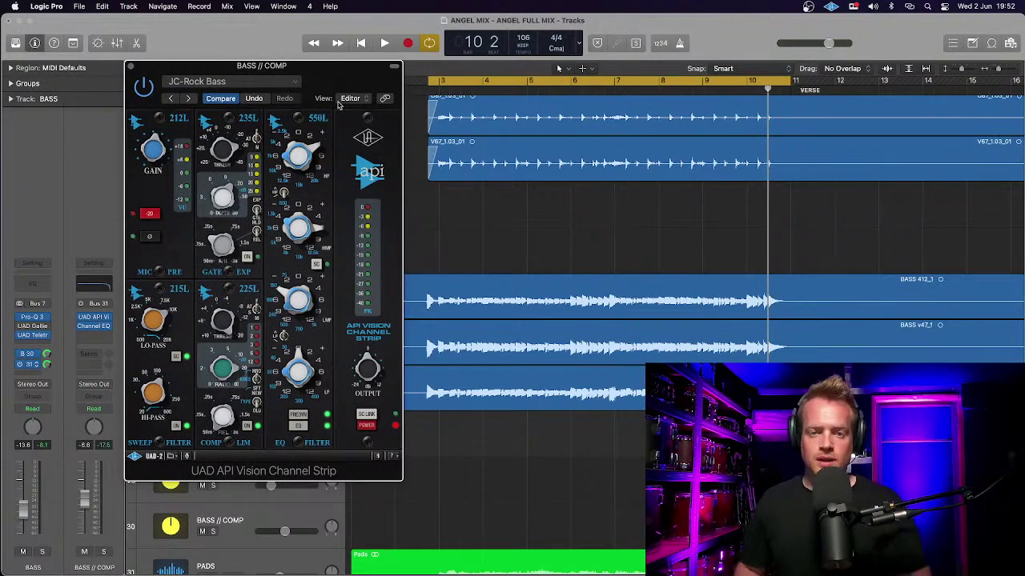
pyautogui.click(130, 67)
# Step: Solo and play the BASS bus, bring in BASS // SAT and BASS // COMP by unmuting them, and raise the BASS // COMP fader to -6.0 dB
pyautogui.click(213, 441)
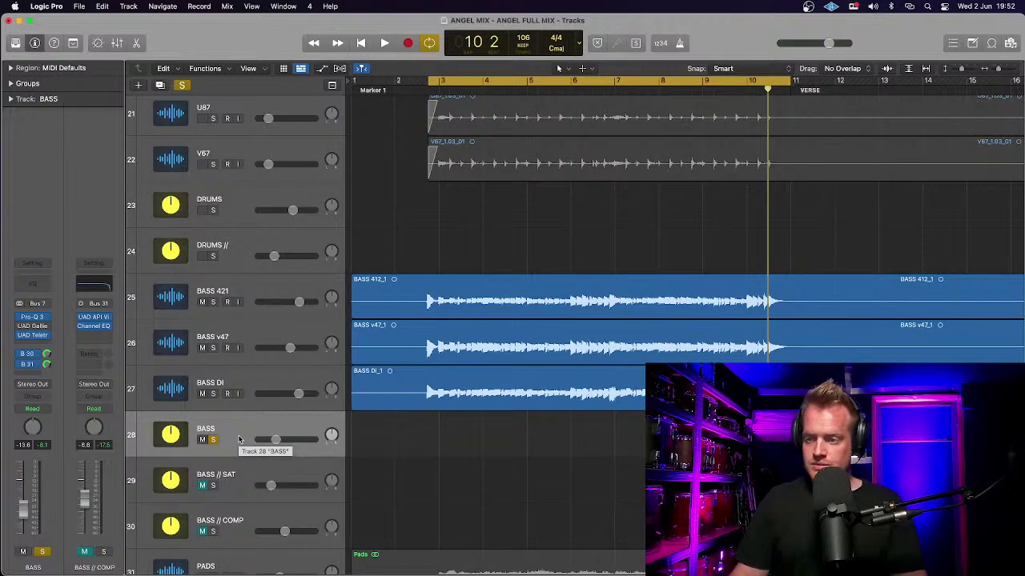
pyautogui.press('space')
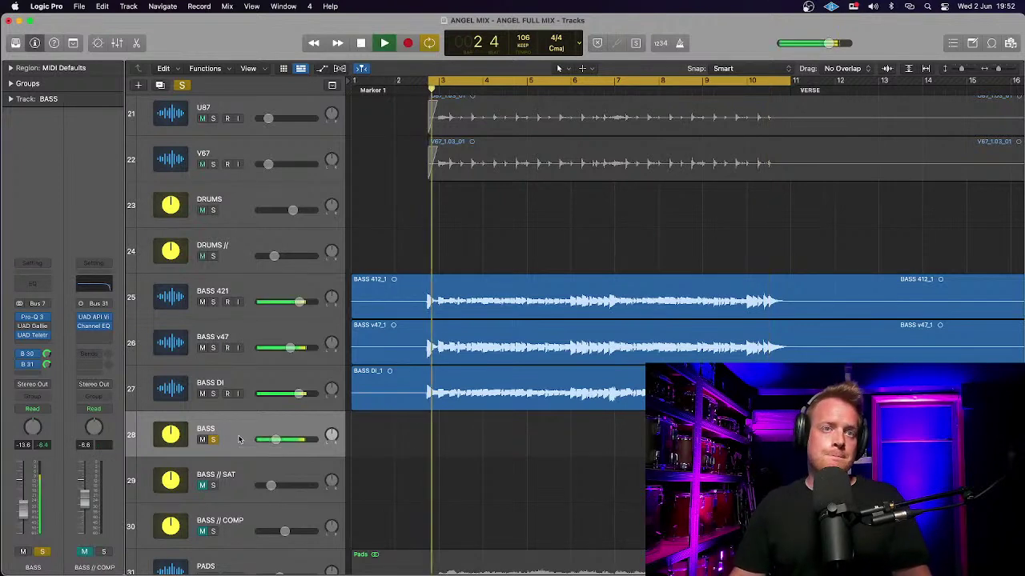
pyautogui.click(203, 486)
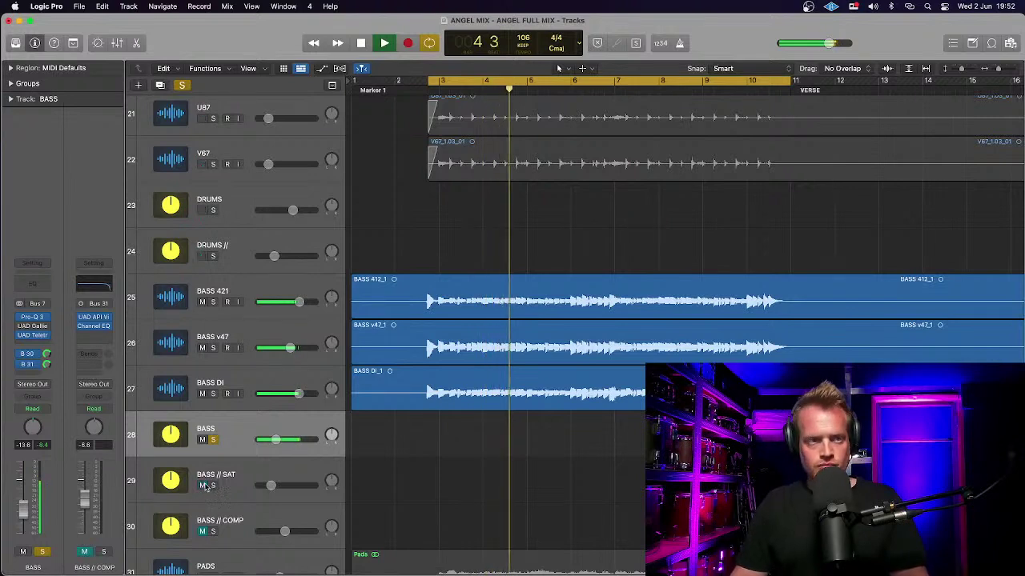
pyautogui.moveTo(272, 486)
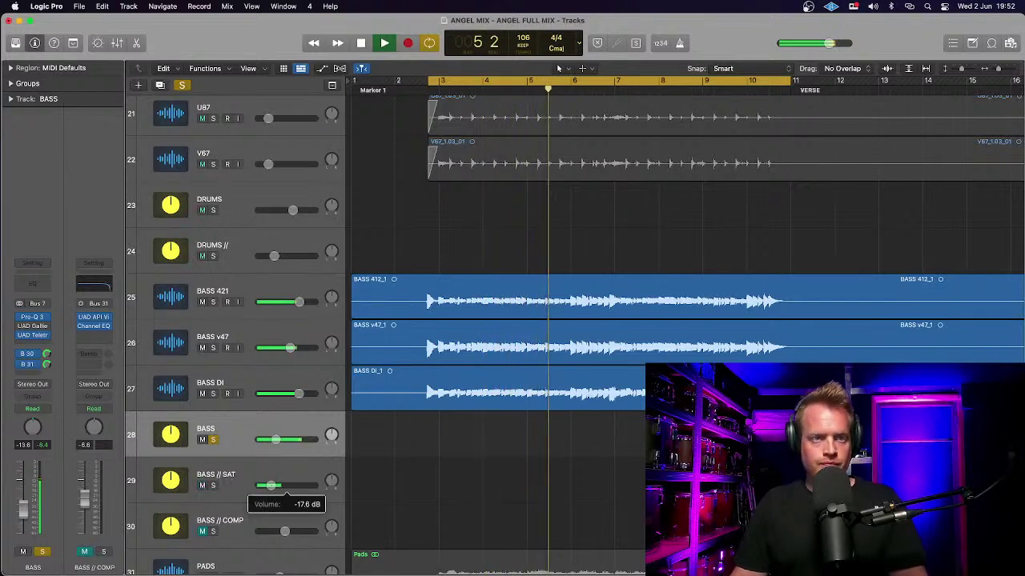
pyautogui.click(203, 532)
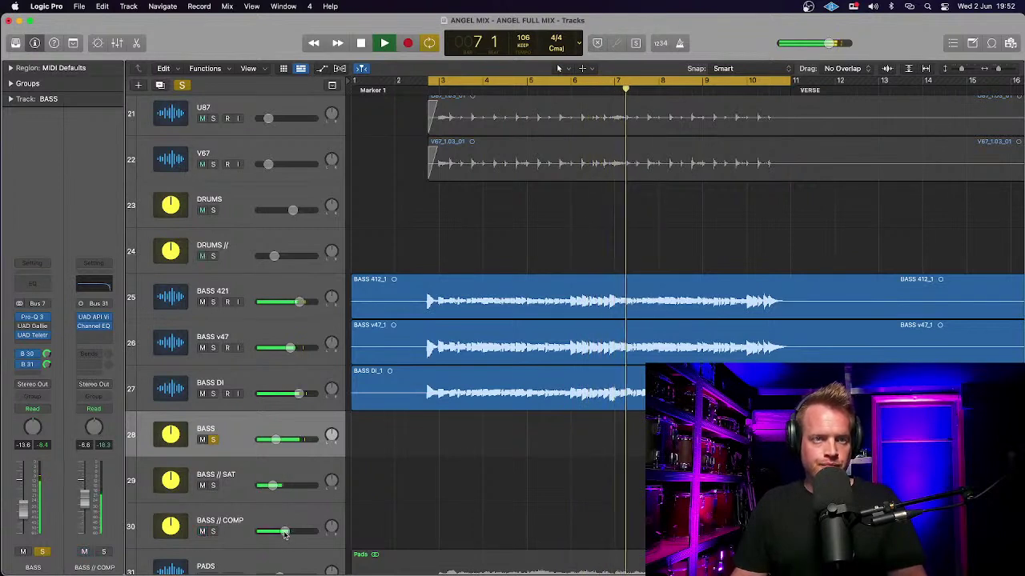
pyautogui.moveTo(284, 533)
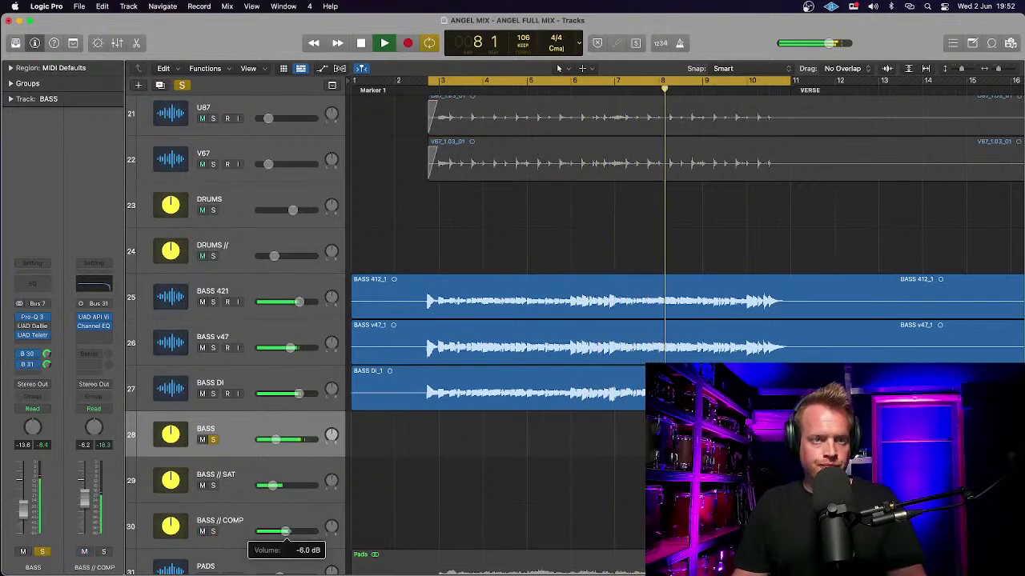
pyautogui.press('space')
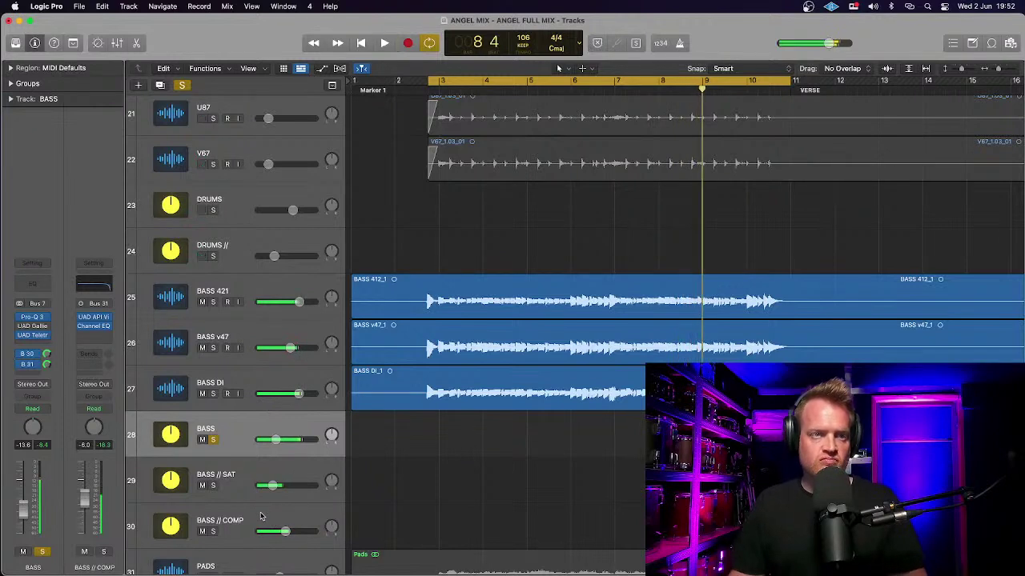
# Step: Switch the solo from the BASS bus to the BASS DI track and audition it briefly
pyautogui.click(213, 439)
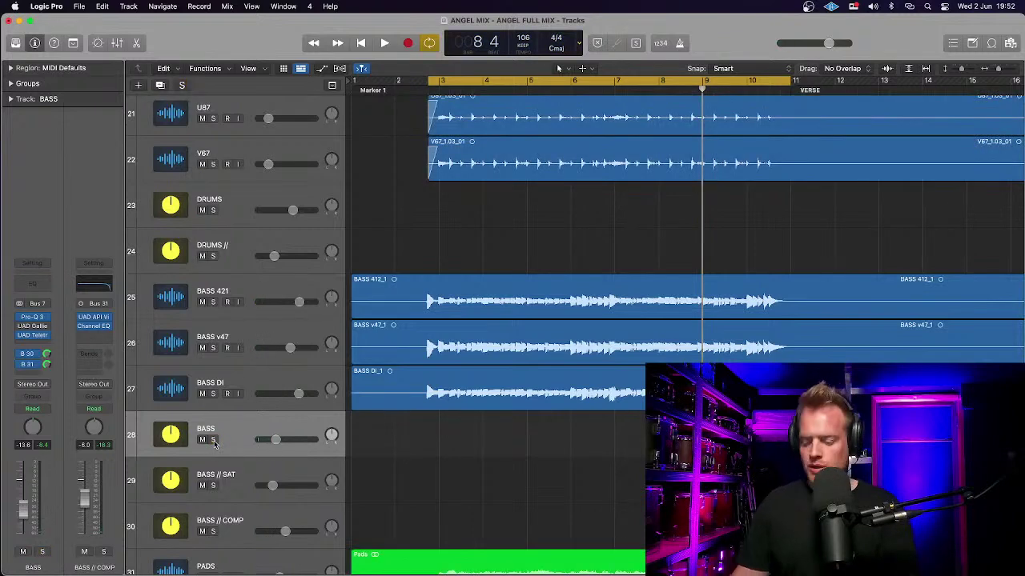
pyautogui.click(213, 394)
pyautogui.click(254, 379)
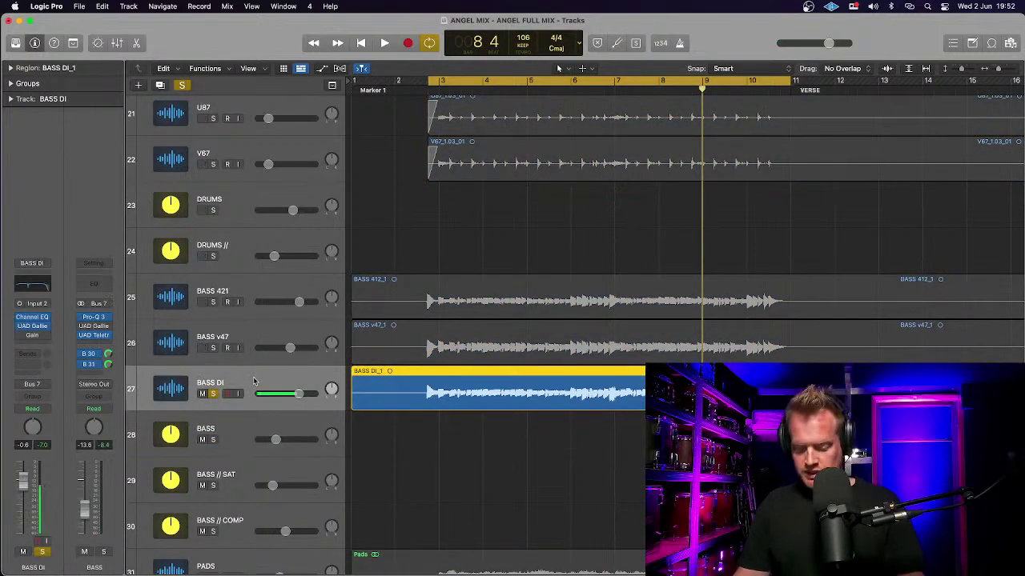
pyautogui.press('space')
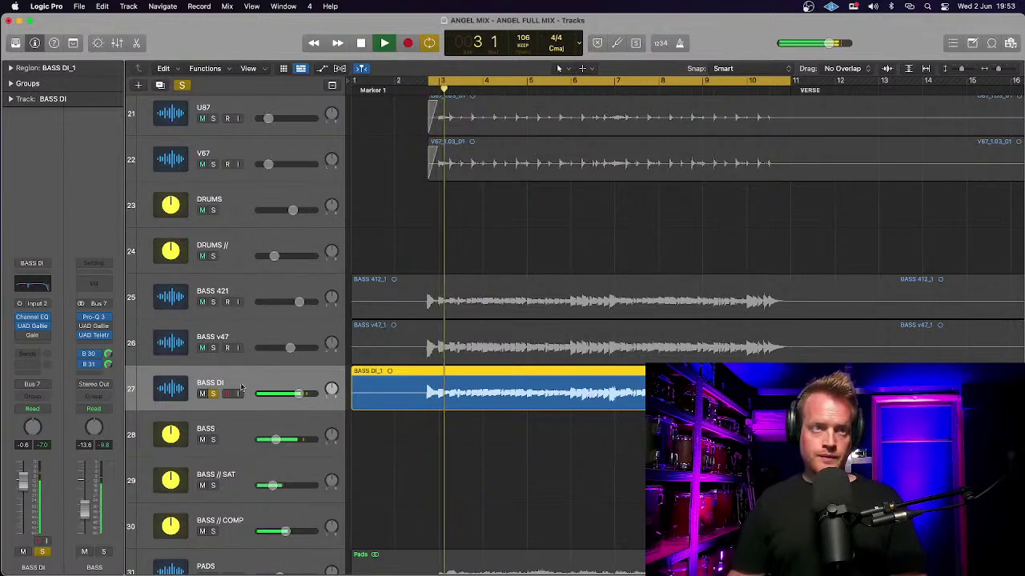
pyautogui.press('space')
# Step: Switch the solo from BASS DI to BASS v47 and play it
pyautogui.click(215, 393)
pyautogui.click(213, 348)
pyautogui.press('space')
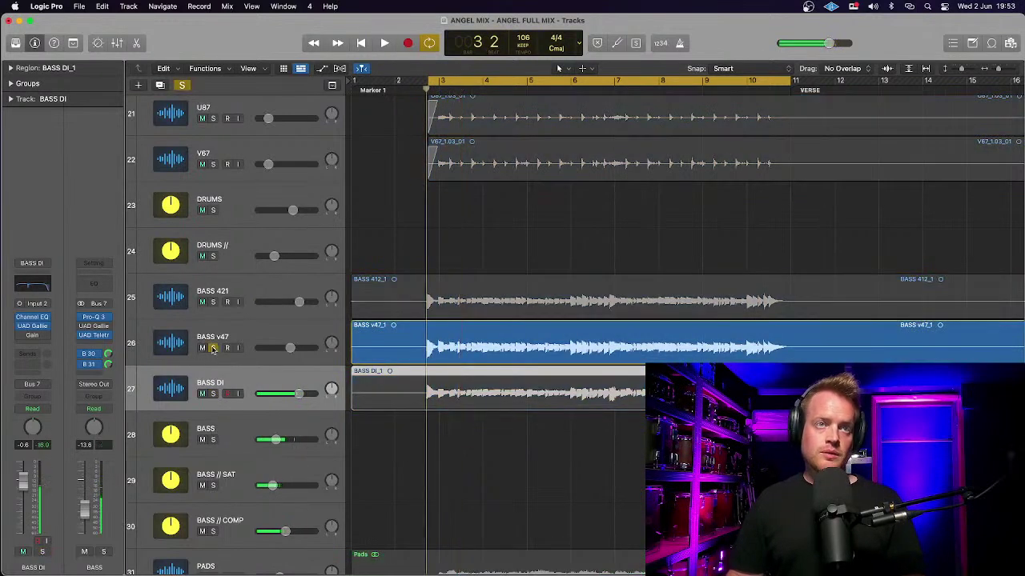
# Step: In the BASS v47 track's Channel EQ, cut 326 Hz by 2.9 dB with Q 1.30 and 880 Hz by 5.4 dB with Q 9.10
pyautogui.click(252, 336)
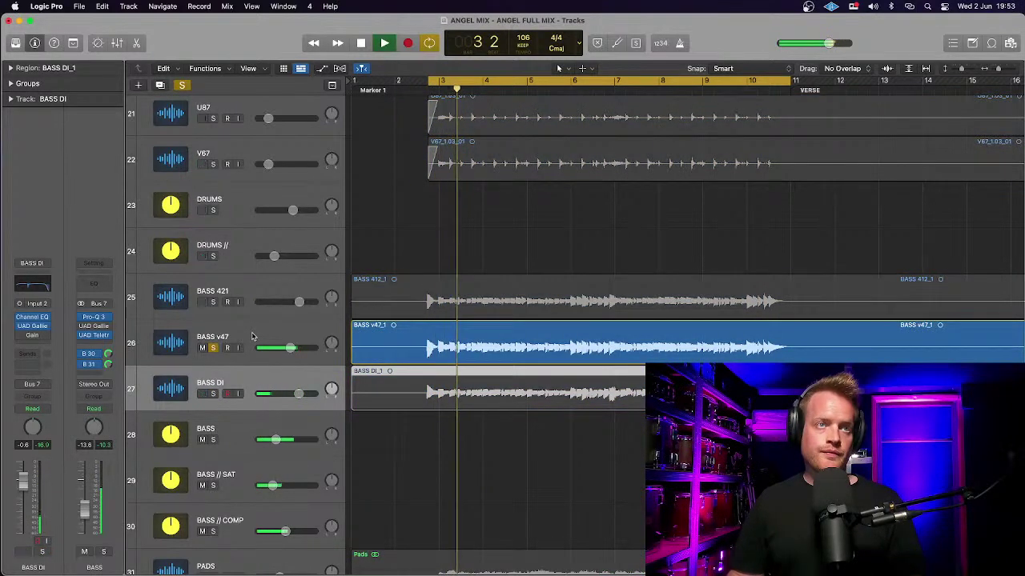
pyautogui.click(240, 337)
pyautogui.click(38, 287)
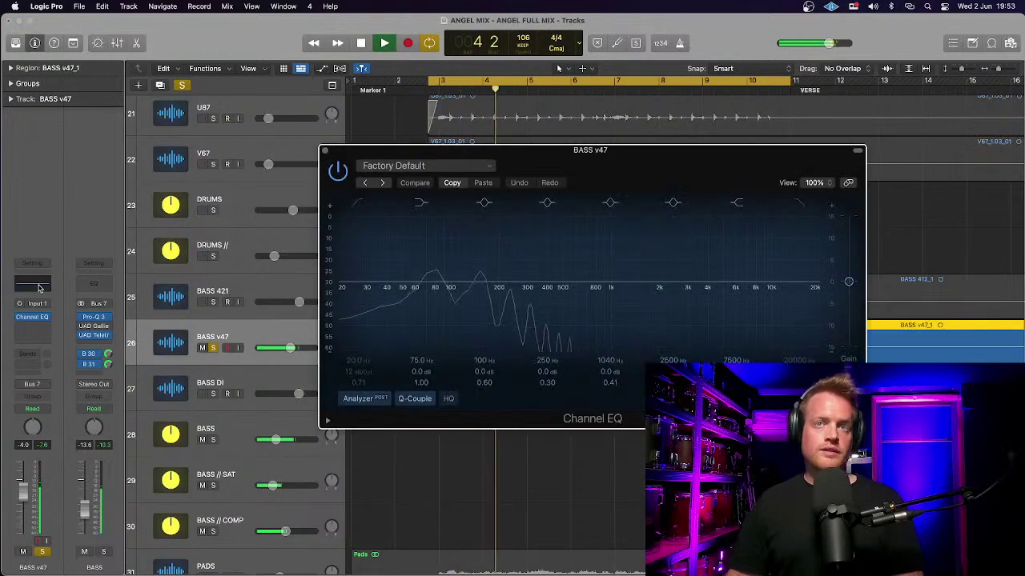
pyautogui.moveTo(513, 285)
pyautogui.mouseDown()
pyautogui.moveTo(502, 241)
pyautogui.moveTo(488, 247)
pyautogui.moveTo(527, 245)
pyautogui.moveTo(514, 246)
pyautogui.moveTo(503, 286)
pyautogui.moveTo(502, 270)
pyautogui.moveTo(547, 241)
pyautogui.moveTo(537, 292)
pyautogui.moveTo(611, 286)
pyautogui.moveTo(524, 302)
pyautogui.mouseUp()
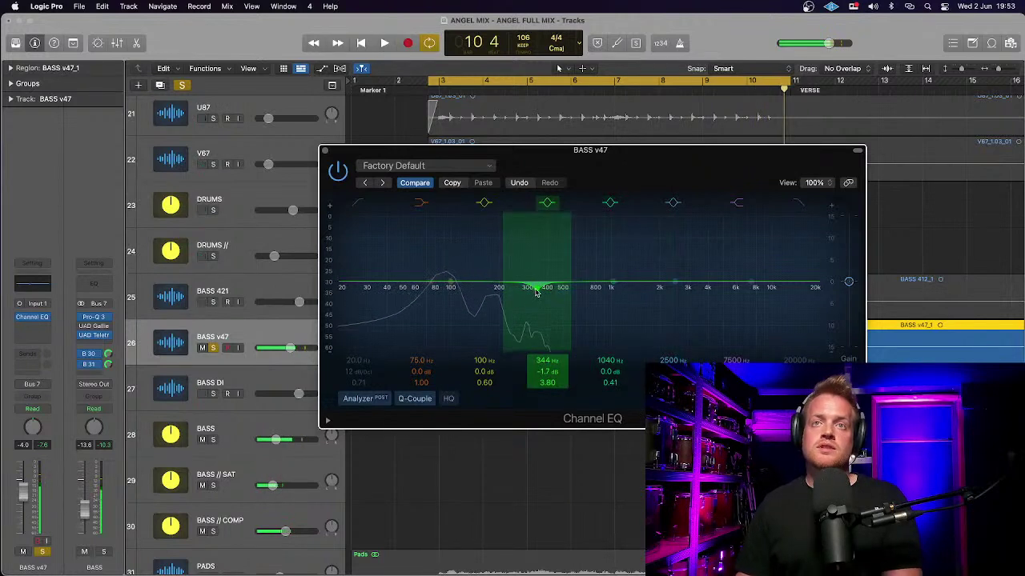
pyautogui.moveTo(569, 266); pyautogui.dragTo(531, 293)
pyautogui.press('space')
pyautogui.moveTo(613, 283); pyautogui.dragTo(604, 312)
pyautogui.press('space')
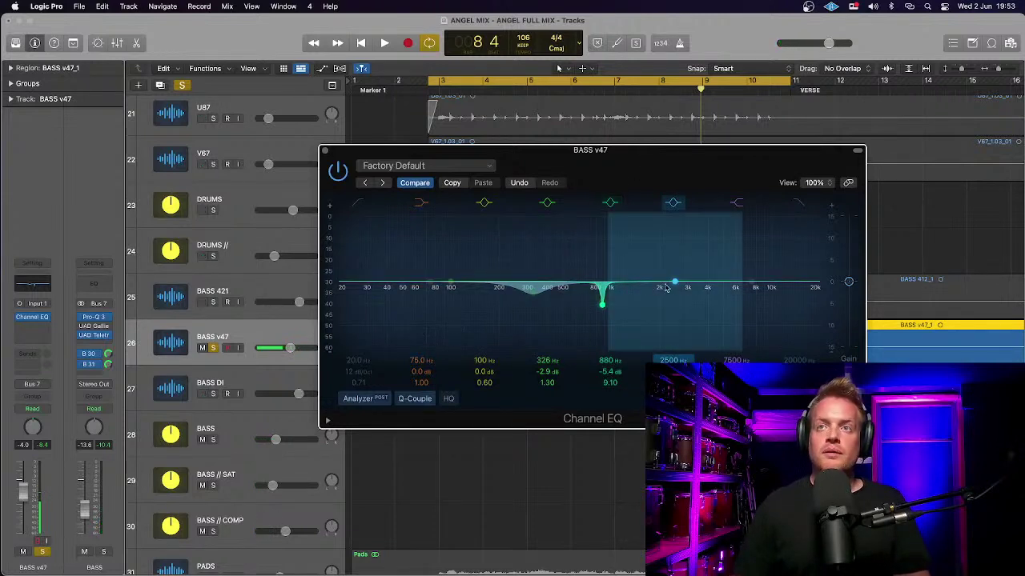
# Step: Turn the 2500 Hz band into a cut at 745 Hz, adjust its width and close the BASS v47 Channel EQ
pyautogui.press('space')
pyautogui.moveTo(675, 286); pyautogui.dragTo(671, 278)
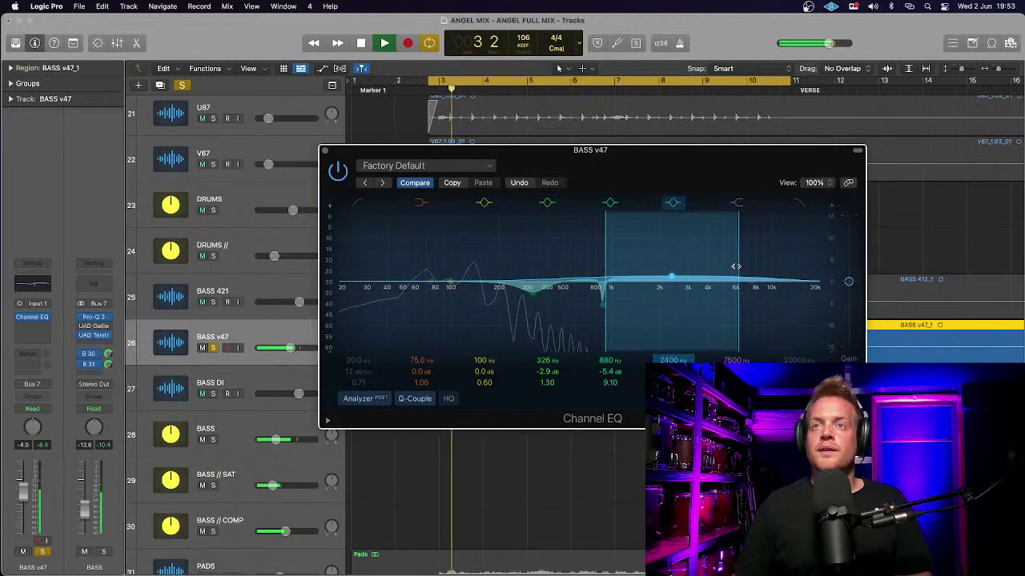
pyautogui.moveTo(736, 269)
pyautogui.mouseDown()
pyautogui.moveTo(687, 276)
pyautogui.moveTo(569, 258)
pyautogui.moveTo(589, 256)
pyautogui.moveTo(590, 298)
pyautogui.mouseUp()
pyautogui.press('space')
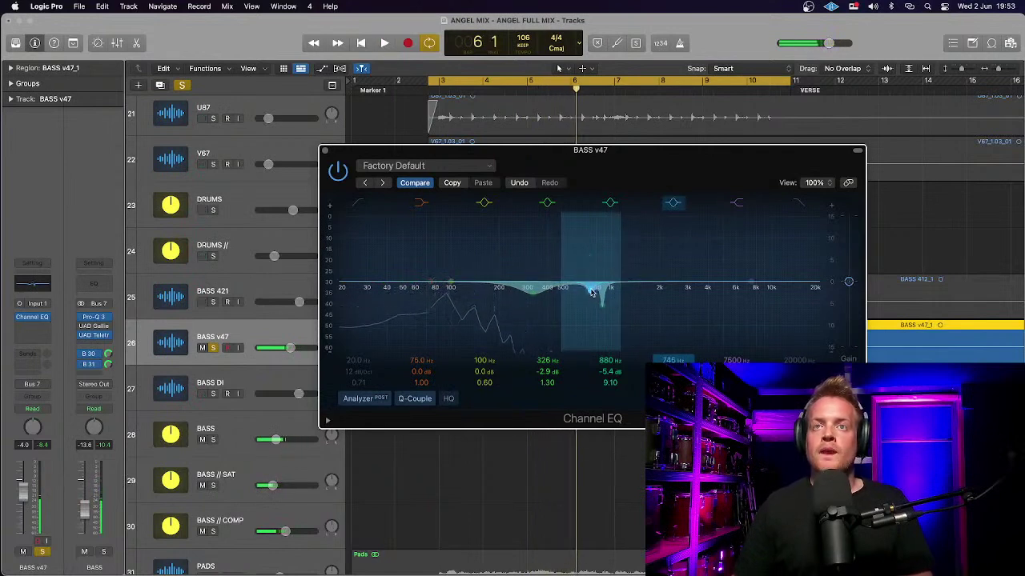
pyautogui.moveTo(613, 267); pyautogui.dragTo(629, 269)
pyautogui.click(324, 150)
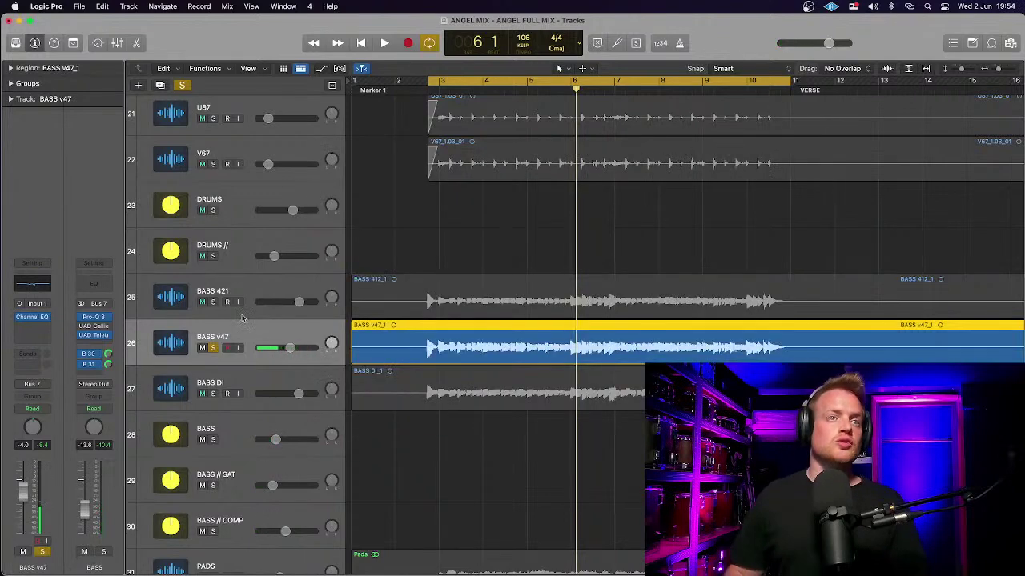
# Step: Switch the solo from BASS v47 to the BASS bus and play it with and without BASS // SAT and BASS // COMP
pyautogui.click(213, 348)
pyautogui.click(213, 440)
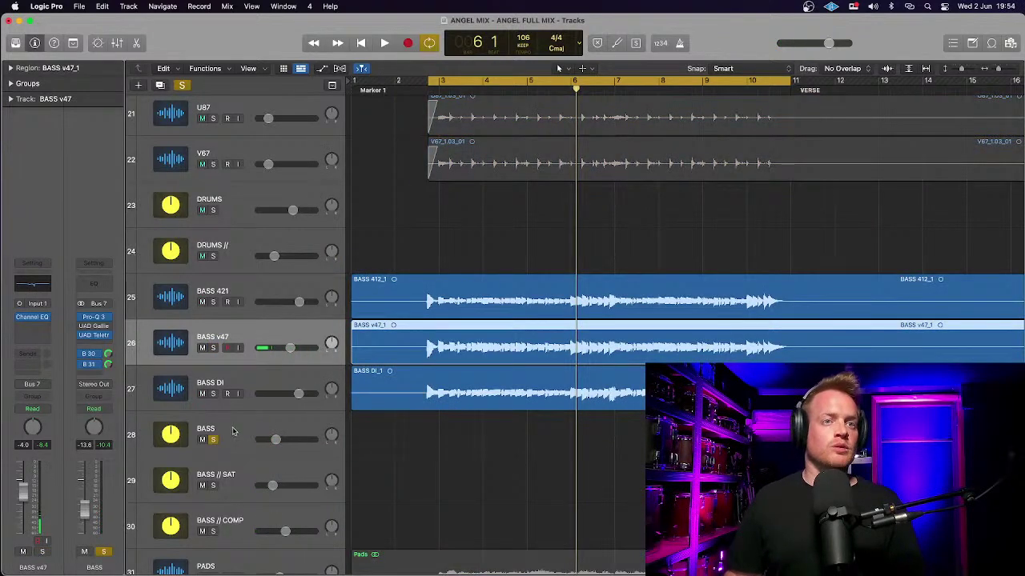
pyautogui.click(233, 433)
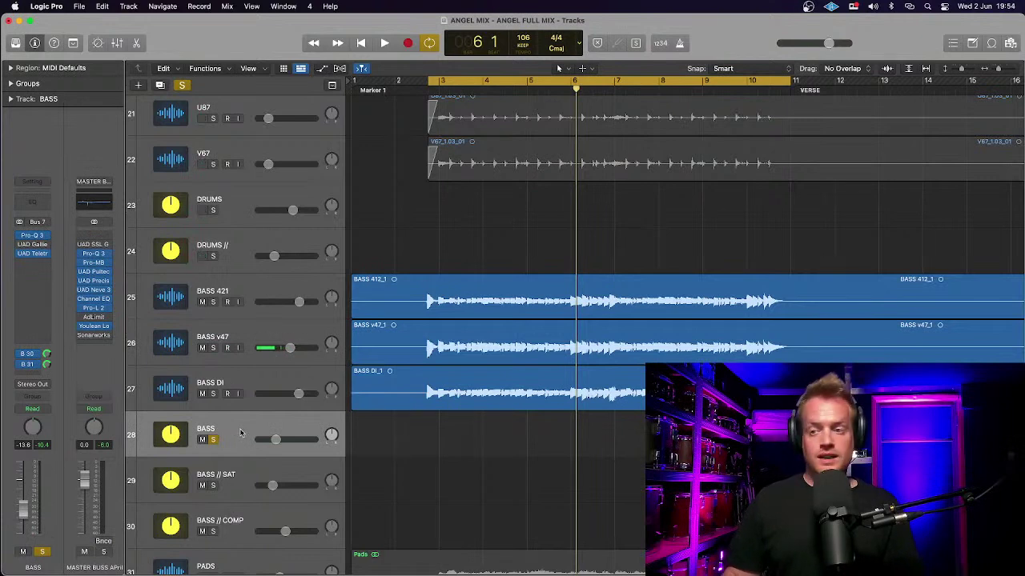
pyautogui.press('space')
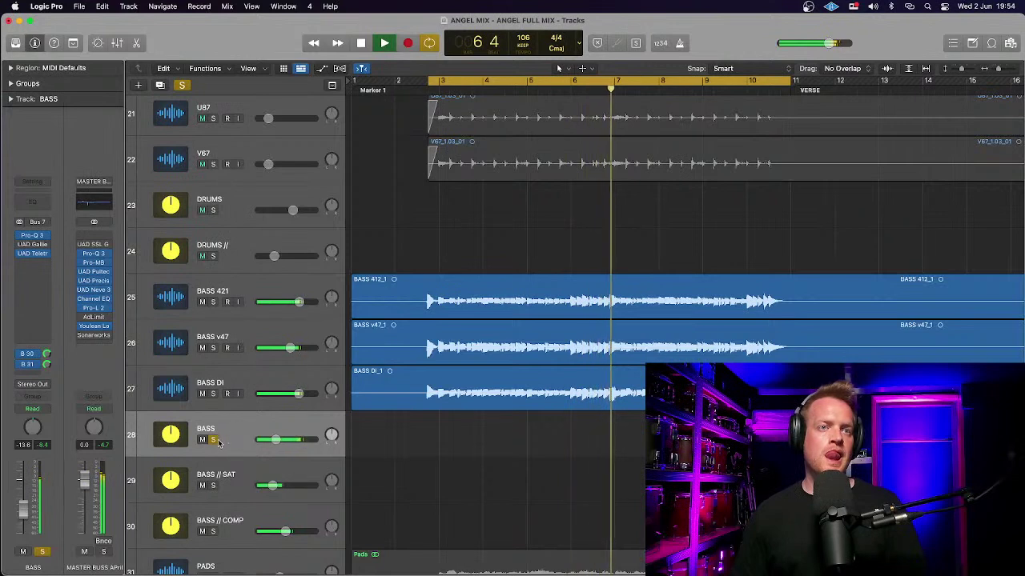
pyautogui.click(202, 485)
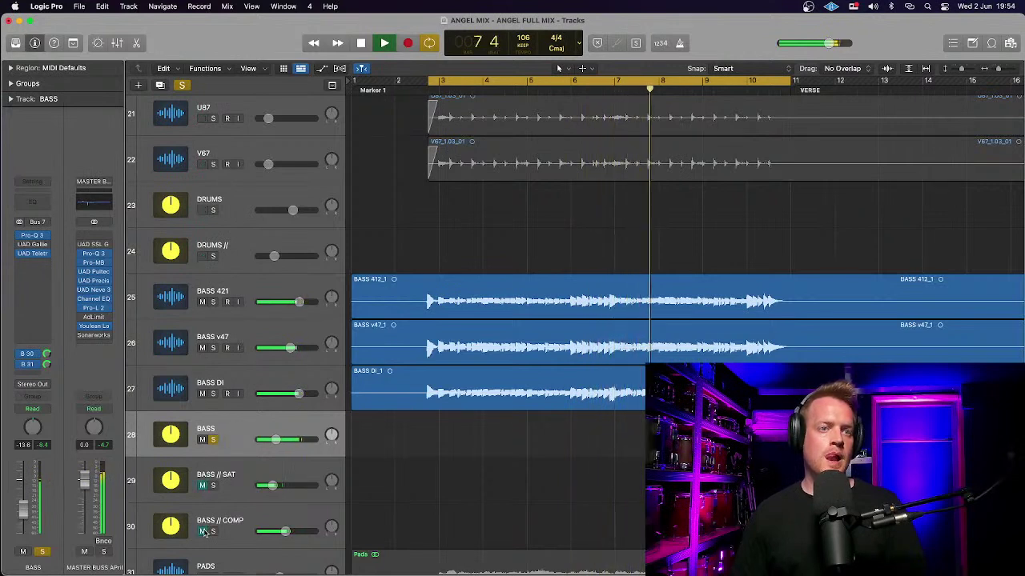
pyautogui.click(202, 532)
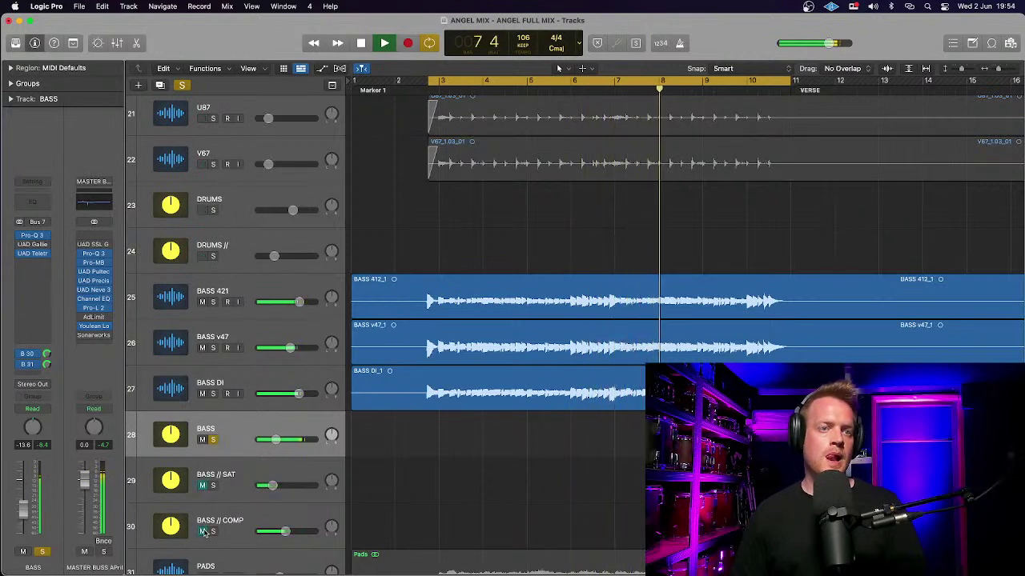
pyautogui.click(203, 485)
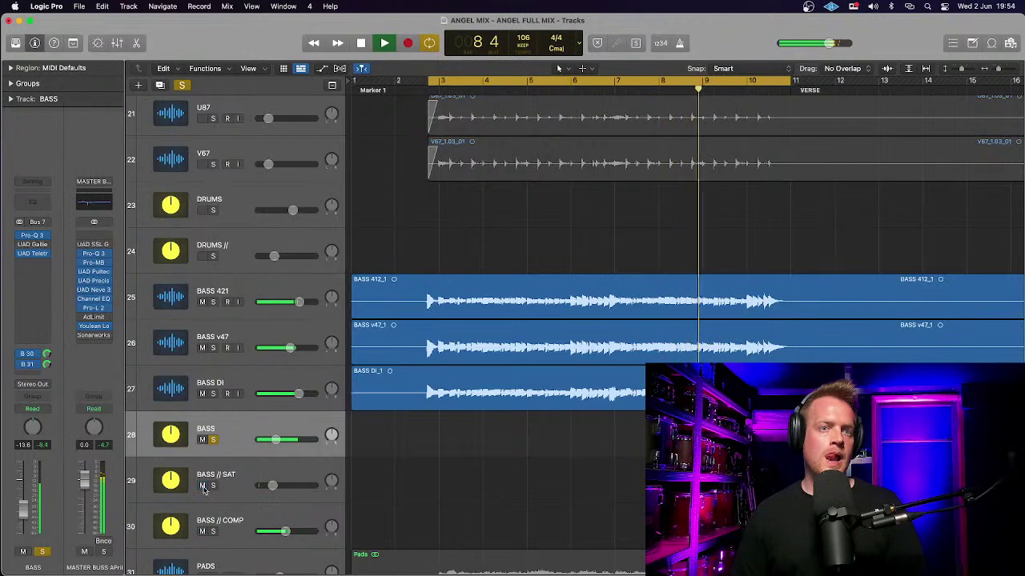
# Step: Switch the solo from the BASS bus to BASS // COMP and play the compression bus alone
pyautogui.click(223, 524)
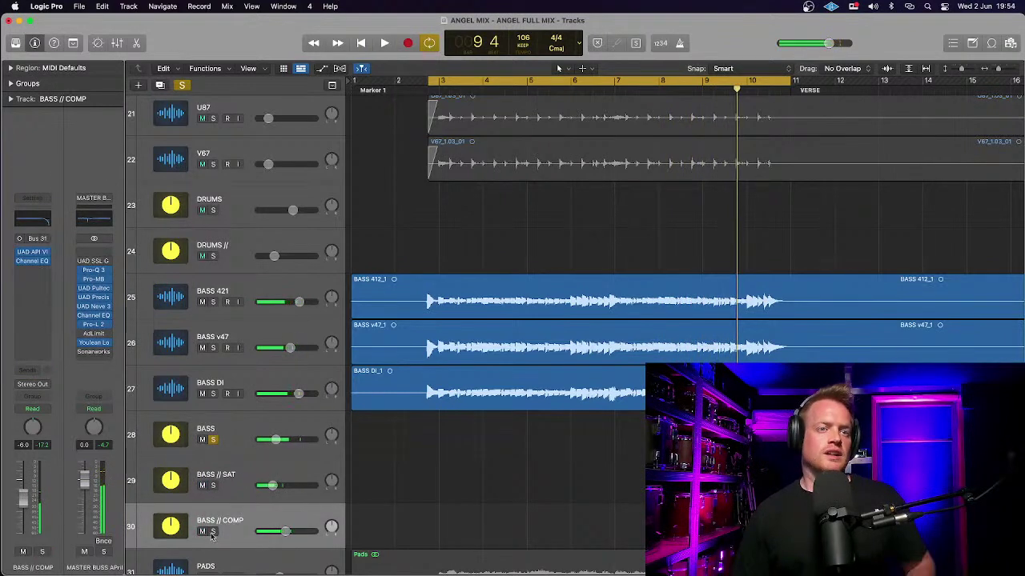
pyautogui.click(212, 532)
pyautogui.click(213, 440)
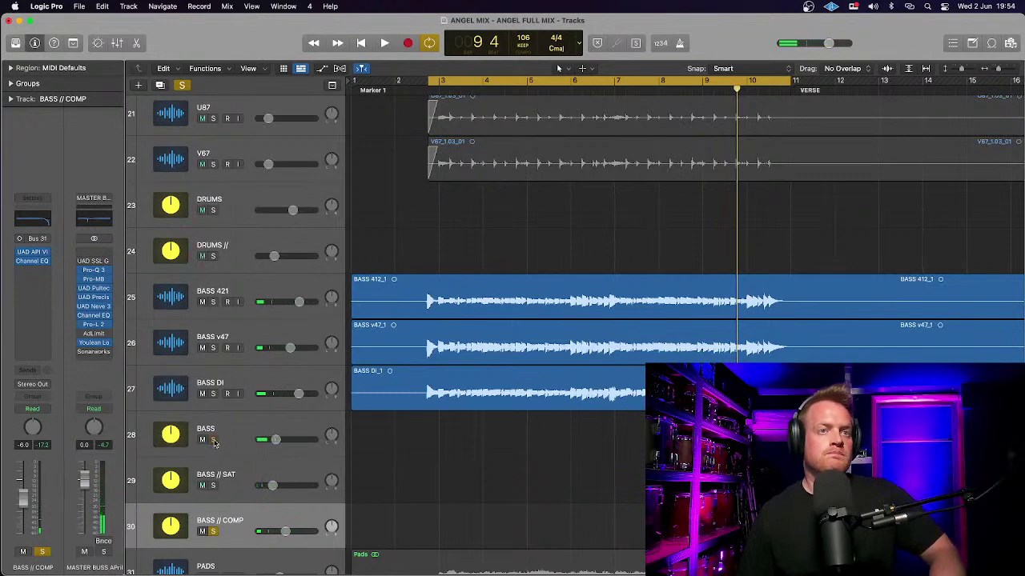
pyautogui.press('space')
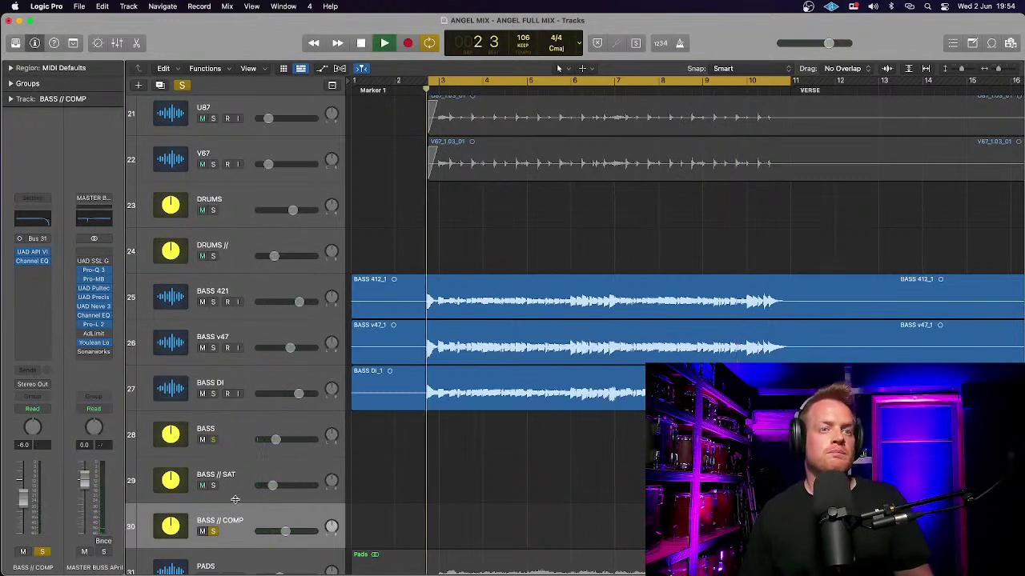
# Step: Review the UAD API Vision Channel Strip on BASS // COMP during playback and close it
pyautogui.click(32, 252)
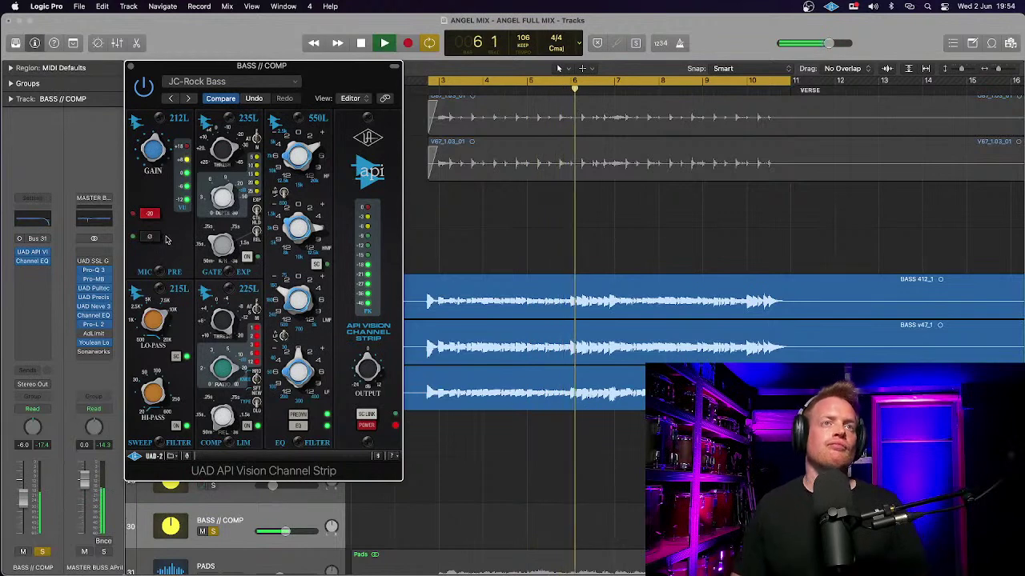
pyautogui.press('space')
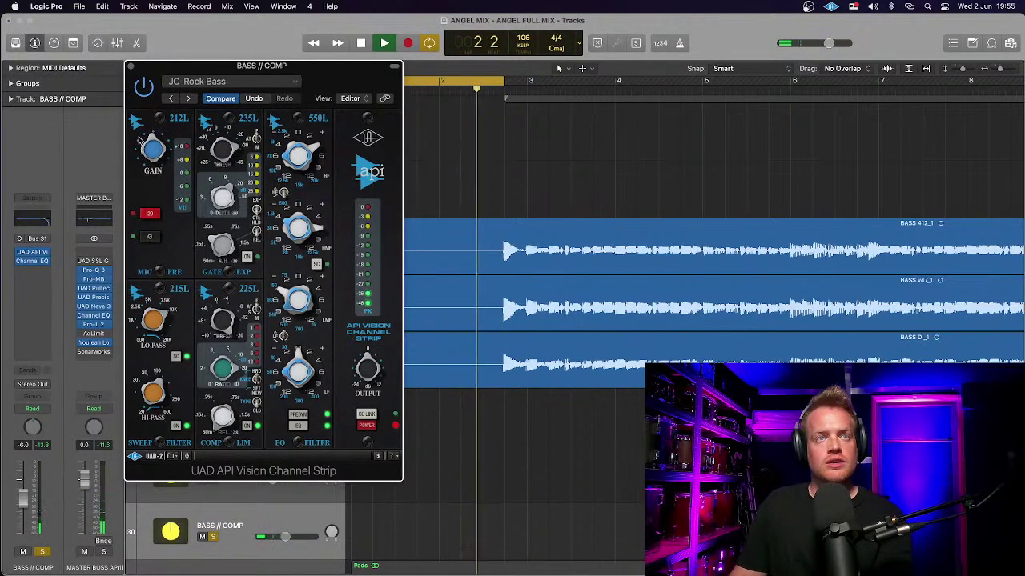
pyautogui.press('space')
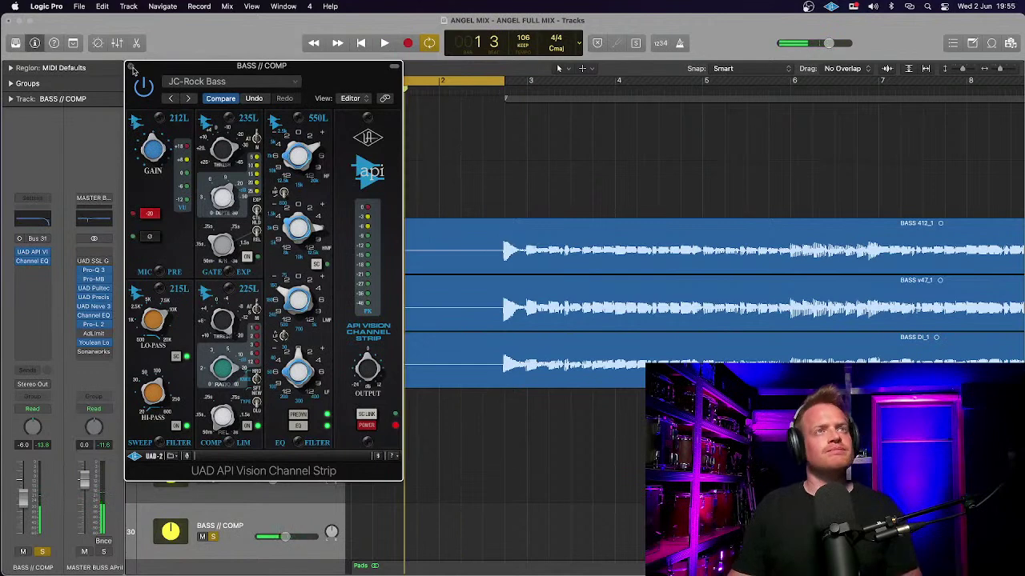
pyautogui.click(132, 69)
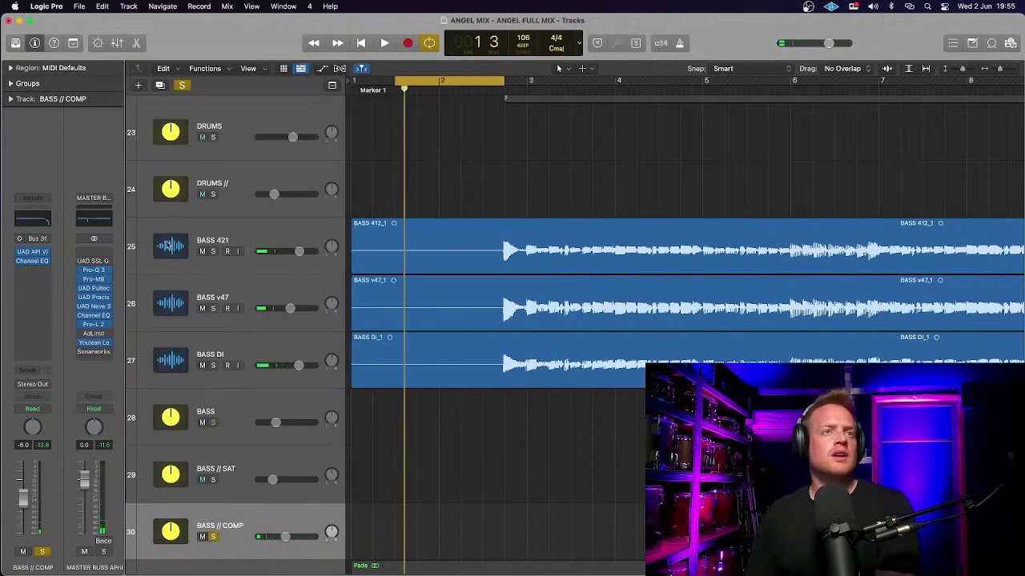
# Step: Insert bx_console SSL 4000 E after the Channel EQ on BASS // COMP in place of the API Vision strip, and start playback
pyautogui.click(44, 272)
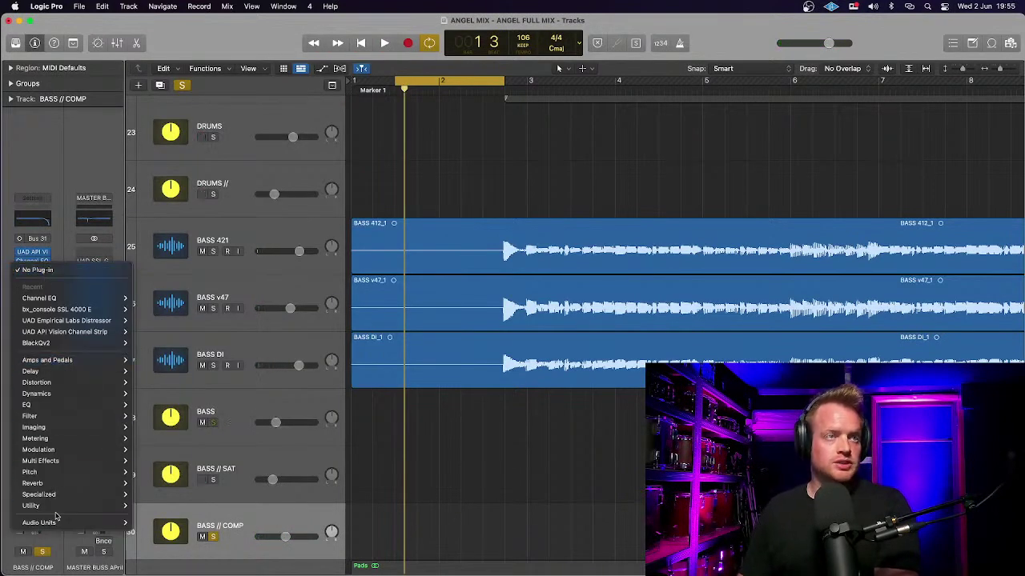
pyautogui.click(67, 310)
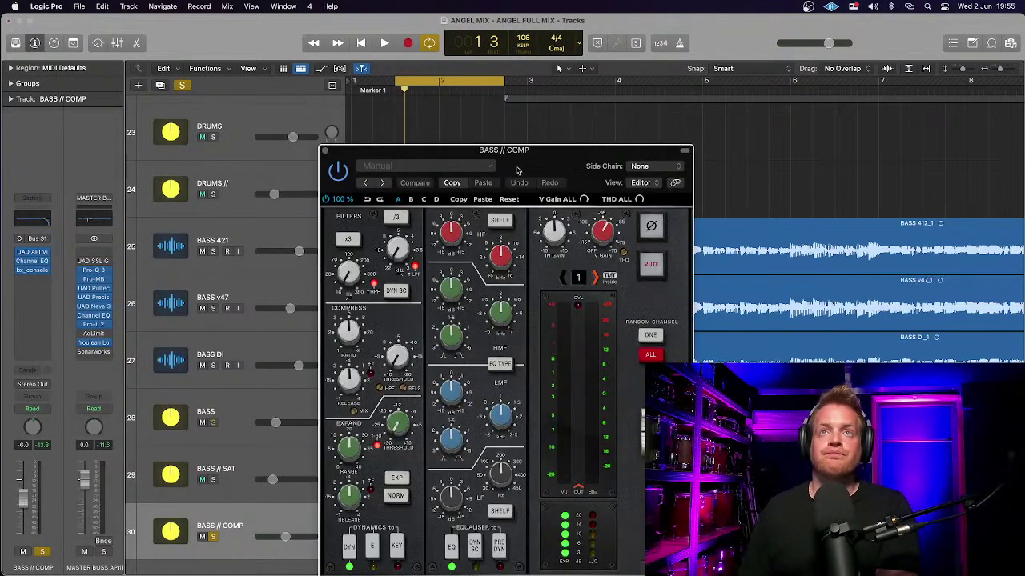
pyautogui.press('space')
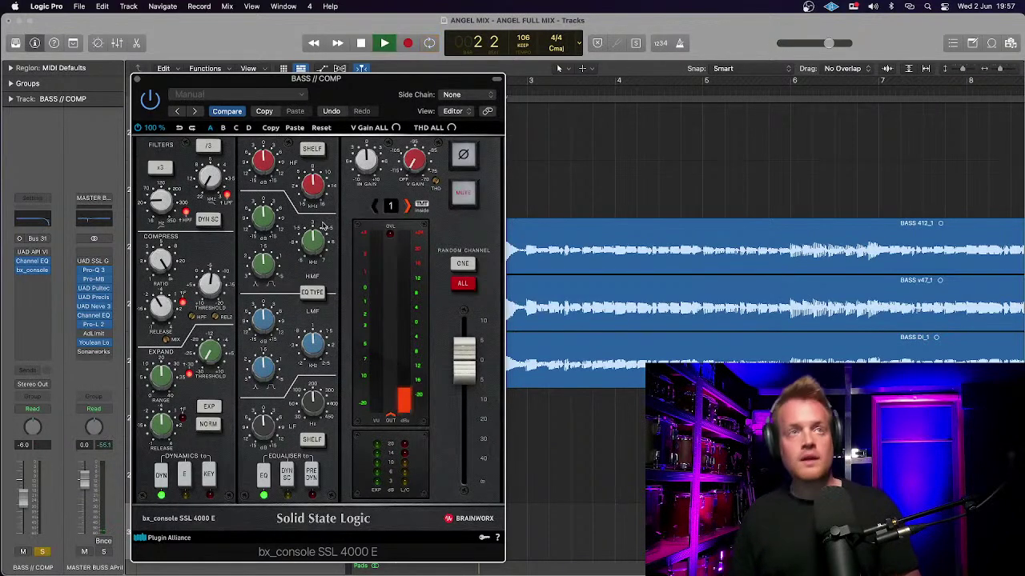
# Step: Set the cycle range from bar 2 beat 4 to the end of the bass phrase in bar 10
pyautogui.moveTo(336, 78); pyautogui.dragTo(349, 159)
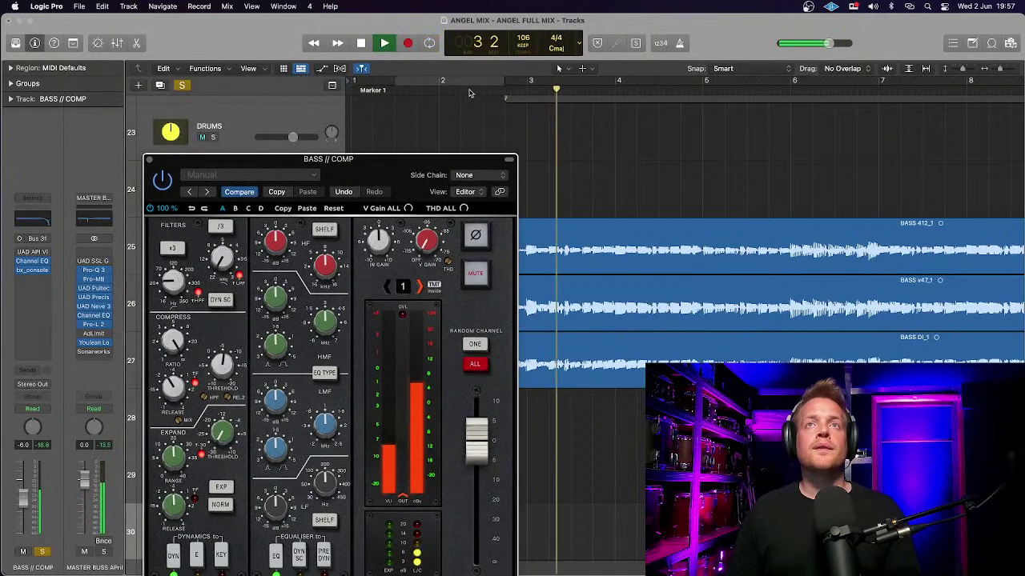
pyautogui.moveTo(505, 90); pyautogui.dragTo(964, 105)
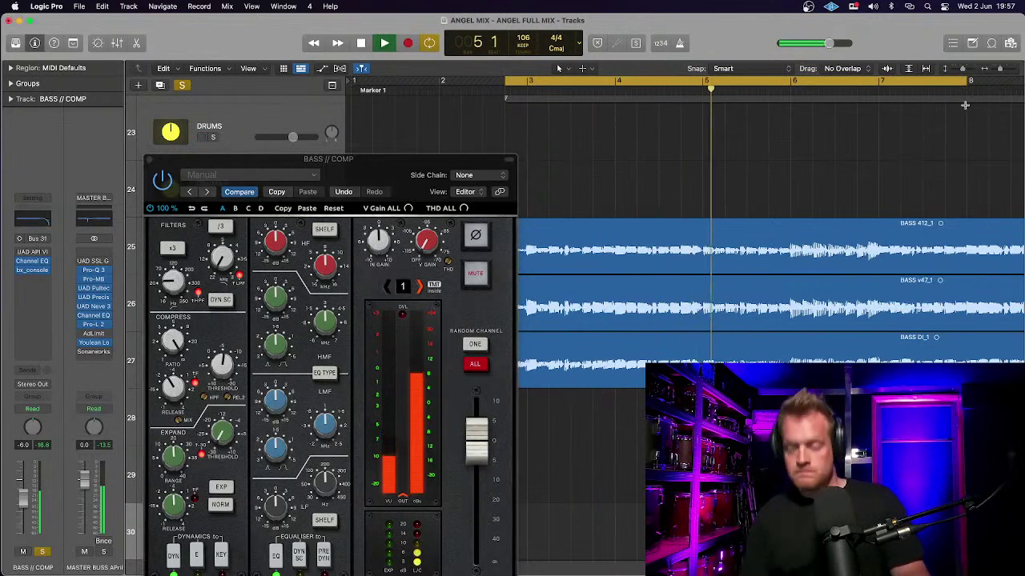
pyautogui.press('super+Left')
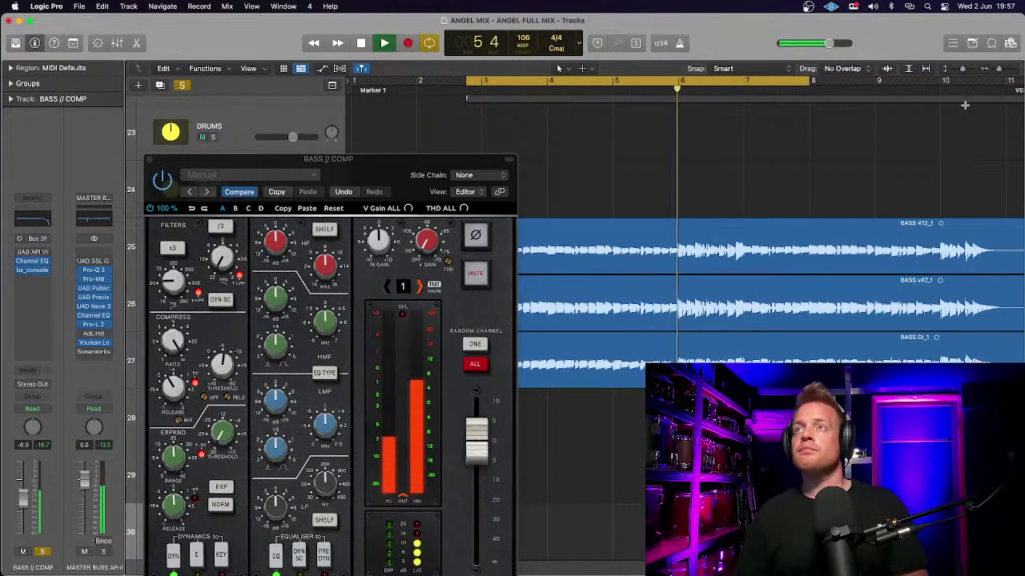
pyautogui.moveTo(810, 81); pyautogui.dragTo(972, 84)
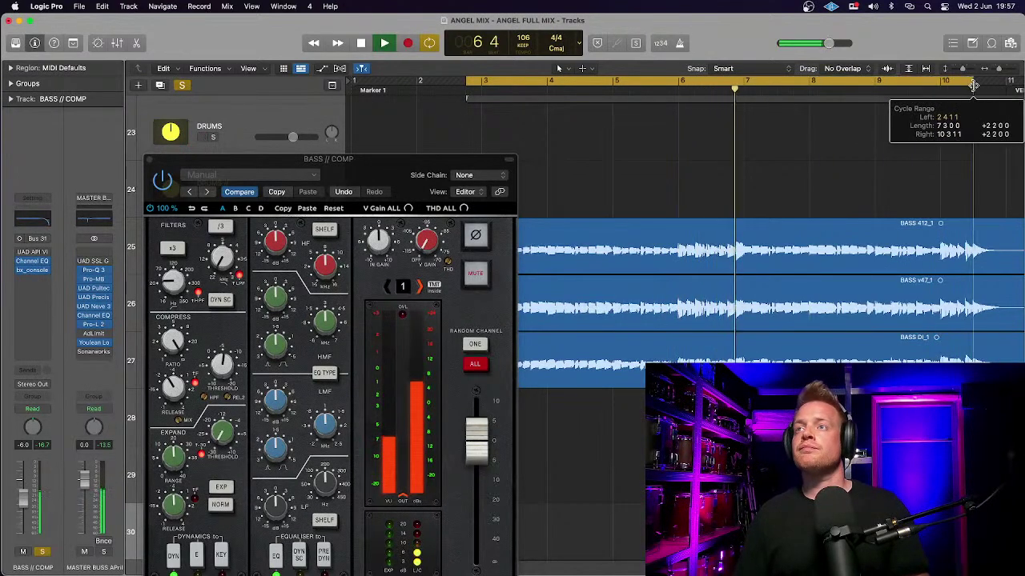
pyautogui.moveTo(387, 169); pyautogui.dragTo(393, 78)
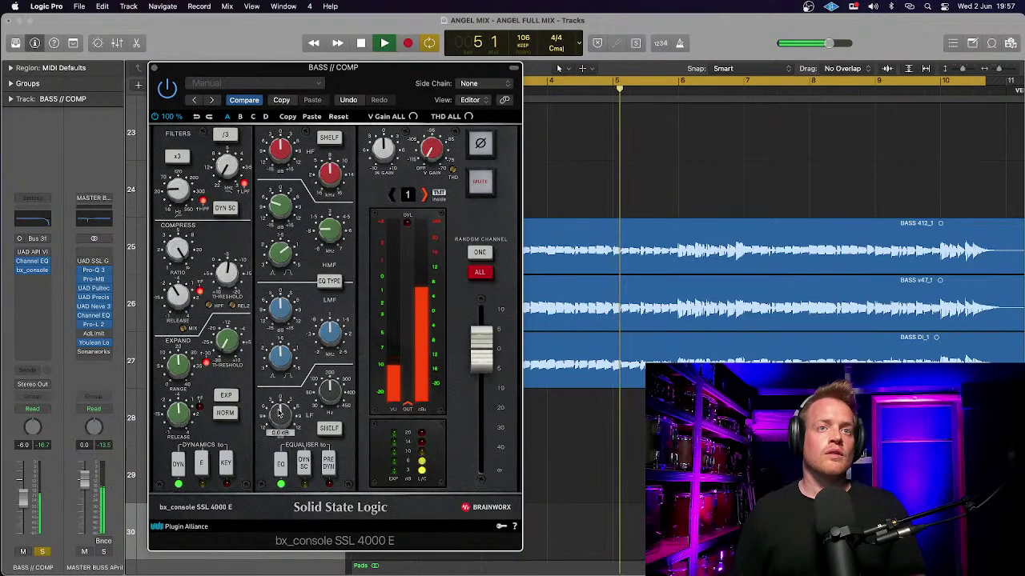
# Step: Boost the SSL console's LF band on BASS // COMP, try the DYN SC routing, and place the equaliser before the dynamics with PRE DYN
pyautogui.moveTo(325, 421)
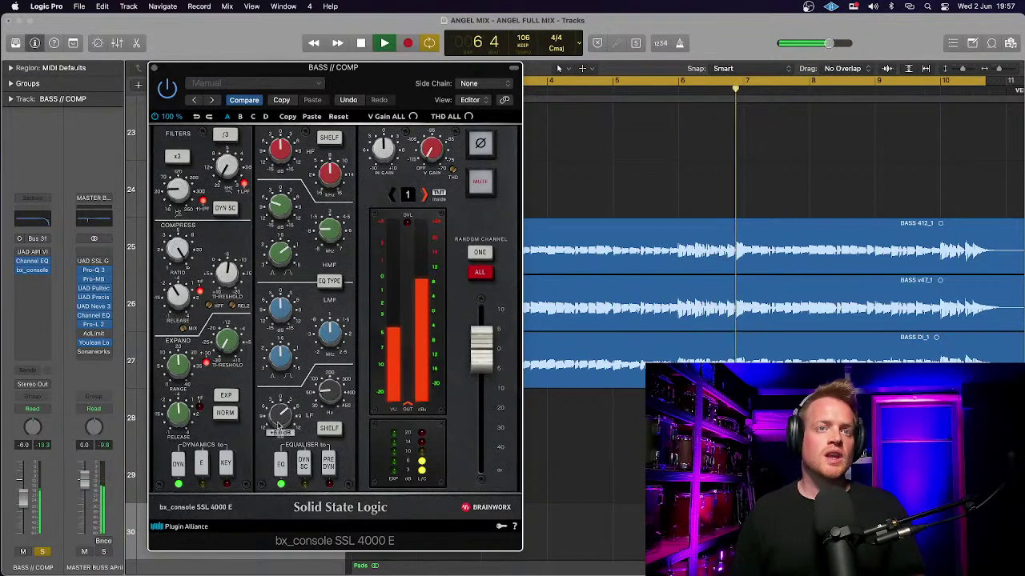
pyautogui.click(304, 462)
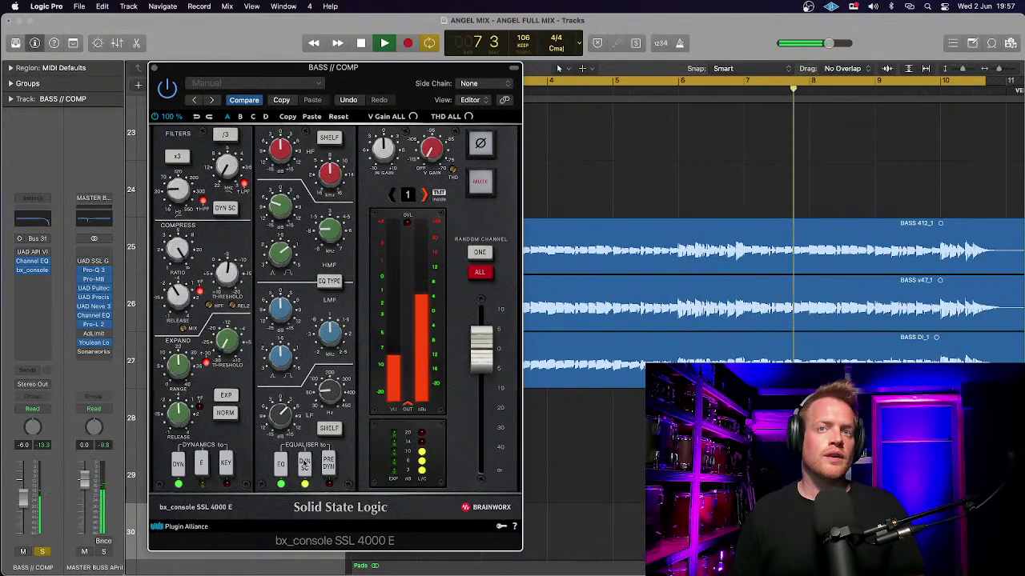
pyautogui.click(304, 462)
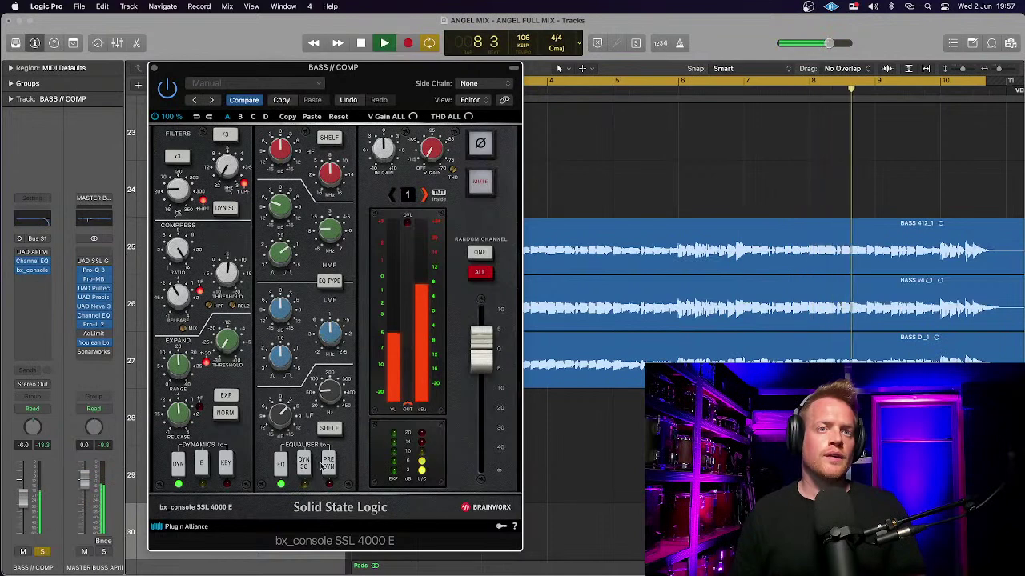
pyautogui.click(328, 466)
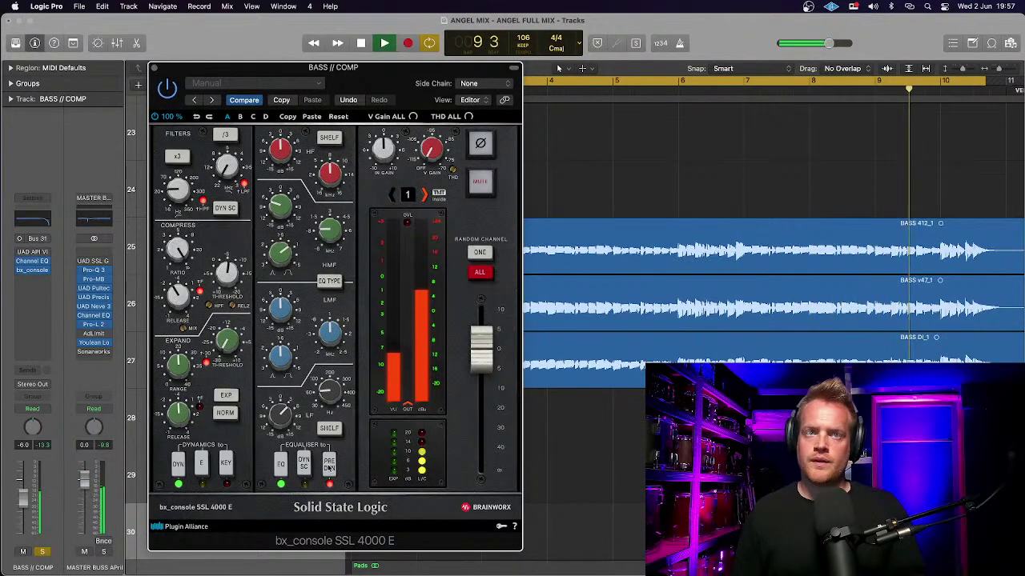
pyautogui.press('space')
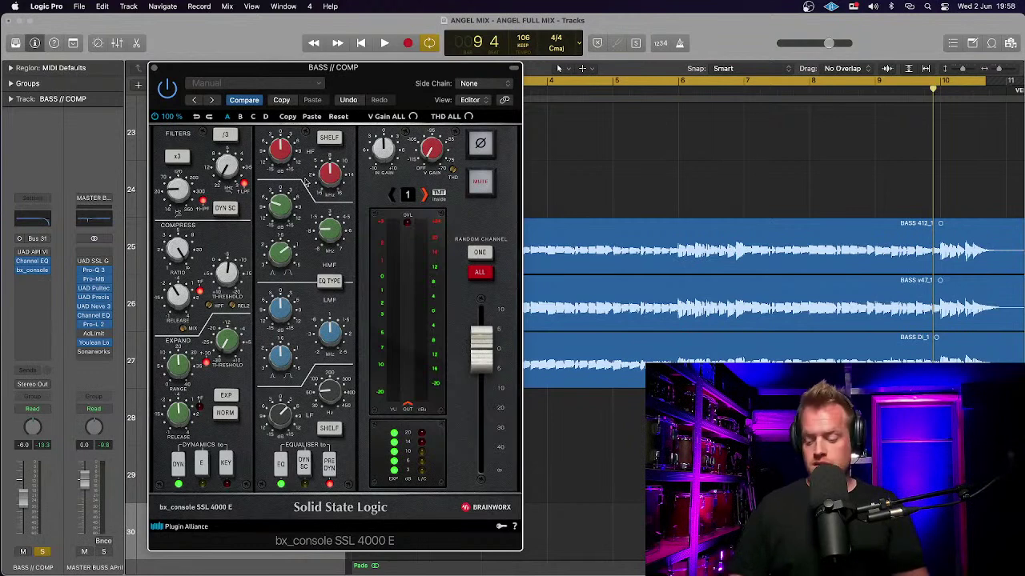
# Step: Boost the SSL console's HF band on BASS // COMP and lower the HF frequency while the bass phrase loops
pyautogui.press('space')
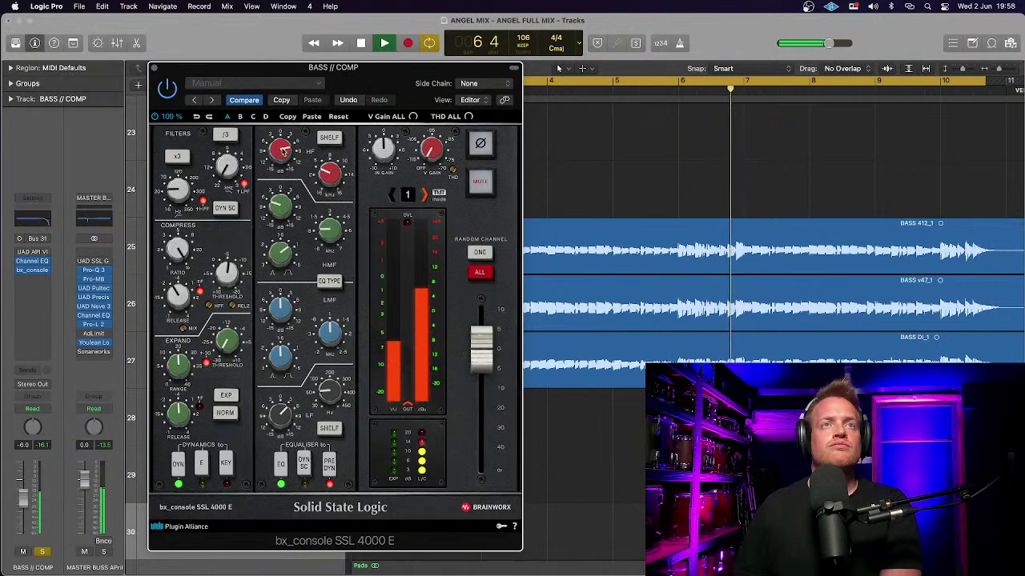
pyautogui.moveTo(280, 141)
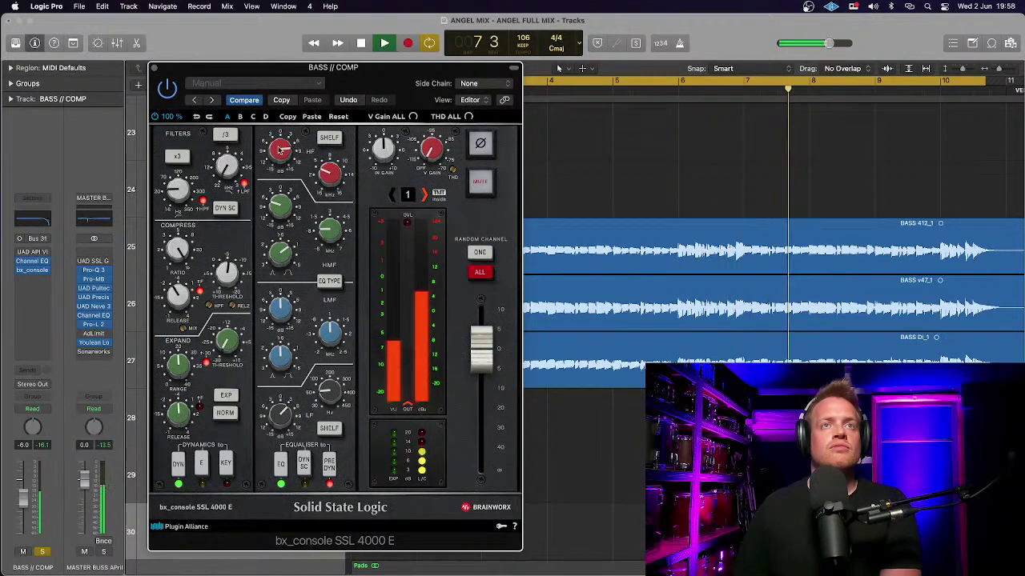
pyautogui.press('space')
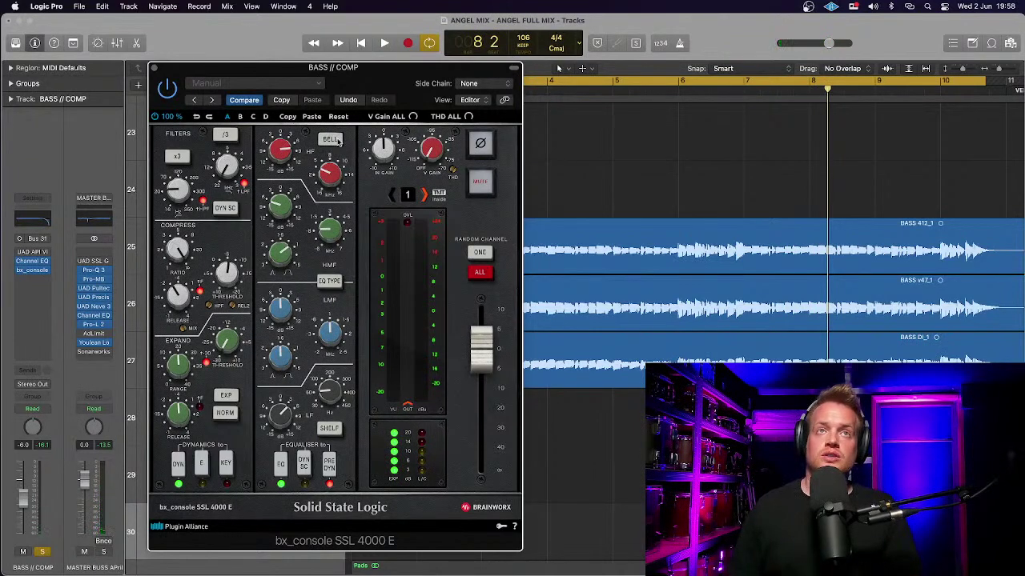
# Step: Compare bell and shelf shapes on the SSL console's HF band during playback, finishing on shelf
pyautogui.press('space')
pyautogui.click(338, 142)
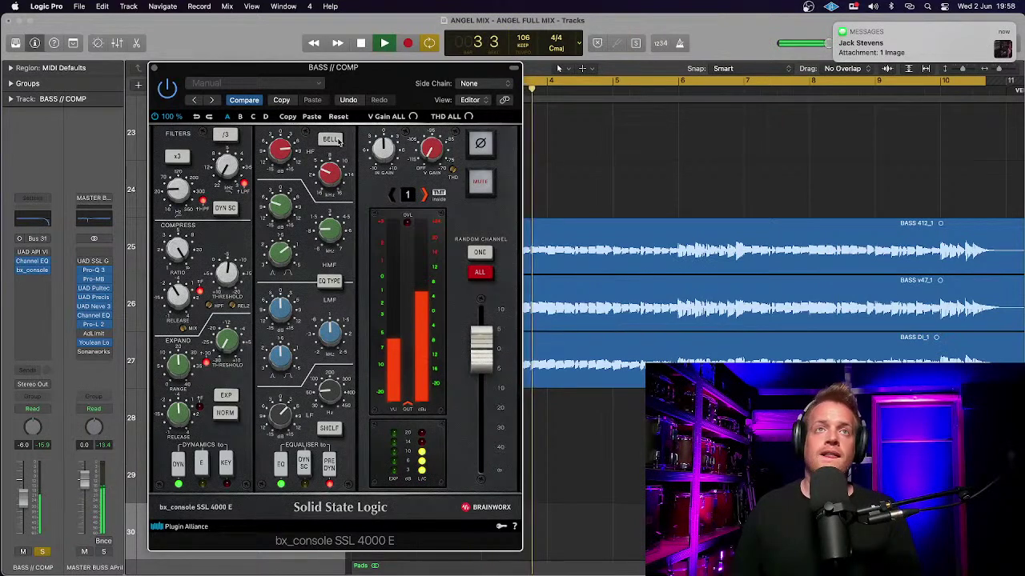
pyautogui.click(338, 142)
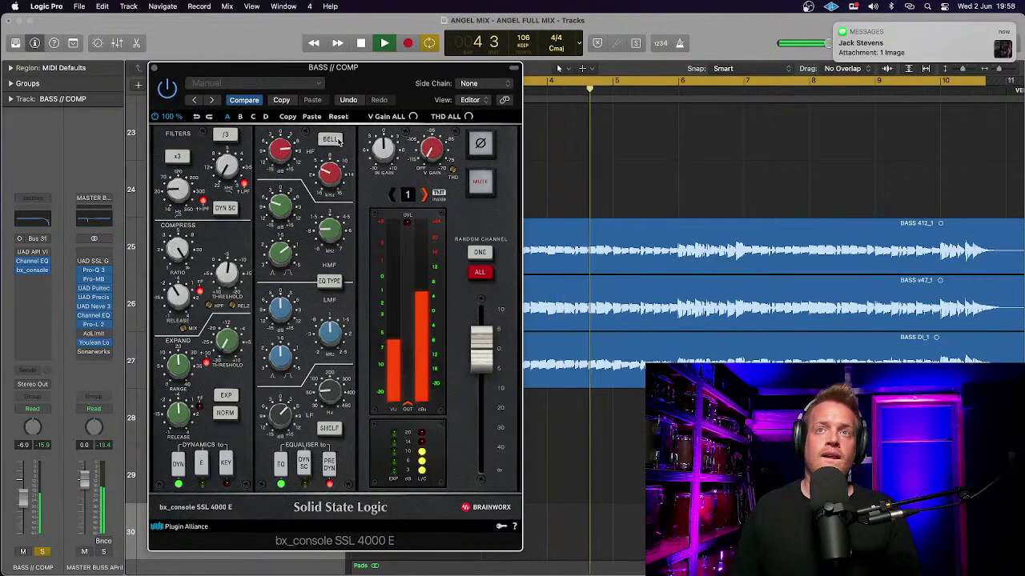
pyautogui.click(329, 145)
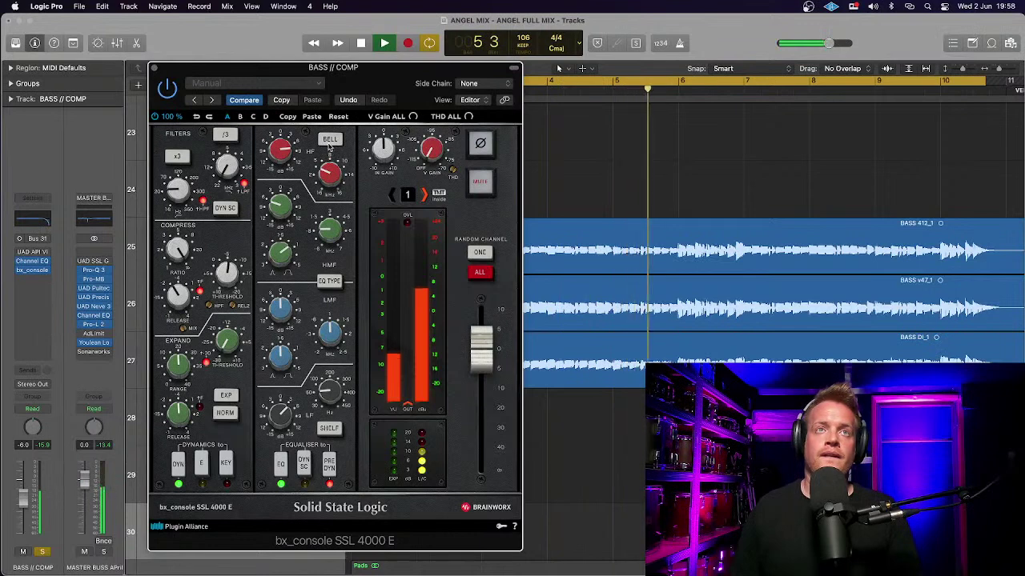
pyautogui.click(329, 146)
pyautogui.press('space')
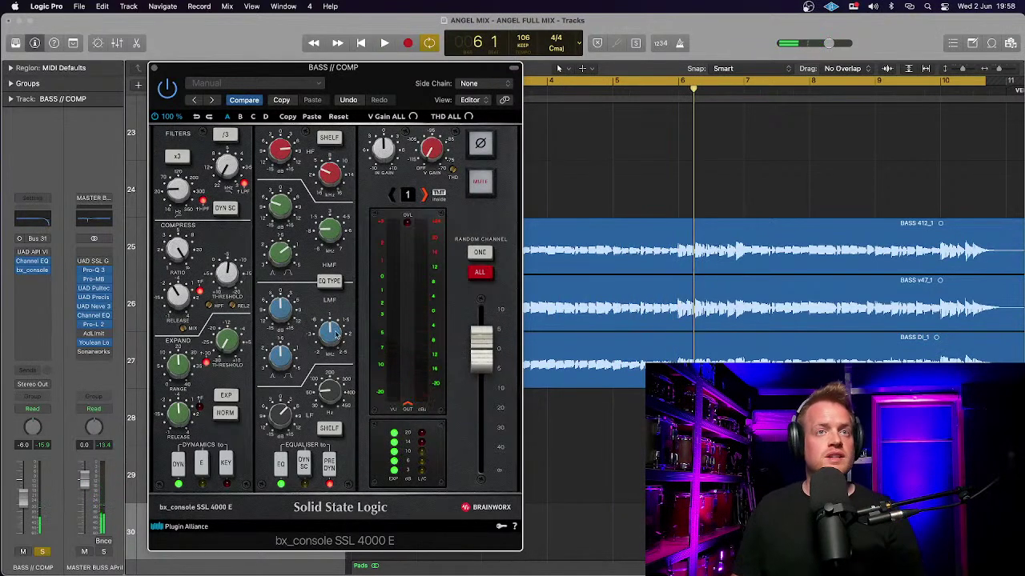
# Step: Lower the SSL console's LMF frequency and ease the HMF cut on BASS // COMP while listening
pyautogui.press('space')
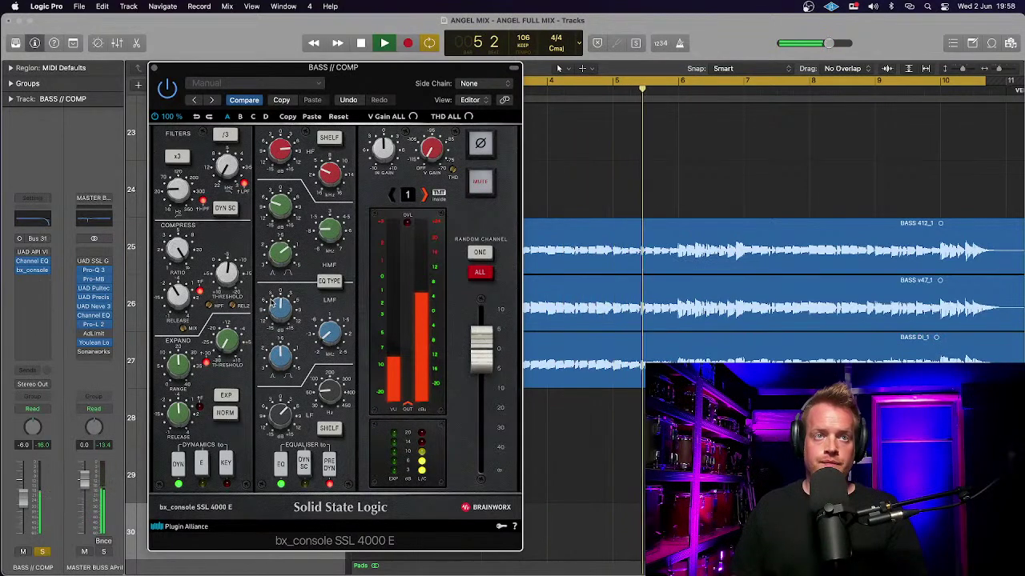
pyautogui.press('space')
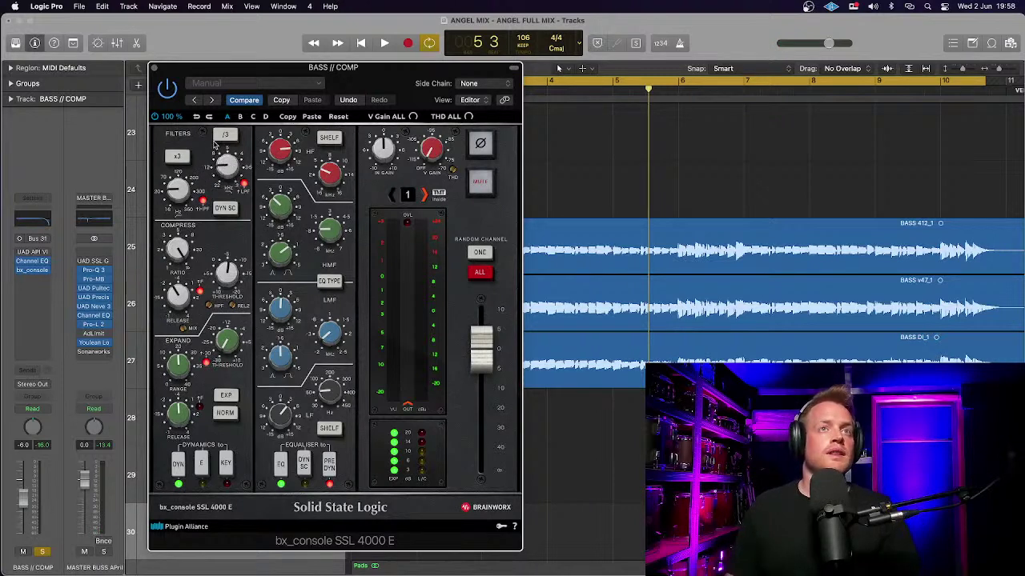
pyautogui.press('space')
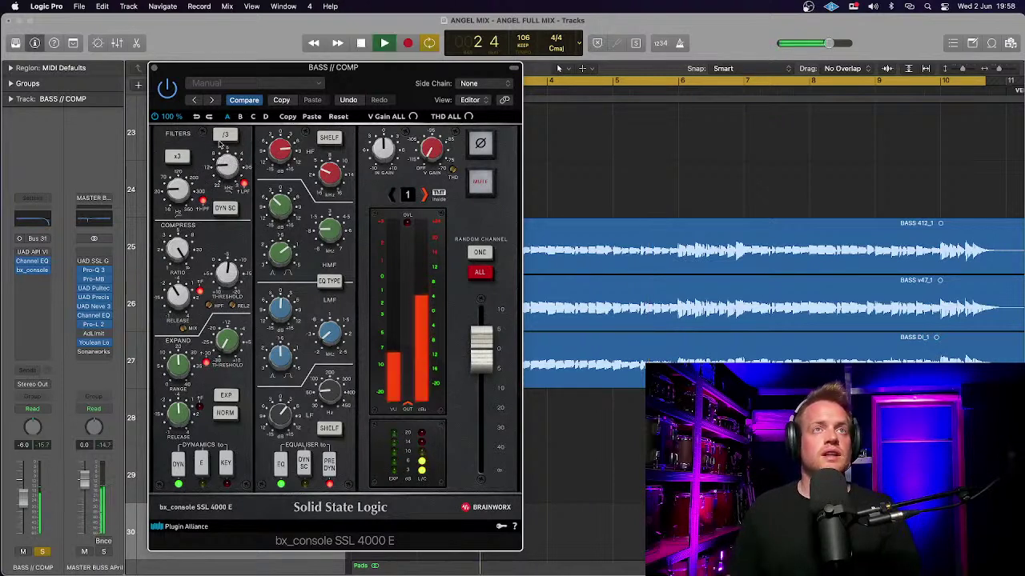
pyautogui.press('space')
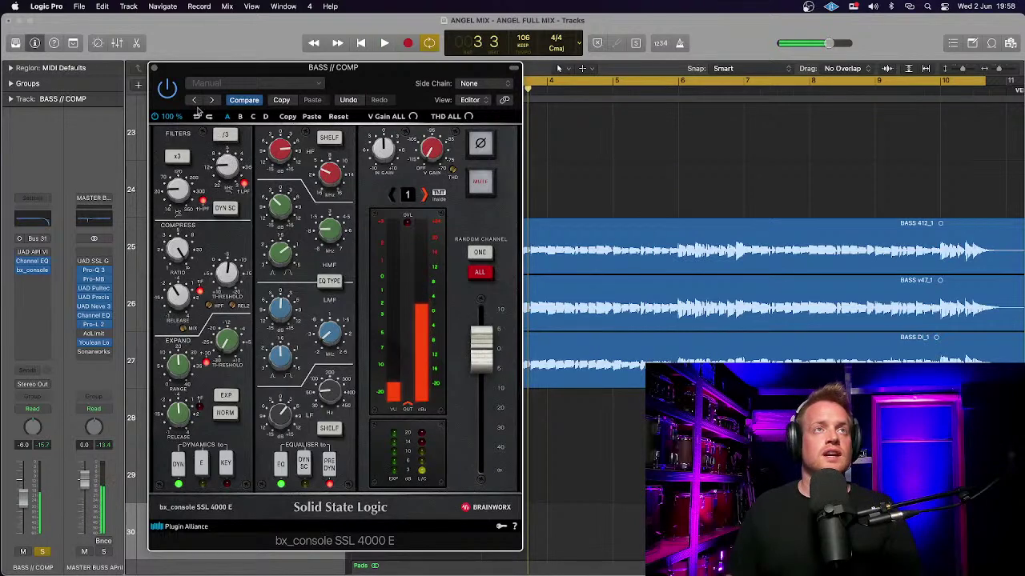
# Step: Compare the UAD API Vision strip against bx_console on BASS // COMP by alternately bypassing them, finishing with bx_console active and the plug-in windows closed
pyautogui.click(153, 68)
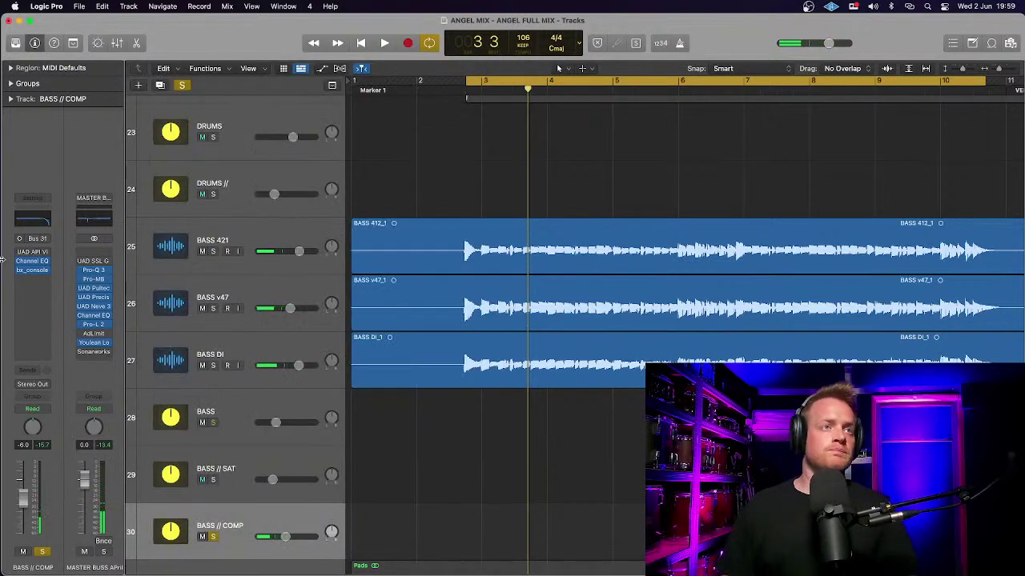
pyautogui.press('space')
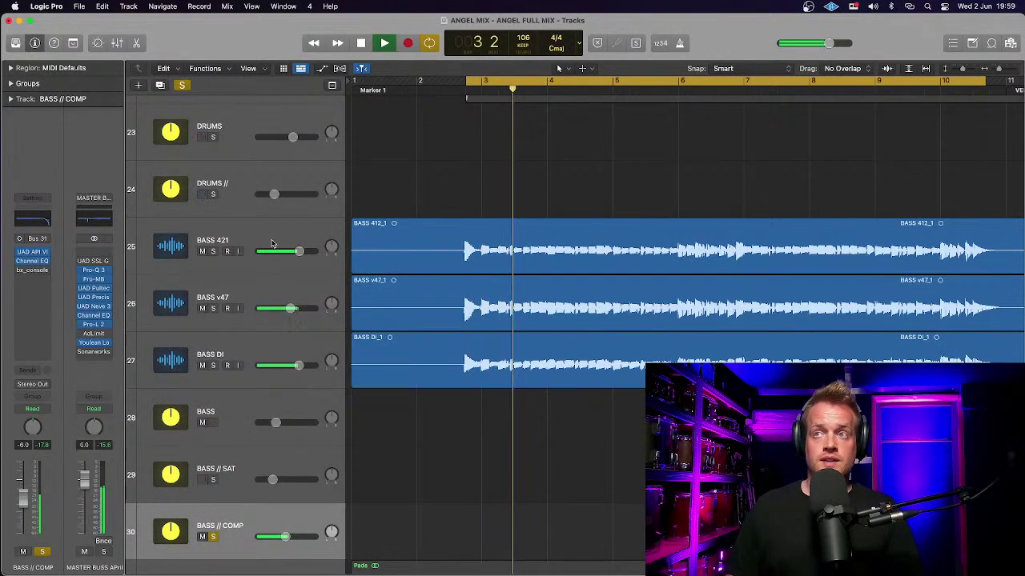
pyautogui.press('space')
pyautogui.click(32, 271)
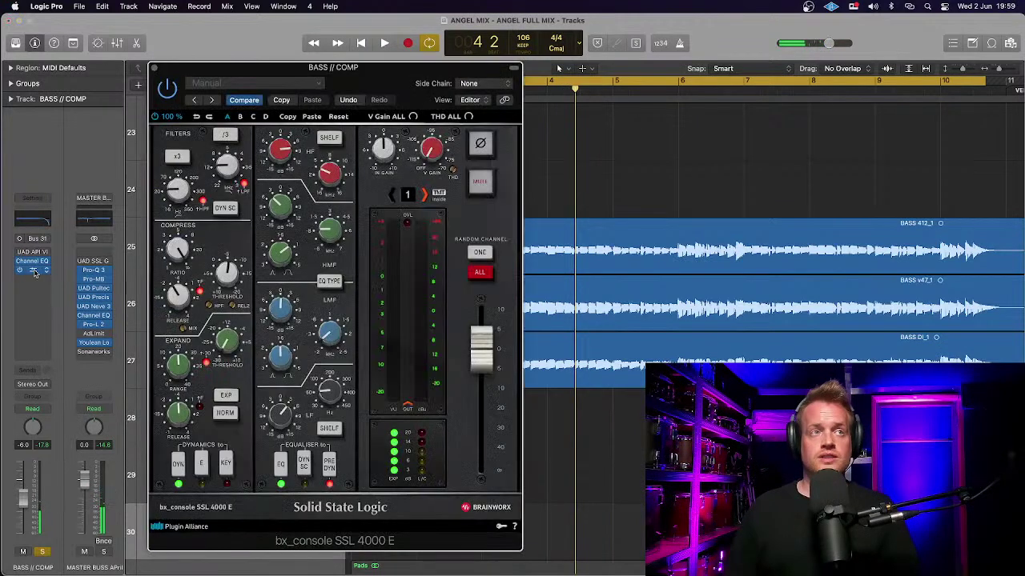
pyautogui.press('space')
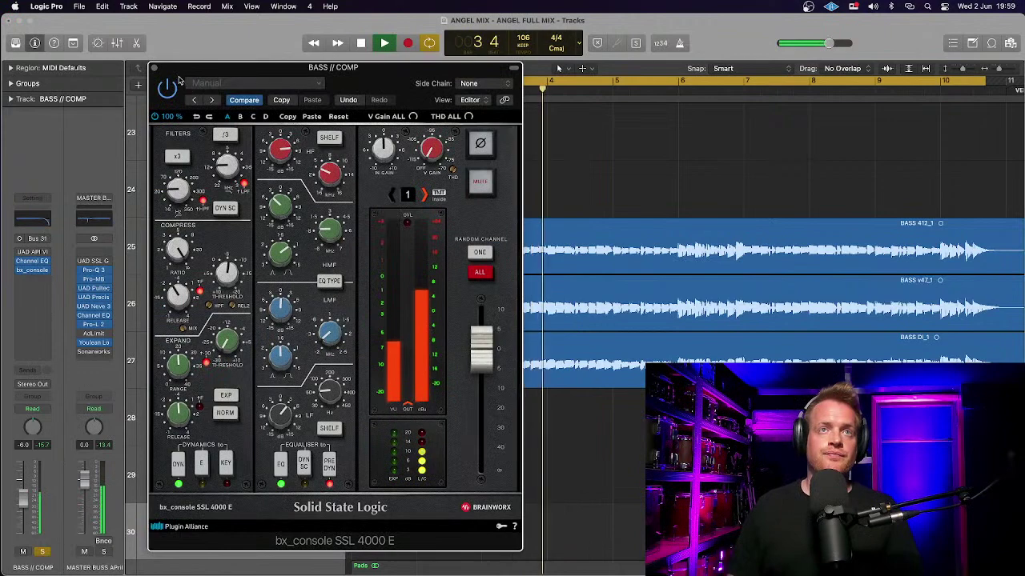
pyautogui.press('space')
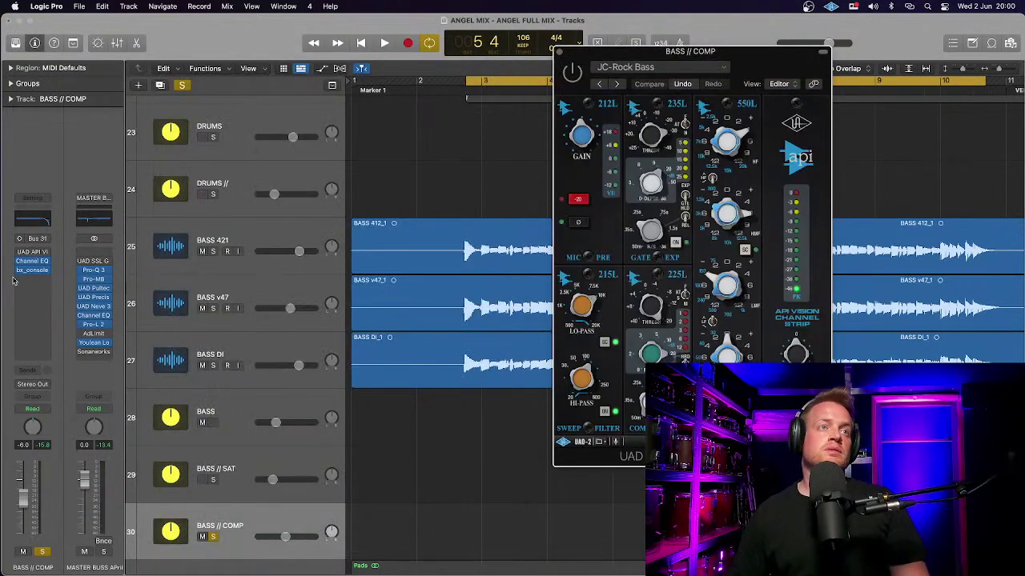
pyautogui.click(14, 280)
pyautogui.press('space')
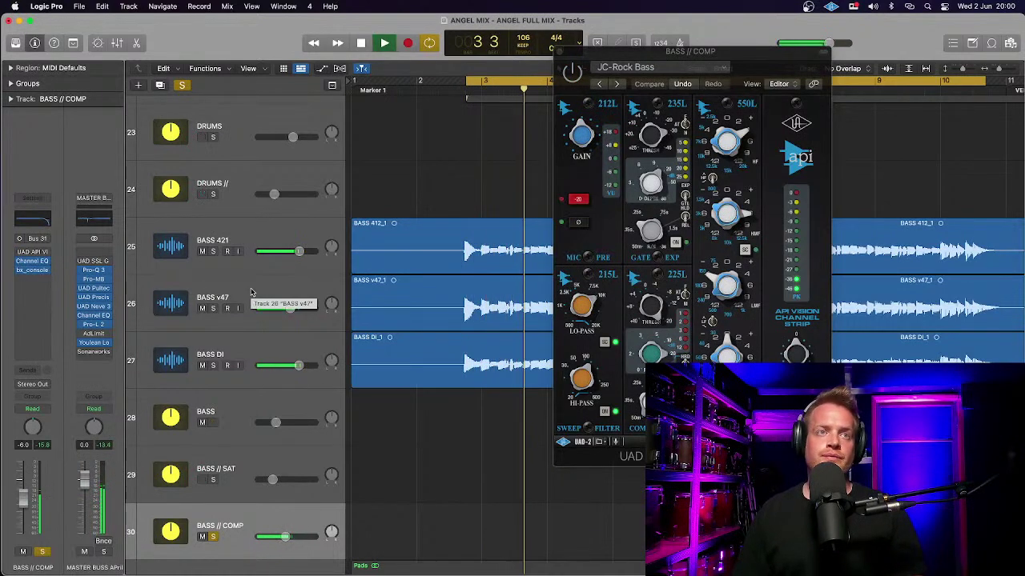
pyautogui.press('space')
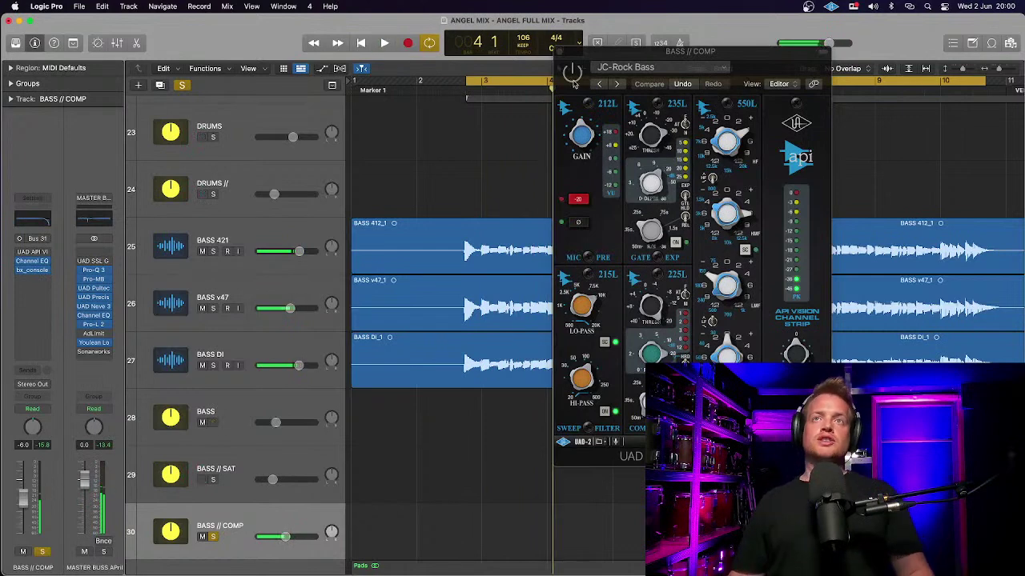
pyautogui.click(559, 53)
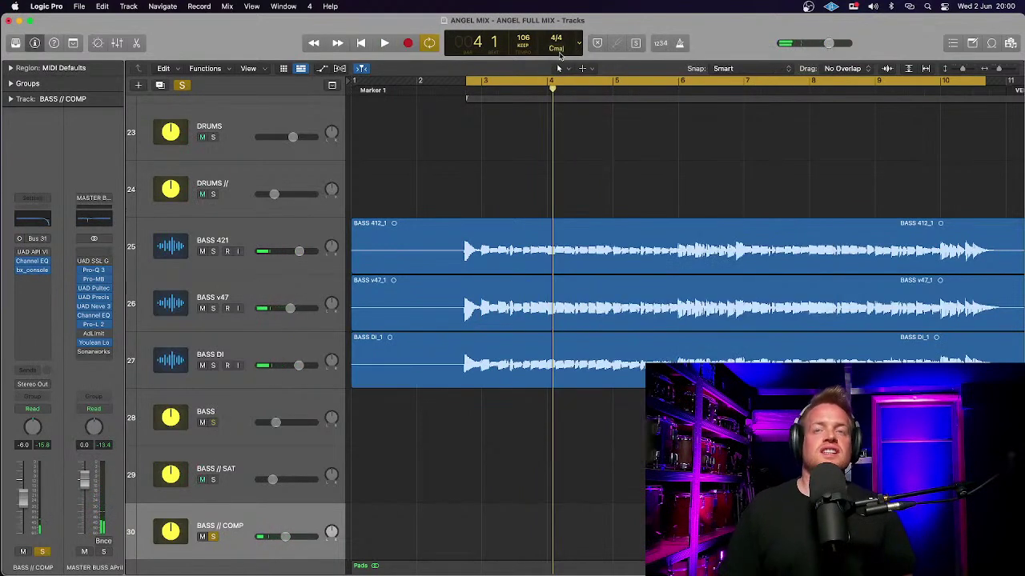
# Step: Solo the BASS bus instead of BASS // COMP and lower the BASS // COMP fader to -8.2 dB during playback
pyautogui.click(212, 537)
pyautogui.click(213, 422)
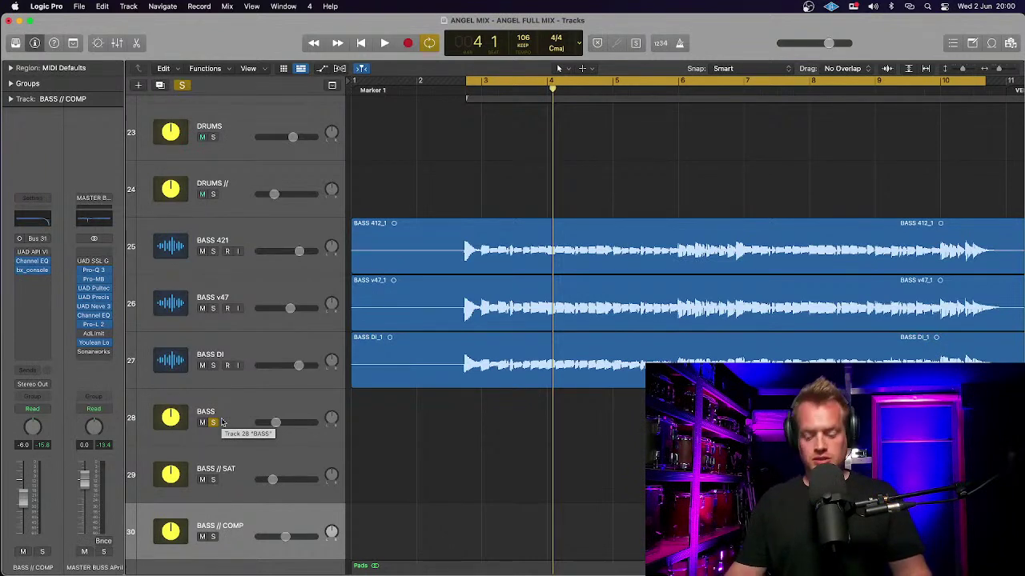
pyautogui.press('space')
pyautogui.press('super+Left')
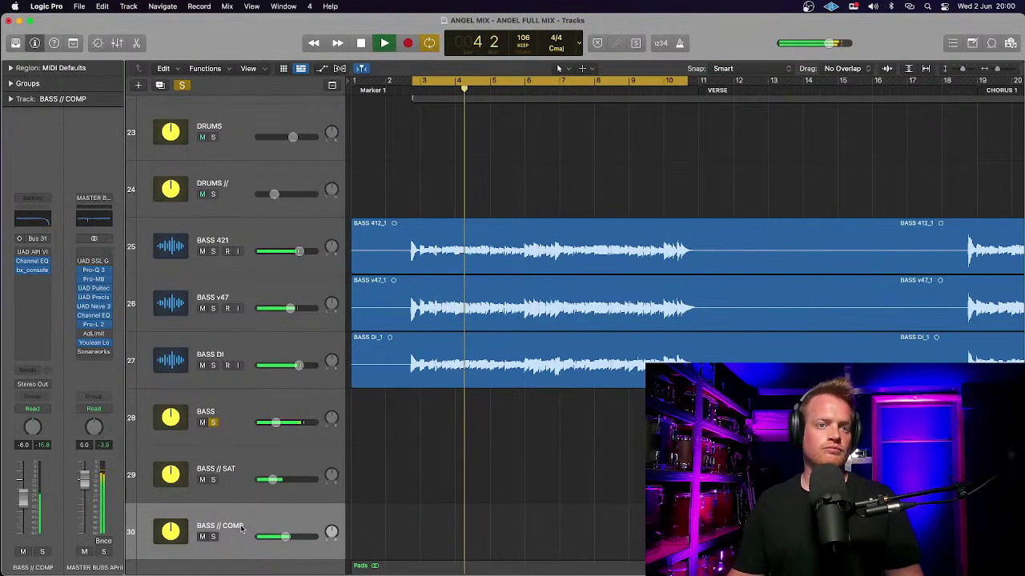
pyautogui.moveTo(285, 536)
pyautogui.mouseDown()
pyautogui.moveTo(269, 537)
pyautogui.moveTo(283, 536)
pyautogui.mouseUp()
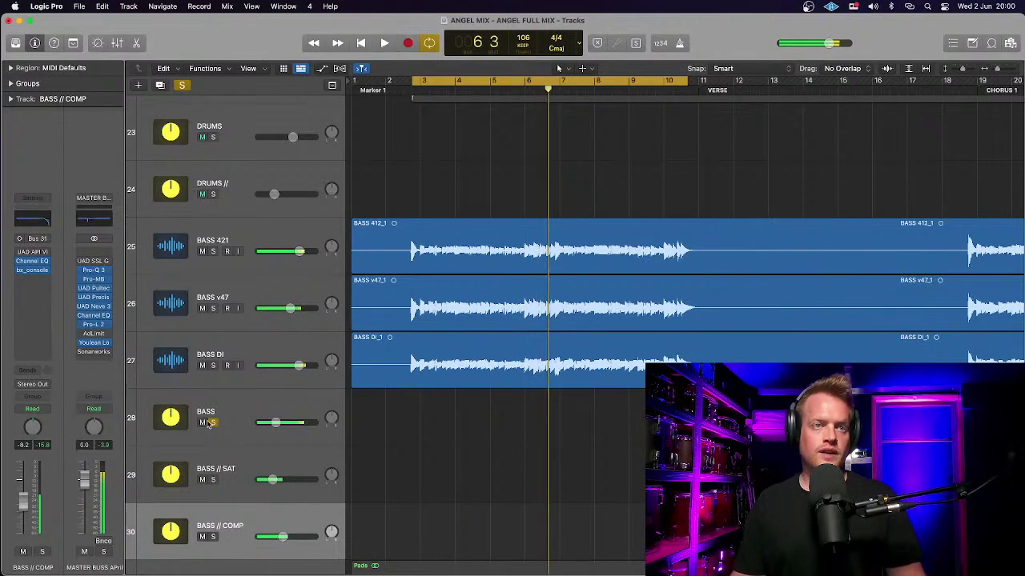
# Step: Unsolo the BASS bus and lower its volume to about -15.2 dB while the full mix plays
pyautogui.click(212, 422)
pyautogui.press('space')
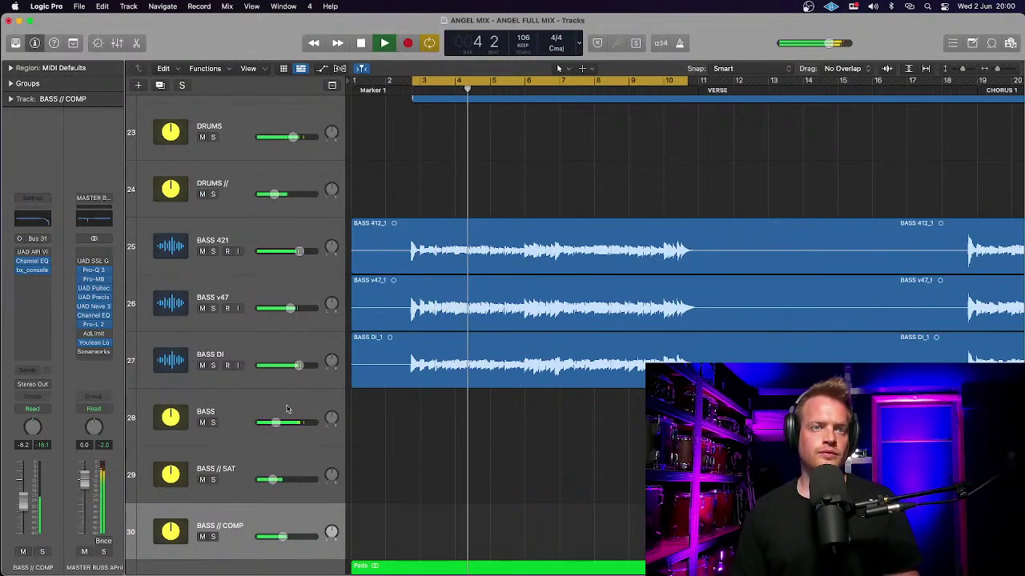
pyautogui.moveTo(286, 428)
pyautogui.scroll(-1, 286, 428)
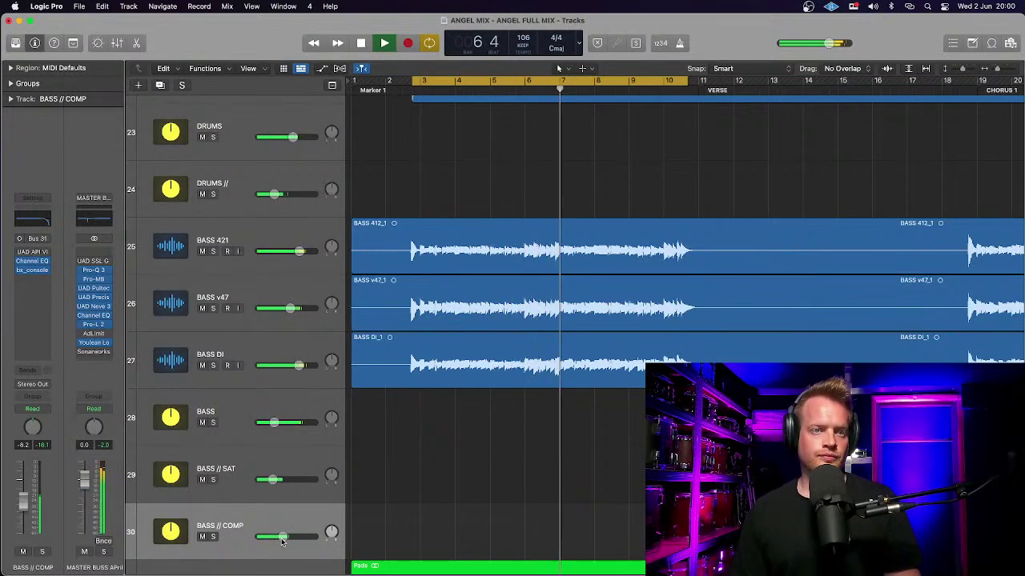
# Step: Briefly mute BASS // COMP to judge its contribution, raise BASS // SAT slightly, and stop playback
pyautogui.click(201, 537)
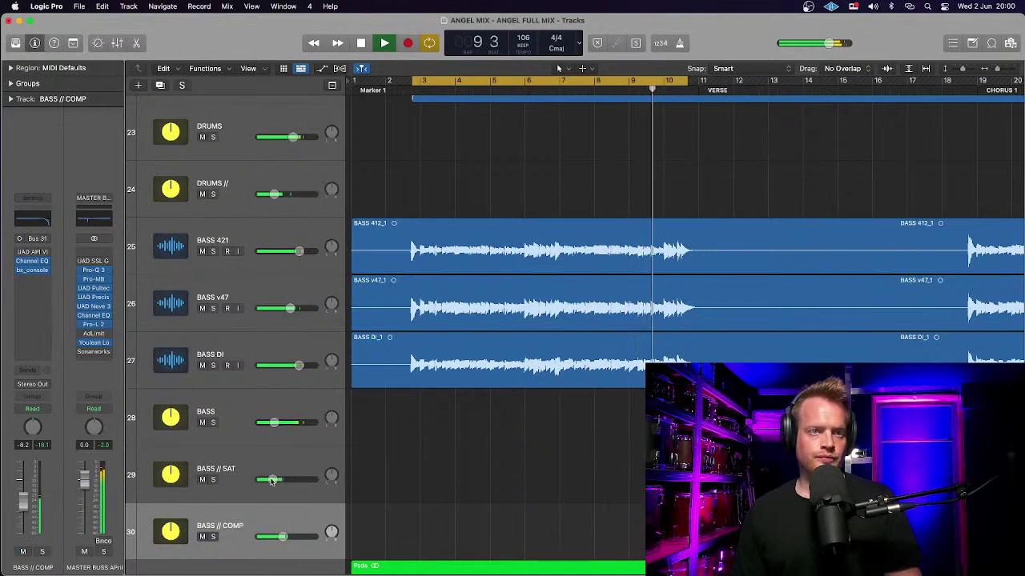
pyautogui.moveTo(272, 480); pyautogui.dragTo(275, 481)
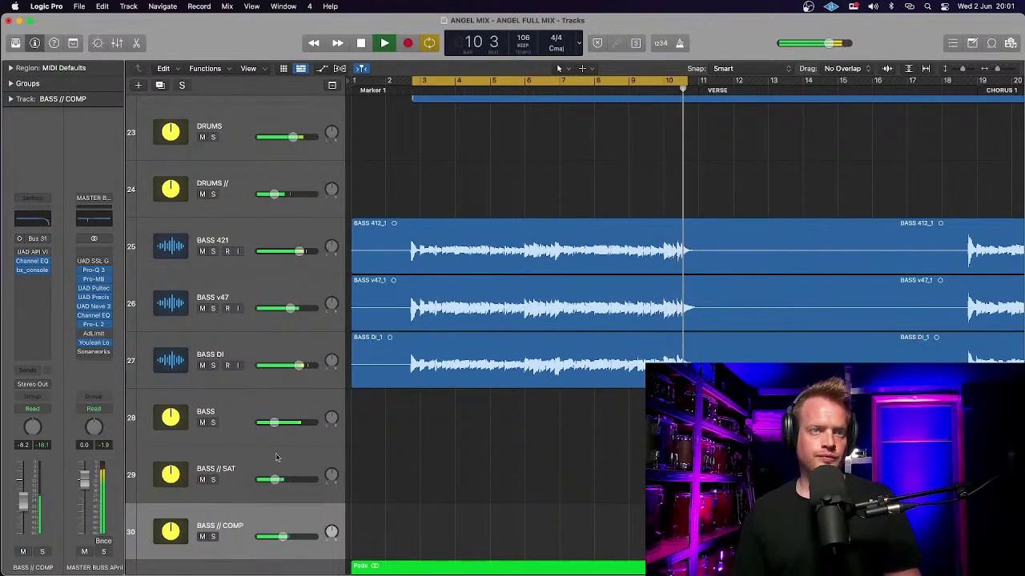
pyautogui.press('space')
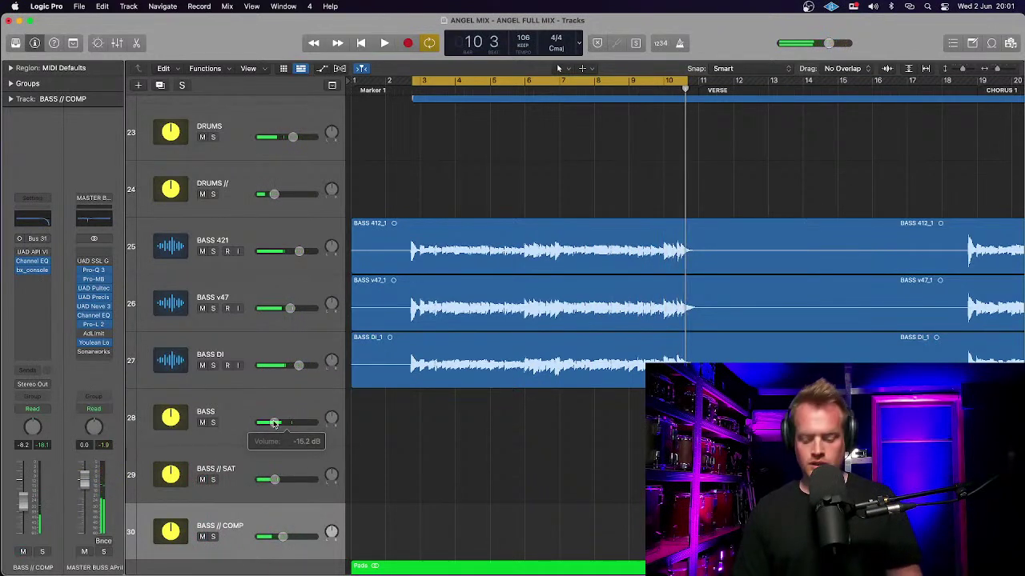
# Step: Open the Pro-Q 3 on the BASS bus and move its window clear of the track headers
pyautogui.press('z')
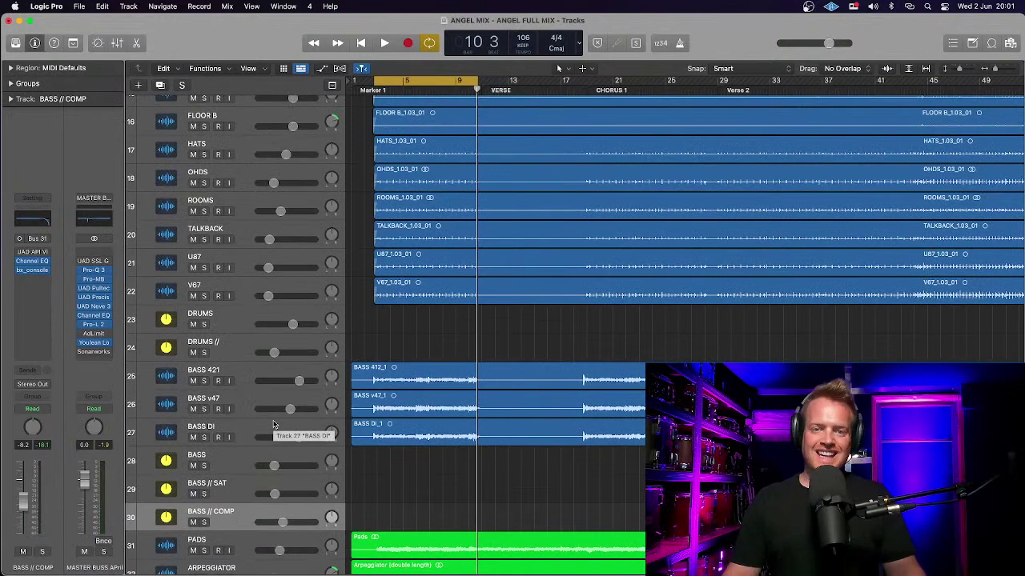
pyautogui.press('z')
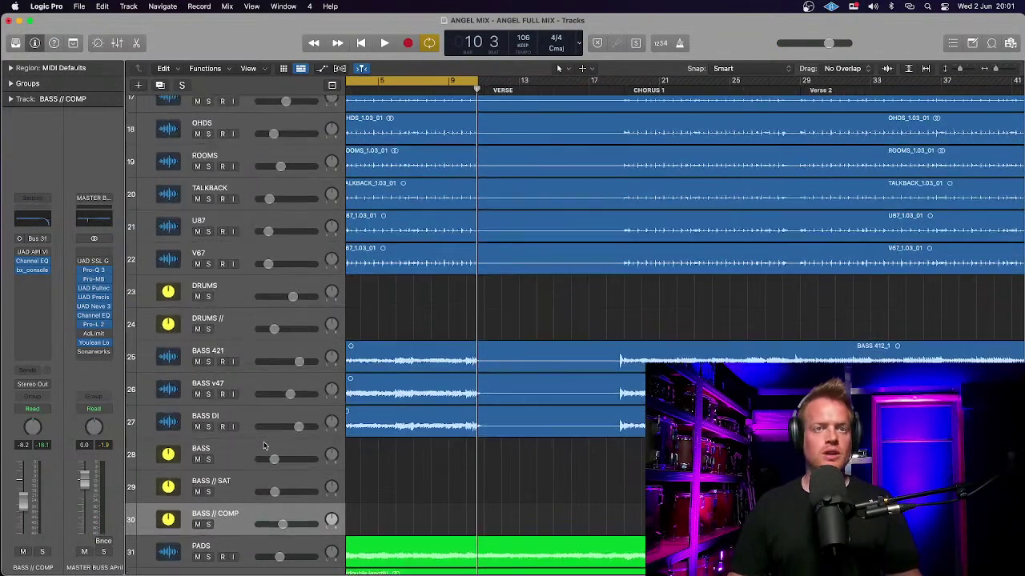
pyautogui.click(225, 459)
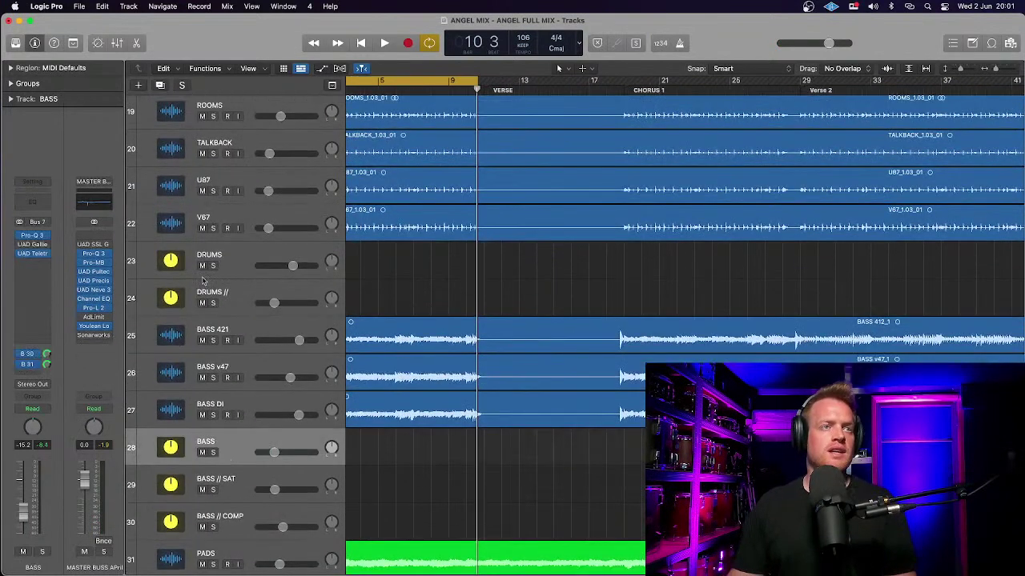
pyautogui.click(32, 235)
pyautogui.moveTo(442, 80); pyautogui.dragTo(868, 18)
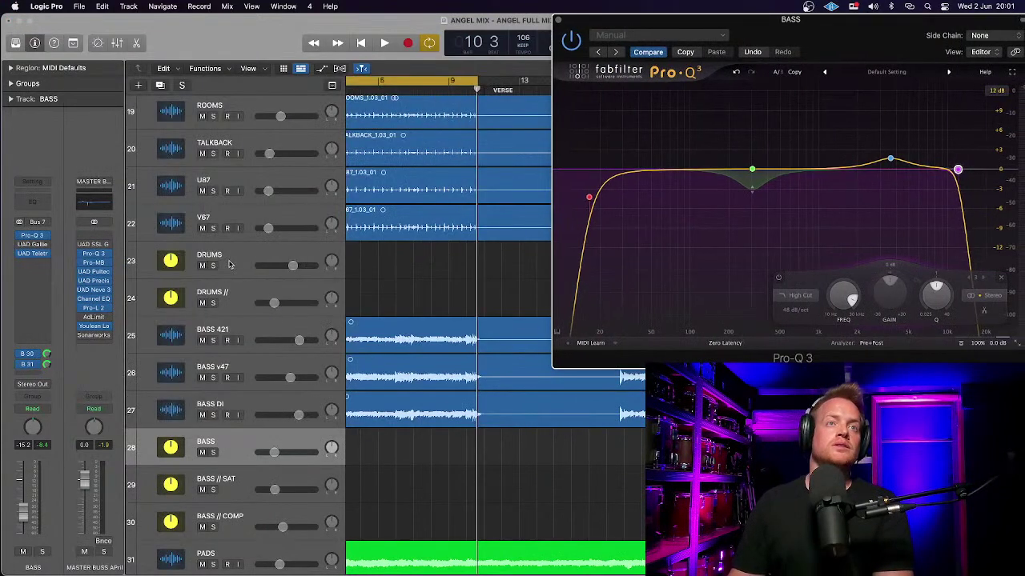
# Step: Open the Channel EQ on the DRUMS bus and place its window beside the BASS bus's Pro-Q 3
pyautogui.scroll(15, 229, 264)
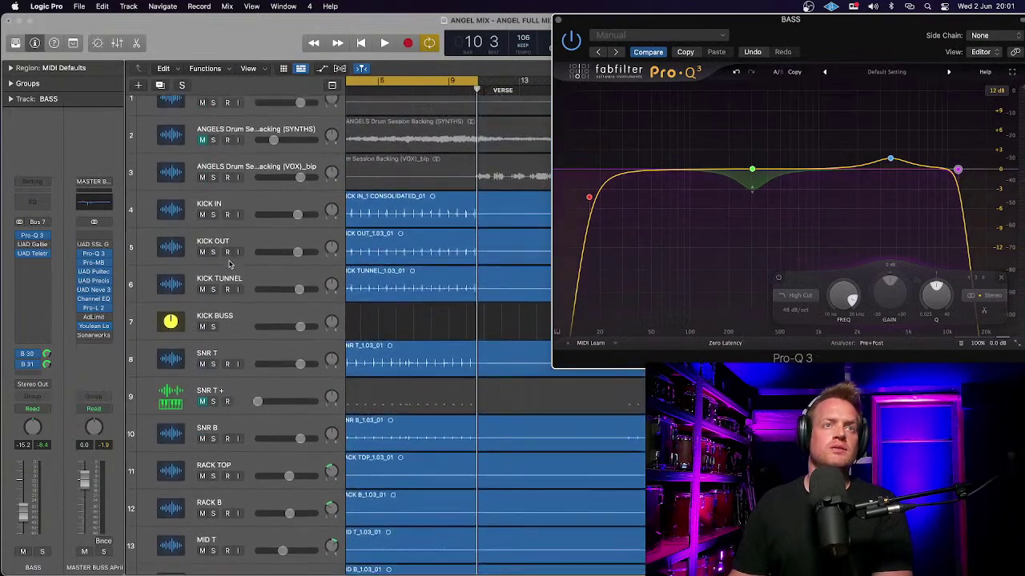
pyautogui.click(236, 324)
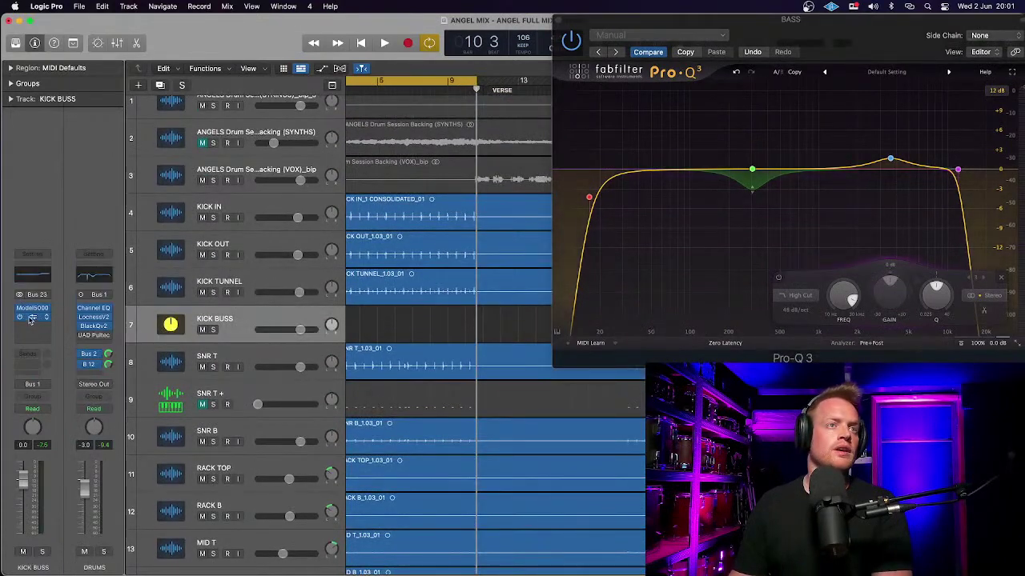
pyautogui.scroll(-15, 217, 395)
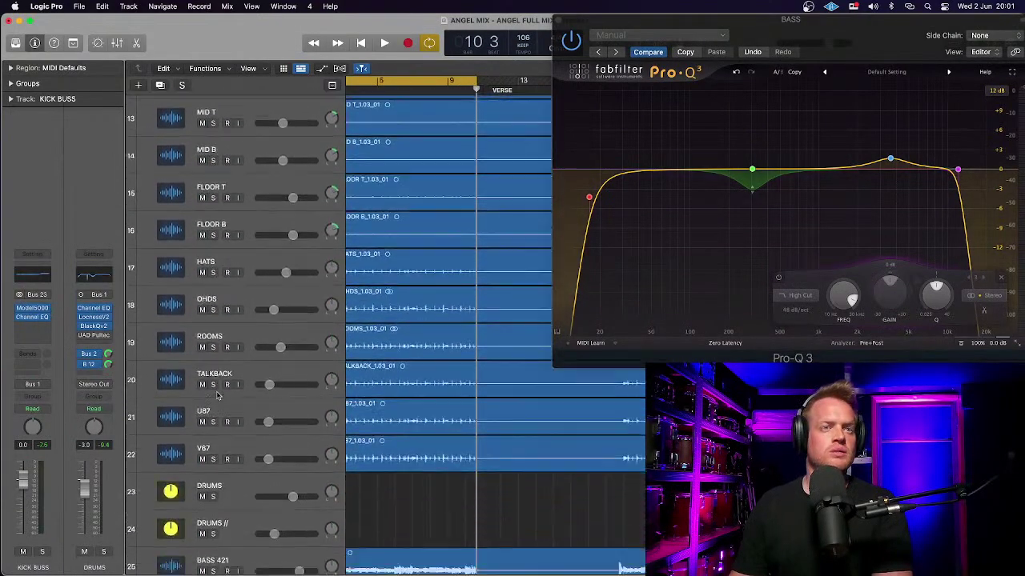
pyautogui.click(228, 372)
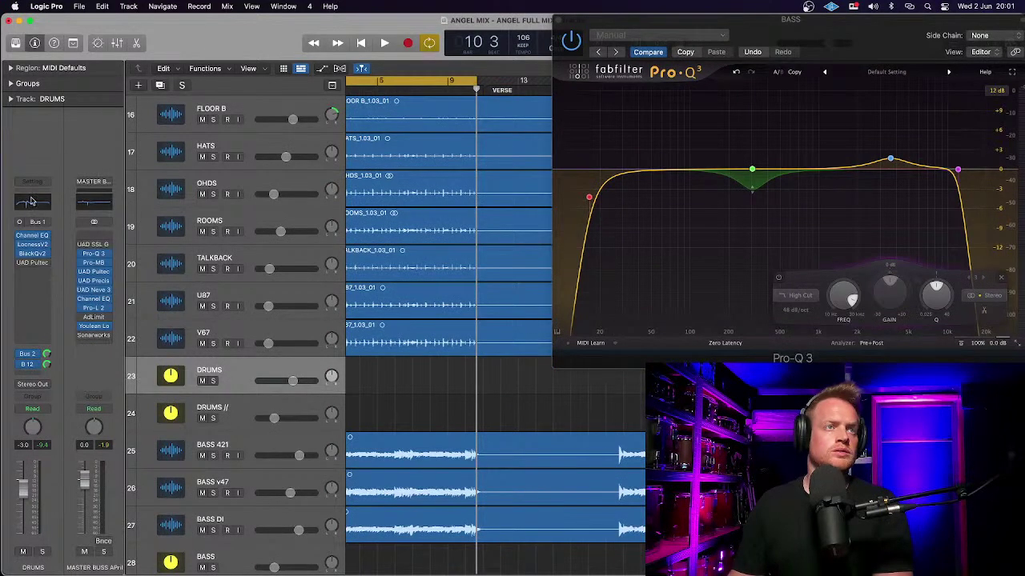
pyautogui.click(32, 204)
pyautogui.moveTo(569, 161); pyautogui.dragTo(260, 28)
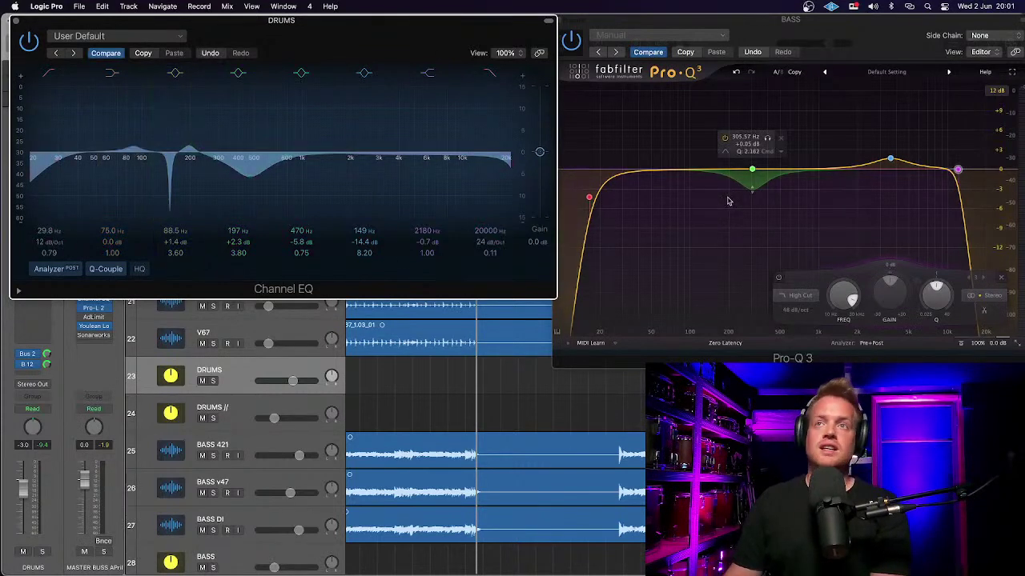
# Step: Add a bell band at about 90 Hz in the BASS Pro-Q 3, boosted about 1.4 dB with Q about 5.5
pyautogui.click(685, 172)
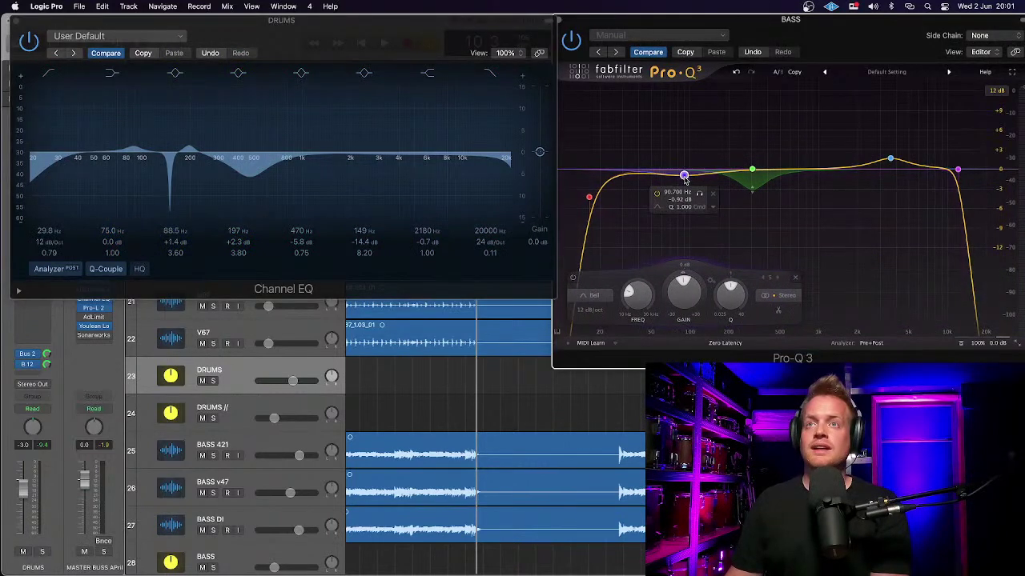
pyautogui.moveTo(725, 299); pyautogui.dragTo(726, 292)
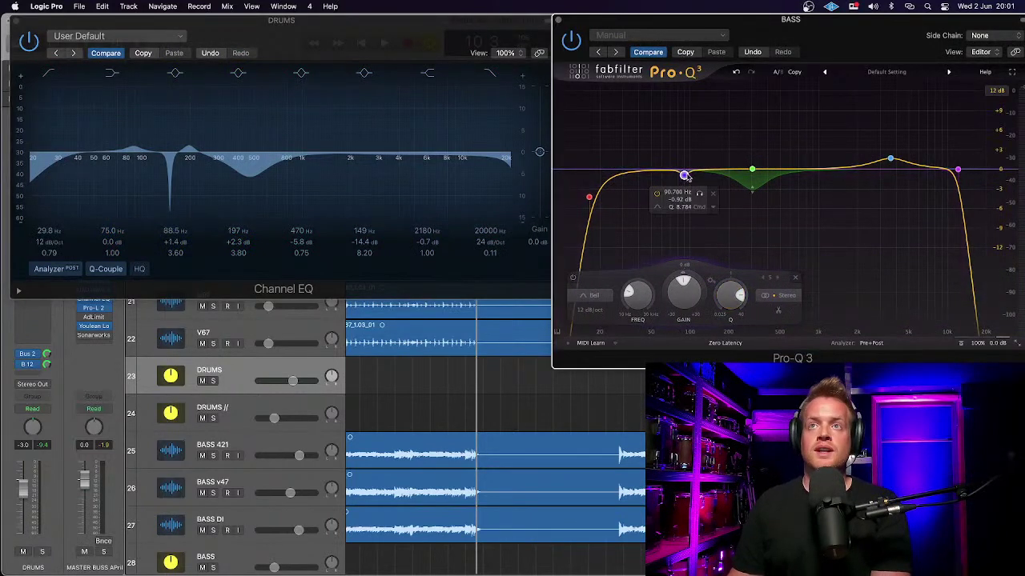
pyautogui.moveTo(685, 177); pyautogui.dragTo(686, 166)
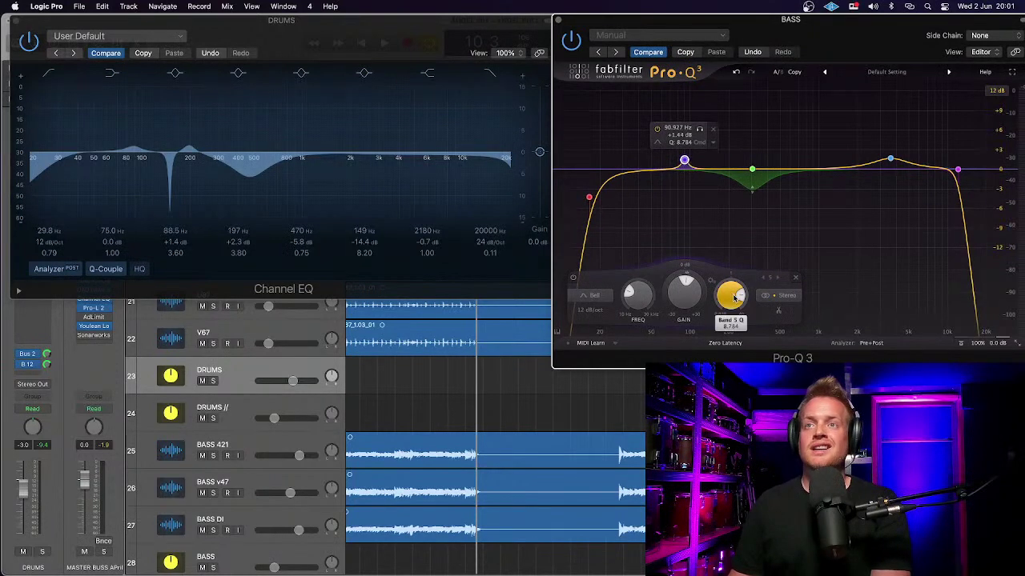
pyautogui.moveTo(731, 308); pyautogui.dragTo(730, 314)
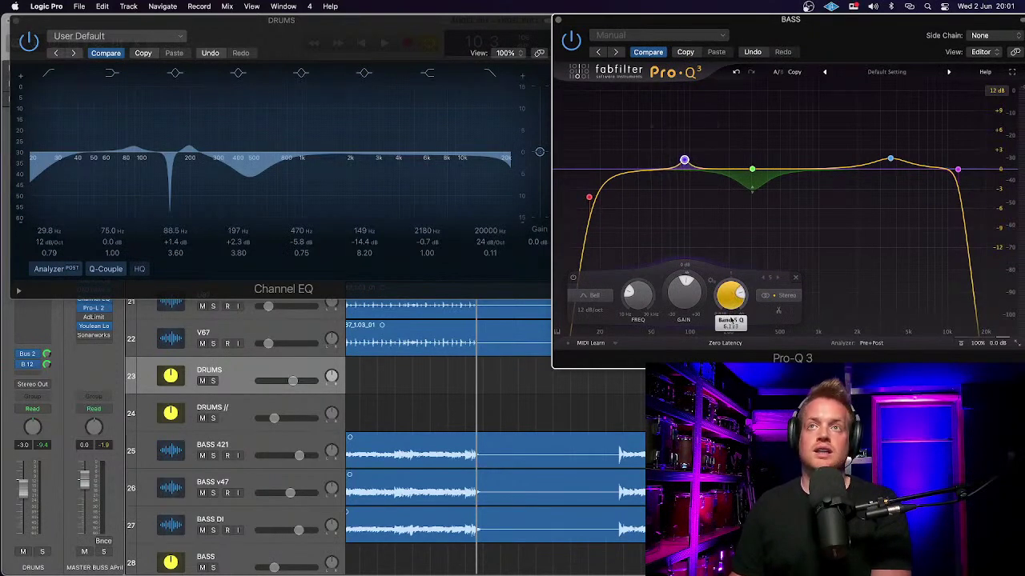
# Step: Try boosting the DRUMS EQ's 88.5 Hz band to +2.6 dB while cutting the BASS EQ's 90 Hz band to about -2.4 dB
pyautogui.click(135, 147)
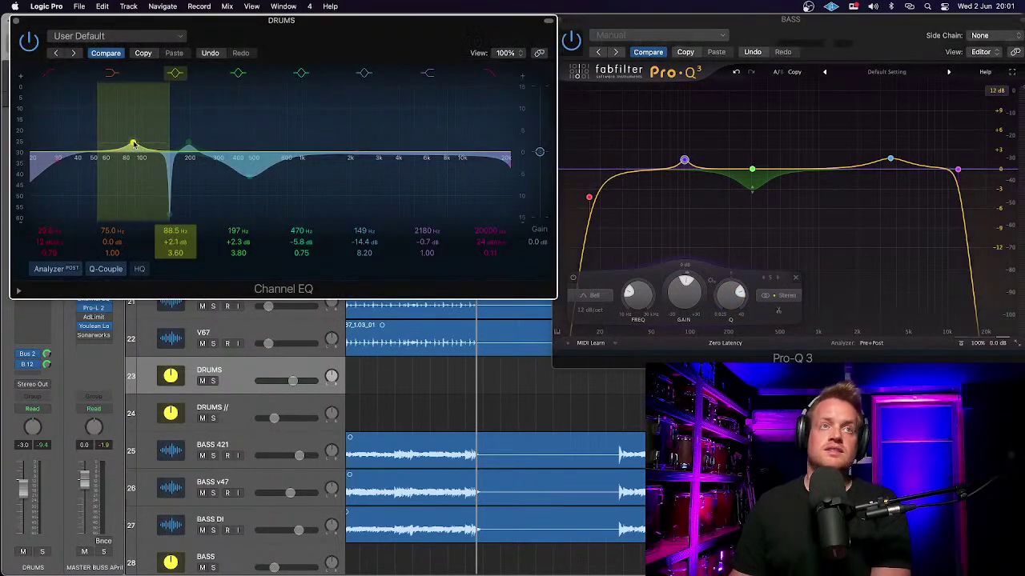
pyautogui.moveTo(134, 144); pyautogui.dragTo(134, 143)
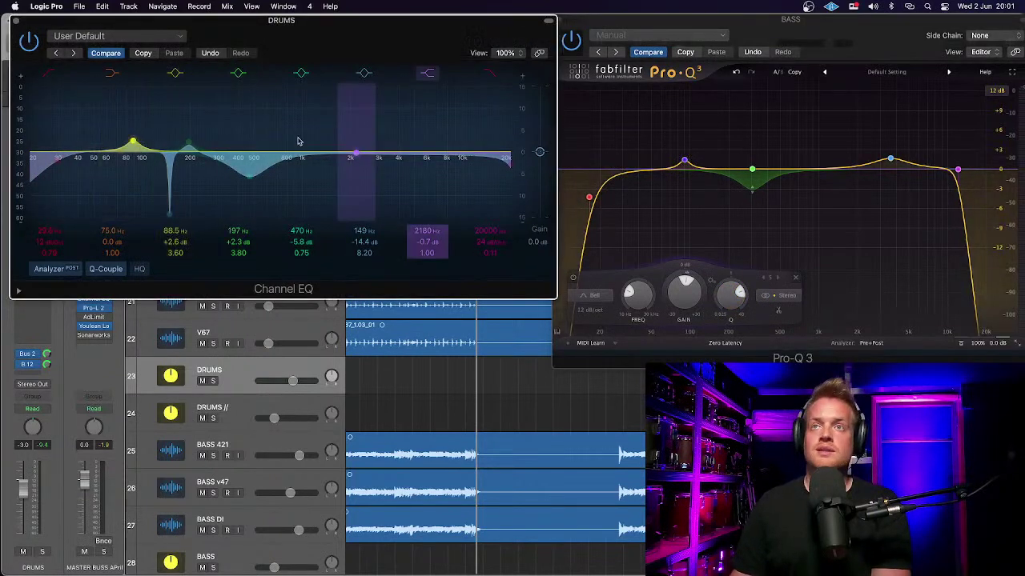
pyautogui.click(684, 163)
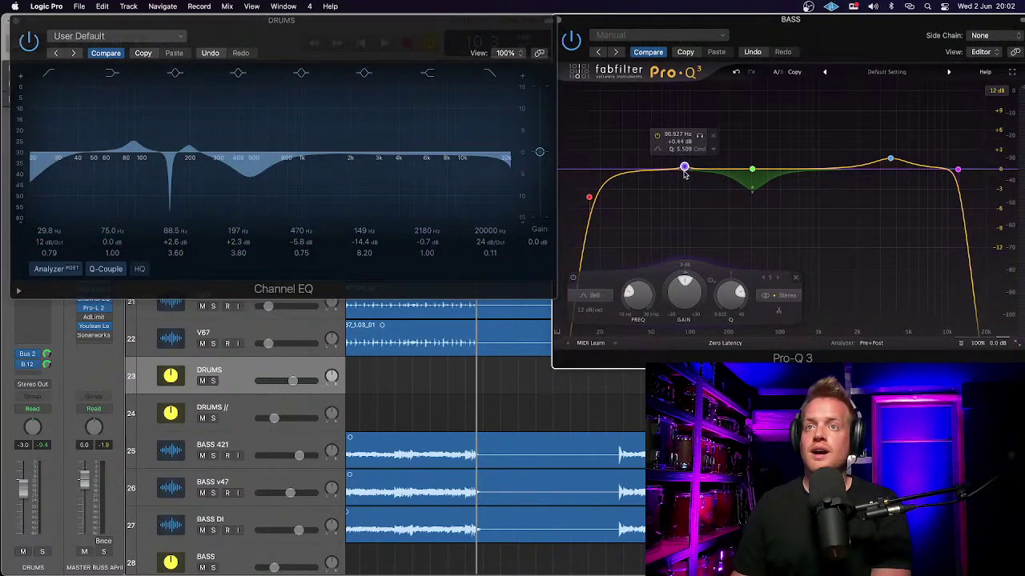
pyautogui.moveTo(684, 171)
pyautogui.mouseDown()
pyautogui.moveTo(682, 183)
pyautogui.moveTo(670, 182)
pyautogui.mouseUp()
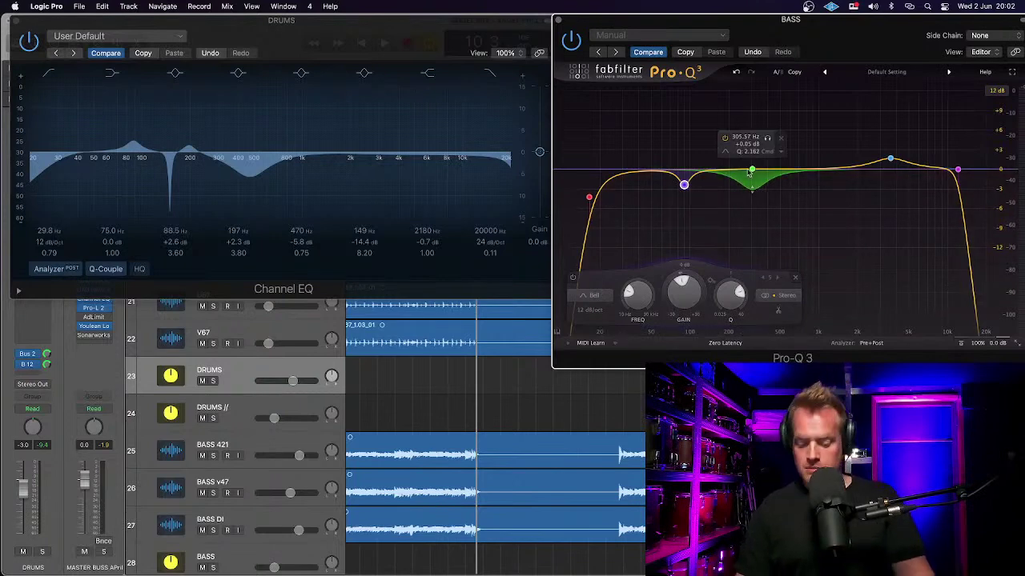
# Step: During playback of the soloed drums and bass, try the BASS band near 88 Hz at about +3.4 dB, and return it to 0 dB
pyautogui.press('space')
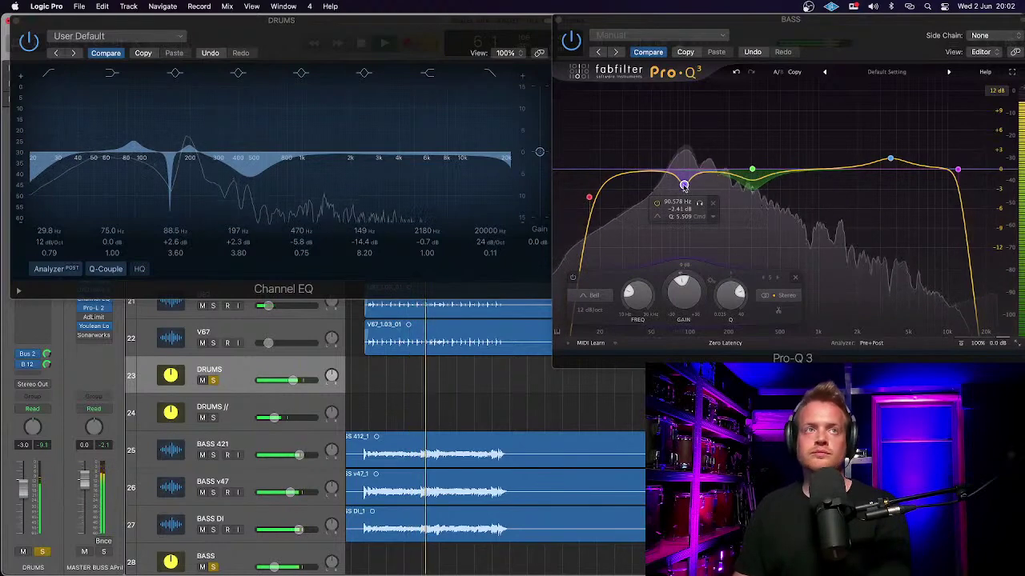
pyautogui.moveTo(684, 185); pyautogui.dragTo(682, 153)
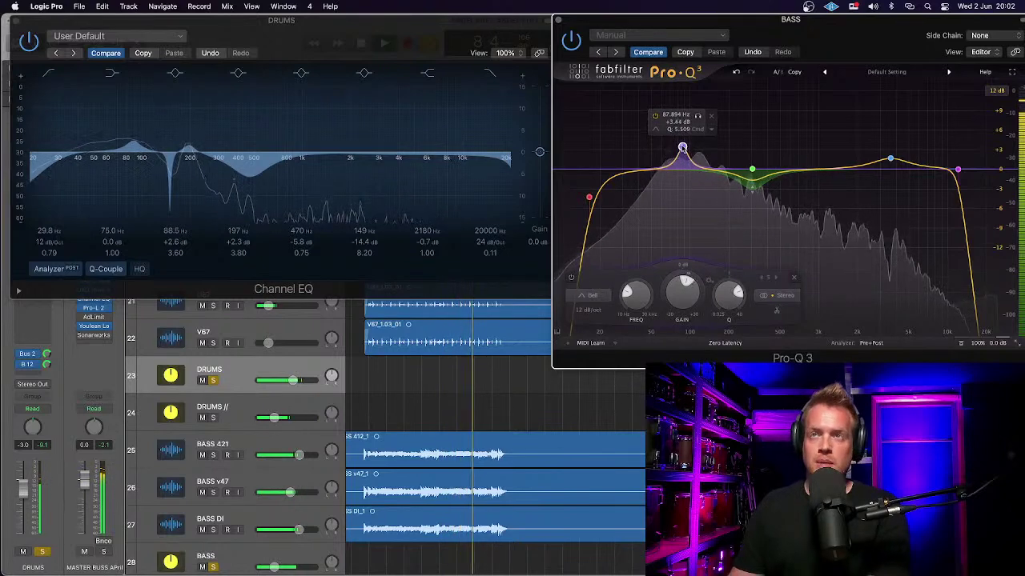
pyautogui.moveTo(682, 148); pyautogui.dragTo(683, 179)
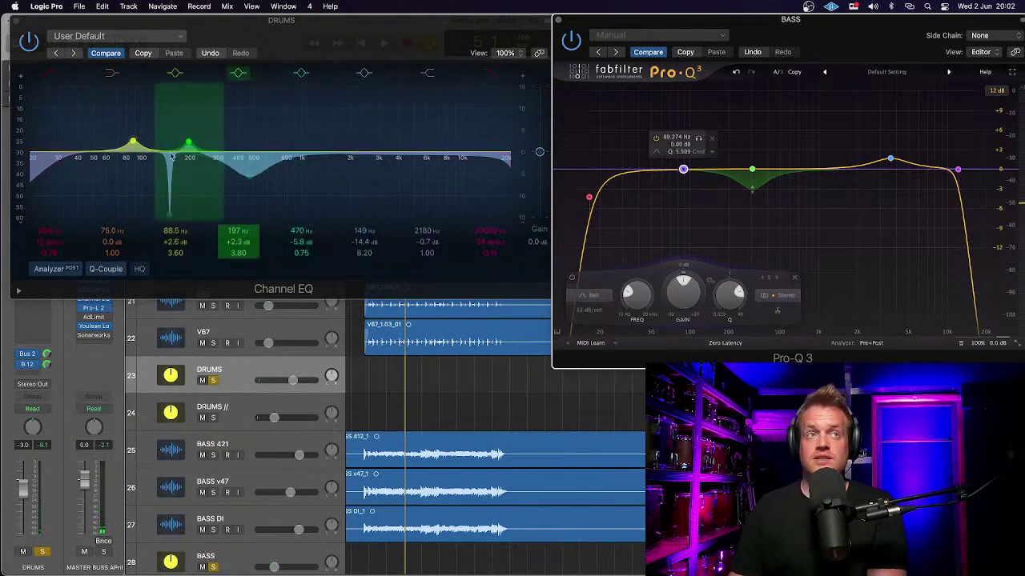
# Step: Cut the DRUMS EQ's 88.5 Hz band to -2.7 dB and boost the BASS band near 88 Hz to about +1.5 dB during playback
pyautogui.click(133, 146)
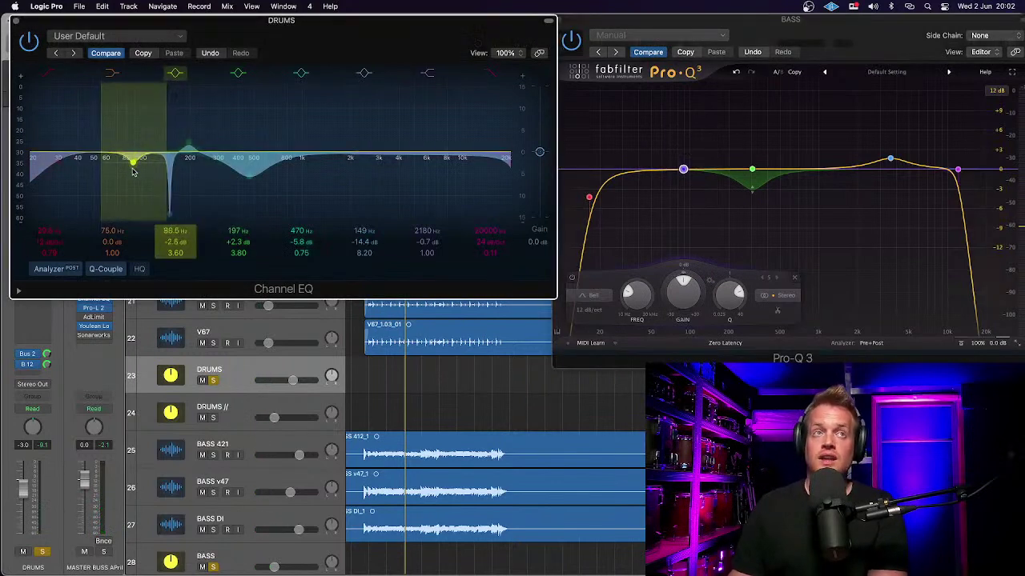
pyautogui.press('space')
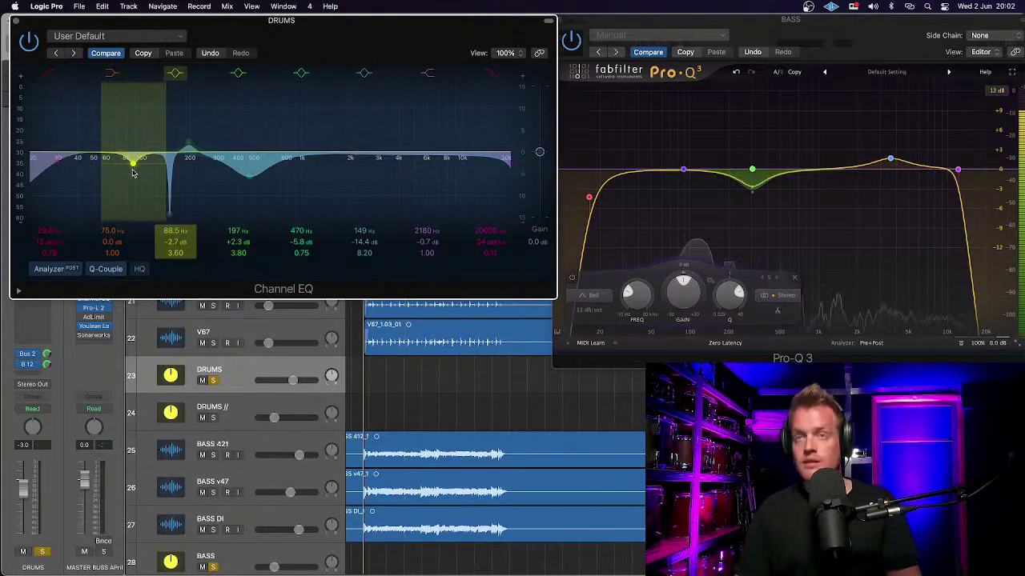
pyautogui.moveTo(671, 160)
pyautogui.moveTo(682, 169); pyautogui.dragTo(684, 160)
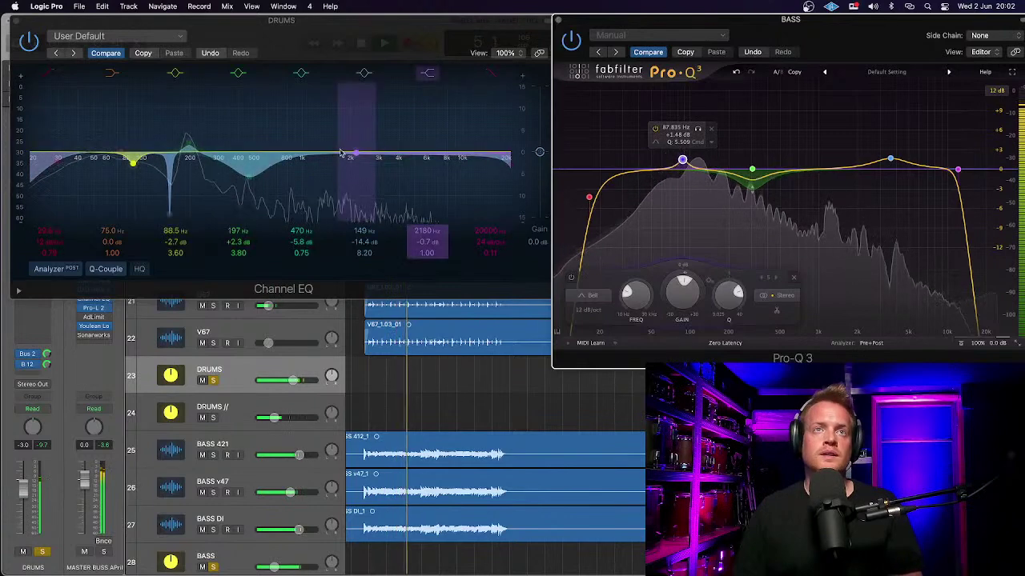
# Step: Set the DRUMS EQ's 2180 Hz shelf to -0.1 dB and raise its low shelf to about +1.4 dB, ending playback
pyautogui.moveTo(356, 154); pyautogui.dragTo(358, 154)
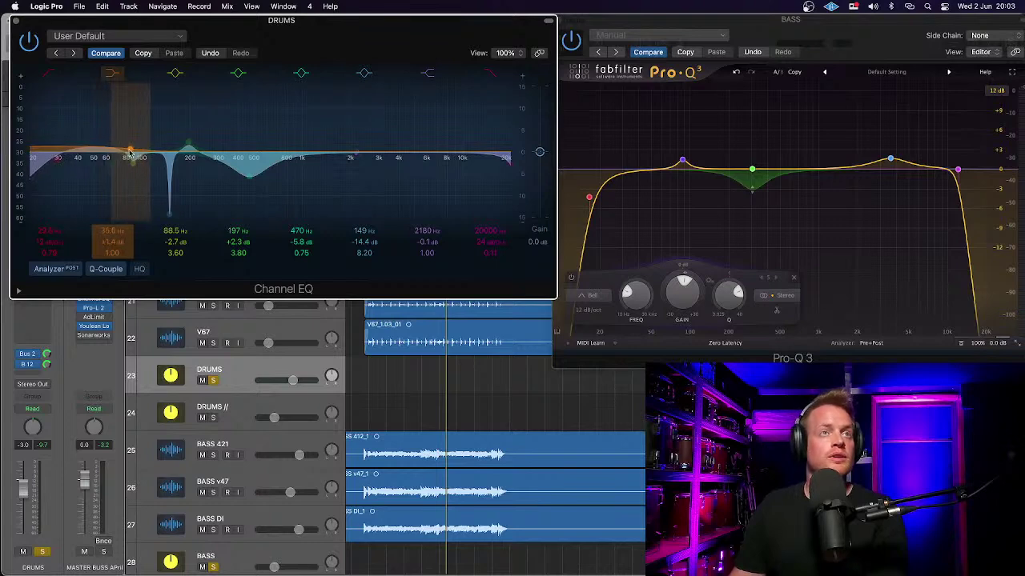
pyautogui.moveTo(130, 150); pyautogui.dragTo(125, 150)
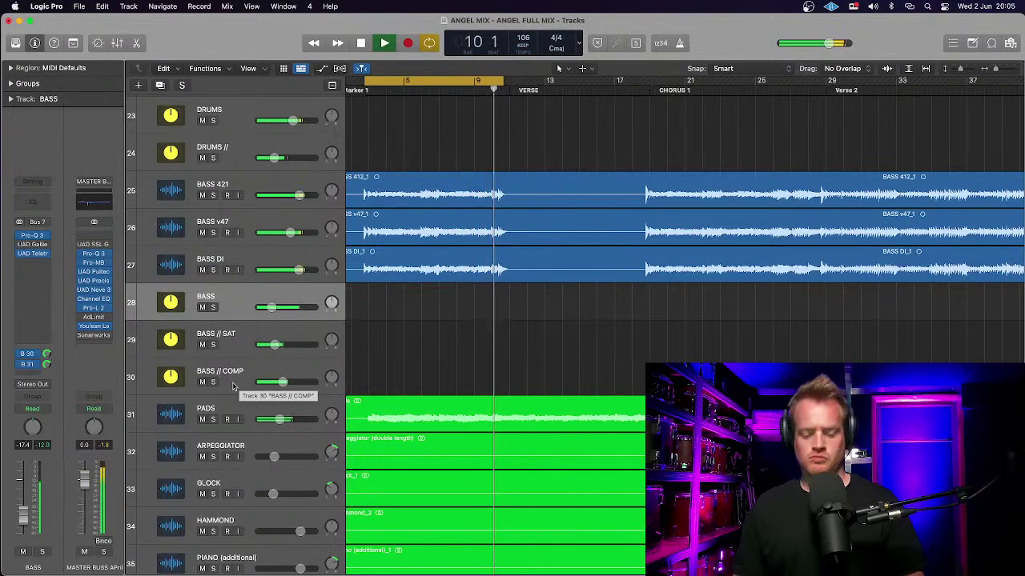
pyautogui.press('space')
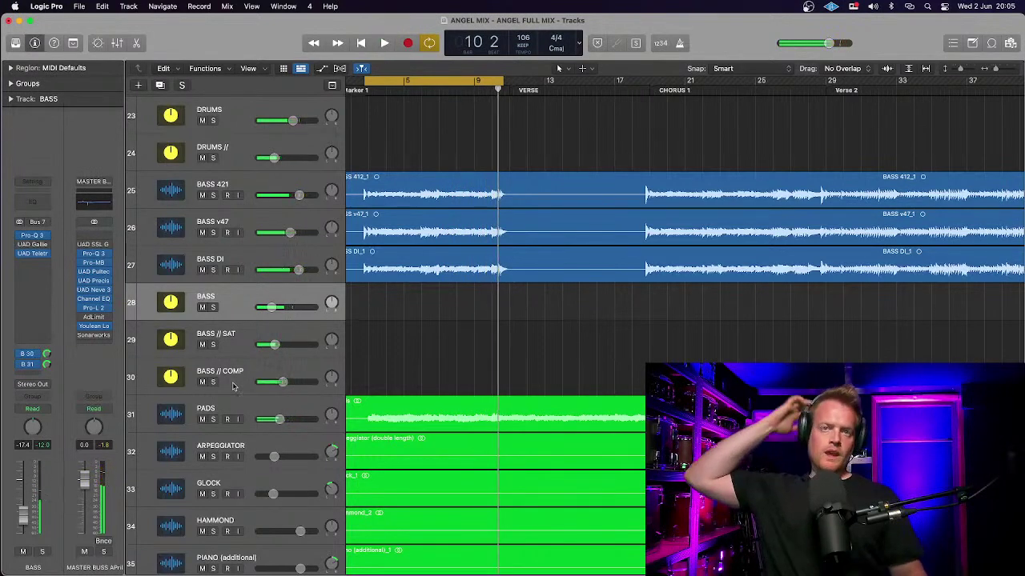
# Step: Look through the drum tracks in the arrangement and select the DRUMS bus
pyautogui.press('super+Left')
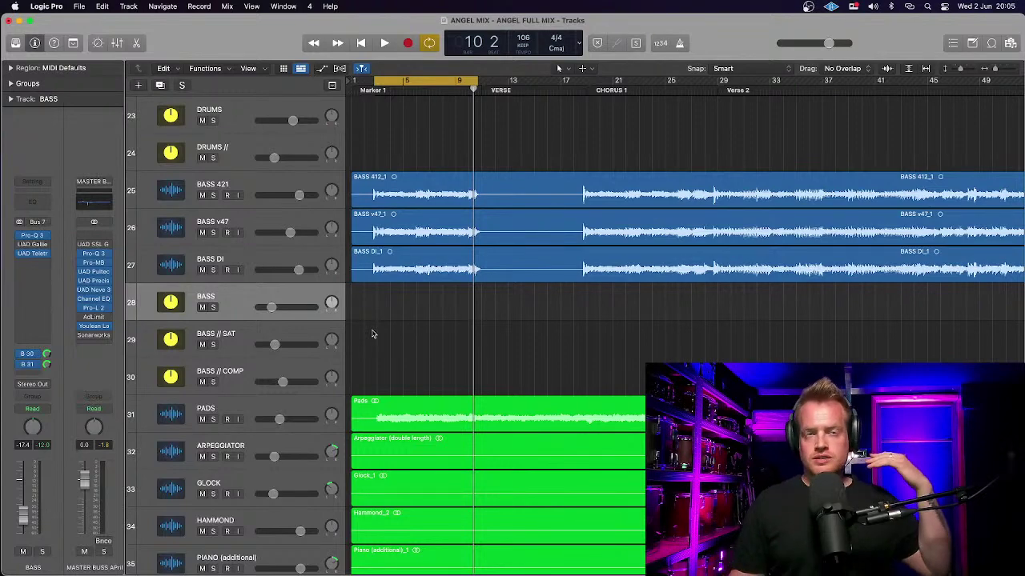
pyautogui.scroll(10, 372, 335)
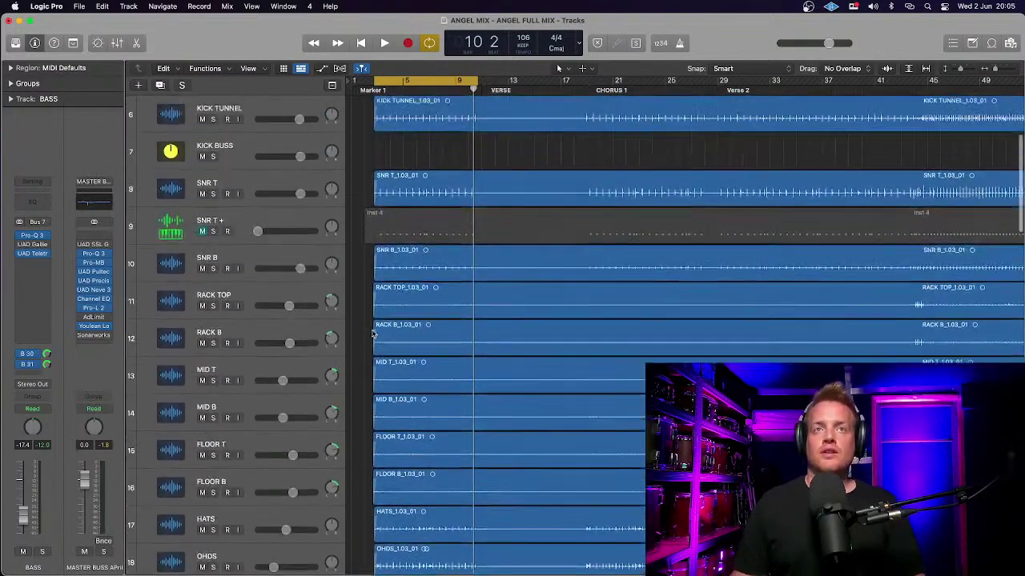
pyautogui.click(265, 411)
pyautogui.scroll(-2, 265, 411)
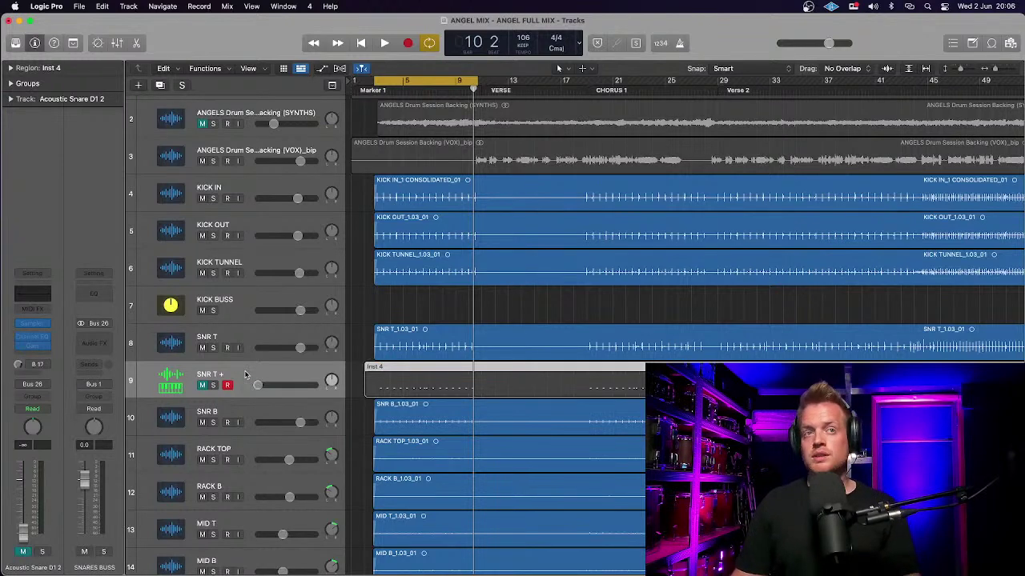
pyautogui.scroll(-2, 245, 375)
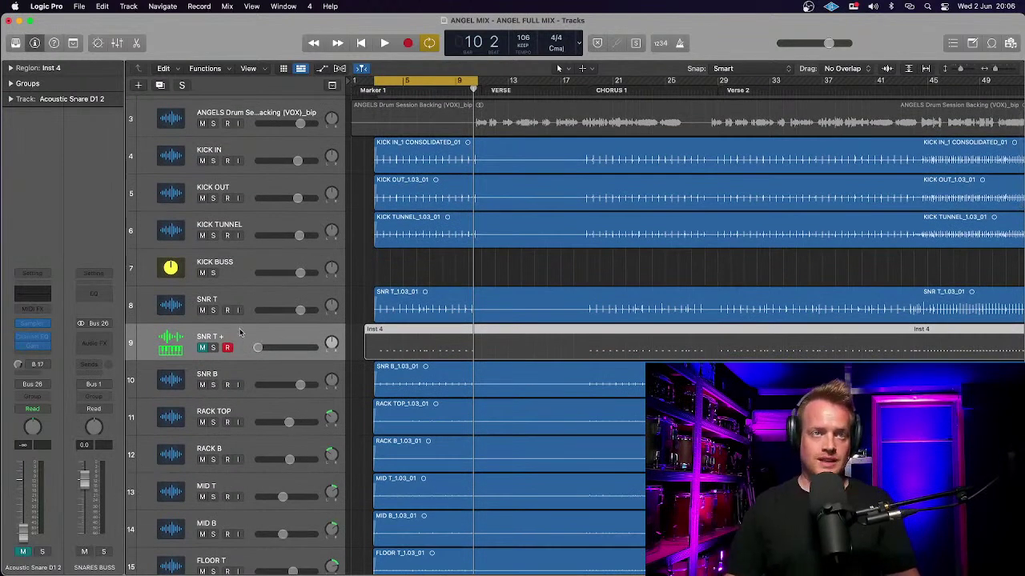
pyautogui.scroll(-15, 239, 329)
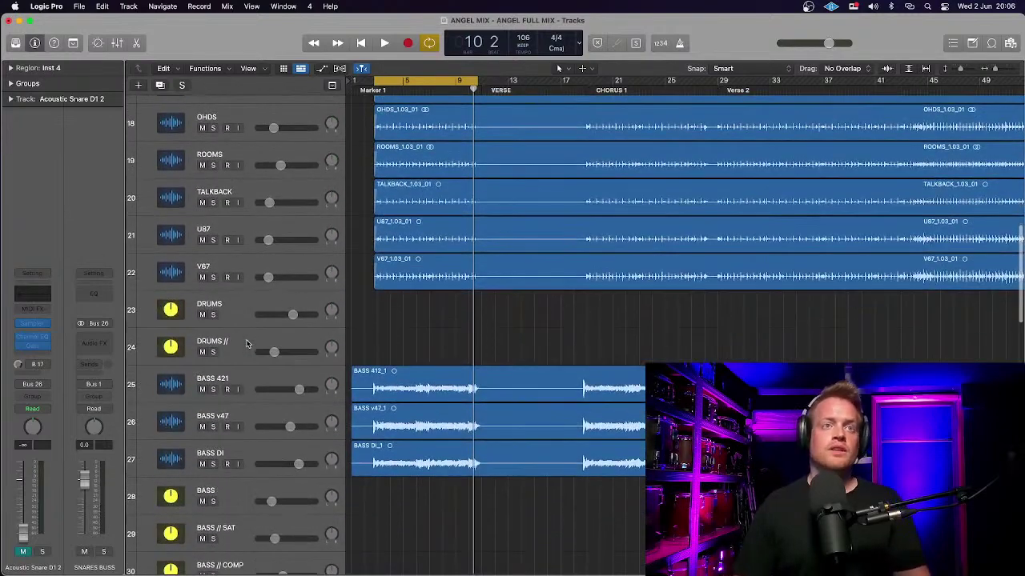
pyautogui.click(240, 320)
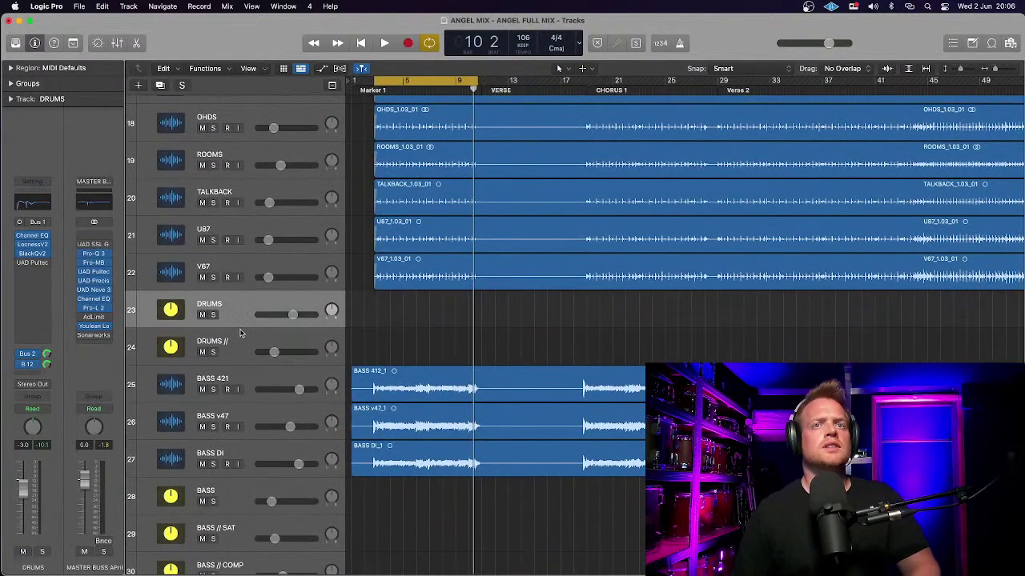
pyautogui.scroll(-2, 236, 360)
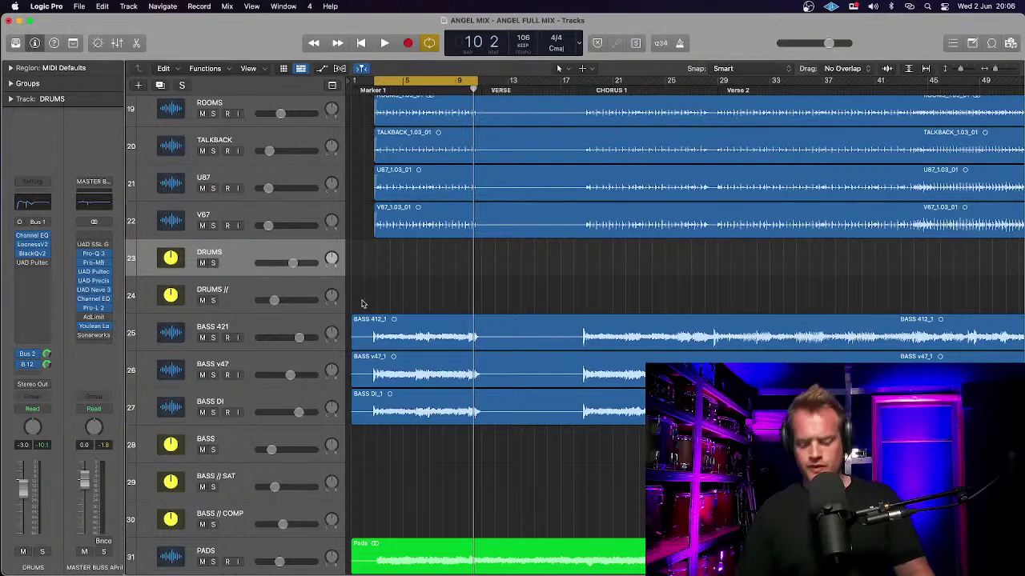
# Step: Turn off cycle playback and place the playhead at bar 58, just after the OPTION marker, with the tracks enlarged
pyautogui.press('c')
pyautogui.press('super+Left')
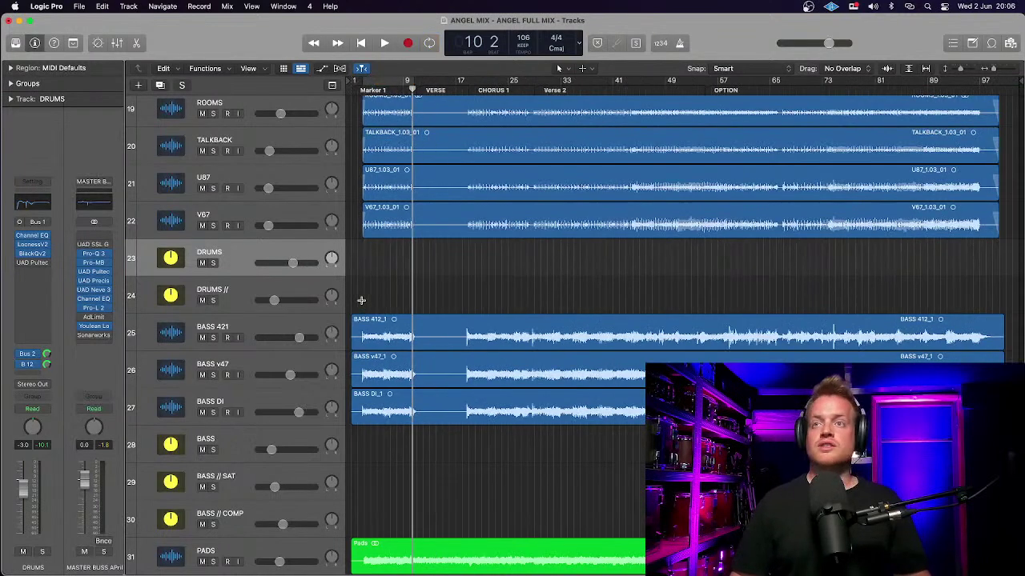
pyautogui.click(727, 91)
pyautogui.press('super+Right')
pyautogui.press('super+Right')
pyautogui.press('super+Down')
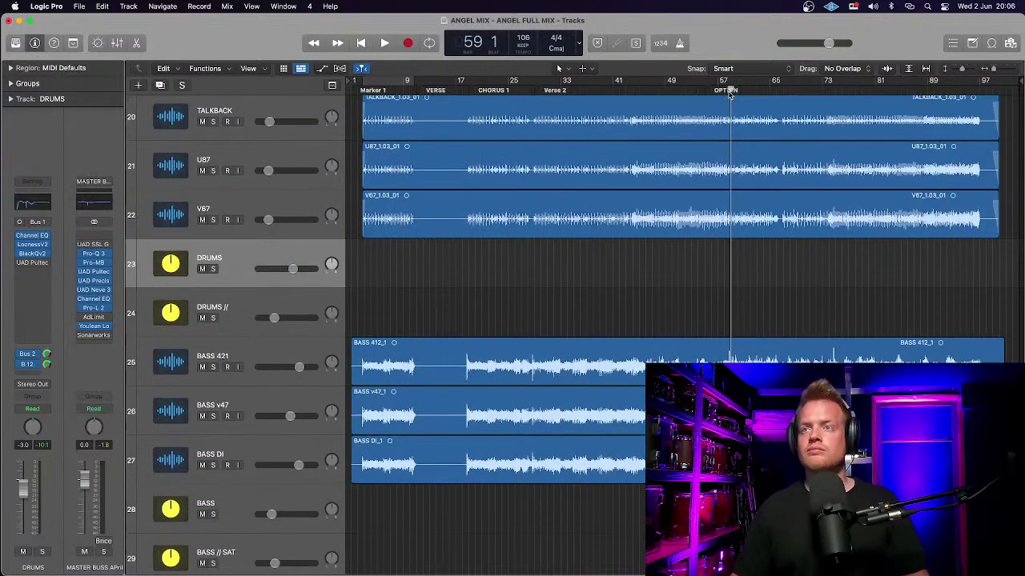
pyautogui.click(721, 90)
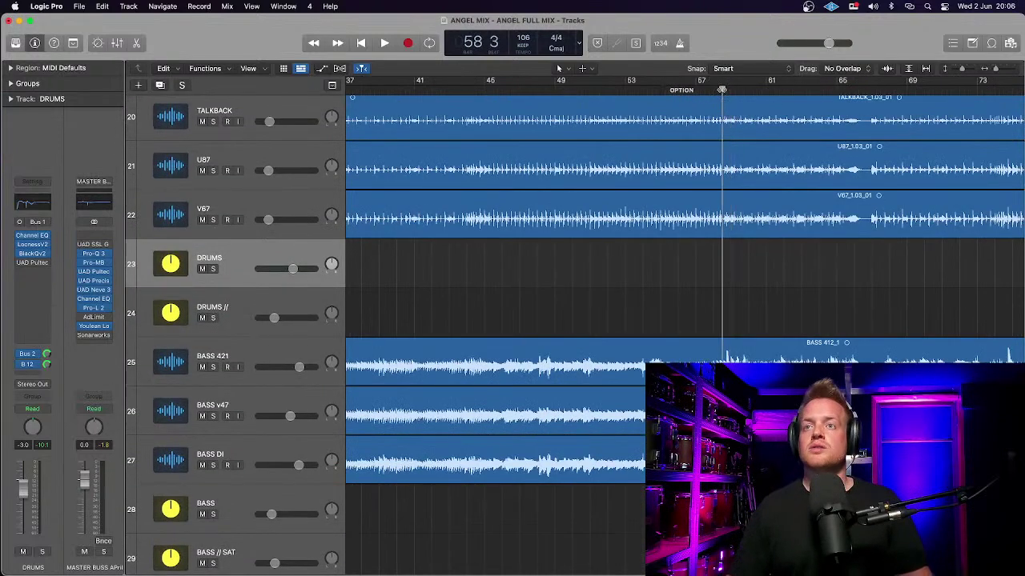
# Step: Play the full mix from bar 58 and watch the drum and bass track levels
pyautogui.press('space')
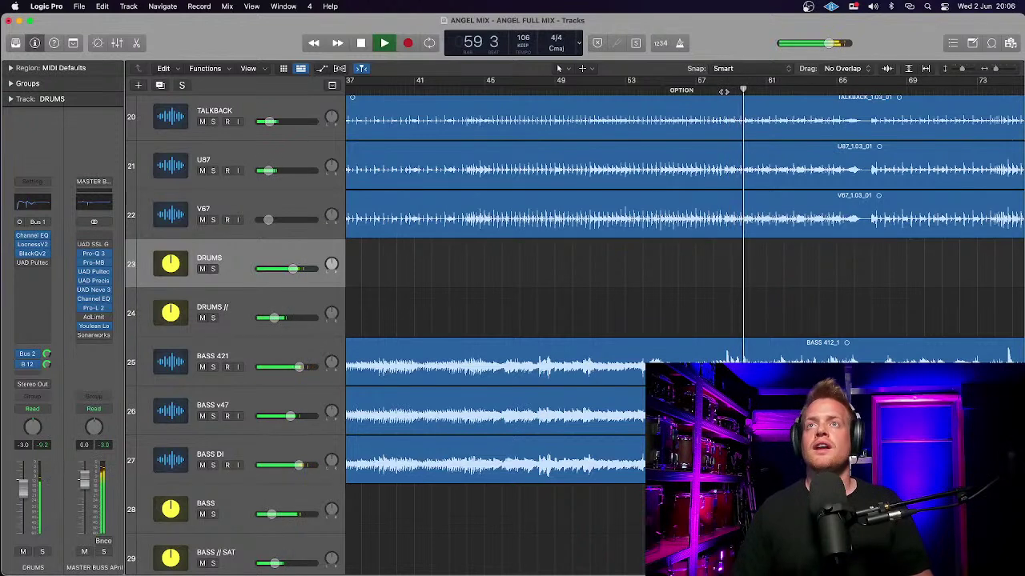
pyautogui.click(711, 91)
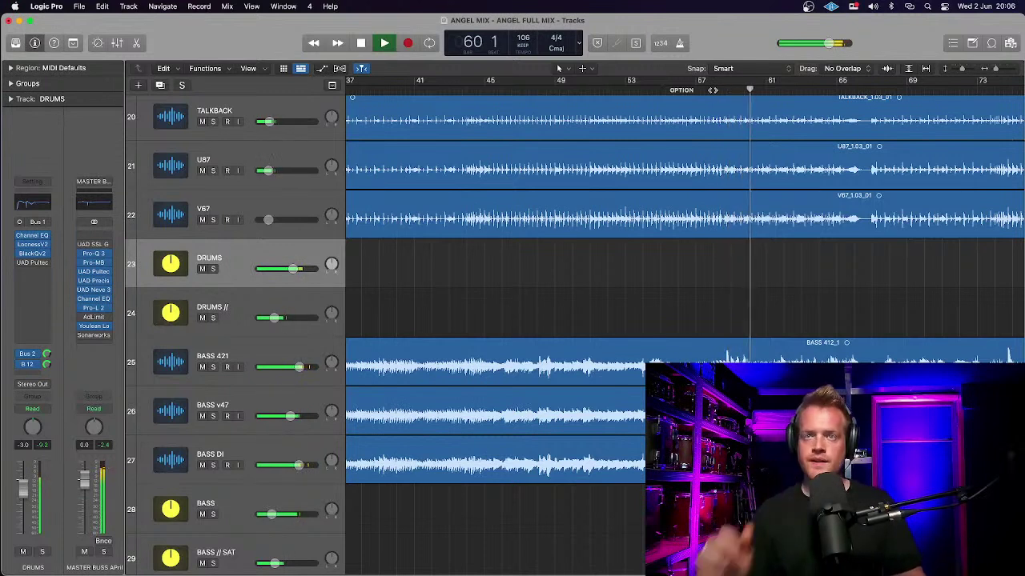
pyautogui.scroll(-2, 646, 318)
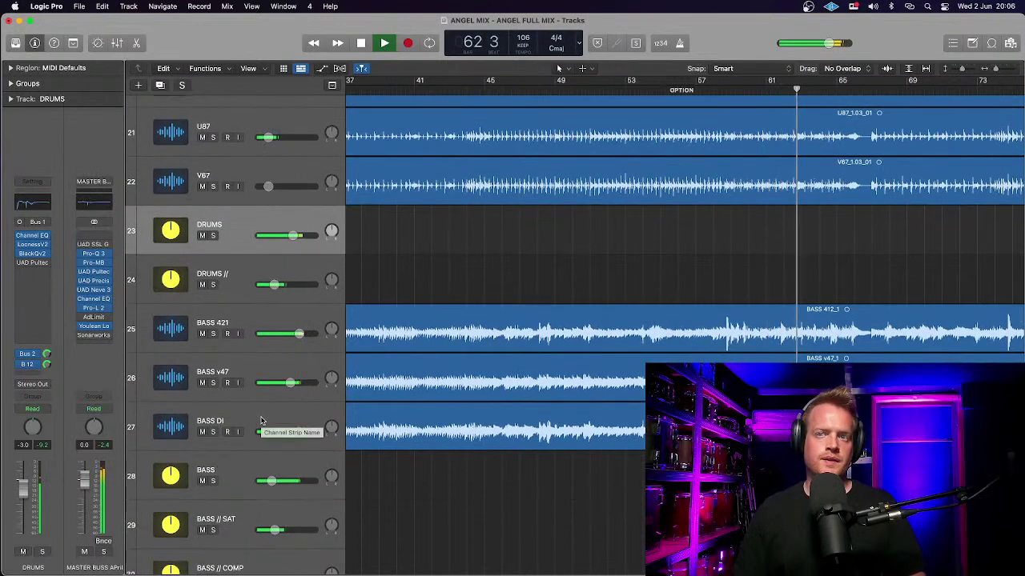
# Step: Check the levels of the bass tracks and BASS buses while the full mix plays, ending playback
pyautogui.scroll(-2, 260, 422)
pyautogui.scroll(-1, 260, 421)
pyautogui.moveTo(272, 430)
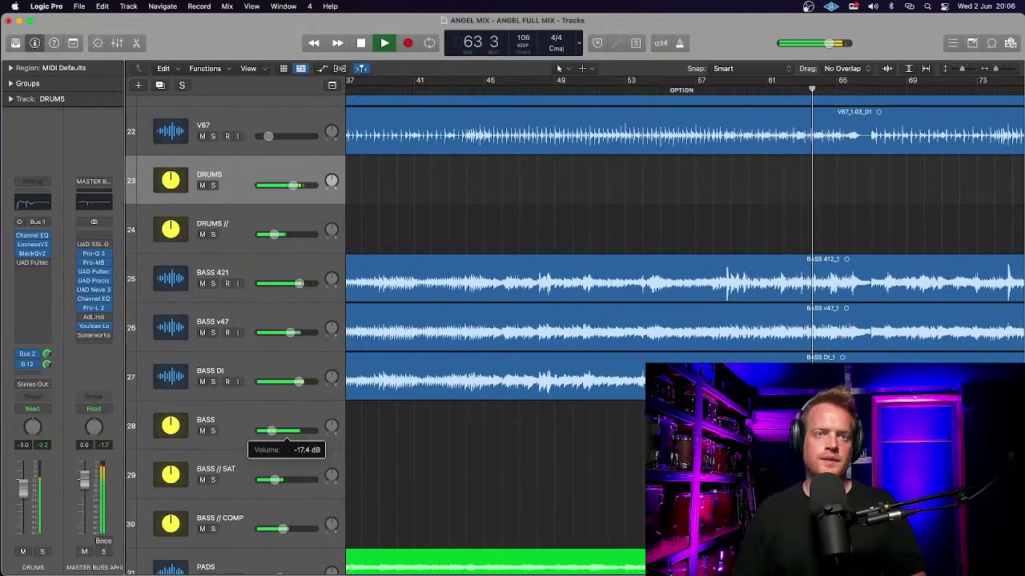
pyautogui.press('space')
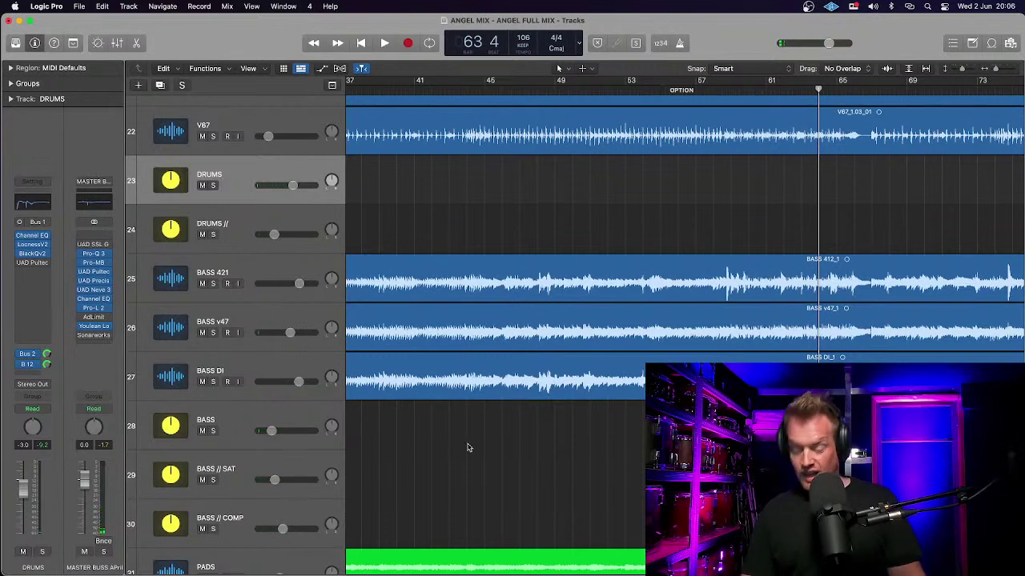
# Step: Zoom the arrangement out and play the BASS and GTR BUSS soloed together
pyautogui.press('super+Left')
pyautogui.press('z')
pyautogui.press('space')
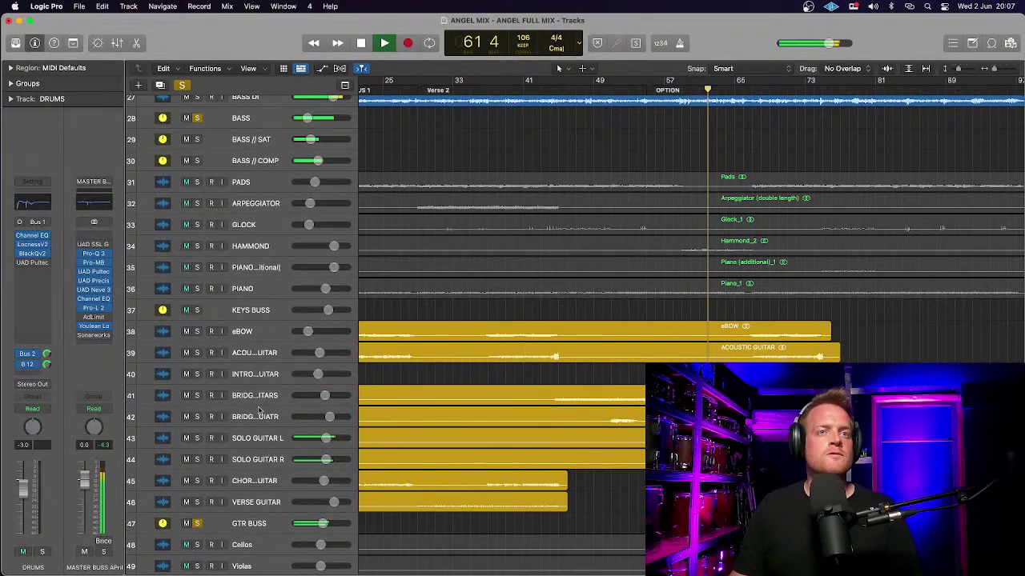
pyautogui.press('space')
# Step: Solo only the GTR BUSS and play it briefly from just after the OPTION marker
pyautogui.click(198, 525)
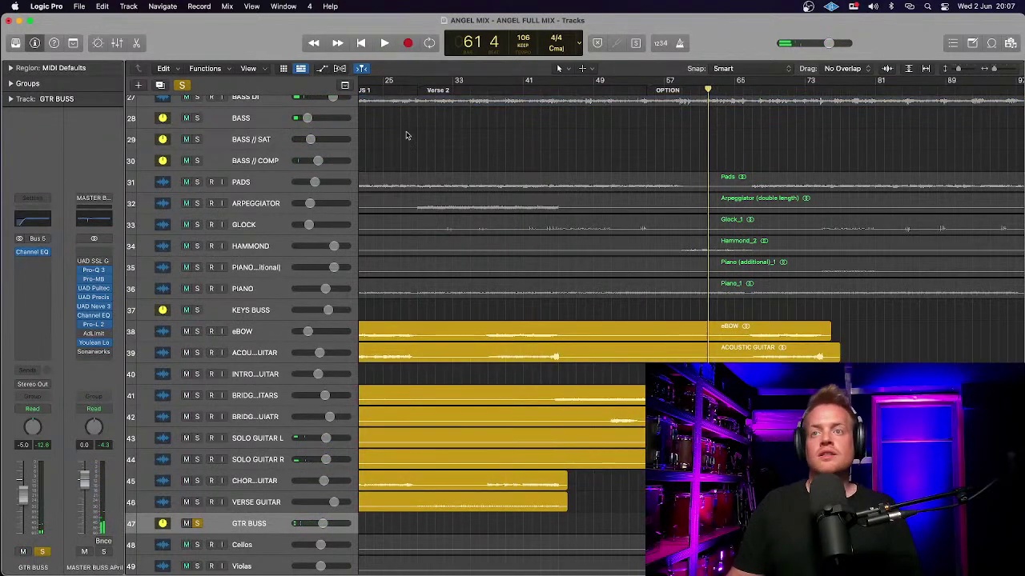
pyautogui.click(683, 90)
pyautogui.press('space')
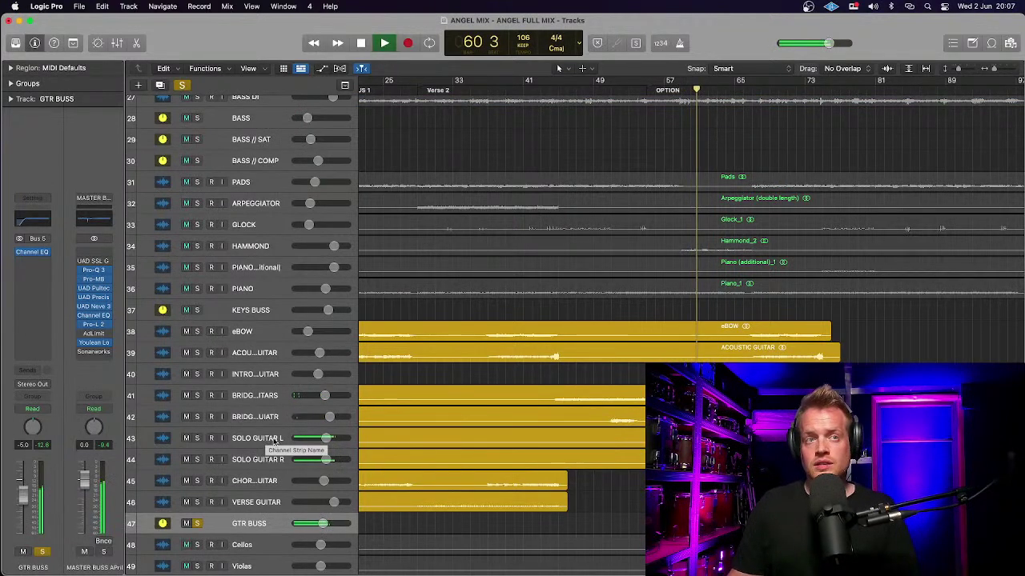
pyautogui.press('space')
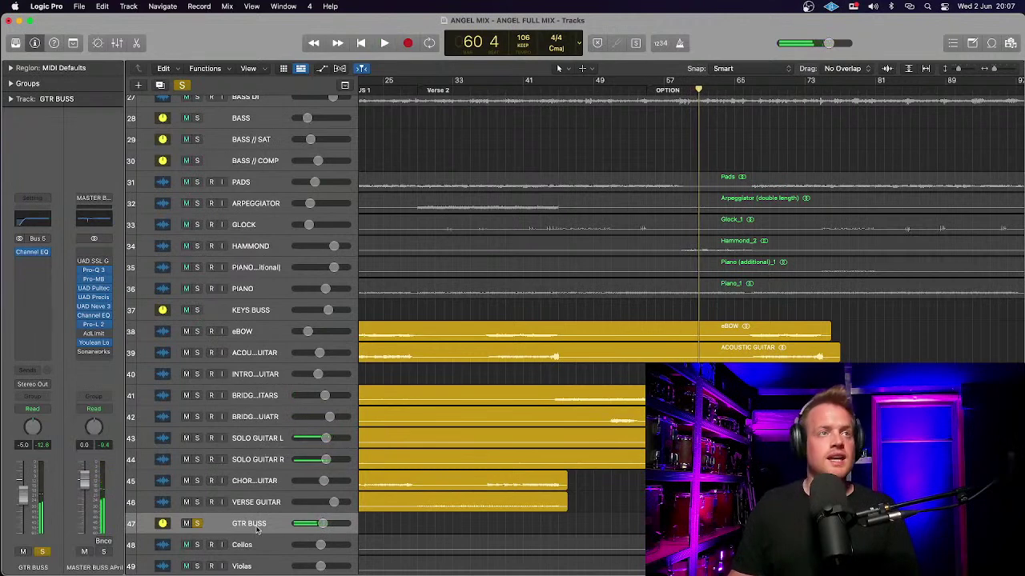
# Step: Set the GTR BUSS Channel EQ's high-pass filter to about 144 Hz with Q 0.46 and move the EQ clear of the track list
pyautogui.click(33, 219)
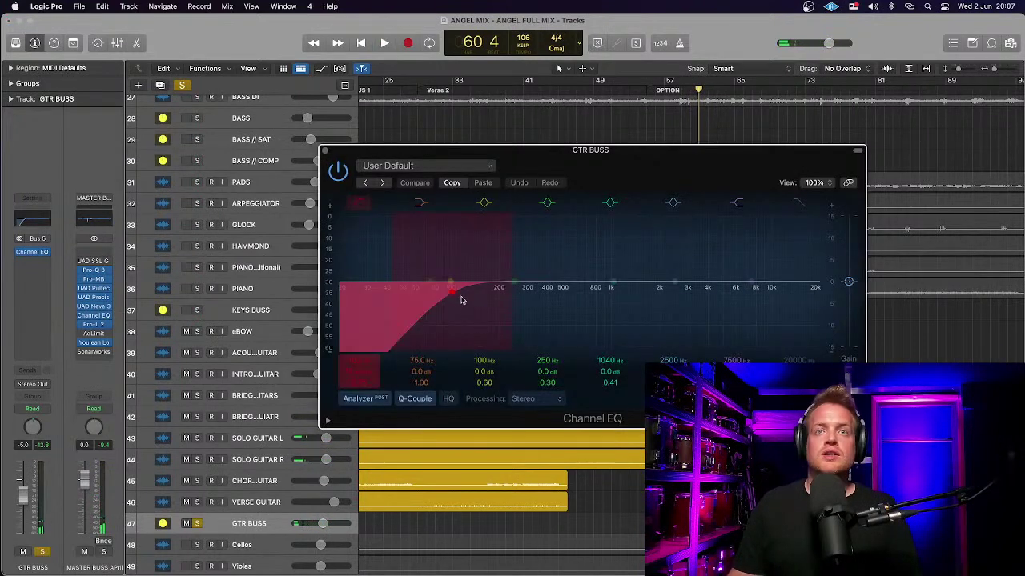
pyautogui.moveTo(453, 297); pyautogui.dragTo(461, 299)
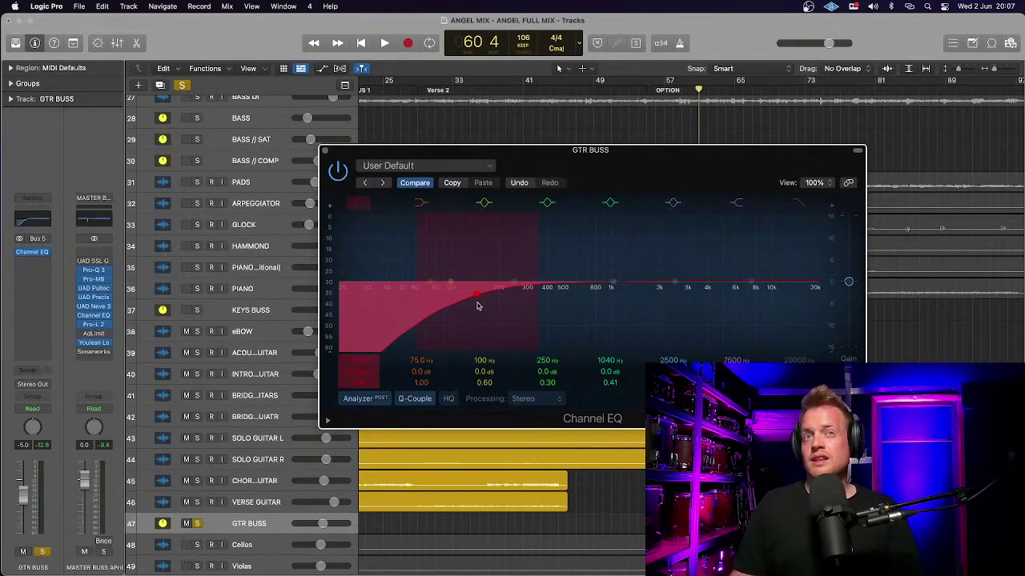
pyautogui.moveTo(334, 154); pyautogui.dragTo(556, 39)
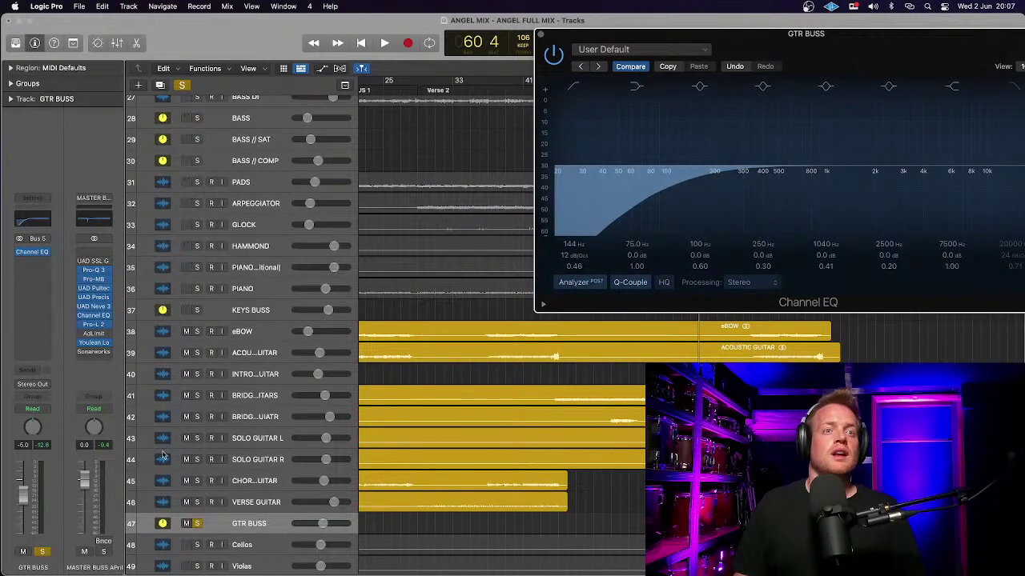
# Step: Unsolo the GTR BUSS and fine-tune its high-pass filter to 148 Hz with Q 0.48 while the full mix plays
pyautogui.click(197, 524)
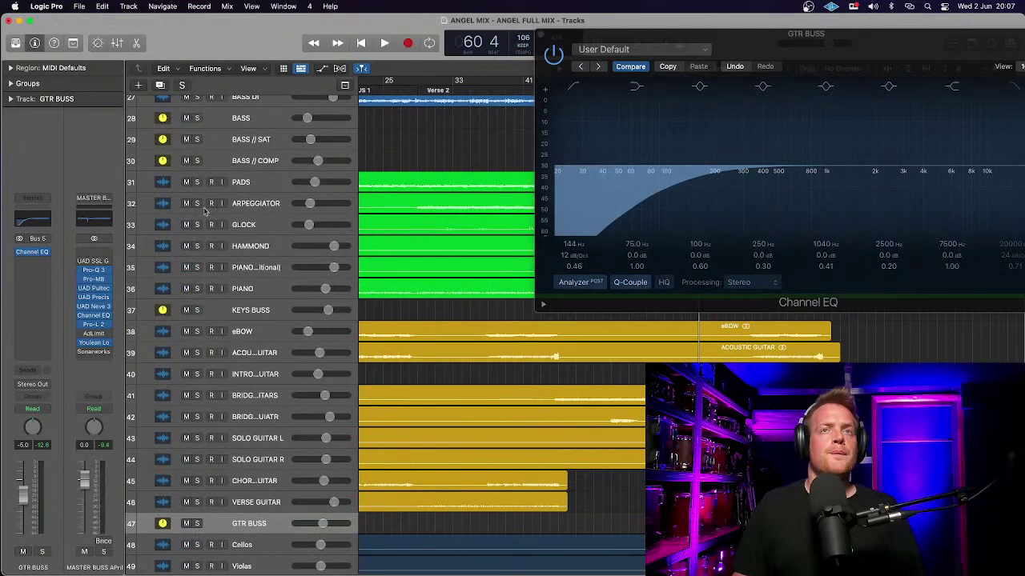
pyautogui.press('space')
pyautogui.click(694, 183)
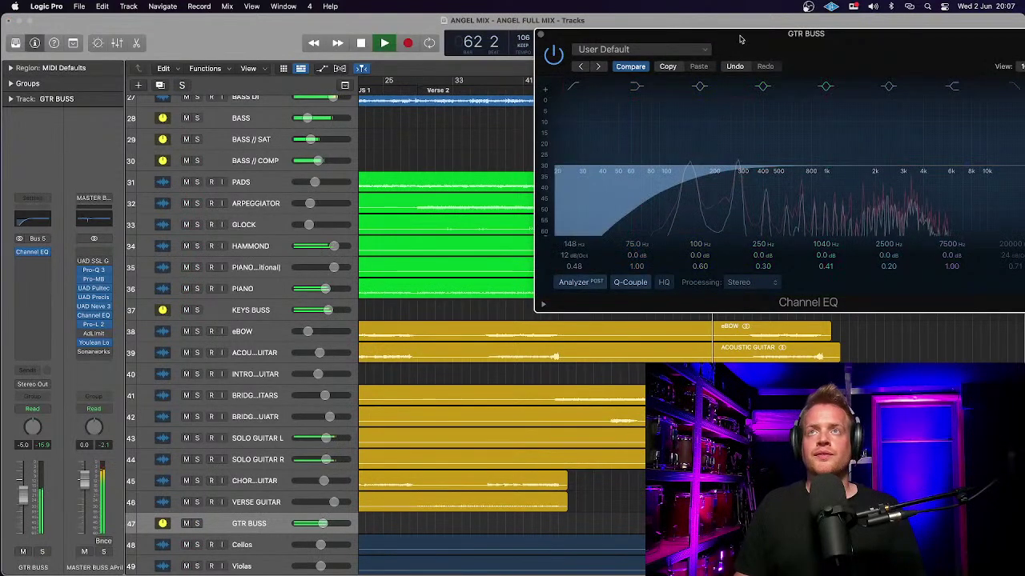
# Step: On SOLO GUITAR L's Channel EQ, set the 136 Hz boost to -0.2 dB and the high-pass filter to 104 Hz with Q 0.64
pyautogui.click(264, 437)
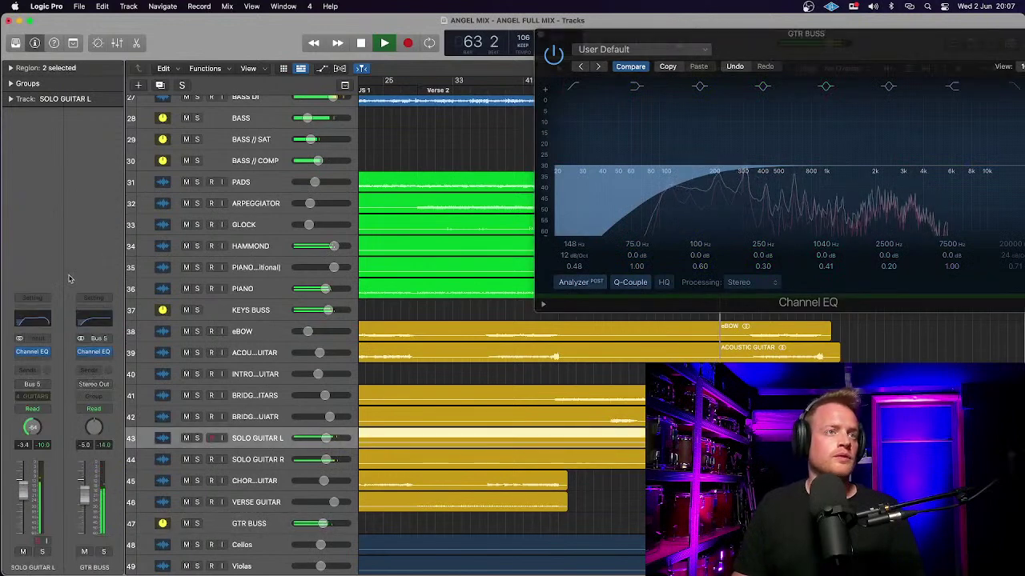
pyautogui.click(32, 352)
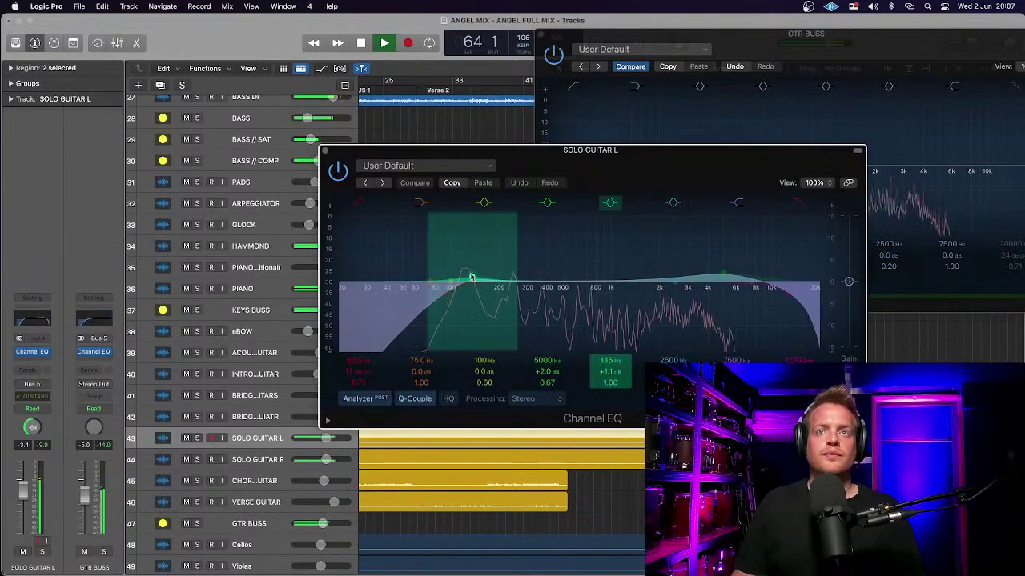
pyautogui.press('space')
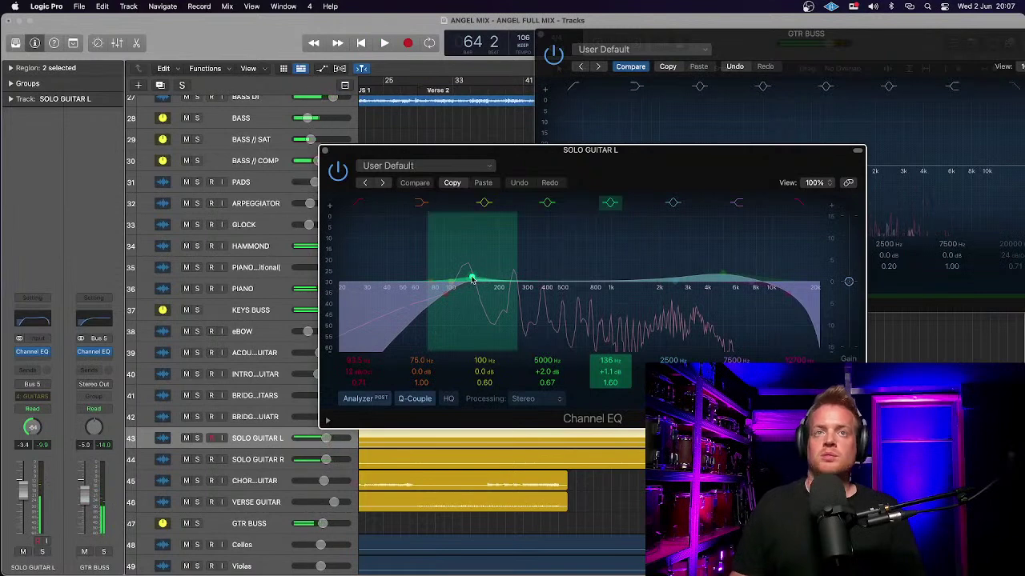
pyautogui.moveTo(471, 279); pyautogui.dragTo(472, 285)
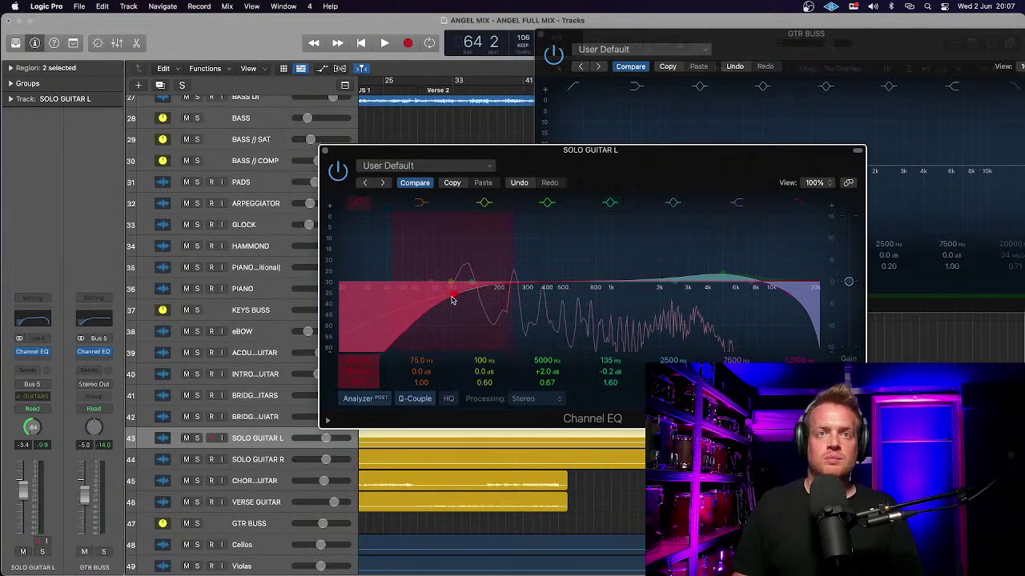
pyautogui.click(339, 202)
# Step: Set the high-pass filter on SOLO GUITAR R's Channel EQ to 103 Hz with Q 0.54
pyautogui.click(251, 459)
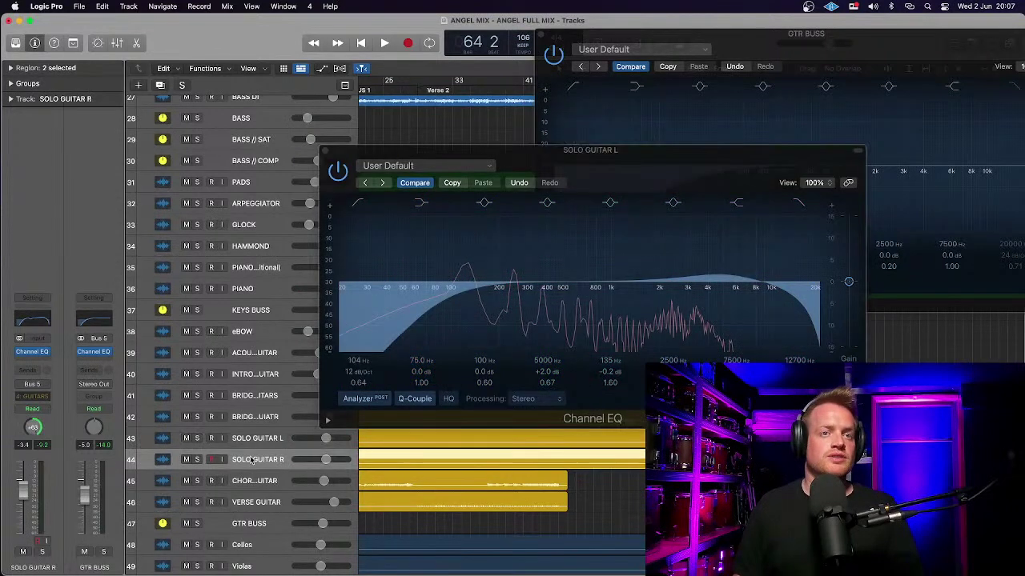
pyautogui.click(34, 322)
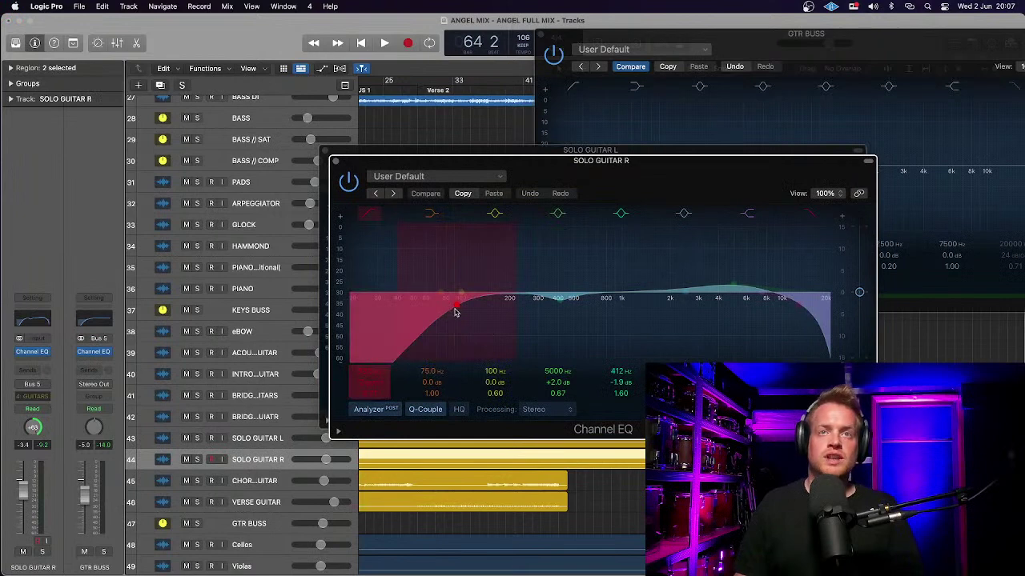
pyautogui.moveTo(455, 308); pyautogui.dragTo(461, 311)
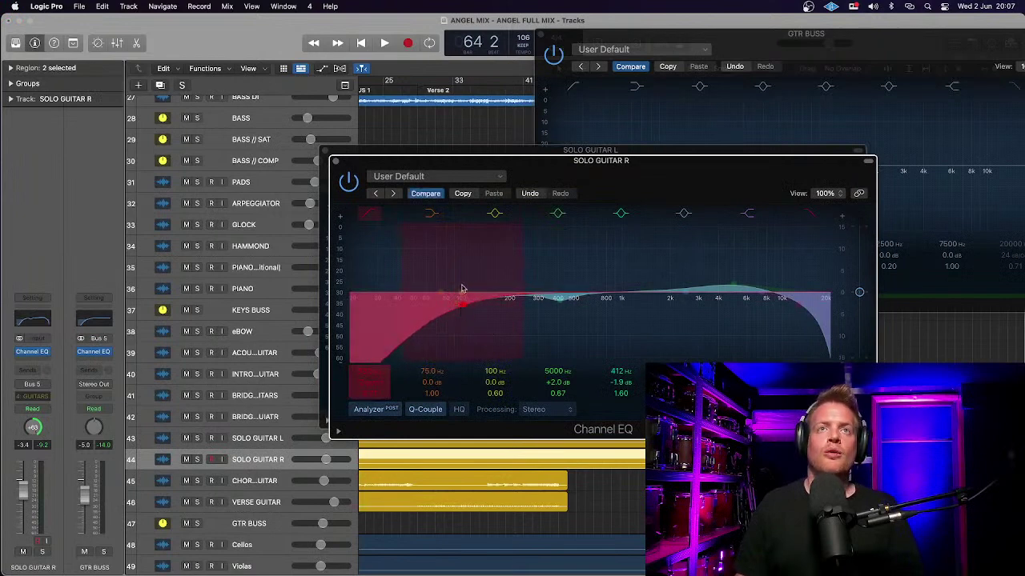
# Step: Arrange the SOLO GUITAR L and R EQs apart to compare their curves, and close both
pyautogui.moveTo(462, 165); pyautogui.dragTo(140, 26)
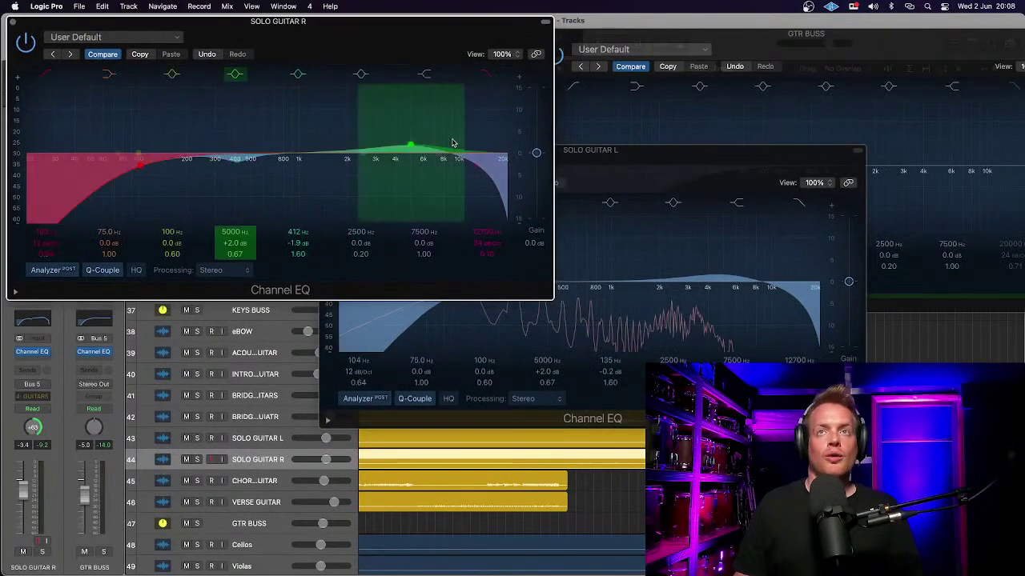
pyautogui.moveTo(663, 166); pyautogui.dragTo(407, 313)
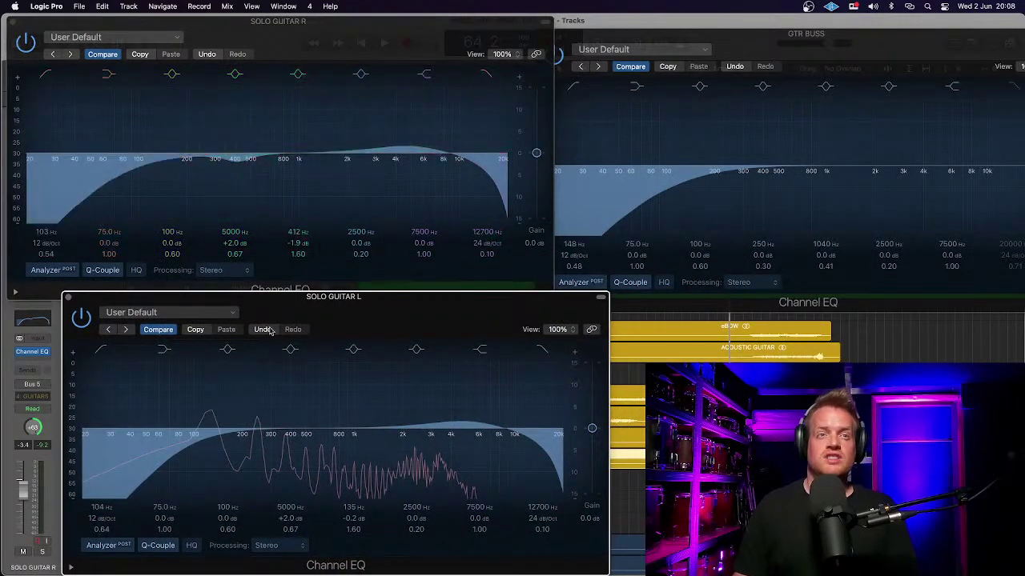
pyautogui.click(68, 297)
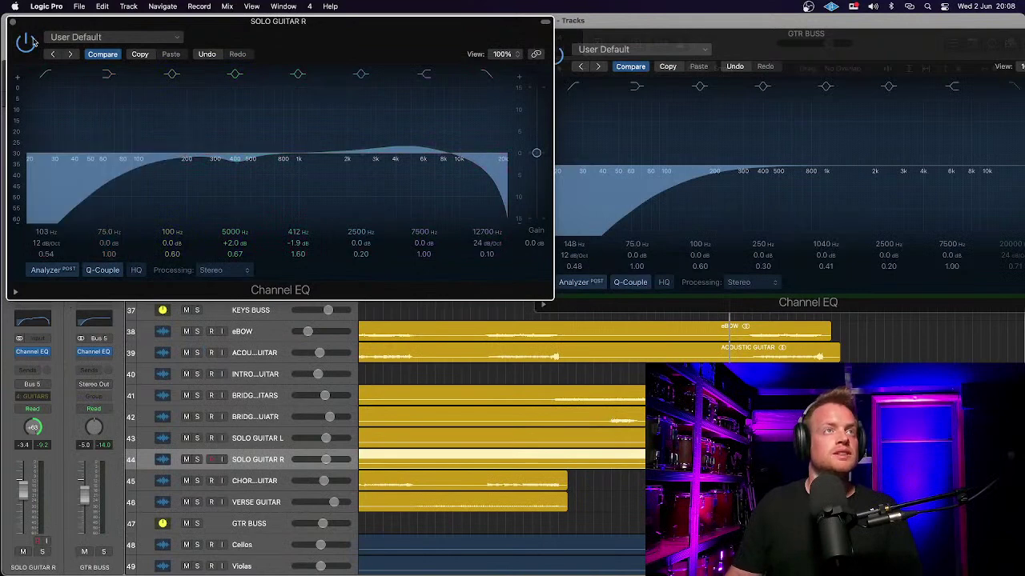
pyautogui.click(11, 23)
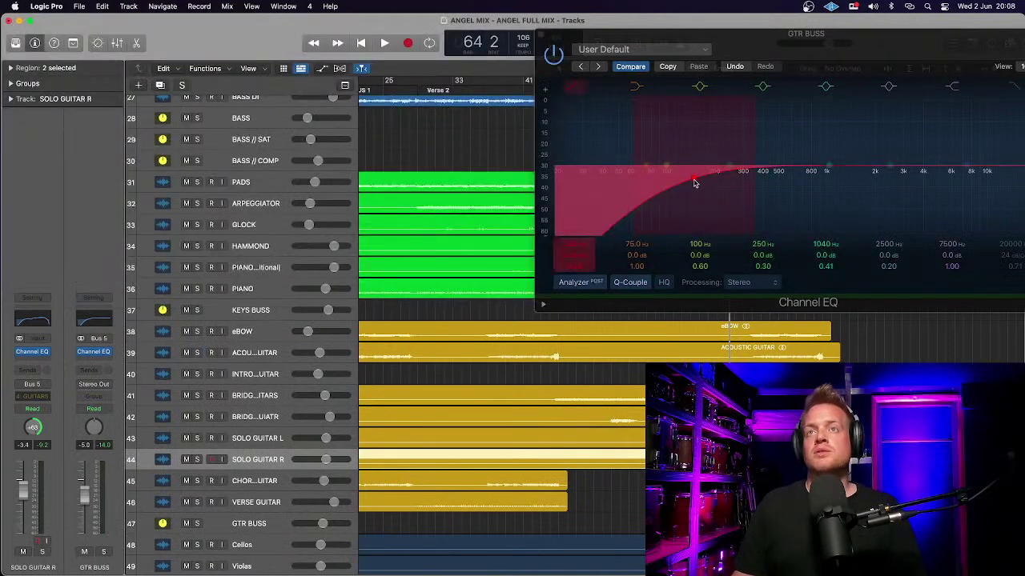
# Step: Lower and fine-tune the GTR BUSS EQ's high-pass cutoff while listening in the full mix, close the EQ and end playback
pyautogui.moveTo(694, 183); pyautogui.dragTo(678, 184)
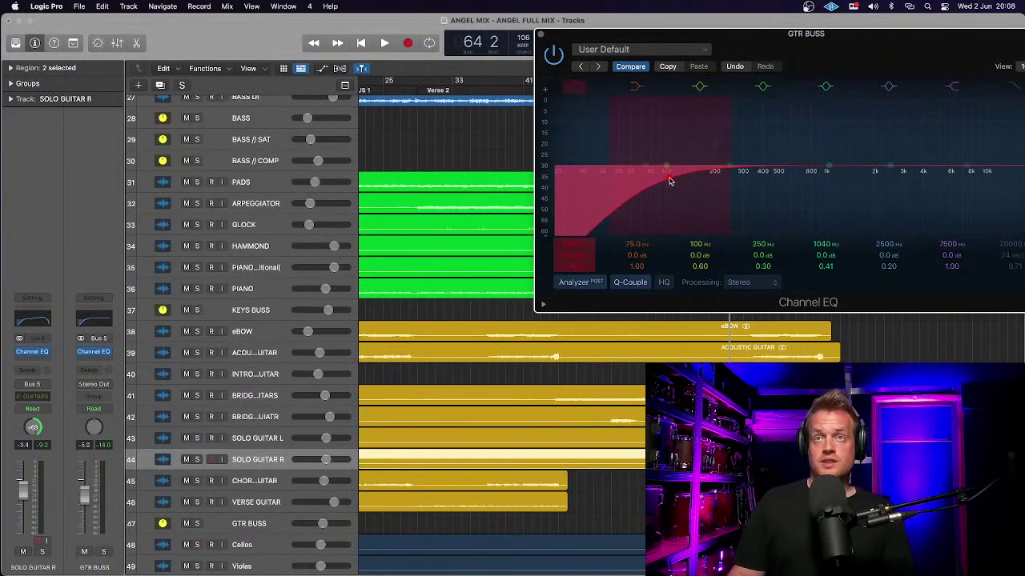
pyautogui.press('space')
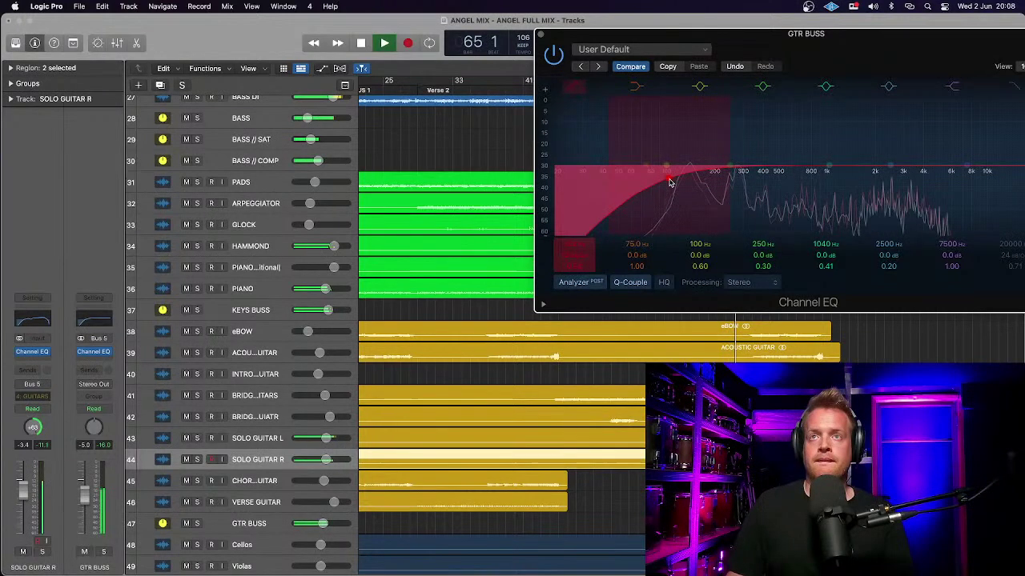
pyautogui.moveTo(658, 40); pyautogui.dragTo(652, 132)
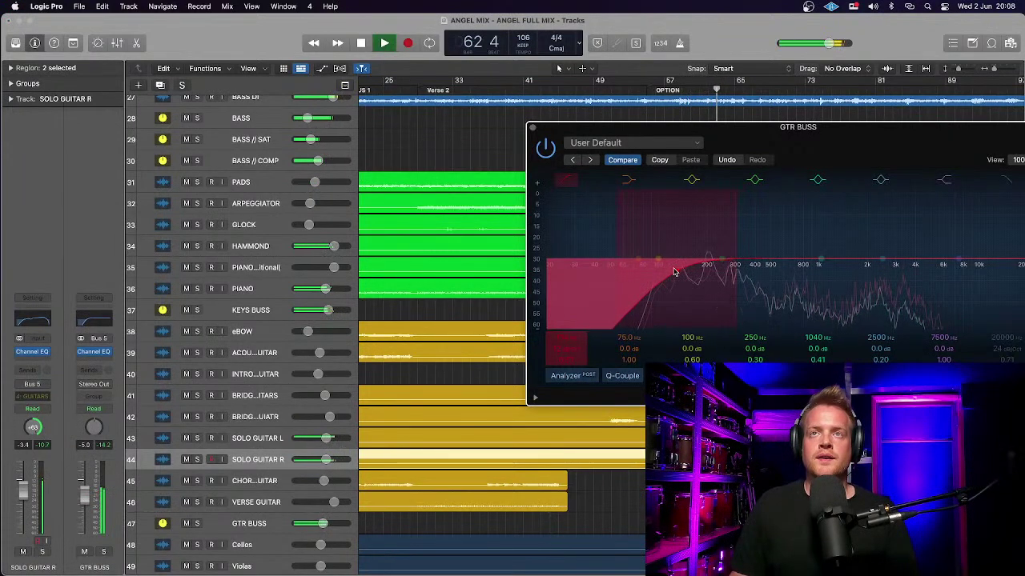
pyautogui.click(532, 127)
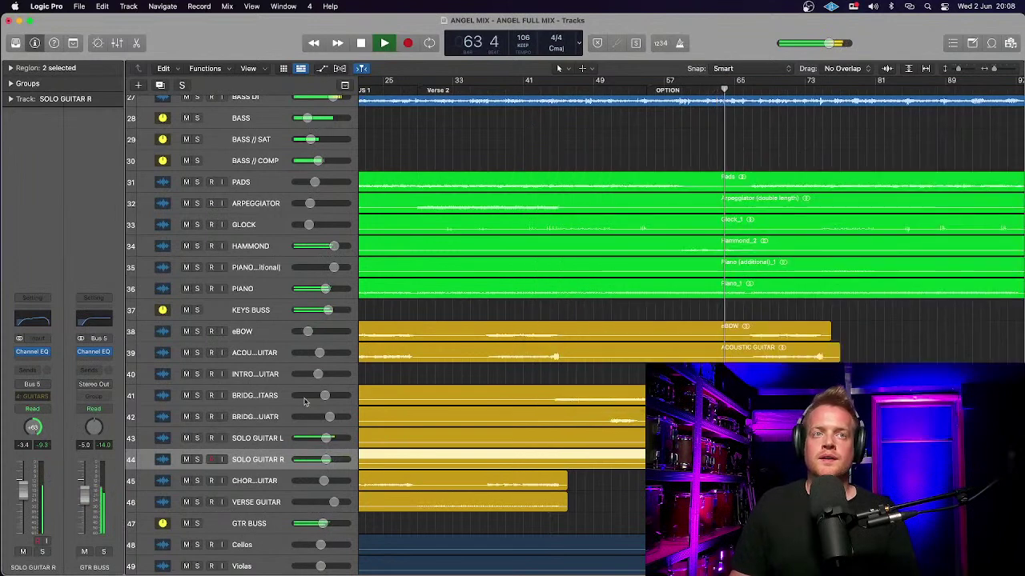
pyautogui.press('space')
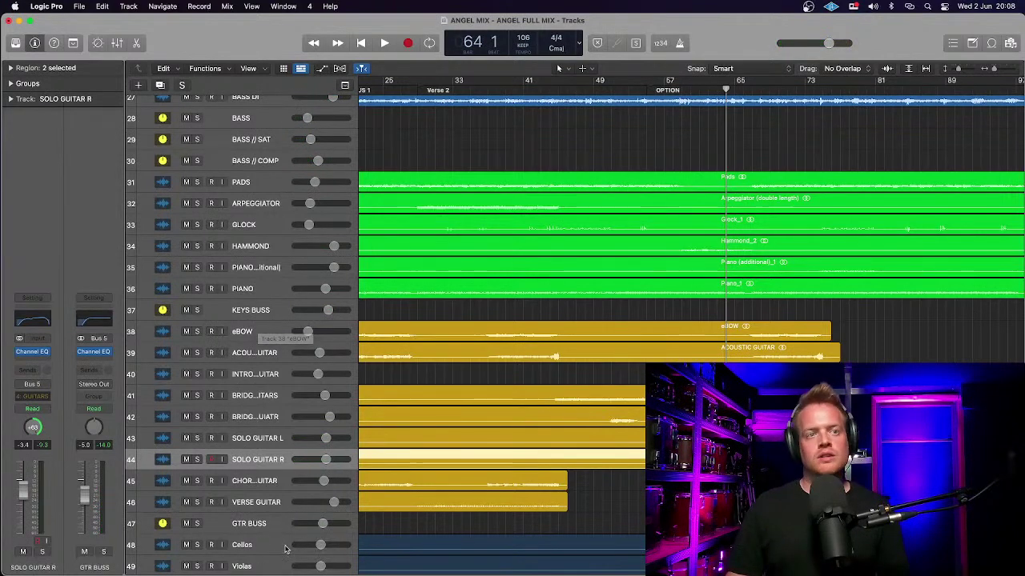
# Step: Select the BASS // SAT bus and show the tracks' volume automation, enlarging the timeline around the OPTION section
pyautogui.click(268, 160)
pyautogui.click(272, 142)
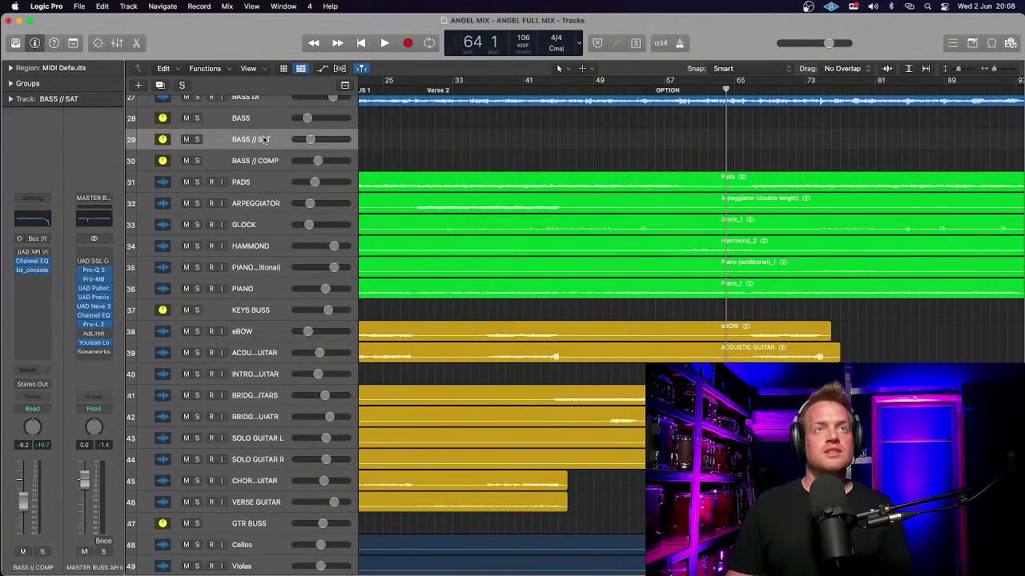
pyautogui.scroll(2, 279, 170)
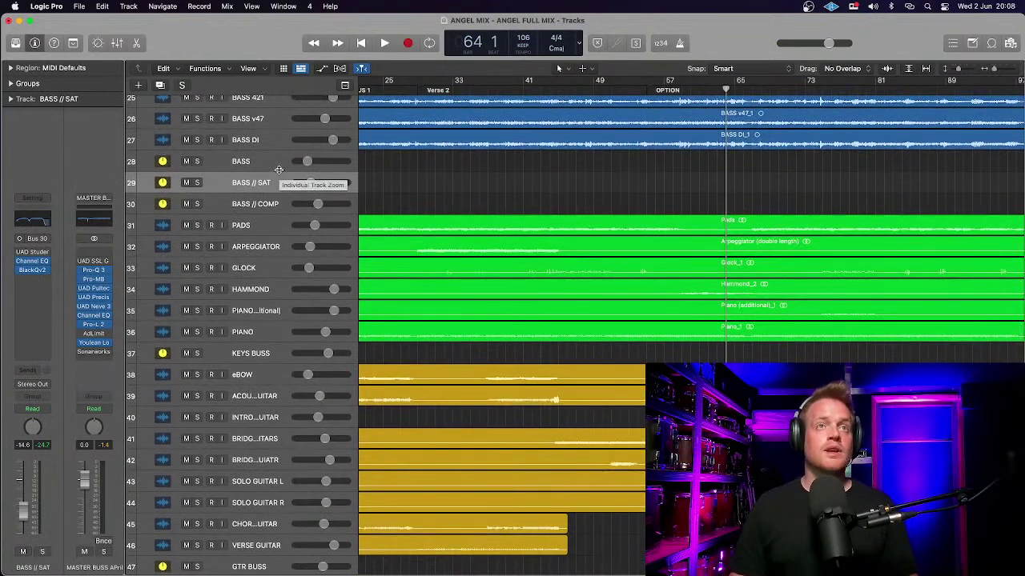
pyautogui.press('a')
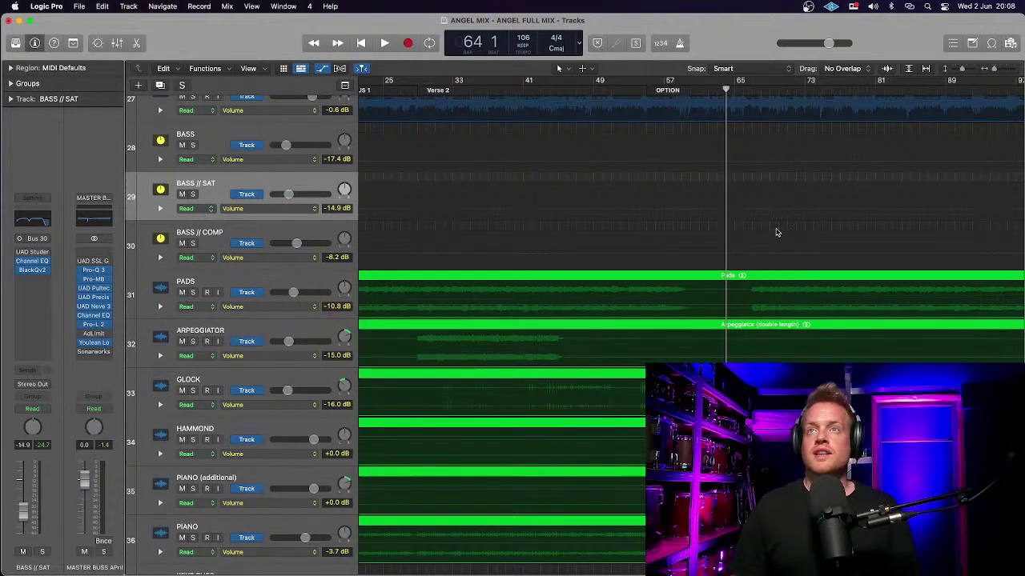
pyautogui.press('super+Right')
pyautogui.press('super+Right')
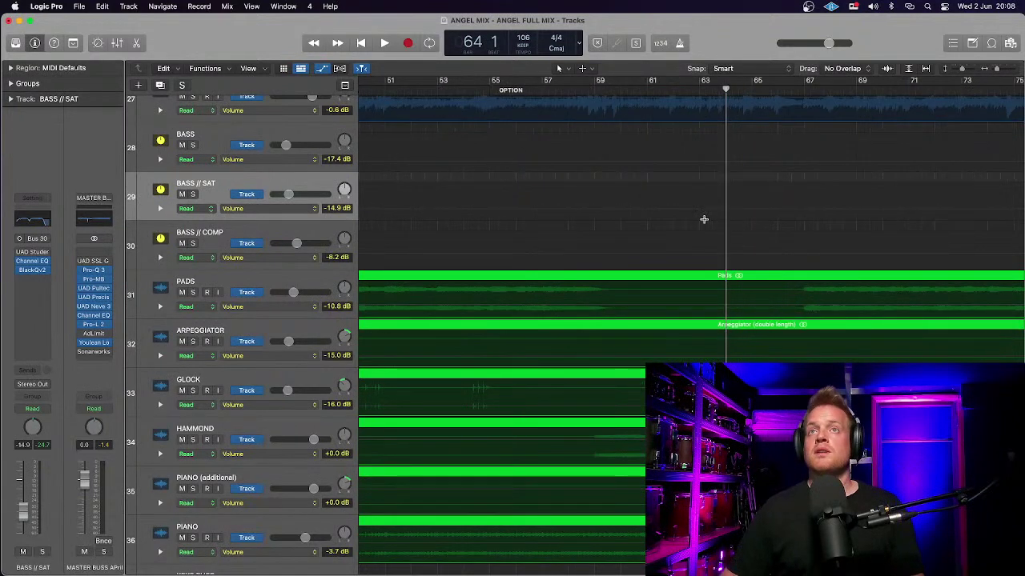
# Step: Play from bar 55 to bar 58 beat 4 and add a -14.9 dB volume automation point there on BASS // SAT
pyautogui.keyDown('alt'); pyautogui.click(491, 89); pyautogui.keyUp('alt')
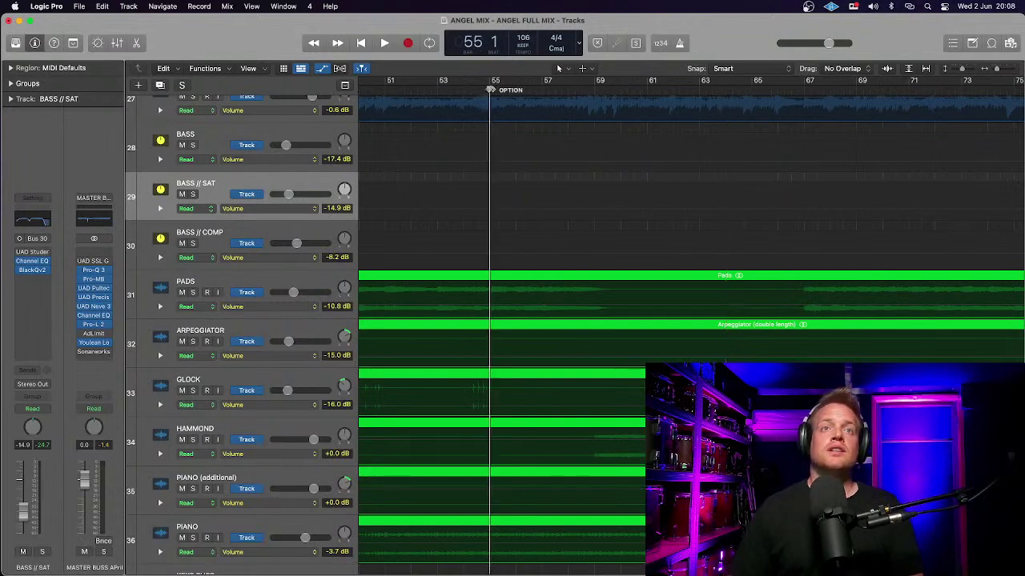
pyautogui.press('space')
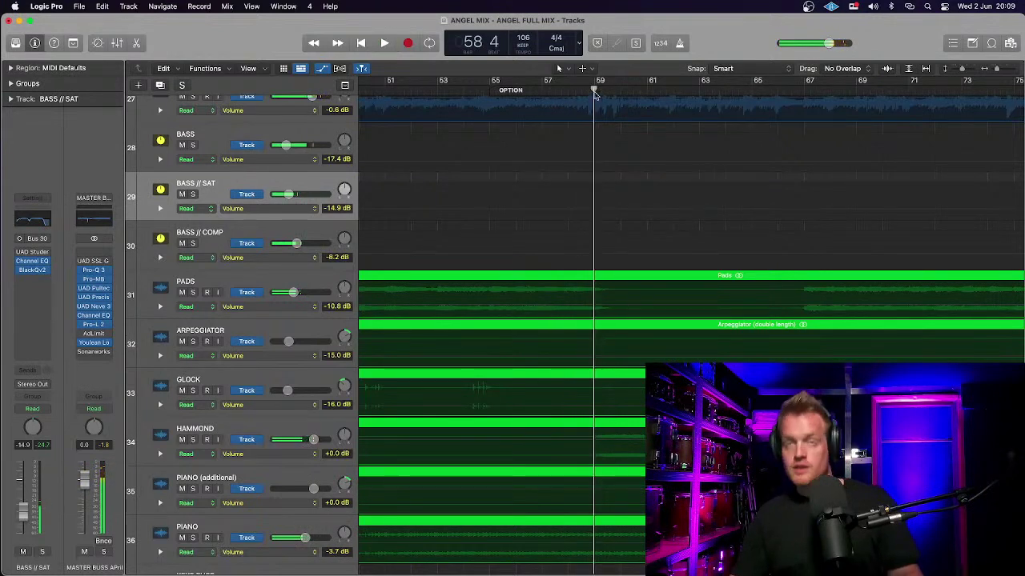
pyautogui.scroll(4, 594, 94)
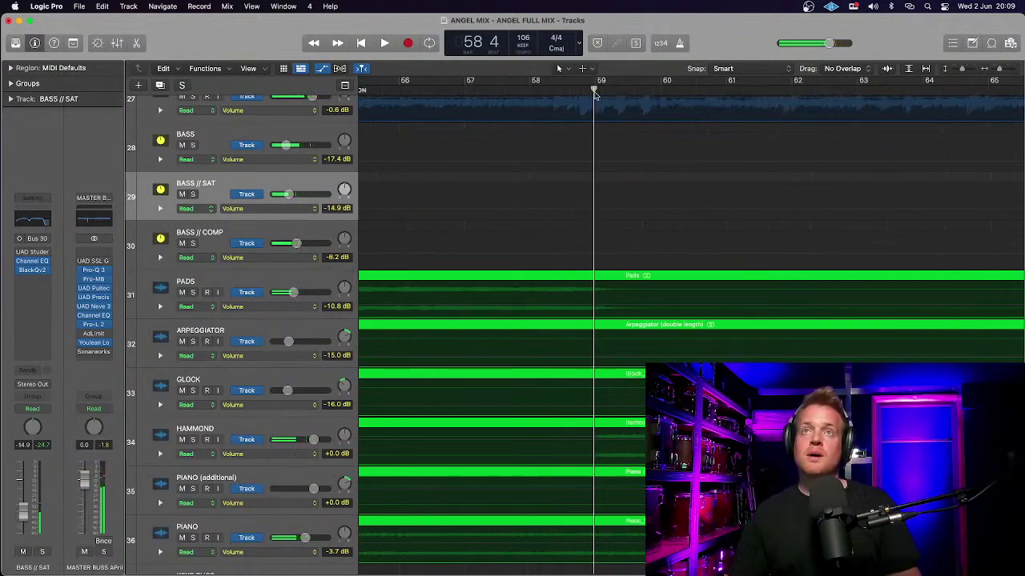
pyautogui.click(594, 213)
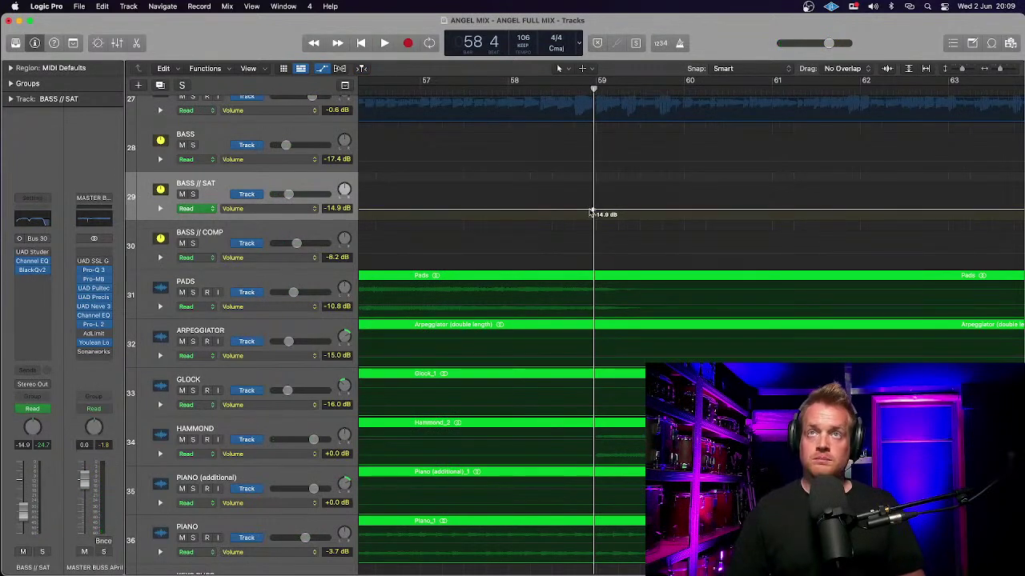
# Step: Add a second volume automation point on BASS // SAT just before bar 59 and raise the level from there to -2.1 dB
pyautogui.scroll(5, 596, 126)
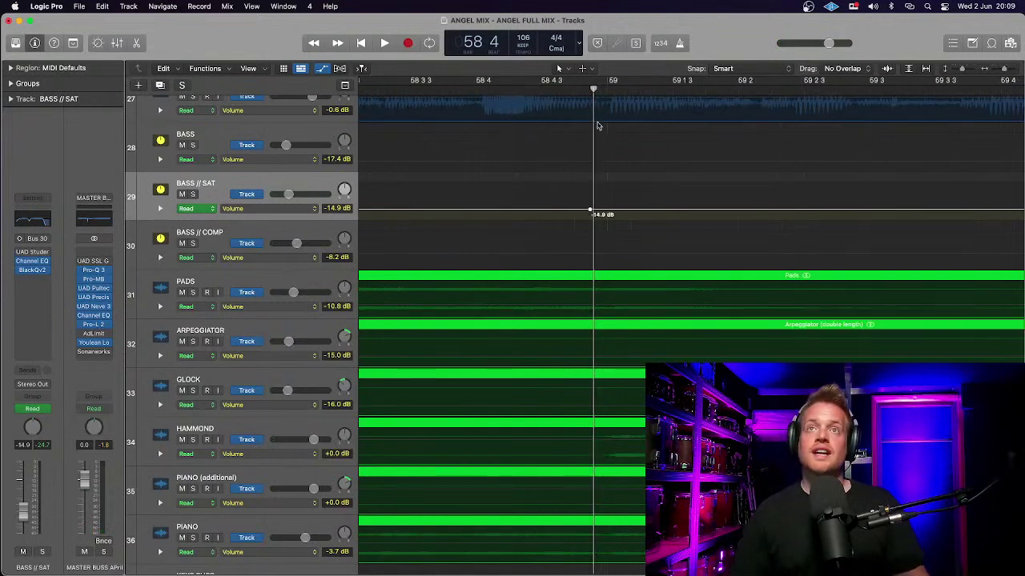
pyautogui.click(574, 91)
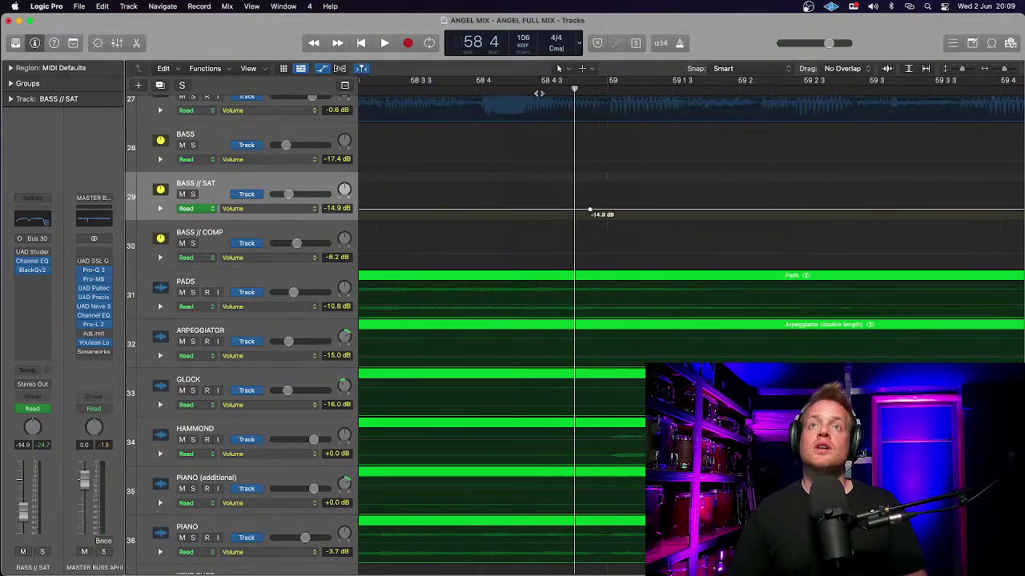
pyautogui.click(541, 92)
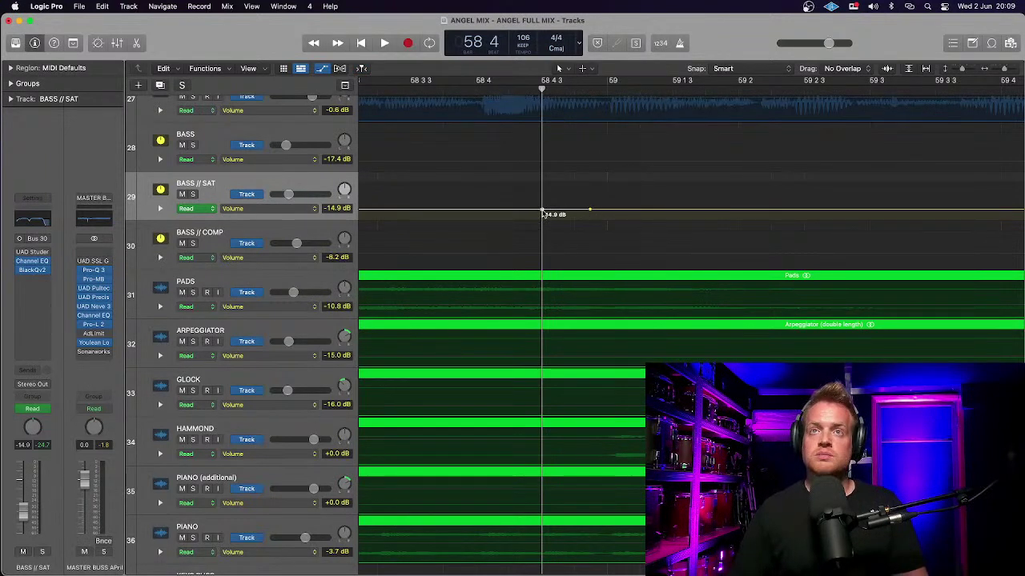
pyautogui.moveTo(543, 213); pyautogui.dragTo(577, 196)
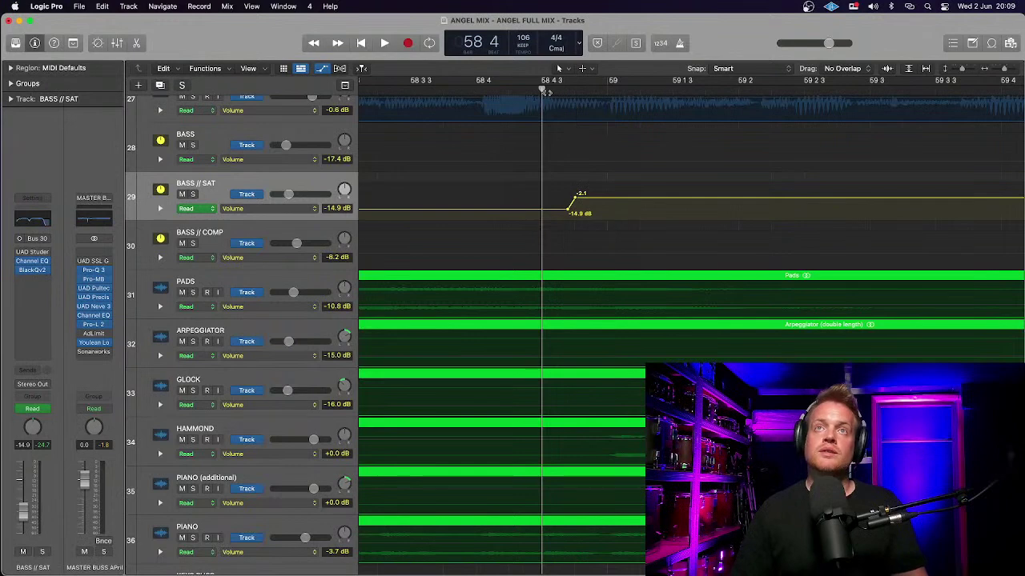
# Step: Play the mix across the BASS // SAT volume rise, starting just before bar 58 beat 4, and stop in bar 59
pyautogui.click(476, 90)
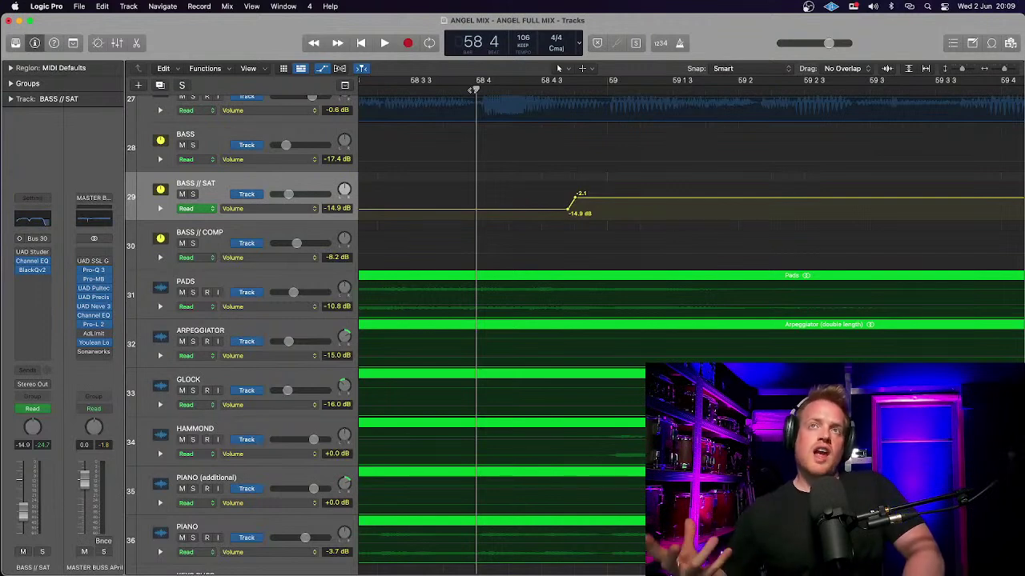
pyautogui.press('space')
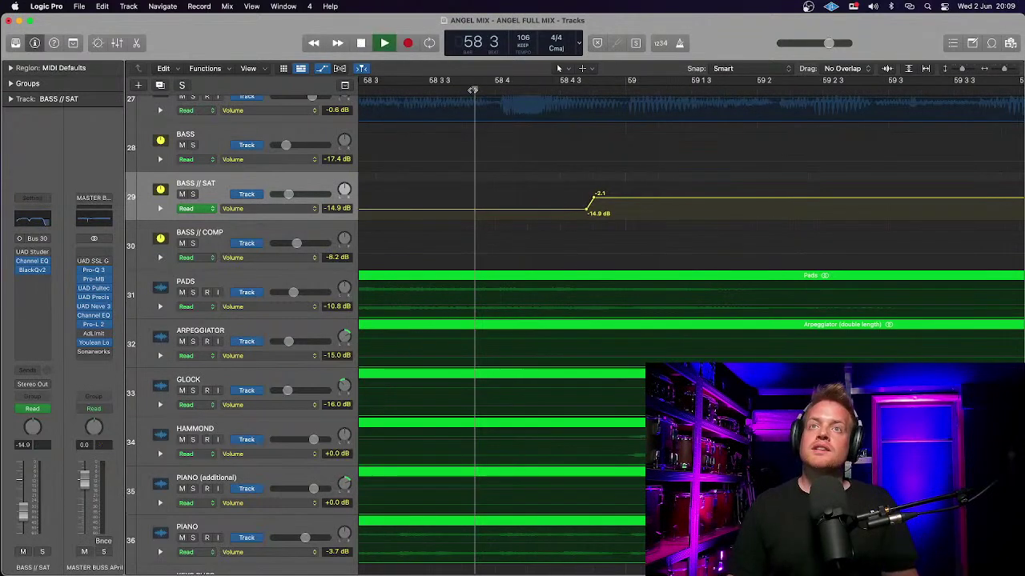
pyautogui.press('space')
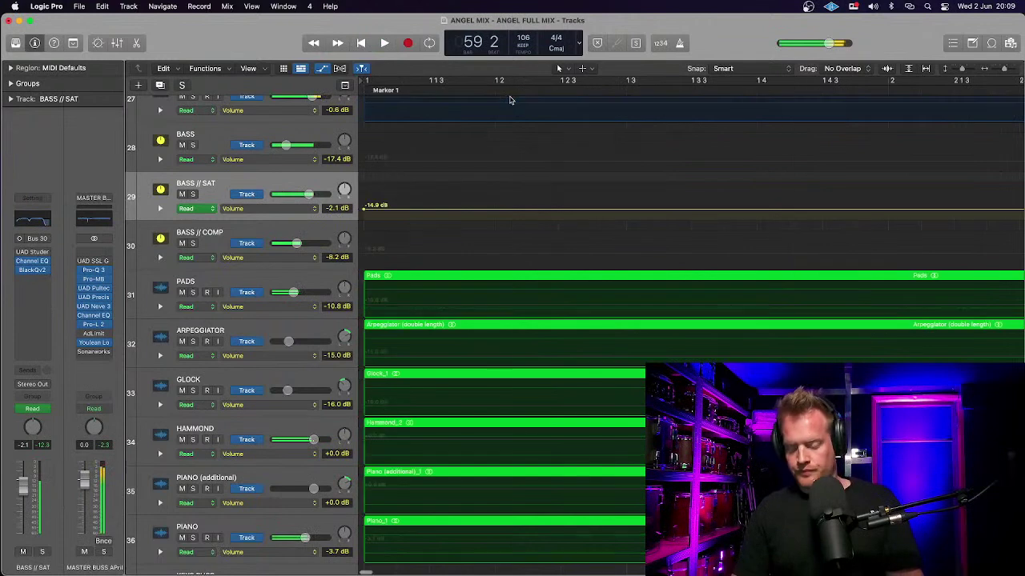
# Step: Play the mix from bar 54 through the volume rise, lower the raised BASS // SAT automation to -5.0 dB, and stop playback
pyautogui.press('super+Left')
pyautogui.press('super+Left')
pyautogui.press('super+Left')
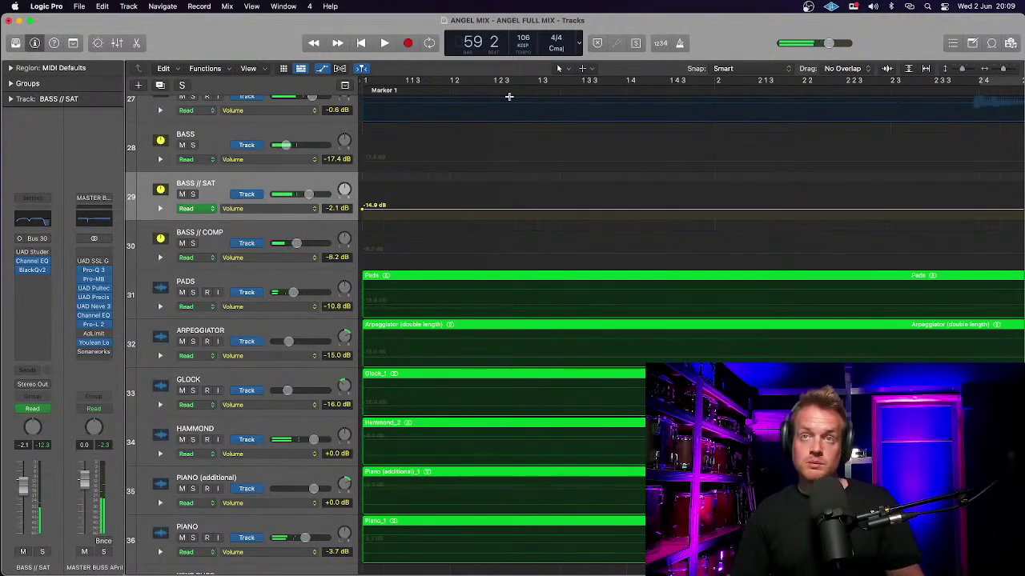
pyautogui.press('super+Left')
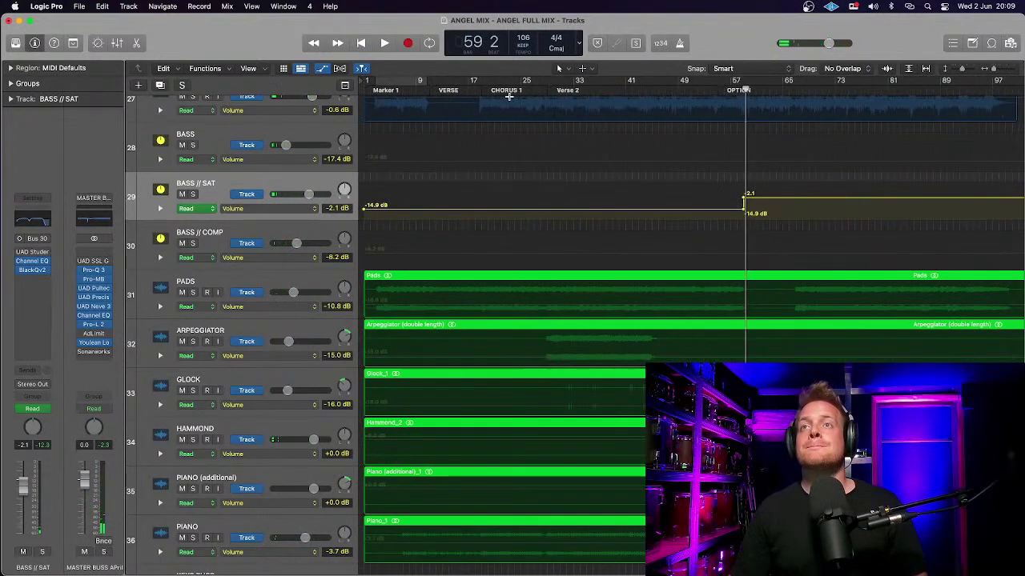
pyautogui.click(714, 93)
pyautogui.press('space')
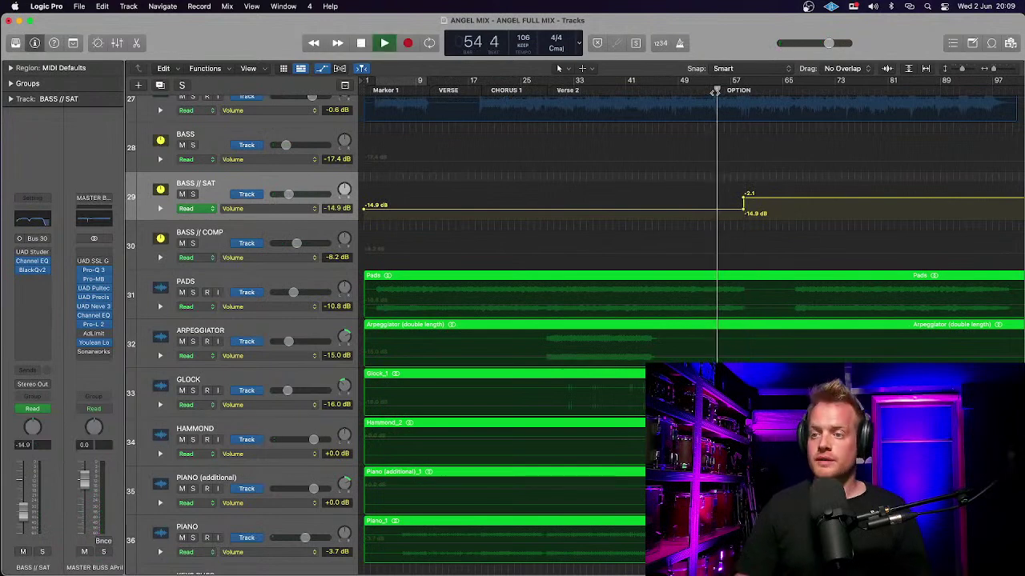
pyautogui.press('super+Right')
pyautogui.press('super+Right')
pyautogui.press('super+Right')
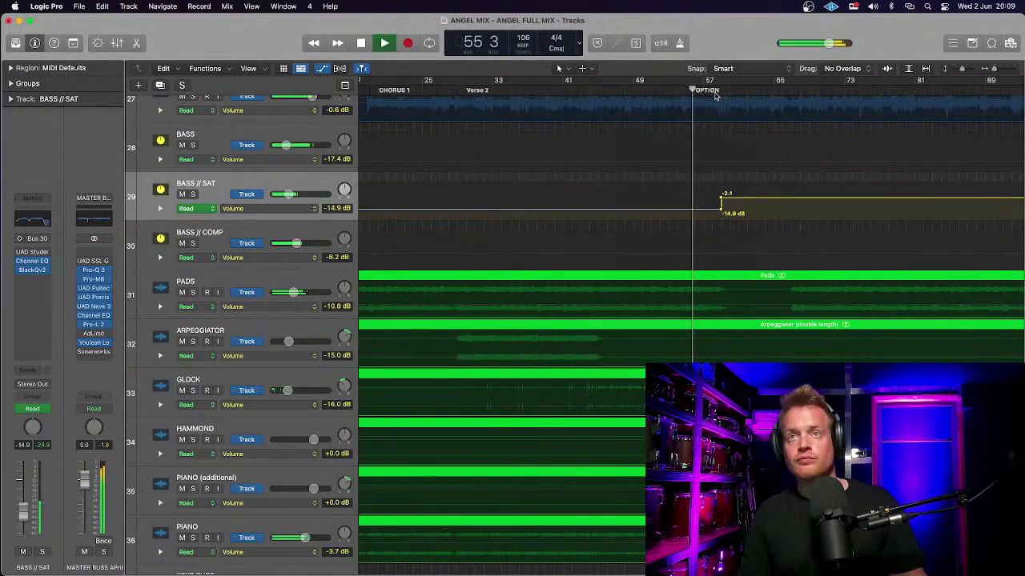
pyautogui.scroll(3, 708, 128)
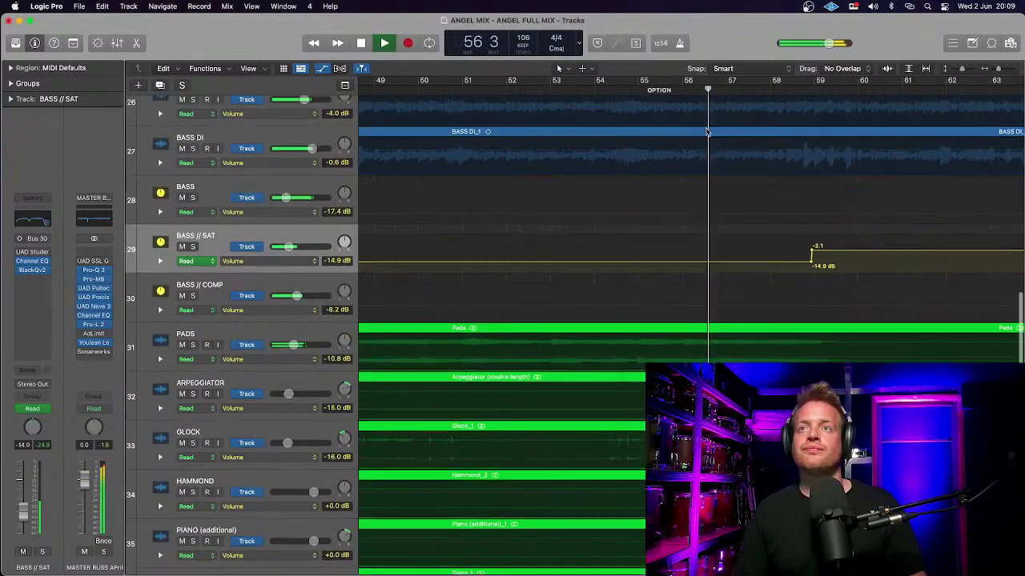
pyautogui.press('super+Right')
pyautogui.scroll(2, 706, 132)
pyautogui.hscroll(3, 706, 132)
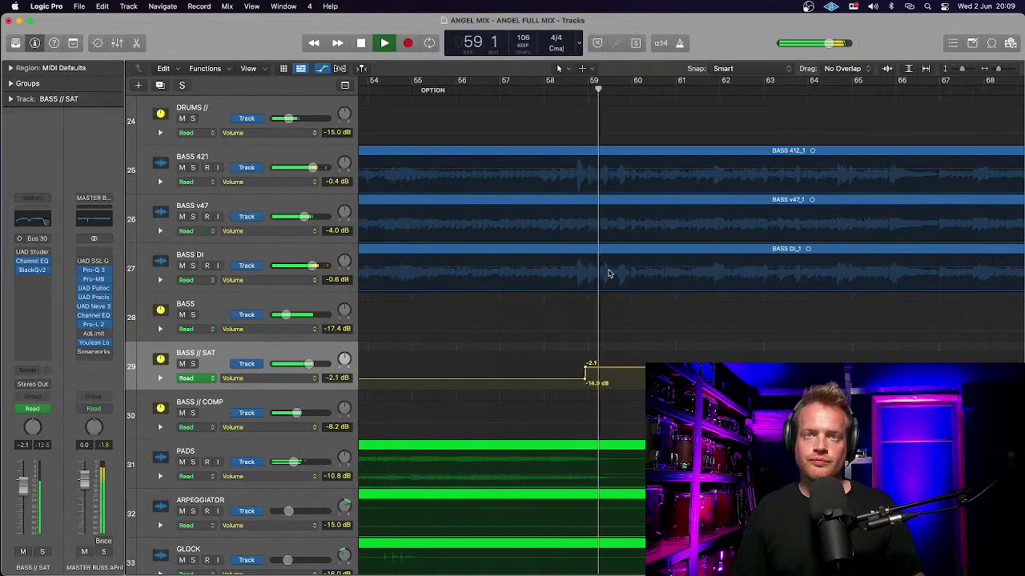
pyautogui.moveTo(588, 371); pyautogui.dragTo(591, 373)
pyautogui.press('space')
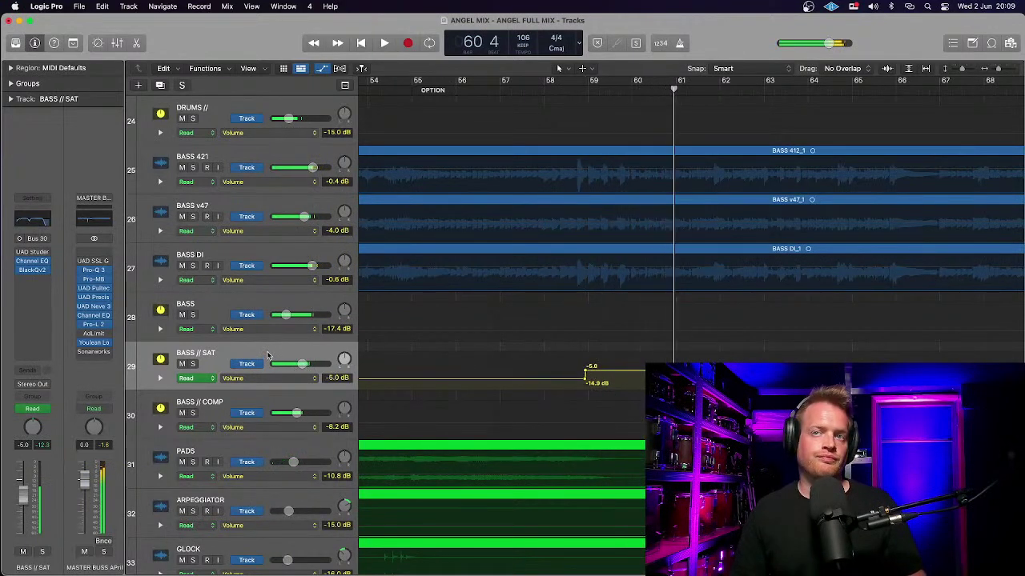
# Step: In BASS // SAT's Channel EQ, change the 300 Hz cut to 302 Hz, -6.1 dB, Q 0.71, and raise and soften the high cut with Q 0.51
pyautogui.doubleClick(267, 353)
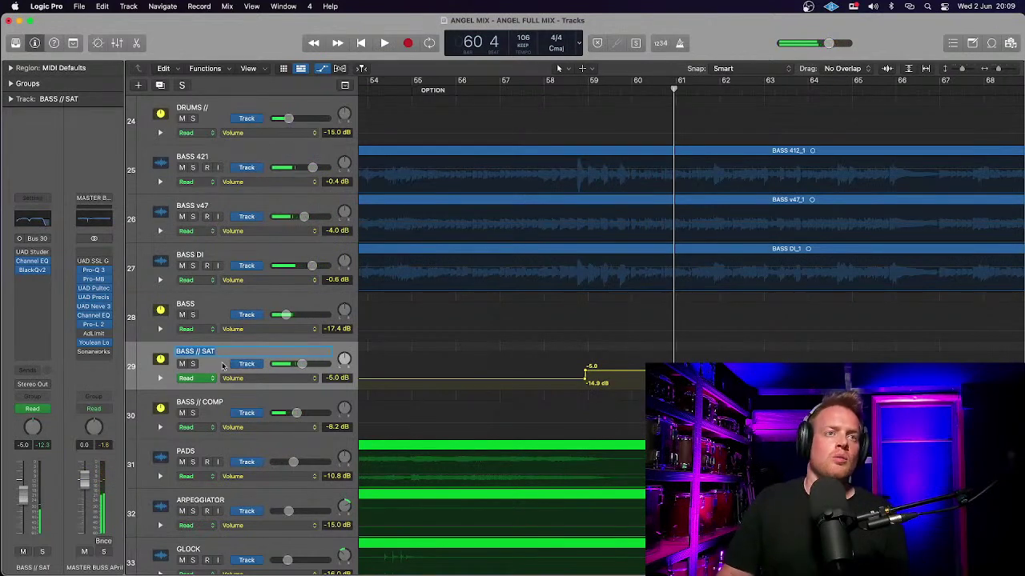
pyautogui.click(36, 221)
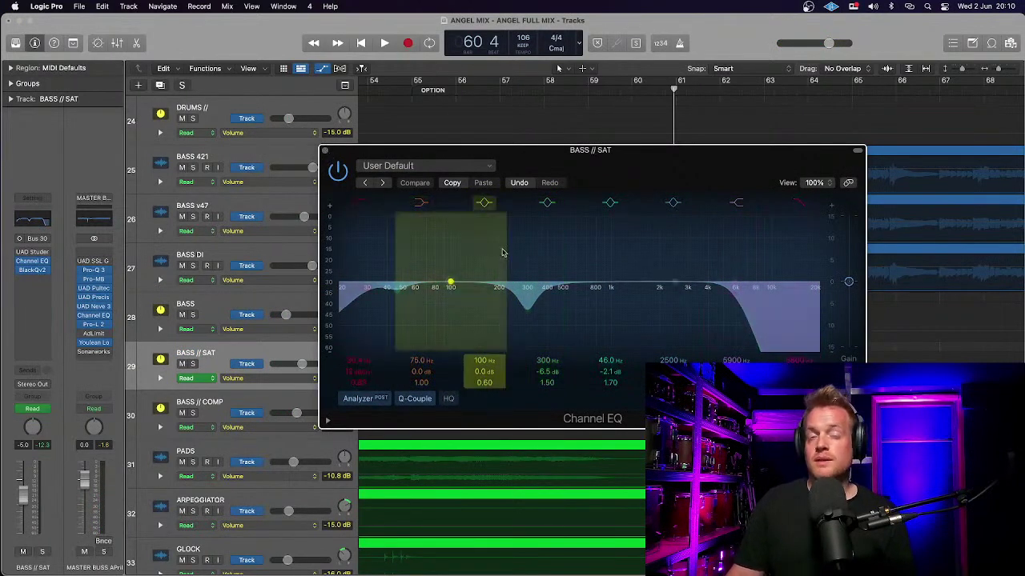
pyautogui.moveTo(546, 159); pyautogui.dragTo(358, 76)
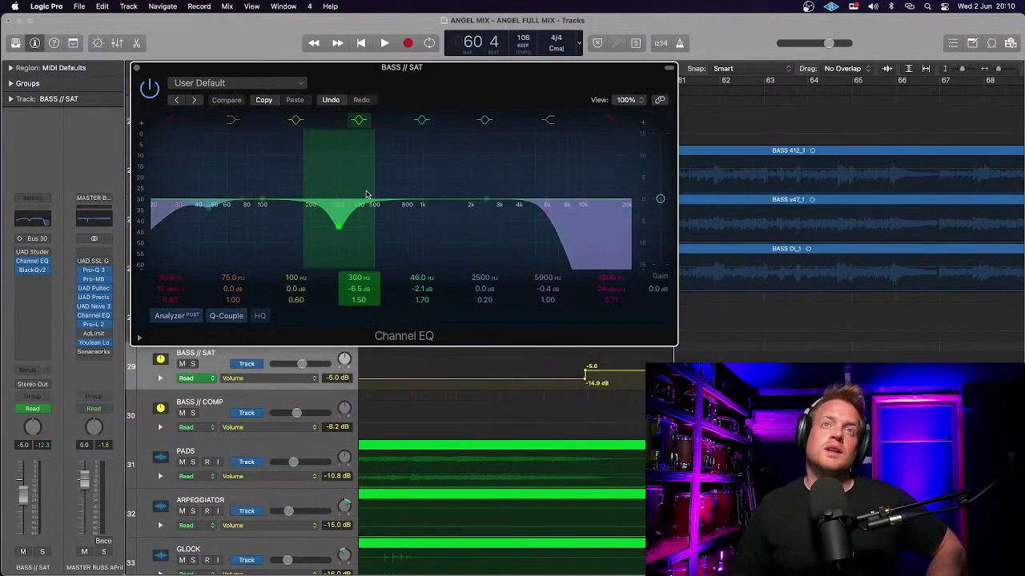
pyautogui.moveTo(372, 184); pyautogui.dragTo(382, 187)
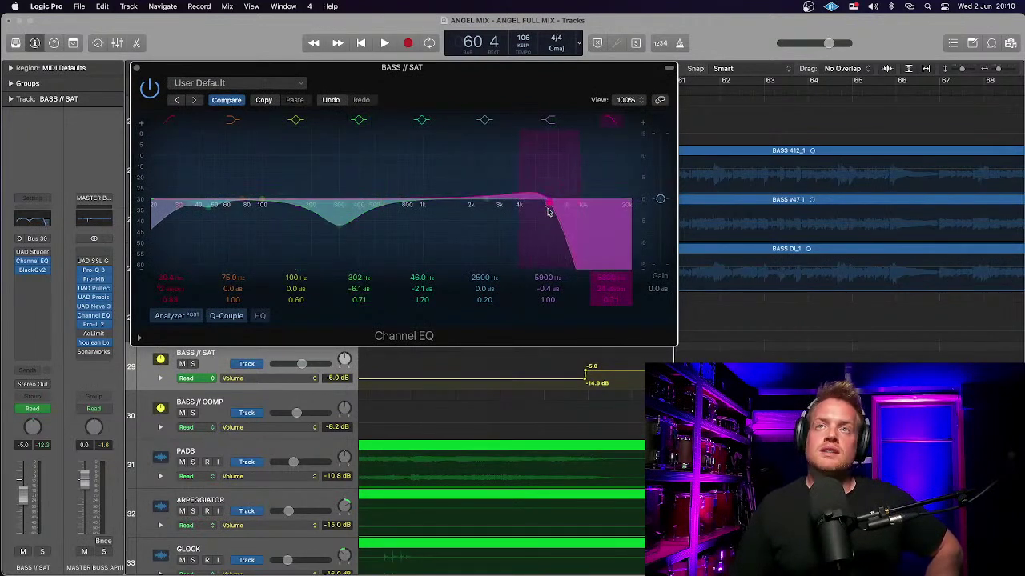
pyautogui.moveTo(548, 210); pyautogui.dragTo(550, 223)
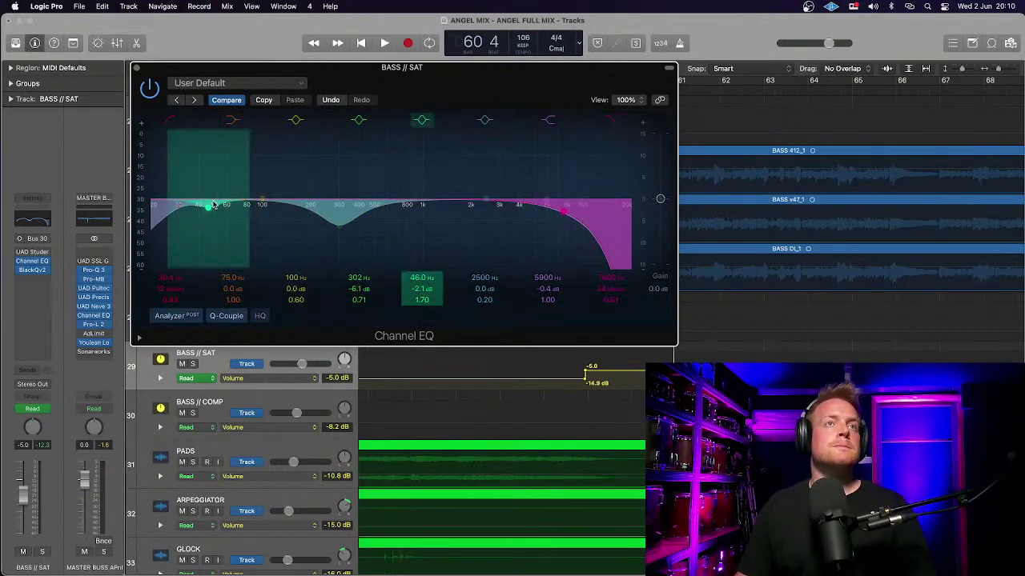
# Step: Bypass and re-enable the BASS // SAT Channel EQ, raise its low-cut frequency slightly, and close it
pyautogui.click(149, 90)
pyautogui.click(150, 90)
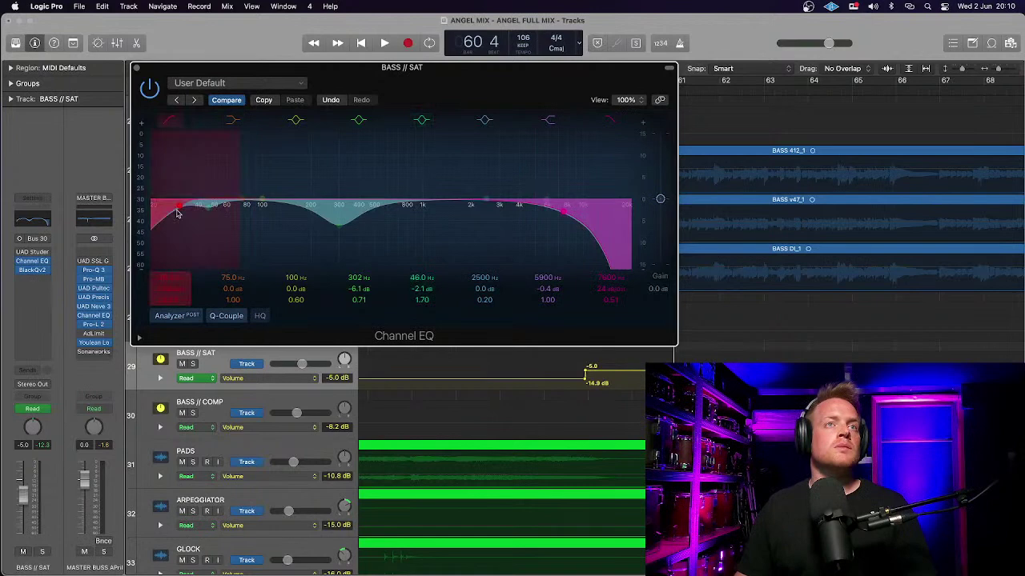
pyautogui.moveTo(177, 212); pyautogui.dragTo(184, 217)
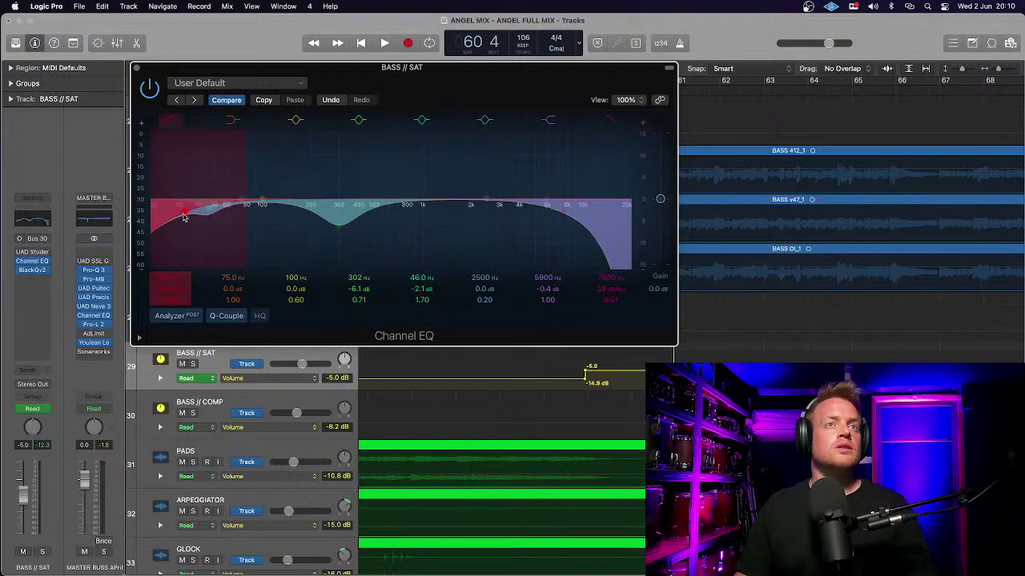
pyautogui.press('super+w')
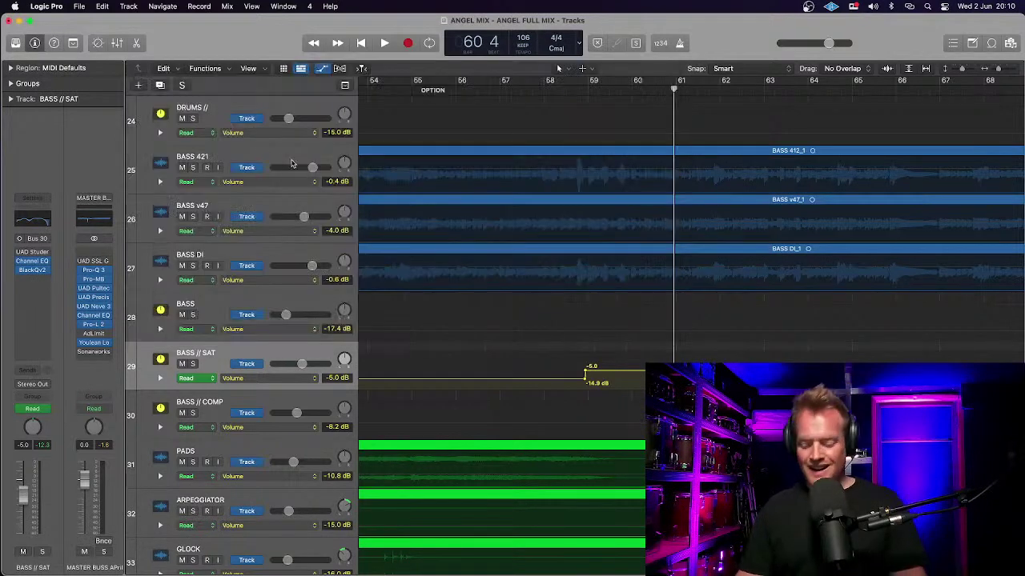
# Step: Play the mix from about bar 56, set the raised BASS // SAT volume automation to -10.2 dB while listening, and stop playback
pyautogui.click(521, 88)
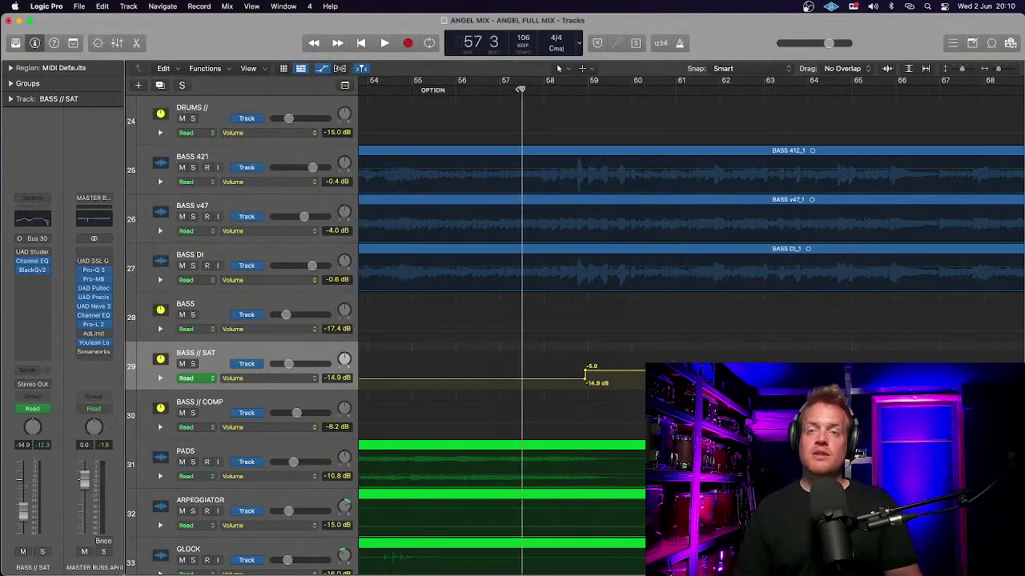
pyautogui.click(593, 373)
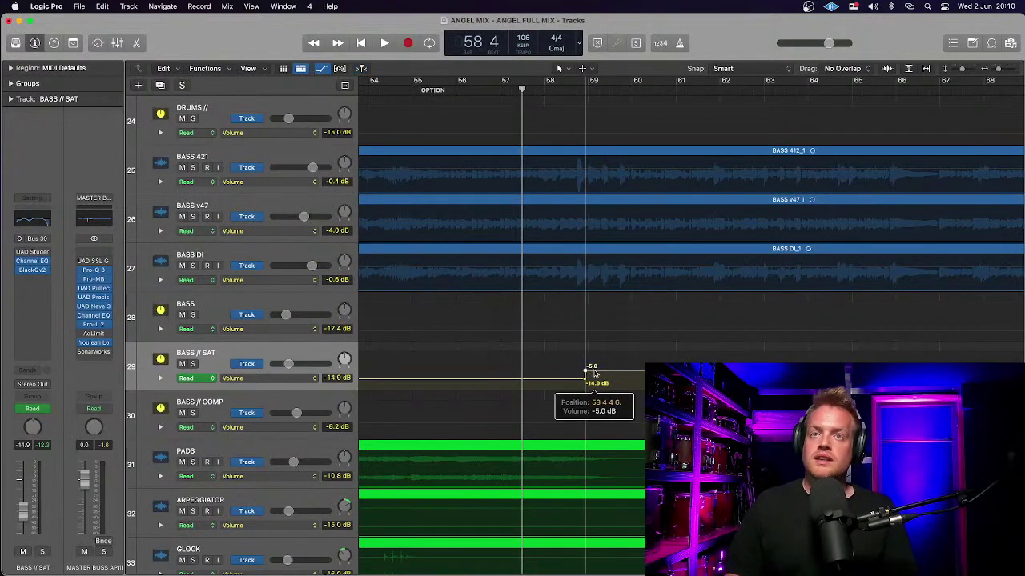
pyautogui.press('space')
pyautogui.click(453, 89)
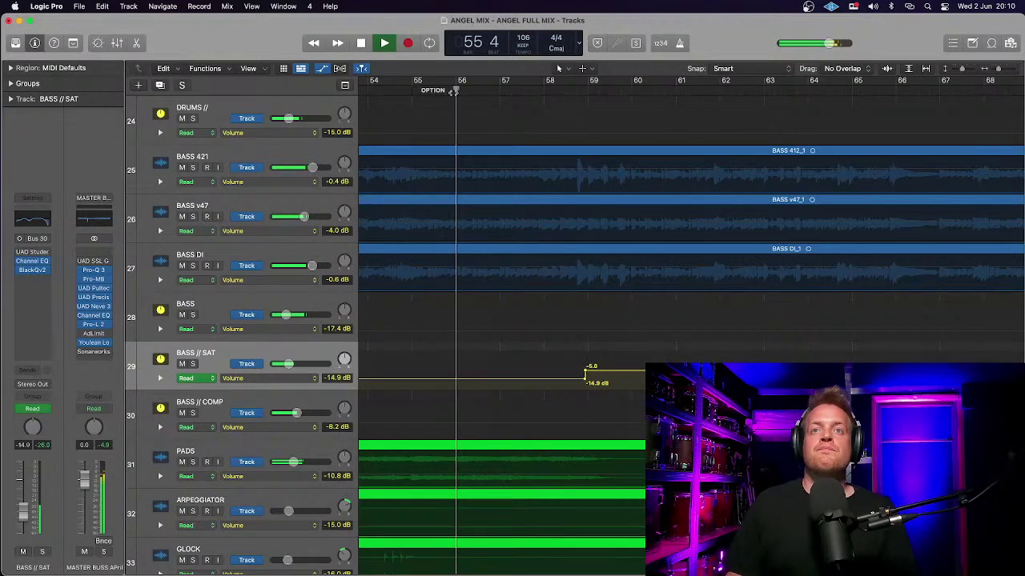
pyautogui.moveTo(591, 373); pyautogui.dragTo(607, 368)
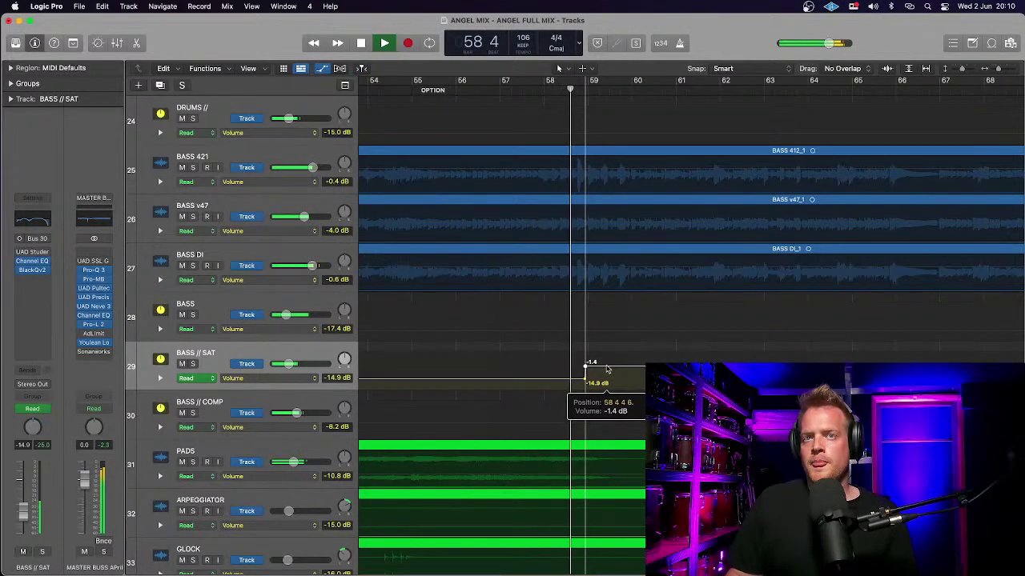
pyautogui.moveTo(607, 369)
pyautogui.mouseDown()
pyautogui.moveTo(606, 398)
pyautogui.moveTo(603, 379)
pyautogui.mouseUp()
pyautogui.press('space')
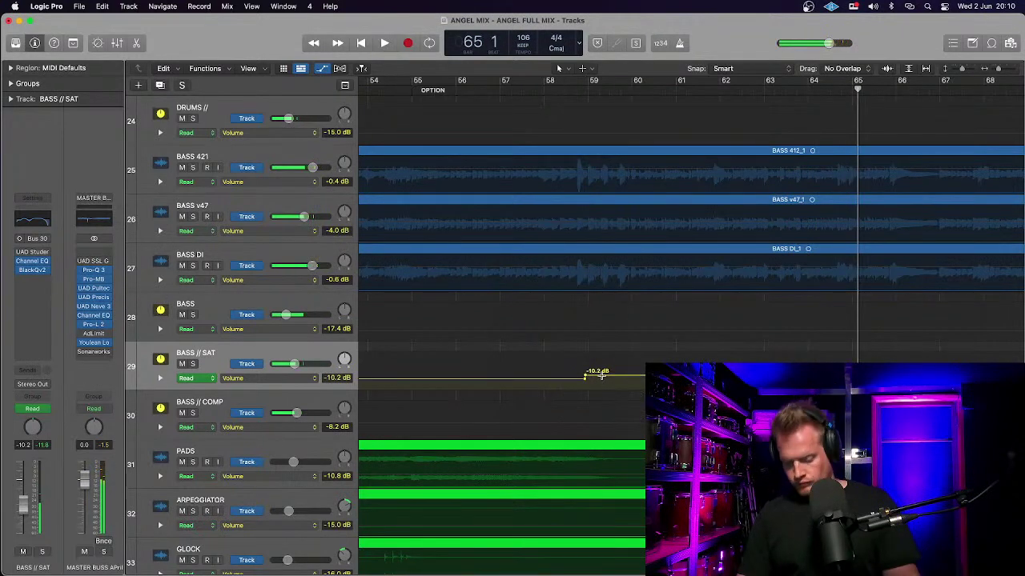
# Step: Open the BlackQv2 plug-in on BASS // SAT to review its settings and close it
pyautogui.press('super+Left')
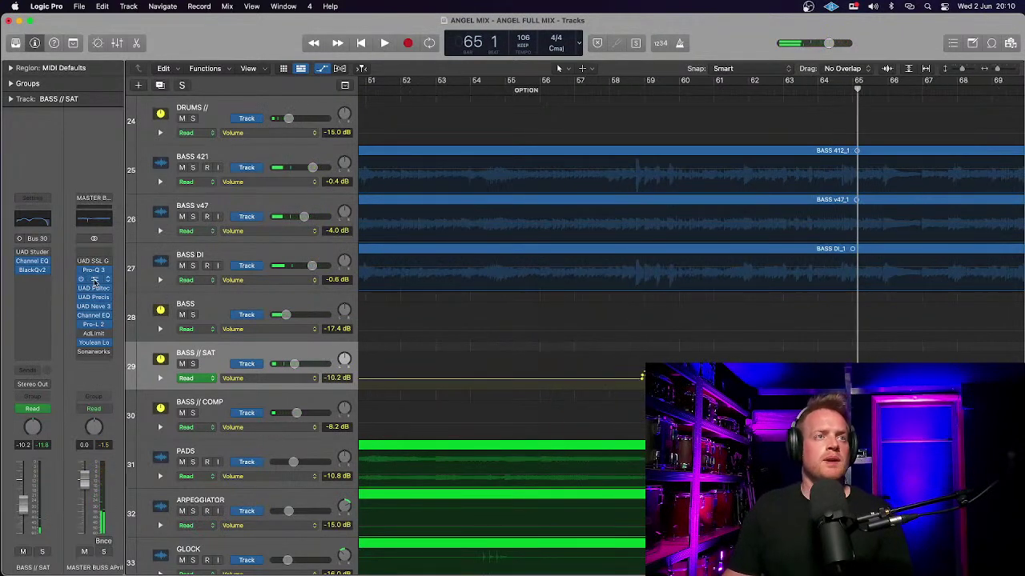
pyautogui.click(32, 270)
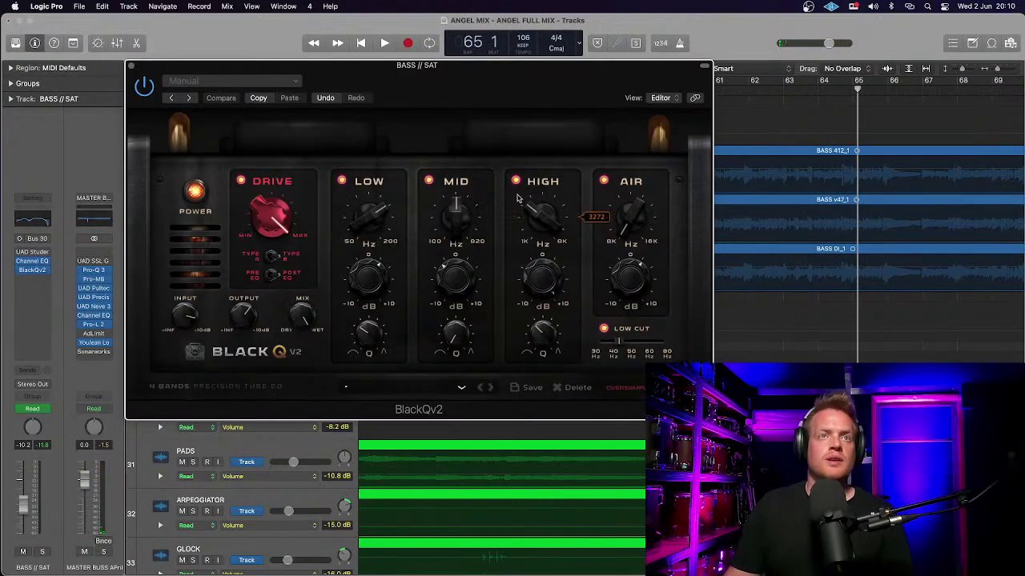
pyautogui.click(131, 66)
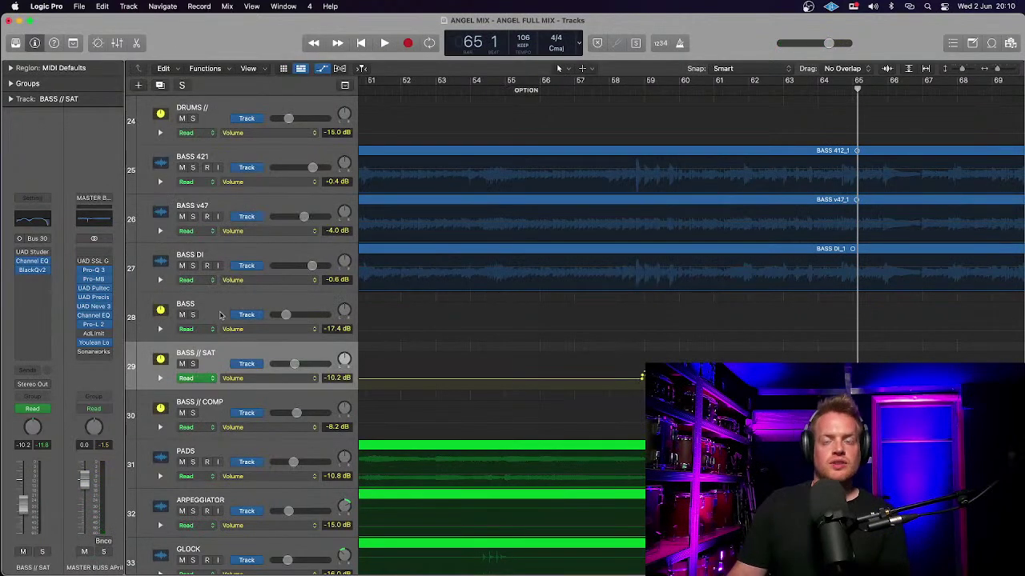
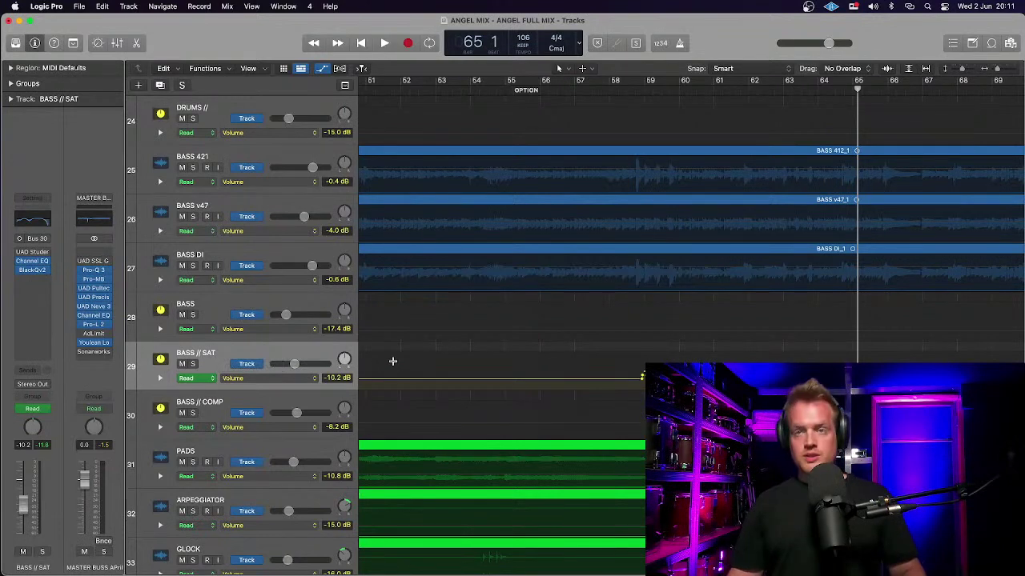
# Step: Play the mix from about bar 66 to hear the transition into bar 67, and stop playback
pyautogui.press('super+Left')
pyautogui.hscroll(8, 670, 297)
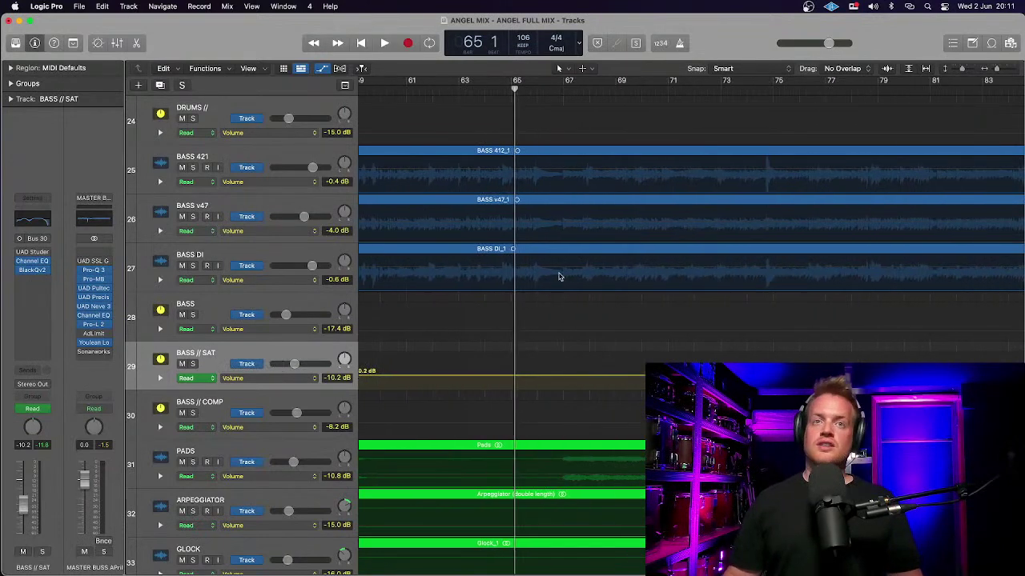
pyautogui.hscroll(-3, 560, 276)
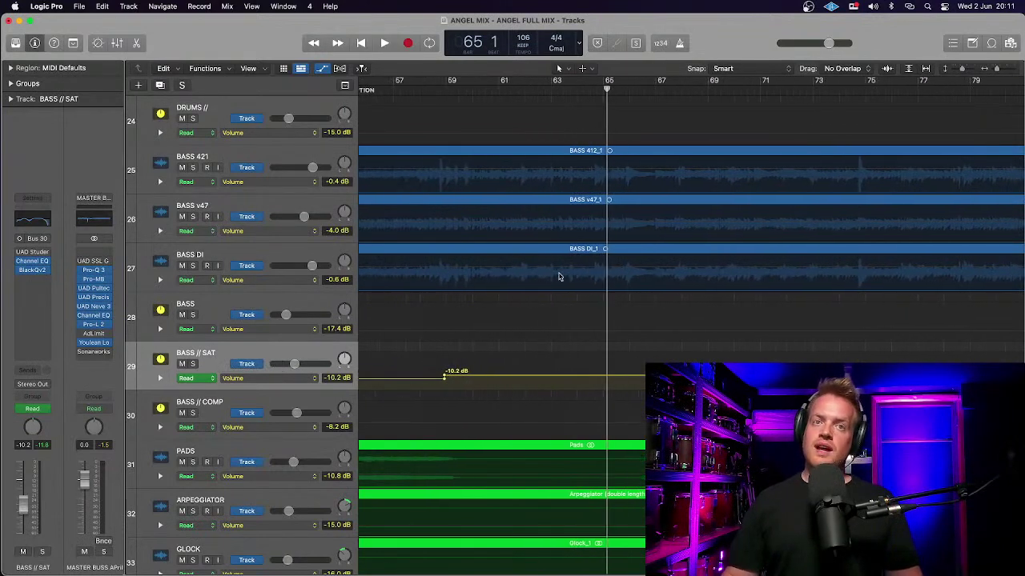
pyautogui.click(640, 92)
pyautogui.press('super+Right')
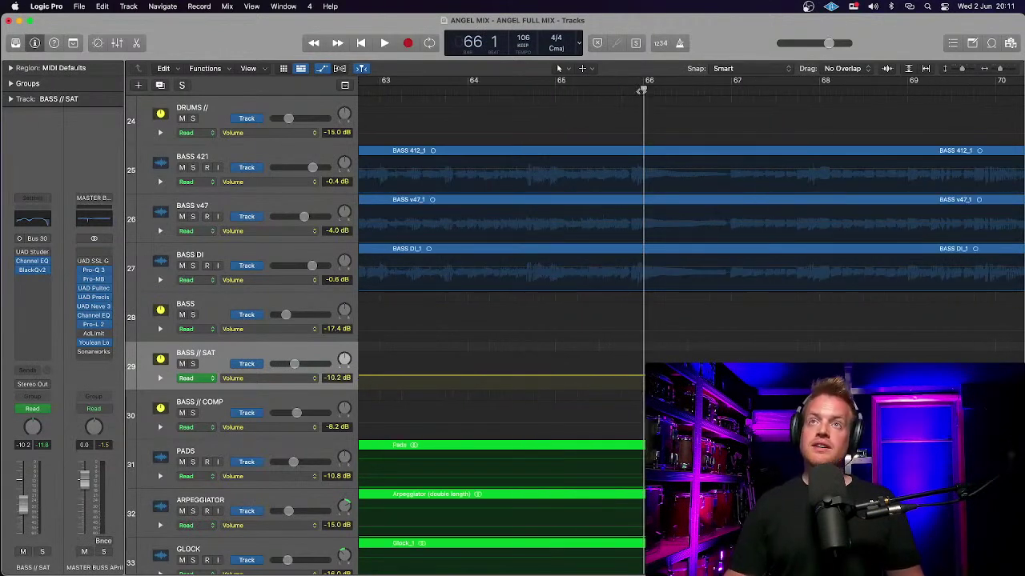
pyautogui.click(620, 91)
pyautogui.press('space')
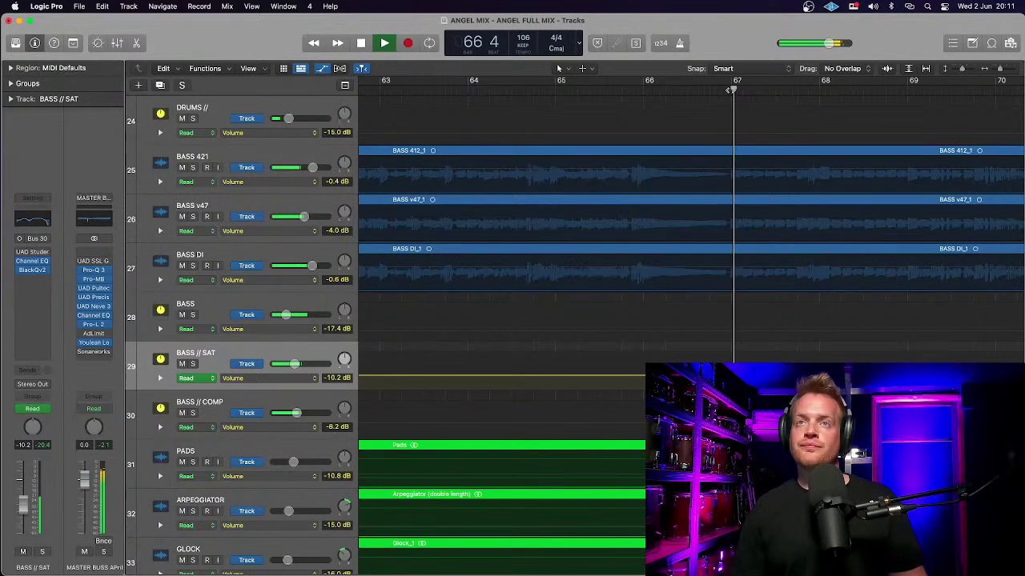
pyautogui.press('space')
# Step: Hide the track automation and look through the BASS 421, BASS v47, BASS DI and BASS channel strips across the whole song
pyautogui.scroll(-5, 730, 112)
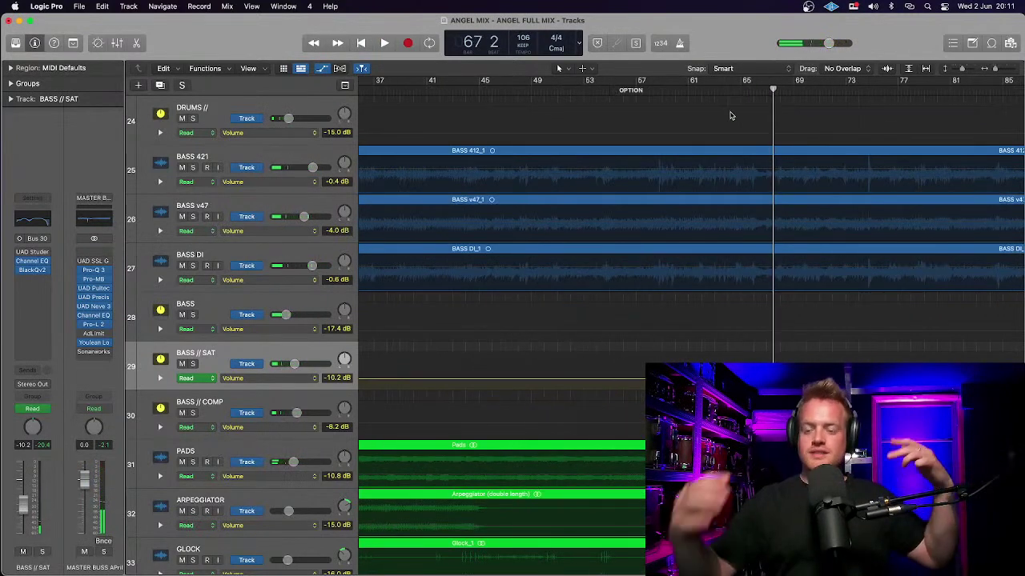
pyautogui.scroll(-3, 730, 112)
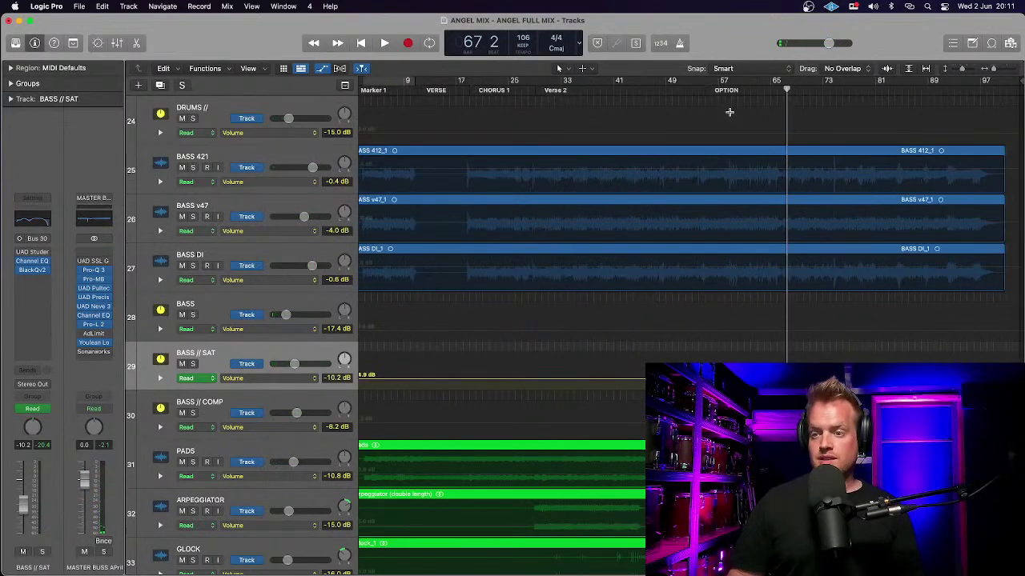
pyautogui.hscroll(-1, 754, 148)
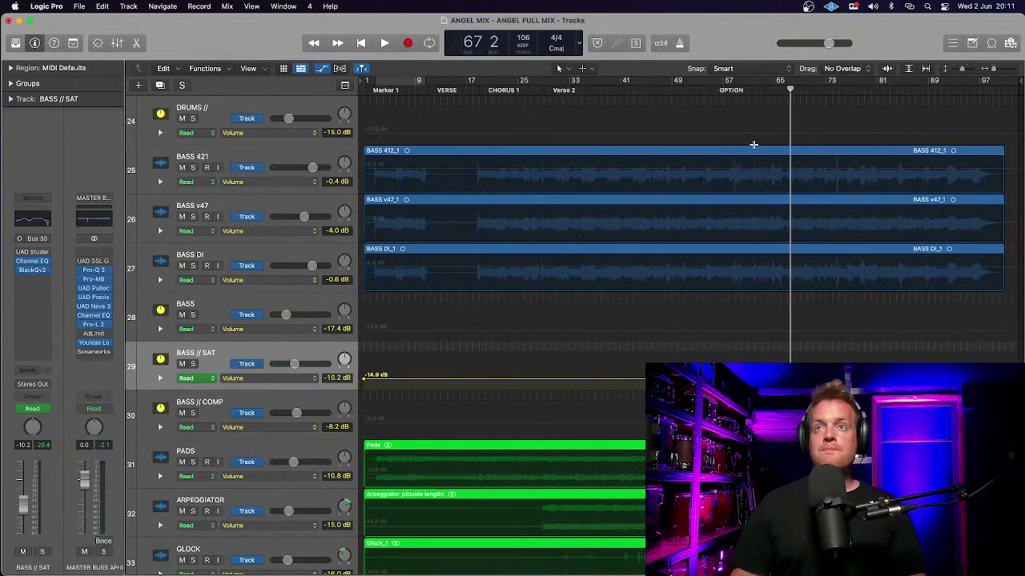
pyautogui.scroll(-4, 754, 145)
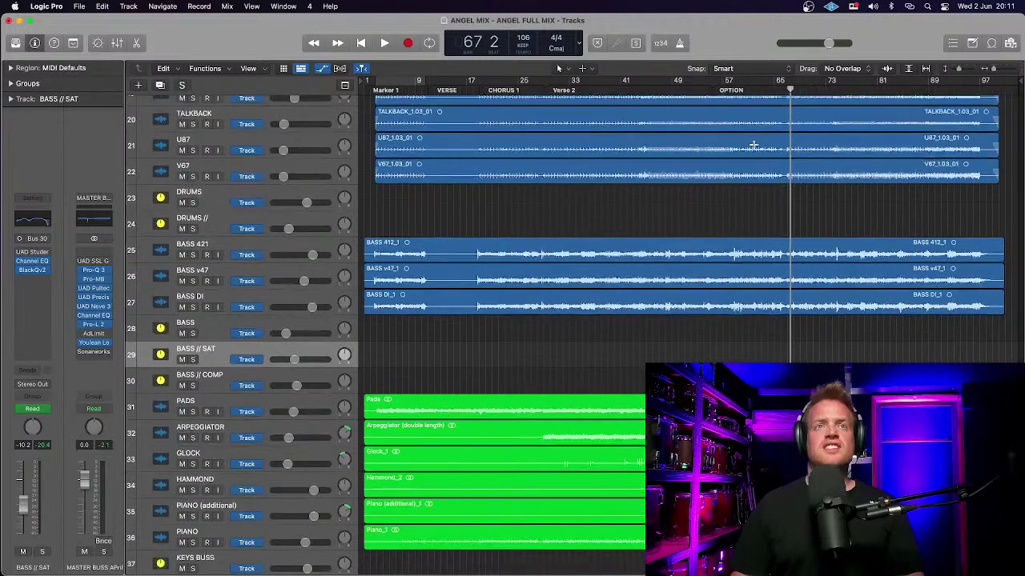
pyautogui.click(283, 327)
pyautogui.click(284, 256)
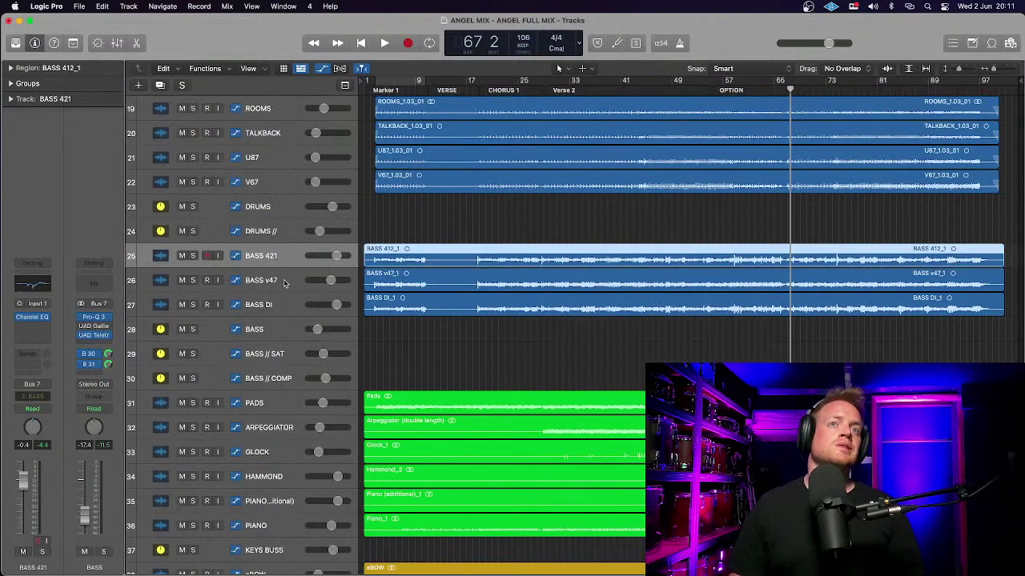
pyautogui.click(284, 280)
pyautogui.click(284, 305)
pyautogui.click(284, 329)
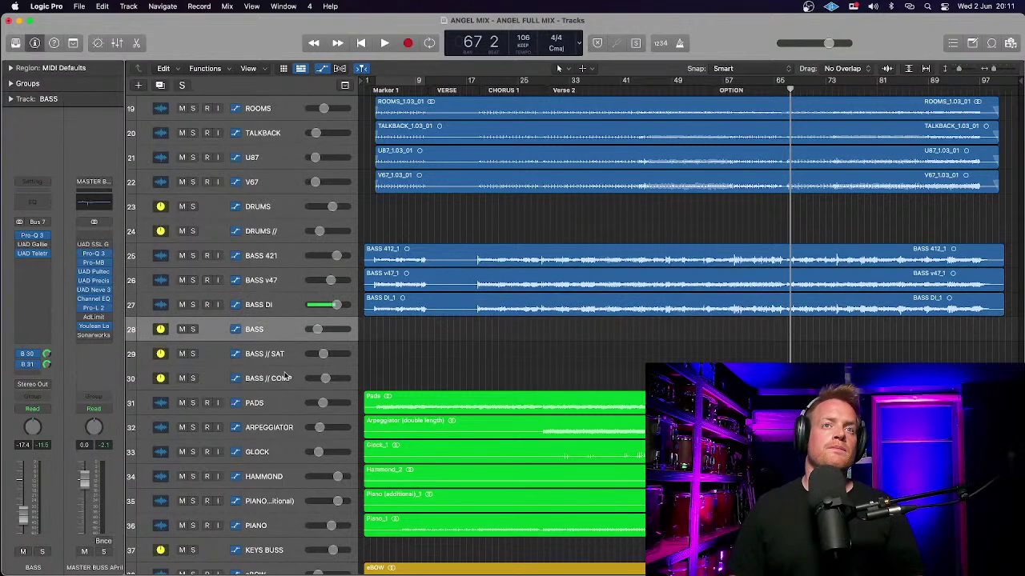
# Step: Play the opening bars of the song from bar 1 and stop playback
pyautogui.press('Return')
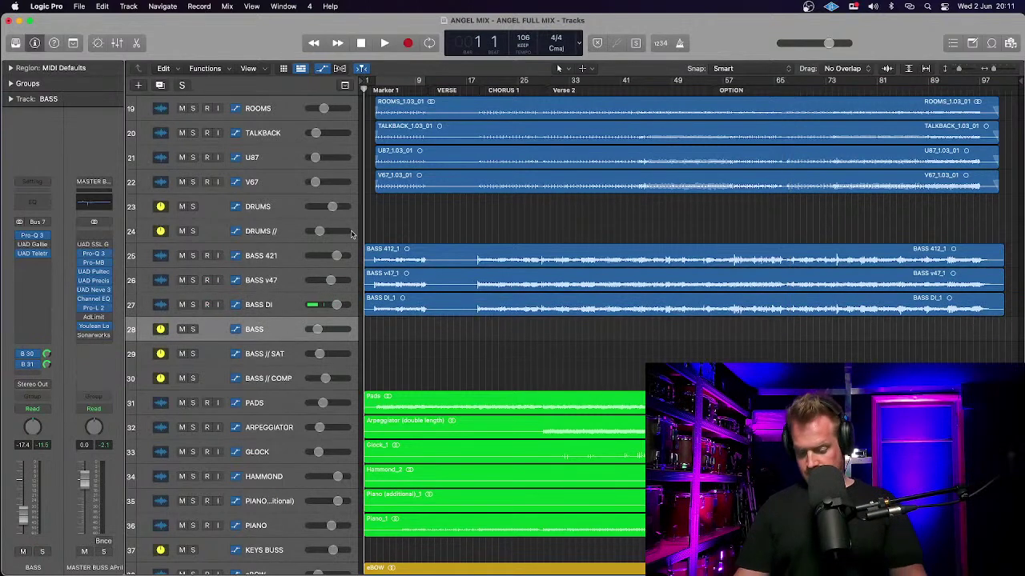
pyautogui.press('super+Right')
pyautogui.press('super+Right')
pyautogui.press('super+Right')
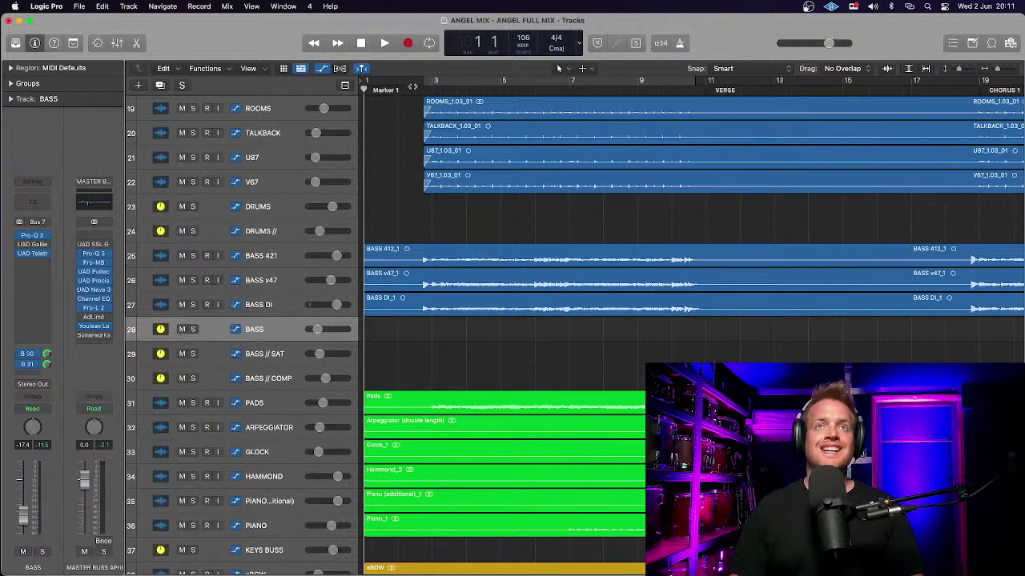
pyautogui.press('space')
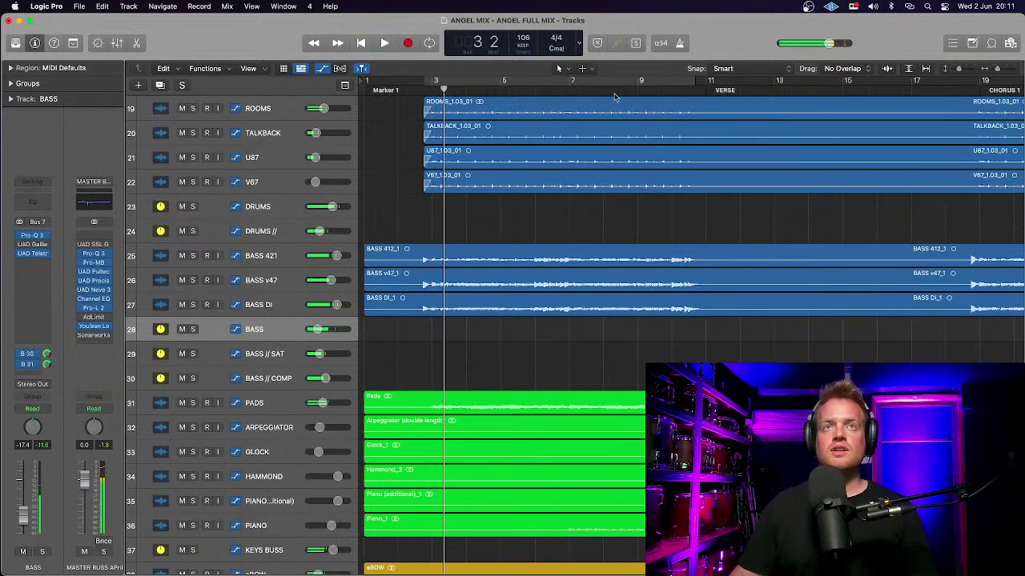
pyautogui.press('space')
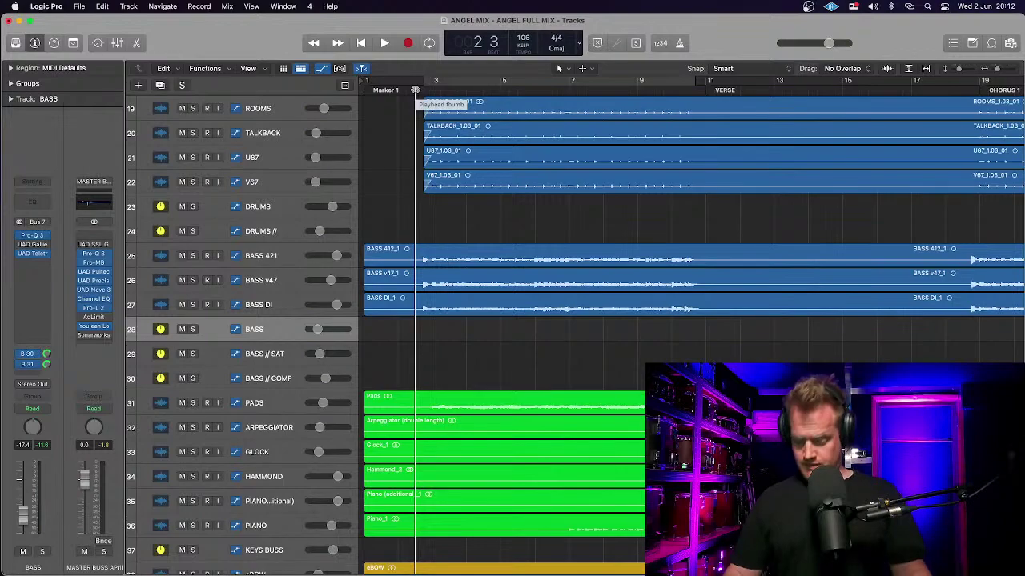
# Step: Solo the STRINGS bus and play it from bar 67
pyautogui.press('super+Left')
pyautogui.press('super+Left')
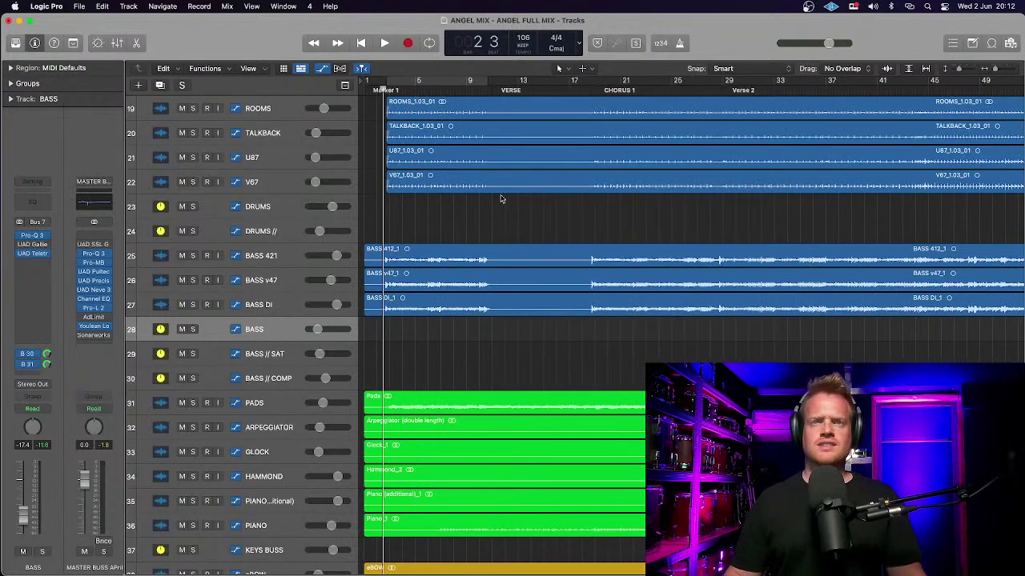
pyautogui.scroll(-10, 594, 301)
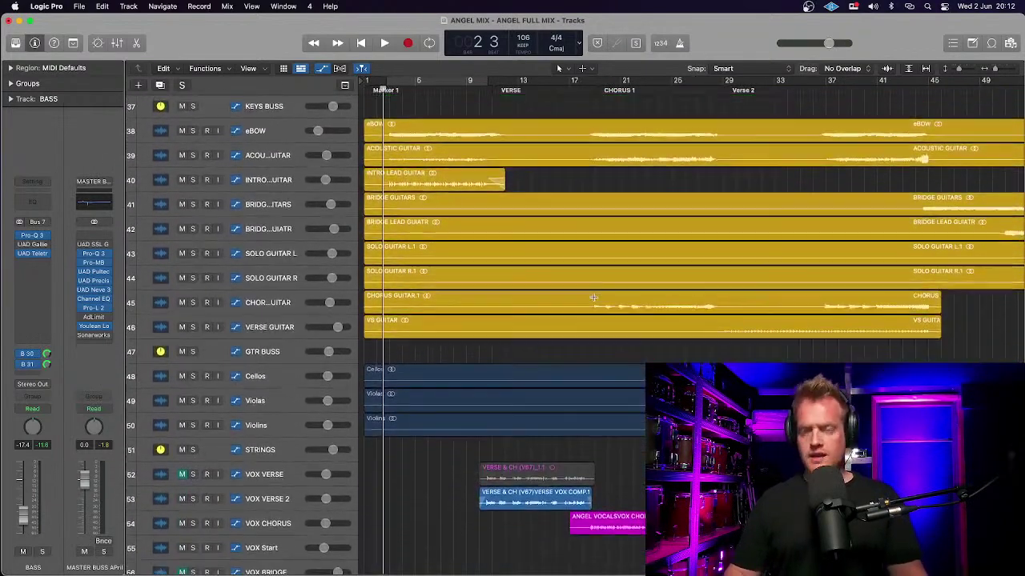
pyautogui.press('super+Left')
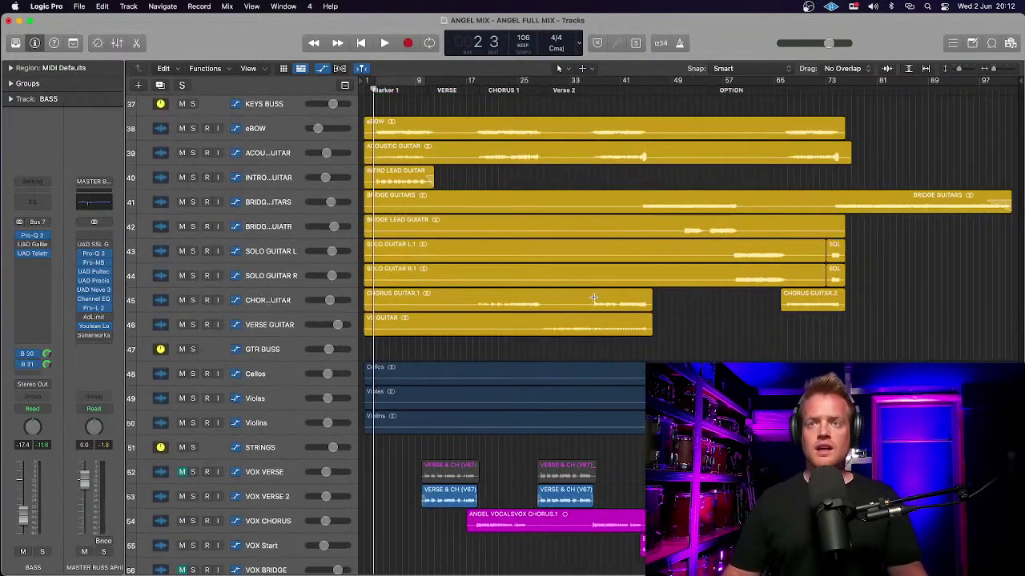
pyautogui.click(806, 90)
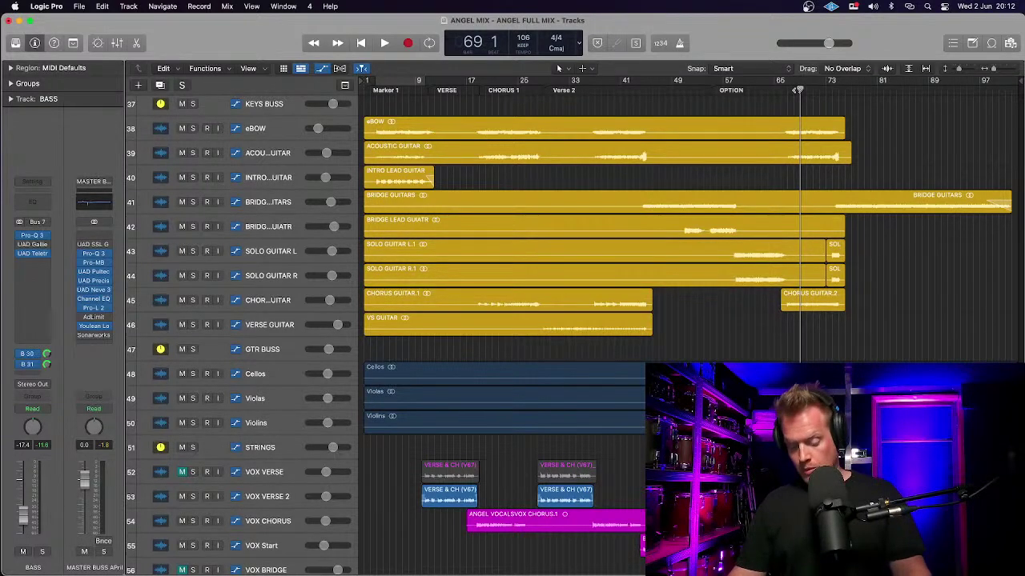
pyautogui.press('super+Right')
pyautogui.press('super+Down')
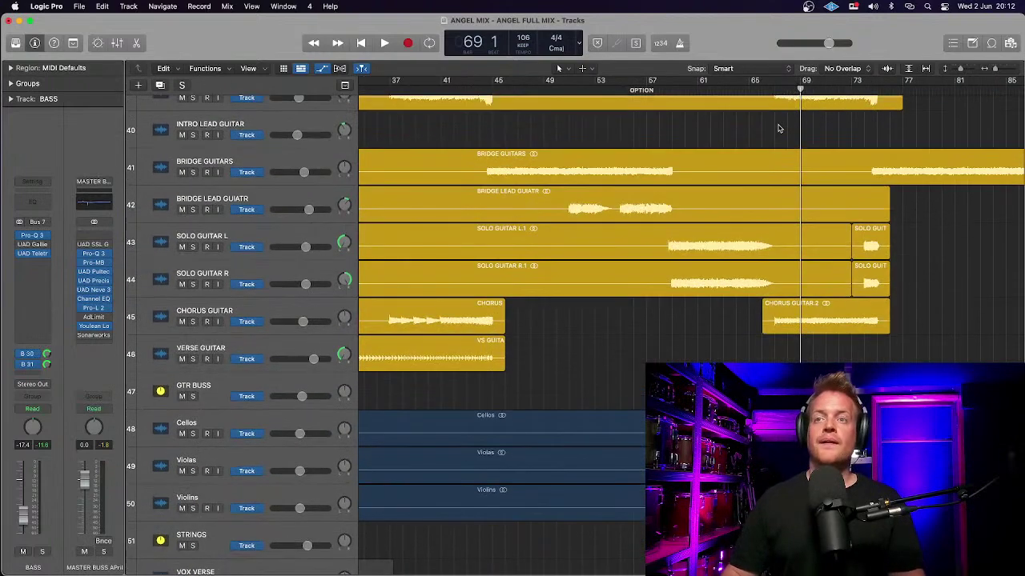
pyautogui.scroll(-1, 778, 129)
pyautogui.click(778, 128)
pyautogui.scroll(-1, 224, 319)
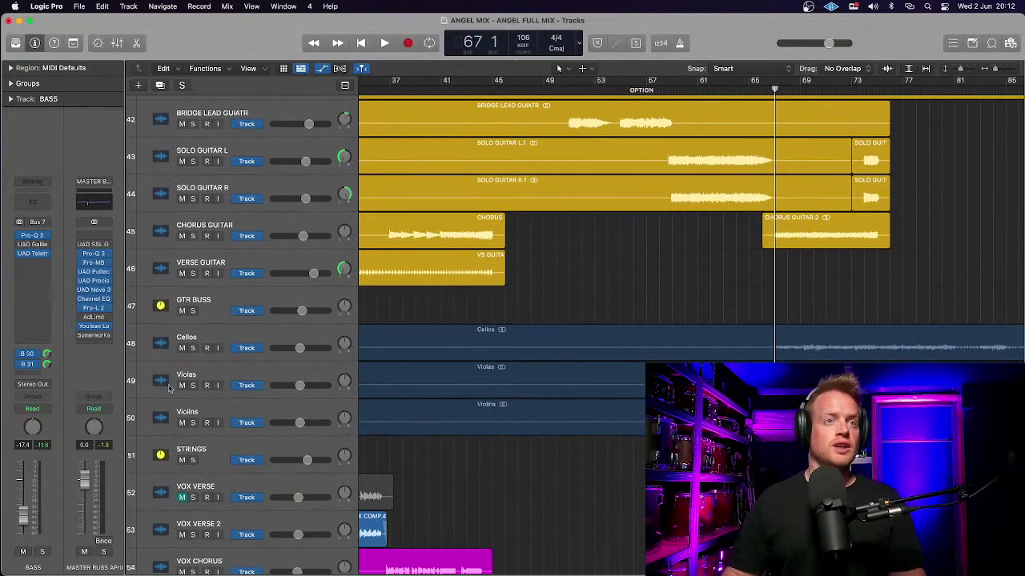
pyautogui.click(193, 459)
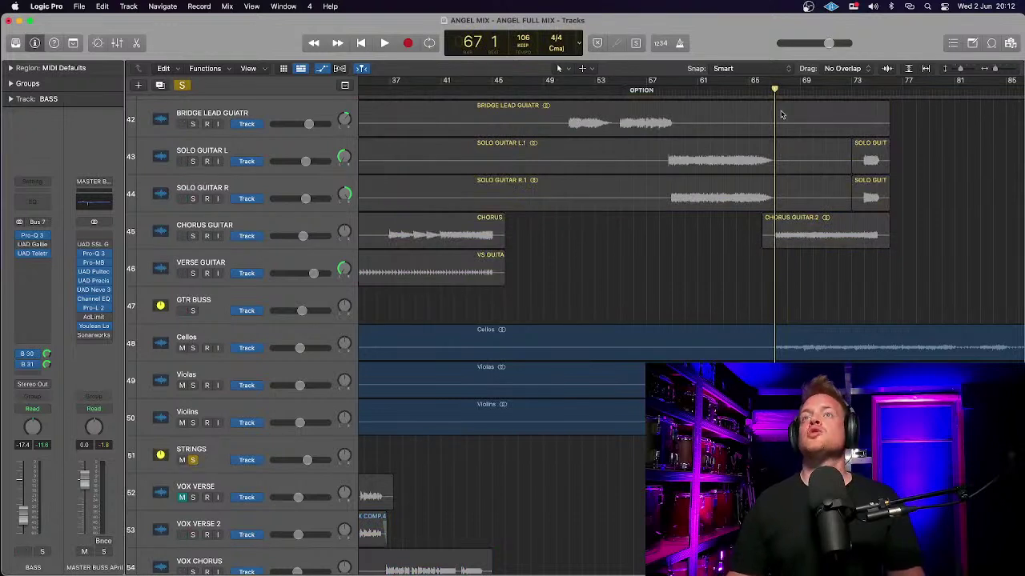
pyautogui.press('space')
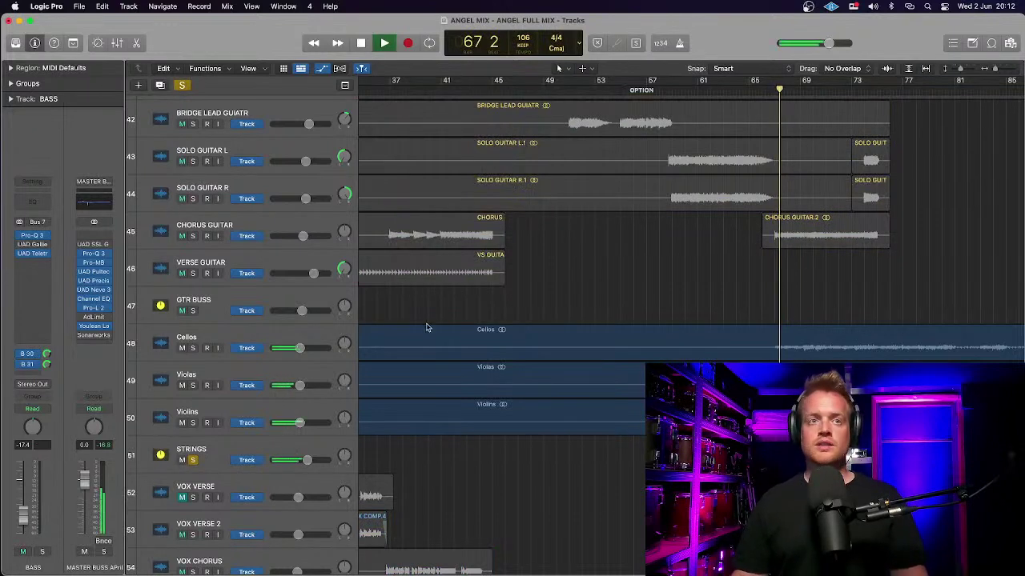
# Step: Raise the STRINGS bus volume while it plays soloed, narrow the track headers slightly, and unsolo it to hear the full mix
pyautogui.click(307, 461)
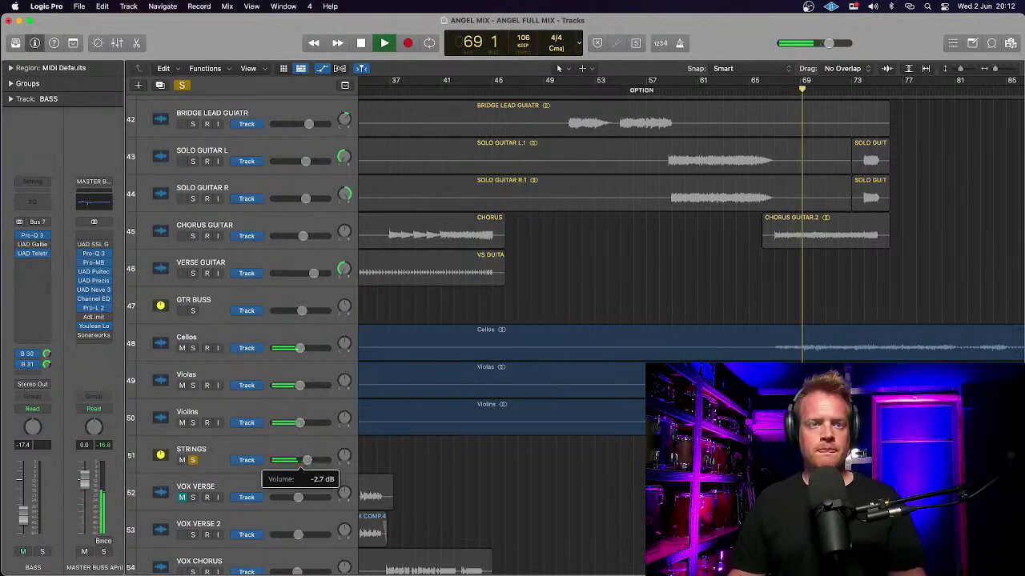
pyautogui.moveTo(307, 460); pyautogui.dragTo(314, 460)
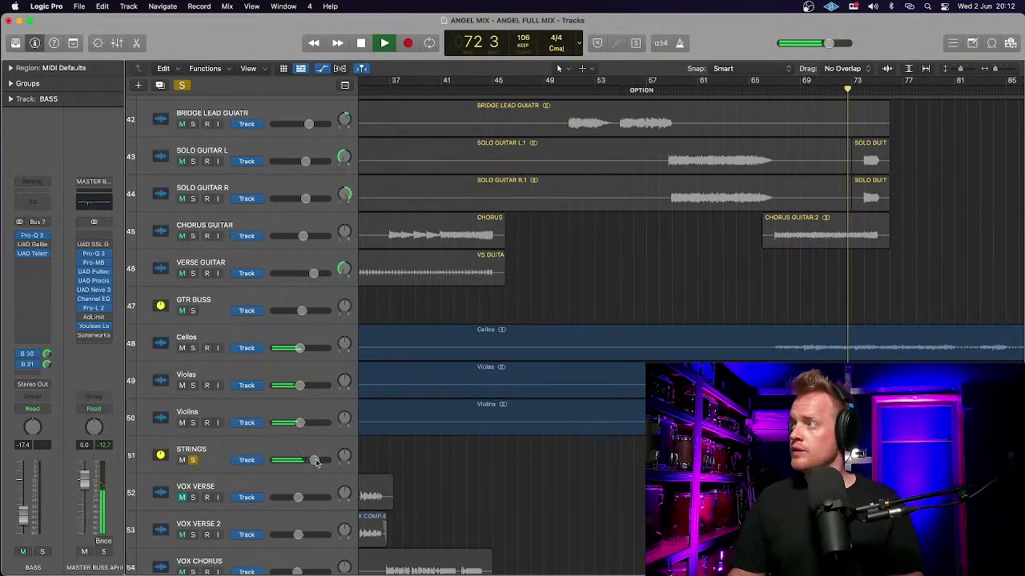
pyautogui.hscroll(5, 445, 388)
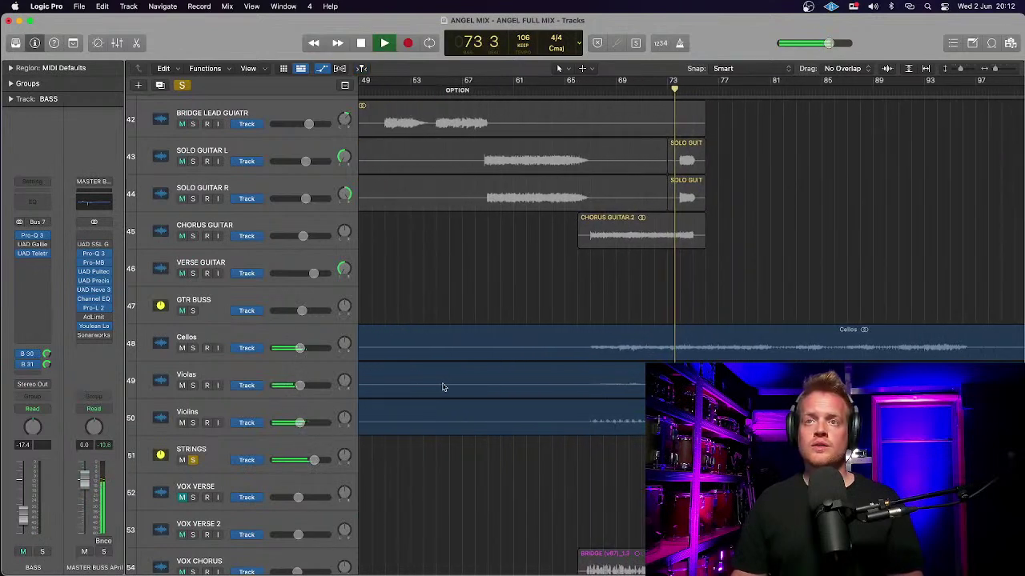
pyautogui.hscroll(2, 444, 387)
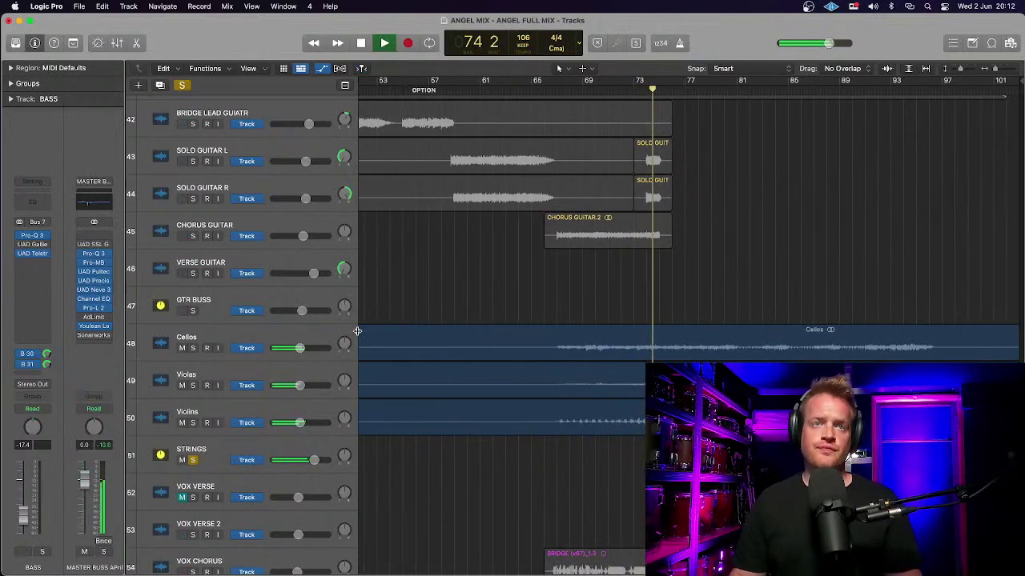
pyautogui.moveTo(357, 330); pyautogui.dragTo(352, 330)
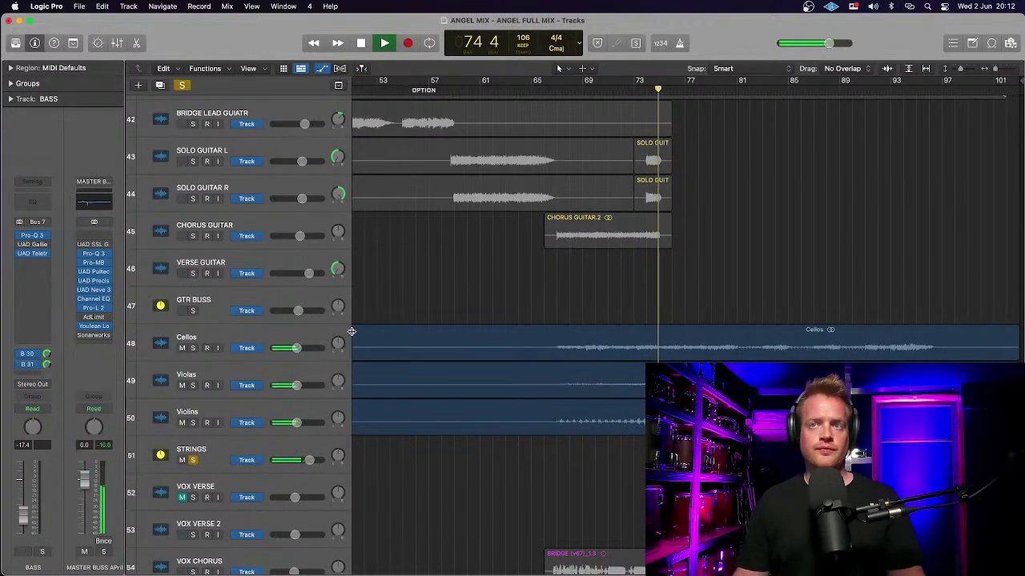
pyautogui.click(192, 461)
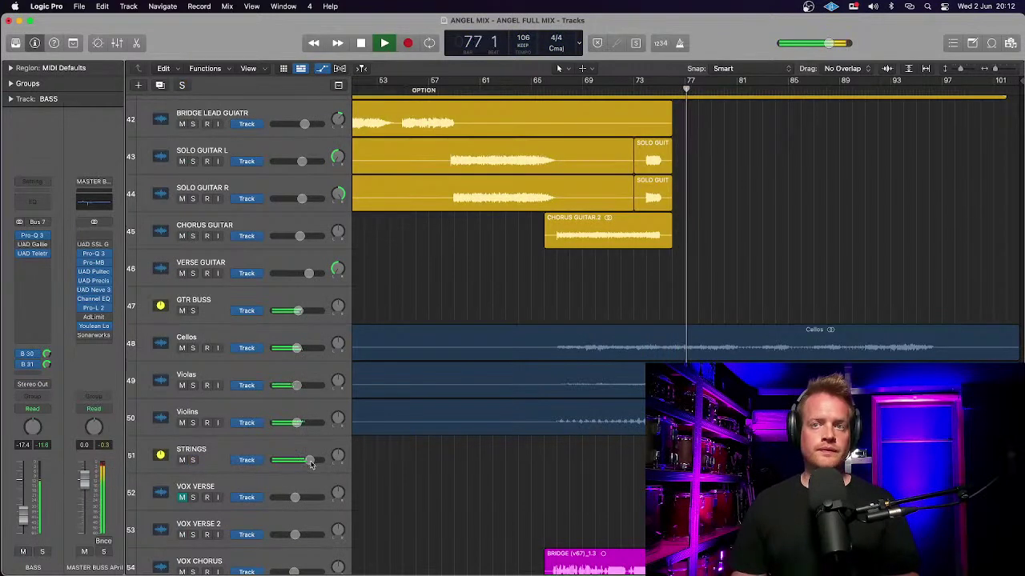
# Step: Lower the BASS bus volume to -24.0 dB while the full mix plays
pyautogui.scroll(10, 290, 346)
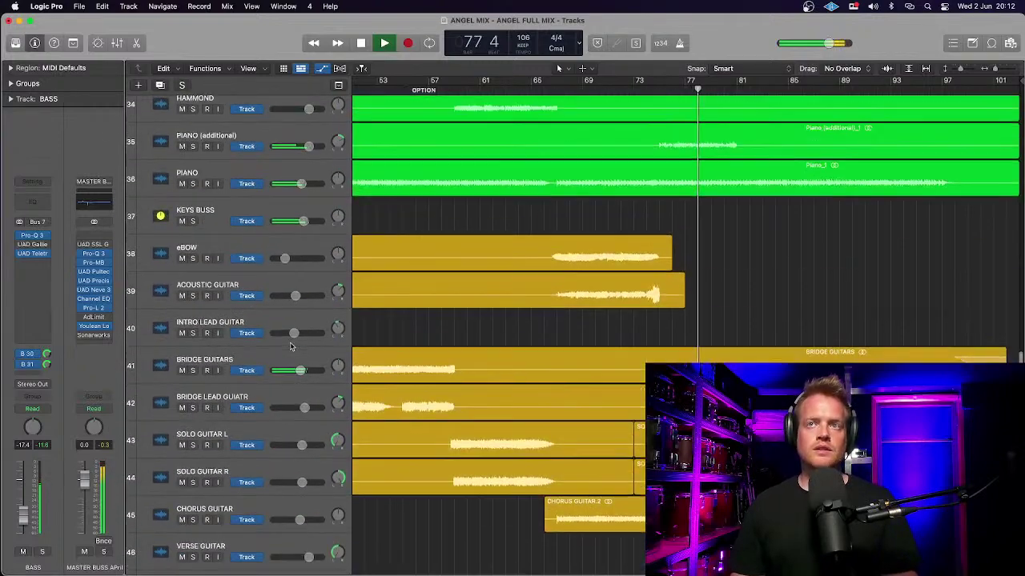
pyautogui.scroll(6, 290, 346)
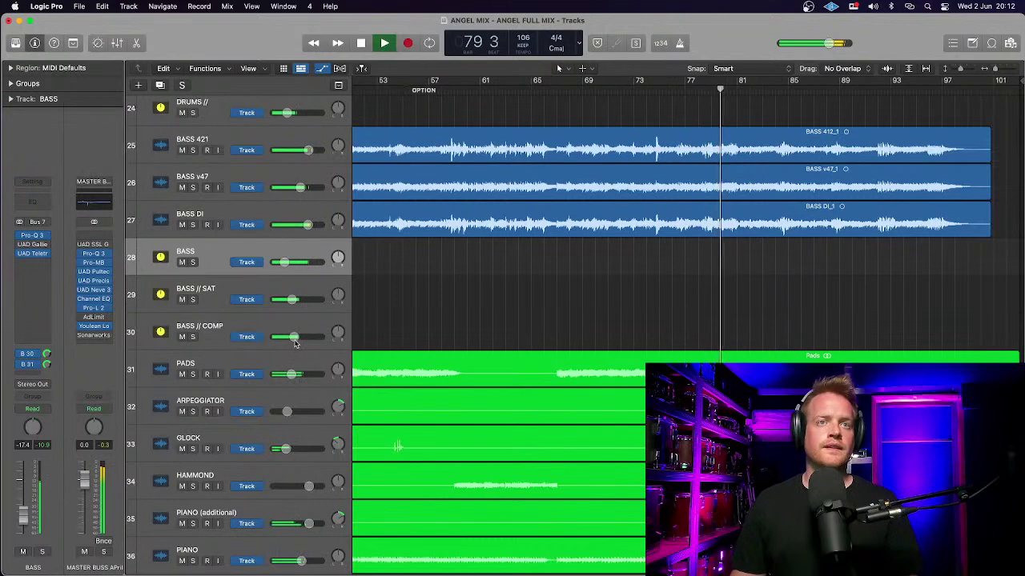
pyautogui.moveTo(285, 262); pyautogui.dragTo(279, 262)
pyautogui.moveTo(280, 262); pyautogui.dragTo(277, 262)
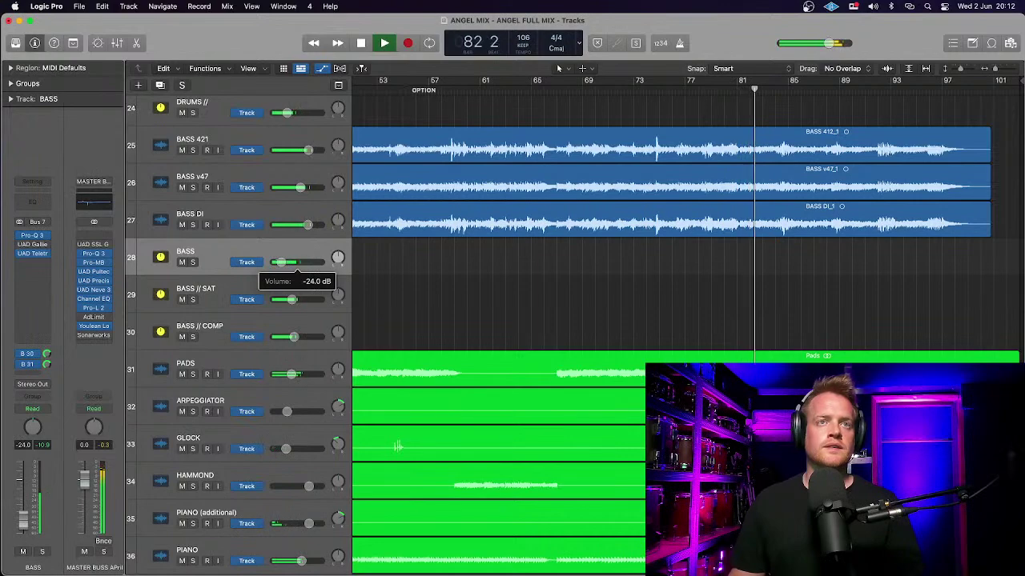
# Step: Lower the STRINGS bus volume slightly to -0.5 dB against the full mix
pyautogui.scroll(-15, 434, 328)
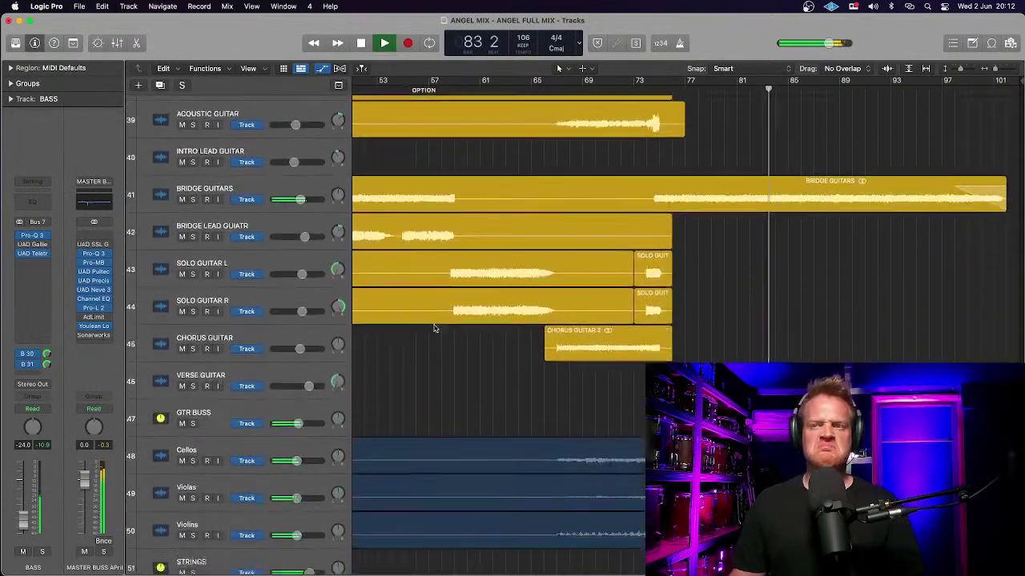
pyautogui.scroll(-4, 435, 328)
pyautogui.click(308, 413)
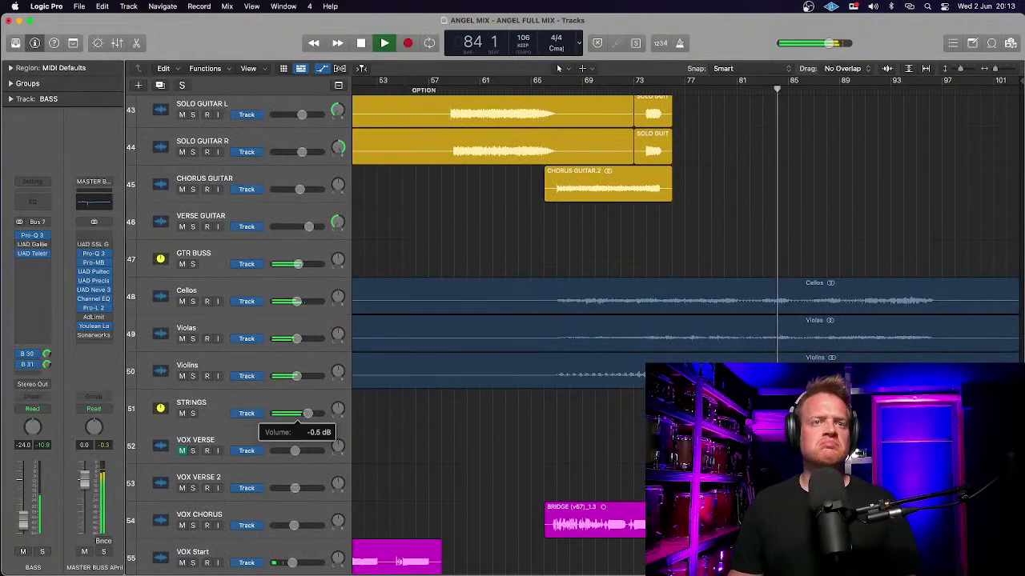